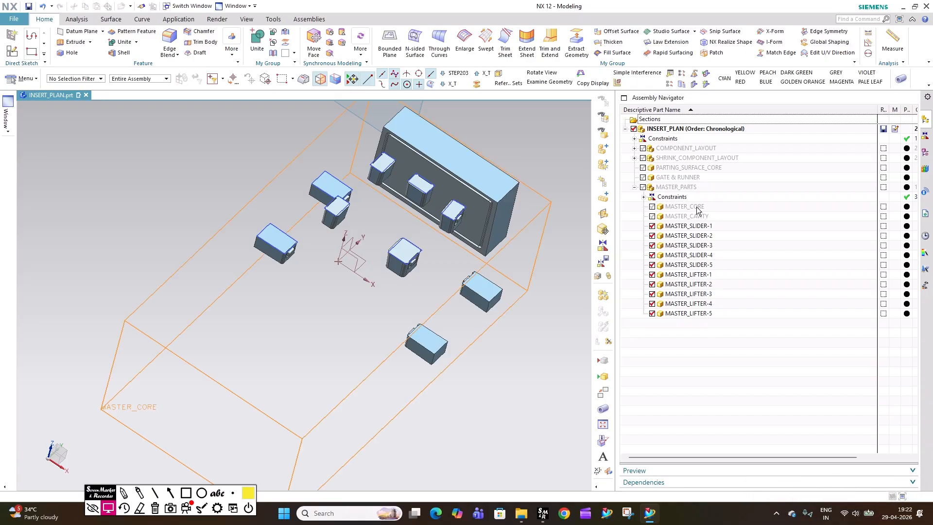
Hide all the MASTER_PARTS components and show only MASTER_LIFTER-2.
{"action": "left_click", "coordinate": [643, 187]}
{"action": "left_click", "coordinate": [643, 187]}
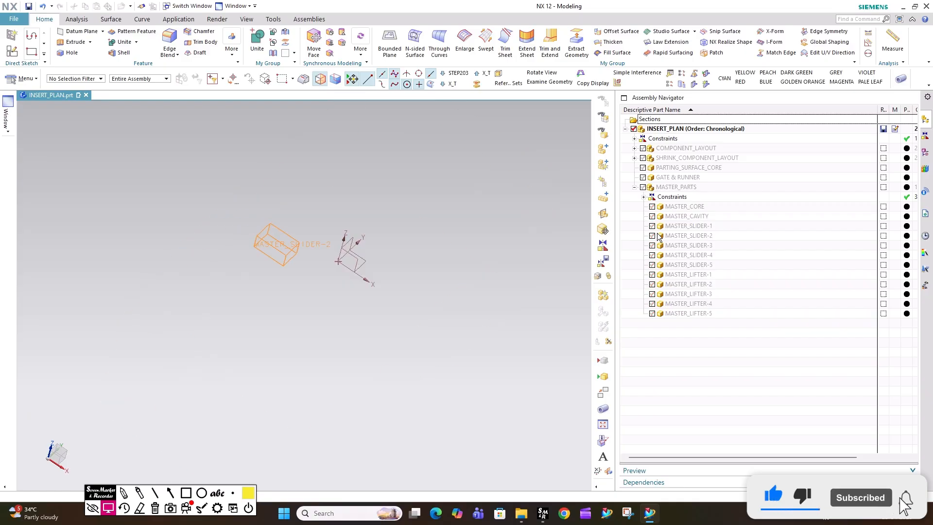
{"action": "left_click", "coordinate": [652, 285]}
{"action": "scroll", "coordinate": [457, 184], "scroll_direction": "up", "scroll_amount": 5}
{"action": "middle_click_drag", "start_coordinate": [456, 267], "coordinate": [381, 272]}
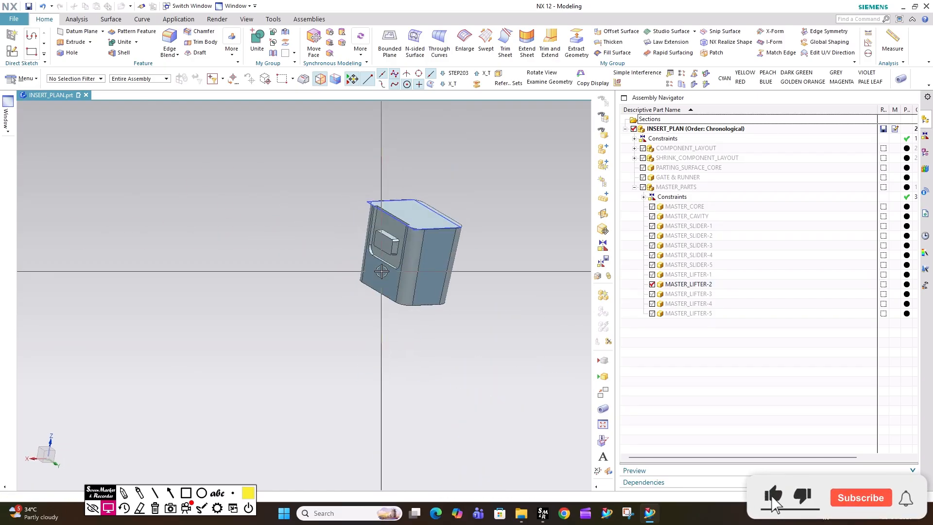
Create a new component named 400_LIFTER_ASSY in the INSERT_PLAN assembly, using the millimetre Model template.
{"action": "left_click", "coordinate": [675, 129]}
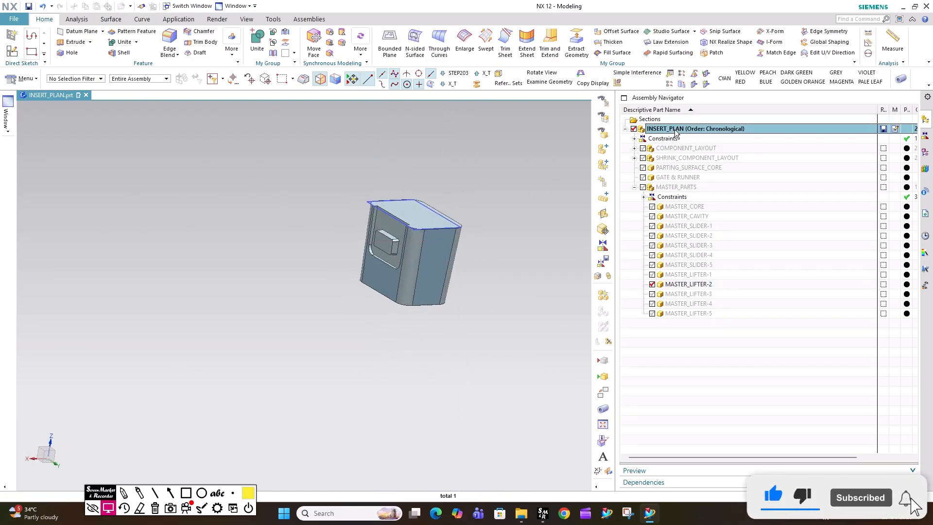
{"action": "left_click", "coordinate": [603, 165]}
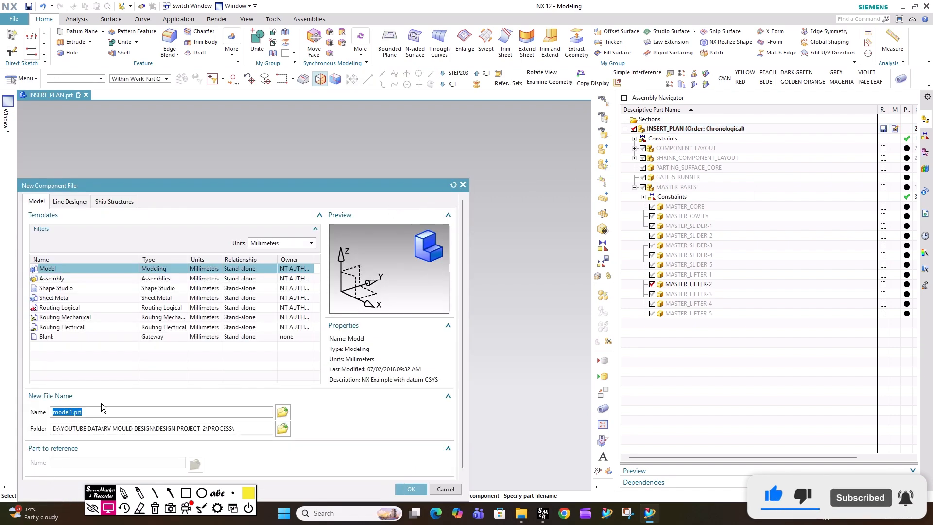
{"action": "left_click_drag", "start_coordinate": [184, 184], "coordinate": [260, 145]}
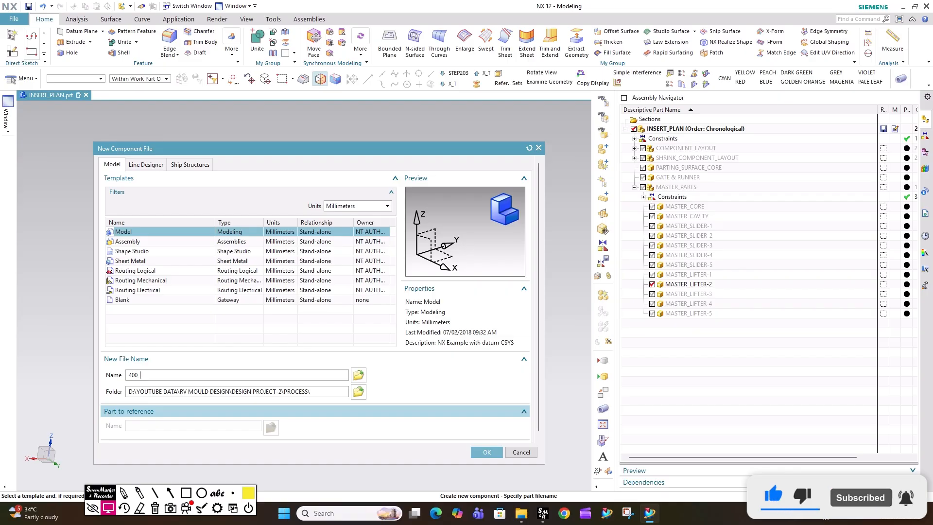
{"action": "type", "text": "LIFT"}
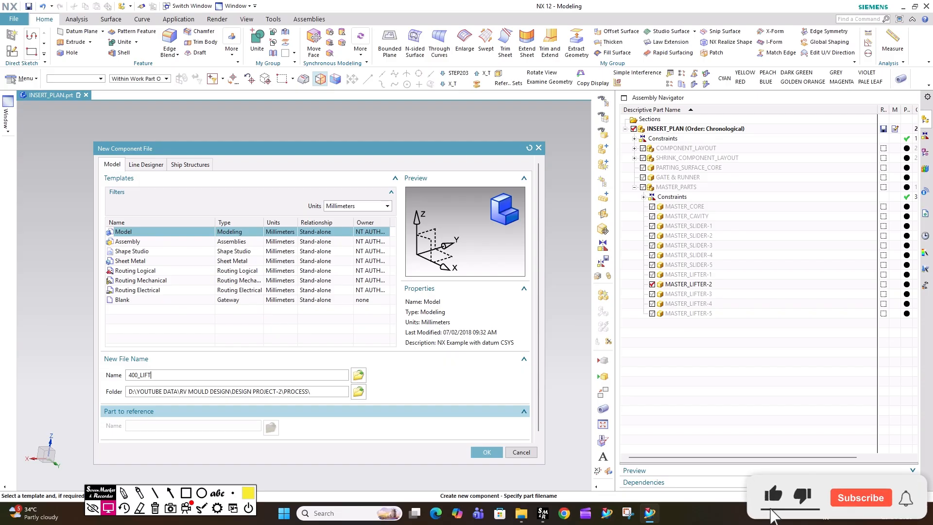
{"action": "type", "text": "ER_ASSY"}
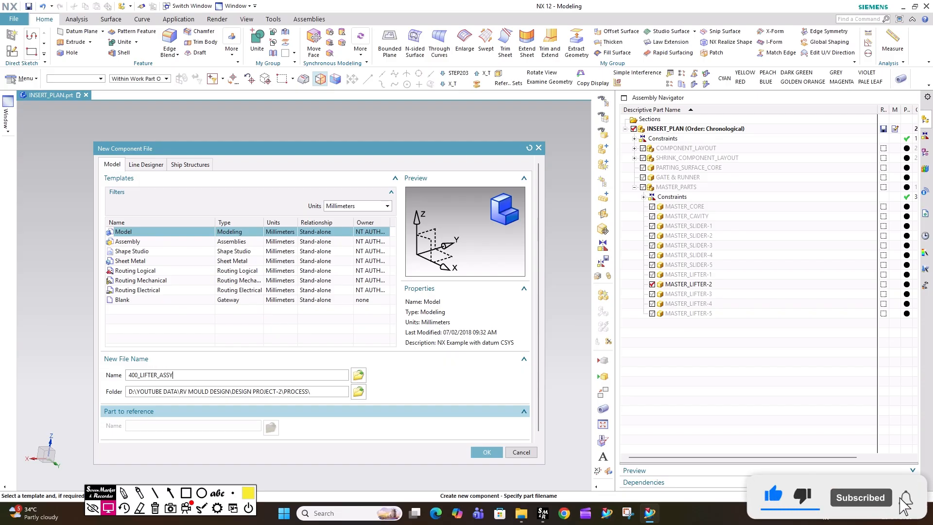
{"action": "key", "text": "Return"}
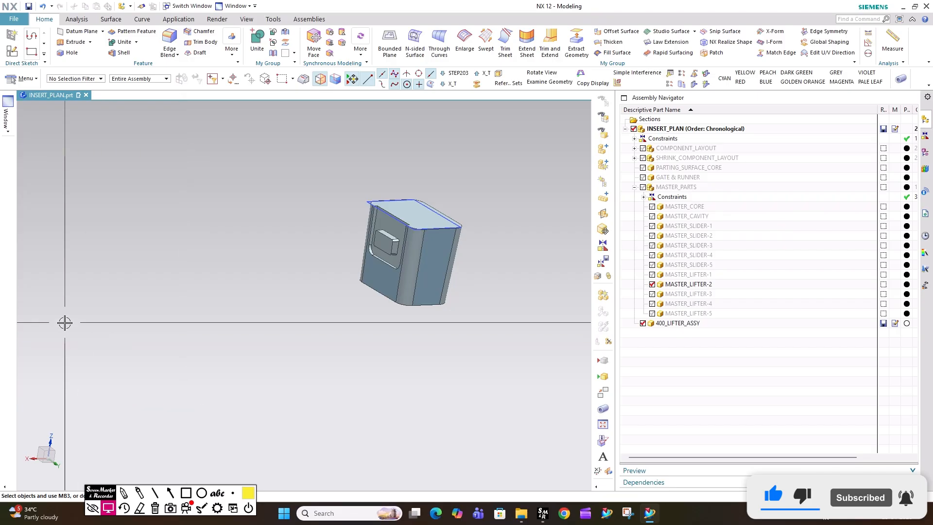
Hide MASTER_LIFTER-2 and show MASTER_LIFTER-1 in its place.
{"action": "left_click", "coordinate": [449, 252]}
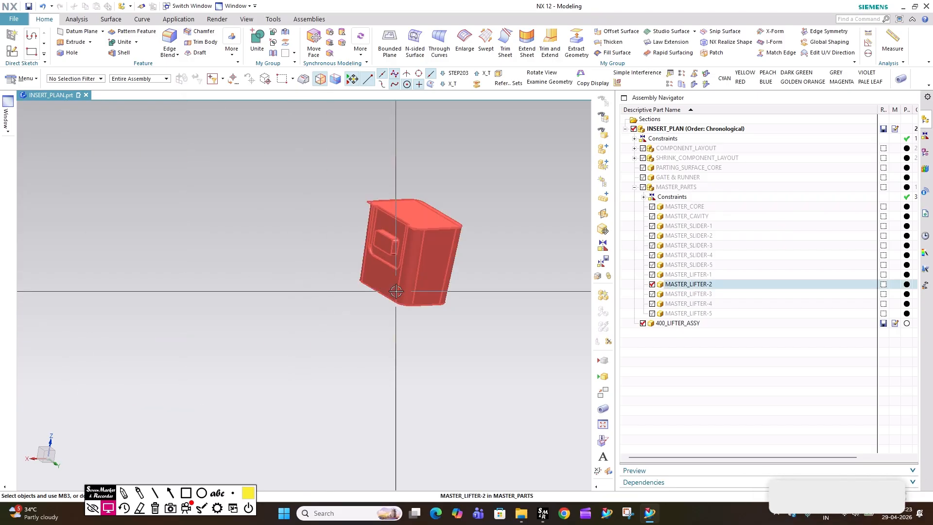
{"action": "left_click", "coordinate": [652, 284]}
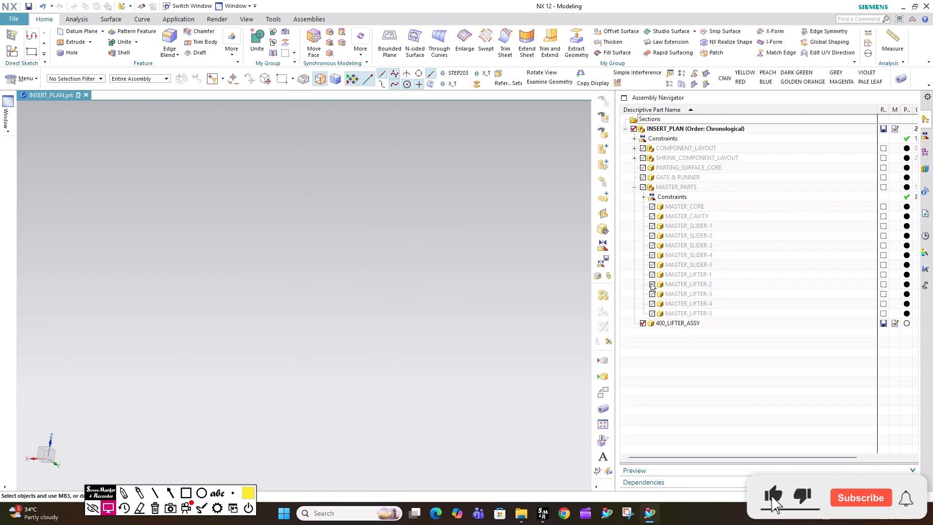
{"action": "left_click", "coordinate": [652, 274]}
{"action": "middle_click_drag", "start_coordinate": [302, 221], "coordinate": [339, 158]}
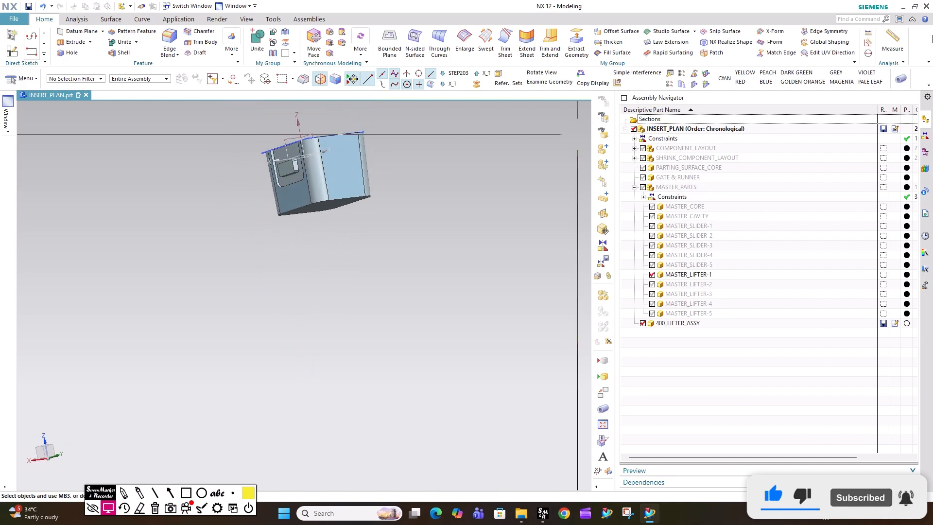
Measure the distance between opposite sides at the base of MASTER_LIFTER-1.
{"action": "left_click", "coordinate": [868, 33]}
{"action": "scroll", "coordinate": [321, 221], "scroll_direction": "up", "scroll_amount": 3}
{"action": "left_click", "coordinate": [363, 174]}
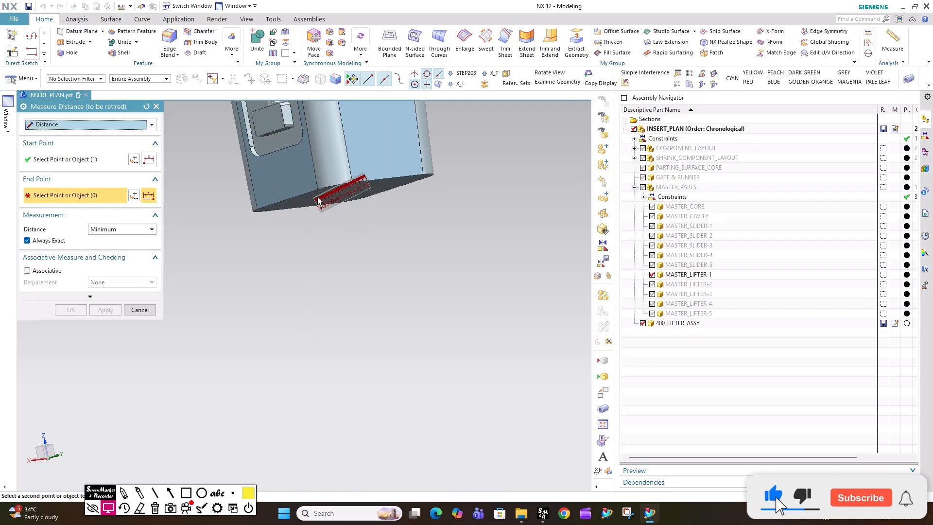
{"action": "middle_click_drag", "start_coordinate": [314, 197], "coordinate": [364, 133]}
{"action": "left_click", "coordinate": [255, 223]}
{"action": "middle_click_drag", "start_coordinate": [331, 204], "coordinate": [233, 284]}
{"action": "key", "text": "Escape"}
{"action": "scroll", "coordinate": [335, 260], "scroll_direction": "down", "scroll_amount": 3}
{"action": "scroll", "coordinate": [454, 235], "scroll_direction": "down", "scroll_amount": 4}
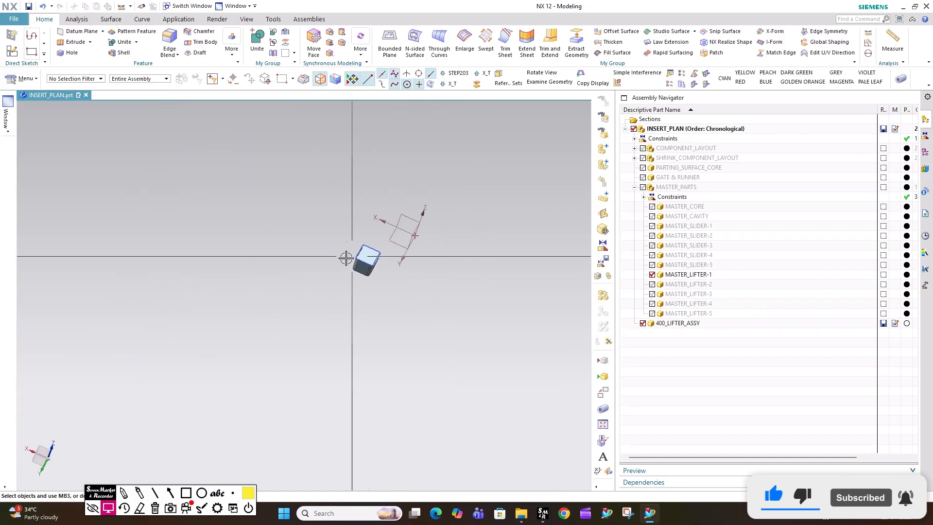
{"action": "scroll", "coordinate": [365, 254], "scroll_direction": "up", "scroll_amount": 2}
Make 400_LIFTER_ASSY the work part and create a new component named 400_LIFTER inside it.
{"action": "left_click", "coordinate": [678, 276]}
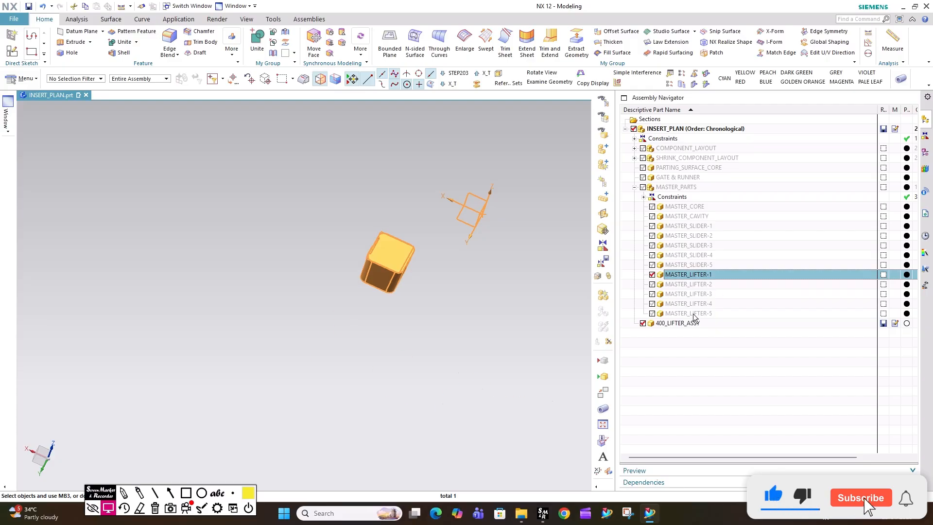
{"action": "double_click", "coordinate": [678, 323]}
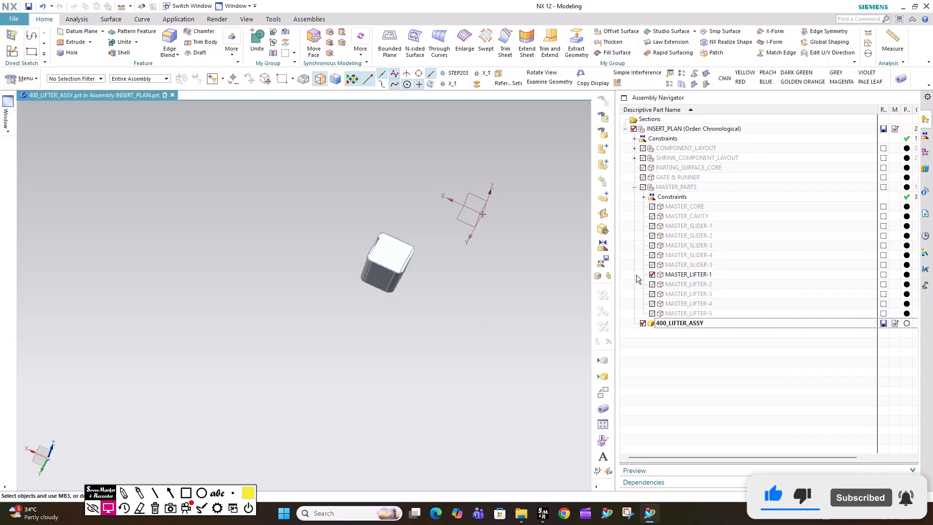
{"action": "left_click", "coordinate": [603, 165]}
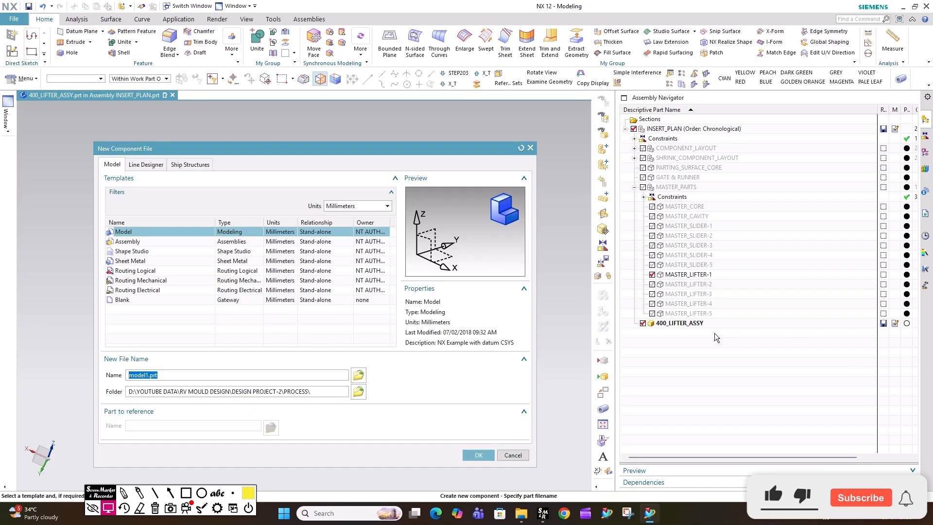
{"action": "key", "text": "Return"}
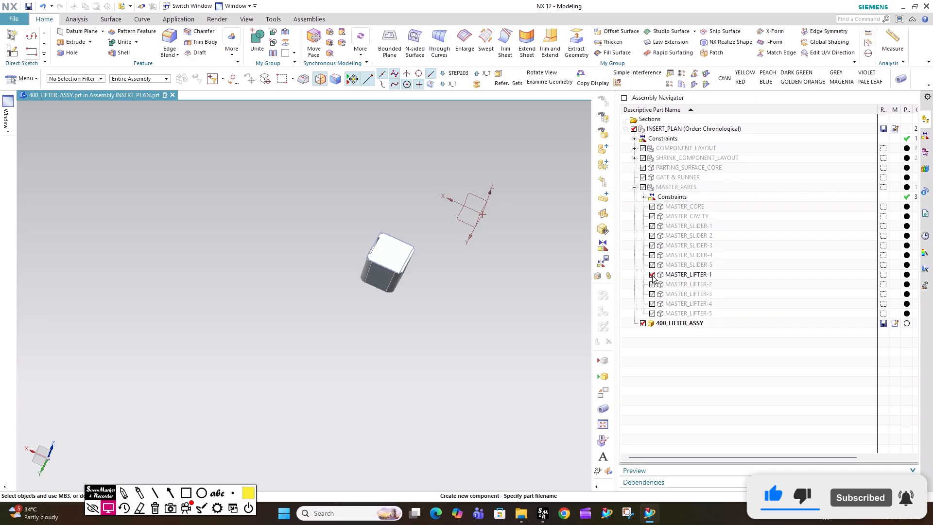
{"action": "left_click", "coordinate": [605, 167]}
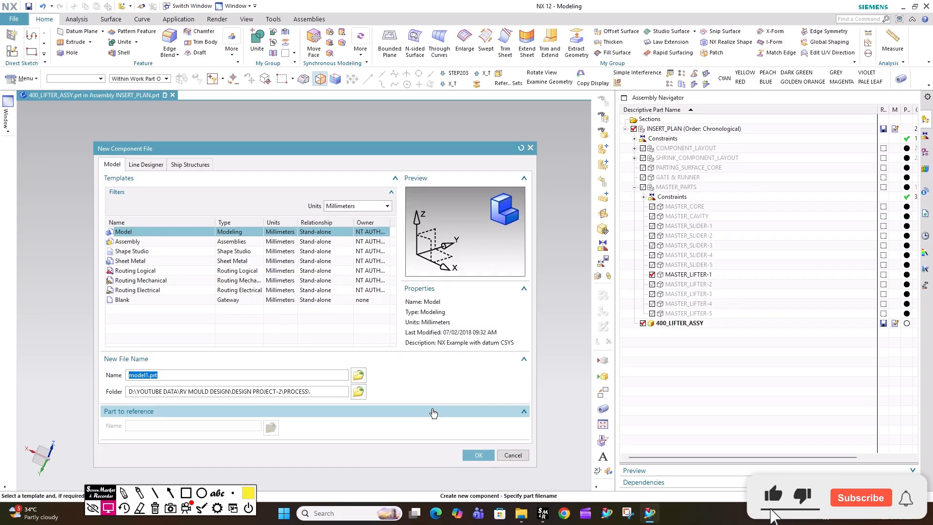
{"action": "type", "text": "400_LIFTER"}
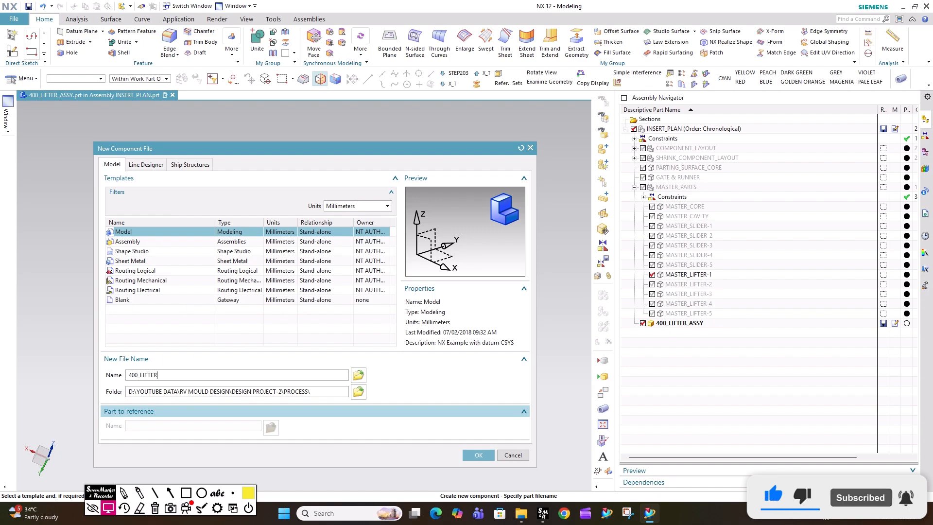
{"action": "left_click_drag", "start_coordinate": [164, 375], "coordinate": [0, 376]}
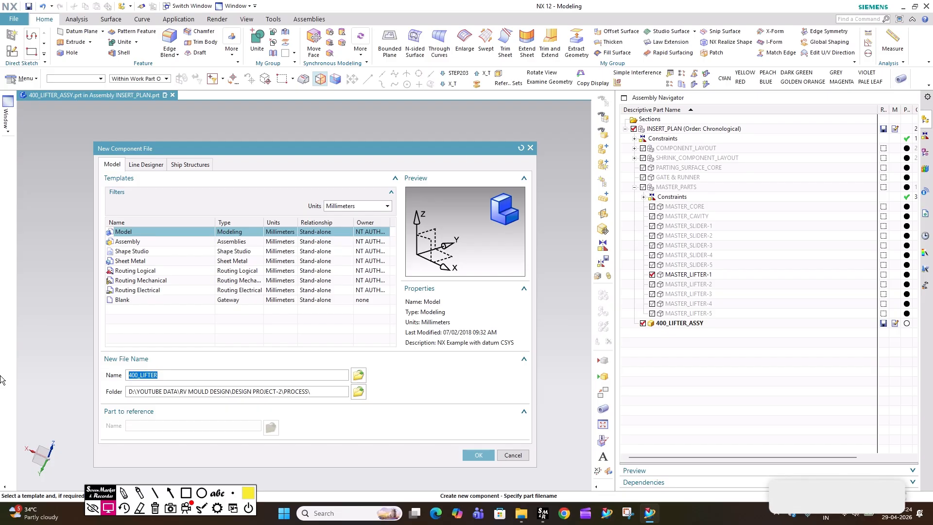
{"action": "key", "text": "Return"}
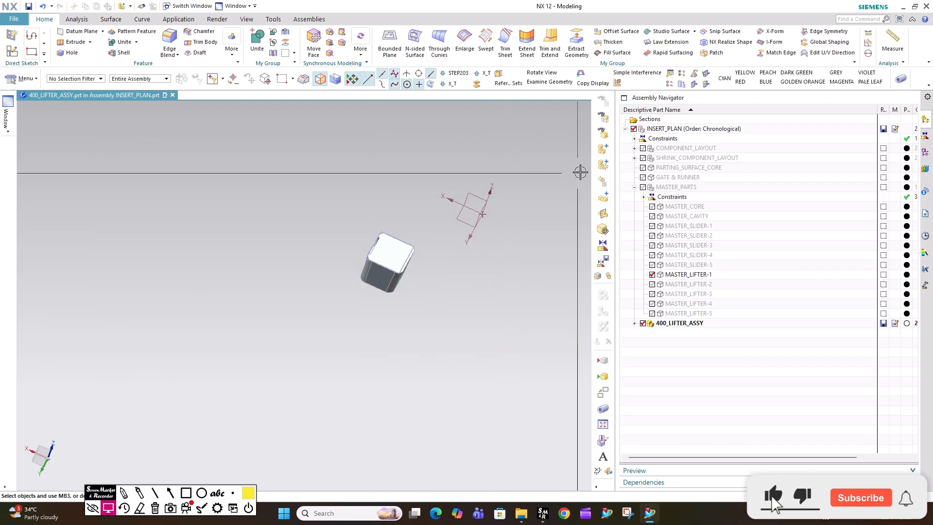
{"action": "left_click", "coordinate": [634, 324]}
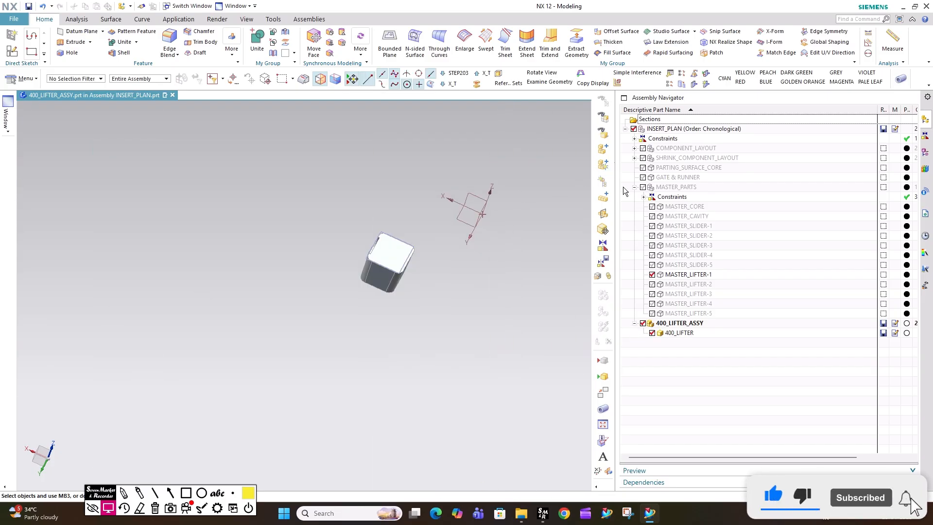
Try adding a component named 401_LIFTER to 400_LIFTER_ASSY, and undo its creation.
{"action": "left_click", "coordinate": [602, 165]}
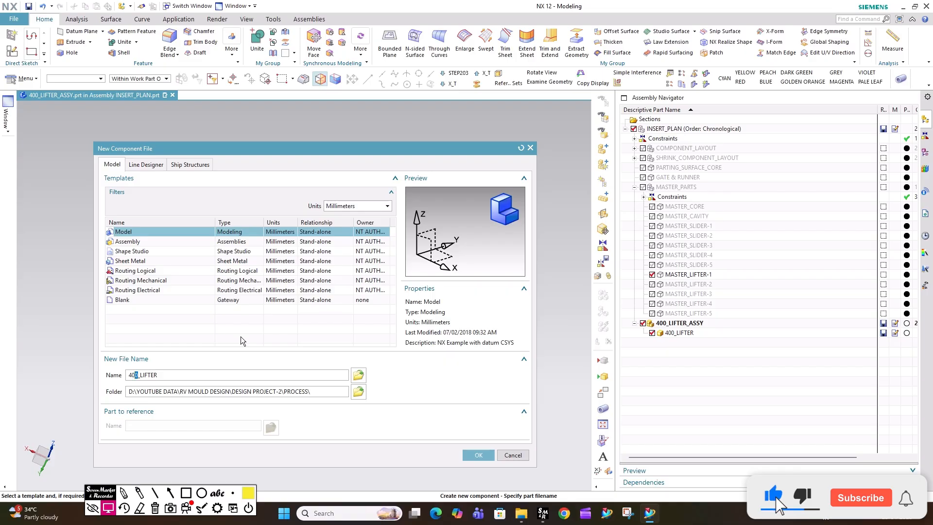
{"action": "key", "text": "Return"}
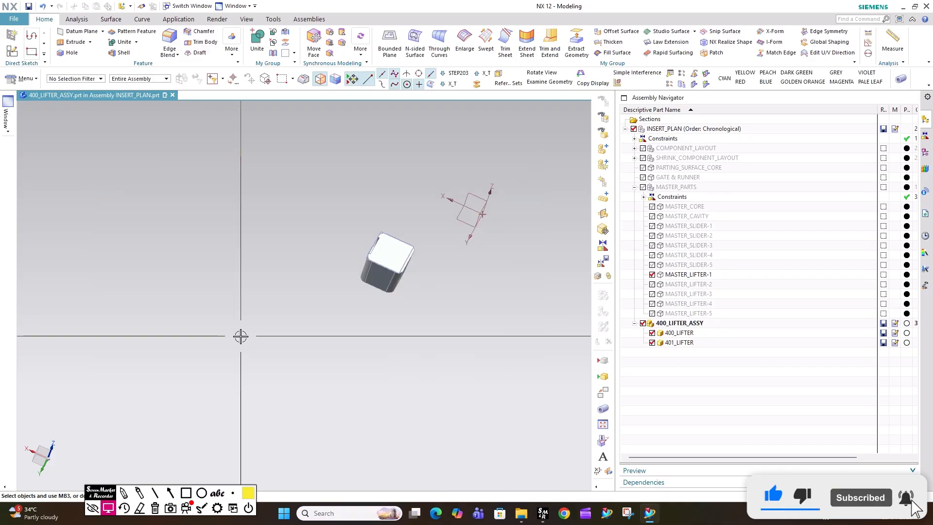
{"action": "key", "text": "ctrl+z"}
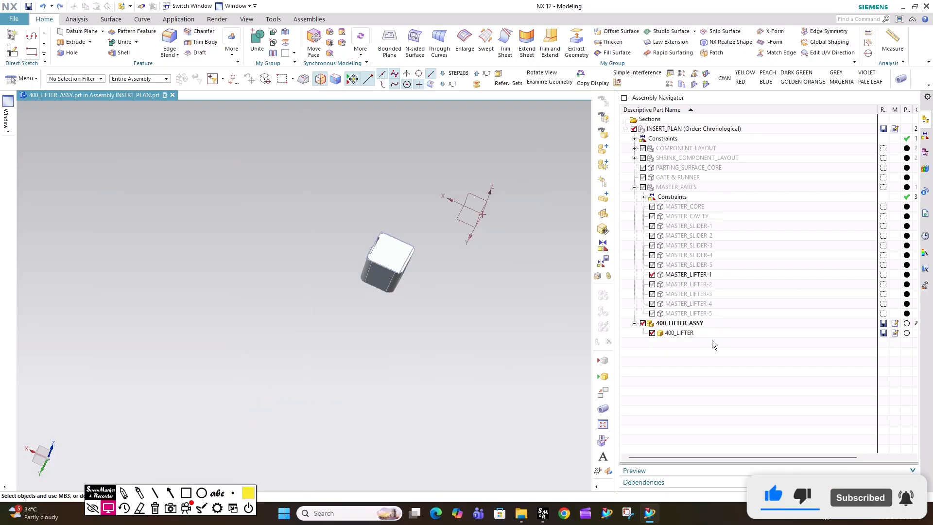
Create a new component named 401_LIFTER_ROD inside 400_LIFTER_ASSY.
{"action": "left_click", "coordinate": [607, 166]}
{"action": "left_click", "coordinate": [132, 374]}
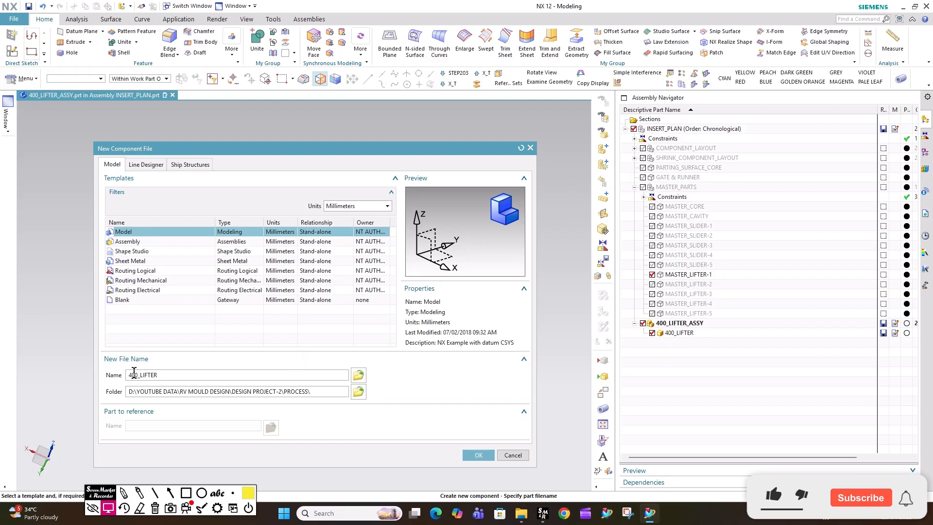
{"action": "key", "text": "BackSpace"}
{"action": "type", "text": "1"}
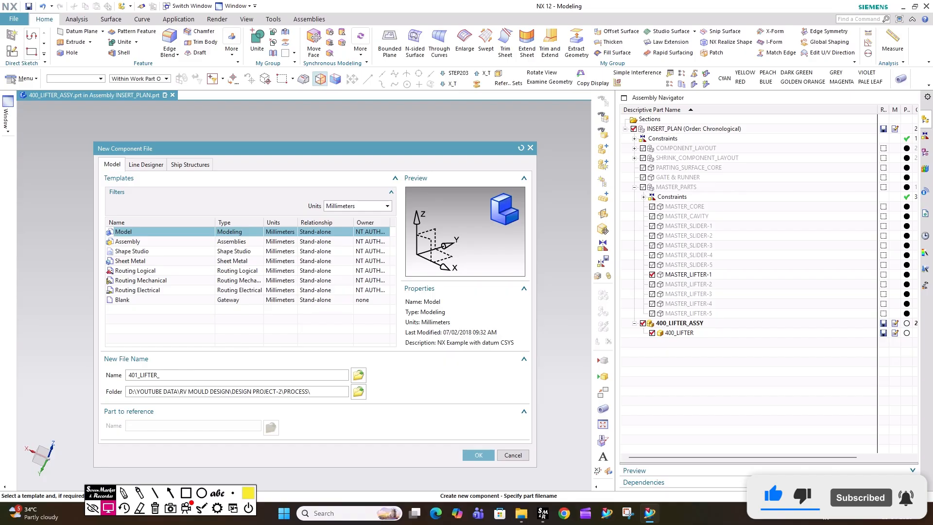
{"action": "type", "text": "_ROD"}
{"action": "key", "text": "Return"}
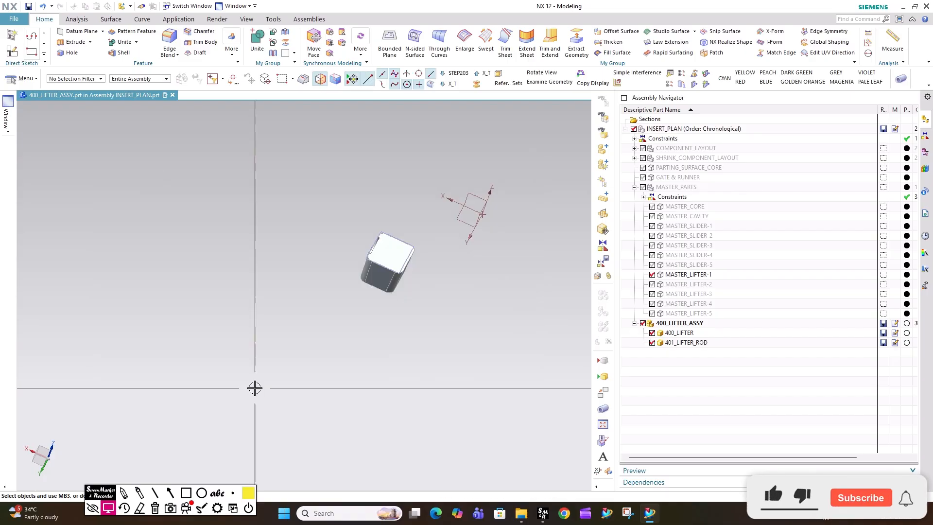
Create a new component named 402_LIFTER_HOLDER inside 400_LIFTER_ASSY.
{"action": "left_click", "coordinate": [602, 166]}
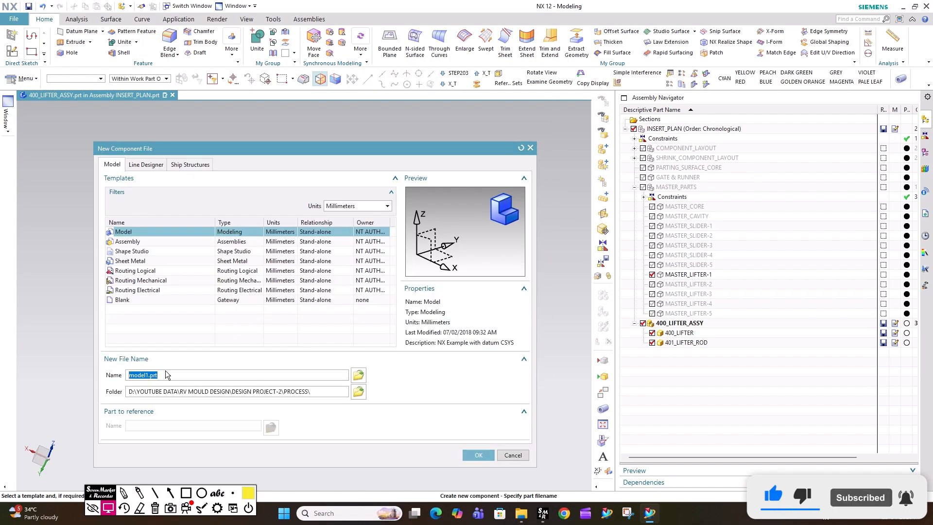
{"action": "type", "text": "402_LIFTER"}
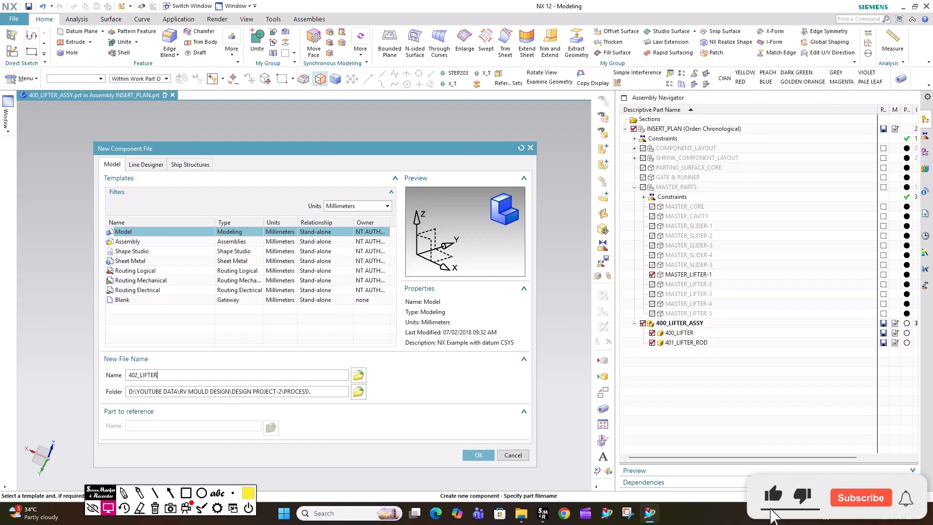
{"action": "type", "text": "_HOLDER"}
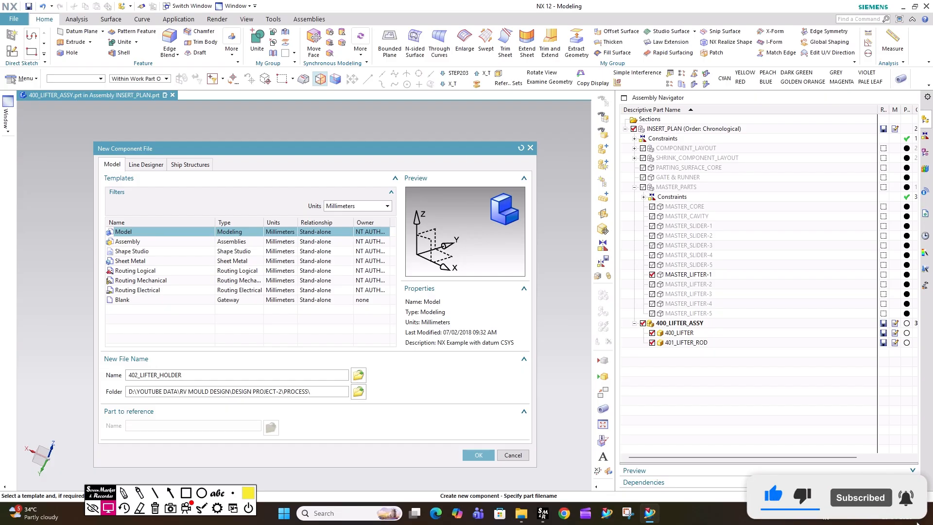
{"action": "key", "text": "Return"}
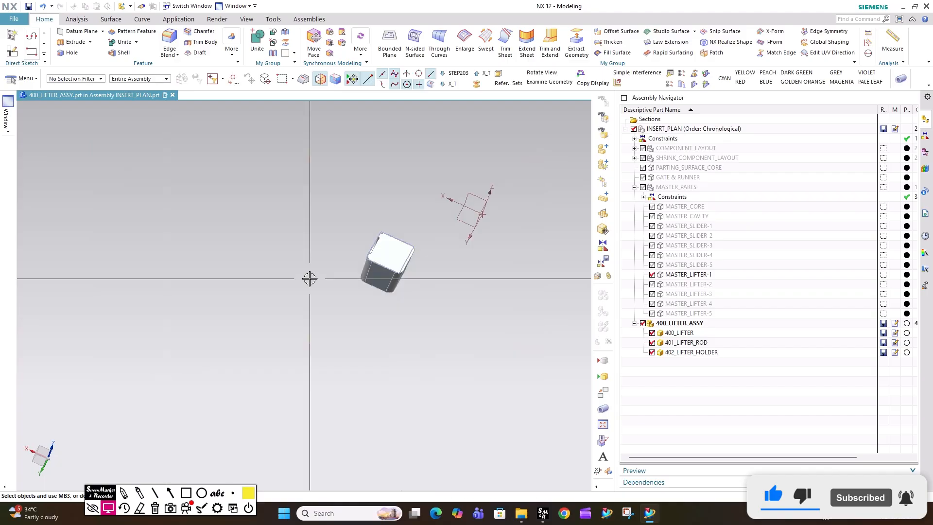
Create a new component named 403_LIFTER_GUIDE_RAIL inside 400_LIFTER_ASSY.
{"action": "left_click", "coordinate": [603, 165]}
{"action": "type", "text": "403"}
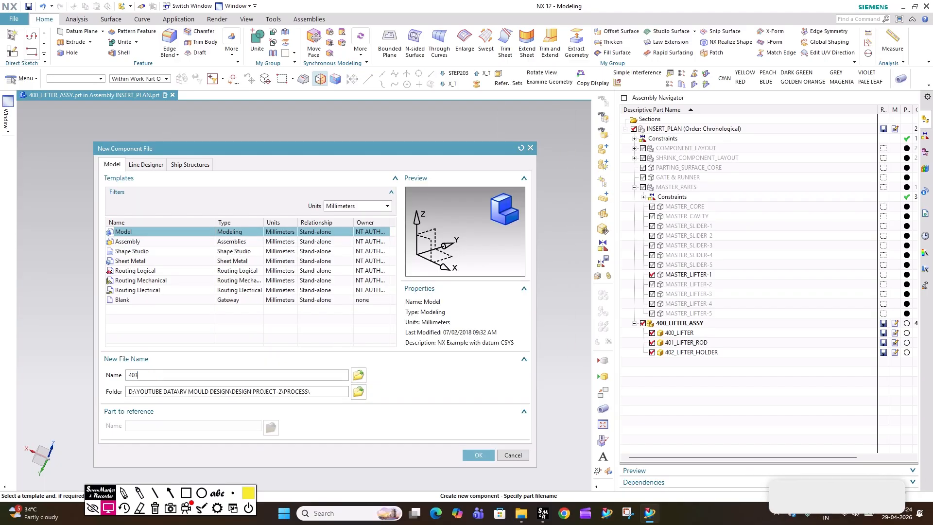
{"action": "type", "text": "_"}
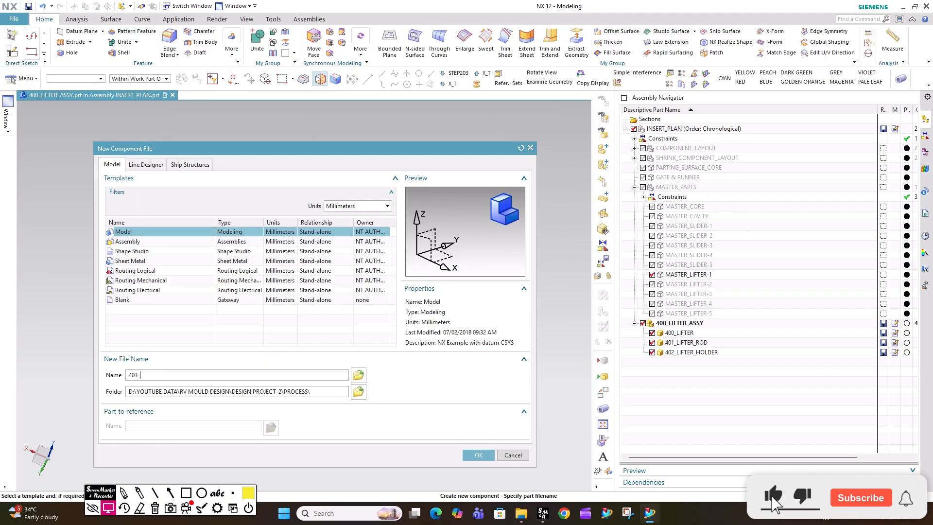
{"action": "type", "text": "LIFTER"}
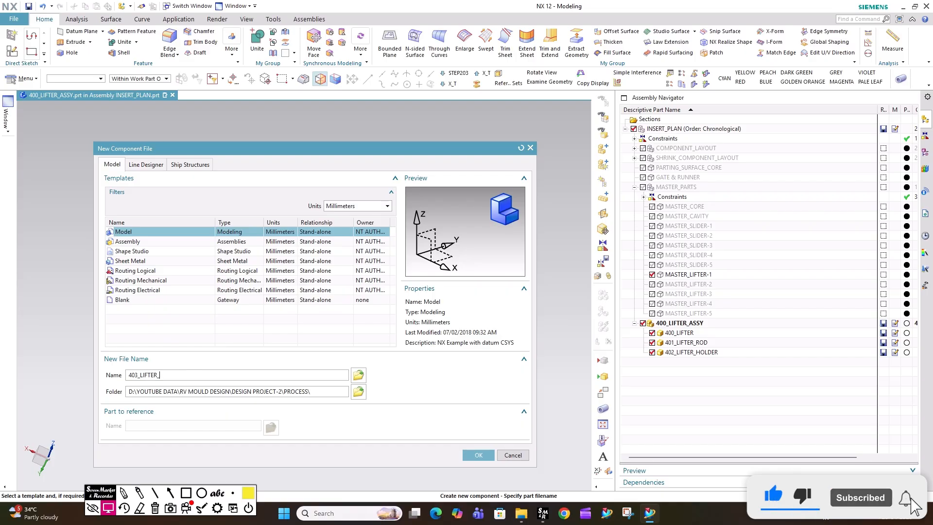
{"action": "type", "text": "_GUIDE_RAIL"}
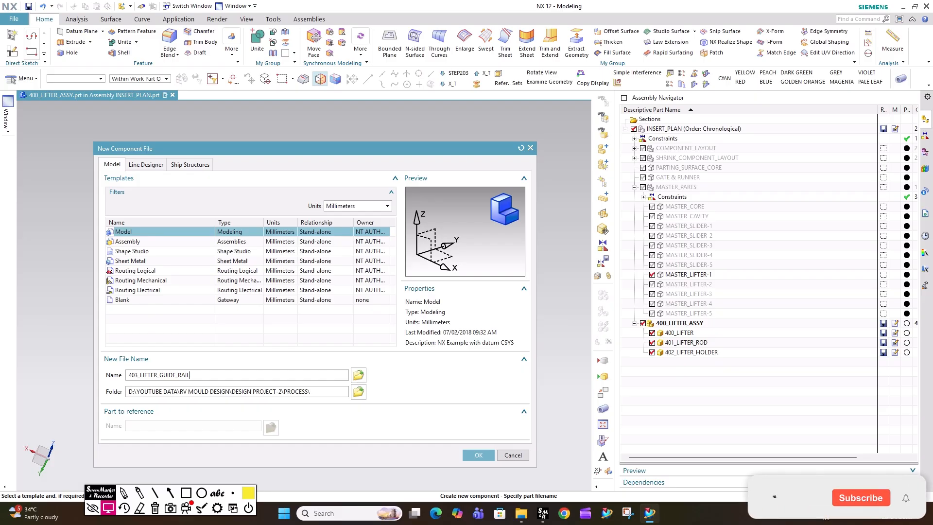
{"action": "key", "text": "Return"}
Create a new component named 404_SLIDE_PLATE inside 400_LIFTER_ASSY.
{"action": "left_click", "coordinate": [603, 163]}
{"action": "type", "text": "404_SLIDE"}
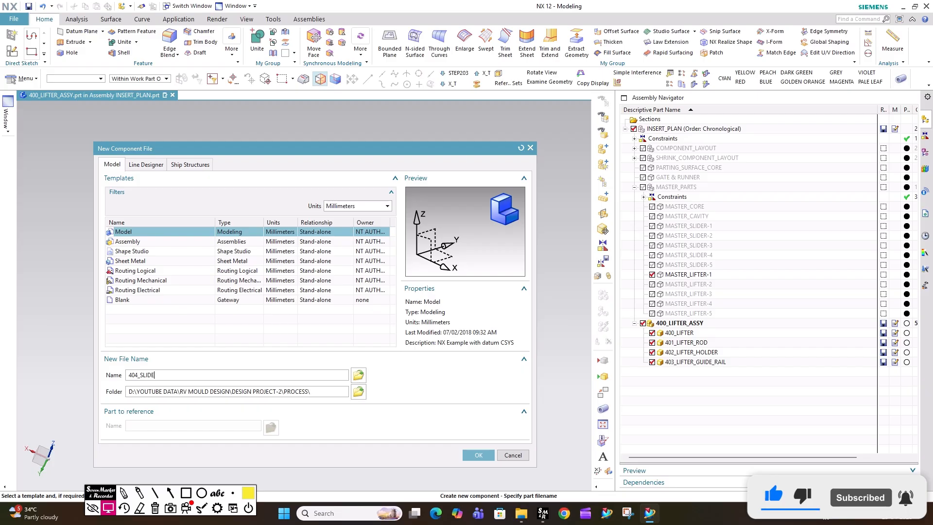
{"action": "key", "text": "BackSpace"}
{"action": "key", "text": "BackSpace"}
{"action": "key", "text": "BackSpace"}
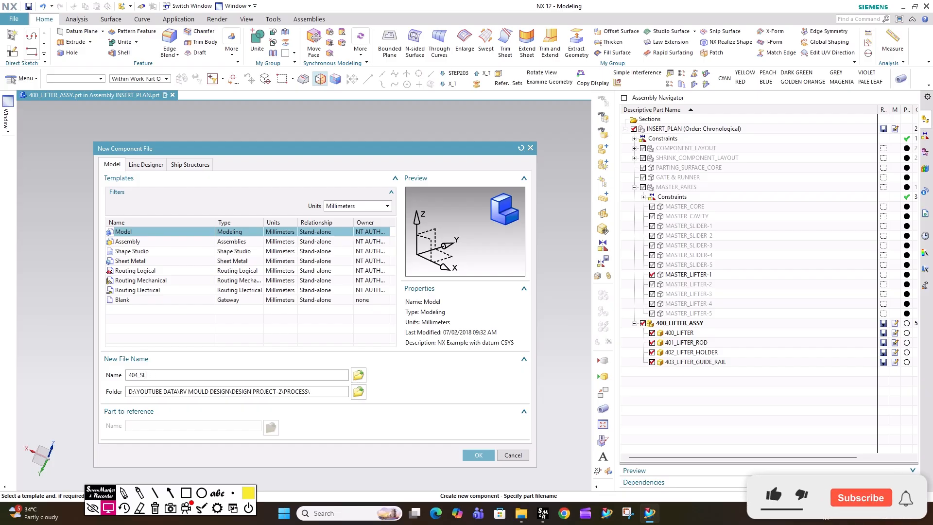
{"action": "type", "text": "IDE_"}
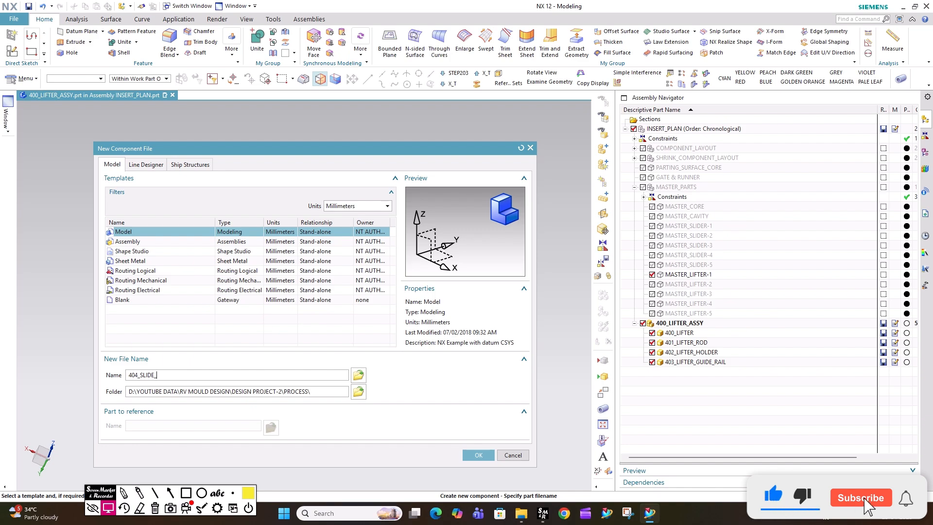
{"action": "type", "text": "PLATE"}
{"action": "key", "text": "Return"}
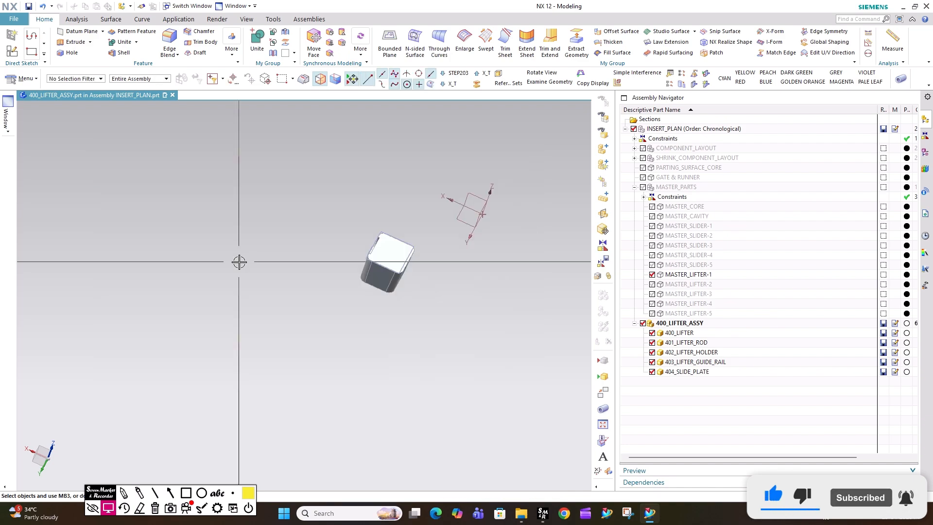
Create a new component named 405_GUIDE_PLATE inside 400_LIFTER_ASSY.
{"action": "left_click", "coordinate": [603, 165]}
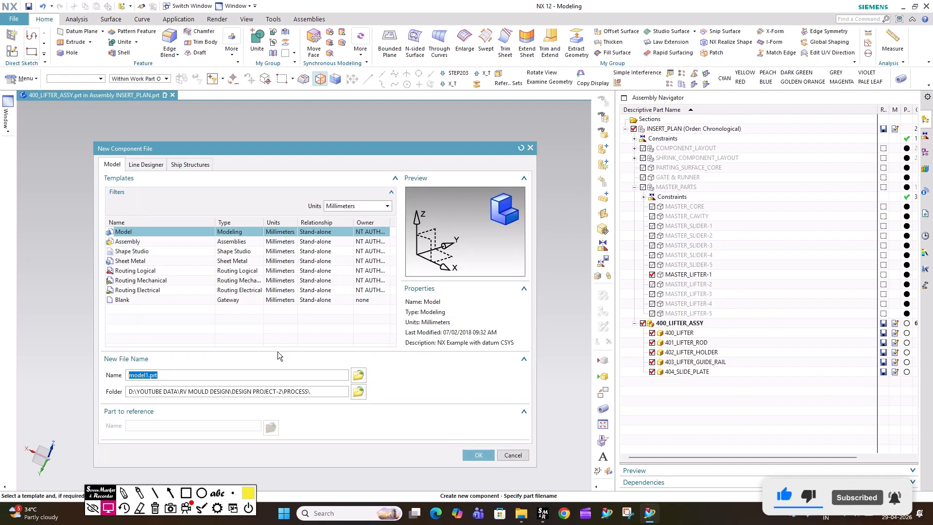
{"action": "type", "text": "405"}
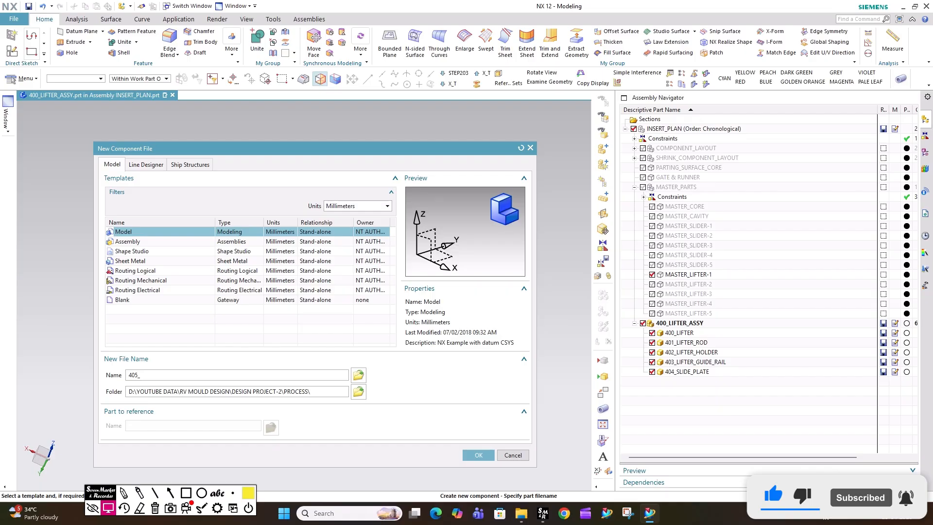
{"action": "type", "text": "_LIFTER"}
{"action": "key", "text": "BackSpace"}
{"action": "key", "text": "BackSpace"}
{"action": "key", "text": "BackSpace"}
{"action": "key", "text": "BackSpace"}
{"action": "key", "text": "BackSpace"}
{"action": "key", "text": "BackSpace"}
{"action": "key", "text": "BackSpace"}
{"action": "key", "text": "BackSpace"}
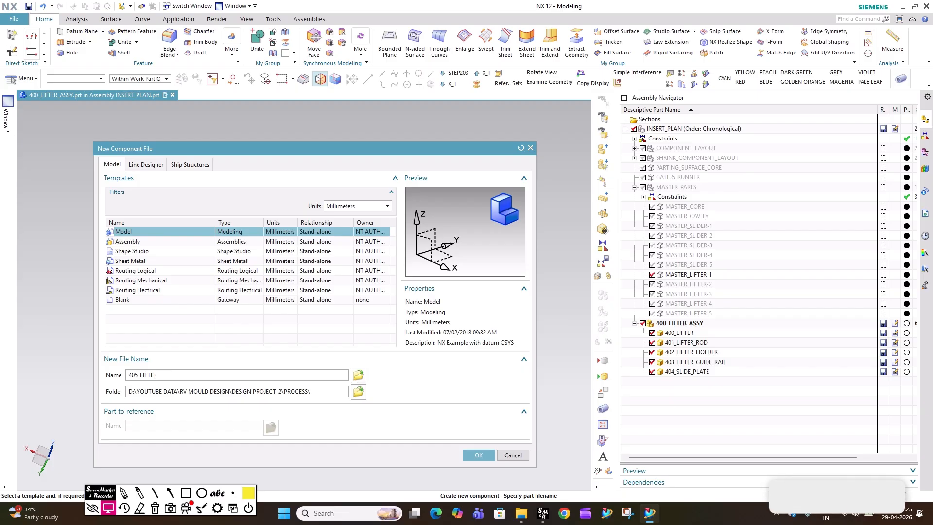
{"action": "key", "text": "BackSpace"}
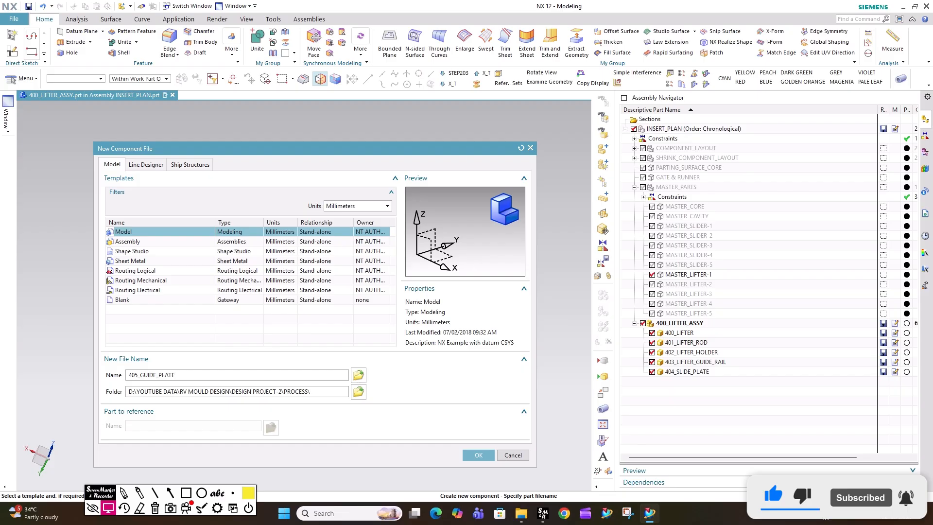
{"action": "key", "text": "Return"}
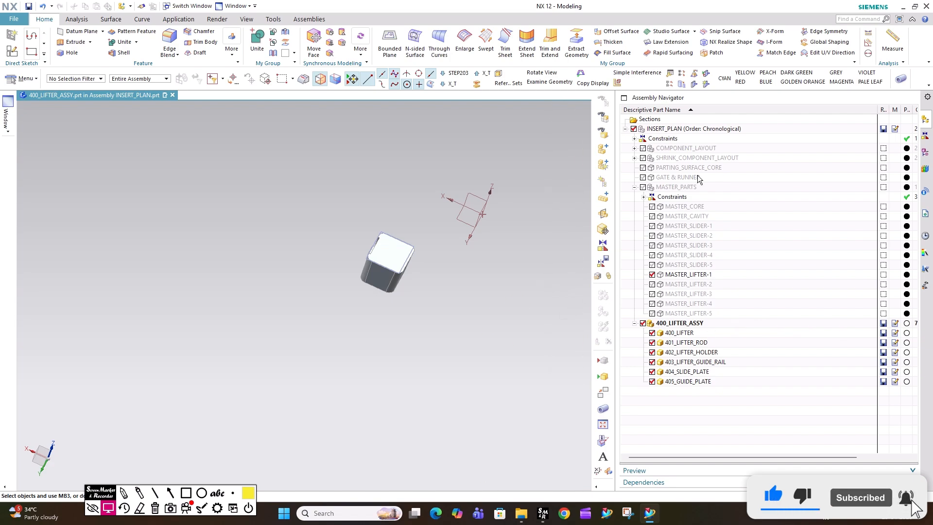
Hide MASTER_LIFTER-1 and all components under 400_LIFTER_ASSY, and make INSERT_PLAN the work part.
{"action": "double_click", "coordinate": [663, 129]}
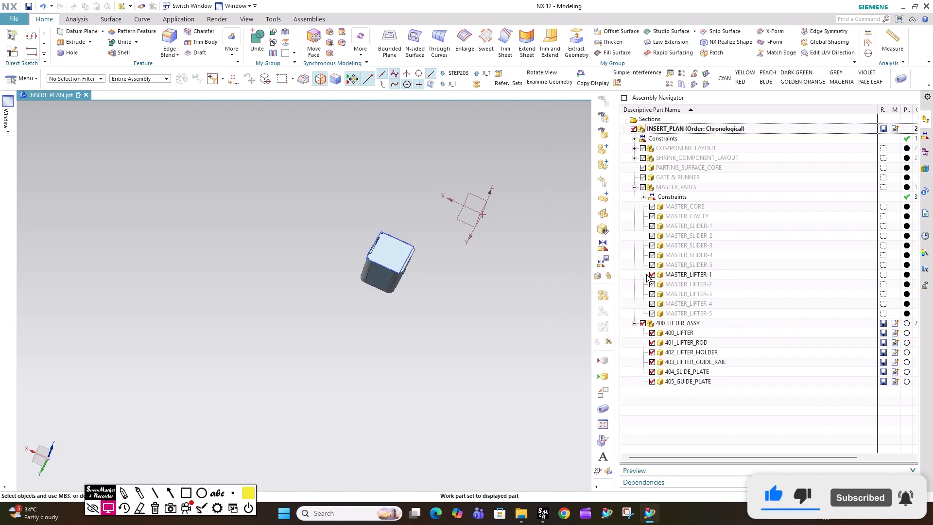
{"action": "double_click", "coordinate": [676, 323]}
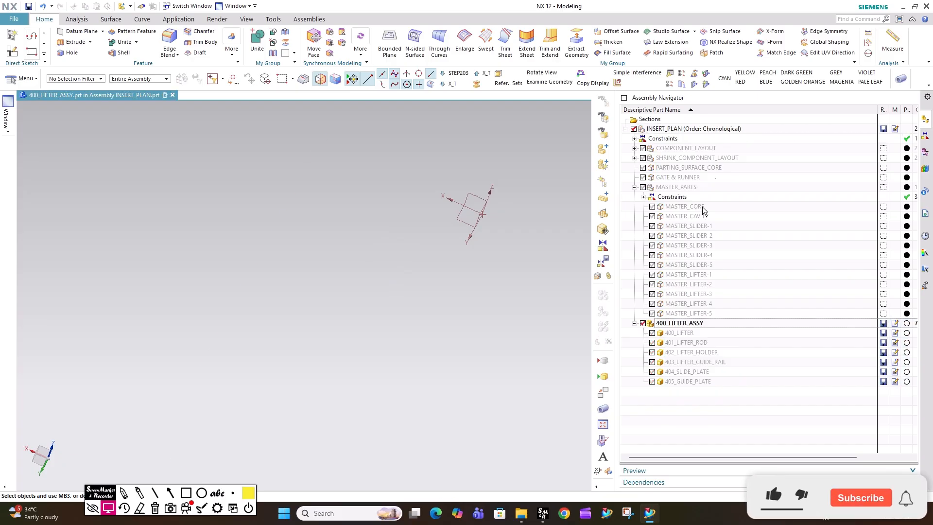
{"action": "double_click", "coordinate": [687, 129]}
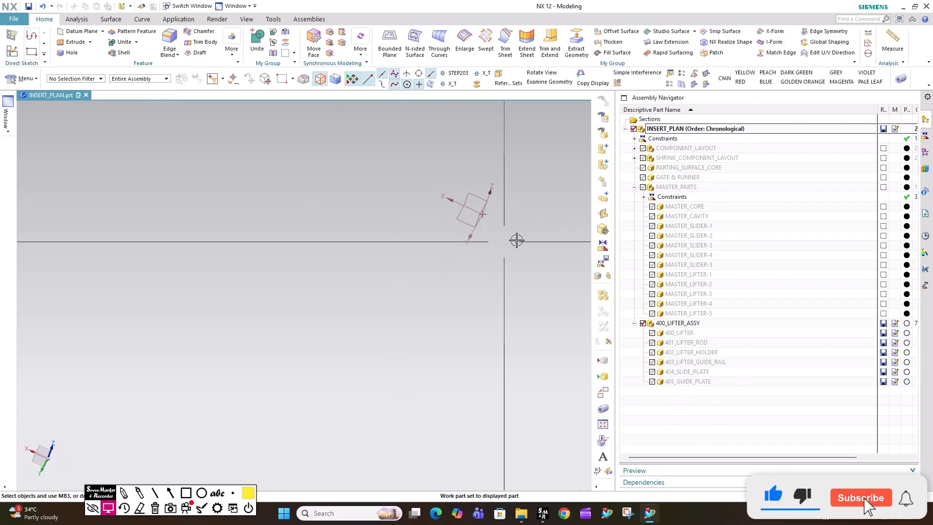
{"action": "middle_click_drag", "start_coordinate": [417, 219], "coordinate": [454, 240]}
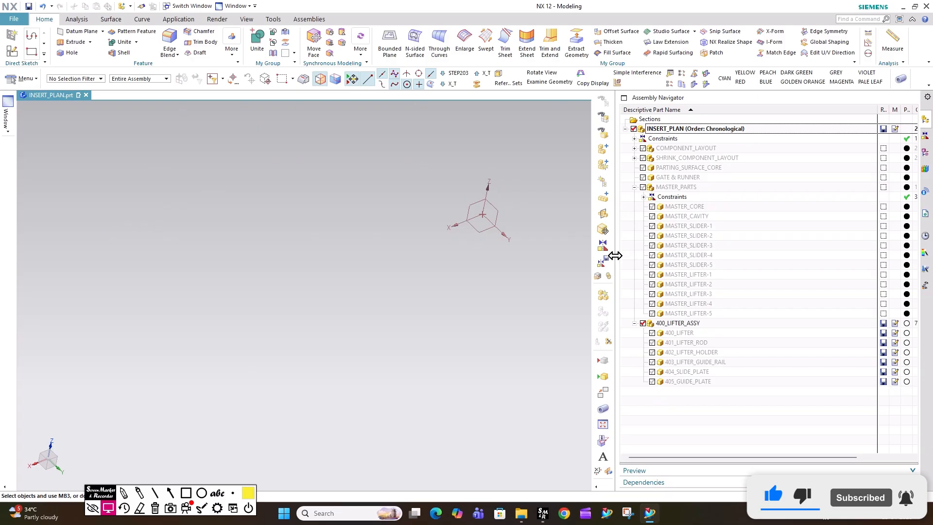
Replace the reference set of 400_LIFTER_ASSY and all its components from 400_LIFTER to 405_GUIDE_PLATE.
{"action": "key", "text": "Escape"}
{"action": "left_click", "coordinate": [669, 324]}
{"action": "left_click", "coordinate": [671, 385], "text": "shift"}
{"action": "right_click", "coordinate": [672, 382]}
{"action": "mouse_move", "coordinate": [744, 179]}
{"action": "left_click", "coordinate": [795, 194]}
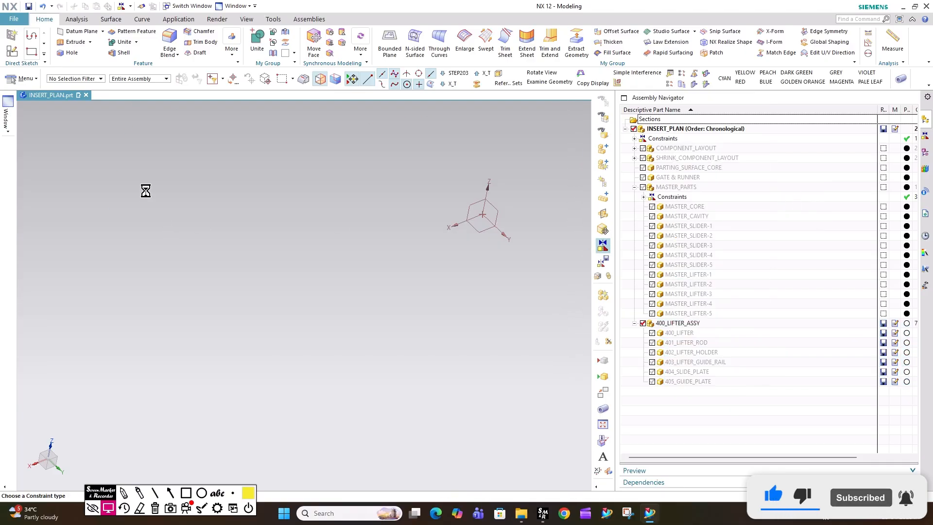
Constrain 400_LIFTER_ASSY in INSERT_PLAN by aligning the matching datum planes of their coordinate systems.
{"action": "left_click", "coordinate": [500, 210]}
{"action": "left_click", "coordinate": [500, 209]}
{"action": "left_click", "coordinate": [473, 202]}
{"action": "left_click", "coordinate": [474, 202]}
{"action": "left_click", "coordinate": [478, 232]}
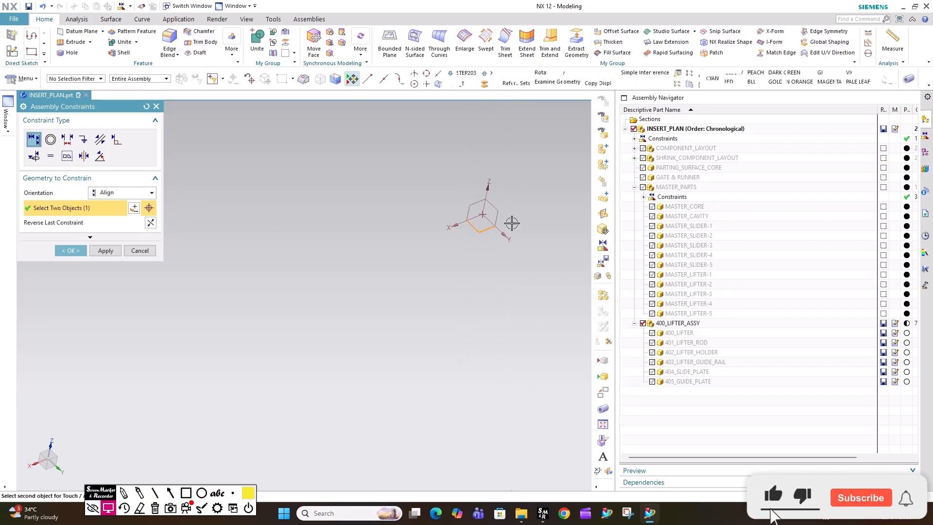
{"action": "middle_click", "coordinate": [559, 254]}
Make 400_LIFTER_ASSY the work part, show 400_LIFTER and align its three datum planes with those of the sub-assembly.
{"action": "left_click", "coordinate": [679, 323]}
{"action": "double_click", "coordinate": [679, 323]}
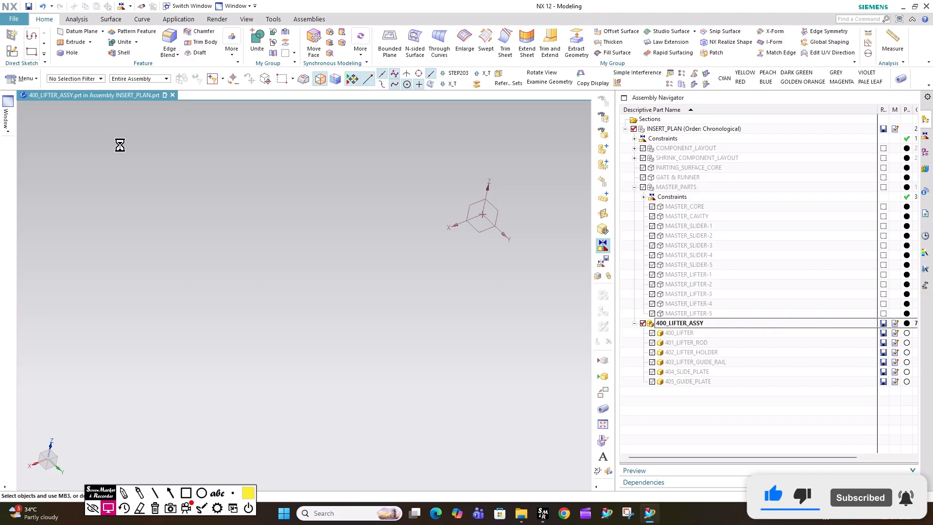
{"action": "left_click", "coordinate": [494, 210]}
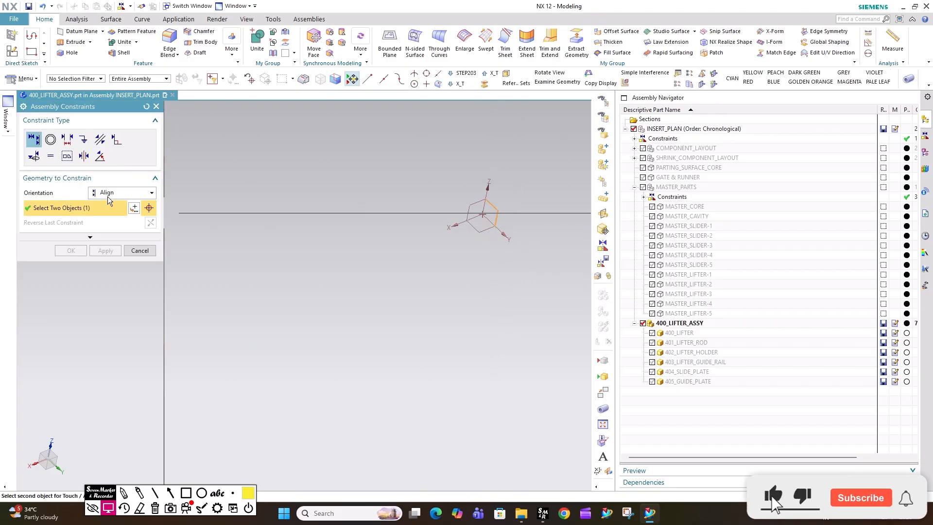
{"action": "key", "text": "Escape"}
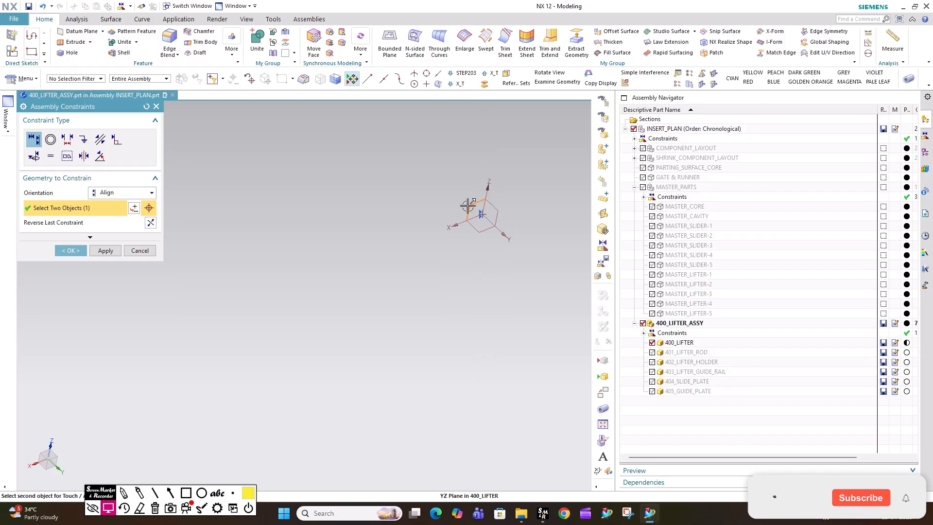
{"action": "left_click", "coordinate": [493, 226]}
{"action": "left_click", "coordinate": [480, 215]}
{"action": "middle_click", "coordinate": [480, 214]}
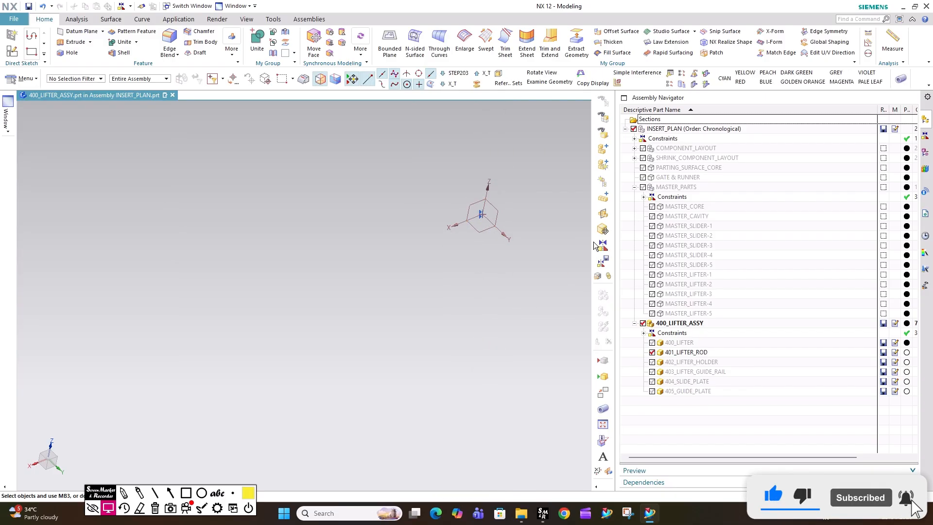
Fully constrain 401_LIFTER_ROD and 402_LIFTER_HOLDER by aligning each one's datum planes with those of 400_LIFTER_ASSY.
{"action": "left_click", "coordinate": [482, 209]}
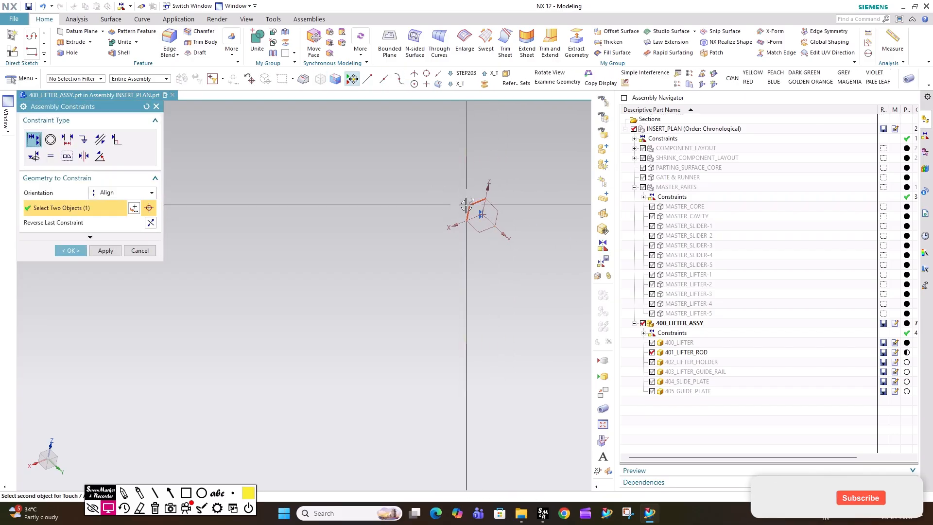
{"action": "middle_click", "coordinate": [479, 226]}
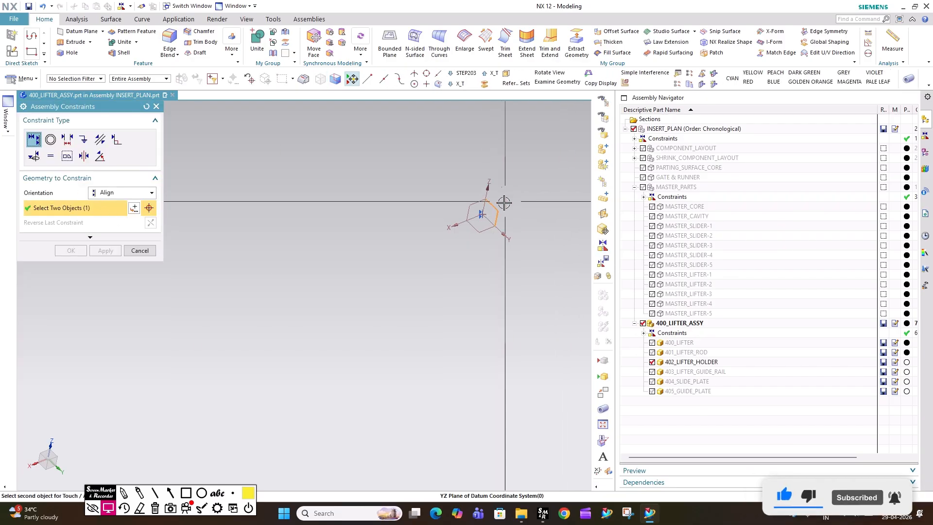
{"action": "left_click", "coordinate": [484, 208]}
{"action": "left_click", "coordinate": [468, 206]}
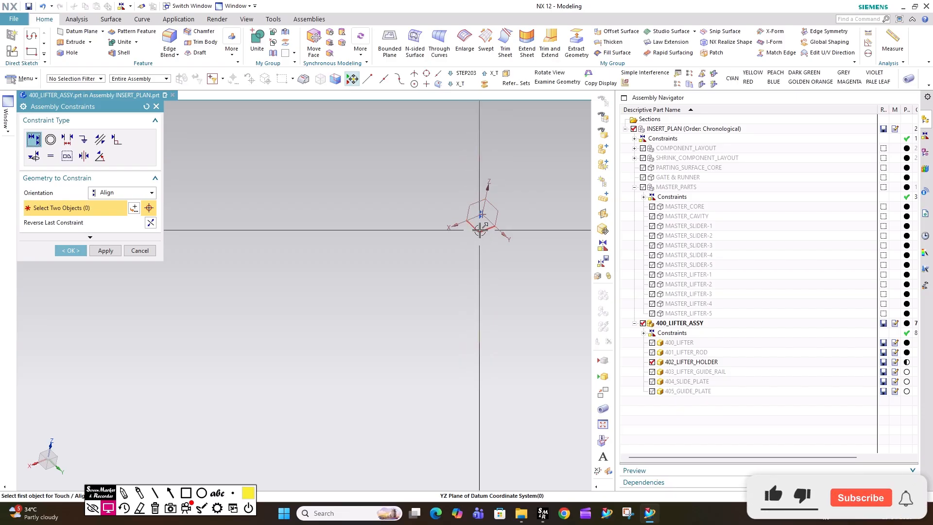
{"action": "middle_click", "coordinate": [384, 195]}
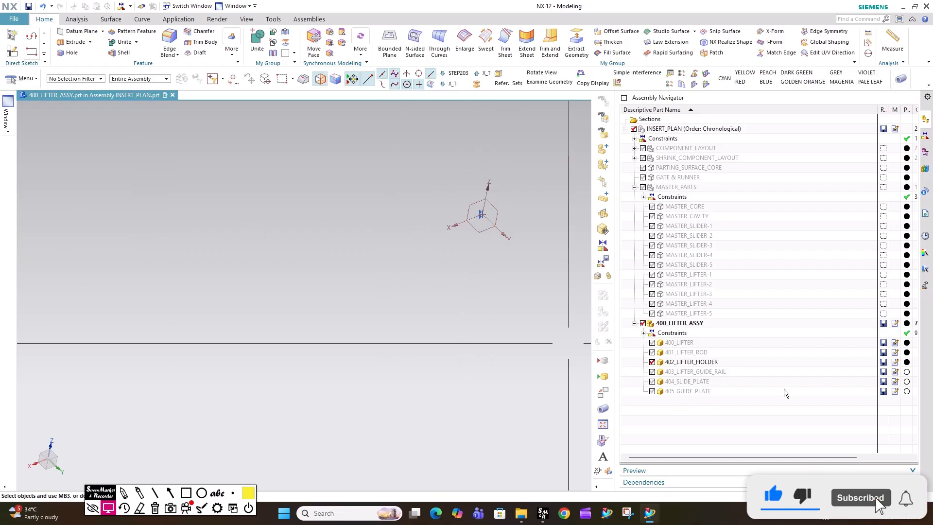
Show only 403_LIFTER_GUIDE_RAIL and constrain it by aligning its datum planes with those of 400_LIFTER_ASSY.
{"action": "left_click", "coordinate": [652, 371]}
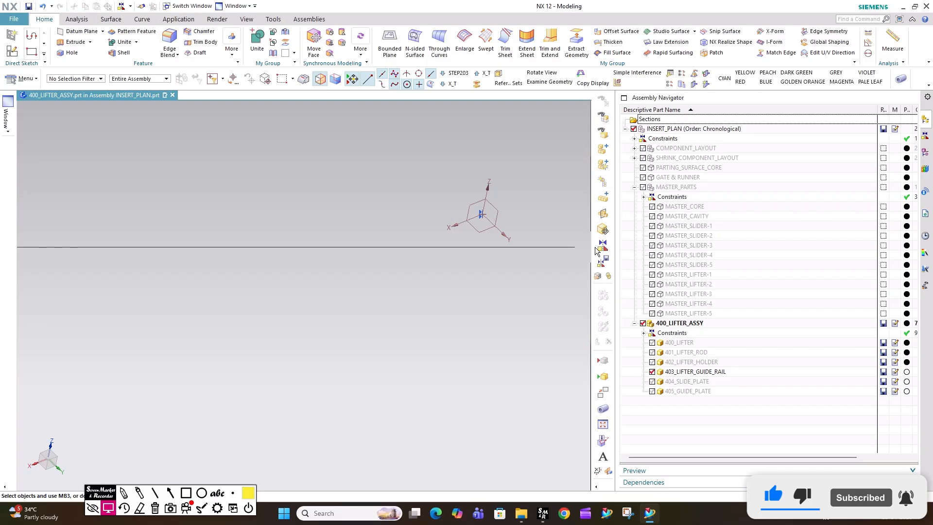
{"action": "left_click", "coordinate": [491, 214]}
{"action": "left_click", "coordinate": [491, 213]}
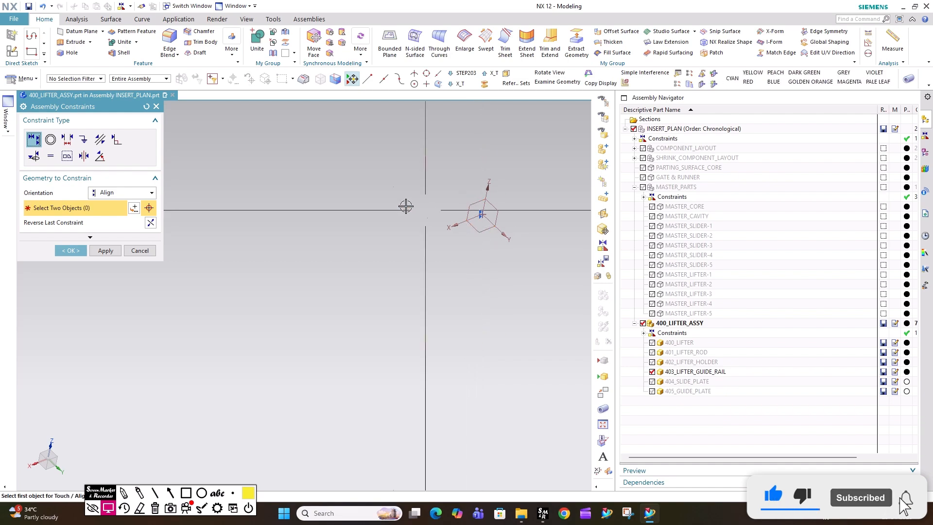
{"action": "left_click", "coordinate": [70, 251]}
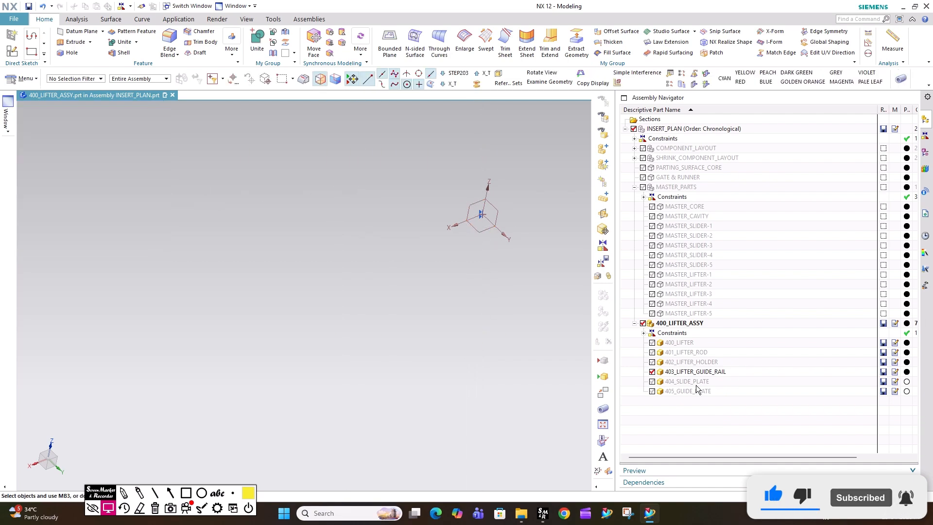
Show only 404_SLIDE_PLATE and constrain it by aligning its datum planes with those of 400_LIFTER_ASSY.
{"action": "left_click", "coordinate": [652, 381]}
{"action": "left_click", "coordinate": [602, 245]}
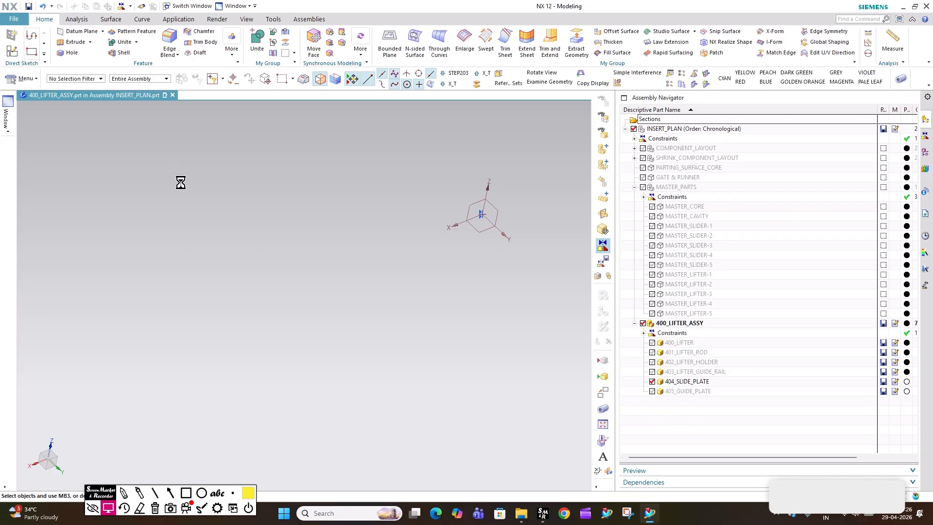
{"action": "left_click", "coordinate": [496, 207]}
{"action": "left_click", "coordinate": [483, 211]}
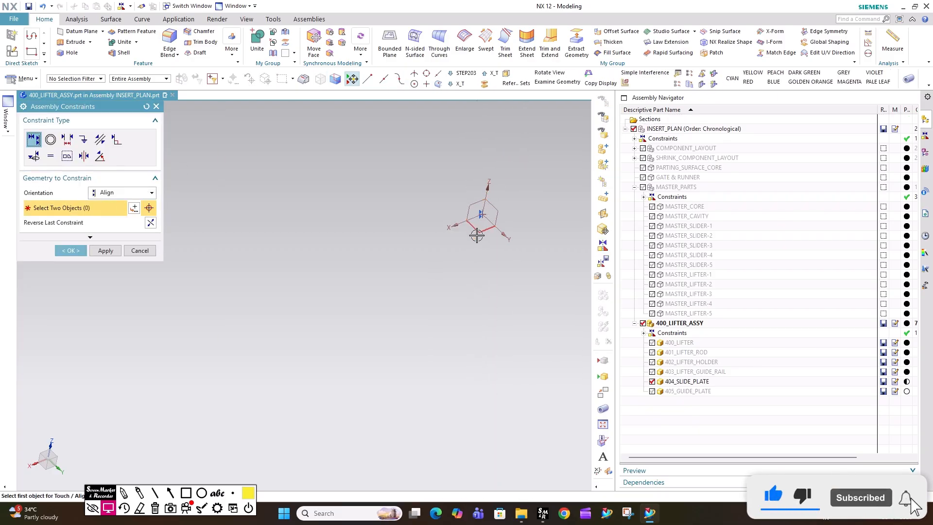
{"action": "left_click", "coordinate": [71, 250]}
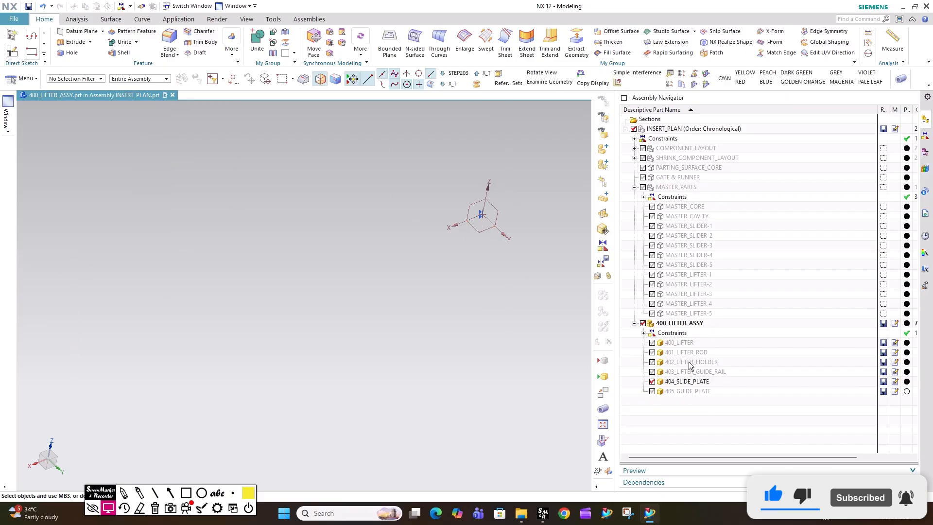
Try another round of align constraints between the datum planes with 404_SLIDE_PLATE still displayed.
{"action": "left_click", "coordinate": [652, 381]}
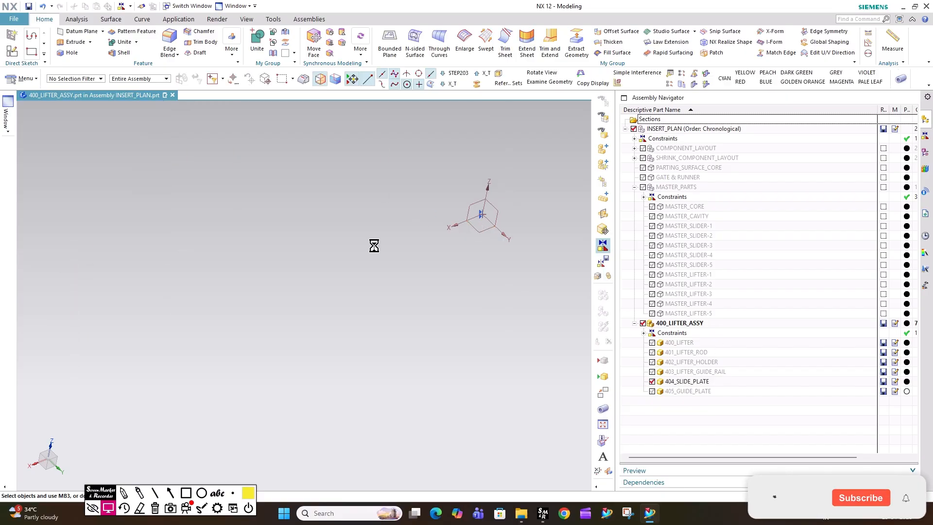
{"action": "left_click", "coordinate": [497, 208]}
{"action": "left_click", "coordinate": [485, 229]}
{"action": "left_click", "coordinate": [70, 251]}
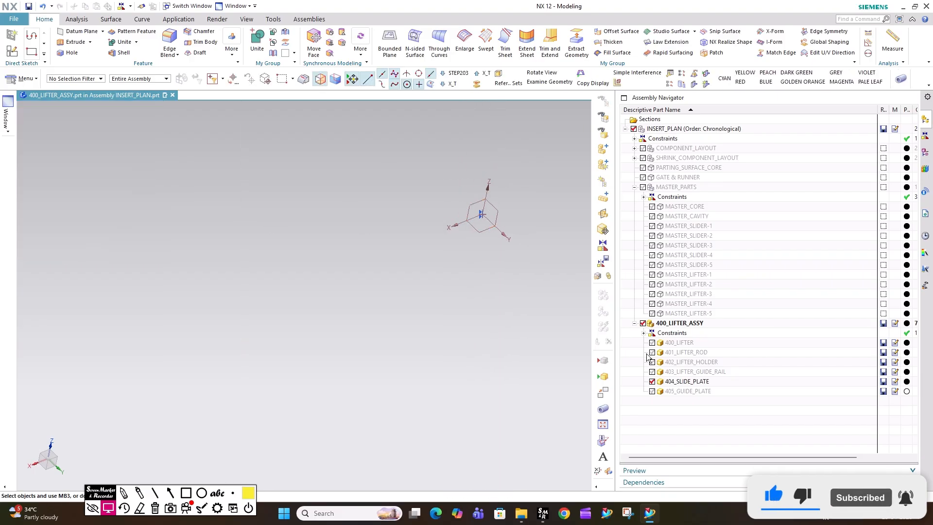
Display MASTER_CORE together with the SHRINK_COMPONENT_TOP COVER part under SHRINK_COMPONENT_LAYOUT and make the top cover the work part.
{"action": "left_click", "coordinate": [654, 207]}
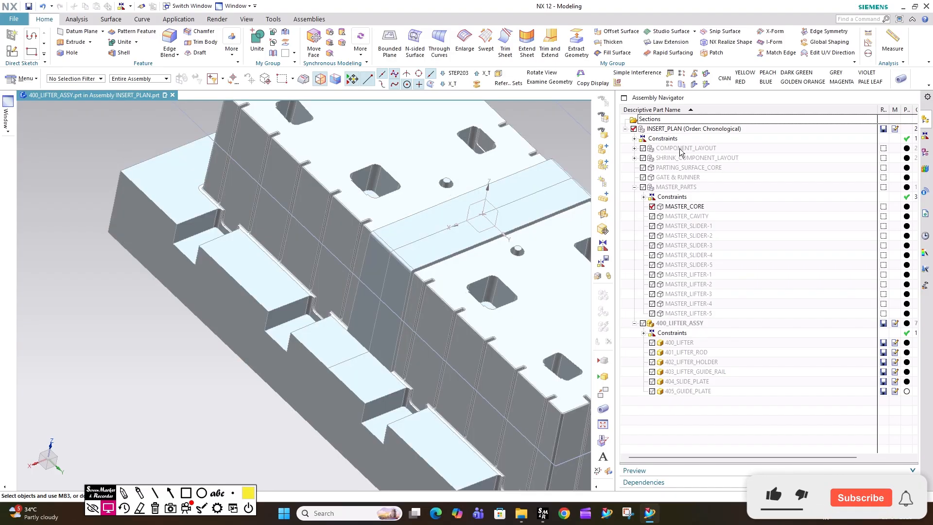
{"action": "double_click", "coordinate": [665, 130]}
{"action": "left_click", "coordinate": [634, 158]}
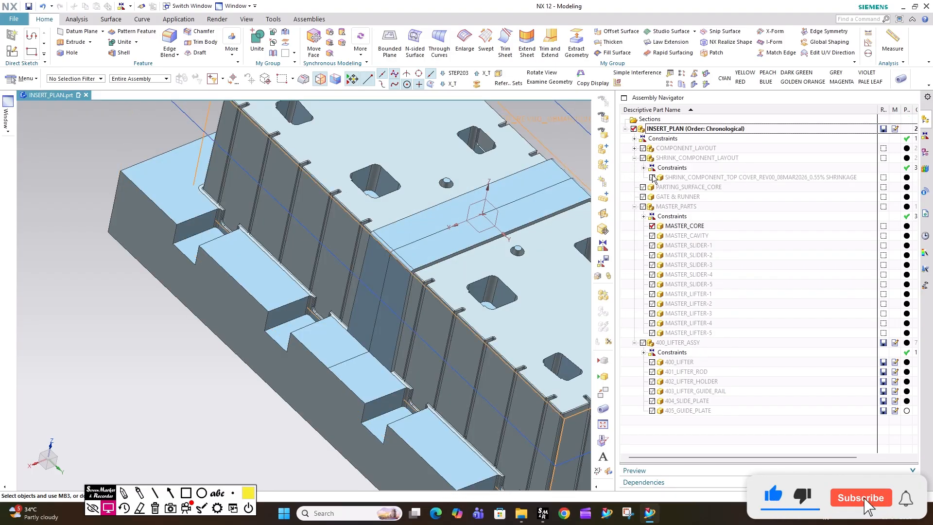
{"action": "left_click", "coordinate": [652, 178]}
{"action": "double_click", "coordinate": [676, 177]}
{"action": "scroll", "coordinate": [301, 255], "scroll_direction": "down", "scroll_amount": 4}
{"action": "middle_click_drag", "start_coordinate": [382, 264], "coordinate": [401, 259]}
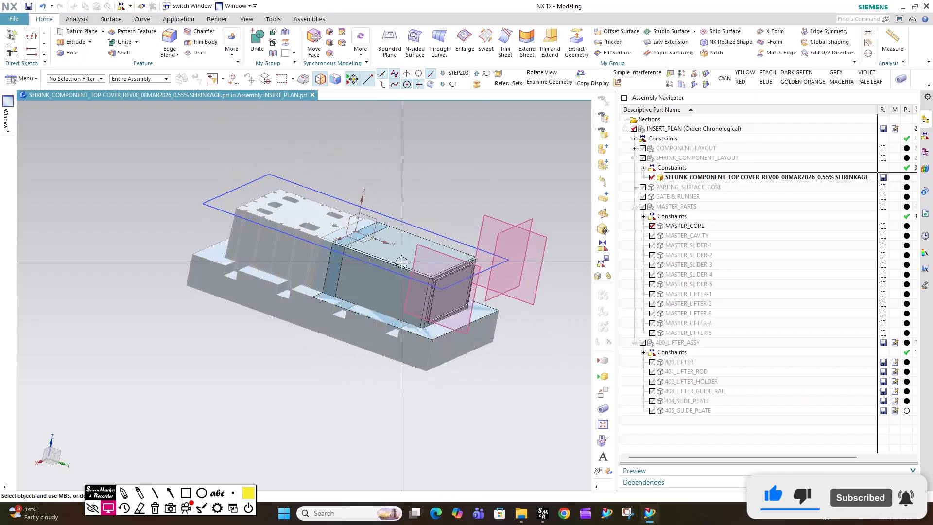
{"action": "scroll", "coordinate": [415, 268], "scroll_direction": "up", "scroll_amount": 2}
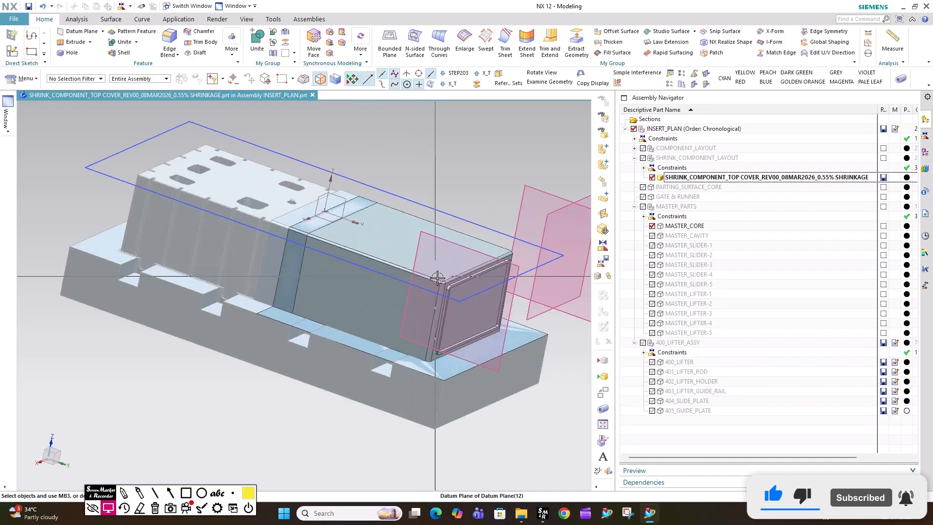
Try moving the top cover body 60 mm upward along the Z-axis with Move Object, keeping Move Original, and inspect the clips.
{"action": "key", "text": "ctrl+t"}
{"action": "left_click", "coordinate": [387, 243]}
{"action": "left_click", "coordinate": [71, 183]}
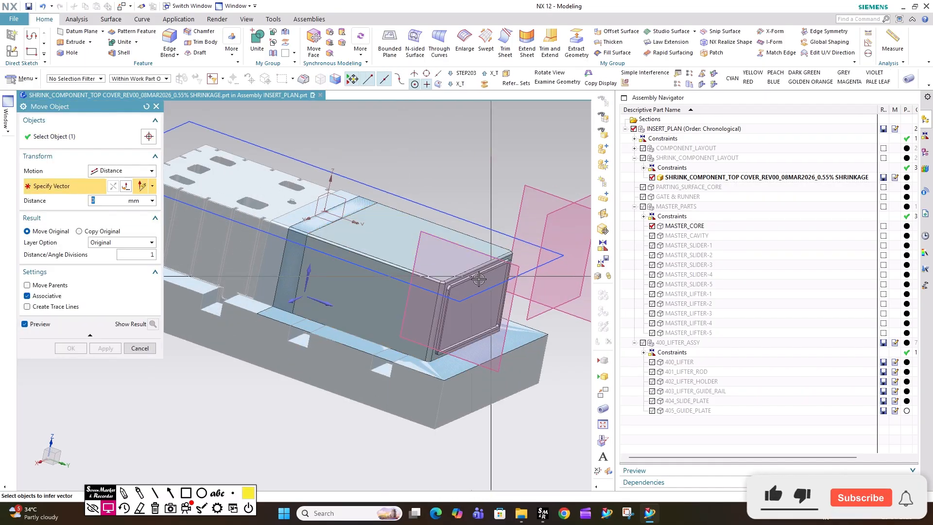
{"action": "left_click", "coordinate": [307, 269]}
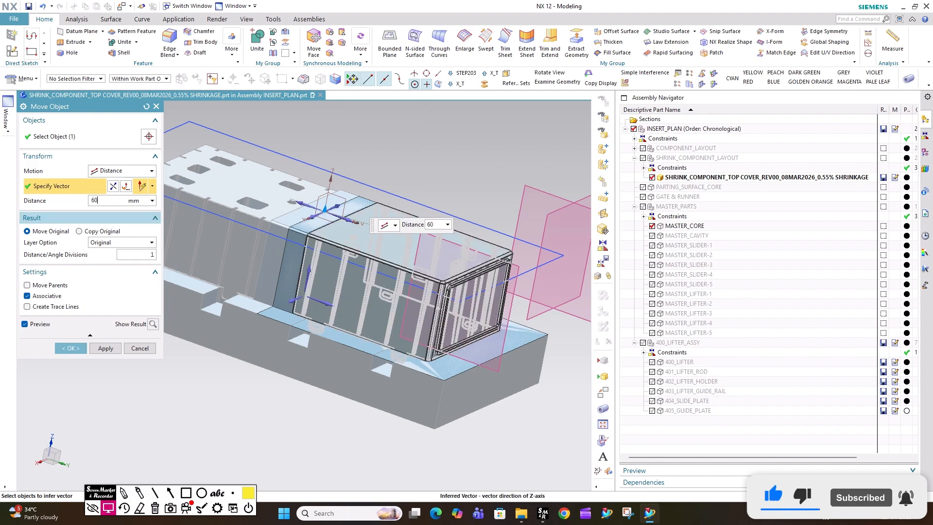
{"action": "key", "text": "Return"}
{"action": "middle_click_drag", "start_coordinate": [362, 214], "coordinate": [379, 247]}
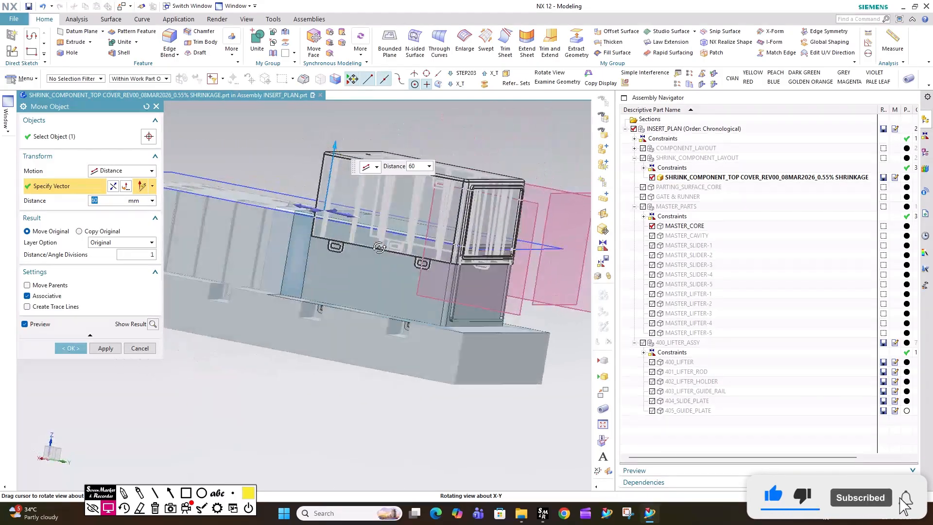
{"action": "scroll", "coordinate": [379, 247], "scroll_direction": "up", "scroll_amount": 3}
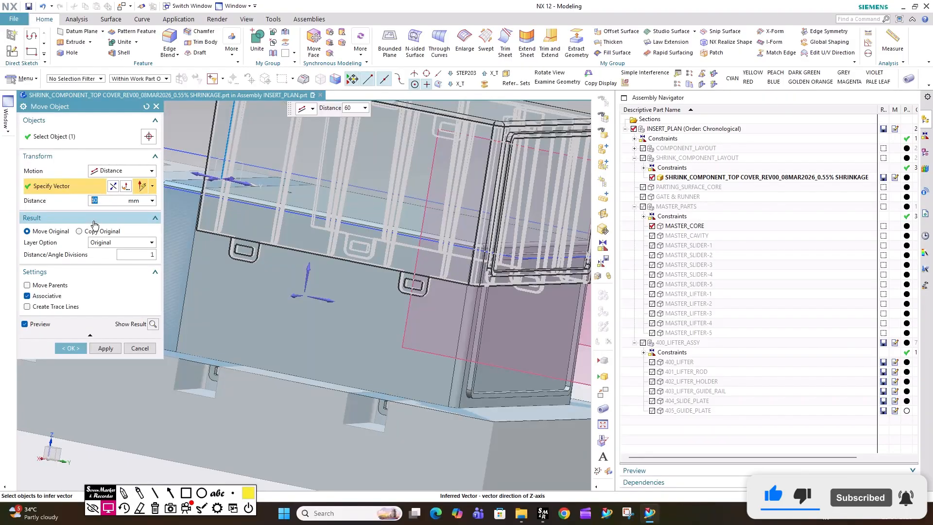
Raise the previewed move distance to 70 mm and examine how the clips interfere with the core.
{"action": "key", "text": "Return"}
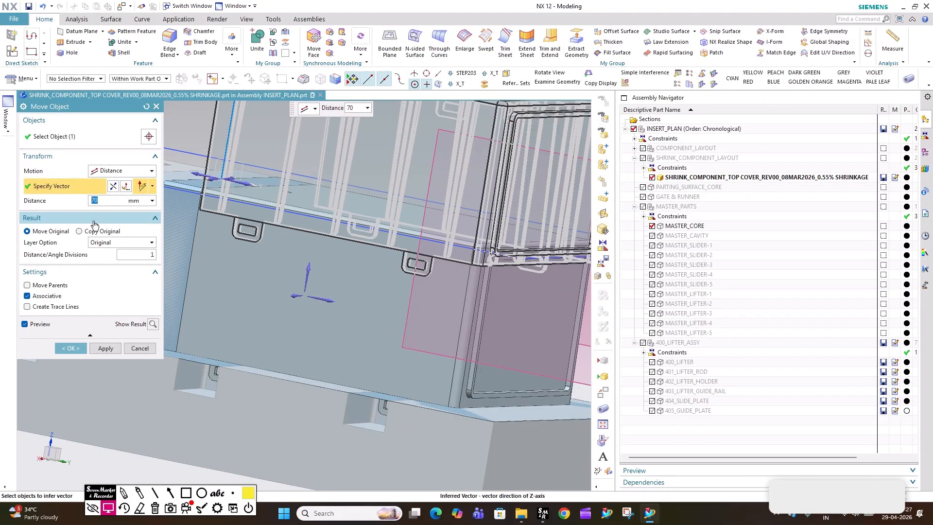
{"action": "middle_click_drag", "start_coordinate": [229, 271], "coordinate": [368, 246]}
{"action": "scroll", "coordinate": [376, 252], "scroll_direction": "up", "scroll_amount": 1}
{"action": "scroll", "coordinate": [390, 315], "scroll_direction": "up", "scroll_amount": 4}
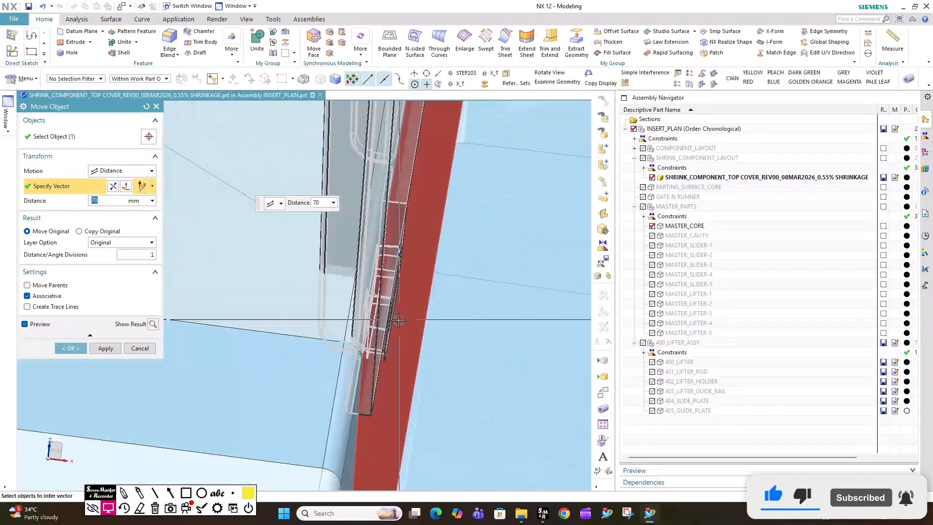
{"action": "scroll", "coordinate": [392, 300], "scroll_direction": "down", "scroll_amount": 5}
{"action": "middle_click_drag", "start_coordinate": [303, 280], "coordinate": [331, 276]}
{"action": "scroll", "coordinate": [330, 276], "scroll_direction": "down", "scroll_amount": 4}
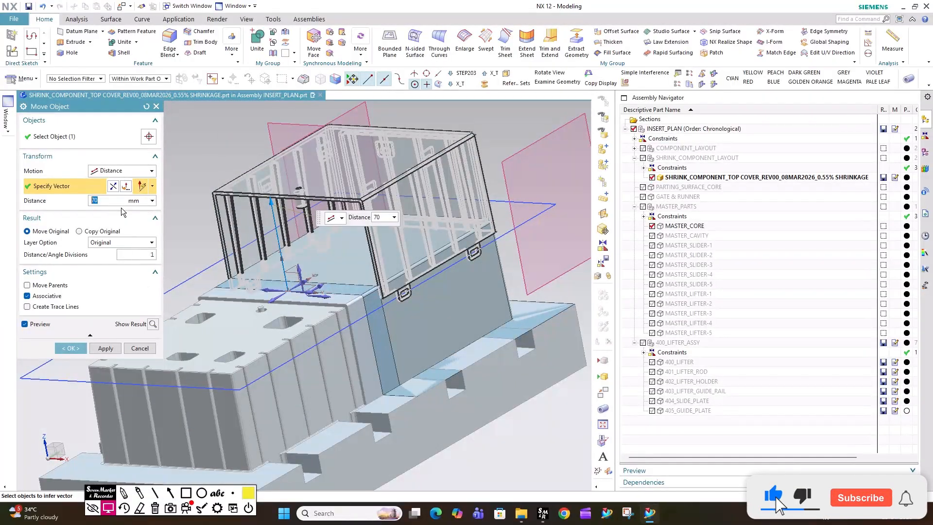
Preview the top cover lifted 100 mm off the core and leave Move Object without keeping the move.
{"action": "type", "text": "100"}
{"action": "key", "text": "Return"}
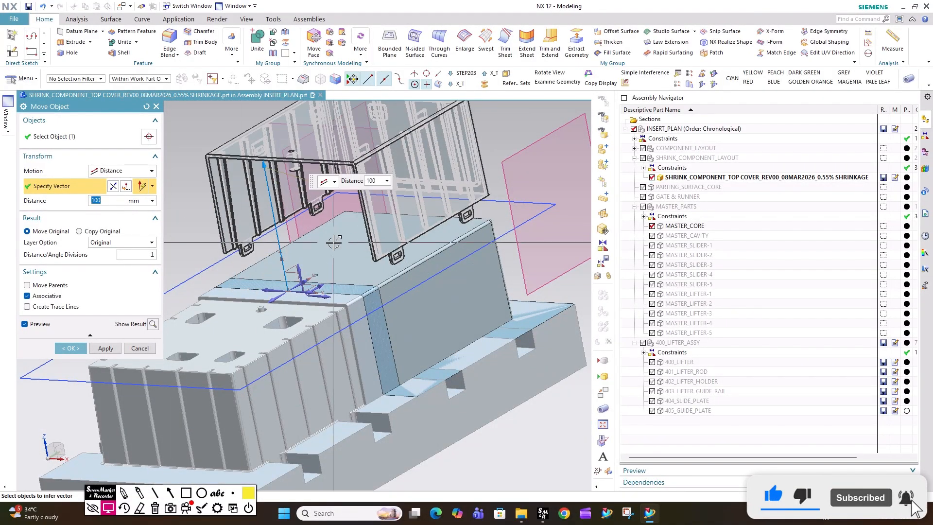
{"action": "middle_click_drag", "start_coordinate": [331, 243], "coordinate": [301, 250]}
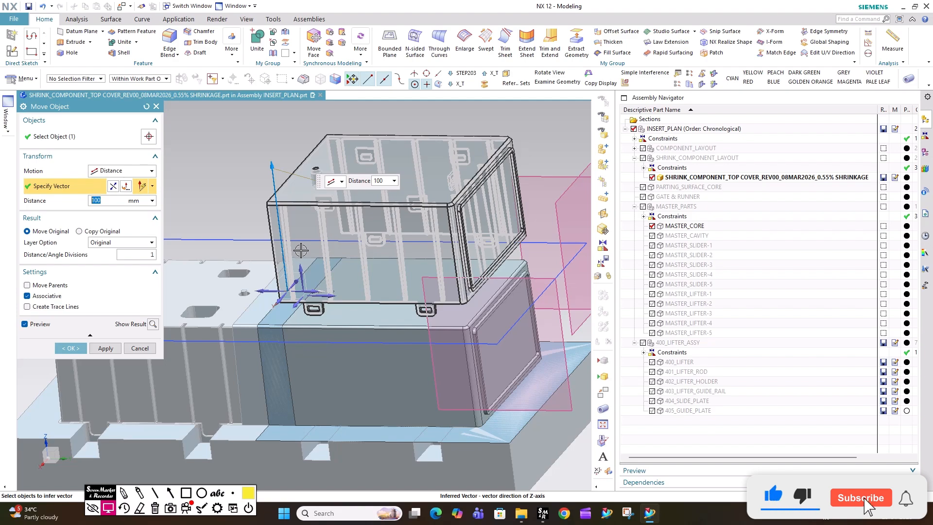
{"action": "middle_click", "coordinate": [301, 250]}
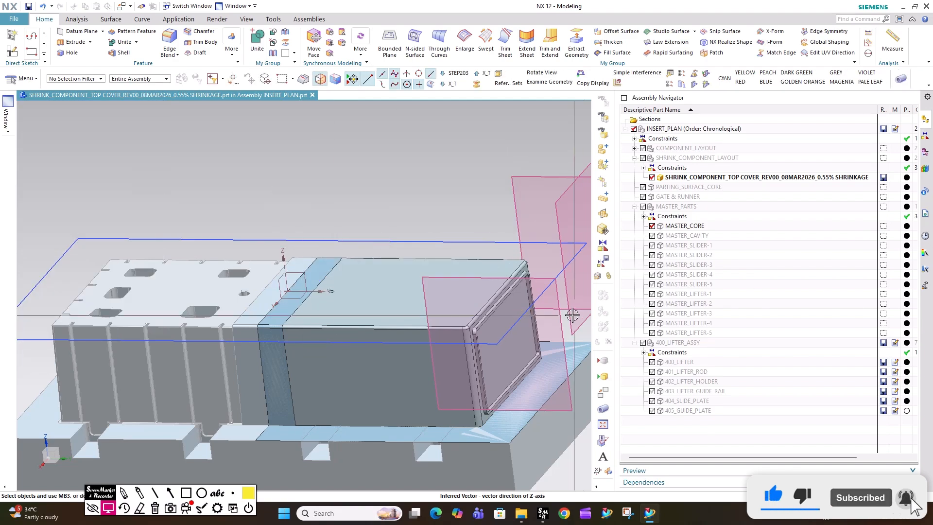
Hide MASTER_CORE and show only the top cover with MASTER_LIFTER-1, viewed closely at the lifter's clip.
{"action": "left_click", "coordinate": [652, 177]}
{"action": "left_click", "coordinate": [653, 226]}
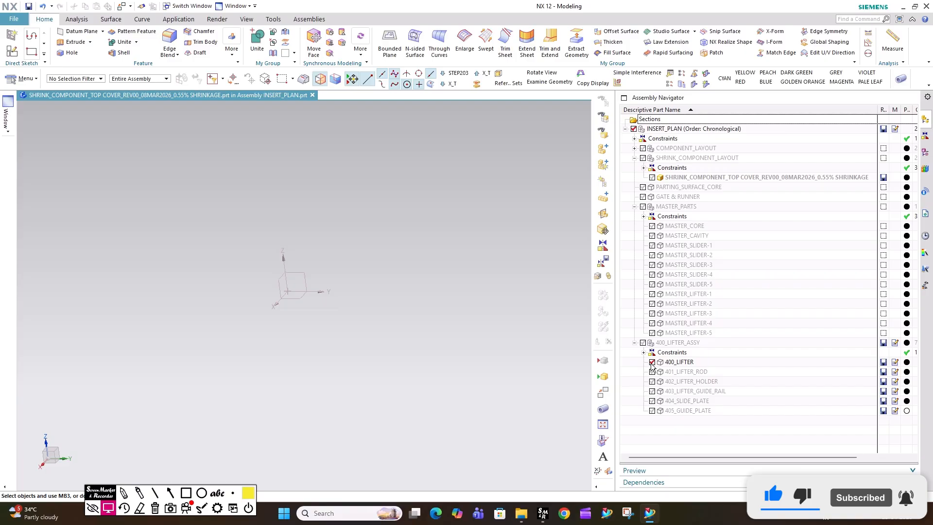
{"action": "left_click", "coordinate": [652, 177]}
{"action": "middle_click_drag", "start_coordinate": [576, 255], "coordinate": [579, 136]}
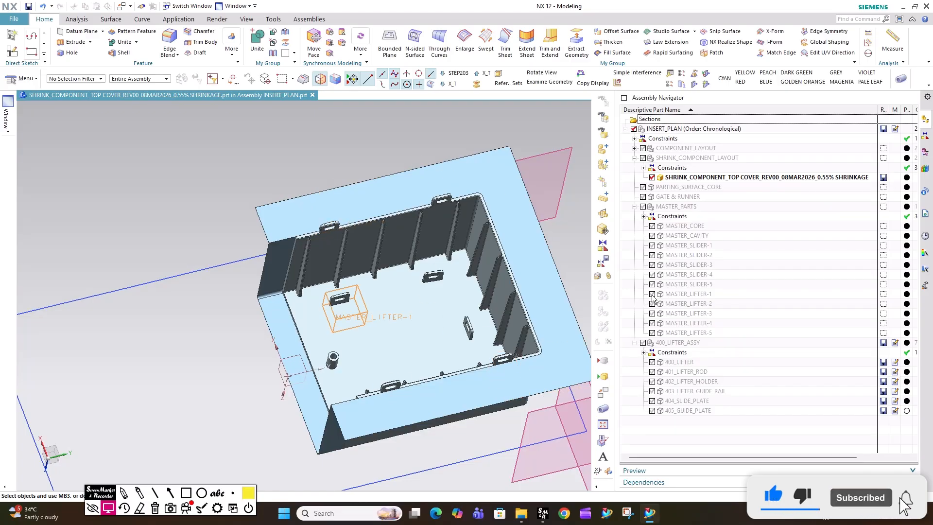
{"action": "middle_click_drag", "start_coordinate": [413, 298], "coordinate": [336, 346]}
{"action": "scroll", "coordinate": [203, 331], "scroll_direction": "up", "scroll_amount": 5}
{"action": "scroll", "coordinate": [380, 323], "scroll_direction": "up", "scroll_amount": 1}
{"action": "middle_click_drag", "start_coordinate": [380, 323], "coordinate": [409, 325]}
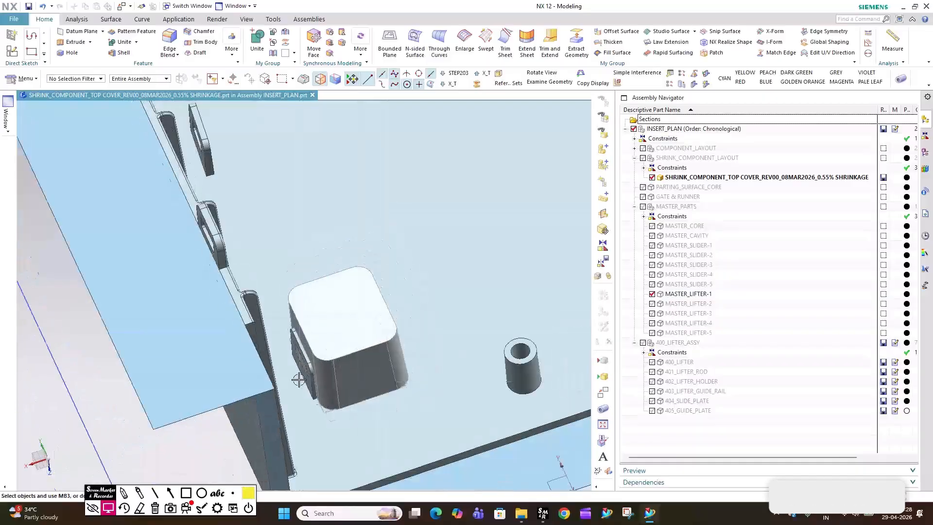
{"action": "scroll", "coordinate": [296, 377], "scroll_direction": "up", "scroll_amount": 2}
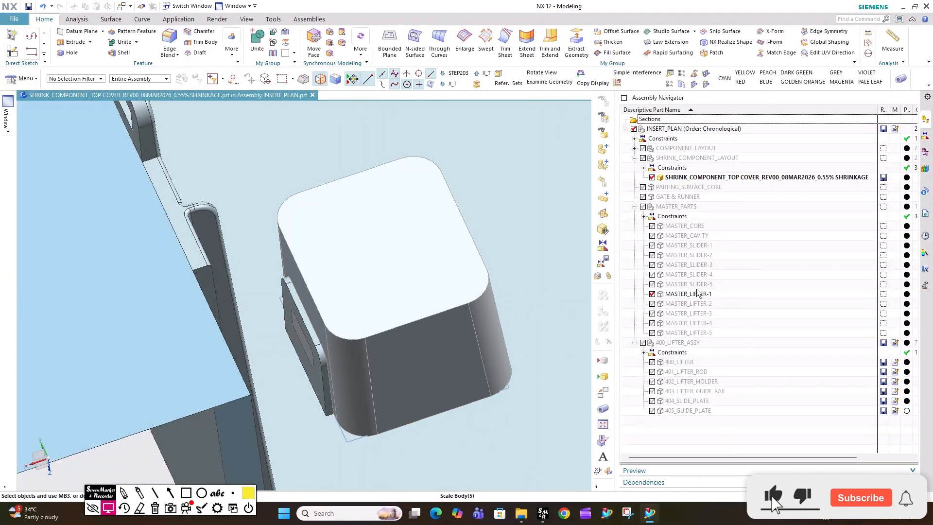
{"action": "double_click", "coordinate": [683, 284]}
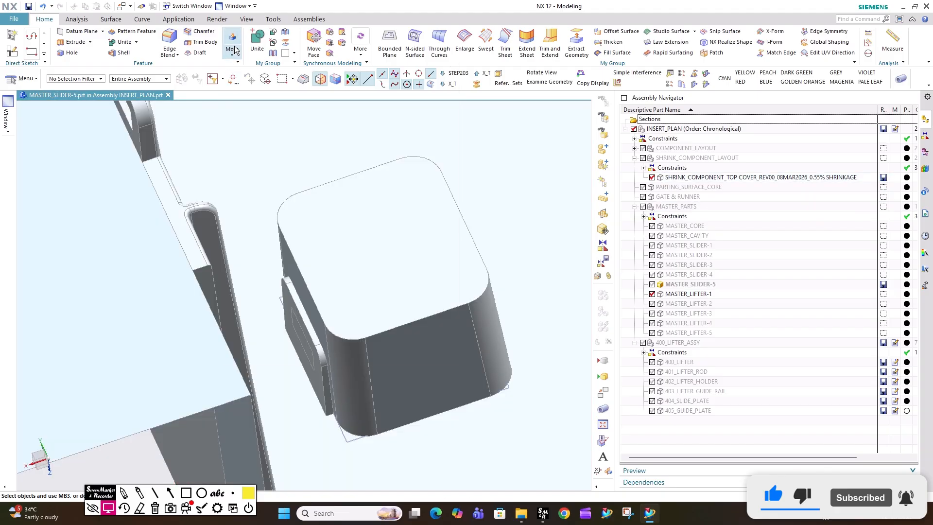
{"action": "left_click", "coordinate": [235, 50]}
{"action": "left_click", "coordinate": [388, 193]}
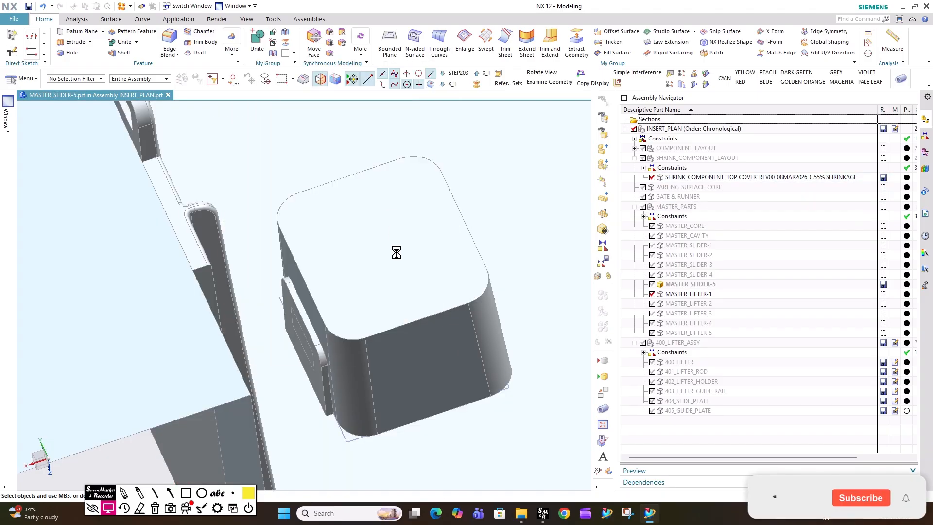
{"action": "key", "text": "Escape"}
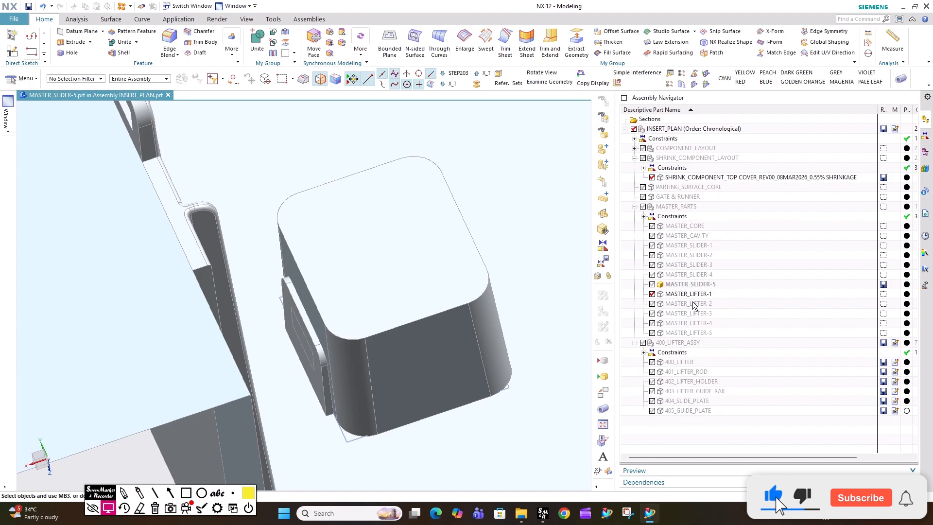
Make MASTER_LIFTER-1 the work part.
{"action": "double_click", "coordinate": [669, 294]}
Create a linear Pattern Geometry of the lifter body with count 2 and a 4 mm pitch, directed away from the clip.
{"action": "left_click", "coordinate": [232, 49]}
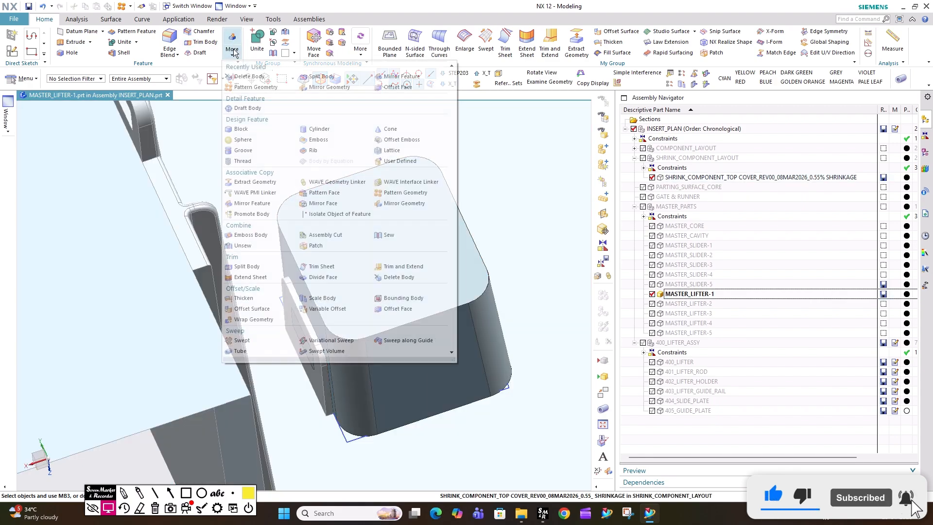
{"action": "left_click", "coordinate": [417, 186]}
{"action": "left_click", "coordinate": [368, 262]}
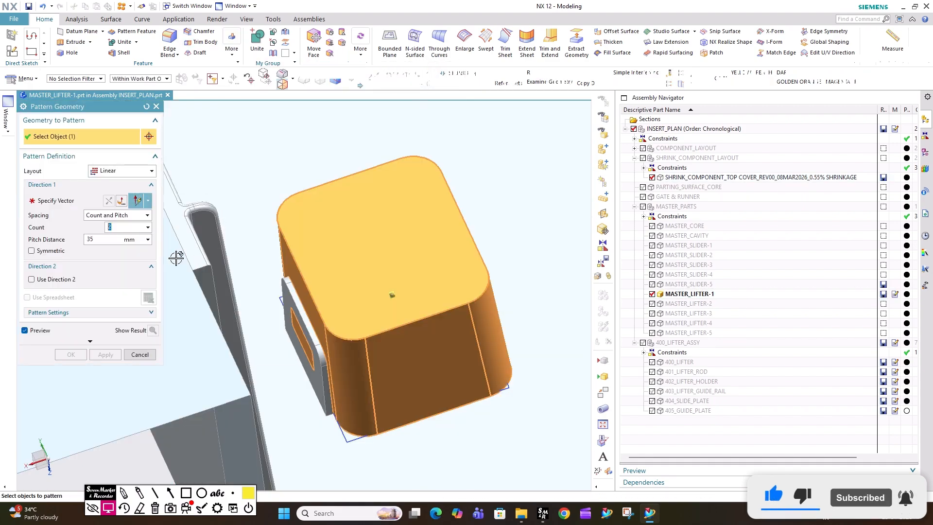
{"action": "left_click", "coordinate": [60, 199]}
{"action": "left_click", "coordinate": [386, 268]}
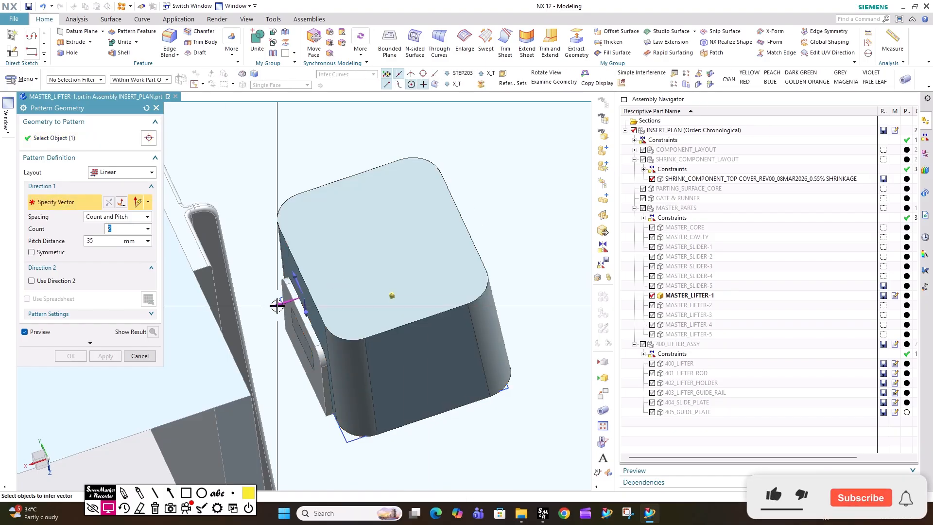
{"action": "type", "text": "4"}
{"action": "middle_click", "coordinate": [57, 242]}
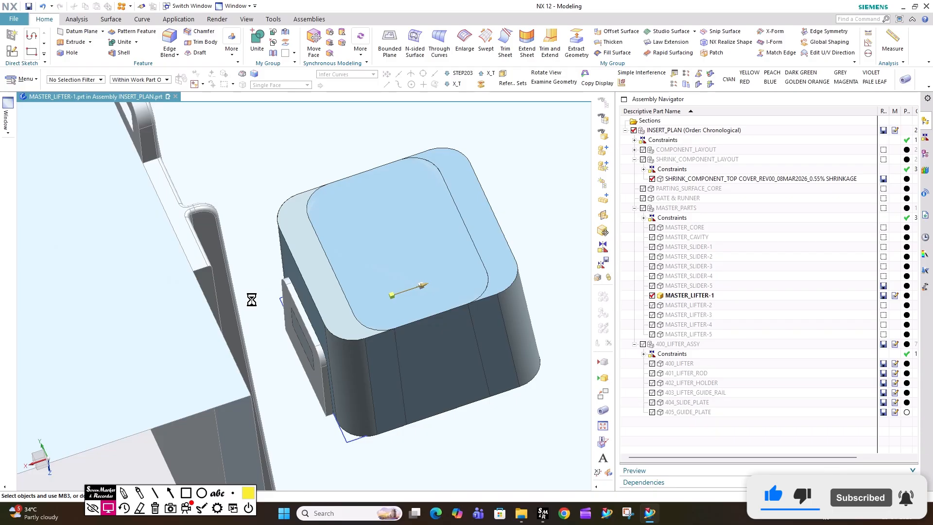
Hide the original lifter body so that only its offset copy shows beside the clip, seen square-on.
{"action": "right_click", "coordinate": [338, 297]}
{"action": "left_click", "coordinate": [354, 323]}
{"action": "middle_click_drag", "start_coordinate": [353, 323], "coordinate": [373, 333]}
{"action": "key", "text": "F8"}
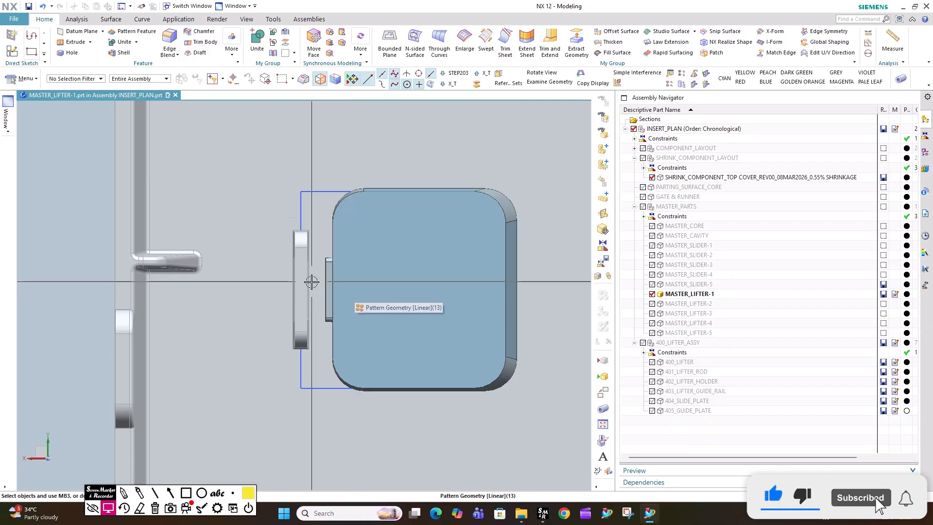
{"action": "scroll", "coordinate": [311, 281], "scroll_direction": "up", "scroll_amount": 7}
{"action": "scroll", "coordinate": [301, 267], "scroll_direction": "down", "scroll_amount": 4}
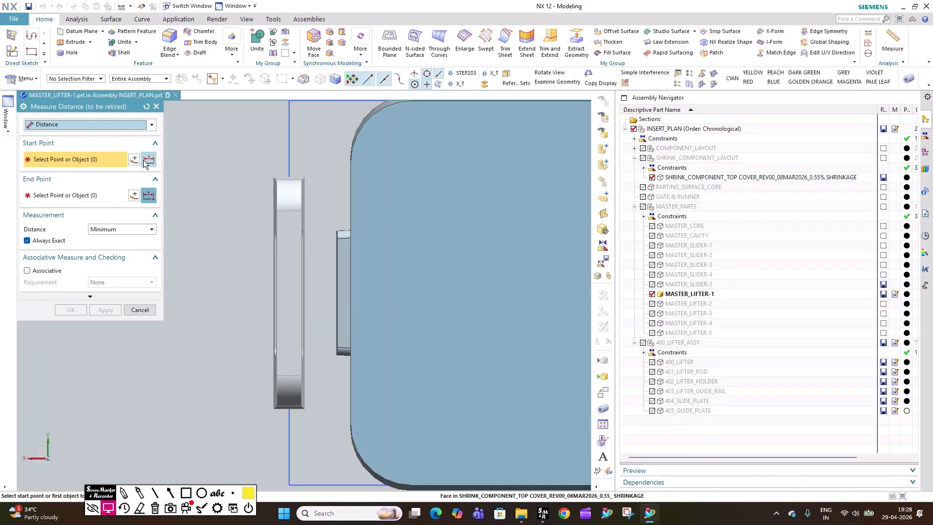
{"action": "left_click", "coordinate": [68, 127]}
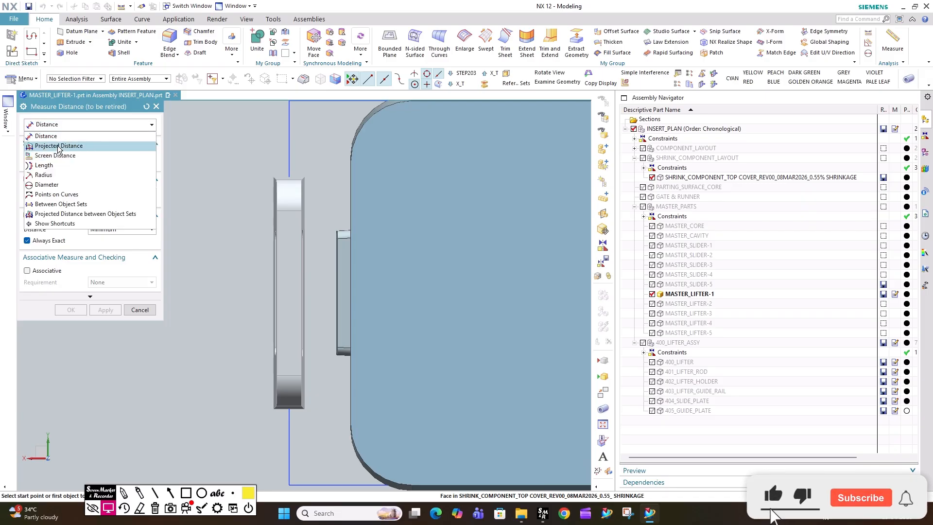
{"action": "left_click", "coordinate": [57, 146]}
{"action": "scroll", "coordinate": [327, 273], "scroll_direction": "up", "scroll_amount": 5}
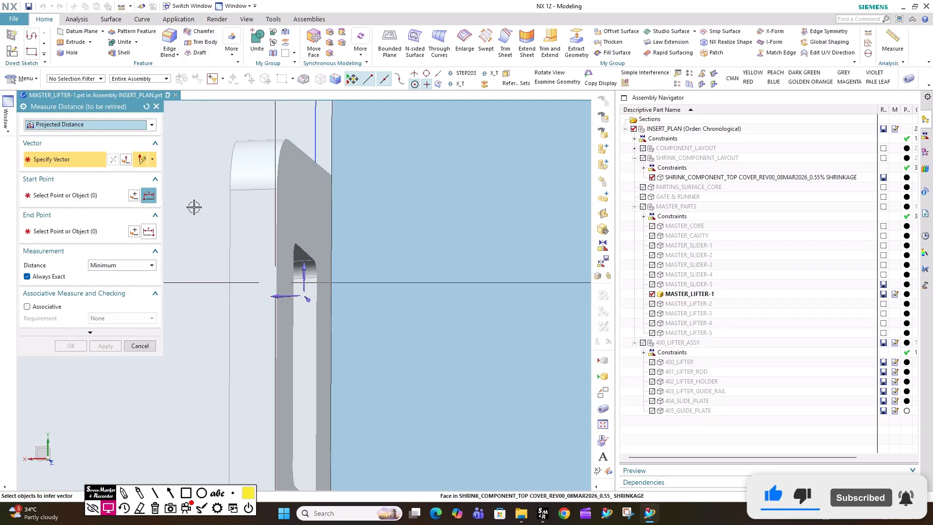
Measure the minimum distance between the recessed face and the outer face of the small raised block on the lifter copy.
{"action": "left_click", "coordinate": [85, 126]}
{"action": "left_click", "coordinate": [49, 133]}
{"action": "left_click", "coordinate": [357, 247]}
{"action": "middle_click_drag", "start_coordinate": [357, 246], "coordinate": [384, 245]}
{"action": "left_click", "coordinate": [346, 298]}
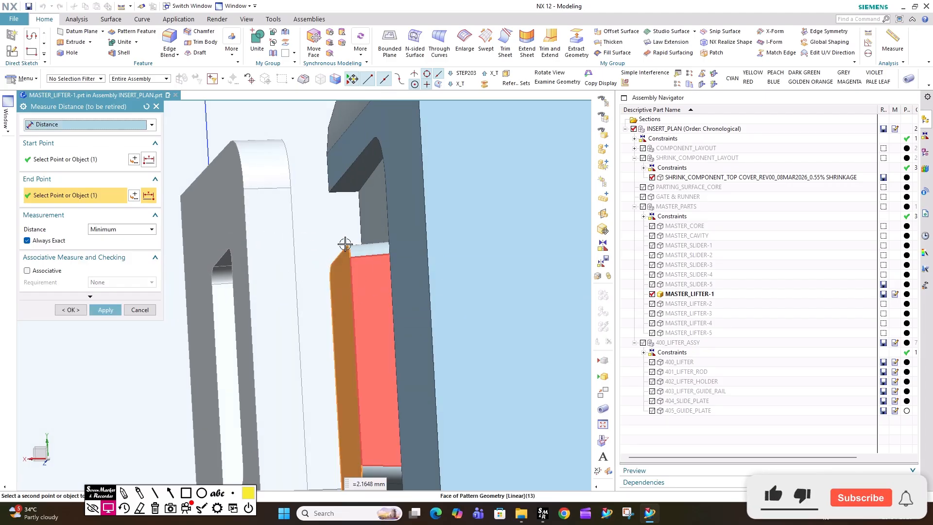
{"action": "scroll", "coordinate": [353, 270], "scroll_direction": "down", "scroll_amount": 2}
{"action": "scroll", "coordinate": [335, 342], "scroll_direction": "up", "scroll_amount": 3}
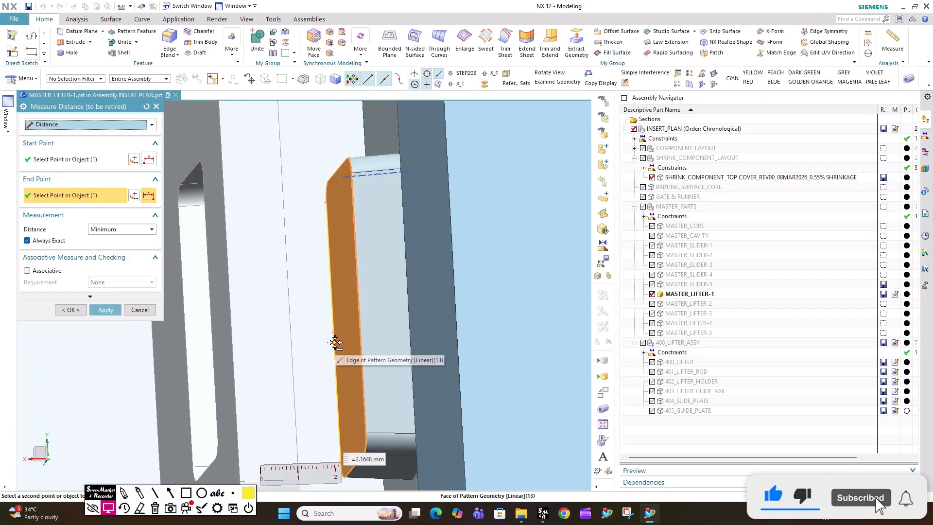
{"action": "key", "text": "Escape"}
Undo the hiding of the original lifter body and the offset pattern copy.
{"action": "scroll", "coordinate": [338, 338], "scroll_direction": "down", "scroll_amount": 3}
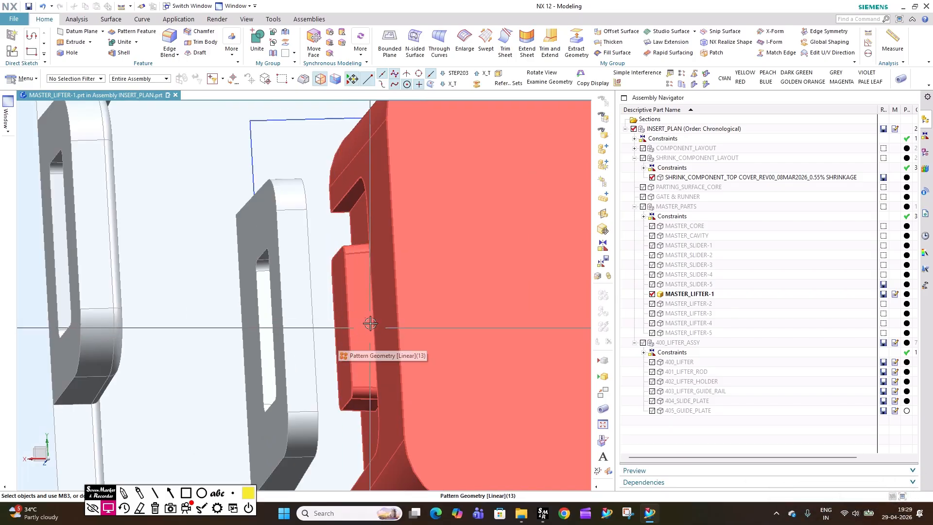
{"action": "scroll", "coordinate": [365, 318], "scroll_direction": "down", "scroll_amount": 3}
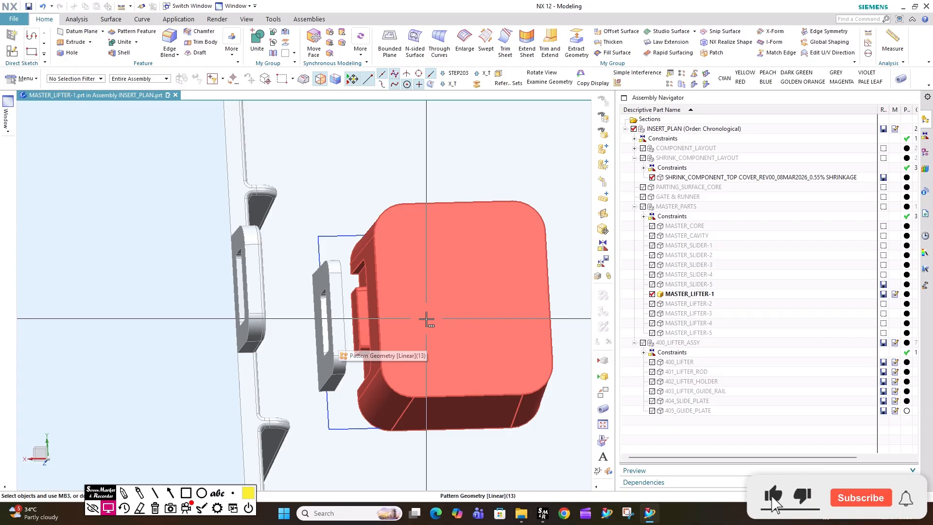
{"action": "key", "text": "ctrl+z"}
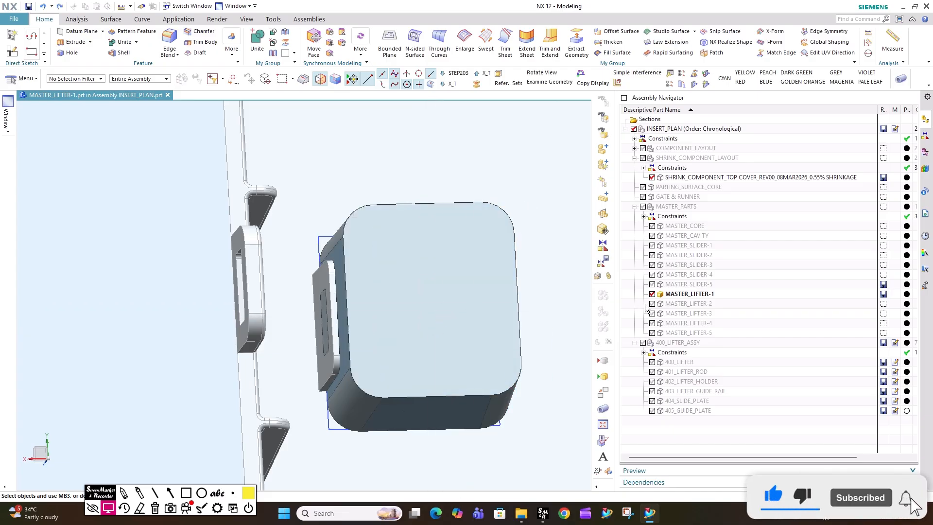
Hide the top cover component so that only MASTER_LIFTER-1 is displayed.
{"action": "left_click", "coordinate": [652, 178]}
{"action": "scroll", "coordinate": [429, 239], "scroll_direction": "down", "scroll_amount": 4}
{"action": "middle_click_drag", "start_coordinate": [422, 243], "coordinate": [454, 350]}
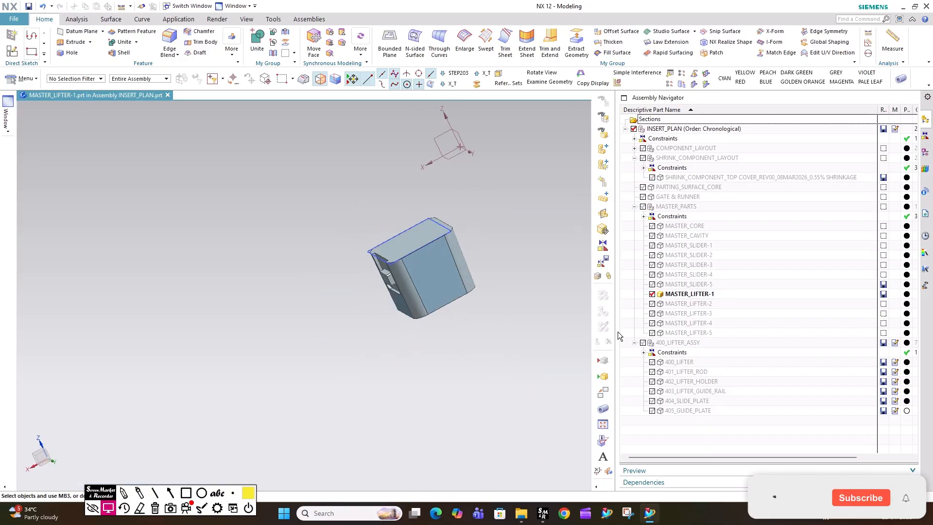
Make 400_LIFTER the work part and WAVE-link the MASTER_LIFTER-1 solid body into it as an associative body.
{"action": "middle_click_drag", "start_coordinate": [491, 311], "coordinate": [504, 291]}
{"action": "middle_click_drag", "start_coordinate": [459, 297], "coordinate": [494, 273]}
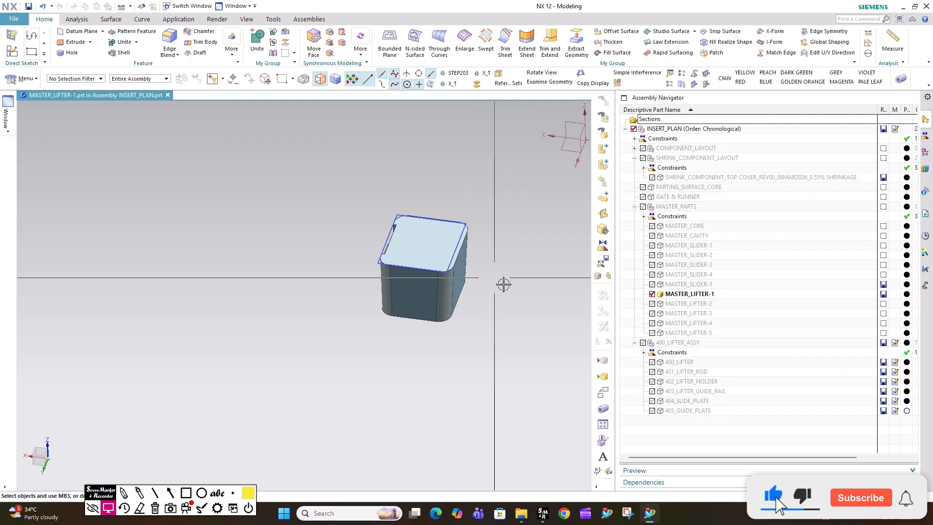
{"action": "double_click", "coordinate": [679, 364]}
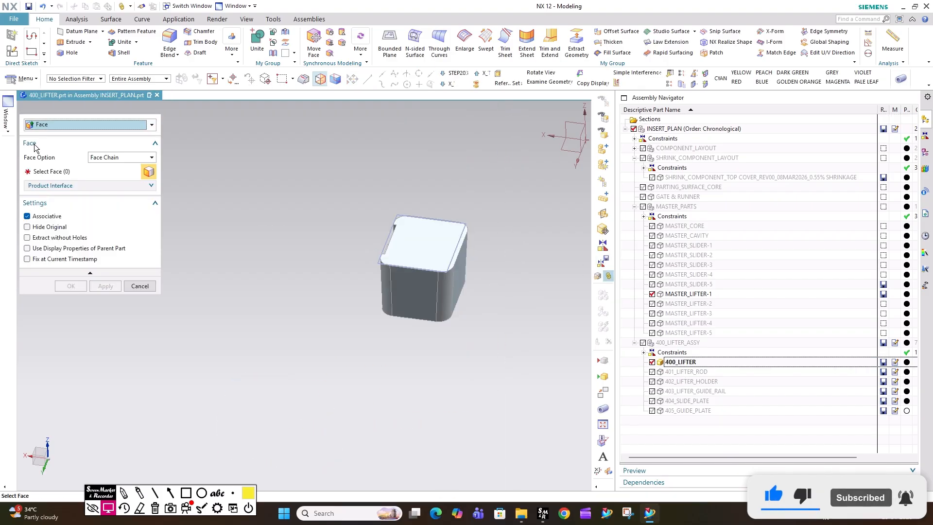
{"action": "left_click", "coordinate": [53, 126]}
{"action": "left_click", "coordinate": [49, 196]}
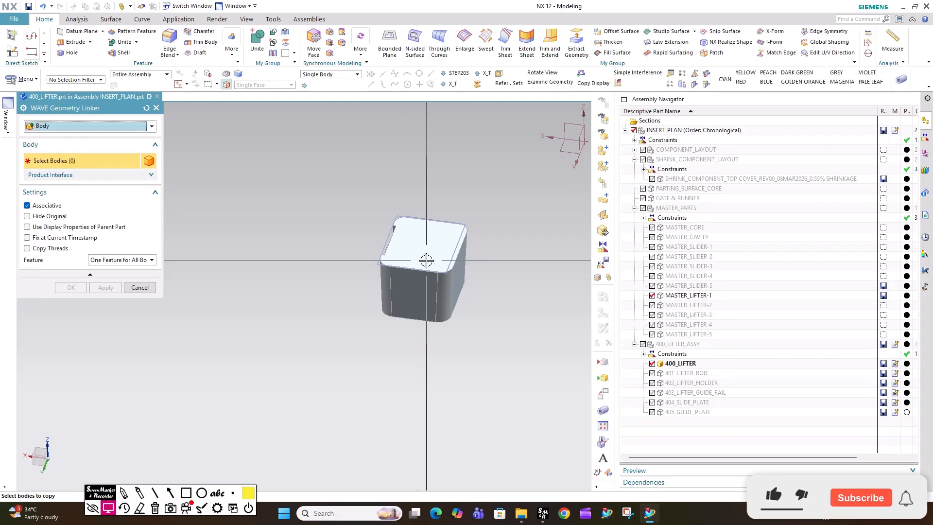
{"action": "left_click", "coordinate": [429, 256]}
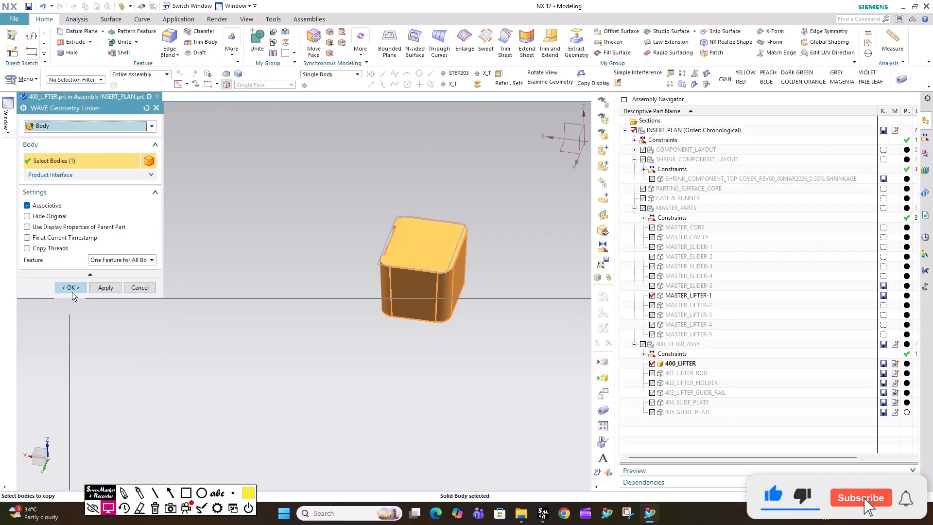
{"action": "left_click", "coordinate": [72, 290]}
Create a bisector datum plane midway between two opposite faces of the linked lifter body.
{"action": "mouse_move", "coordinate": [425, 246]}
{"action": "middle_mouse_down"}
{"action": "mouse_move", "coordinate": [417, 234]}
{"action": "mouse_move", "coordinate": [428, 246]}
{"action": "middle_mouse_up"}
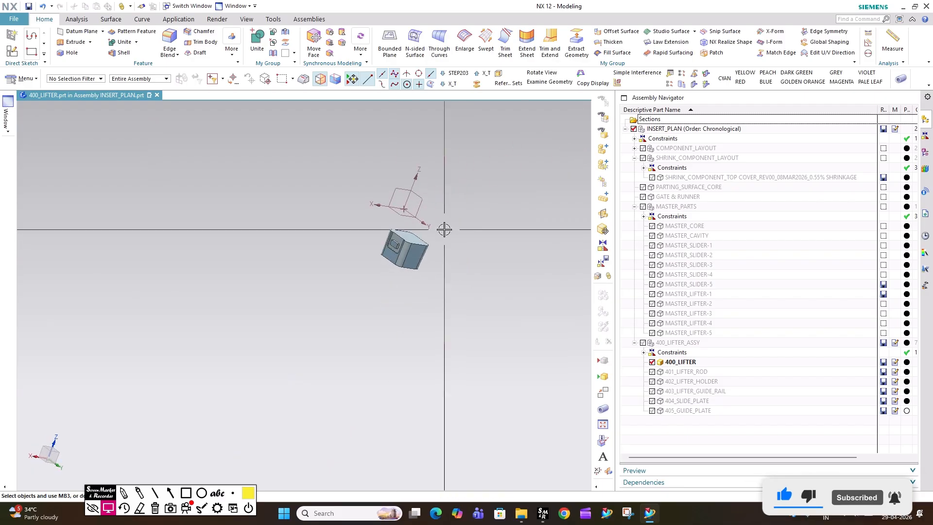
{"action": "left_click", "coordinate": [411, 253]}
{"action": "middle_click_drag", "start_coordinate": [391, 233], "coordinate": [404, 253]}
{"action": "scroll", "coordinate": [386, 235], "scroll_direction": "up", "scroll_amount": 2}
{"action": "scroll", "coordinate": [385, 235], "scroll_direction": "up", "scroll_amount": 1}
{"action": "left_click", "coordinate": [373, 232]}
{"action": "middle_click", "coordinate": [360, 227]}
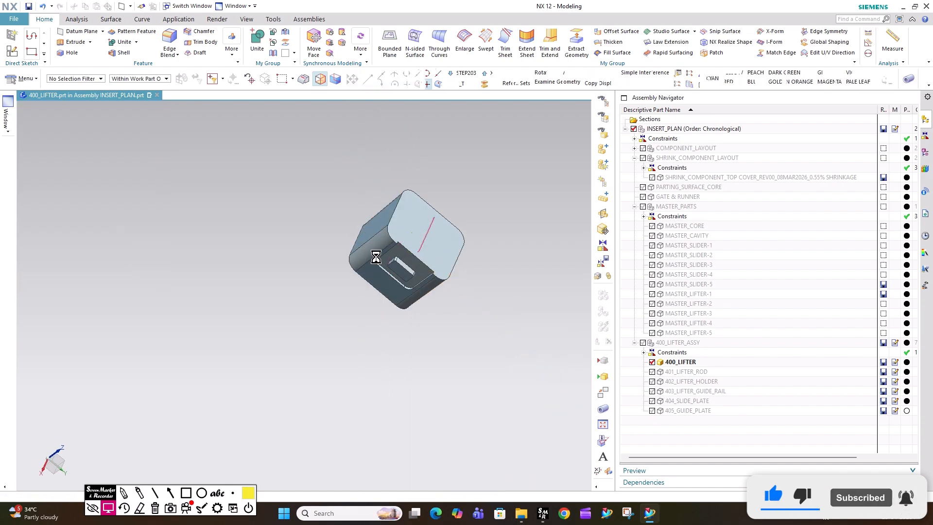
{"action": "double_click", "coordinate": [428, 233]}
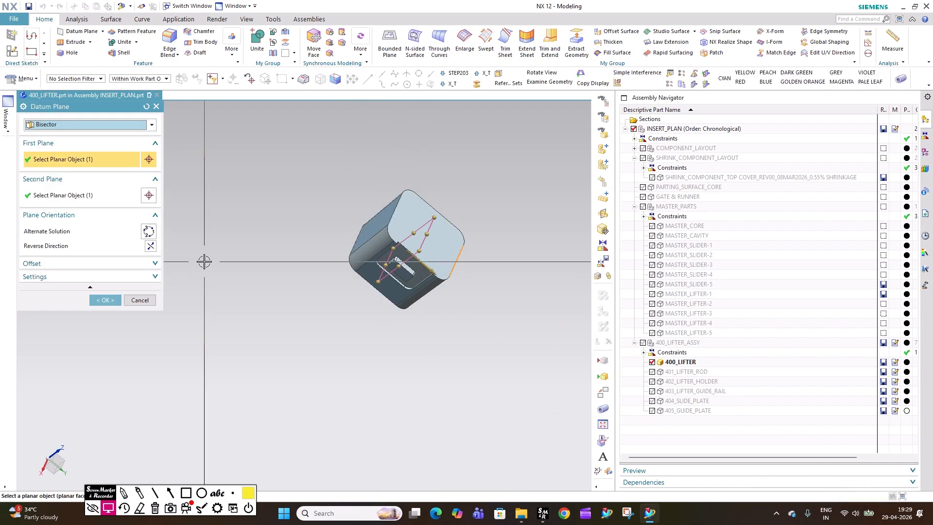
{"action": "middle_click", "coordinate": [204, 250]}
Create a sketch on the XZ datum plane at distance 0, using the reversed X axis as the horizontal reference.
{"action": "middle_click_drag", "start_coordinate": [204, 249], "coordinate": [258, 214]}
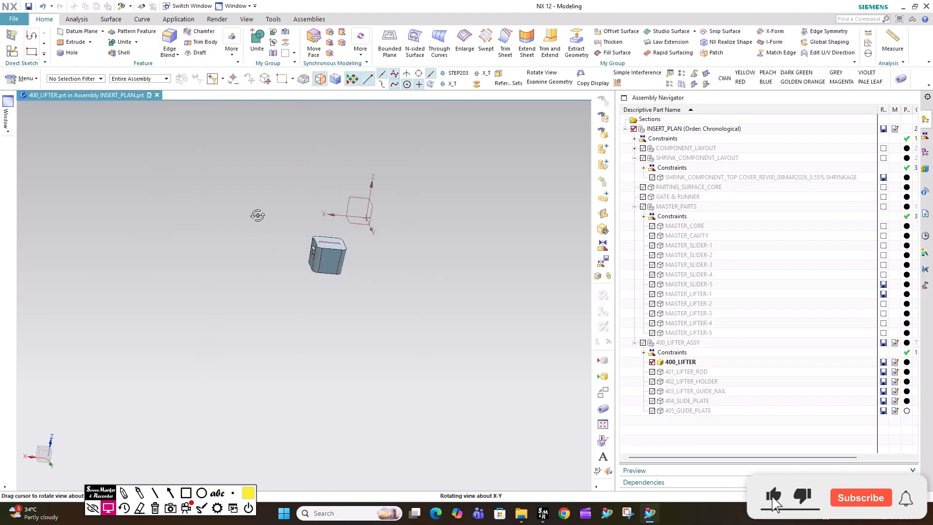
{"action": "left_click", "coordinate": [17, 55]}
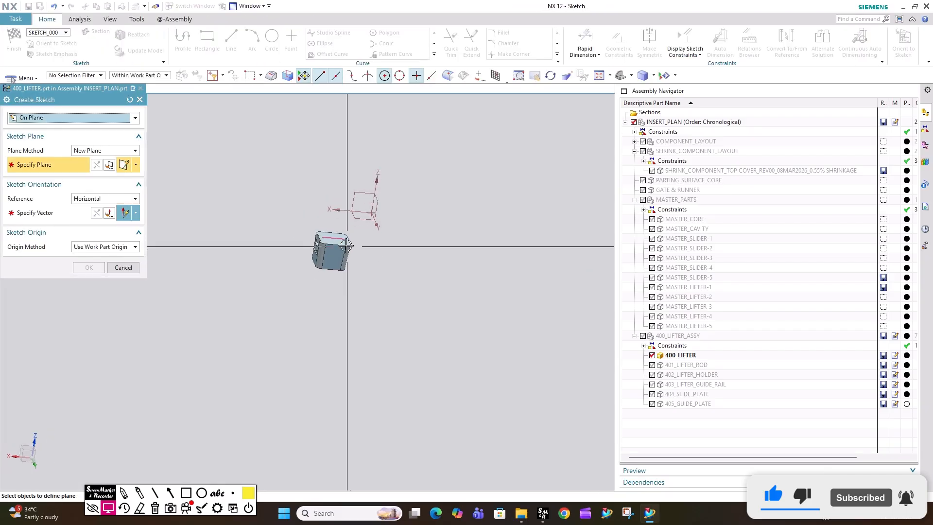
{"action": "left_click", "coordinate": [367, 191]}
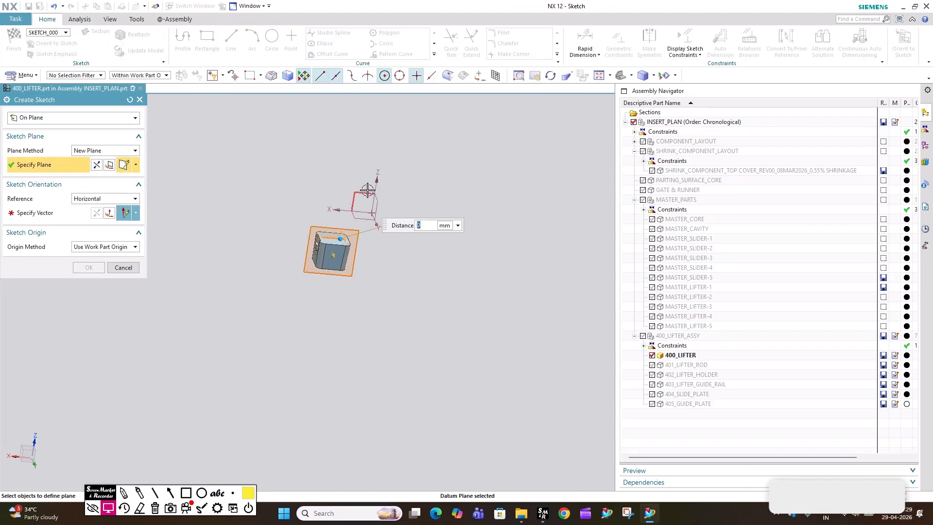
{"action": "left_click", "coordinate": [22, 217]}
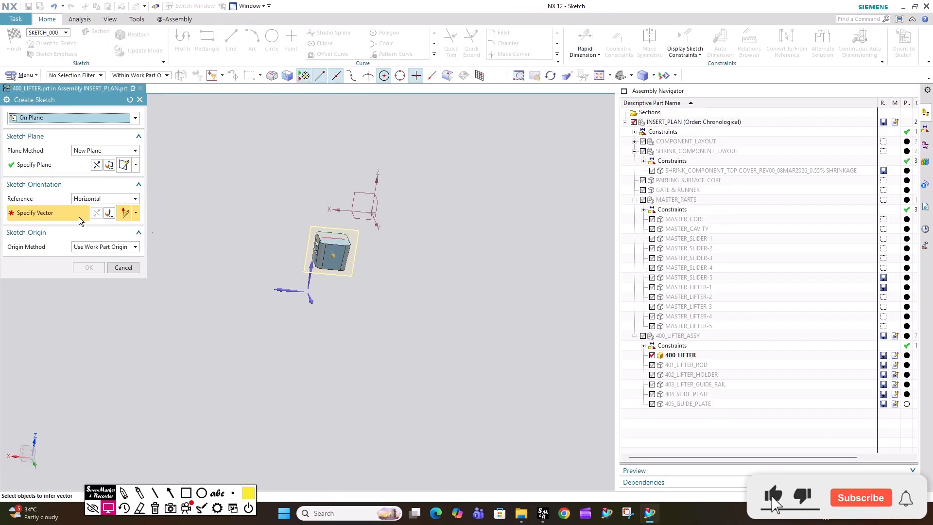
{"action": "left_click", "coordinate": [340, 210]}
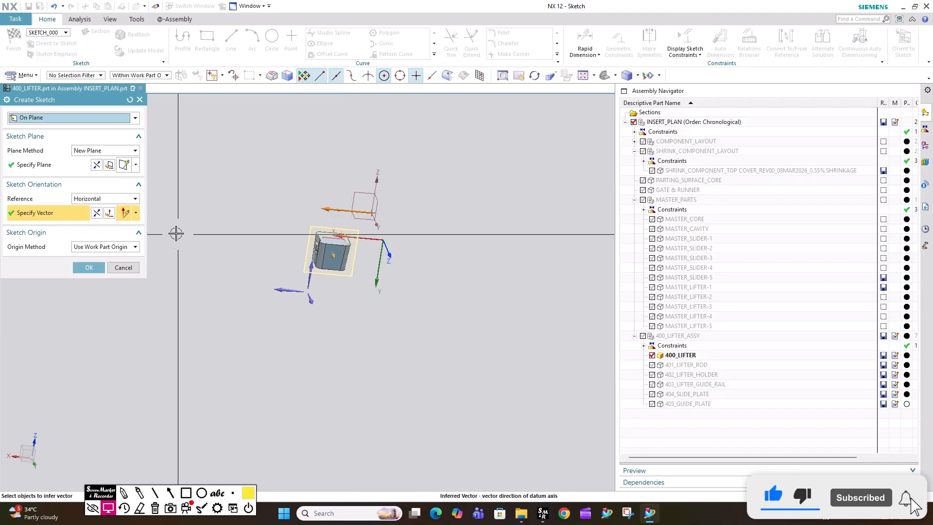
{"action": "left_click", "coordinate": [109, 215]}
{"action": "middle_click", "coordinate": [220, 214]}
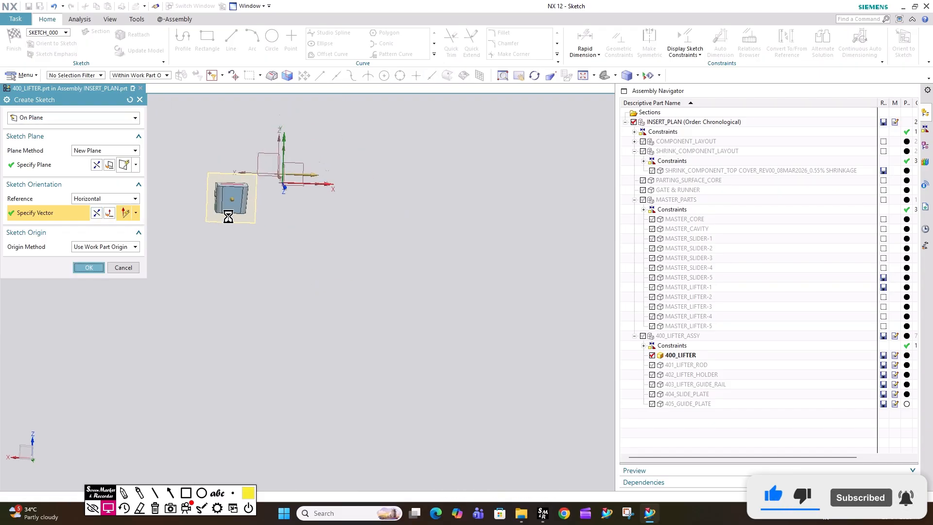
Sketch a closed right triangle beside the lifter with a vertical side about 65 mm long, a horizontal top side and a slanted side.
{"action": "scroll", "coordinate": [377, 209], "scroll_direction": "down", "scroll_amount": 5}
{"action": "scroll", "coordinate": [323, 257], "scroll_direction": "up", "scroll_amount": 5}
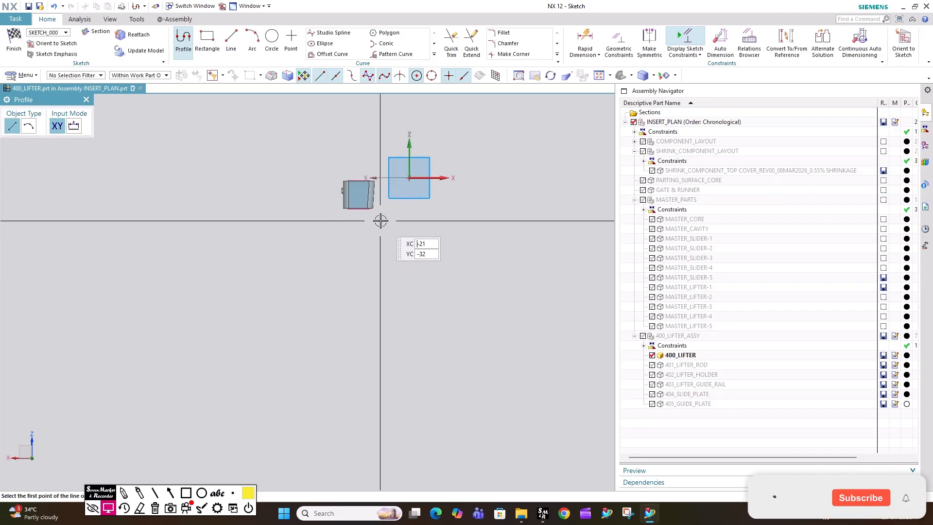
{"action": "scroll", "coordinate": [360, 198], "scroll_direction": "up", "scroll_amount": 4}
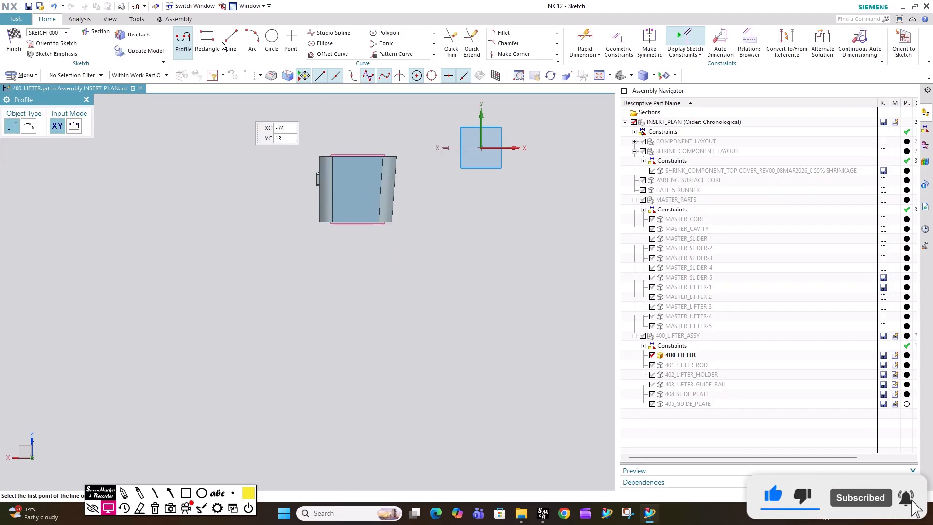
{"action": "left_click", "coordinate": [184, 40]}
{"action": "scroll", "coordinate": [359, 209], "scroll_direction": "up", "scroll_amount": 3}
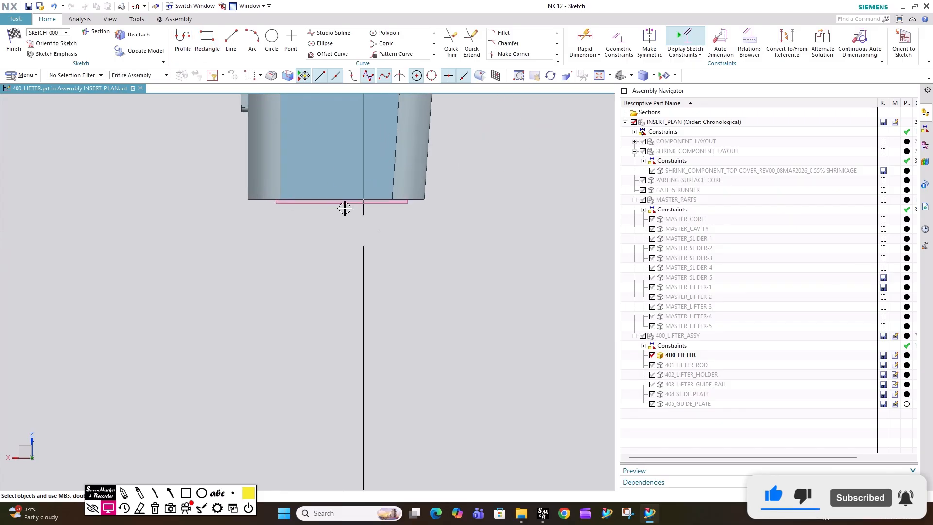
{"action": "scroll", "coordinate": [359, 98], "scroll_direction": "down", "scroll_amount": 2}
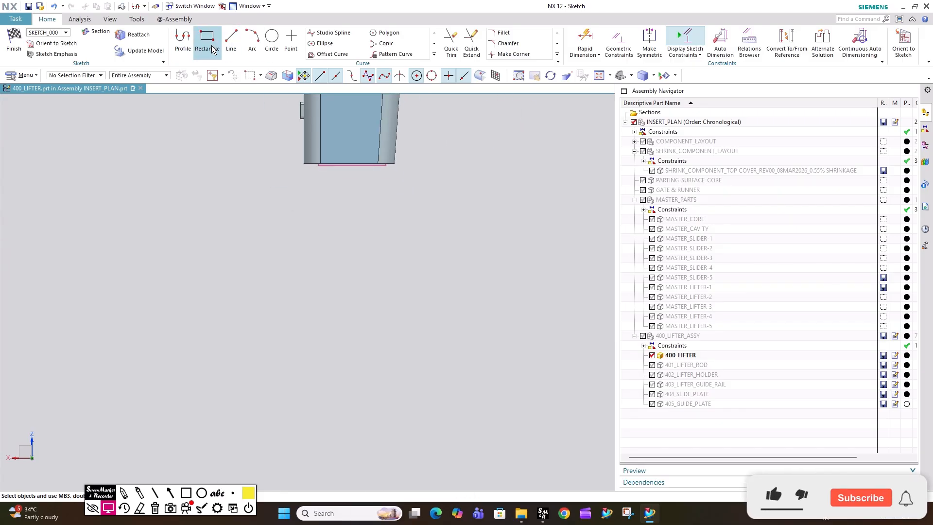
{"action": "left_click", "coordinate": [183, 40]}
{"action": "scroll", "coordinate": [224, 344], "scroll_direction": "down", "scroll_amount": 4}
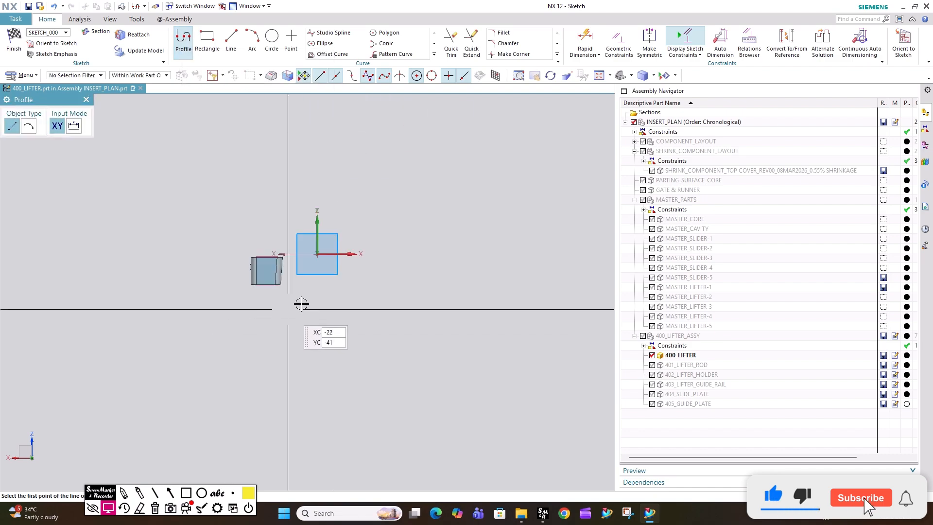
{"action": "scroll", "coordinate": [430, 183], "scroll_direction": "up", "scroll_amount": 3}
{"action": "left_click", "coordinate": [383, 187]}
{"action": "left_click", "coordinate": [384, 357]}
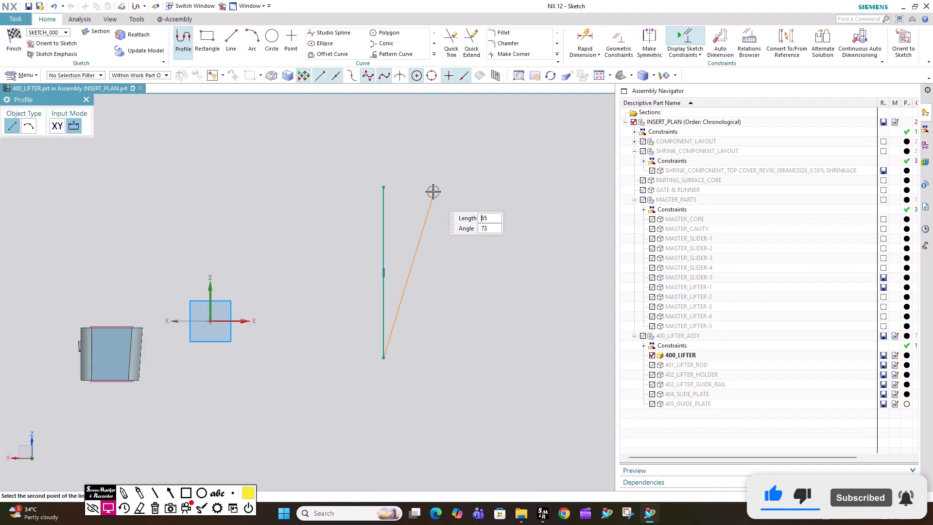
{"action": "left_click", "coordinate": [425, 187]}
{"action": "left_click", "coordinate": [383, 187]}
{"action": "key", "text": "Escape"}
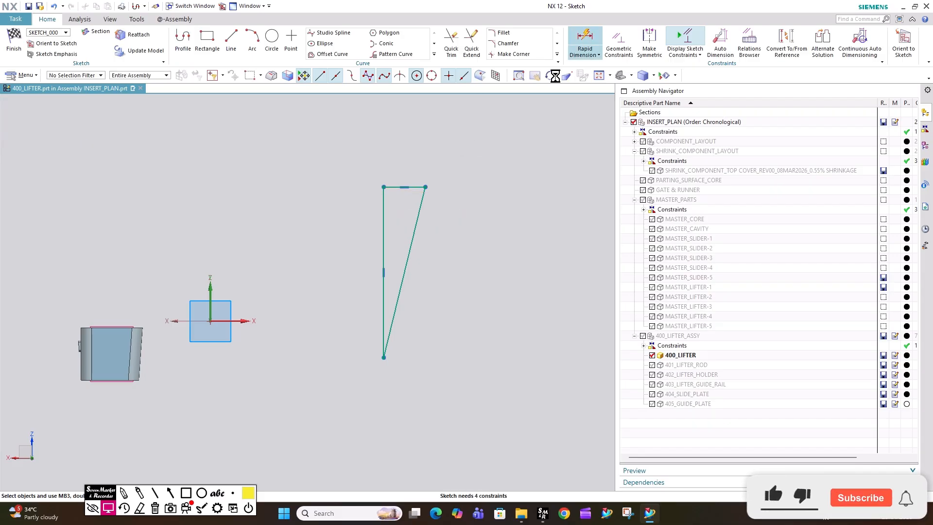
Dimension the triangle's vertical side and set its length to 100 mm.
{"action": "left_click", "coordinate": [578, 44]}
{"action": "left_click", "coordinate": [383, 243]}
{"action": "left_click", "coordinate": [348, 250]}
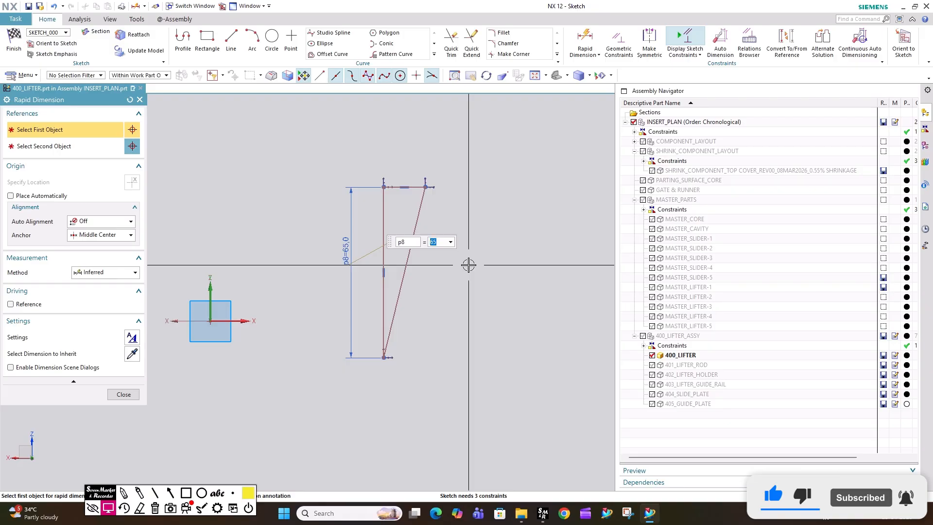
{"action": "type", "text": "100"}
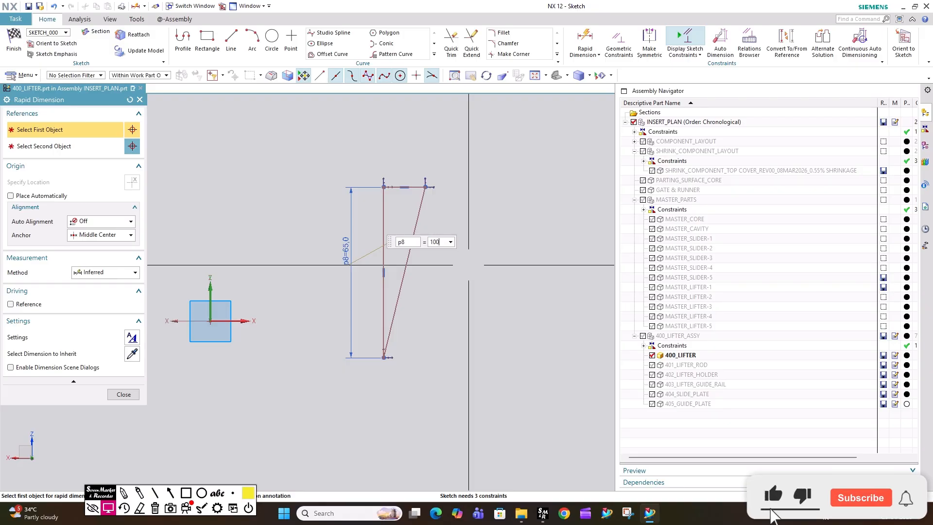
{"action": "key", "text": "Return"}
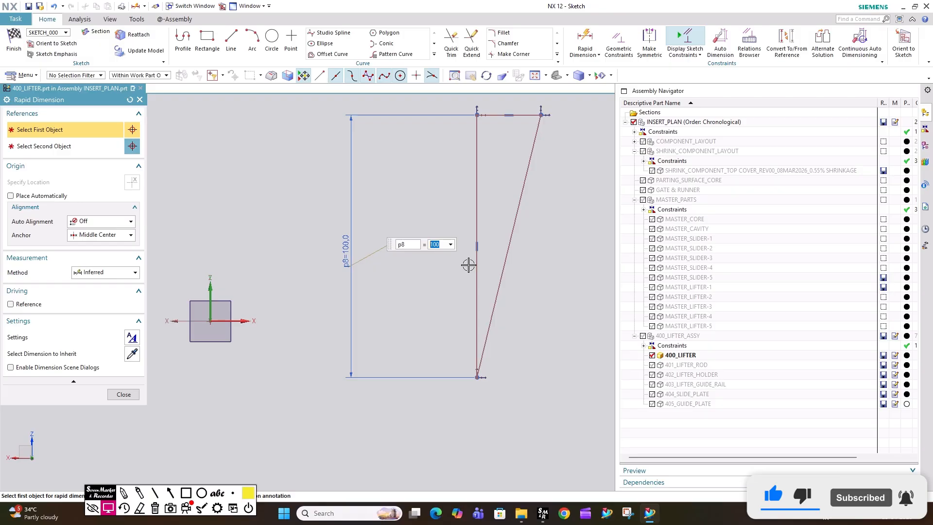
{"action": "scroll", "coordinate": [438, 352], "scroll_direction": "down", "scroll_amount": 3}
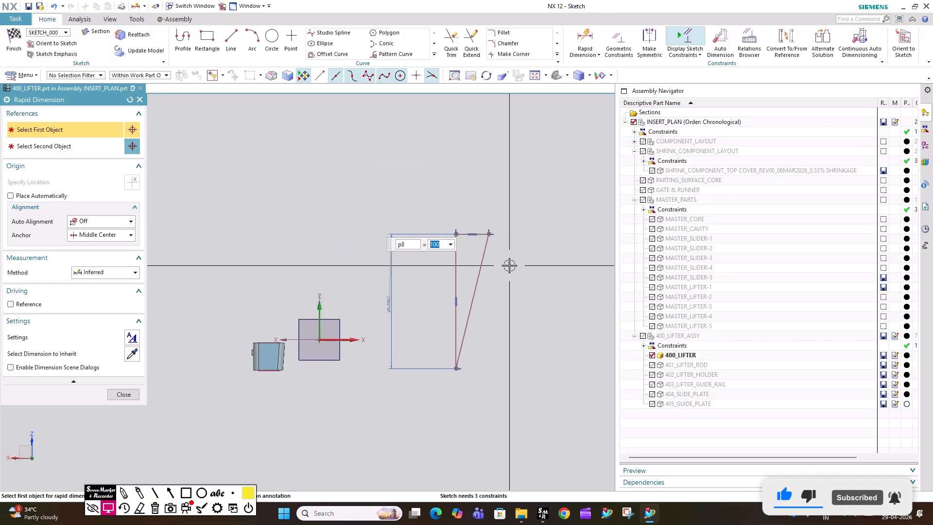
{"action": "scroll", "coordinate": [506, 264], "scroll_direction": "up", "scroll_amount": 2}
{"action": "key", "text": "Escape"}
{"action": "left_click", "coordinate": [587, 44]}
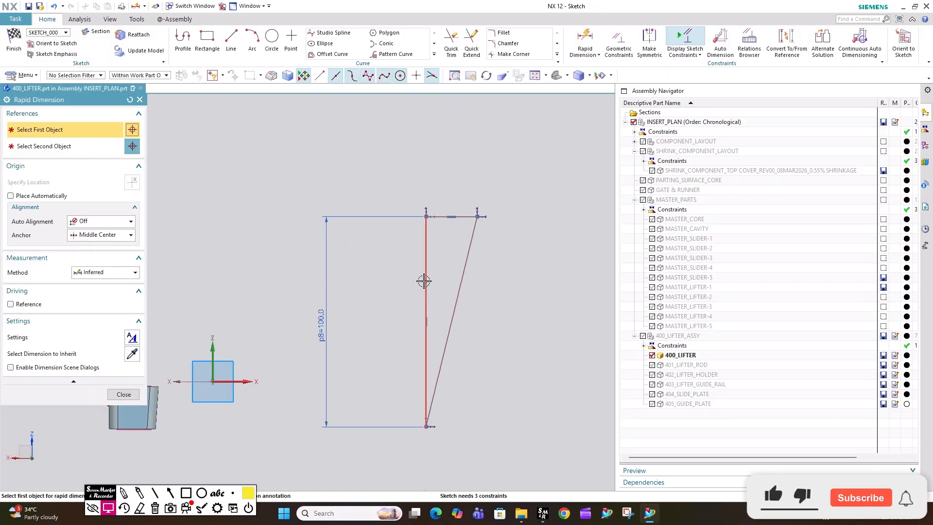
{"action": "scroll", "coordinate": [438, 244], "scroll_direction": "up", "scroll_amount": 4}
{"action": "left_click", "coordinate": [401, 272]}
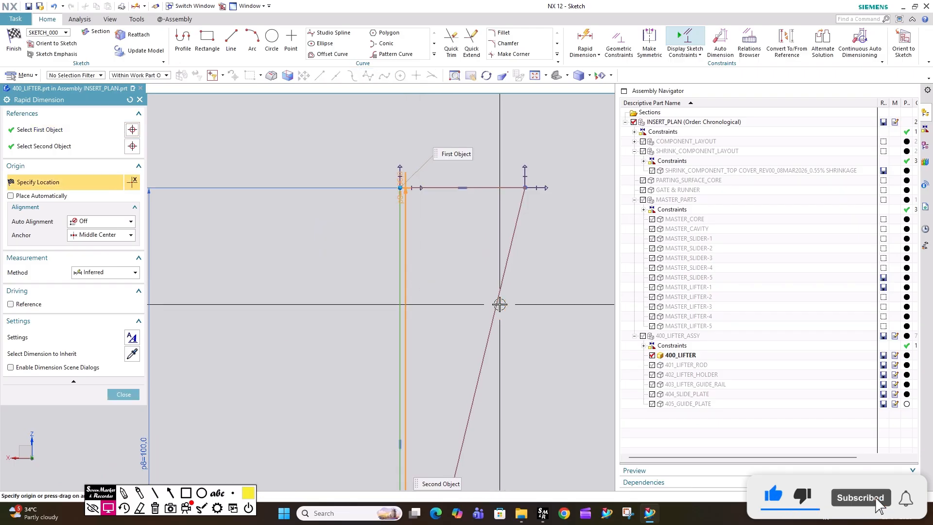
{"action": "left_click", "coordinate": [493, 314]}
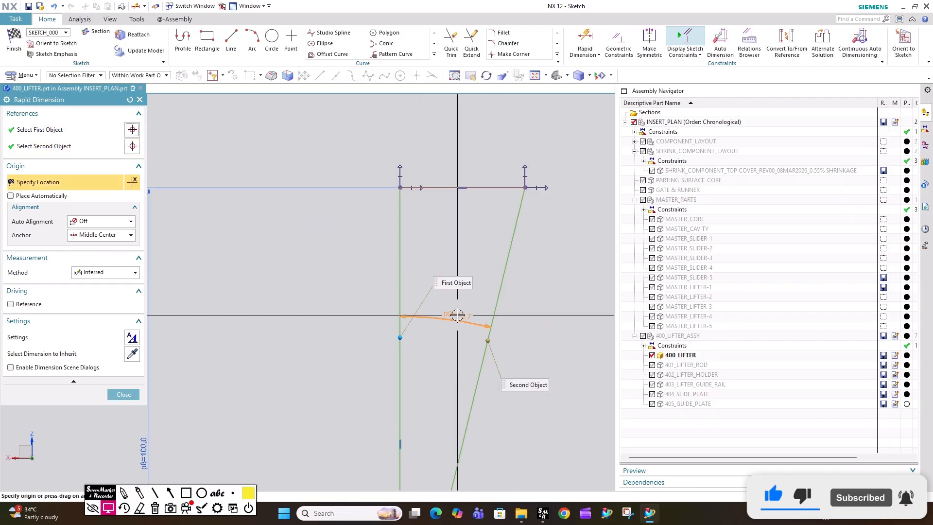
{"action": "key", "text": "Escape"}
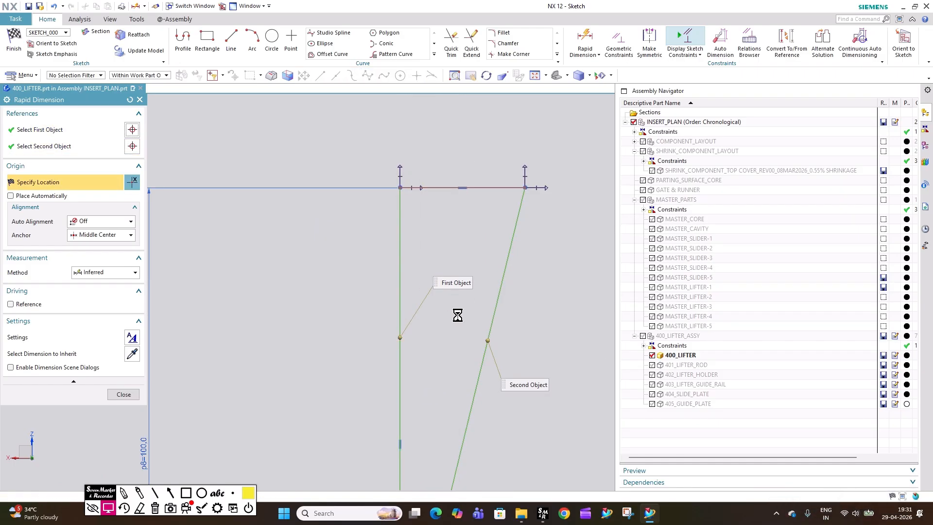
{"action": "key", "text": "Escape"}
Add an angular dimension between the triangle's vertical and slanted sides and set it to 3°.
{"action": "scroll", "coordinate": [462, 145], "scroll_direction": "down", "scroll_amount": 3}
{"action": "scroll", "coordinate": [423, 424], "scroll_direction": "up", "scroll_amount": 2}
{"action": "left_click", "coordinate": [576, 44]}
{"action": "left_click", "coordinate": [435, 169]}
{"action": "left_click", "coordinate": [487, 202]}
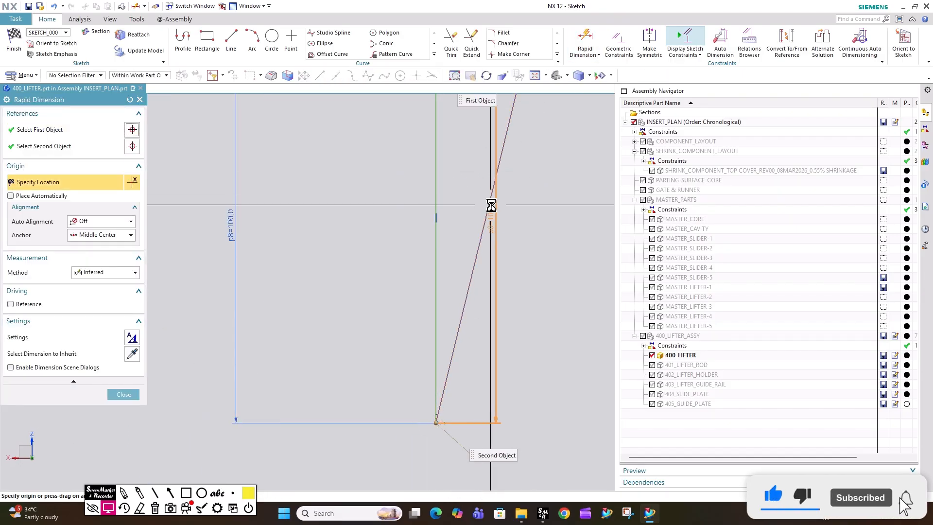
{"action": "left_click", "coordinate": [468, 213]}
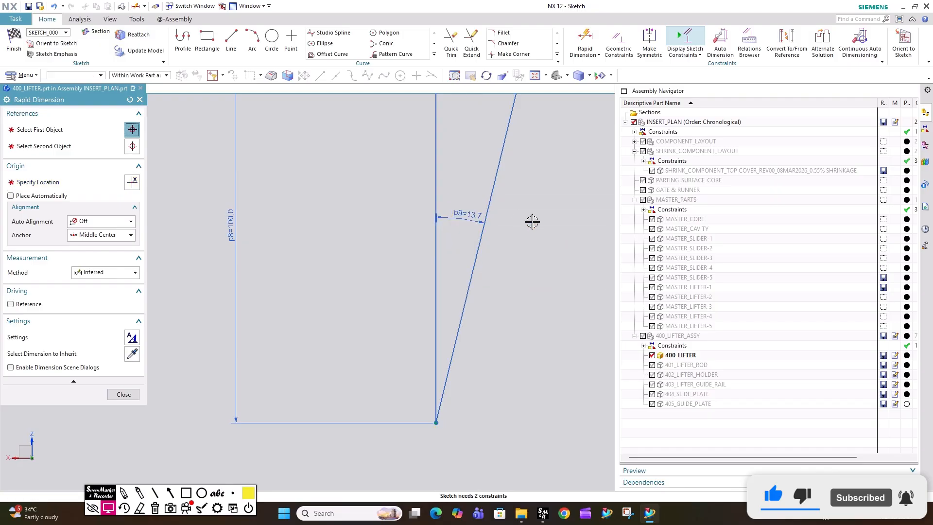
{"action": "type", "text": "3"}
{"action": "key", "text": "Return"}
Dimension the triangle's short top side to check the lifter travel, and delete that dimension.
{"action": "scroll", "coordinate": [496, 171], "scroll_direction": "down", "scroll_amount": 3}
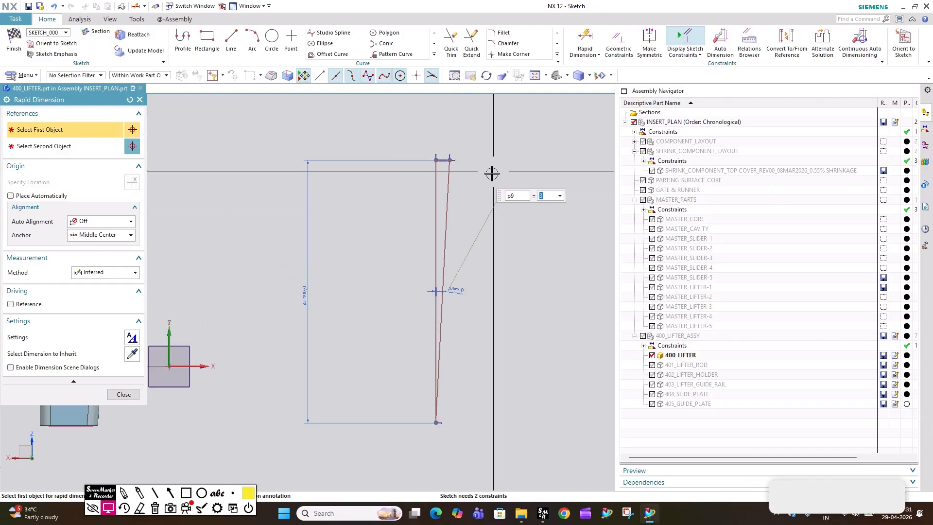
{"action": "scroll", "coordinate": [408, 155], "scroll_direction": "up", "scroll_amount": 4}
{"action": "left_click", "coordinate": [421, 180]}
{"action": "left_click", "coordinate": [406, 125]}
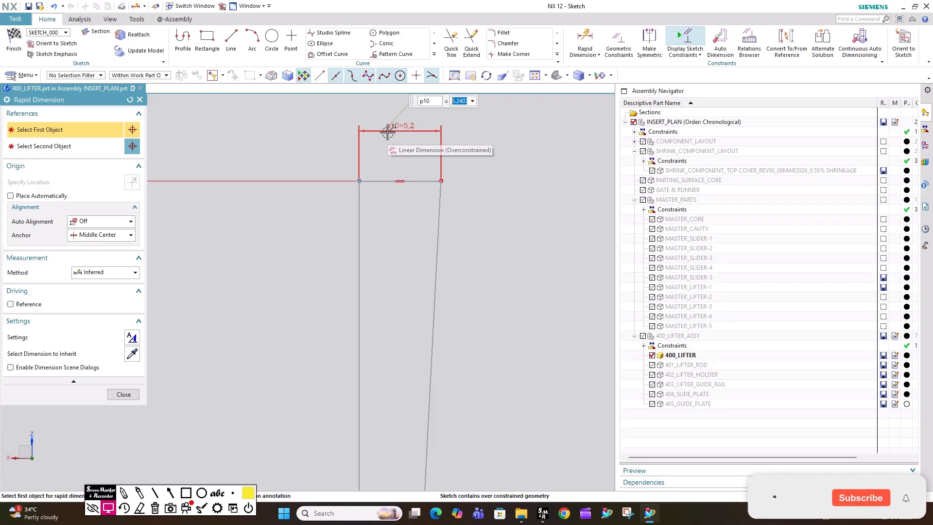
{"action": "key", "text": "Escape"}
{"action": "left_click", "coordinate": [425, 132]}
{"action": "key", "text": "Delete"}
Change the angle between the triangle's vertical and slanted sides to 2°.
{"action": "scroll", "coordinate": [441, 174], "scroll_direction": "down", "scroll_amount": 5}
{"action": "double_click", "coordinate": [453, 425]}
{"action": "type", "text": "2"}
{"action": "key", "text": "Return"}
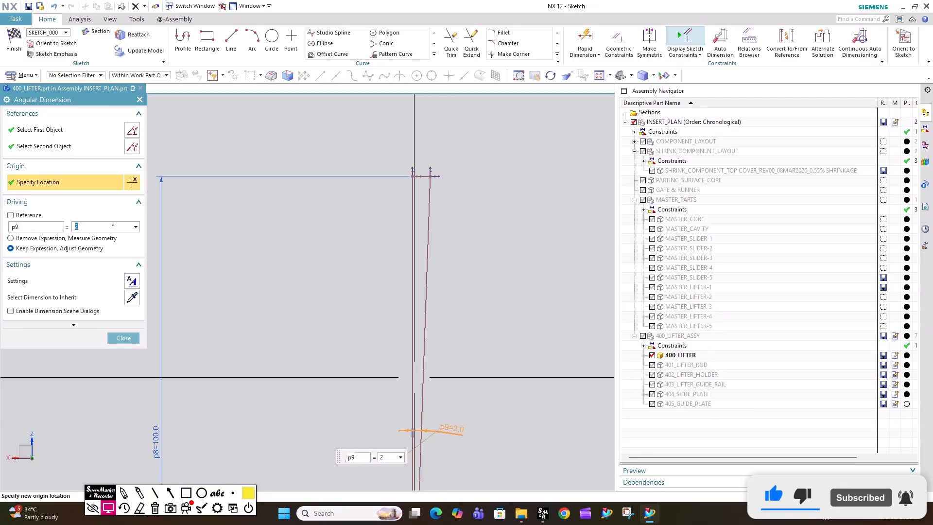
Dimension the length of the triangle's short top side at the new angle.
{"action": "scroll", "coordinate": [426, 171], "scroll_direction": "up", "scroll_amount": 5}
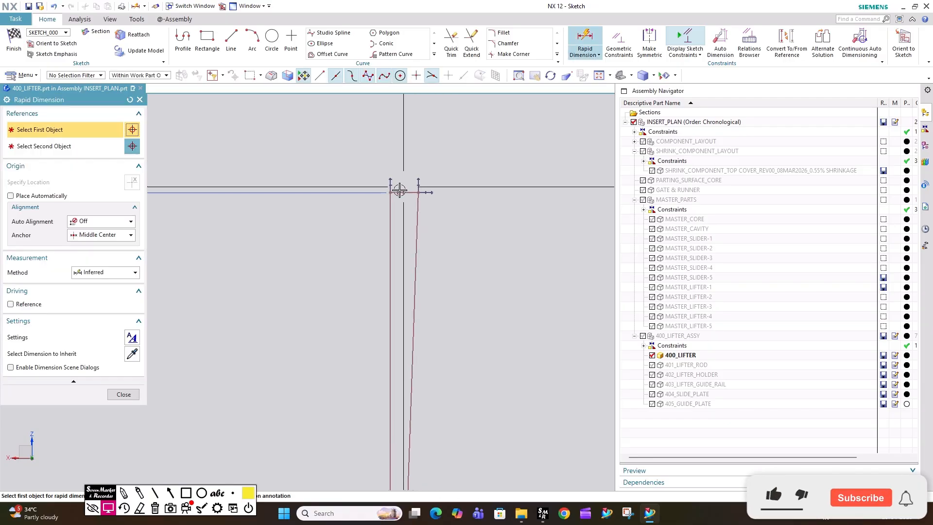
{"action": "left_click", "coordinate": [427, 191]}
{"action": "left_click", "coordinate": [408, 139]}
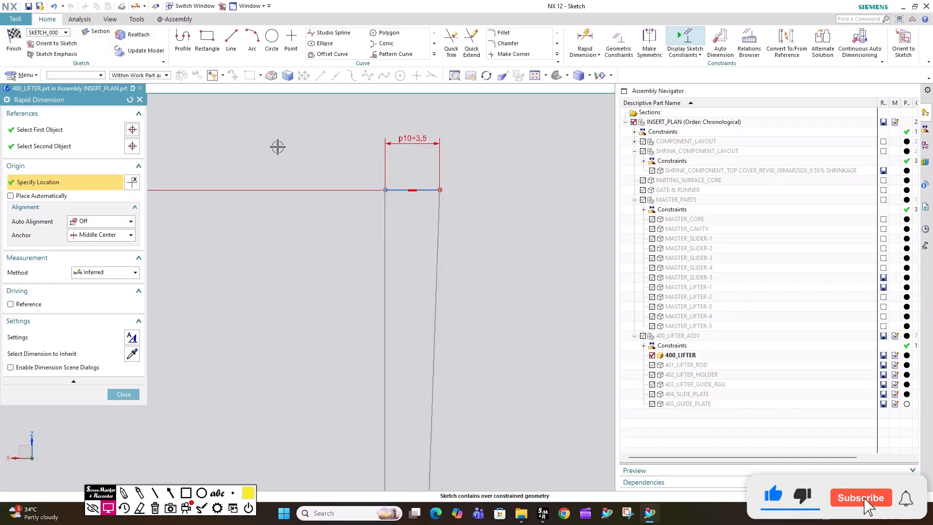
Delete the length dimension on the triangle's short top side.
{"action": "scroll", "coordinate": [362, 163], "scroll_direction": "down", "scroll_amount": 4}
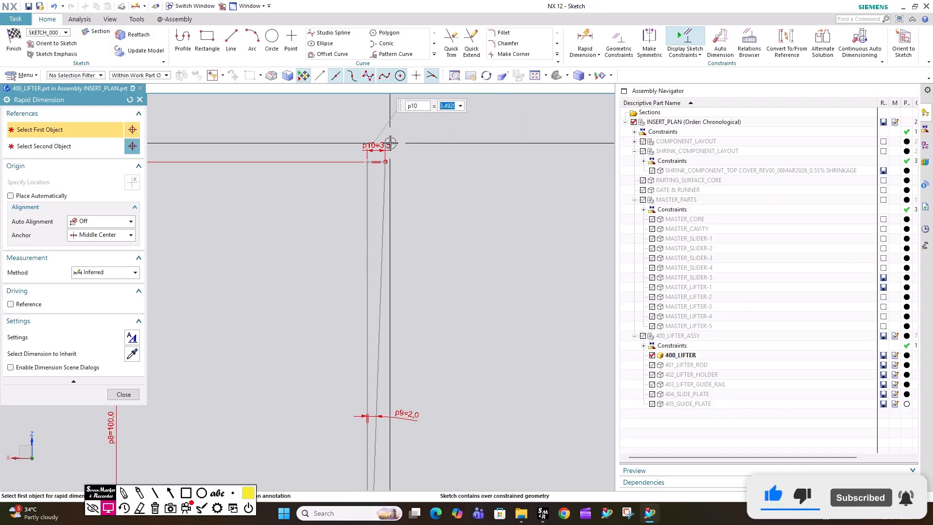
{"action": "scroll", "coordinate": [394, 140], "scroll_direction": "up", "scroll_amount": 2}
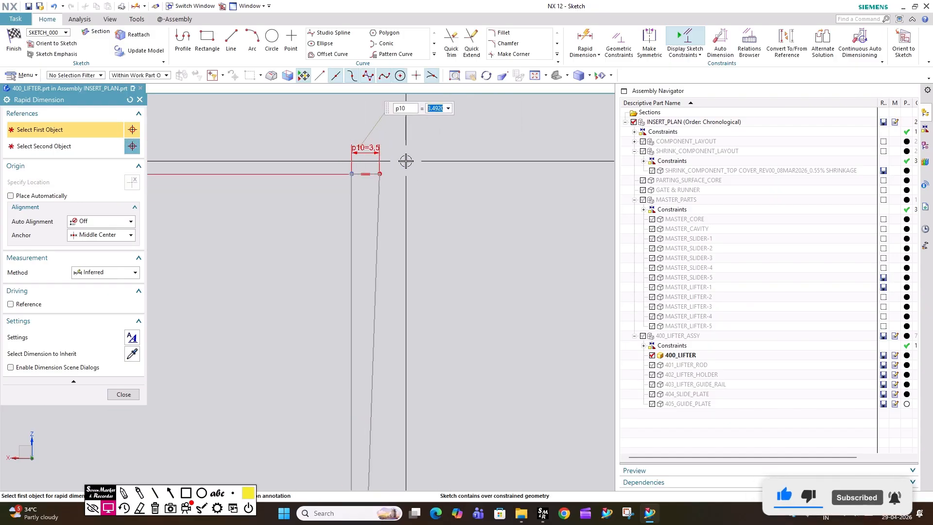
{"action": "scroll", "coordinate": [405, 160], "scroll_direction": "down", "scroll_amount": 2}
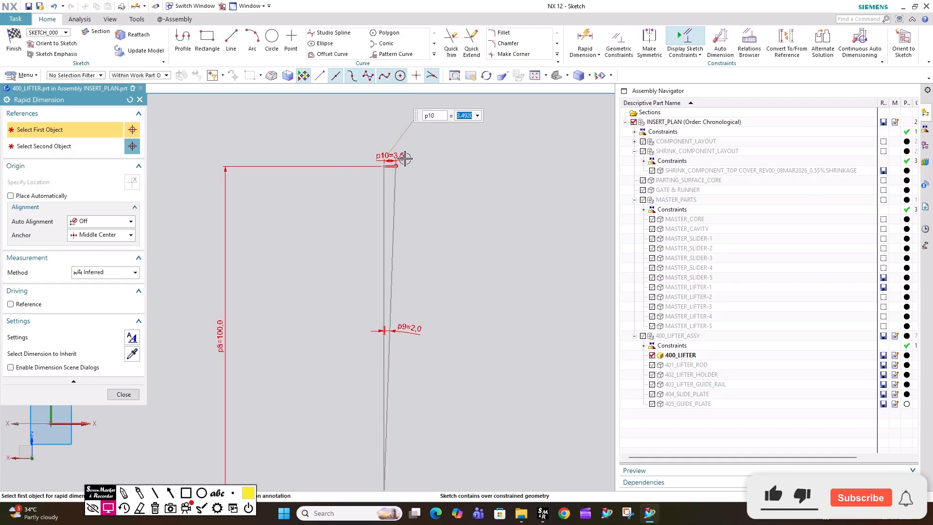
{"action": "key", "text": "Escape"}
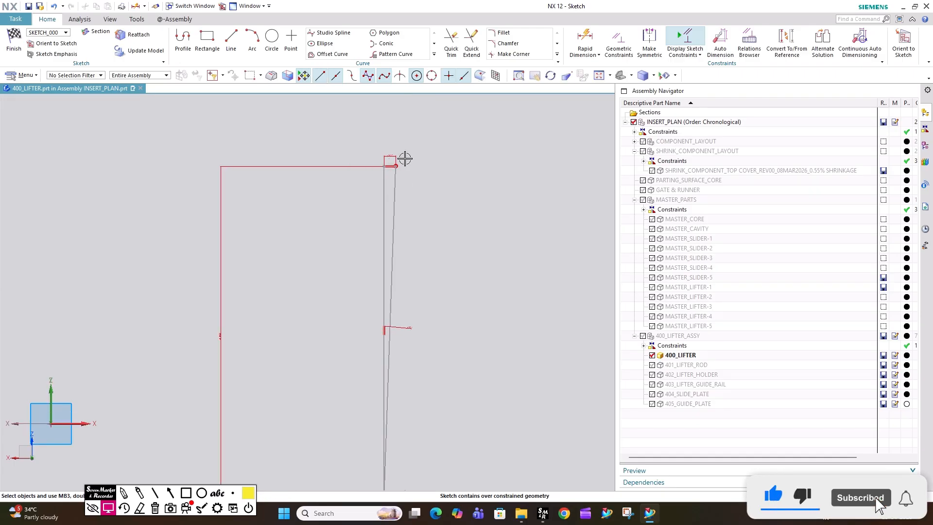
{"action": "scroll", "coordinate": [402, 158], "scroll_direction": "down", "scroll_amount": 3}
{"action": "scroll", "coordinate": [406, 159], "scroll_direction": "up", "scroll_amount": 3}
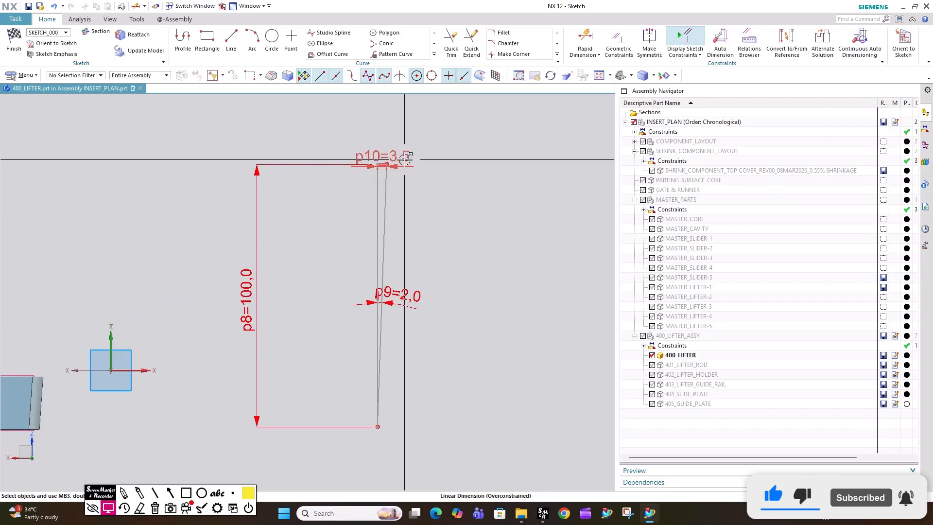
{"action": "left_click", "coordinate": [402, 158]}
{"action": "key", "text": "Delete"}
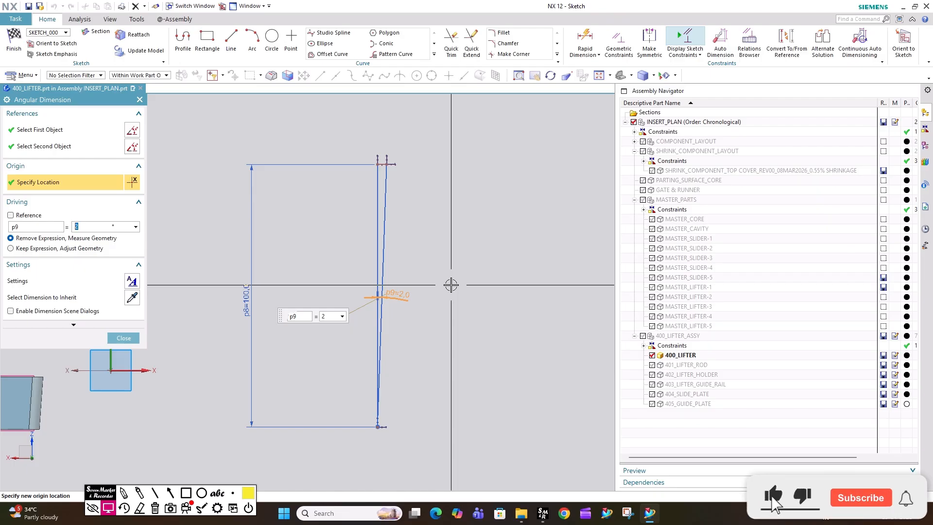
Examine the triangle's height and angle dimensions together, leaving both values as they are.
{"action": "key", "text": "Escape"}
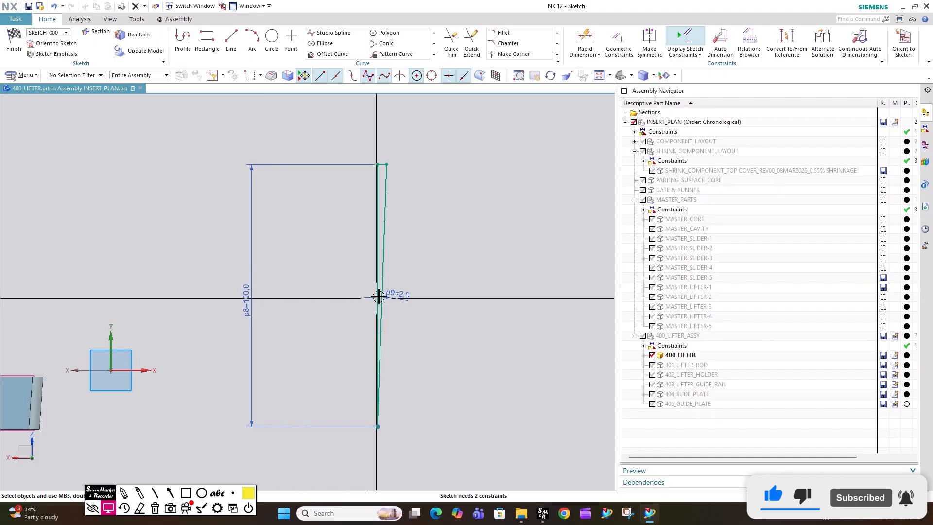
{"action": "left_click", "coordinate": [247, 300]}
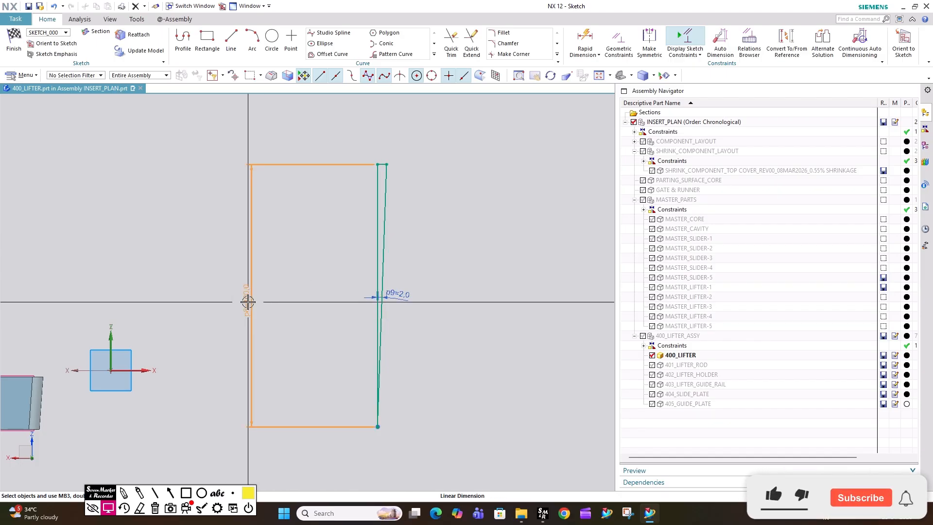
{"action": "left_click", "coordinate": [400, 297]}
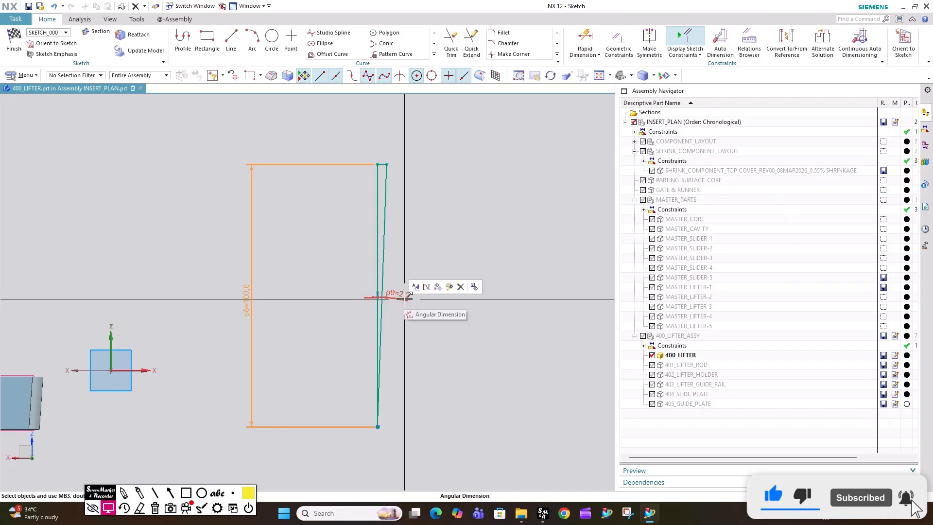
{"action": "scroll", "coordinate": [405, 298], "scroll_direction": "up", "scroll_amount": 3}
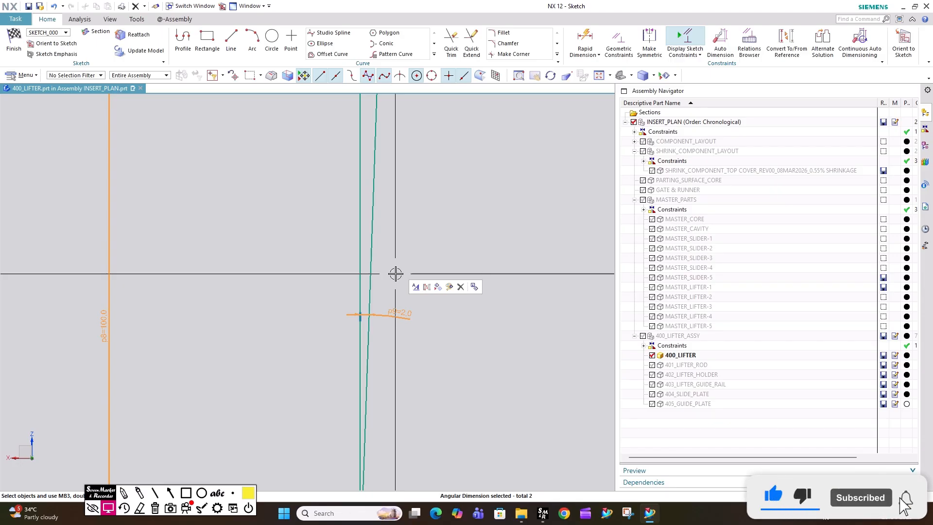
{"action": "scroll", "coordinate": [430, 296], "scroll_direction": "down", "scroll_amount": 8}
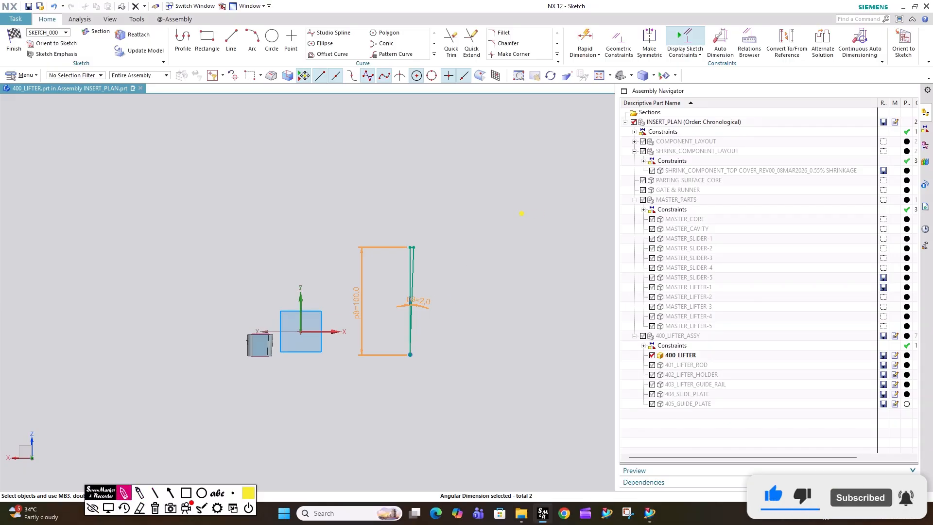
{"action": "left_click_drag", "start_coordinate": [528, 211], "coordinate": [480, 415]}
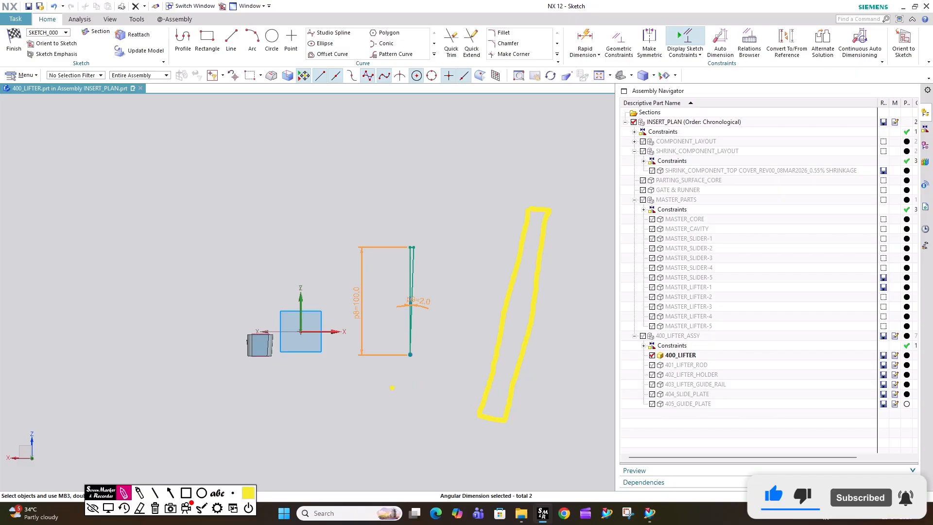
{"action": "left_click_drag", "start_coordinate": [410, 376], "coordinate": [528, 396]}
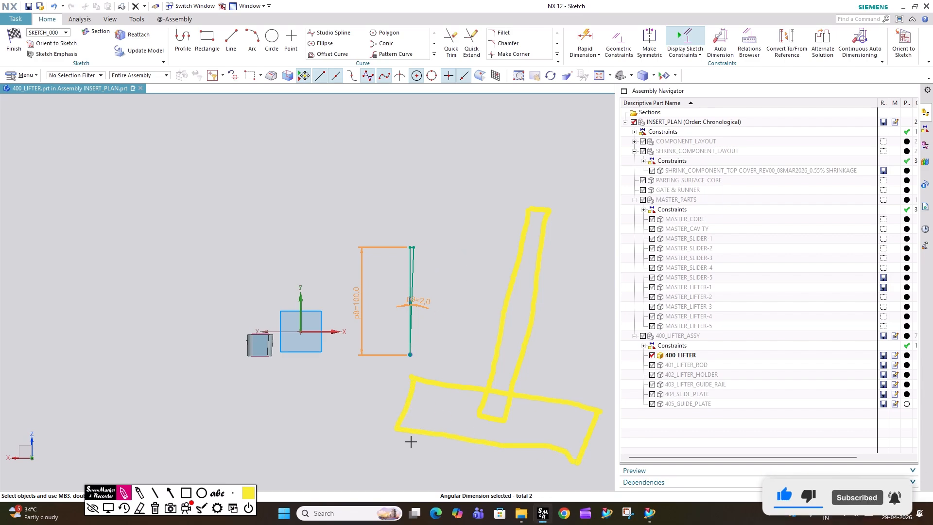
{"action": "left_click_drag", "start_coordinate": [371, 471], "coordinate": [512, 470]}
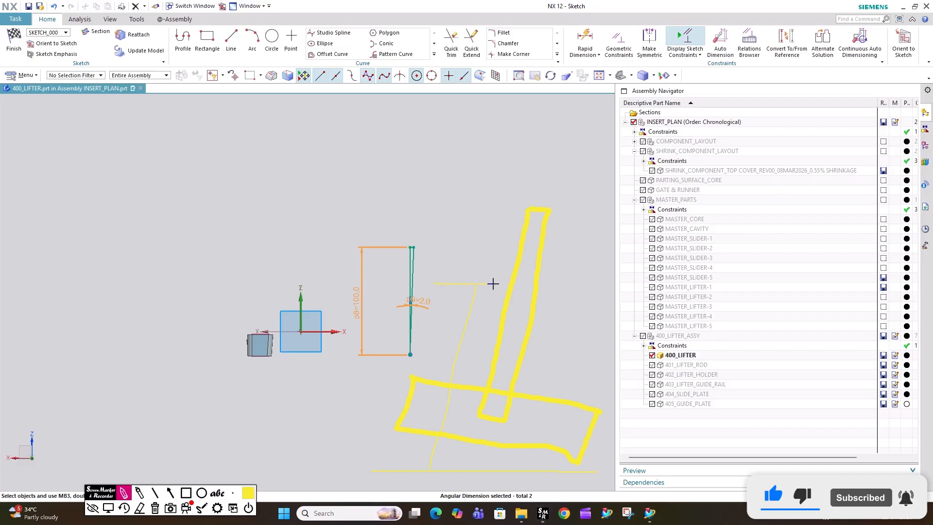
{"action": "mouse_move", "coordinate": [438, 284]}
{"action": "left_mouse_down"}
{"action": "mouse_move", "coordinate": [439, 309]}
{"action": "mouse_move", "coordinate": [588, 310]}
{"action": "left_mouse_up"}
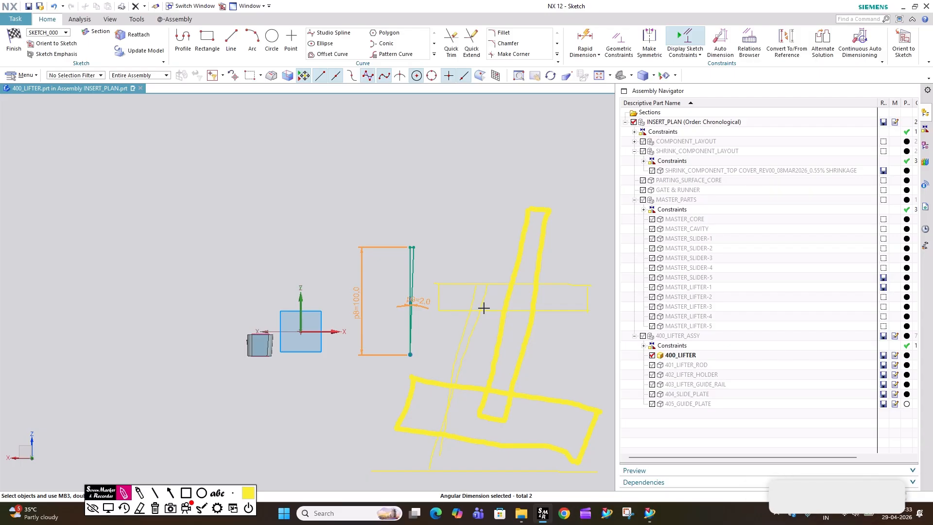
{"action": "key", "text": "Escape"}
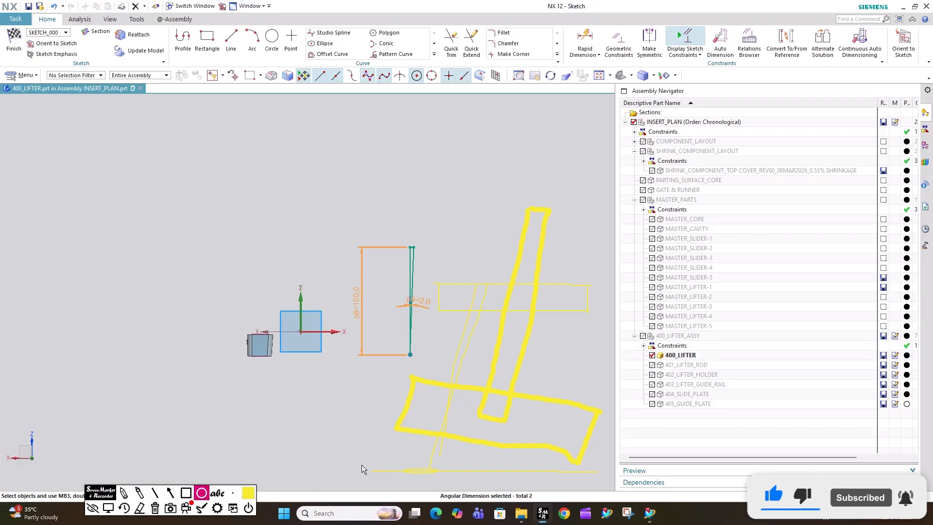
{"action": "left_click_drag", "start_coordinate": [362, 465], "coordinate": [594, 465]}
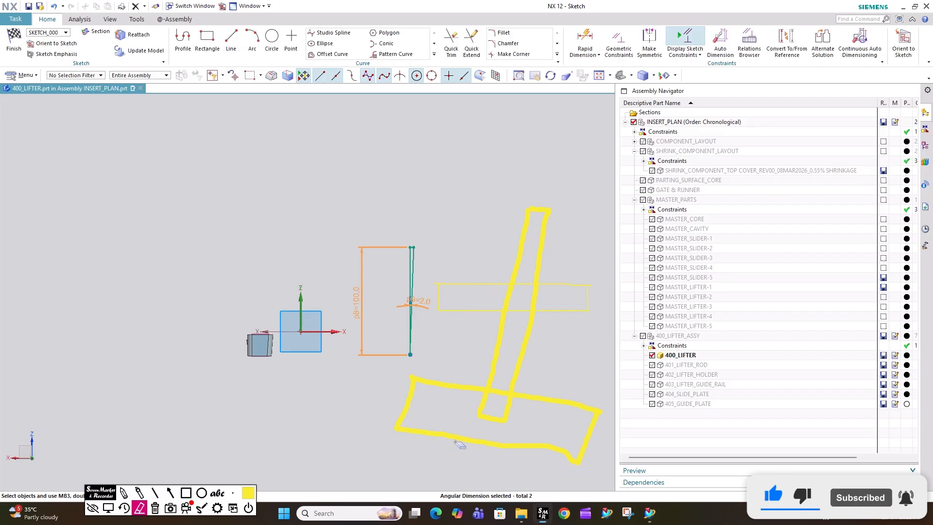
{"action": "mouse_move", "coordinate": [527, 407]}
{"action": "left_mouse_down"}
{"action": "mouse_move", "coordinate": [538, 299]}
{"action": "mouse_move", "coordinate": [539, 308]}
{"action": "mouse_move", "coordinate": [568, 291]}
{"action": "left_mouse_up"}
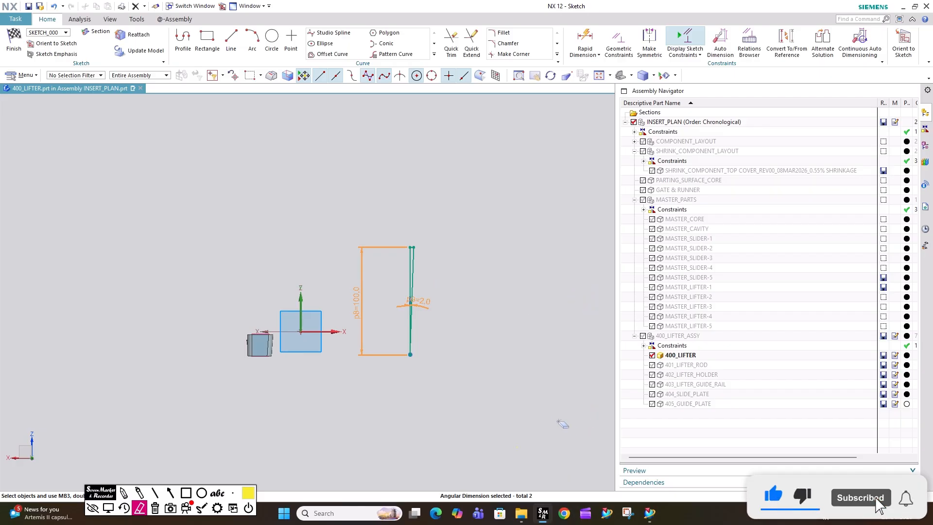
Delete the whole trial triangle together with its height and angle dimensions from the sketch.
{"action": "scroll", "coordinate": [432, 177], "scroll_direction": "down", "scroll_amount": 3}
{"action": "scroll", "coordinate": [411, 204], "scroll_direction": "up", "scroll_amount": 6}
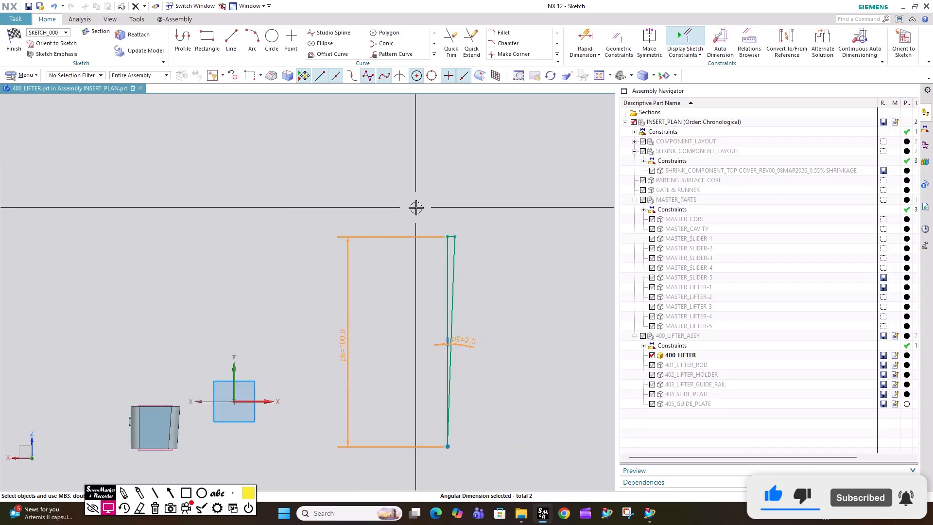
{"action": "scroll", "coordinate": [416, 207], "scroll_direction": "down", "scroll_amount": 4}
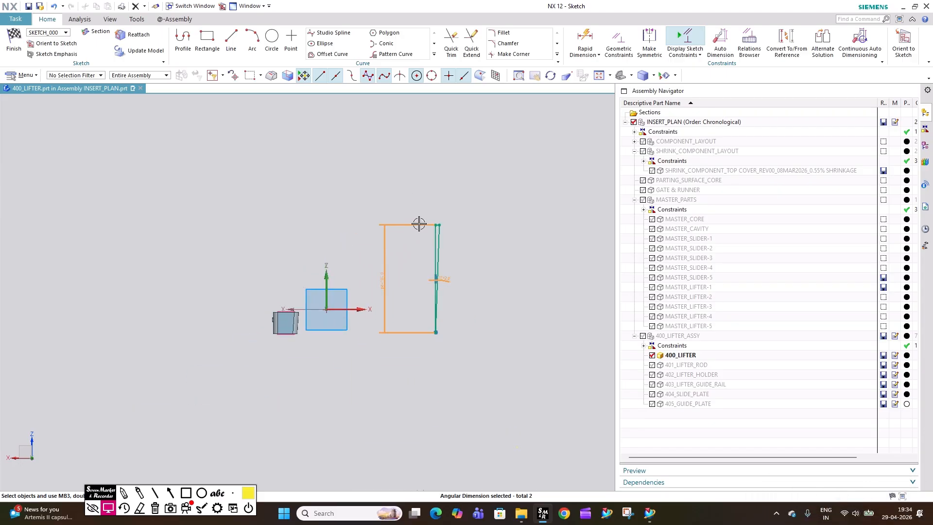
{"action": "left_click_drag", "start_coordinate": [374, 197], "coordinate": [487, 409]}
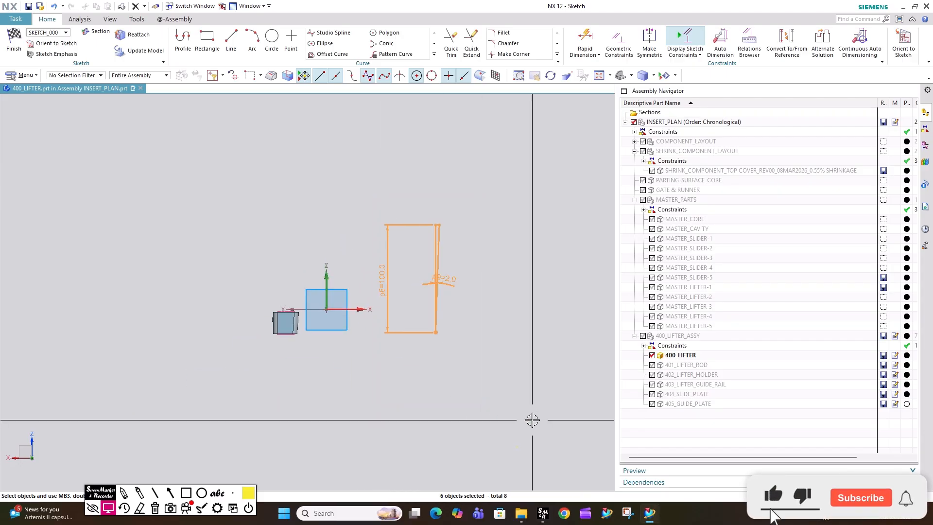
{"action": "scroll", "coordinate": [449, 278], "scroll_direction": "up", "scroll_amount": 3}
{"action": "key", "text": "Delete"}
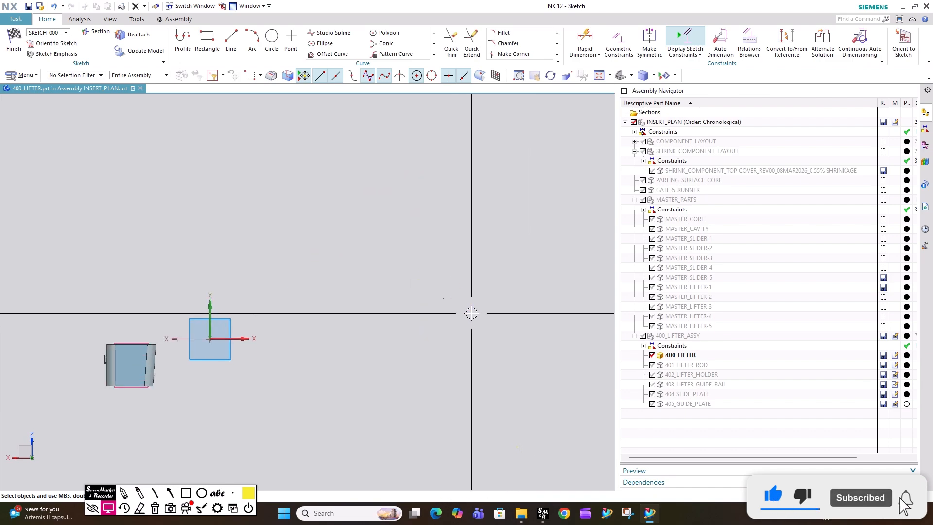
Finish the sketch and measure the angle between the linked lifter body's dark end face and its adjacent slanted side face.
{"action": "left_click", "coordinate": [8, 43]}
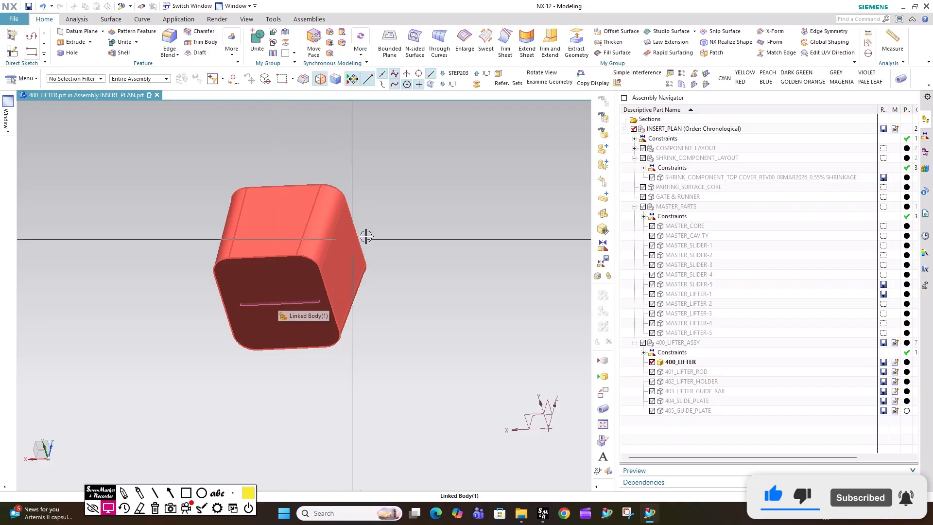
{"action": "left_click", "coordinate": [868, 42]}
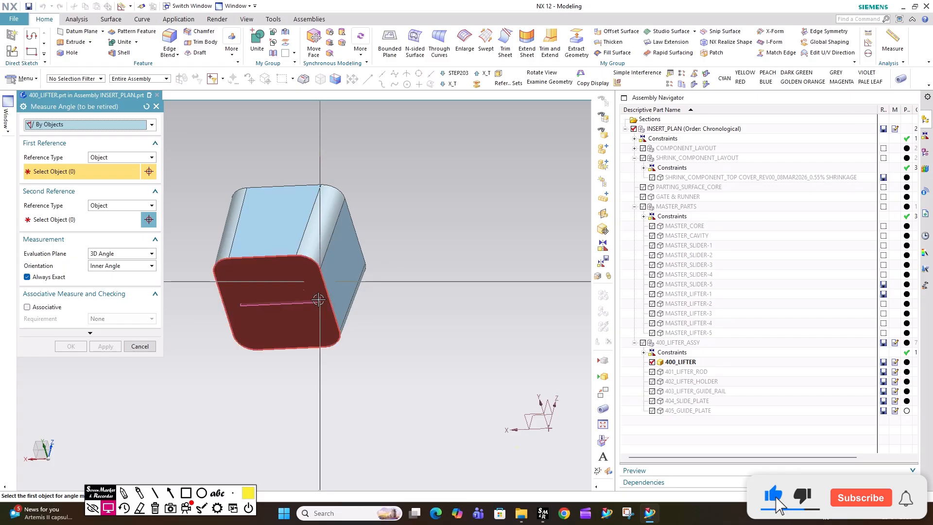
{"action": "left_click", "coordinate": [277, 297]}
{"action": "left_click", "coordinate": [343, 262]}
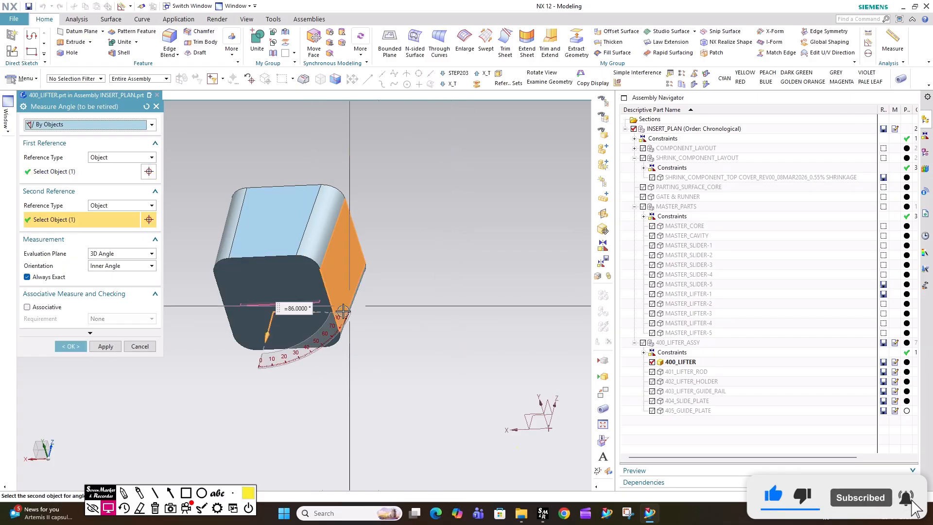
{"action": "key", "text": "Escape"}
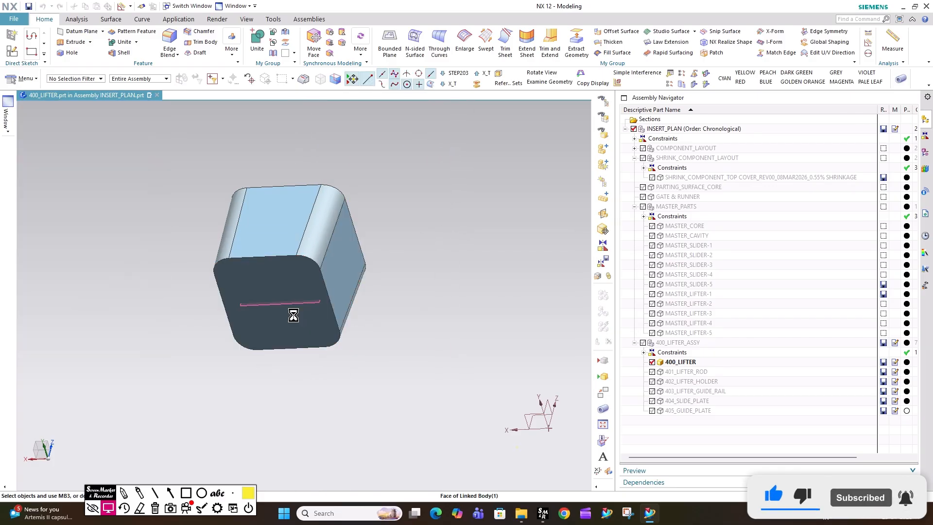
Reopen SKETCH_000 for editing and try to start a rectangle on the lifter body.
{"action": "scroll", "coordinate": [341, 273], "scroll_direction": "down", "scroll_amount": 4}
{"action": "middle_click_drag", "start_coordinate": [371, 313], "coordinate": [384, 349]}
{"action": "left_click", "coordinate": [925, 152]}
{"action": "double_click", "coordinate": [692, 177]}
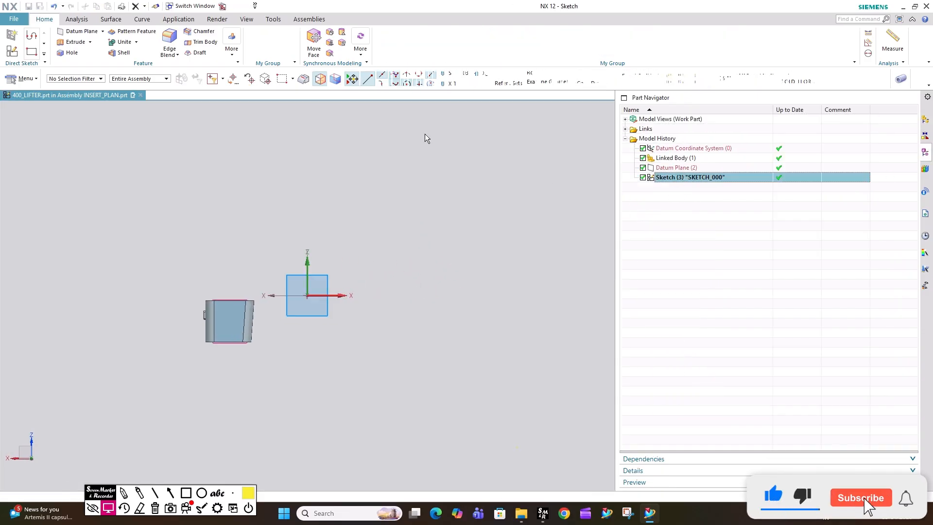
{"action": "left_click", "coordinate": [205, 39]}
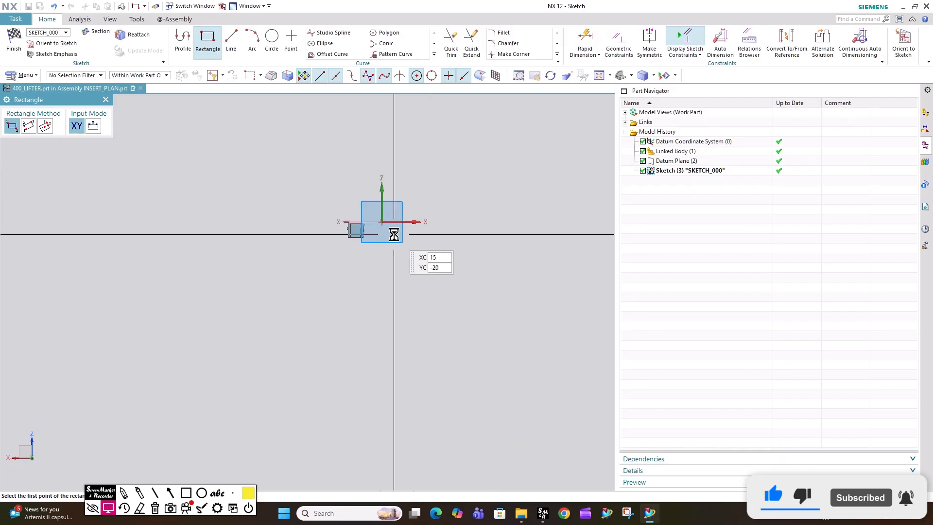
{"action": "left_click", "coordinate": [380, 141]}
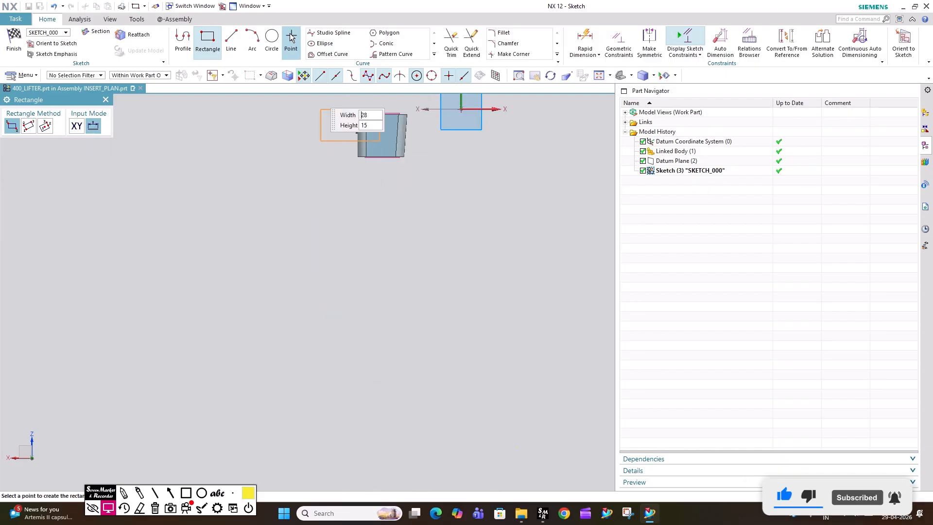
Sketch the angled rod's long side from inside the lifter body, a short perpendicular bottom edge and the parallel return side.
{"action": "left_click", "coordinate": [180, 40]}
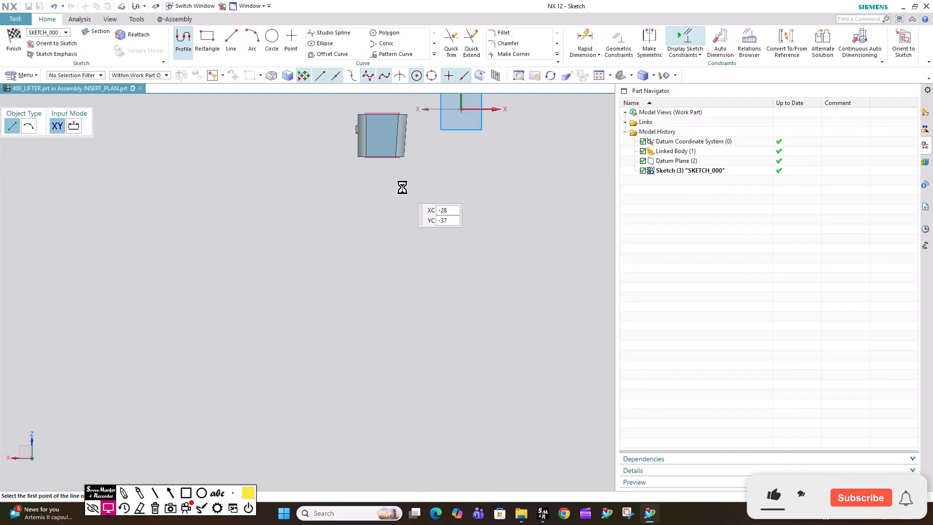
{"action": "left_click", "coordinate": [380, 148]}
{"action": "left_click", "coordinate": [294, 443]}
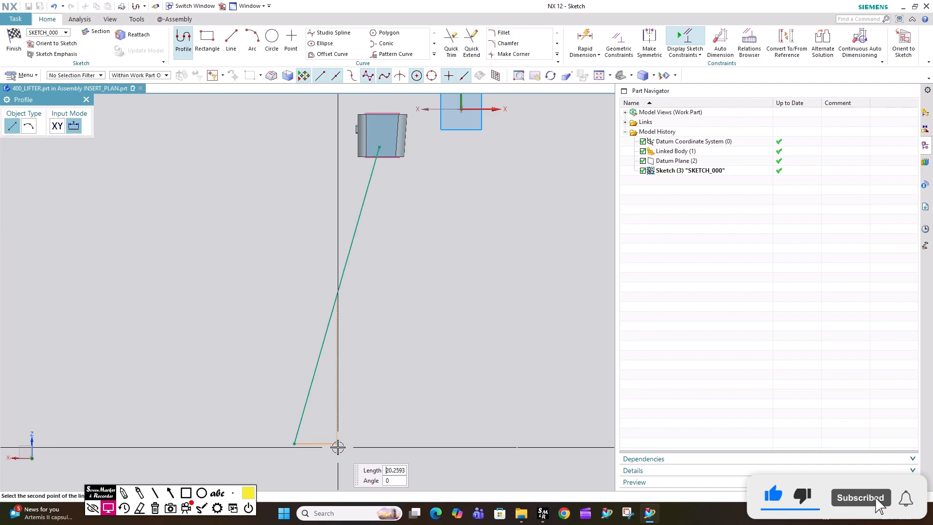
{"action": "left_click", "coordinate": [325, 453]}
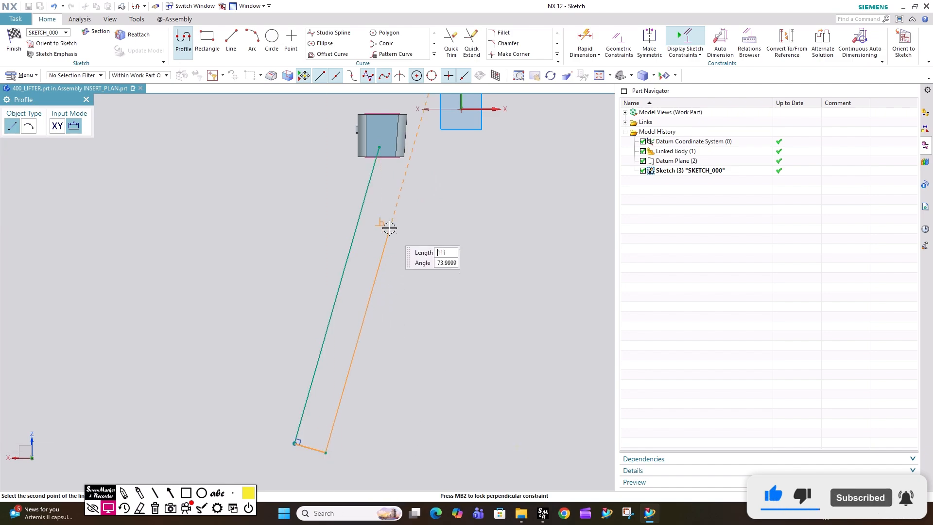
{"action": "left_click", "coordinate": [402, 176]}
Continue the rod profile with a short perpendicular step, a parallel upper side inside the lifter body and a perpendicular top edge.
{"action": "scroll", "coordinate": [402, 176], "scroll_direction": "up", "scroll_amount": 3}
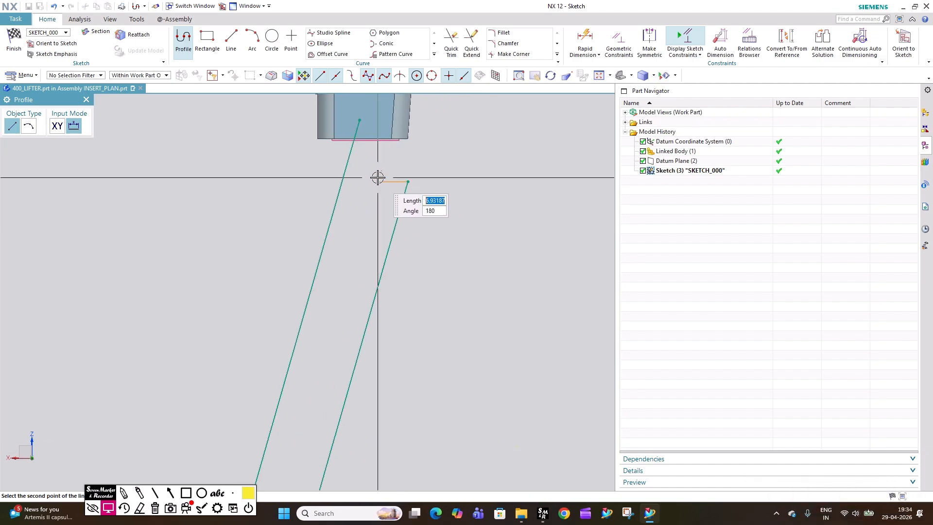
{"action": "left_click", "coordinate": [384, 174]}
{"action": "scroll", "coordinate": [376, 189], "scroll_direction": "down", "scroll_amount": 3}
{"action": "scroll", "coordinate": [388, 153], "scroll_direction": "up", "scroll_amount": 5}
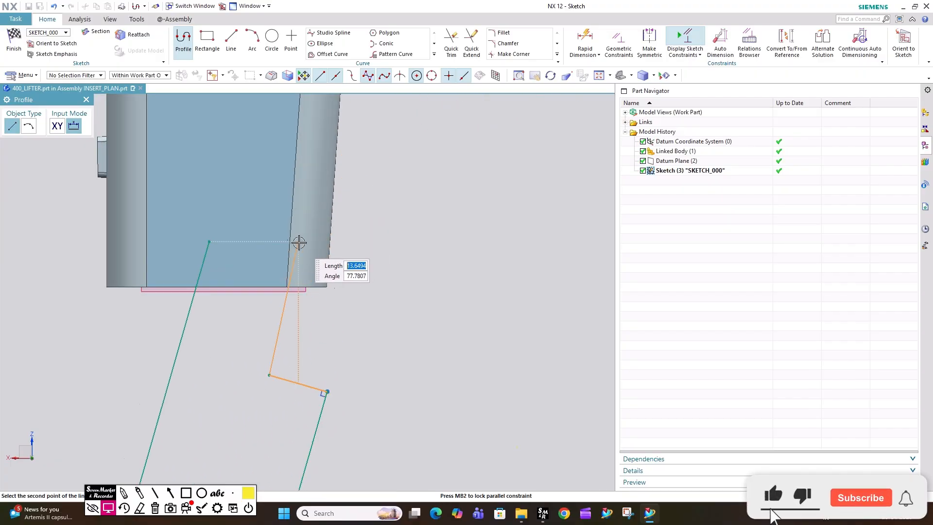
{"action": "scroll", "coordinate": [308, 231], "scroll_direction": "up", "scroll_amount": 2}
{"action": "left_click", "coordinate": [302, 277]}
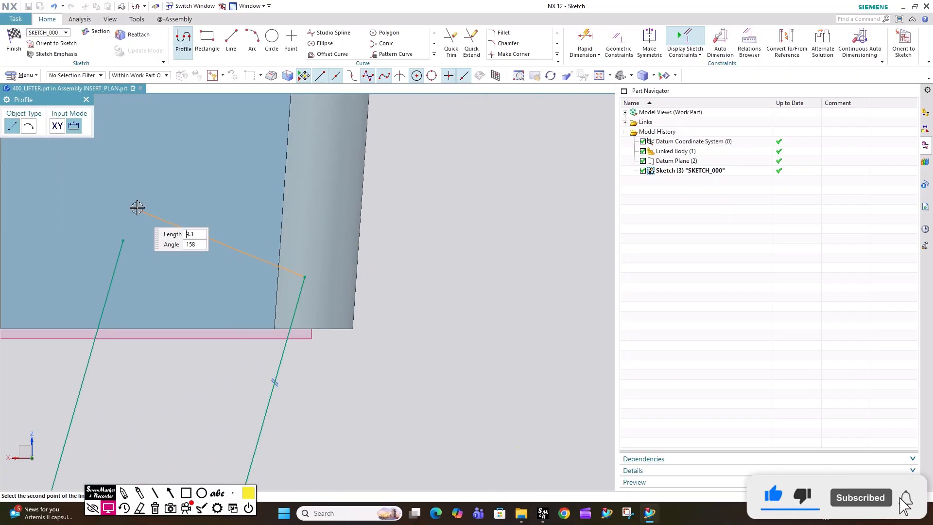
{"action": "left_click", "coordinate": [76, 211]}
{"action": "key", "text": "Escape"}
Extend the rod profile's first long side to the top edge and trim off the overhanging end of that edge.
{"action": "scroll", "coordinate": [339, 277], "scroll_direction": "down", "scroll_amount": 7}
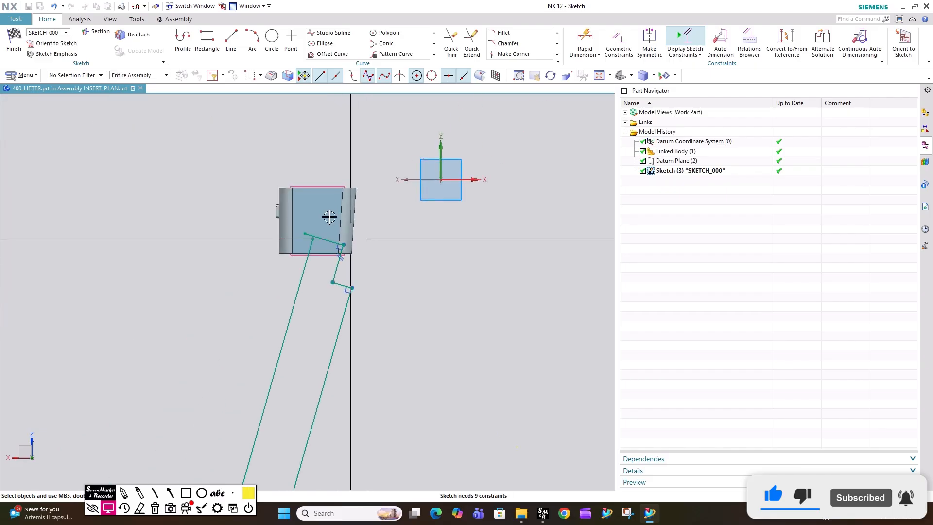
{"action": "left_click", "coordinate": [471, 41]}
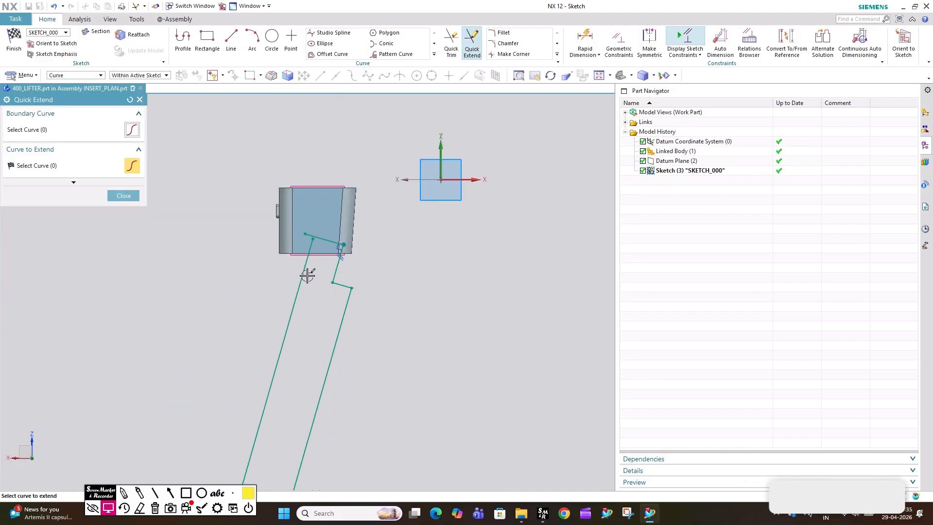
{"action": "left_click", "coordinate": [310, 248]}
{"action": "key", "text": "Escape"}
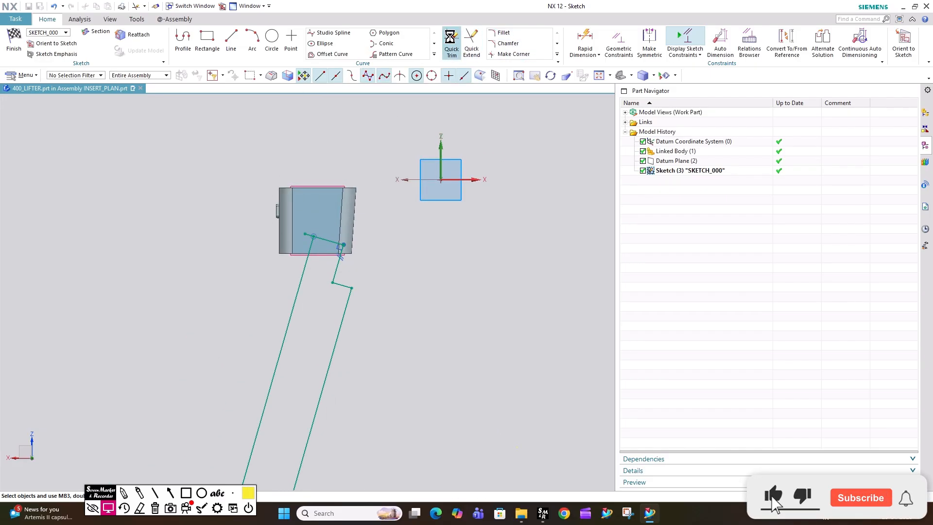
{"action": "left_click", "coordinate": [451, 37]}
{"action": "scroll", "coordinate": [394, 207], "scroll_direction": "down", "scroll_amount": 3}
{"action": "scroll", "coordinate": [351, 249], "scroll_direction": "up", "scroll_amount": 4}
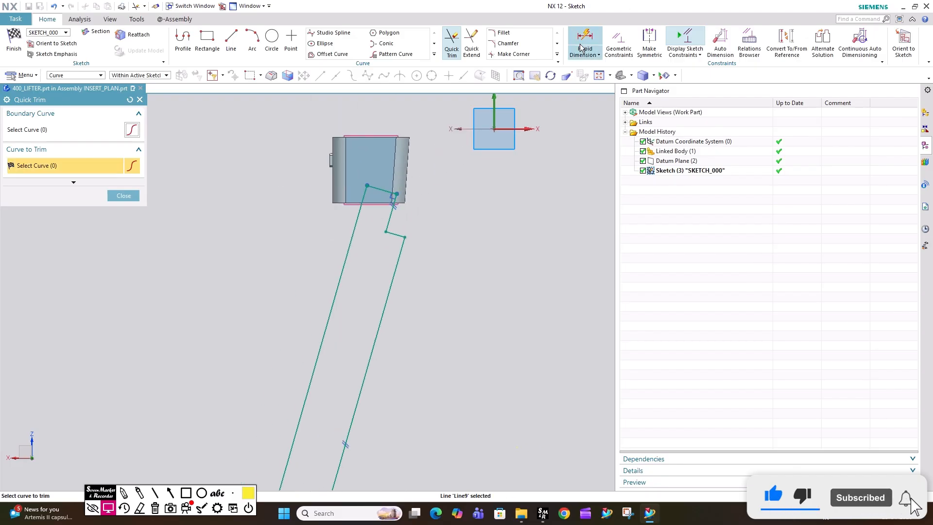
Dimension the rod profile's narrow upper section between its parallel sides and set the width to 6 mm.
{"action": "left_click", "coordinate": [580, 45]}
{"action": "left_click", "coordinate": [352, 219]}
{"action": "scroll", "coordinate": [382, 225], "scroll_direction": "up", "scroll_amount": 1}
{"action": "left_click", "coordinate": [391, 218]}
{"action": "scroll", "coordinate": [372, 207], "scroll_direction": "up", "scroll_amount": 1}
{"action": "scroll", "coordinate": [372, 207], "scroll_direction": "up", "scroll_amount": 1}
{"action": "left_click", "coordinate": [372, 207]}
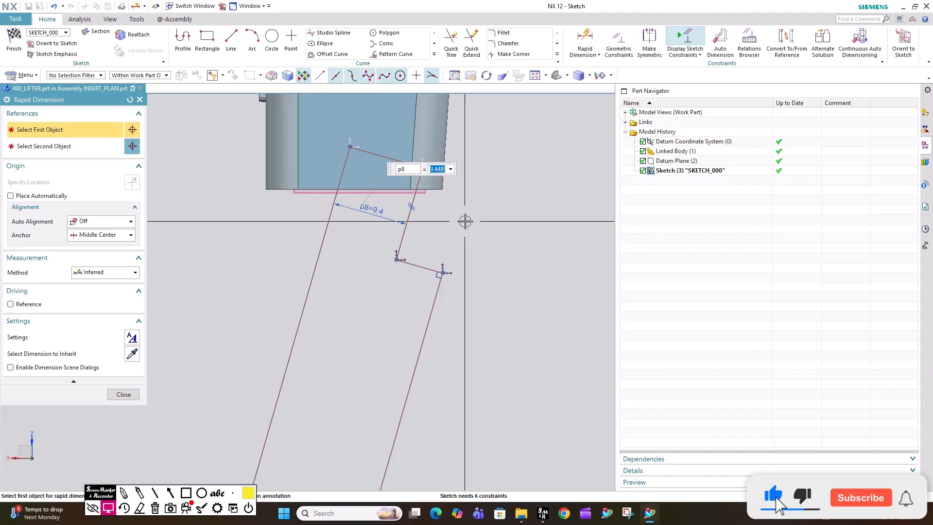
{"action": "type", "text": "6"}
{"action": "key", "text": "Return"}
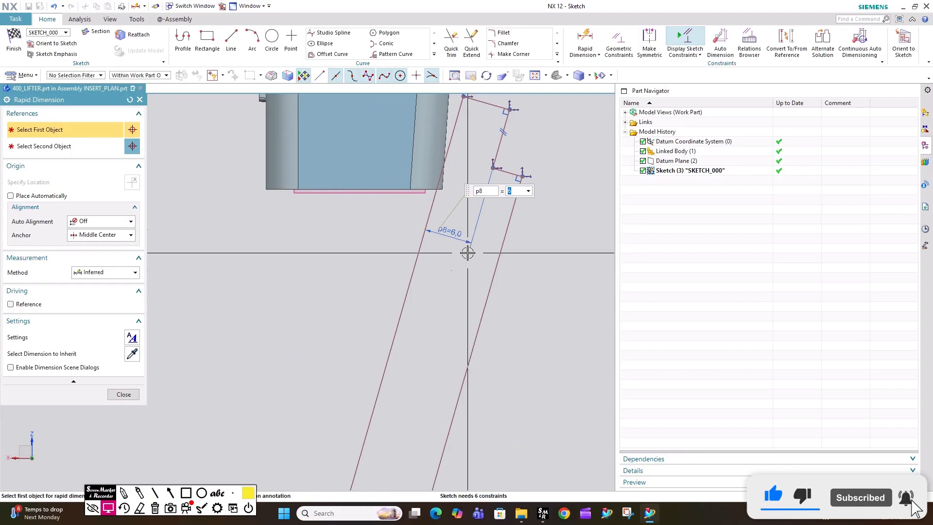
Dimension the distance between the rod profile's two long sides as 8 mm.
{"action": "left_click", "coordinate": [408, 308]}
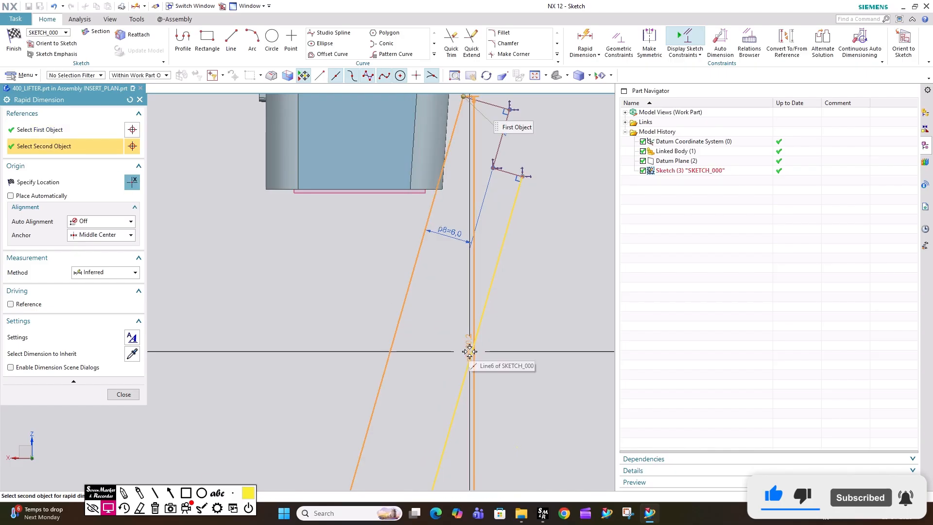
{"action": "left_click", "coordinate": [469, 352]}
{"action": "left_click", "coordinate": [506, 350]}
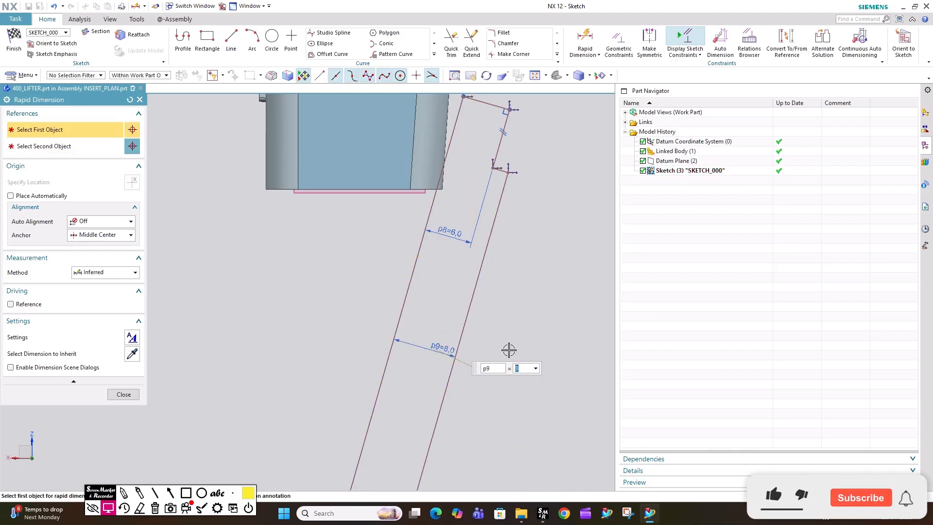
Dimension the angle between the vertical datum axis and the rod's nearer long side as 3 degrees.
{"action": "scroll", "coordinate": [302, 350], "scroll_direction": "up", "scroll_amount": 5}
{"action": "left_click", "coordinate": [418, 209]}
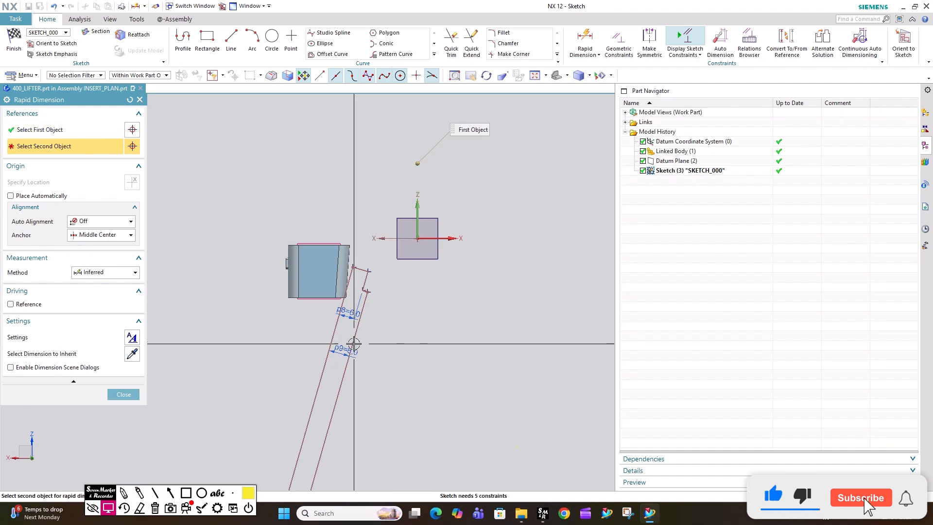
{"action": "left_click", "coordinate": [348, 362]}
{"action": "left_click", "coordinate": [413, 375]}
{"action": "type", "text": "3"}
{"action": "key", "text": "Return"}
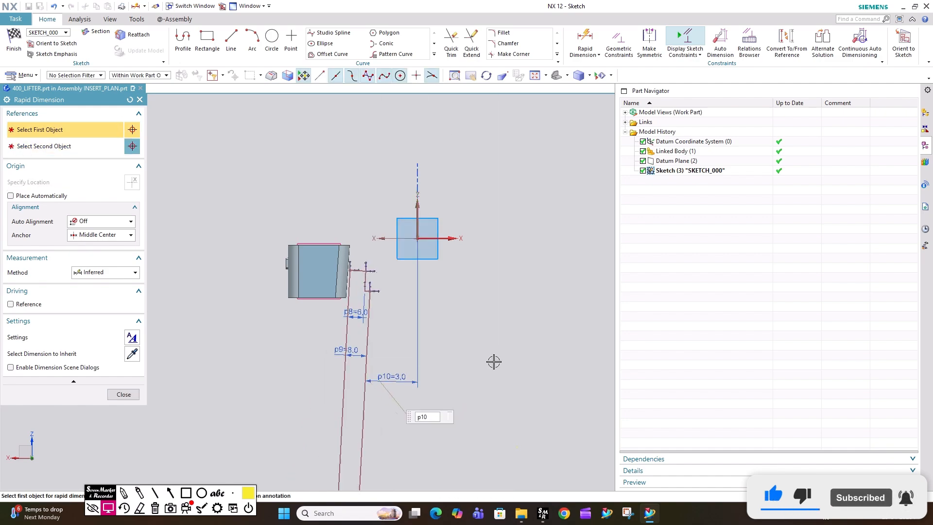
{"action": "key", "text": "Escape"}
Move the rod profile sideways and adjust it so that its upper section lies inside the lifter body.
{"action": "left_click_drag", "start_coordinate": [338, 390], "coordinate": [307, 381]}
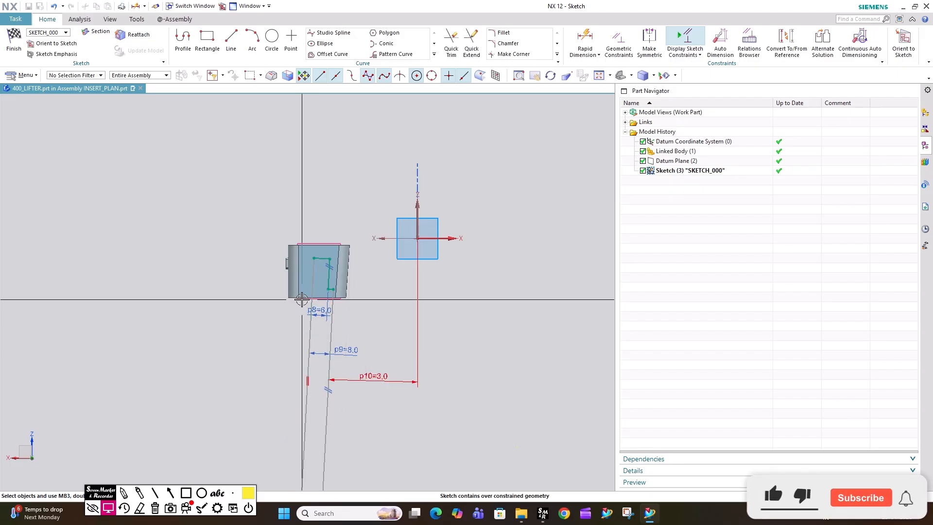
{"action": "scroll", "coordinate": [300, 298], "scroll_direction": "up", "scroll_amount": 1}
{"action": "left_click_drag", "start_coordinate": [338, 336], "coordinate": [340, 350]}
{"action": "scroll", "coordinate": [302, 282], "scroll_direction": "up", "scroll_amount": 3}
{"action": "scroll", "coordinate": [324, 266], "scroll_direction": "down", "scroll_amount": 2}
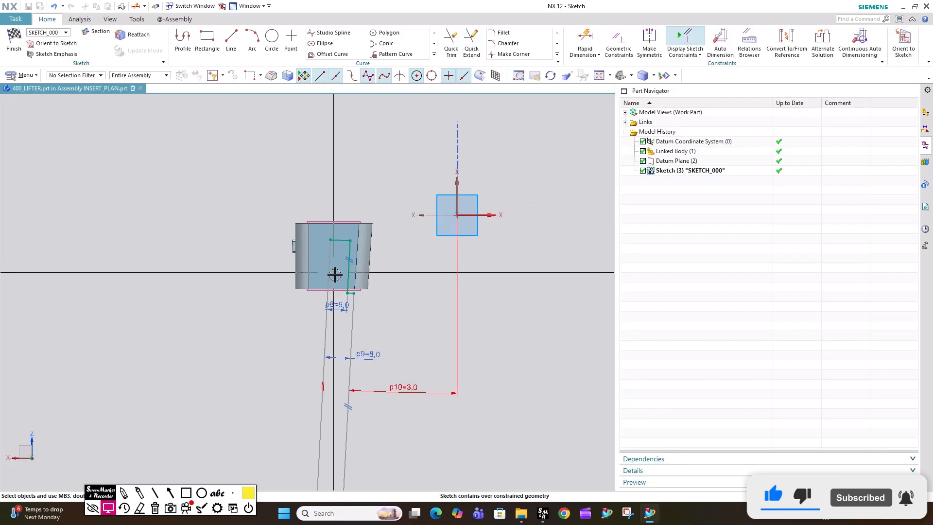
Set the rod profile's upper section width to 5 mm and the distance between its long sides to 6 mm.
{"action": "scroll", "coordinate": [344, 282], "scroll_direction": "up", "scroll_amount": 2}
{"action": "double_click", "coordinate": [340, 331]}
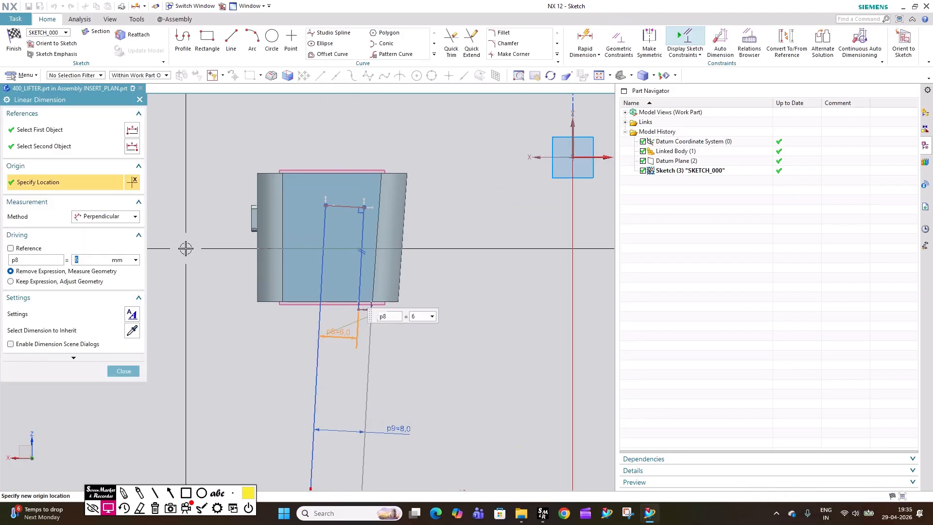
{"action": "type", "text": "5"}
{"action": "key", "text": "Return"}
{"action": "middle_click", "coordinate": [184, 249]}
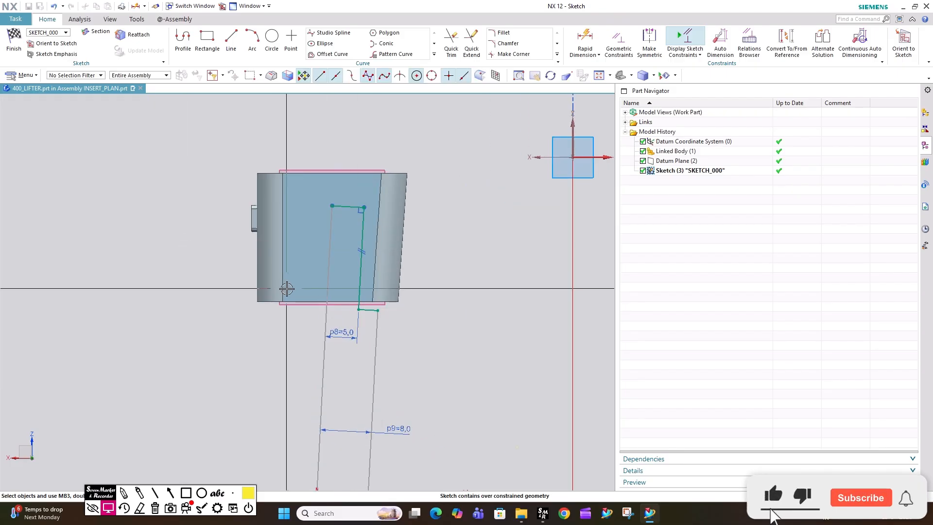
{"action": "scroll", "coordinate": [307, 312], "scroll_direction": "down", "scroll_amount": 3}
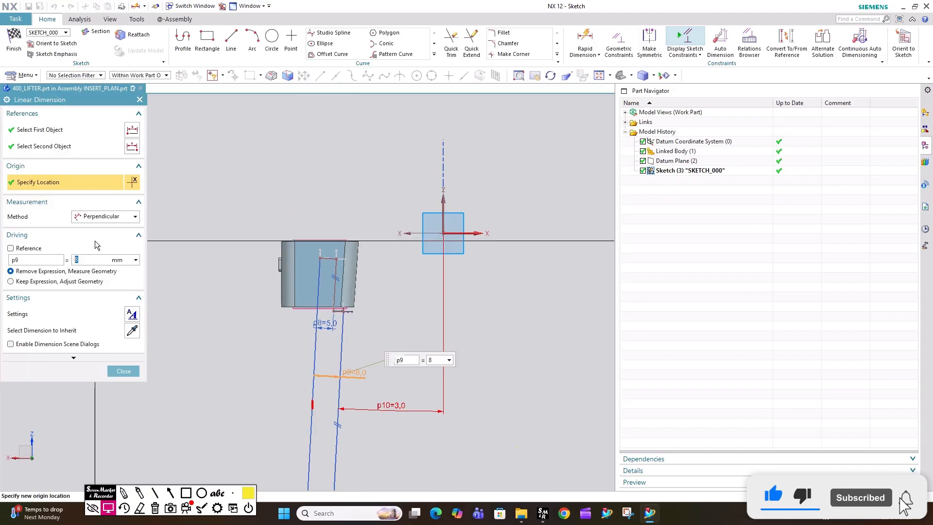
{"action": "type", "text": "6"}
{"action": "key", "text": "Return"}
{"action": "middle_click", "coordinate": [133, 325]}
Delete the red vertical constraint from the rod profile's outer long side.
{"action": "scroll", "coordinate": [299, 394], "scroll_direction": "up", "scroll_amount": 2}
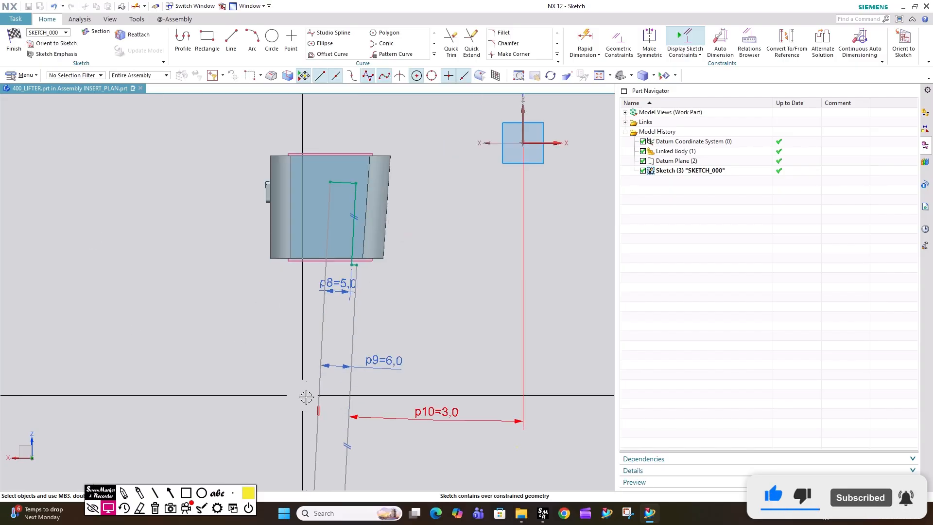
{"action": "left_click_drag", "start_coordinate": [312, 398], "coordinate": [342, 428]}
{"action": "key", "text": "Delete"}
{"action": "scroll", "coordinate": [338, 208], "scroll_direction": "up", "scroll_amount": 3}
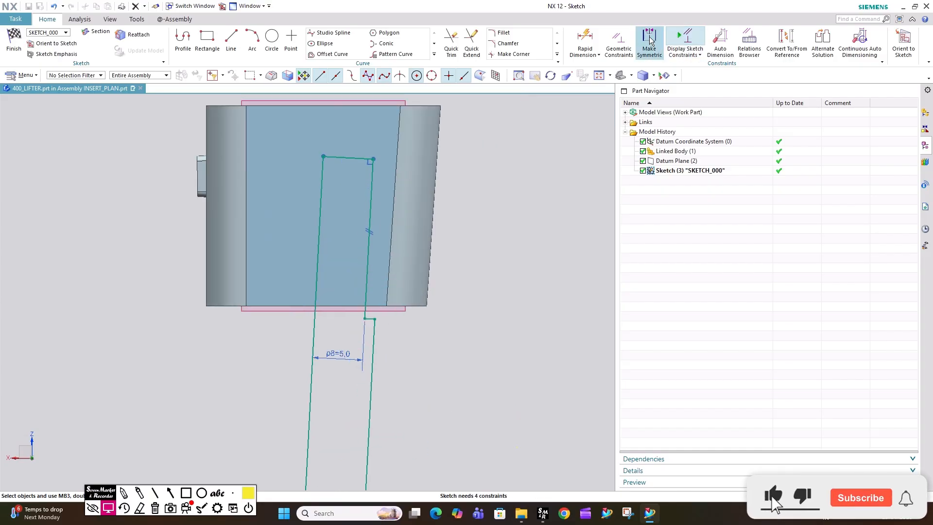
{"action": "left_click", "coordinate": [619, 42]}
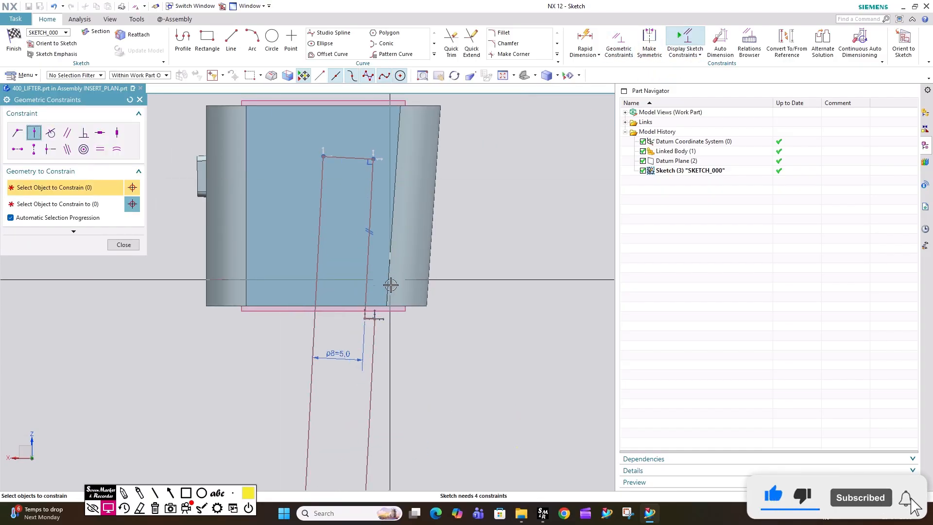
{"action": "scroll", "coordinate": [374, 316], "scroll_direction": "up", "scroll_amount": 6}
{"action": "key", "text": "Escape"}
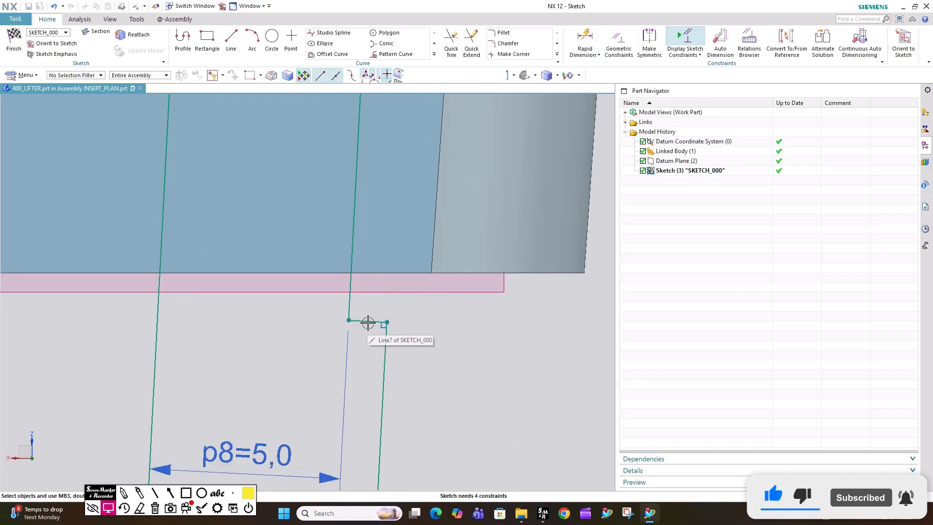
Move the profile's small step up inside the lifter body and dimension it 1 mm from the body's bottom edge.
{"action": "left_click_drag", "start_coordinate": [375, 323], "coordinate": [390, 243]}
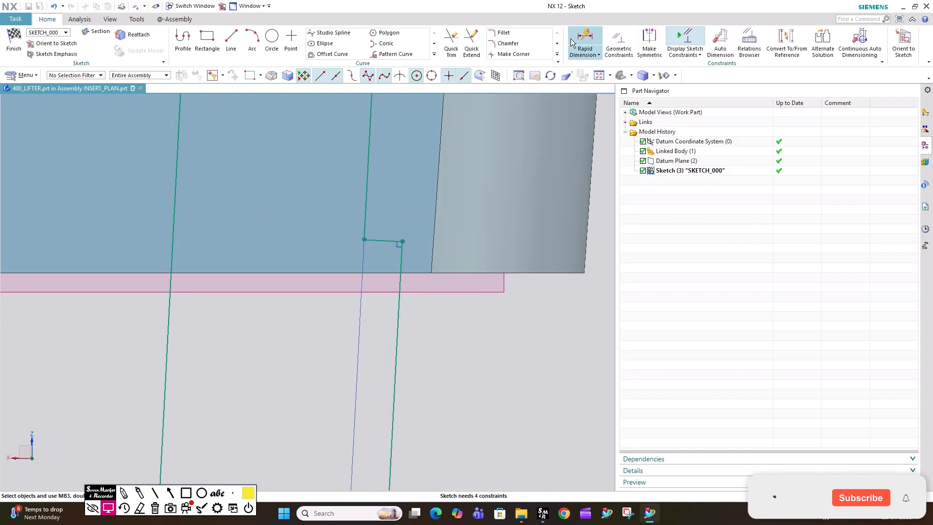
{"action": "left_click", "coordinate": [421, 274]}
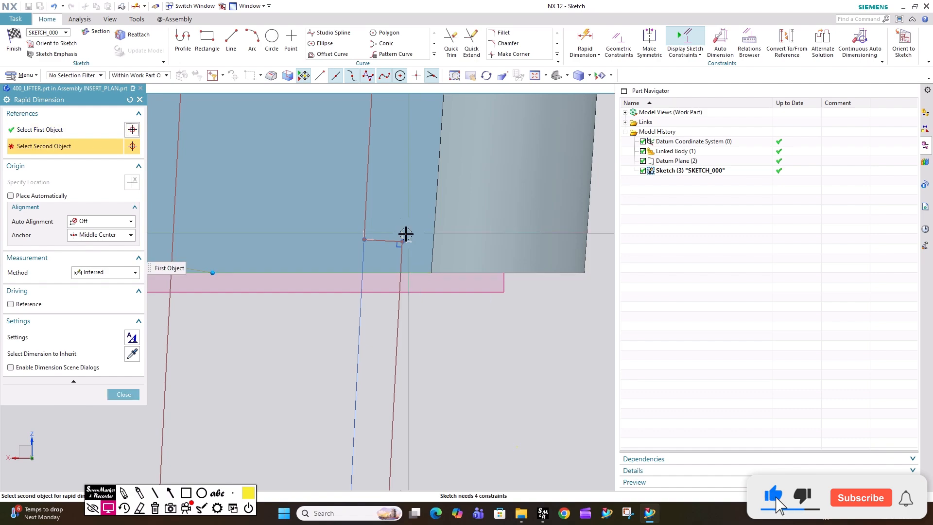
{"action": "left_click", "coordinate": [401, 243]}
{"action": "left_click", "coordinate": [552, 337]}
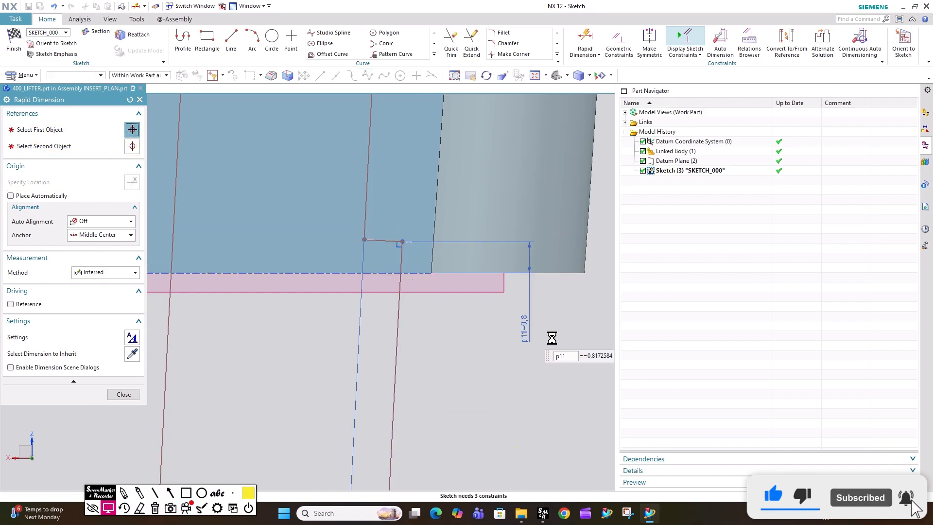
{"action": "scroll", "coordinate": [442, 363], "scroll_direction": "down", "scroll_amount": 6}
{"action": "scroll", "coordinate": [387, 370], "scroll_direction": "up", "scroll_amount": 2}
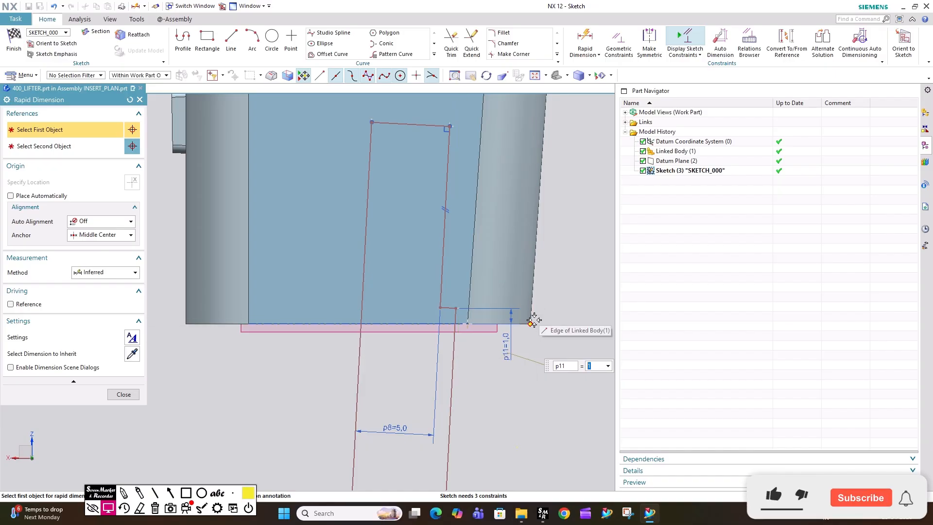
Dimension the step's outer corner horizontally to the lifter body's bottom corner on the slanted side and set the distance to 5 mm.
{"action": "left_click", "coordinate": [481, 311]}
{"action": "left_click", "coordinate": [497, 385]}
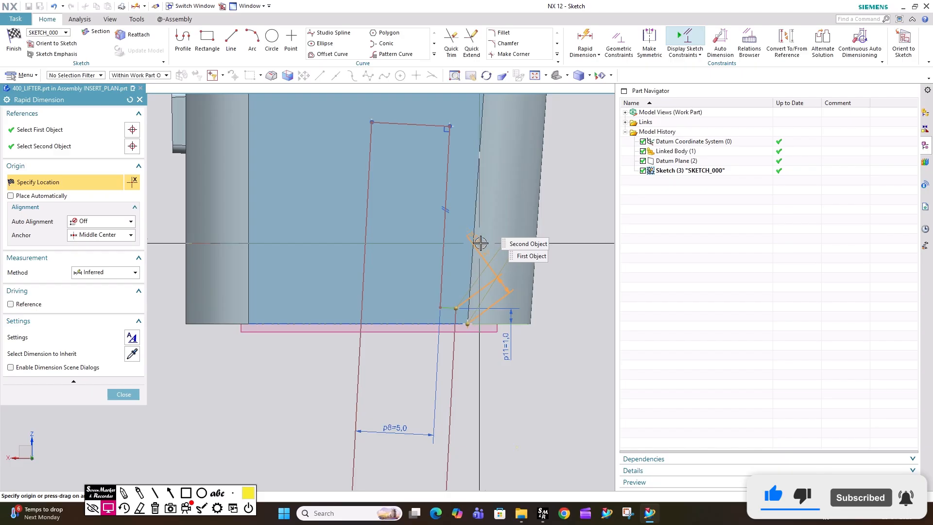
{"action": "left_click", "coordinate": [589, 36]}
{"action": "left_click", "coordinate": [455, 308]}
{"action": "left_click", "coordinate": [531, 322]}
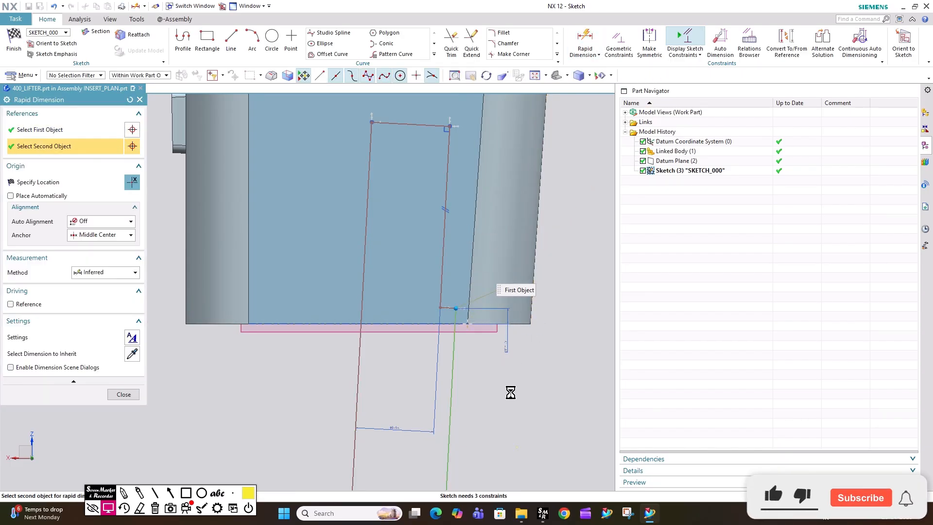
{"action": "left_click", "coordinate": [582, 396]}
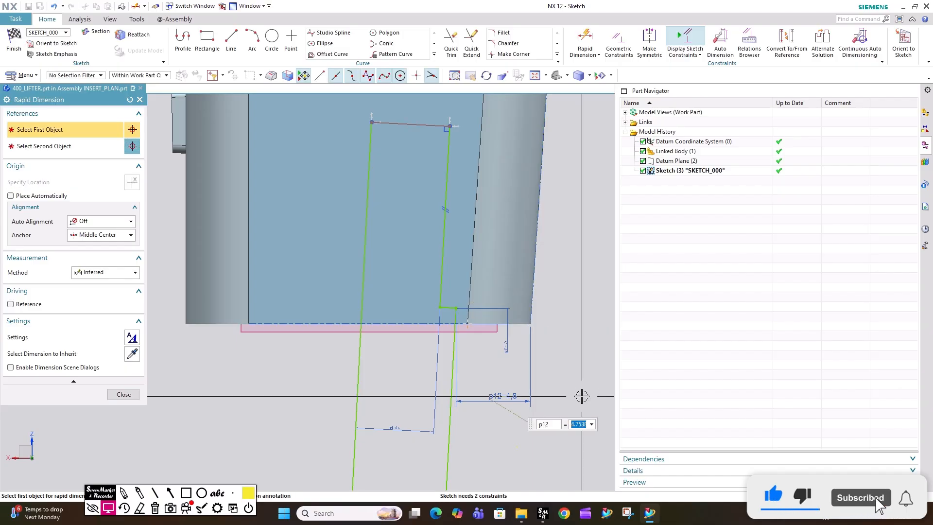
{"action": "key", "text": "Return"}
{"action": "type", "text": "5"}
{"action": "key", "text": "Return"}
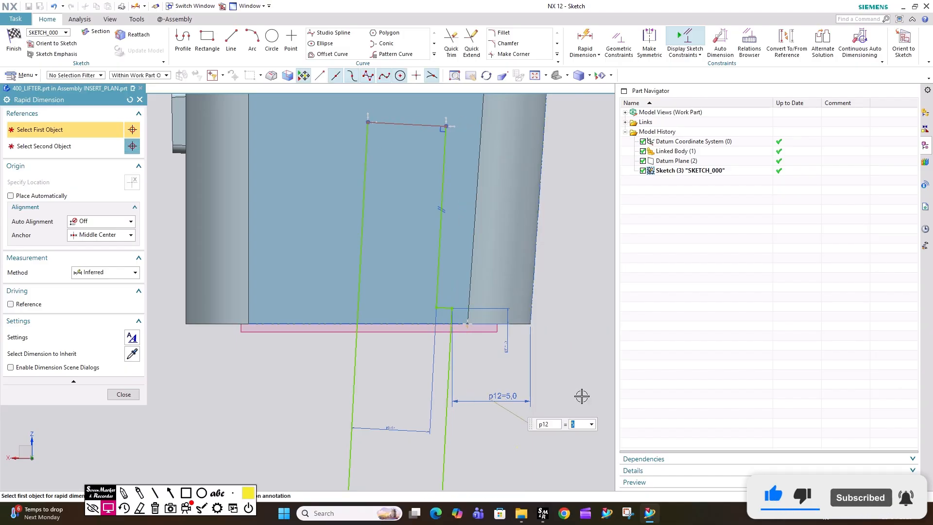
Draw a small circle inside the lifter body, centred on the rod profile's full-length side.
{"action": "scroll", "coordinate": [518, 314], "scroll_direction": "down", "scroll_amount": 3}
{"action": "left_click", "coordinate": [273, 42]}
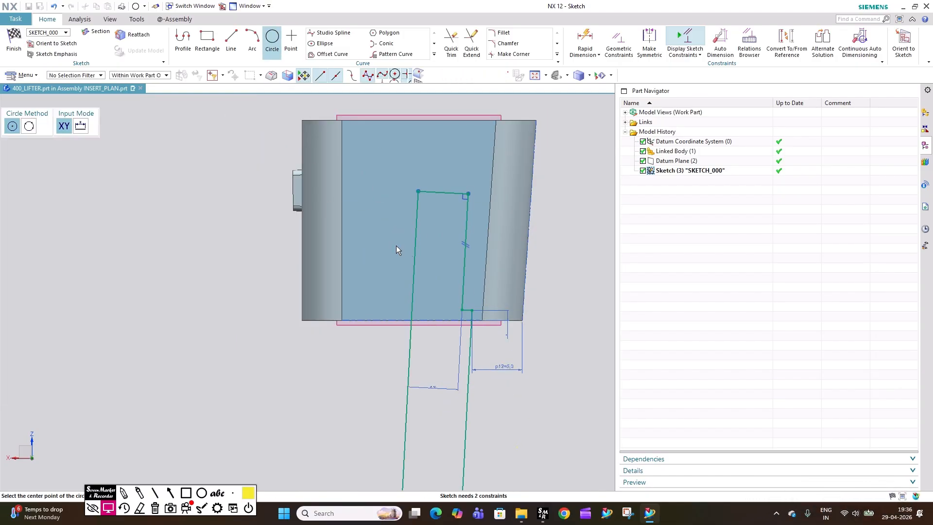
{"action": "scroll", "coordinate": [396, 244], "scroll_direction": "up", "scroll_amount": 3}
{"action": "left_click", "coordinate": [417, 253]}
{"action": "left_click", "coordinate": [444, 254]}
{"action": "scroll", "coordinate": [271, 258], "scroll_direction": "down", "scroll_amount": 3}
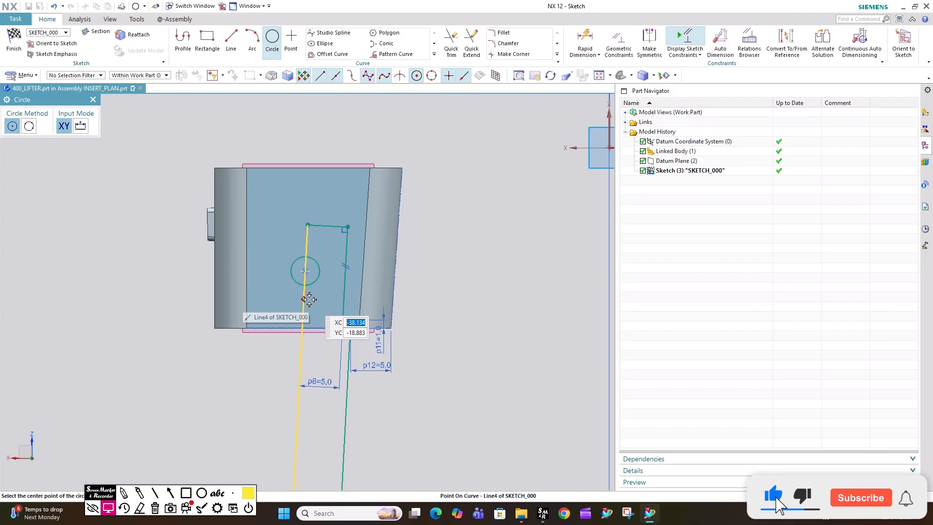
Dimension the circle's diameter and set it to 4 mm.
{"action": "left_click", "coordinate": [585, 43]}
{"action": "scroll", "coordinate": [277, 244], "scroll_direction": "up", "scroll_amount": 2}
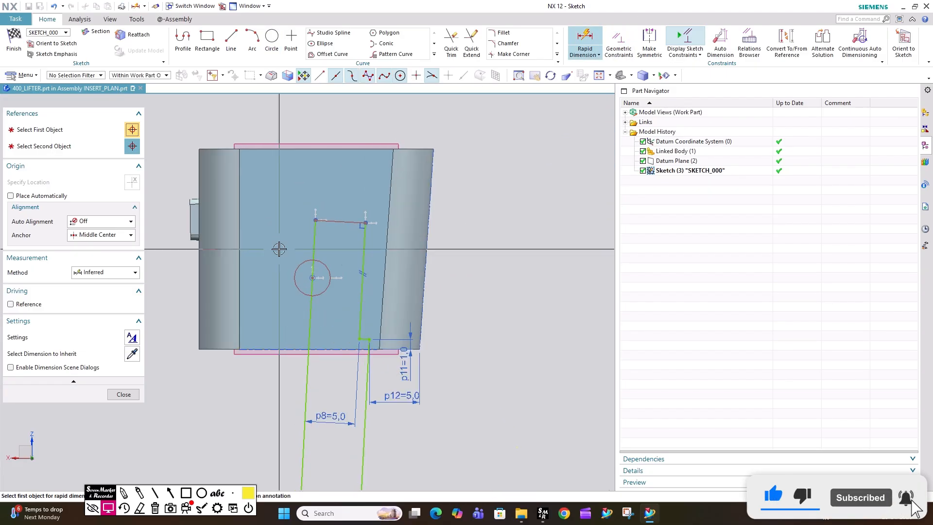
{"action": "left_click", "coordinate": [294, 277]}
{"action": "left_click", "coordinate": [349, 179]}
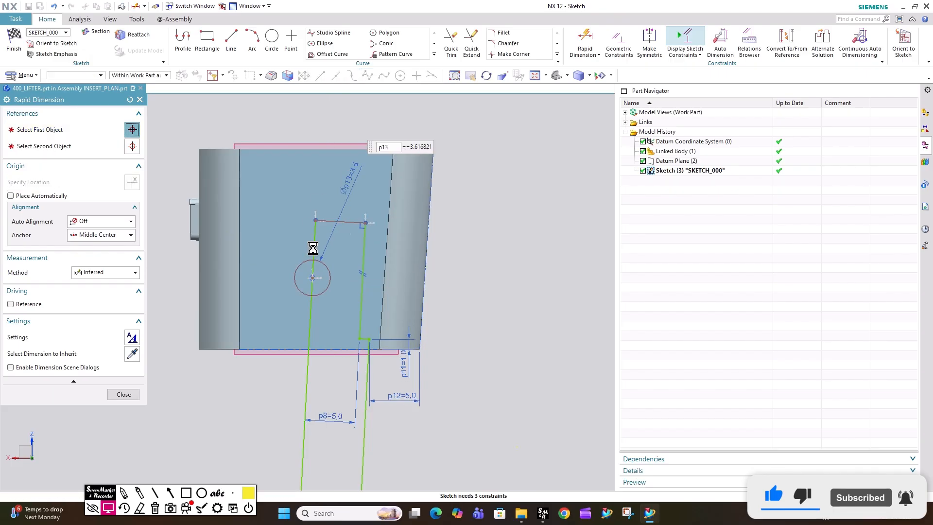
{"action": "type", "text": "4"}
{"action": "key", "text": "Return"}
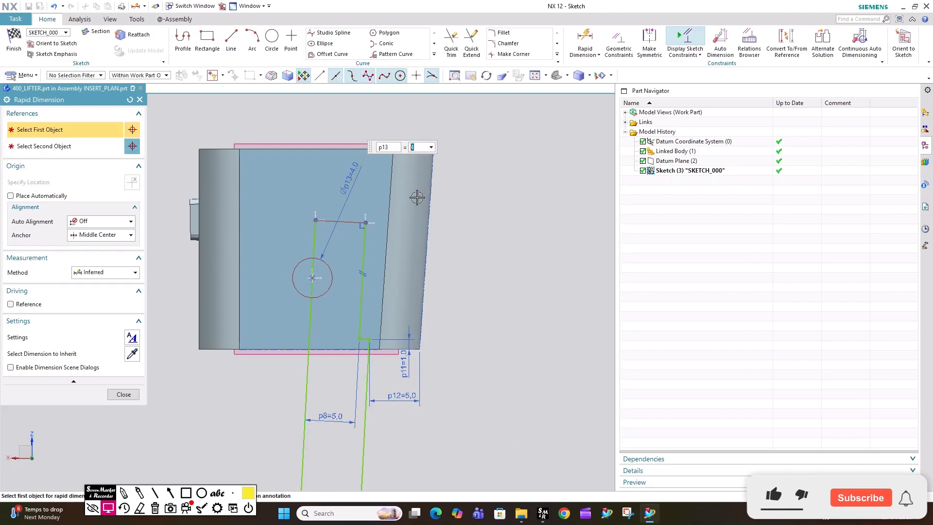
Dimension the circle's centre from the rod profile's top edge and set the distance to 6 mm.
{"action": "scroll", "coordinate": [358, 202], "scroll_direction": "up", "scroll_amount": 2}
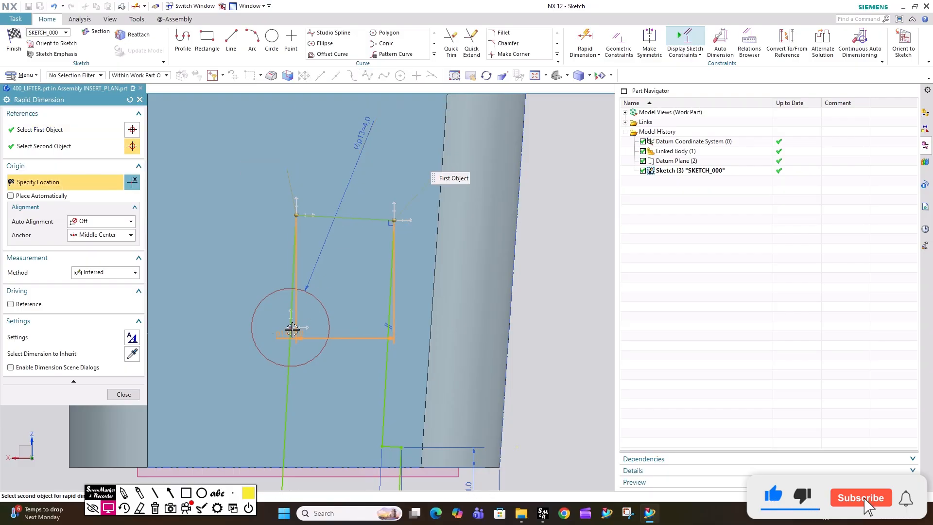
{"action": "left_click", "coordinate": [364, 219]}
{"action": "left_click", "coordinate": [290, 327]}
{"action": "left_click", "coordinate": [207, 268]}
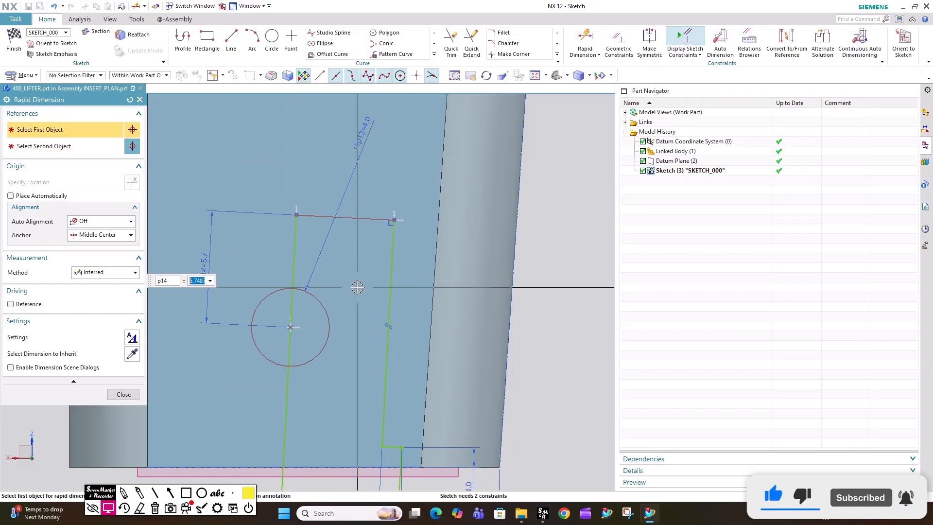
{"action": "scroll", "coordinate": [357, 288], "scroll_direction": "down", "scroll_amount": 1}
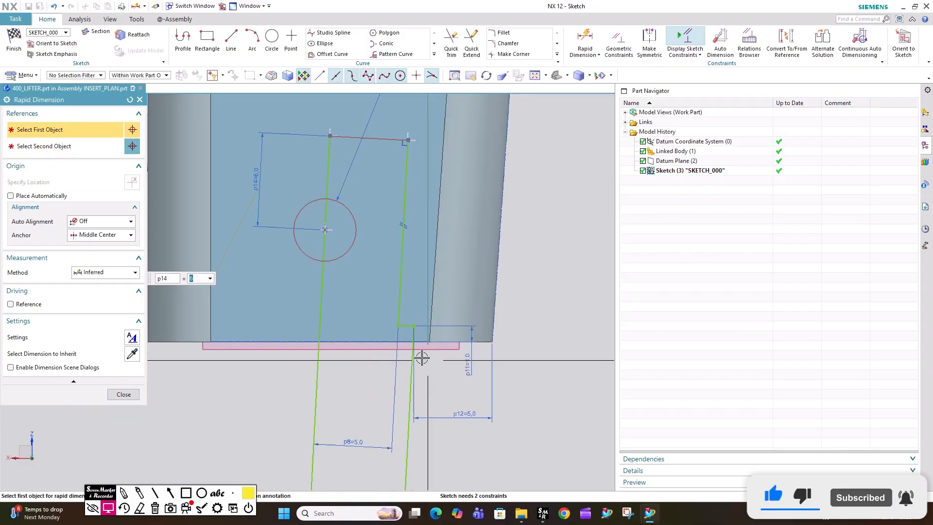
Dimension the step's inner corner from the rod profile's top edge and set the distance to 12 mm.
{"action": "left_click", "coordinate": [399, 325]}
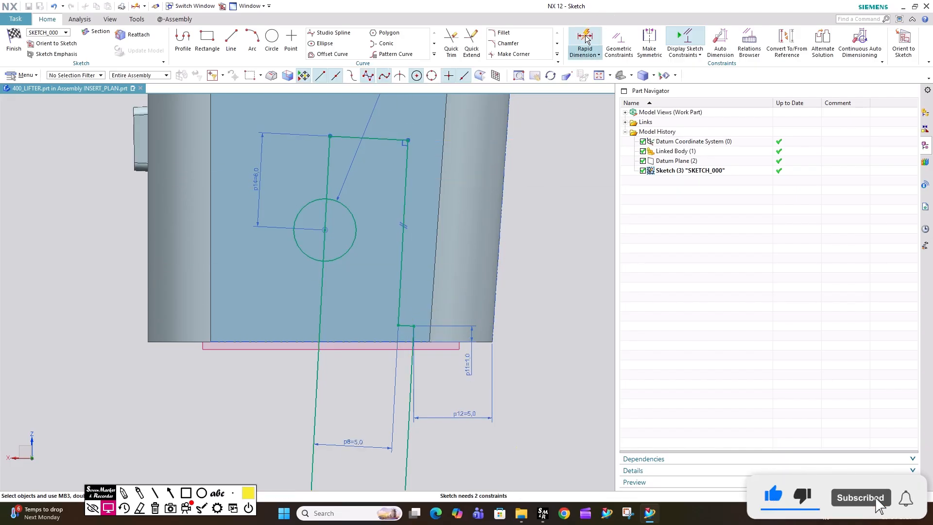
{"action": "left_click", "coordinate": [395, 324]}
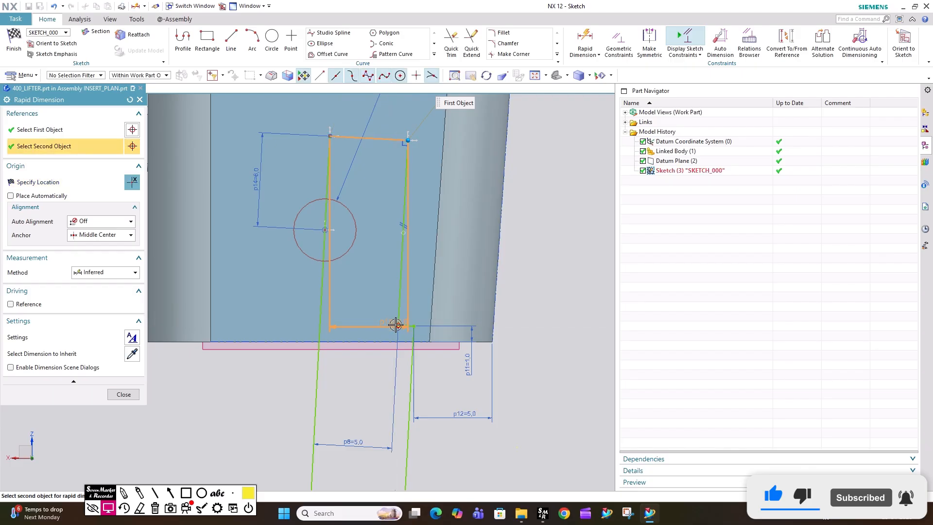
{"action": "left_click", "coordinate": [397, 325]}
{"action": "left_click", "coordinate": [546, 278]}
{"action": "type", "text": "12"}
{"action": "scroll", "coordinate": [404, 187], "scroll_direction": "down", "scroll_amount": 5}
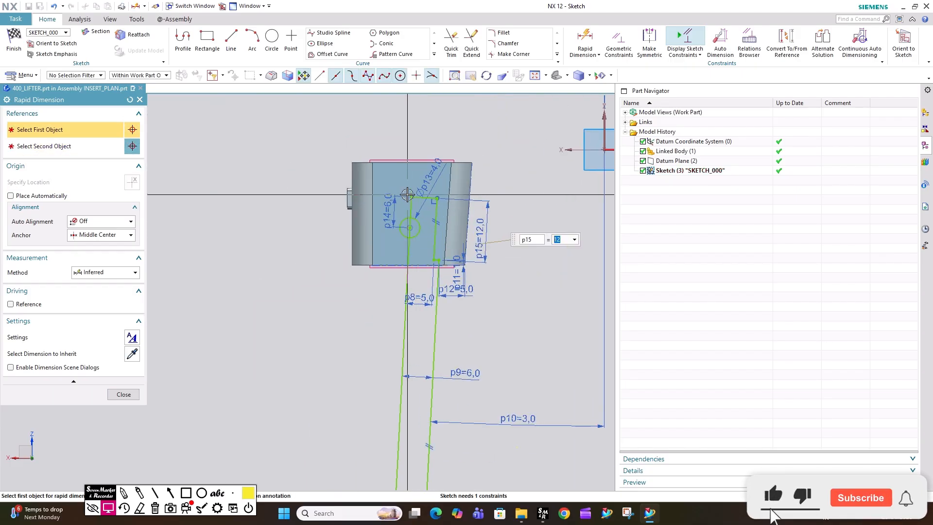
{"action": "scroll", "coordinate": [455, 275], "scroll_direction": "up", "scroll_amount": 3}
{"action": "left_click", "coordinate": [123, 394]}
Lengthen the rod profile by pulling its bottom end farther down along the 3-degree direction.
{"action": "scroll", "coordinate": [451, 336], "scroll_direction": "up", "scroll_amount": 4}
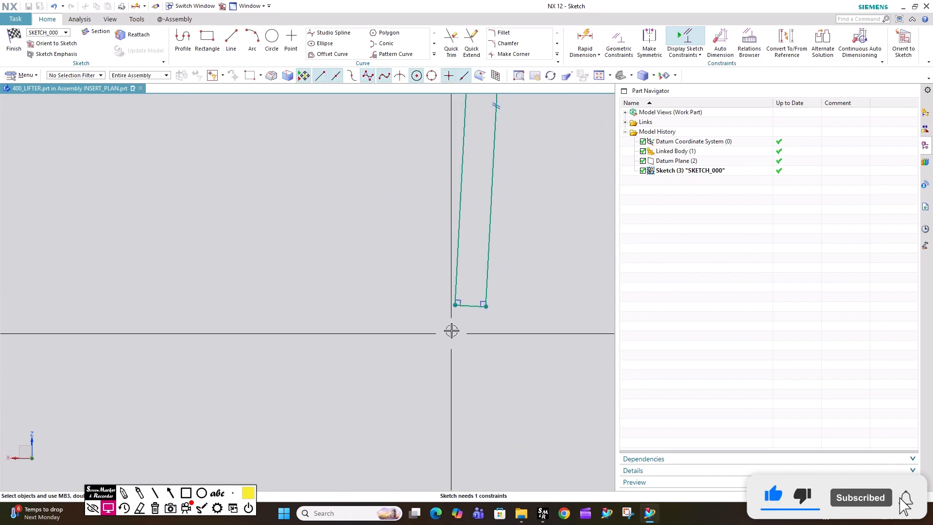
{"action": "scroll", "coordinate": [437, 308], "scroll_direction": "down", "scroll_amount": 4}
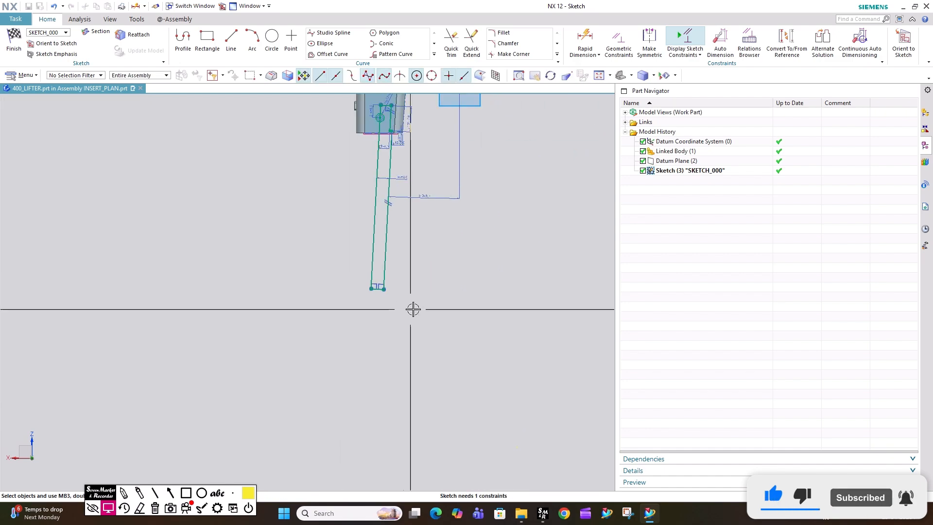
{"action": "left_click_drag", "start_coordinate": [383, 386], "coordinate": [375, 433]}
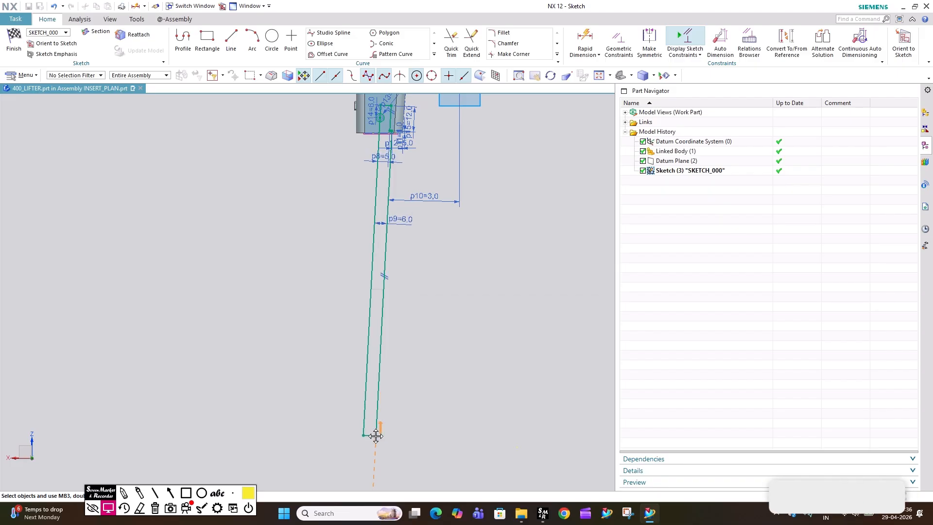
Delete the conflicting red vertical constraint from the lengthened rod profile's long side.
{"action": "scroll", "coordinate": [382, 338], "scroll_direction": "up", "scroll_amount": 5}
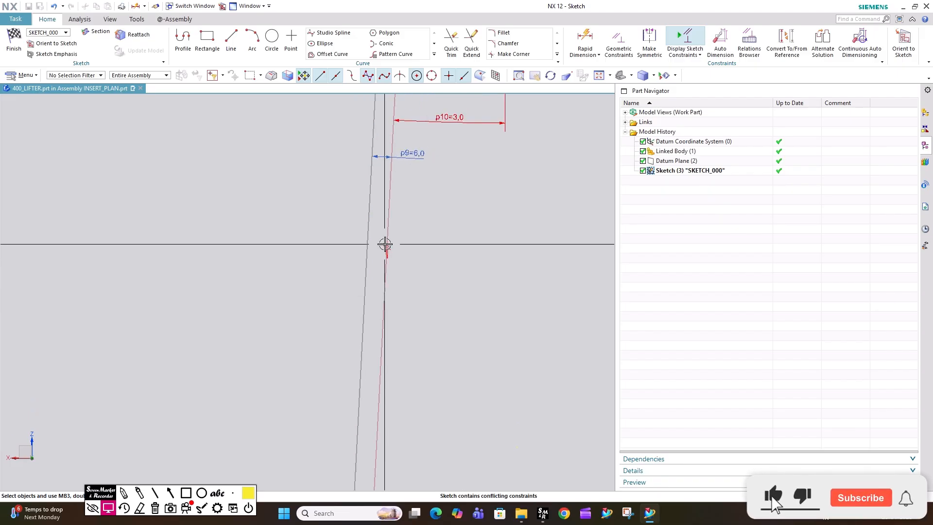
{"action": "left_click_drag", "start_coordinate": [355, 230], "coordinate": [419, 280]}
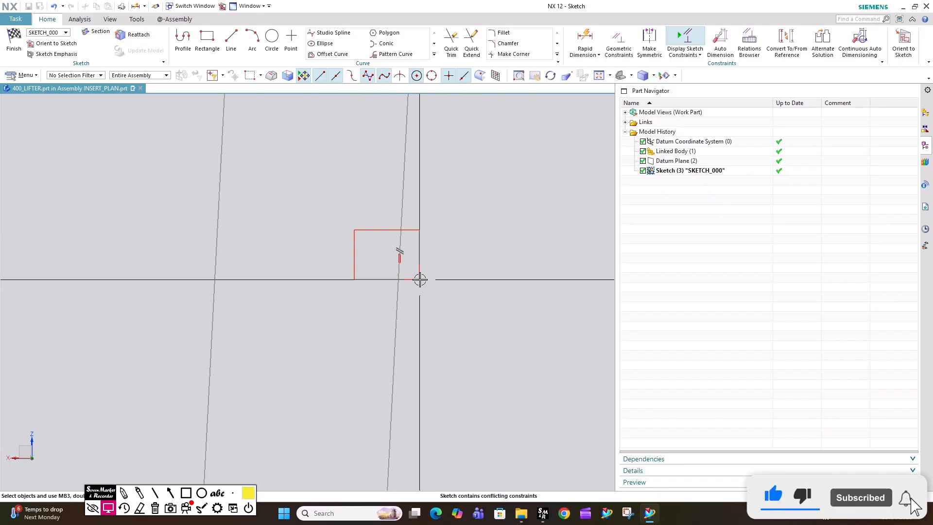
{"action": "scroll", "coordinate": [354, 227], "scroll_direction": "down", "scroll_amount": 6}
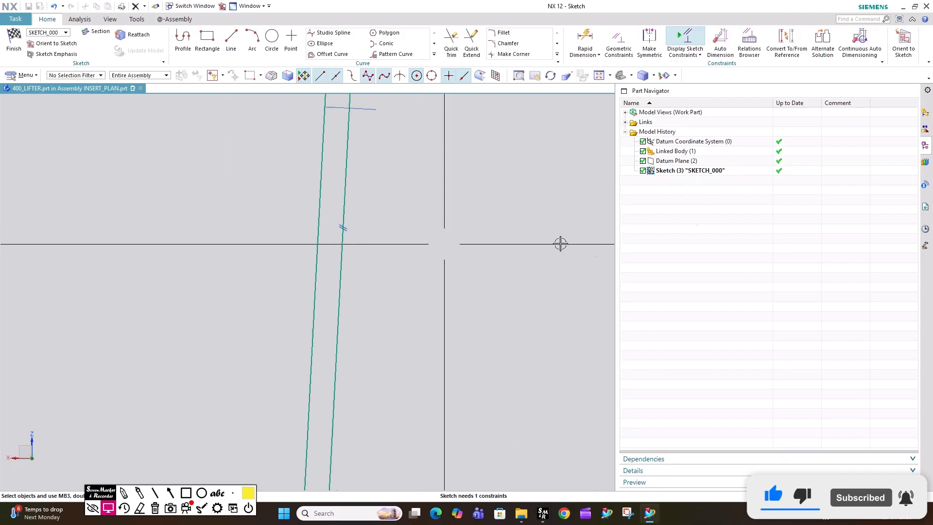
Draw a tilted rectangle by three points around the rod profile's bottom end.
{"action": "left_click", "coordinate": [618, 44]}
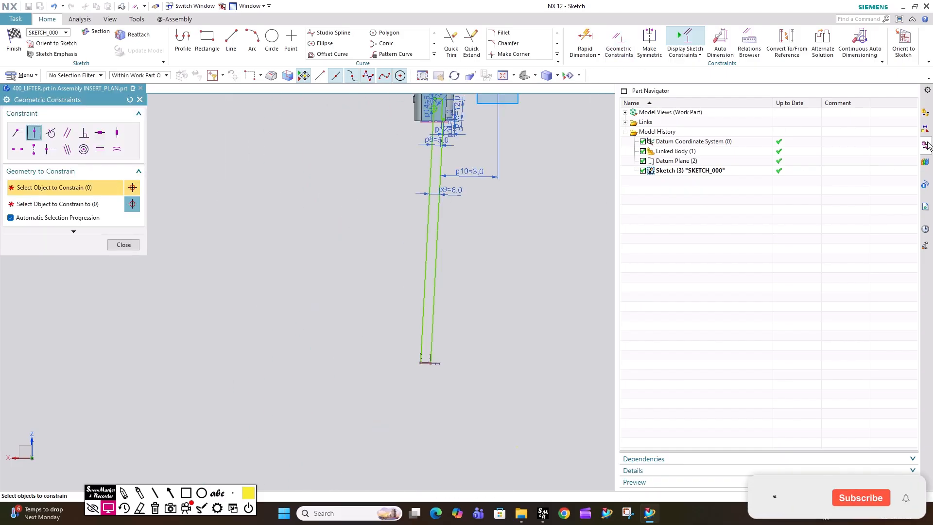
{"action": "key", "text": "Escape"}
{"action": "left_click", "coordinate": [207, 38]}
{"action": "scroll", "coordinate": [435, 383], "scroll_direction": "up", "scroll_amount": 3}
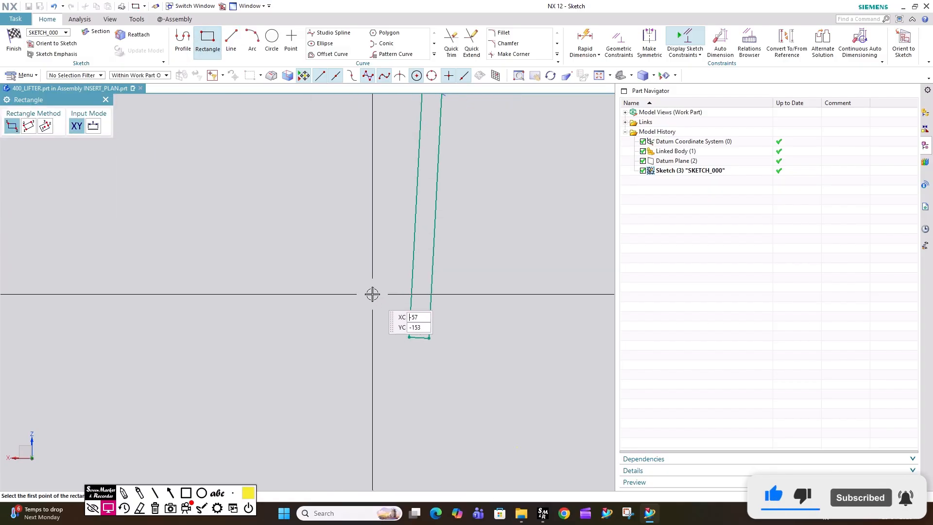
{"action": "left_click", "coordinate": [360, 276]}
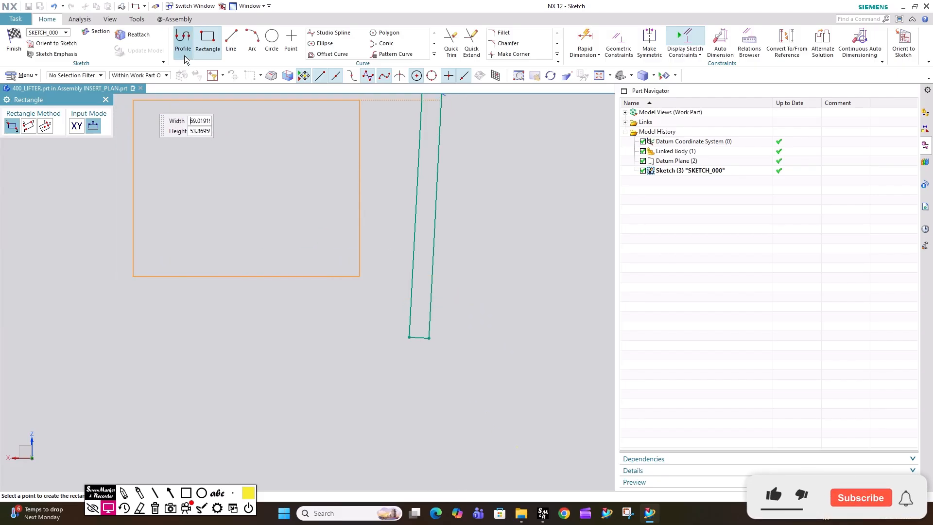
{"action": "left_click", "coordinate": [35, 126]}
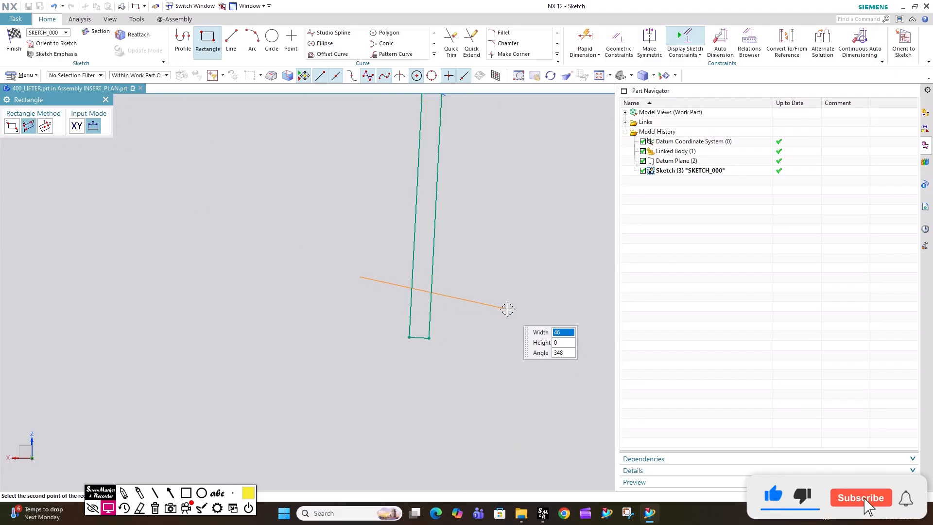
{"action": "left_click", "coordinate": [502, 298]}
{"action": "left_click", "coordinate": [469, 388]}
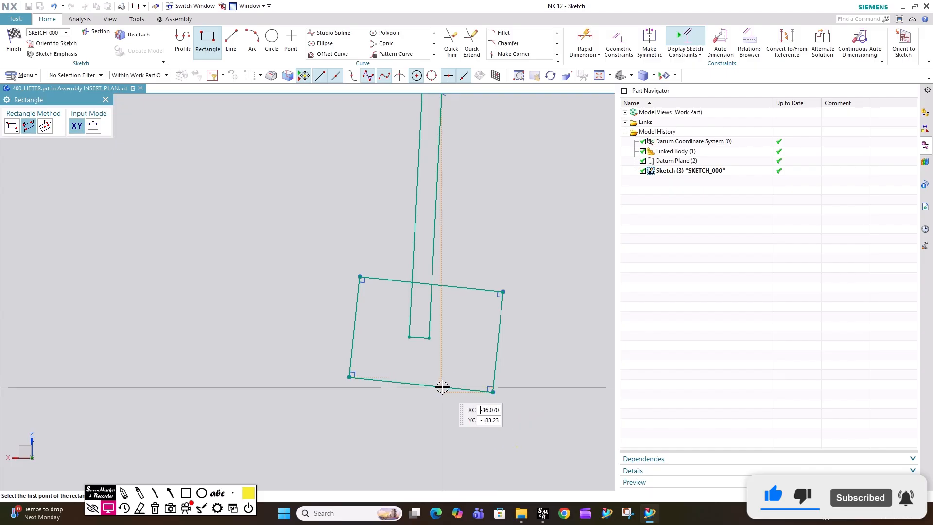
{"action": "scroll", "coordinate": [444, 387], "scroll_direction": "up", "scroll_amount": 3}
{"action": "scroll", "coordinate": [407, 322], "scroll_direction": "down", "scroll_amount": 3}
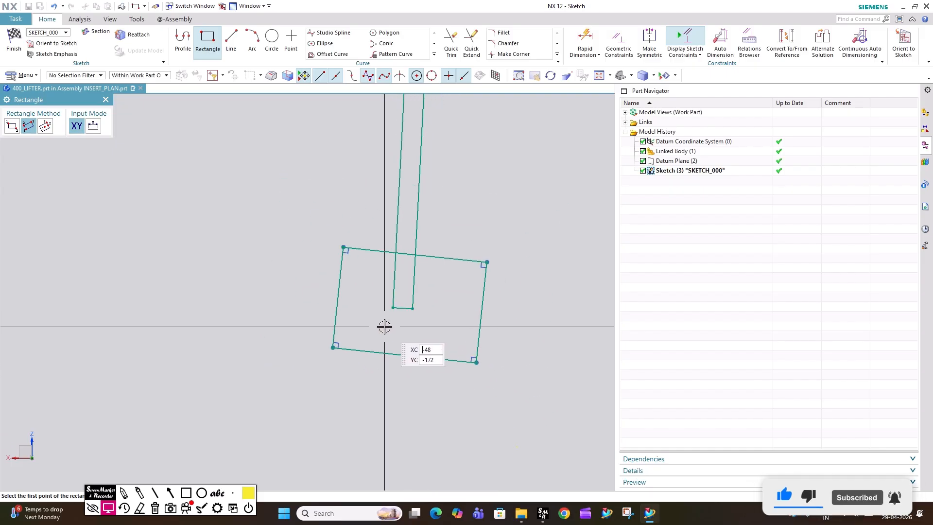
{"action": "scroll", "coordinate": [384, 321], "scroll_direction": "down", "scroll_amount": 1}
{"action": "key", "text": "Escape"}
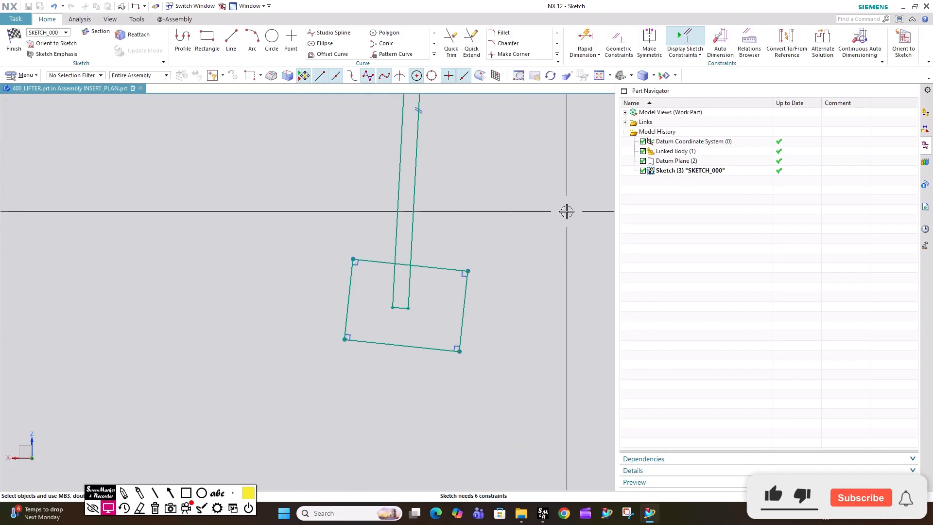
Show the MASTER_CORE component as a reference behind the sketch.
{"action": "left_click", "coordinate": [924, 113]}
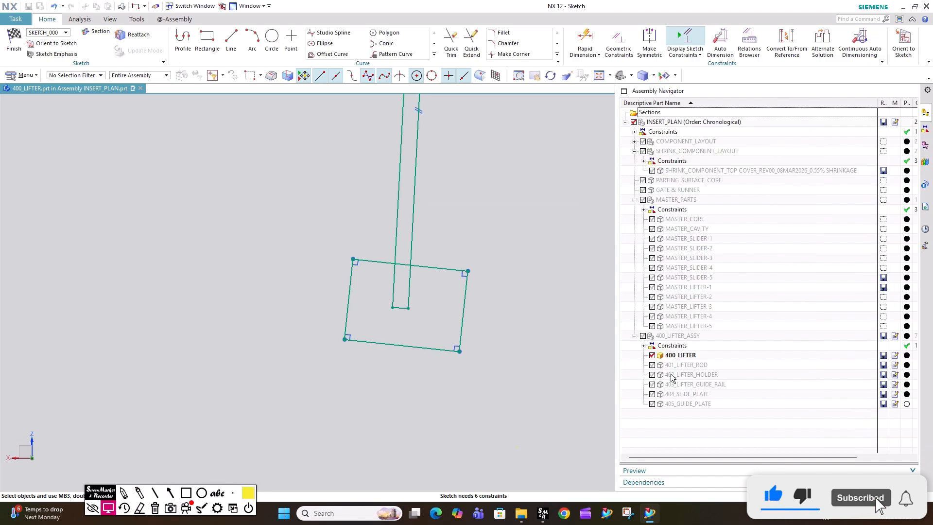
{"action": "left_click", "coordinate": [653, 219]}
{"action": "scroll", "coordinate": [315, 267], "scroll_direction": "down", "scroll_amount": 3}
{"action": "scroll", "coordinate": [321, 275], "scroll_direction": "up", "scroll_amount": 2}
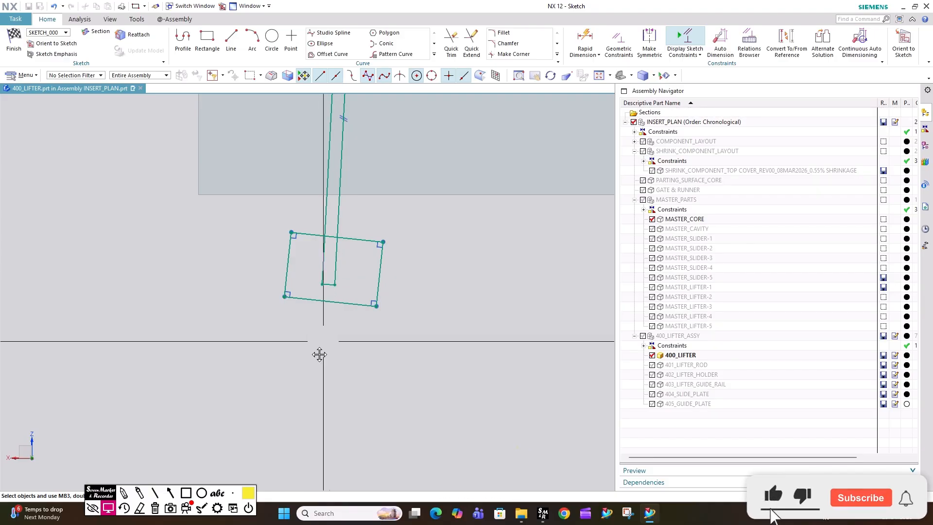
Stretch the rectangle by moving its bottom edge farther down and placing its top edge slightly above the rod profile's bottom end.
{"action": "left_click_drag", "start_coordinate": [327, 327], "coordinate": [310, 389]}
{"action": "left_click_drag", "start_coordinate": [357, 275], "coordinate": [354, 329]}
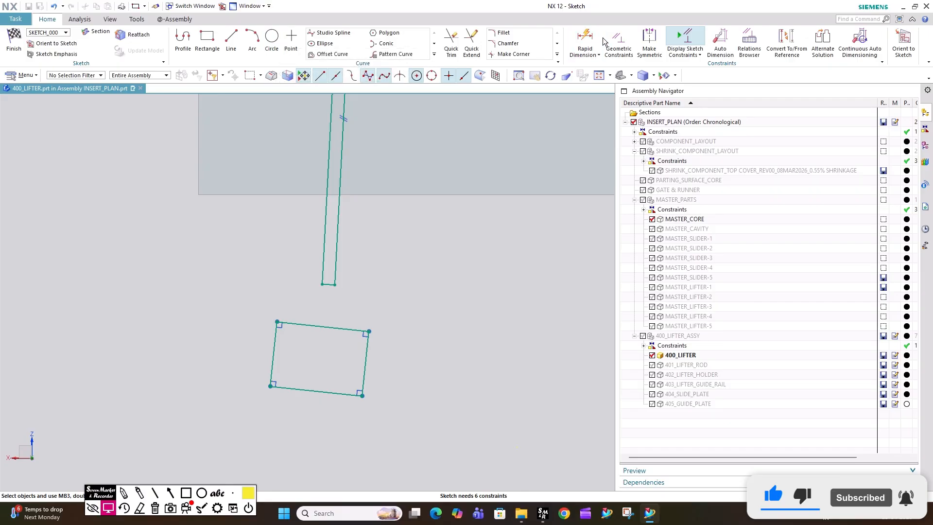
{"action": "left_click", "coordinate": [617, 42]}
{"action": "key", "text": "Escape"}
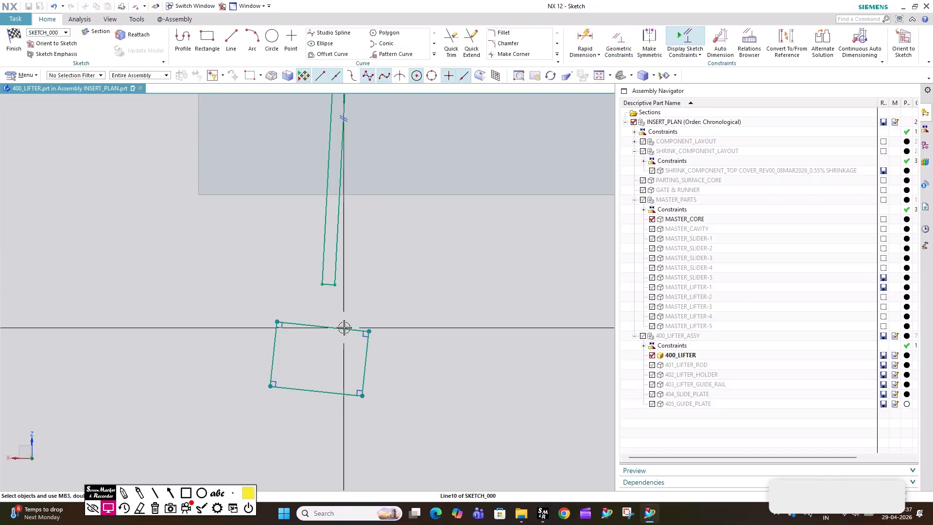
{"action": "left_click_drag", "start_coordinate": [344, 328], "coordinate": [349, 271]}
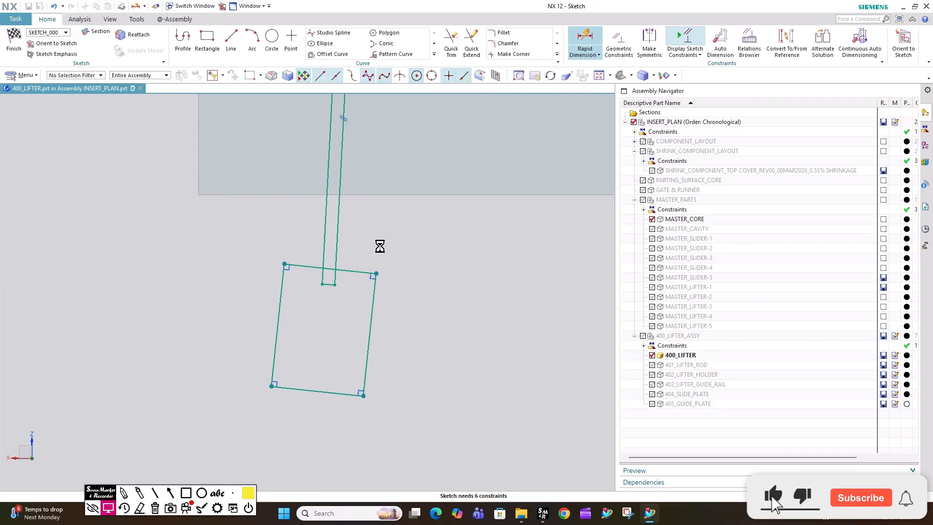
Constrain the rectangle's long side parallel to the rod profile's long side.
{"action": "left_click", "coordinate": [619, 41]}
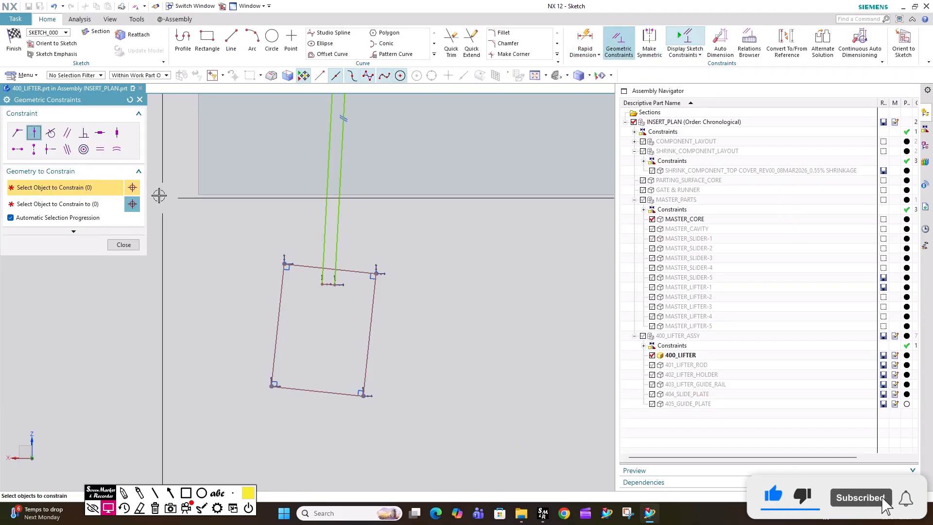
{"action": "left_click", "coordinate": [67, 136]}
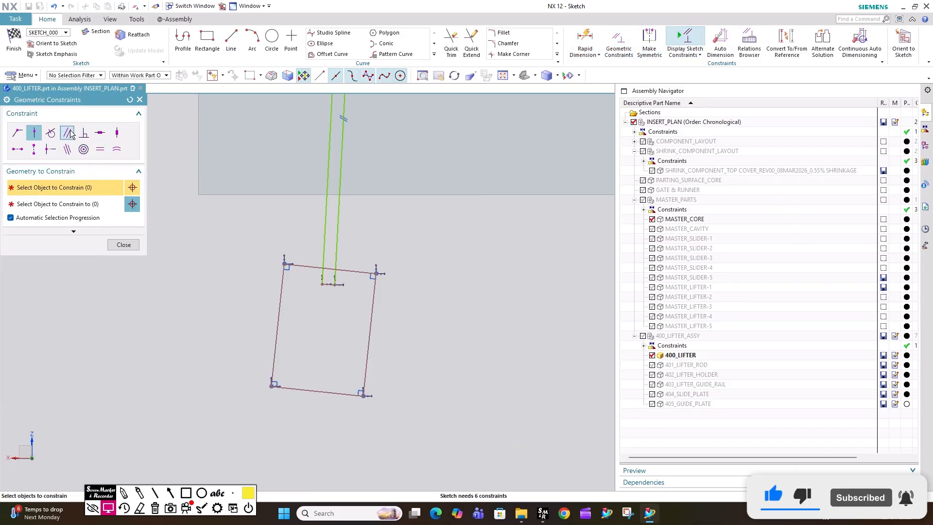
{"action": "left_click", "coordinate": [283, 292]}
{"action": "left_click", "coordinate": [325, 241]}
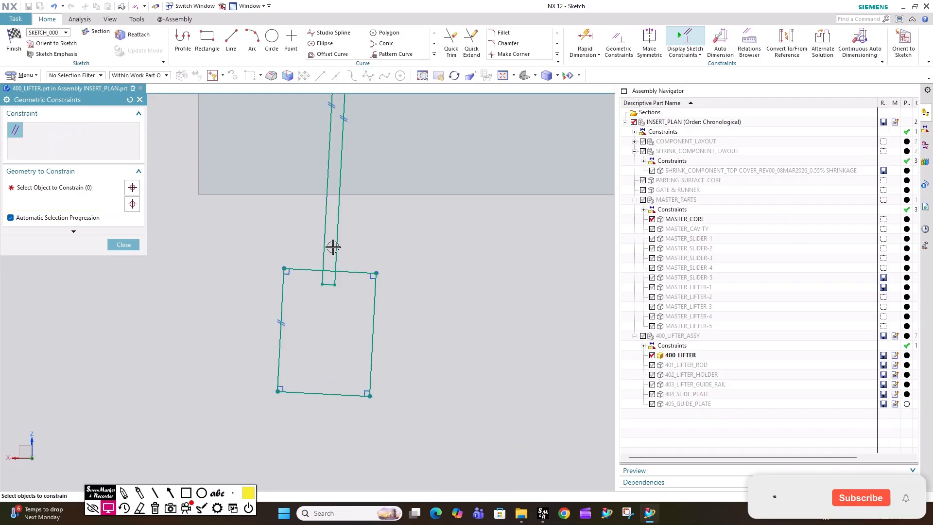
Dimension the rectangle's top edge from the rod profile's bottom end and set the distance to 8 mm.
{"action": "left_click", "coordinate": [583, 38]}
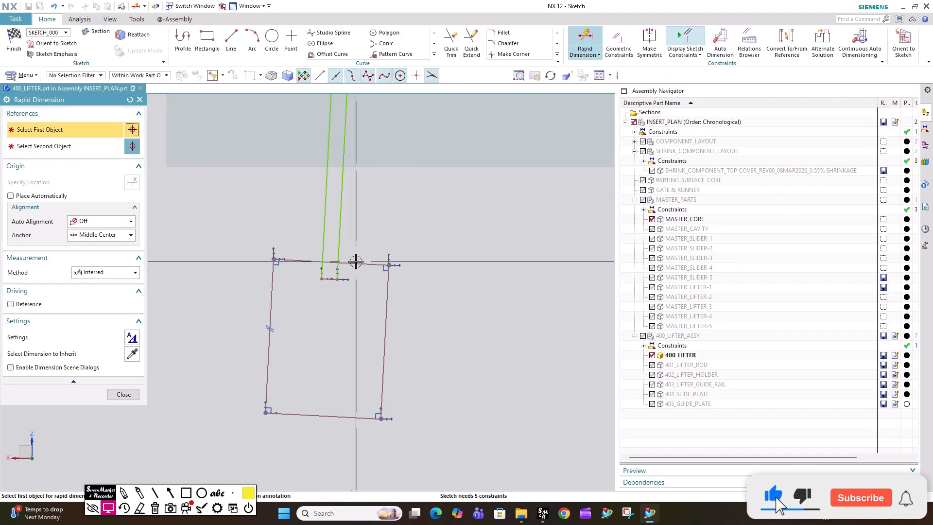
{"action": "left_click", "coordinate": [350, 263]}
{"action": "left_click", "coordinate": [339, 279]}
{"action": "left_click", "coordinate": [360, 293]}
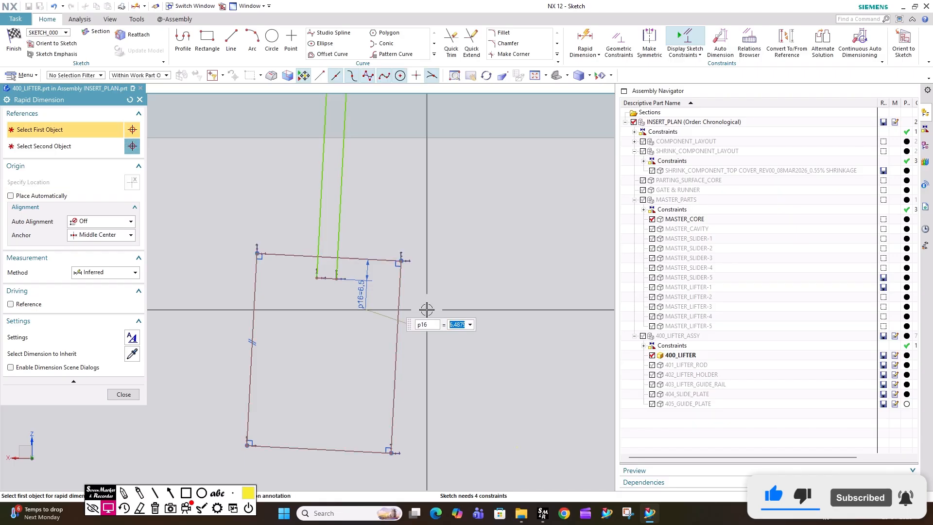
{"action": "type", "text": "8"}
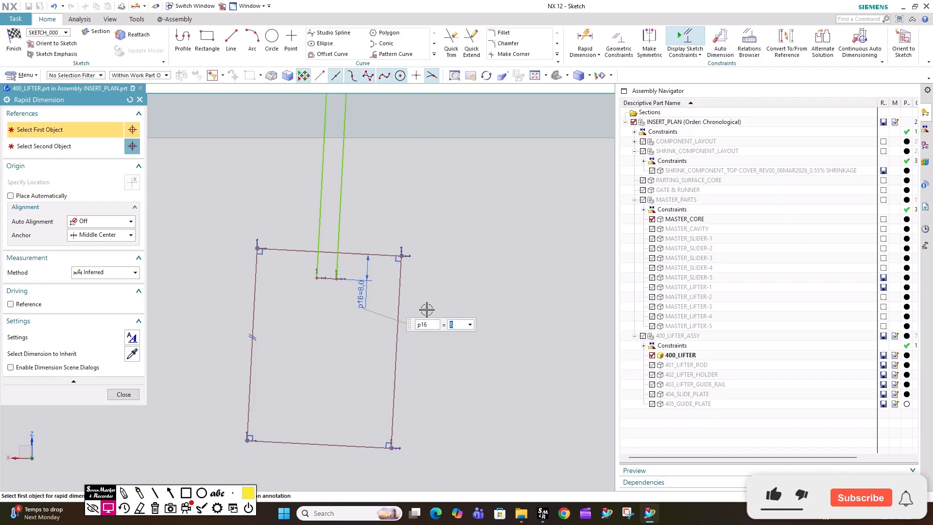
{"action": "key", "text": "Escape"}
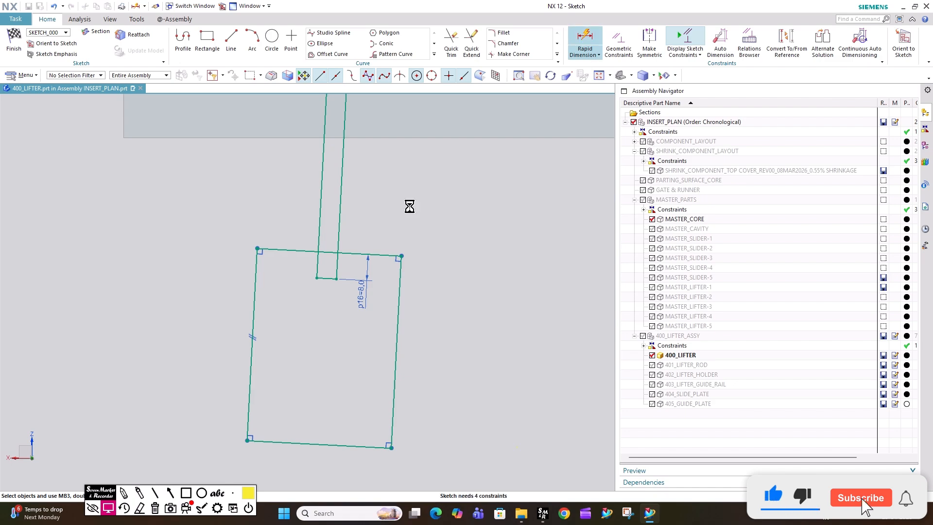
Dimension the tilted rectangle between its top and bottom edges and set its height to 20 mm.
{"action": "left_click", "coordinate": [358, 255]}
{"action": "left_click", "coordinate": [325, 445]}
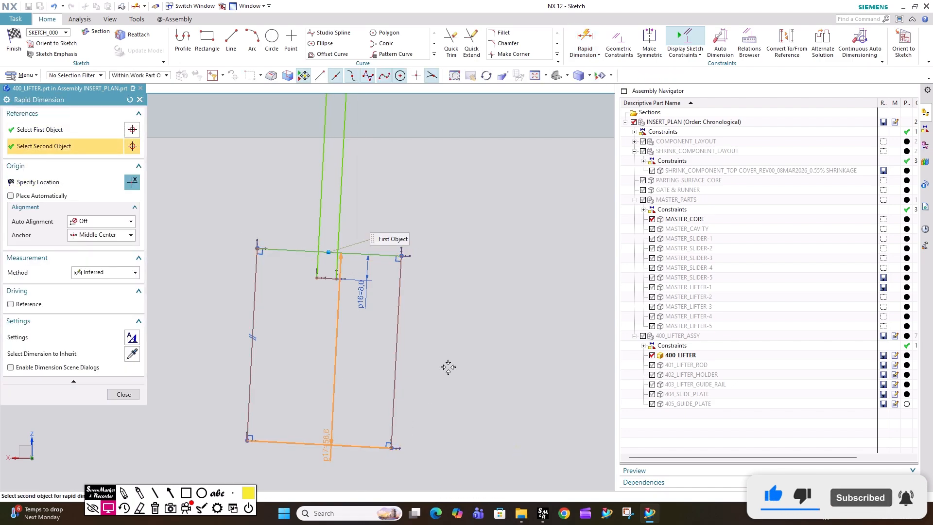
{"action": "left_click", "coordinate": [449, 376]}
{"action": "type", "text": "20"}
{"action": "key", "text": "Return"}
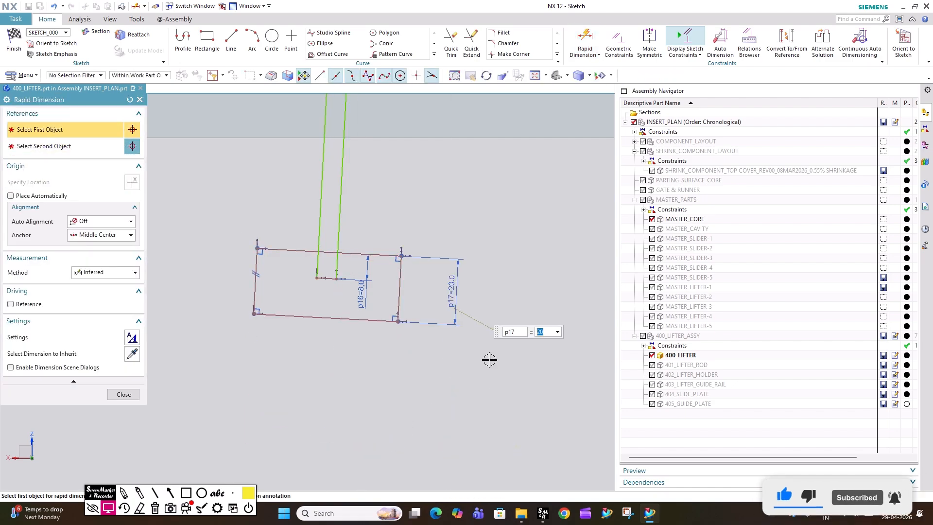
Draw a line continuing the rod profile's left side from its bottom corner and trim it at the tilted rectangle's bottom edge.
{"action": "scroll", "coordinate": [225, 275], "scroll_direction": "up", "scroll_amount": 3}
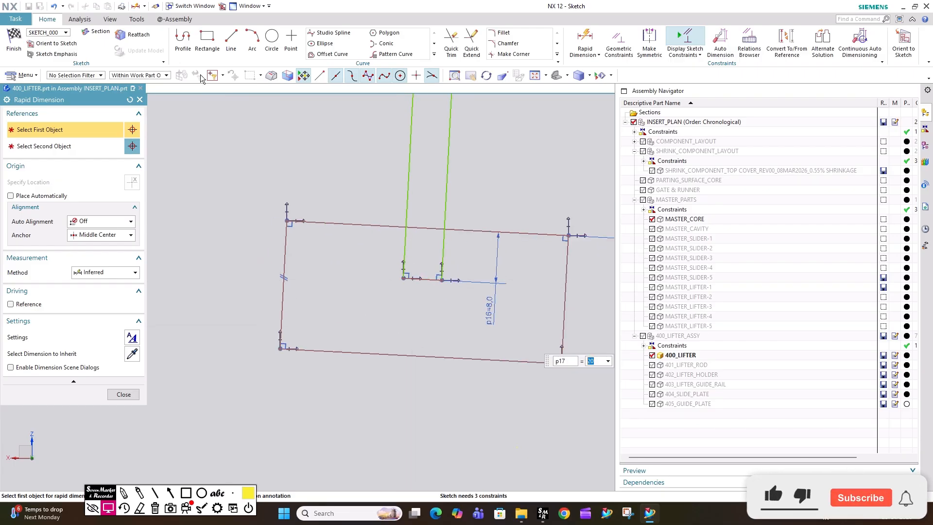
{"action": "left_click", "coordinate": [231, 35]}
{"action": "left_click", "coordinate": [403, 277]}
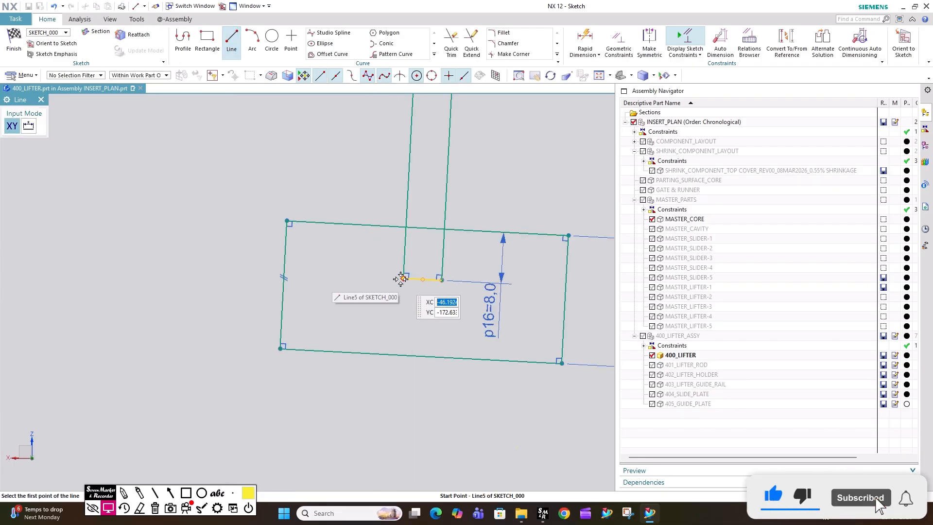
{"action": "left_click", "coordinate": [399, 379]}
{"action": "key", "text": "Escape"}
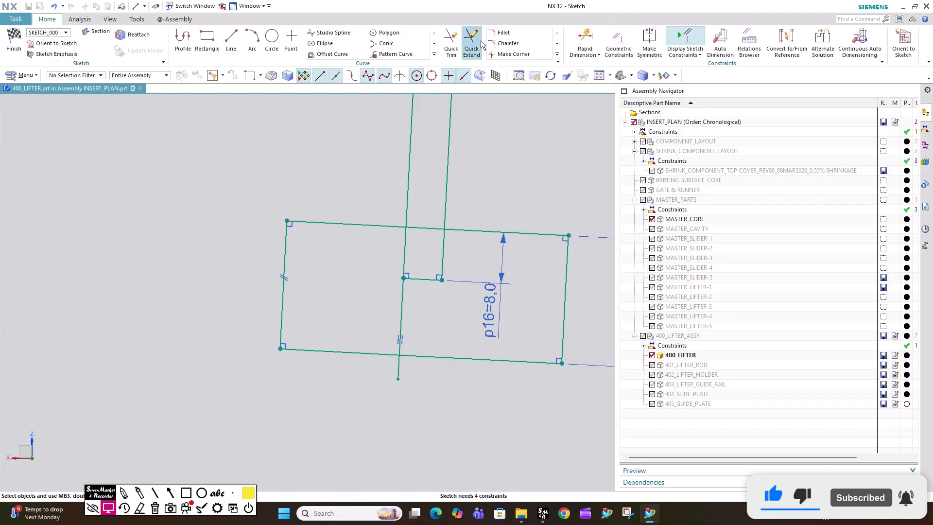
{"action": "left_click", "coordinate": [456, 39]}
{"action": "left_click", "coordinate": [397, 372]}
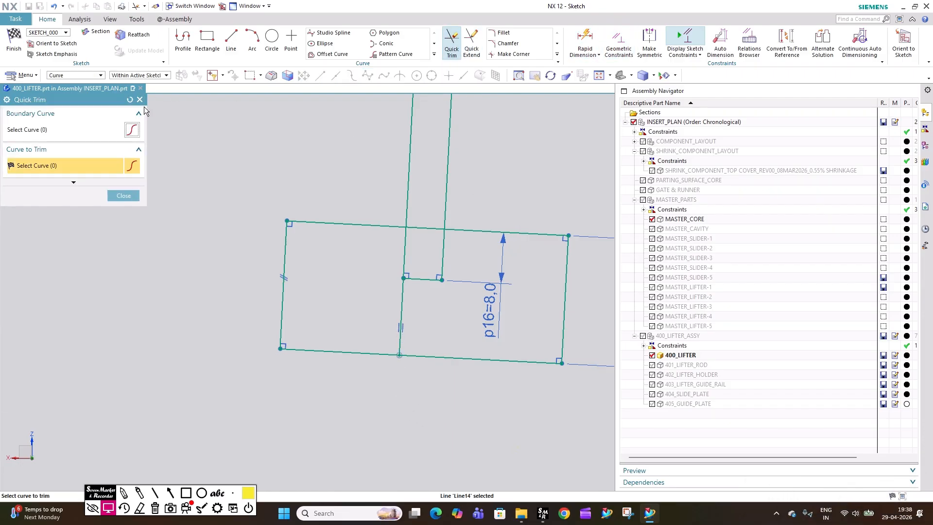
{"action": "left_click", "coordinate": [143, 98]}
Sketch a circle about 8 mm in diameter inside the tilted rectangle, beside the rod profile's bottom-left corner.
{"action": "left_click", "coordinate": [272, 38]}
{"action": "scroll", "coordinate": [395, 267], "scroll_direction": "up", "scroll_amount": 3}
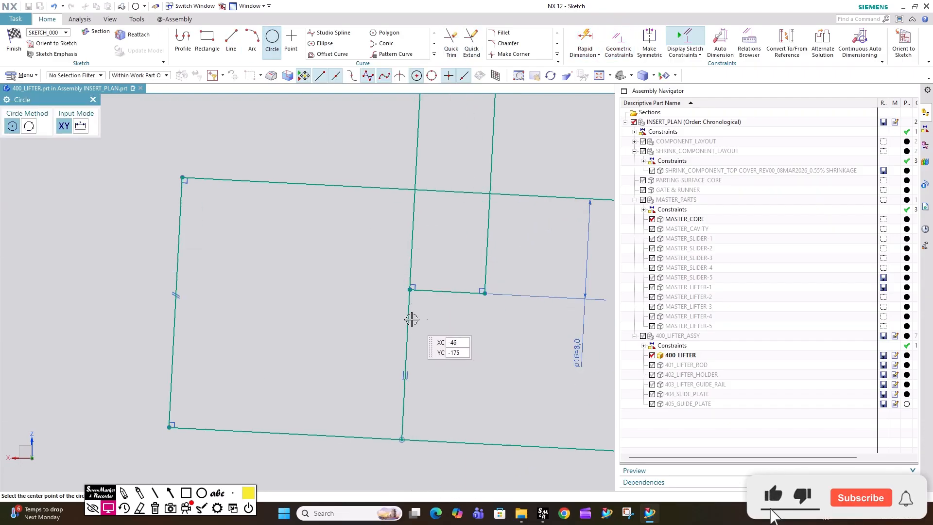
{"action": "left_click", "coordinate": [375, 314]}
{"action": "left_click", "coordinate": [360, 268]}
{"action": "key", "text": "Escape"}
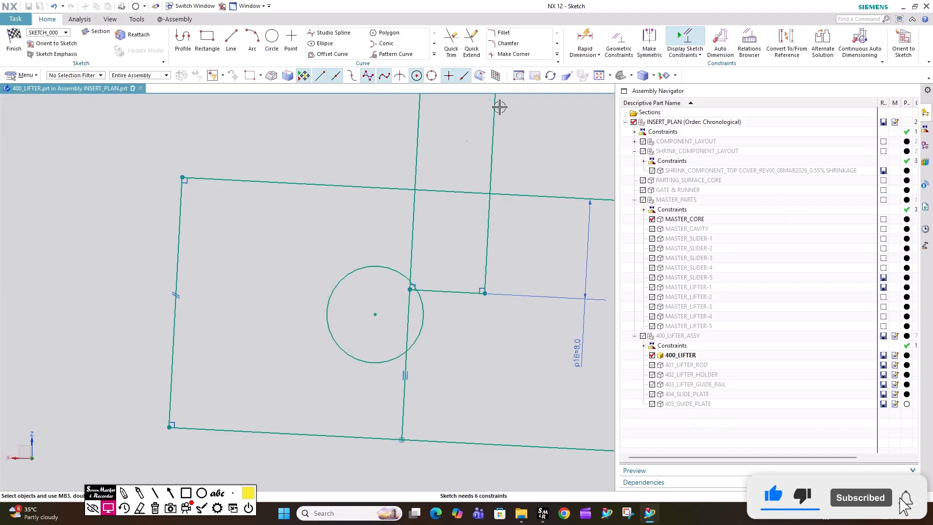
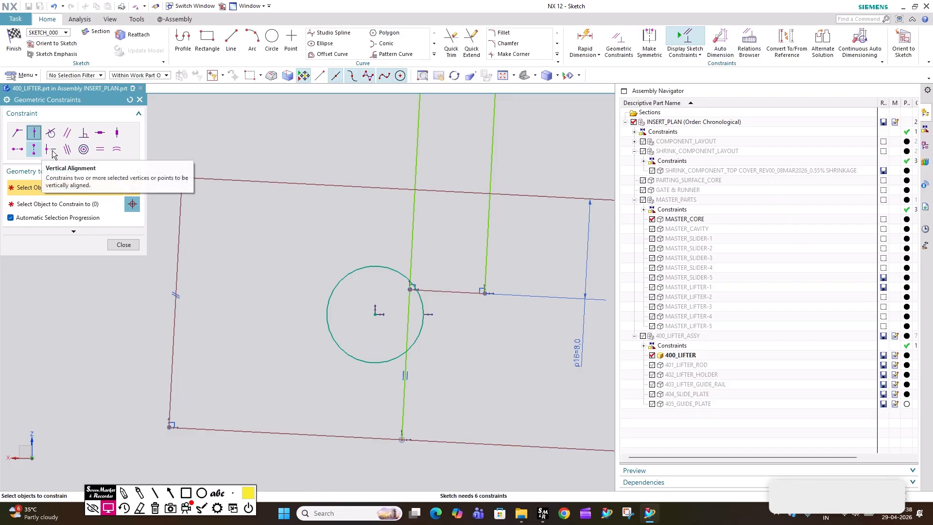
Center the circle in the tilted rectangle using midpoint constraints to its top and left edges.
{"action": "left_click", "coordinate": [50, 148]}
{"action": "left_click", "coordinate": [373, 313]}
{"action": "left_click", "coordinate": [376, 190]}
{"action": "left_click", "coordinate": [451, 318]}
{"action": "left_click", "coordinate": [176, 308]}
{"action": "scroll", "coordinate": [318, 266], "scroll_direction": "down", "scroll_amount": 4}
Dimension the tilted rectangle's right edge from the rod profile's right side and set the distance to 6 mm.
{"action": "left_click", "coordinate": [600, 39]}
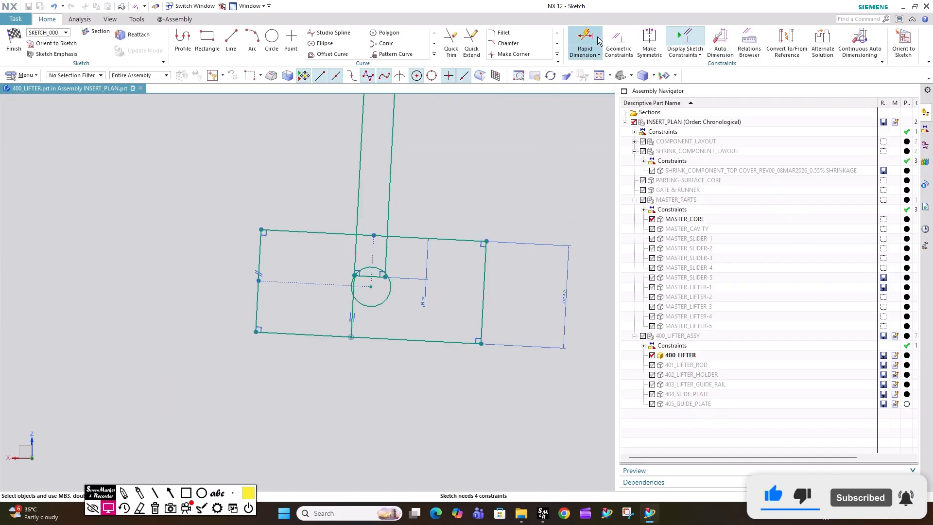
{"action": "scroll", "coordinate": [475, 249], "scroll_direction": "up", "scroll_amount": 1}
{"action": "left_click", "coordinate": [488, 276]}
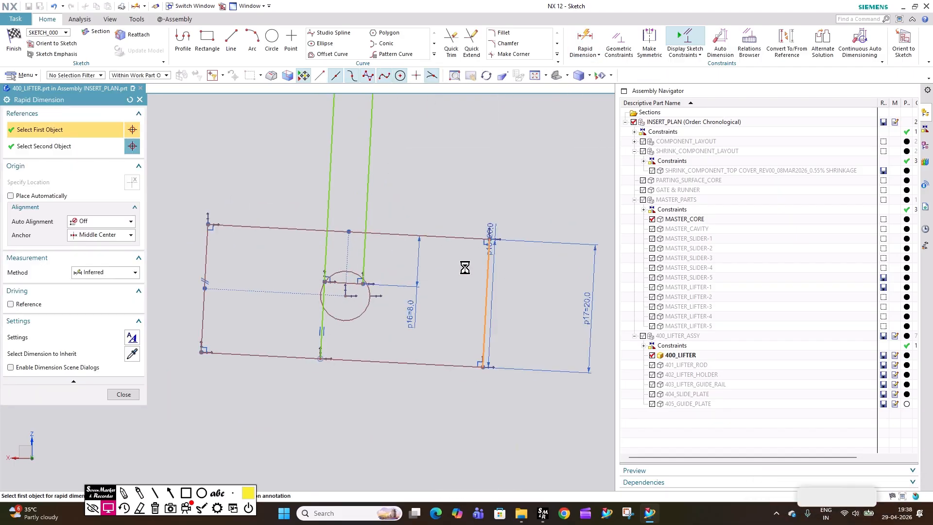
{"action": "left_click", "coordinate": [368, 250]}
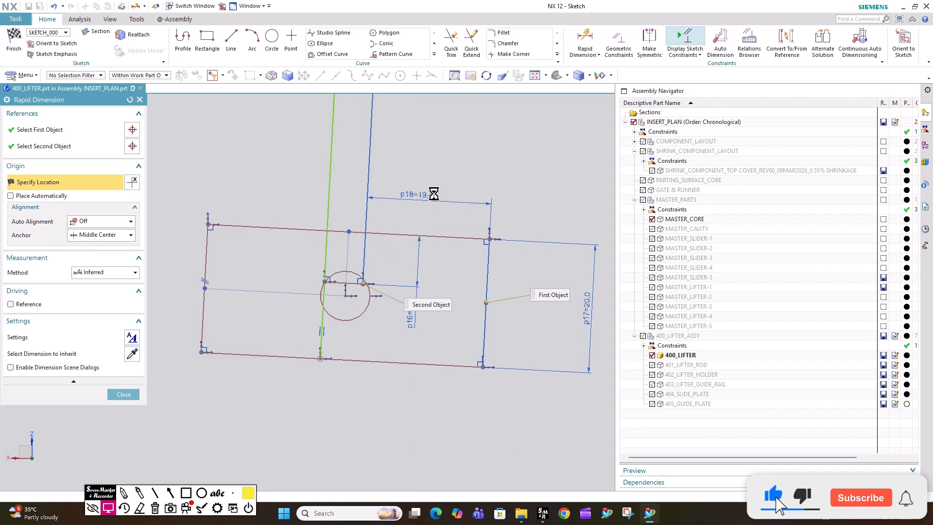
{"action": "left_click", "coordinate": [457, 190]}
{"action": "type", "text": "6"}
{"action": "key", "text": "Return"}
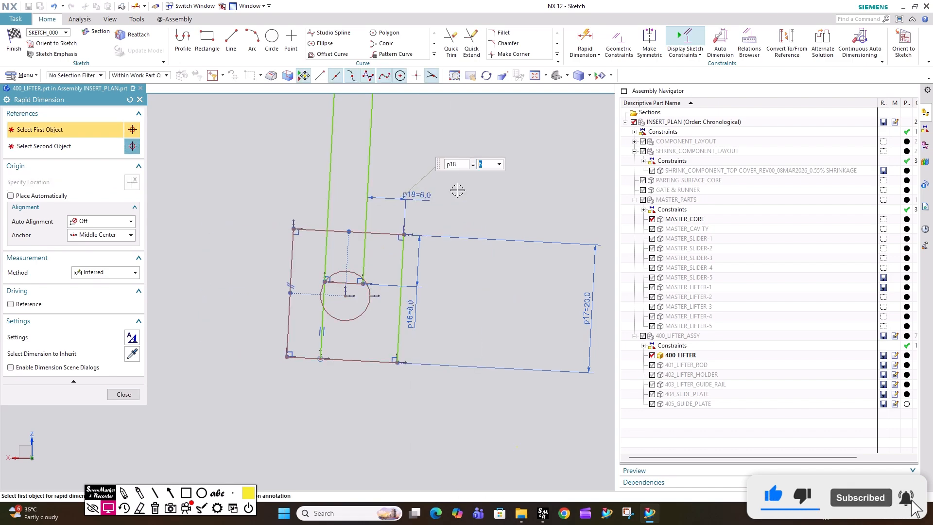
{"action": "key", "text": "Escape"}
Constrain the added line's lower endpoint to the midpoint of the tilted rectangle's bottom edge.
{"action": "left_click", "coordinate": [619, 41]}
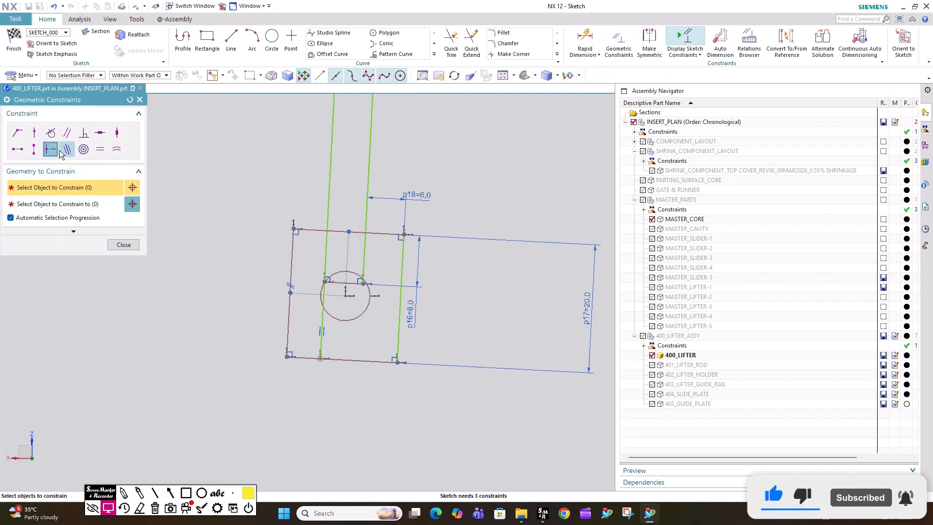
{"action": "left_click", "coordinate": [318, 356]}
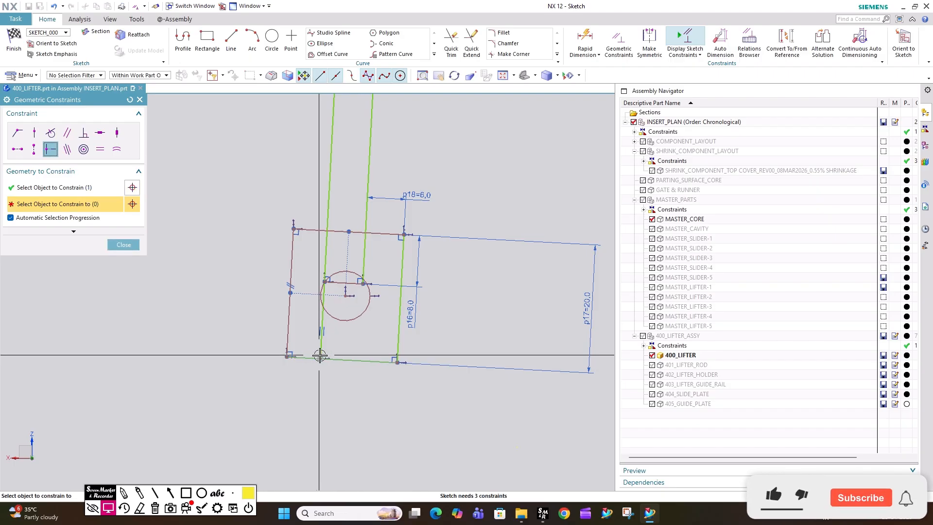
{"action": "left_click", "coordinate": [321, 358]}
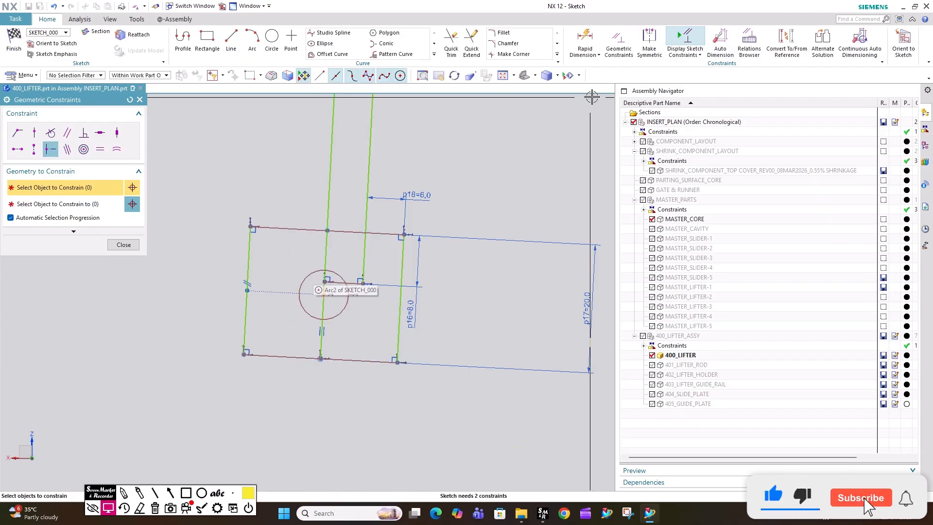
Dimension the circle inside the tilted rectangle and set its diameter to 8 mm.
{"action": "left_click", "coordinate": [585, 40]}
{"action": "left_click", "coordinate": [342, 310]}
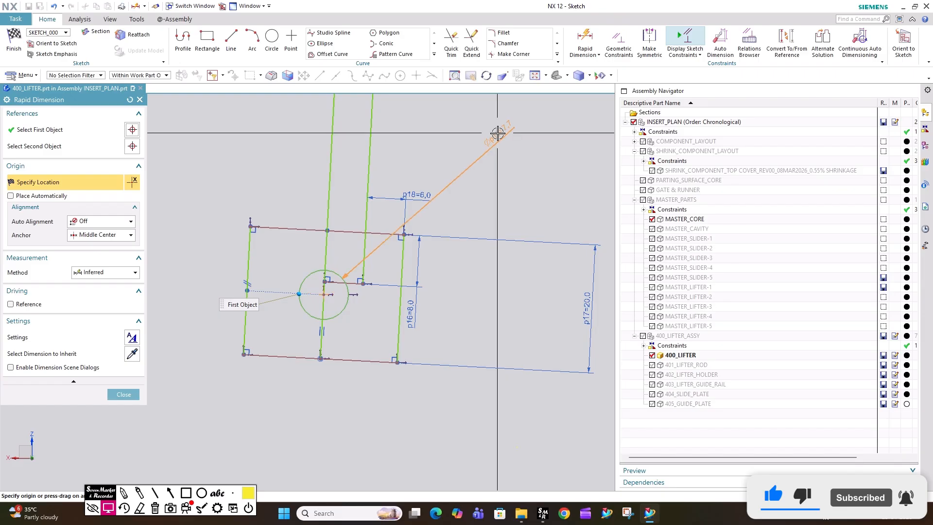
{"action": "left_click", "coordinate": [549, 140]}
{"action": "type", "text": "8"}
{"action": "key", "text": "Return"}
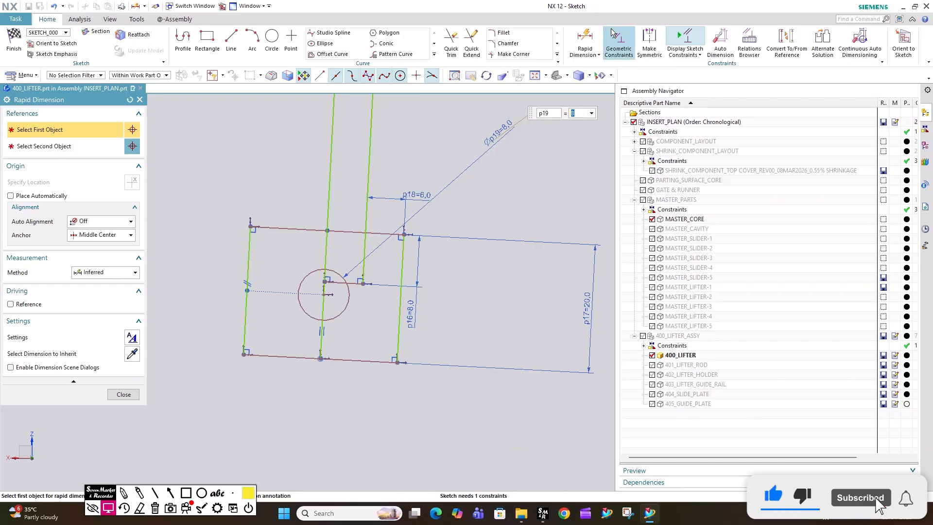
{"action": "left_click", "coordinate": [584, 43]}
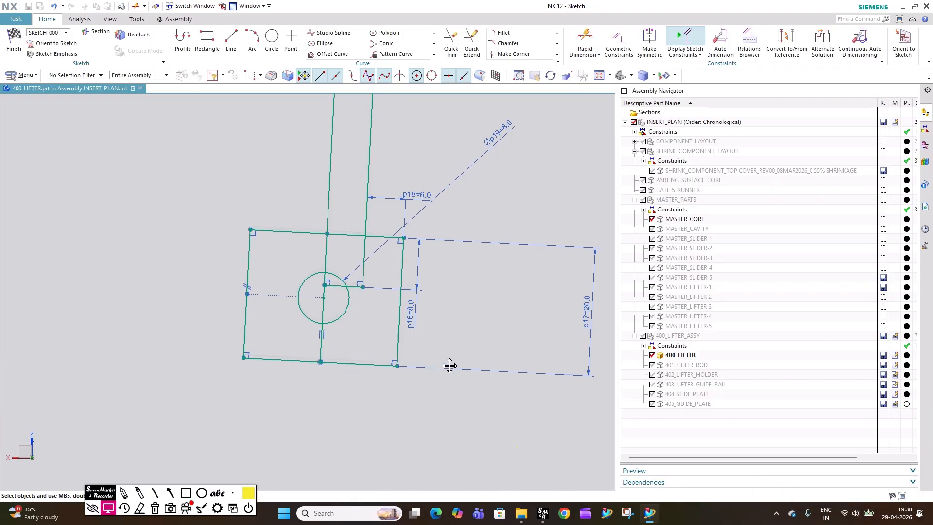
Move the tilted rectangle farther down along the rod's angle, lengthening the rod profile below the core.
{"action": "scroll", "coordinate": [395, 312], "scroll_direction": "up", "scroll_amount": 5}
{"action": "scroll", "coordinate": [410, 290], "scroll_direction": "up", "scroll_amount": 2}
{"action": "scroll", "coordinate": [396, 322], "scroll_direction": "down", "scroll_amount": 3}
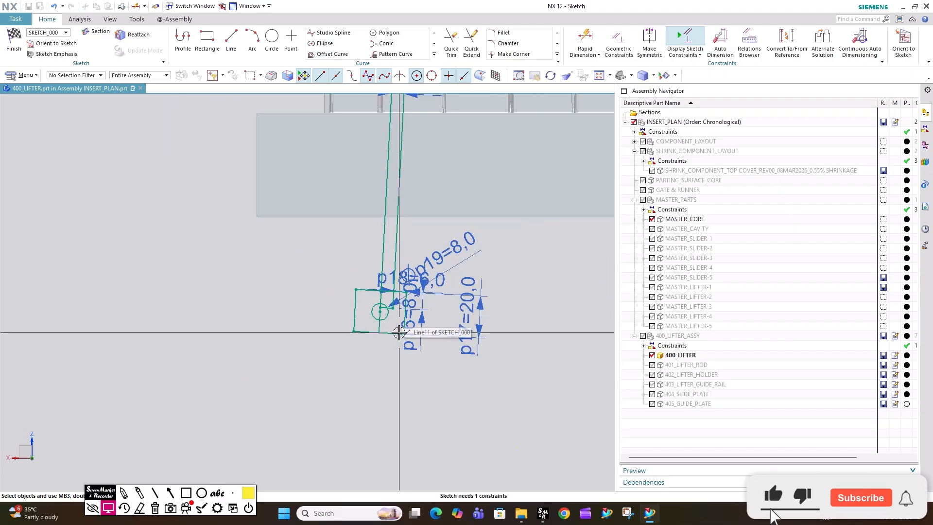
{"action": "left_click_drag", "start_coordinate": [392, 342], "coordinate": [387, 385]}
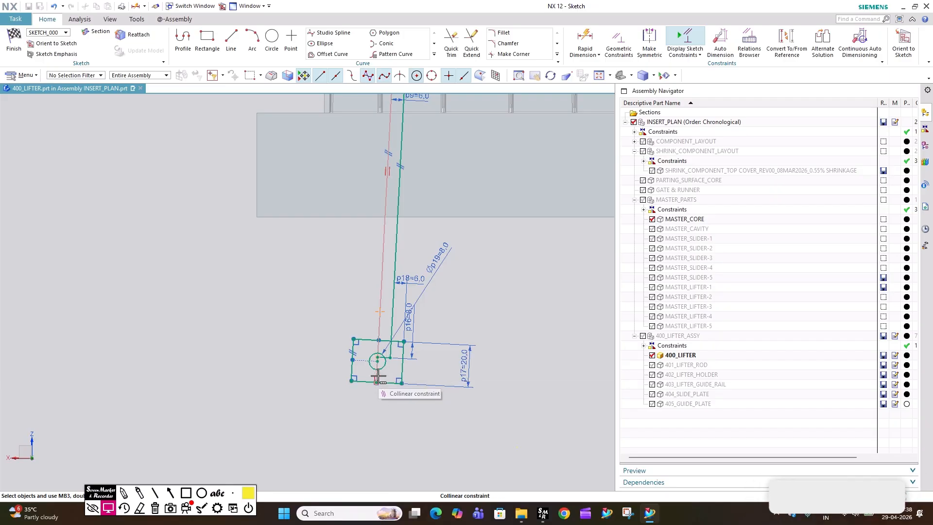
{"action": "scroll", "coordinate": [386, 370], "scroll_direction": "down", "scroll_amount": 2}
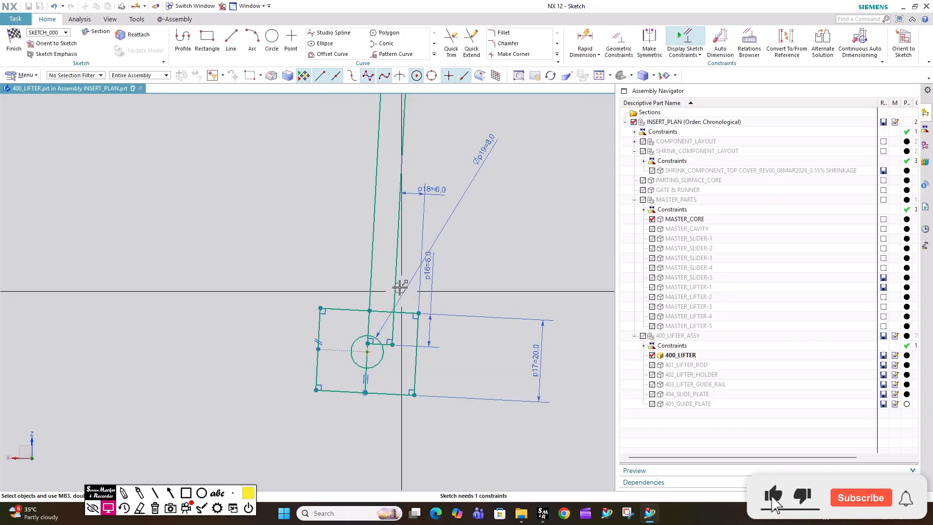
Sketch a large horizontal rectangle about 116 mm wide enclosing the tilted rectangle at the rod's bottom end.
{"action": "scroll", "coordinate": [394, 276], "scroll_direction": "up", "scroll_amount": 3}
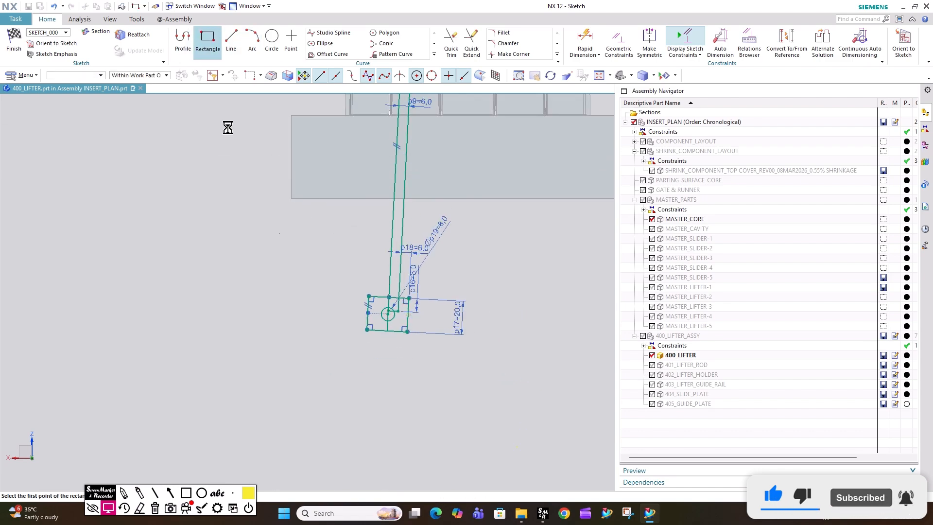
{"action": "left_click", "coordinate": [308, 283]}
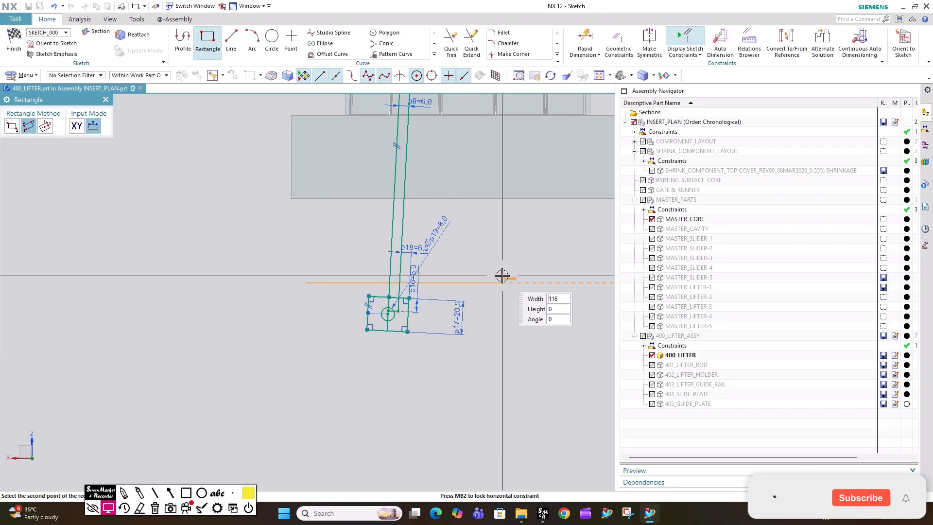
{"action": "left_click", "coordinate": [491, 371]}
{"action": "scroll", "coordinate": [492, 350], "scroll_direction": "down", "scroll_amount": 2}
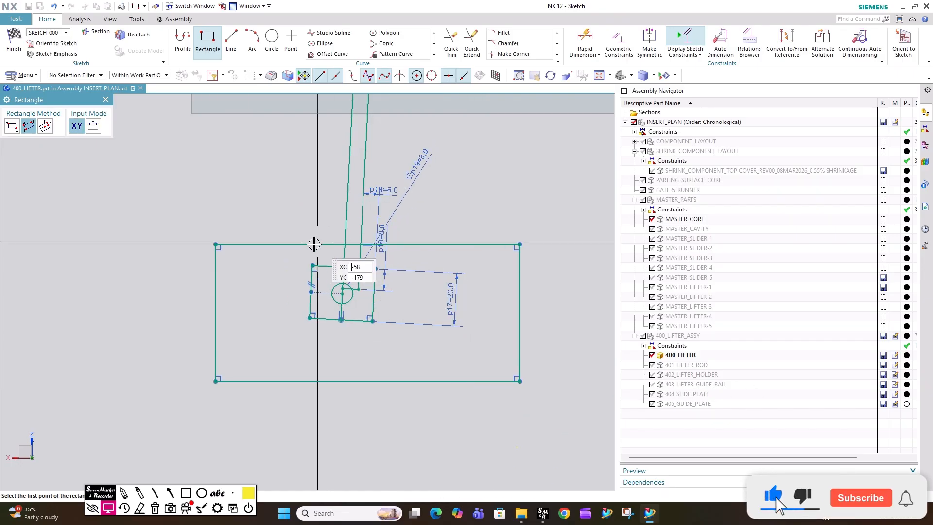
Sketch a smaller horizontal rectangle about 50 mm by 15 mm across the tilted rectangle, inside the large one.
{"action": "scroll", "coordinate": [325, 241], "scroll_direction": "down", "scroll_amount": 2}
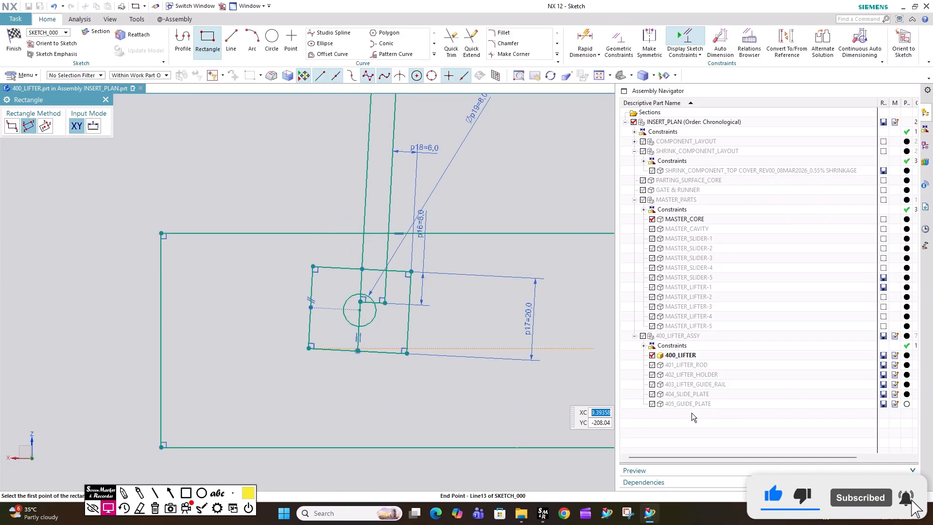
{"action": "left_click", "coordinate": [252, 279]}
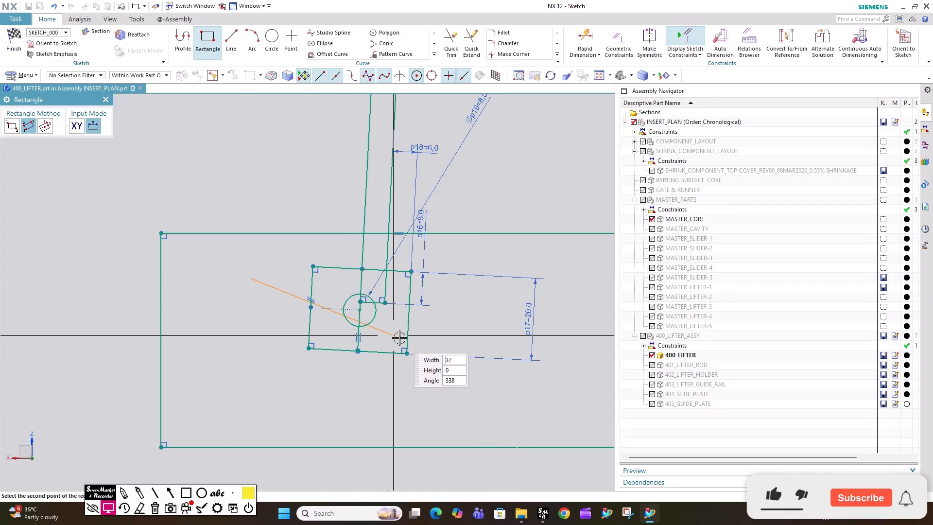
{"action": "left_click", "coordinate": [457, 279]}
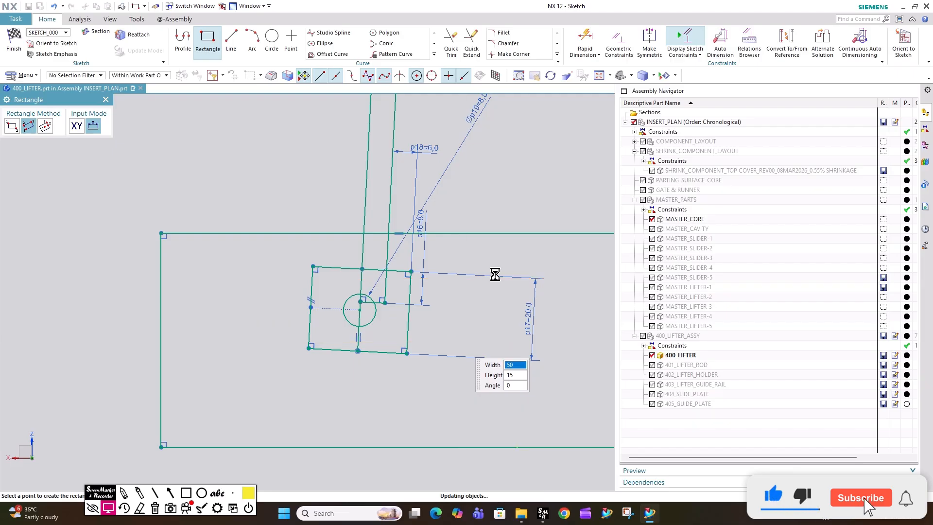
{"action": "left_click", "coordinate": [463, 319]}
{"action": "key", "text": "Escape"}
Center the smaller horizontal rectangle on the circle using midpoint constraints from its left and top edges to the circle's center.
{"action": "left_click", "coordinate": [618, 43]}
{"action": "scroll", "coordinate": [337, 334], "scroll_direction": "up", "scroll_amount": 3}
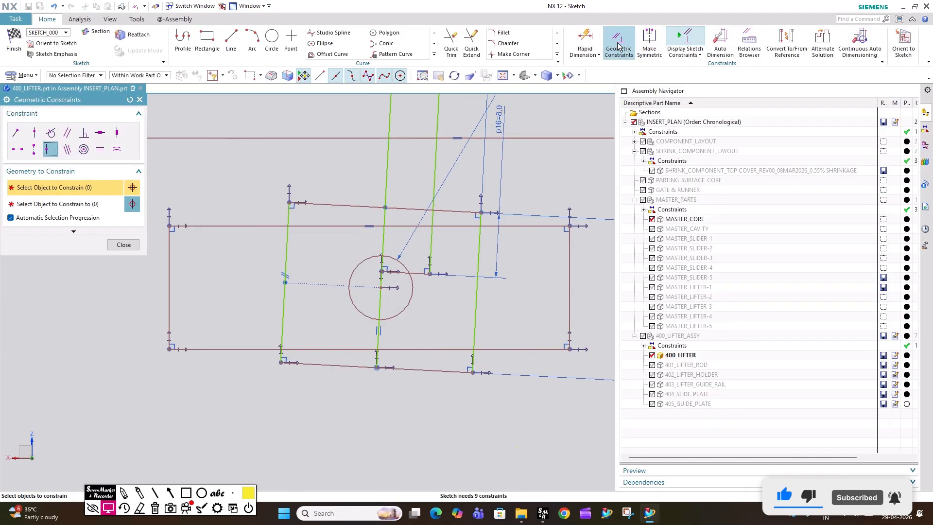
{"action": "left_click", "coordinate": [166, 288]}
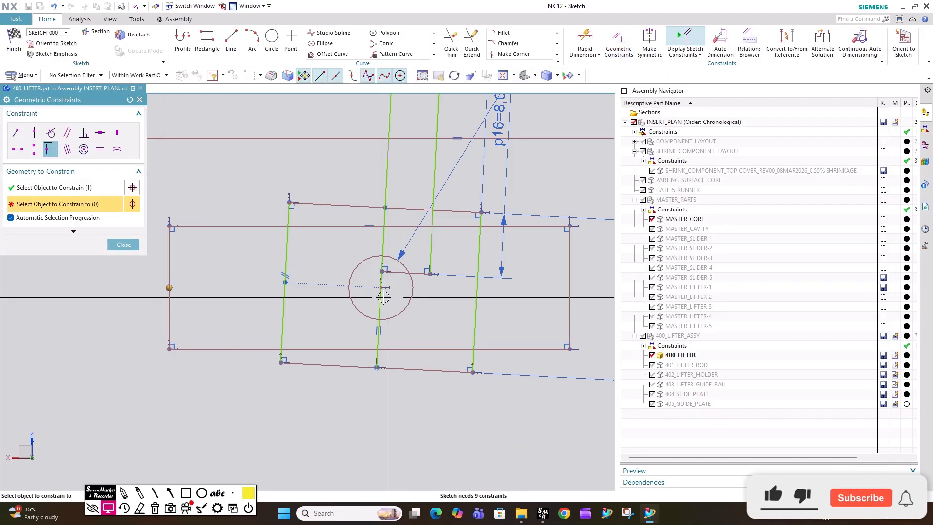
{"action": "key", "text": "Escape"}
{"action": "left_click", "coordinate": [619, 42]}
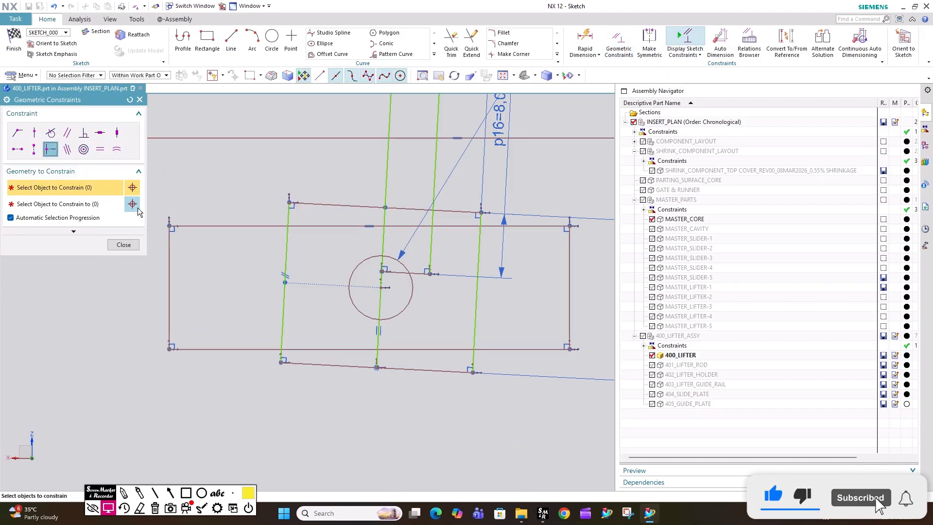
{"action": "left_click", "coordinate": [170, 241]}
{"action": "left_click", "coordinate": [374, 262]}
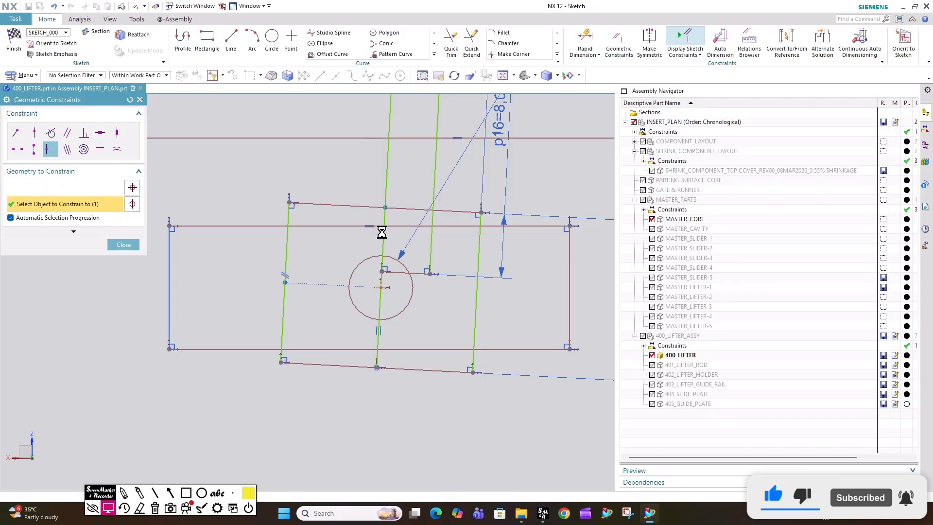
{"action": "left_click", "coordinate": [347, 225]}
{"action": "left_click", "coordinate": [380, 286]}
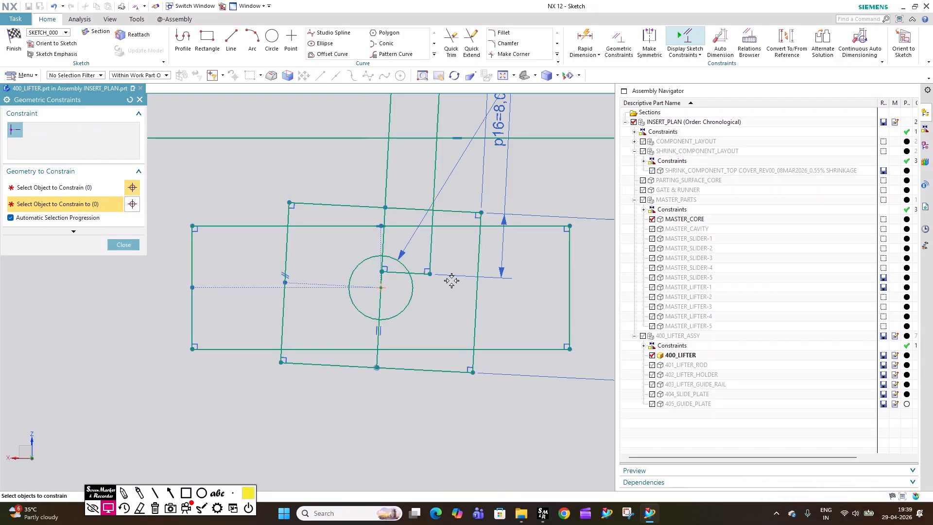
{"action": "scroll", "coordinate": [452, 279], "scroll_direction": "down", "scroll_amount": 4}
{"action": "key", "text": "Escape"}
Dimension the smaller horizontal rectangle's right edge and set its height to 20 mm.
{"action": "scroll", "coordinate": [496, 245], "scroll_direction": "up", "scroll_amount": 1}
{"action": "left_click", "coordinate": [470, 263]}
{"action": "left_click", "coordinate": [588, 44]}
{"action": "left_click", "coordinate": [466, 247]}
{"action": "left_click", "coordinate": [502, 265]}
{"action": "type", "text": "1"}
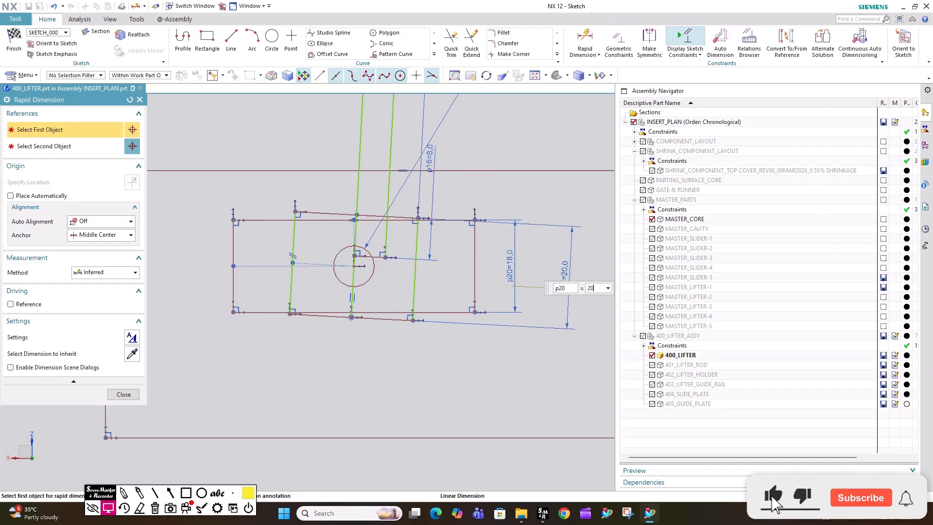
{"action": "key", "text": "Return"}
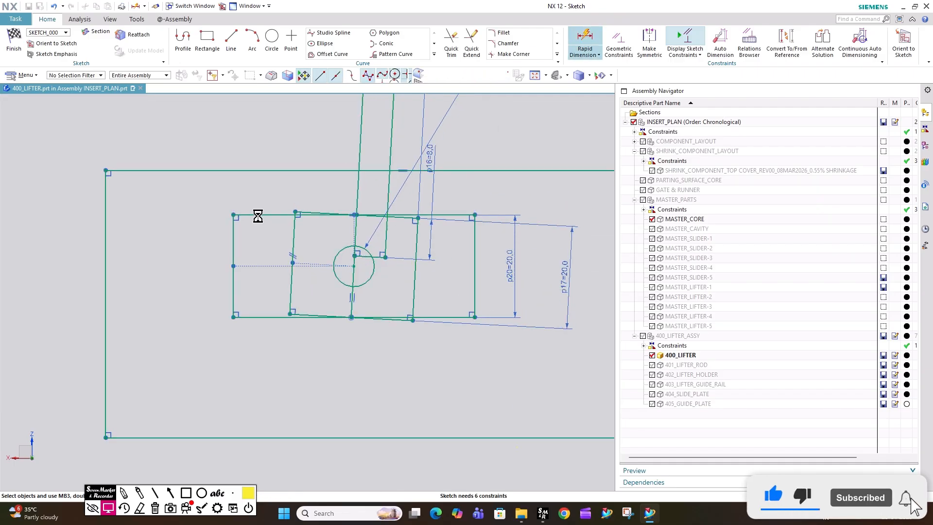
Dimension the smaller horizontal rectangle's width along its top edge and set it to 22 mm.
{"action": "left_click", "coordinate": [259, 216]}
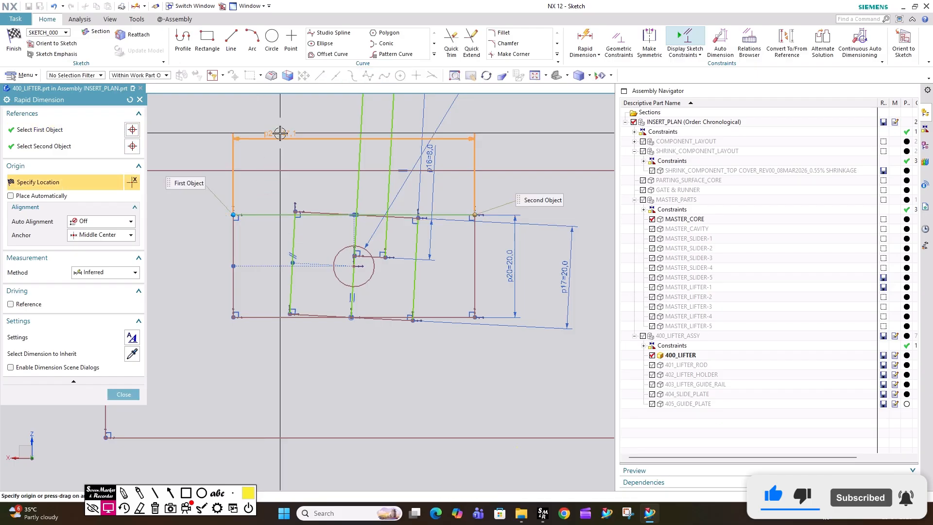
{"action": "left_click", "coordinate": [400, 159]}
{"action": "type", "text": "22"}
{"action": "key", "text": "Return"}
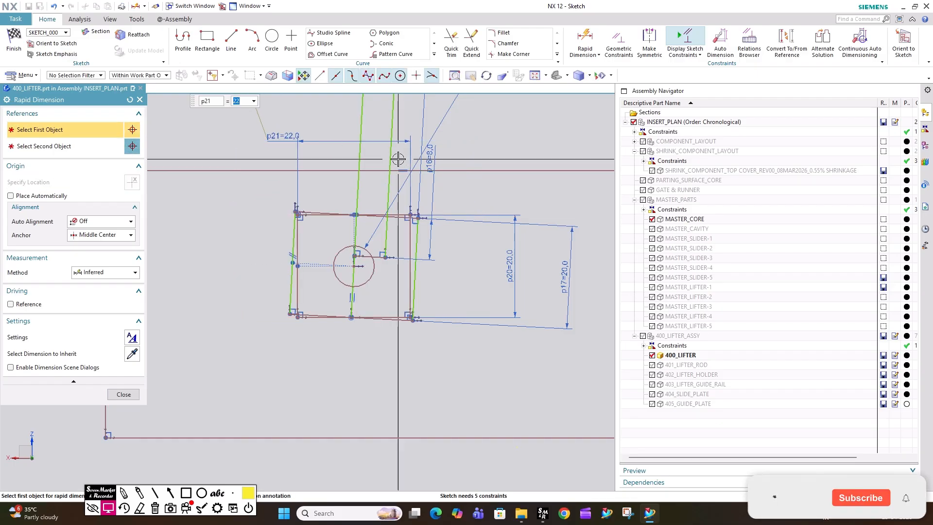
{"action": "key", "text": "Escape"}
Increase the smaller horizontal rectangle's width, trying 25 mm and settling on 26 mm.
{"action": "scroll", "coordinate": [300, 224], "scroll_direction": "up", "scroll_amount": 2}
{"action": "scroll", "coordinate": [337, 261], "scroll_direction": "down", "scroll_amount": 3}
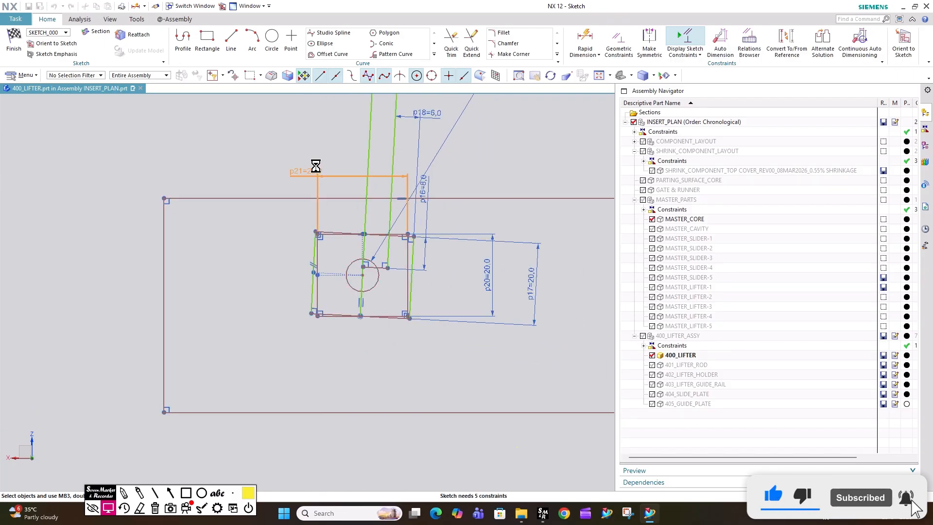
{"action": "key", "text": "Return"}
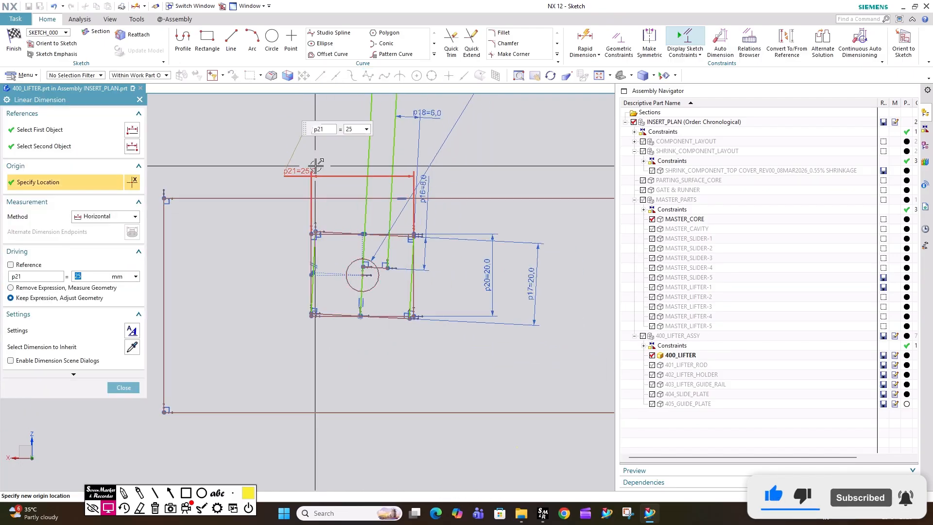
{"action": "type", "text": "26"}
{"action": "key", "text": "Return"}
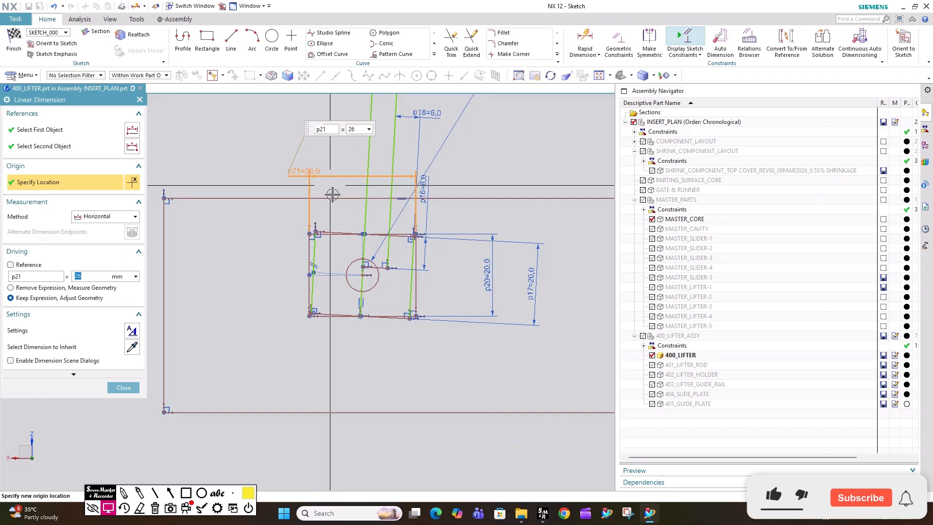
{"action": "scroll", "coordinate": [340, 261], "scroll_direction": "down", "scroll_amount": 4}
{"action": "middle_click", "coordinate": [369, 272]}
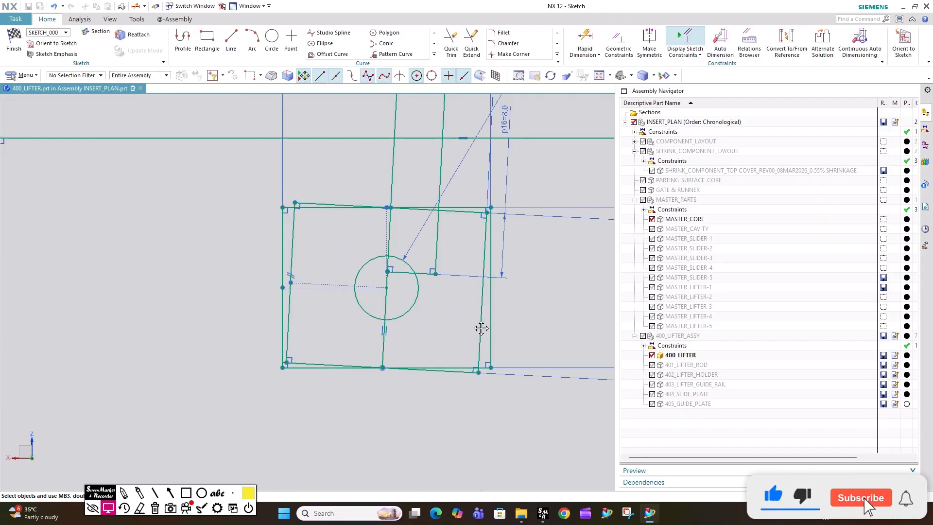
Set the tilted rectangle's height dimension to 24 mm.
{"action": "scroll", "coordinate": [502, 241], "scroll_direction": "up", "scroll_amount": 4}
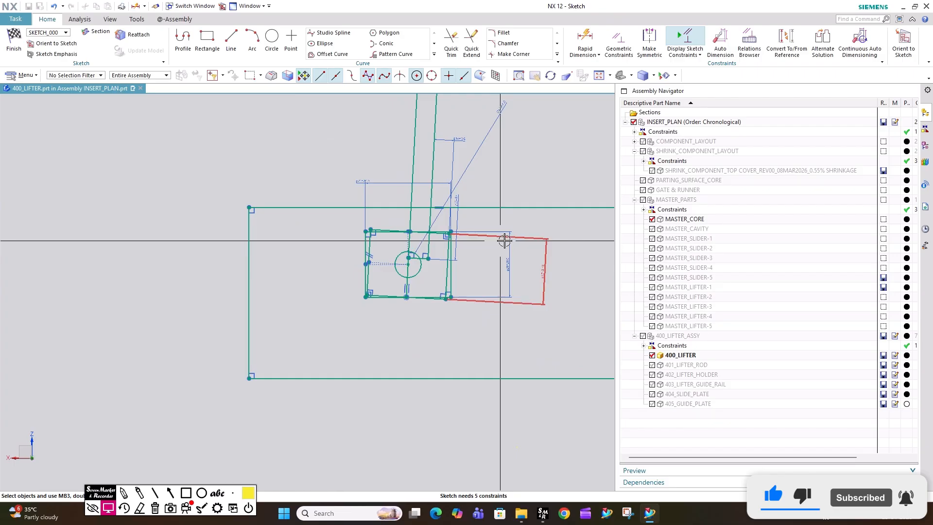
{"action": "scroll", "coordinate": [501, 241], "scroll_direction": "down", "scroll_amount": 2}
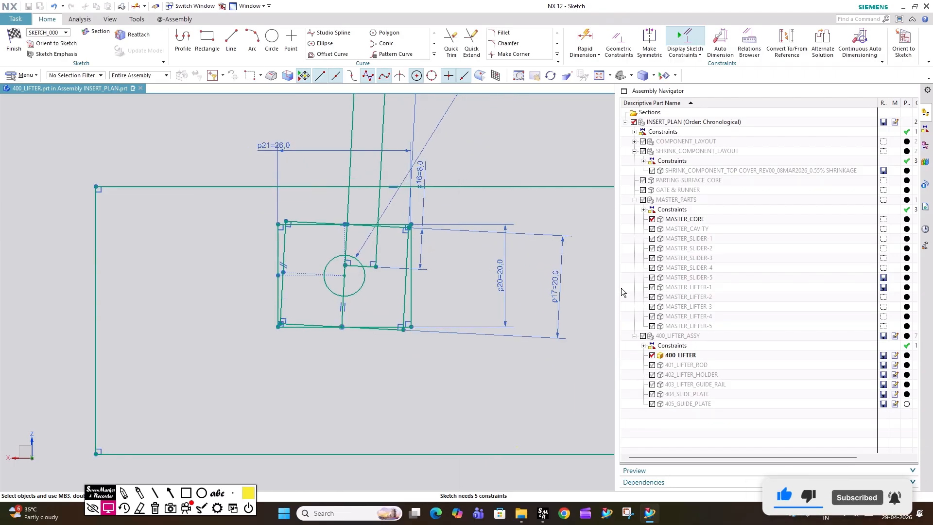
{"action": "double_click", "coordinate": [558, 290]}
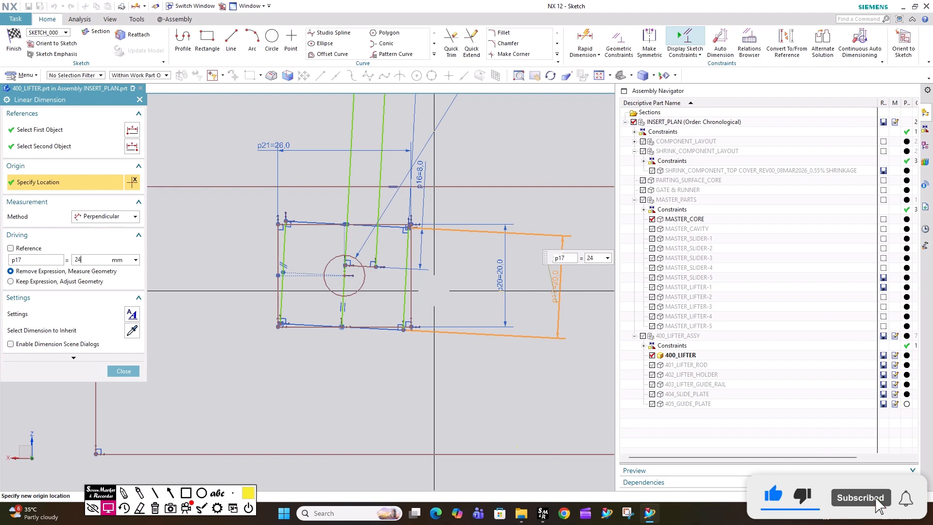
{"action": "key", "text": "Return"}
{"action": "scroll", "coordinate": [308, 305], "scroll_direction": "up", "scroll_amount": 4}
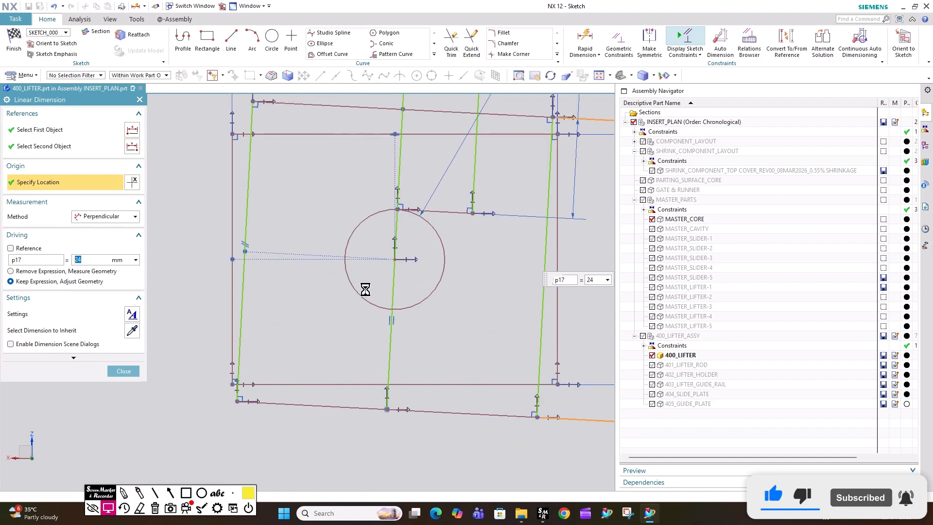
{"action": "middle_click", "coordinate": [364, 288]}
{"action": "scroll", "coordinate": [237, 310], "scroll_direction": "down", "scroll_amount": 4}
{"action": "scroll", "coordinate": [438, 285], "scroll_direction": "up", "scroll_amount": 3}
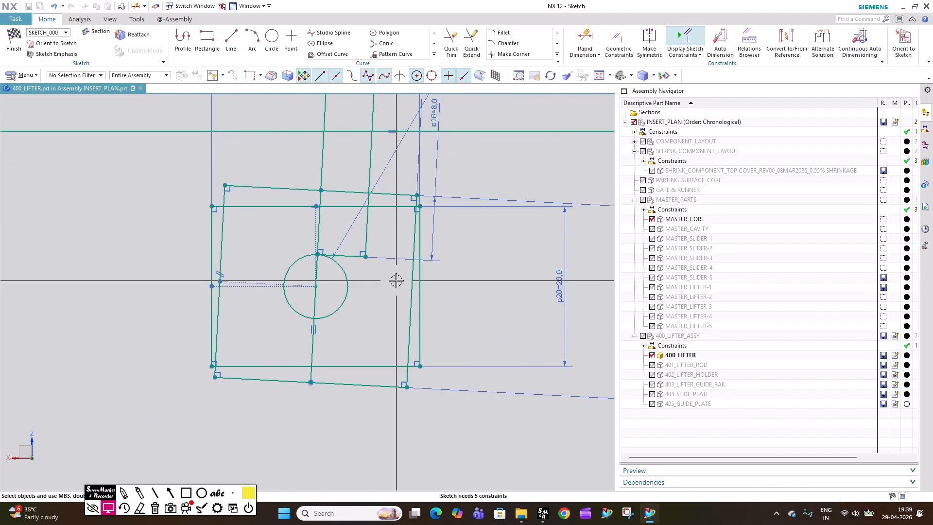
Examine the edges of the smaller horizontal rectangle and of the tilted rectangle around the circle.
{"action": "scroll", "coordinate": [459, 263], "scroll_direction": "down", "scroll_amount": 5}
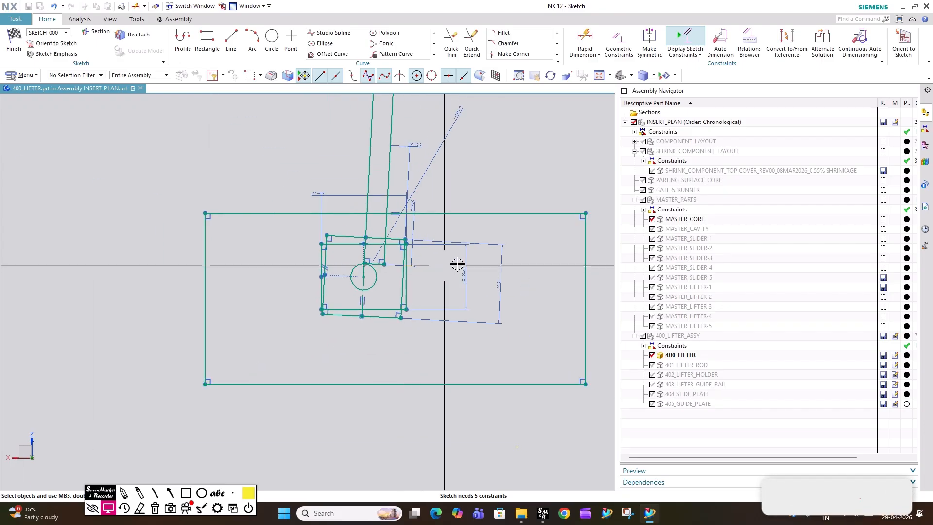
{"action": "middle_click", "coordinate": [415, 312]}
{"action": "scroll", "coordinate": [409, 311], "scroll_direction": "up", "scroll_amount": 3}
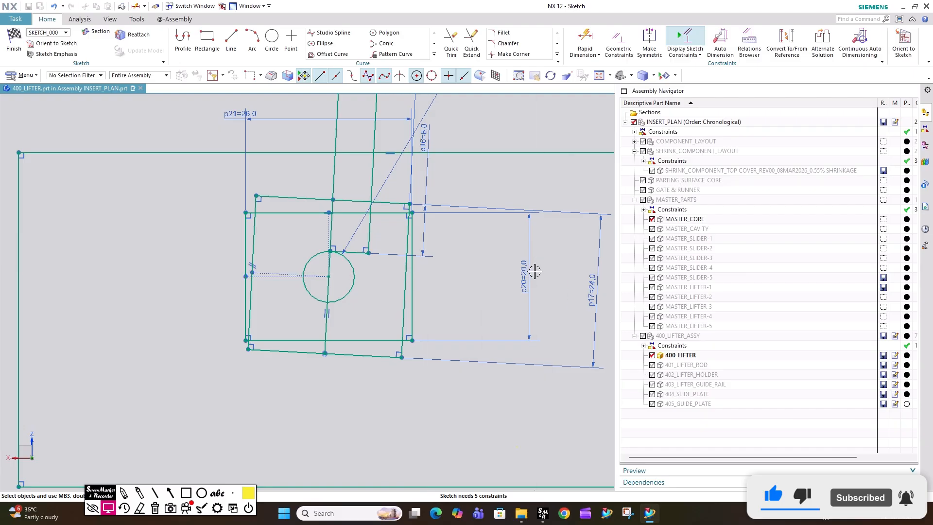
{"action": "left_click", "coordinate": [416, 293]}
{"action": "left_click", "coordinate": [386, 210]}
{"action": "left_click", "coordinate": [240, 236]}
{"action": "left_click", "coordinate": [274, 342]}
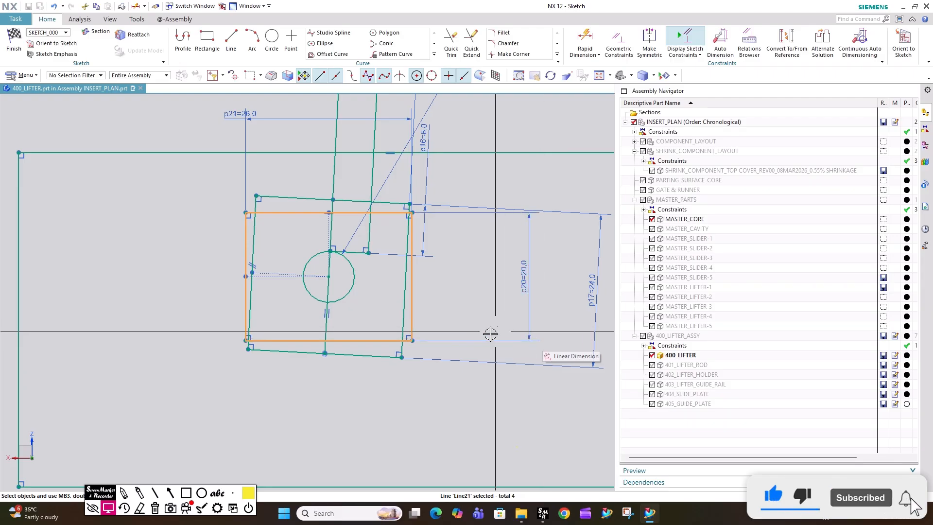
{"action": "scroll", "coordinate": [433, 340], "scroll_direction": "up", "scroll_amount": 1}
{"action": "key", "text": "Escape"}
{"action": "left_click", "coordinate": [349, 362]}
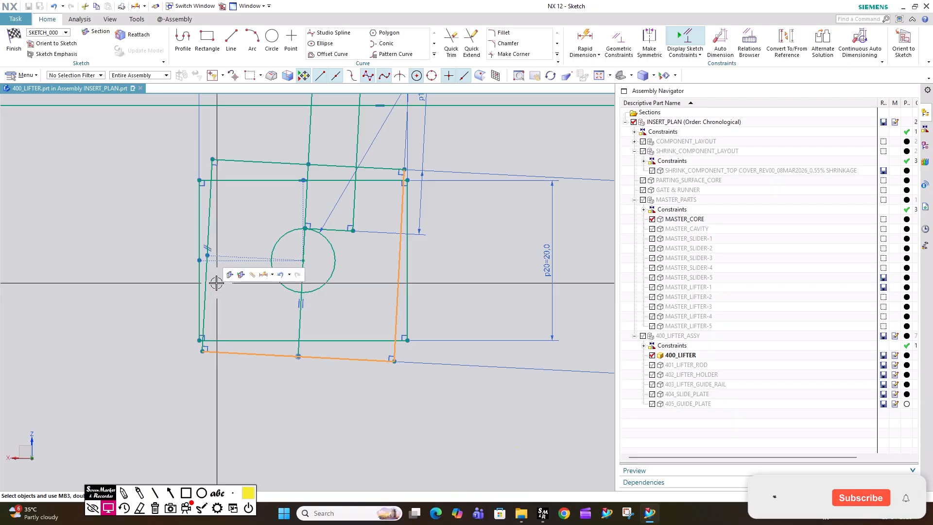
{"action": "scroll", "coordinate": [282, 264], "scroll_direction": "down", "scroll_amount": 3}
{"action": "key", "text": "Escape"}
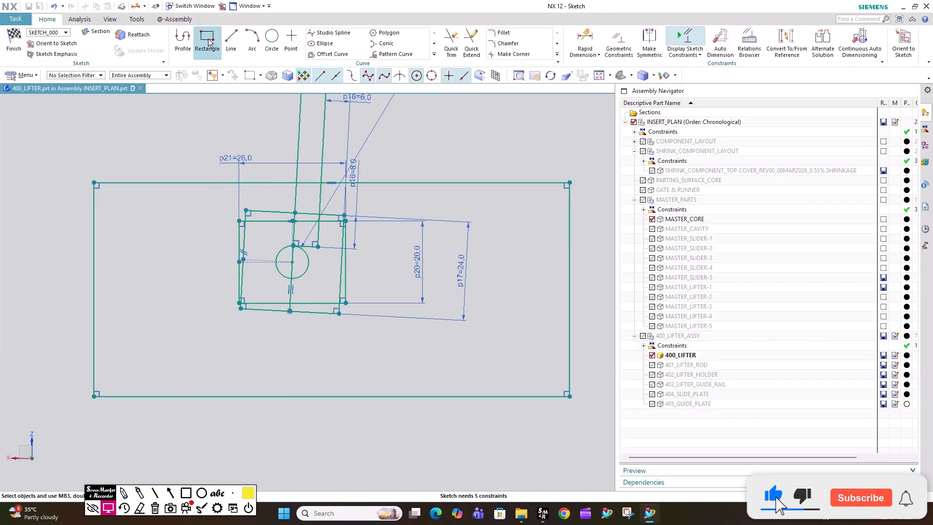
Draw four horizontal lines from the smaller horizontal rectangle's corners outward past the large rectangle's left and right edges.
{"action": "left_click", "coordinate": [239, 221]}
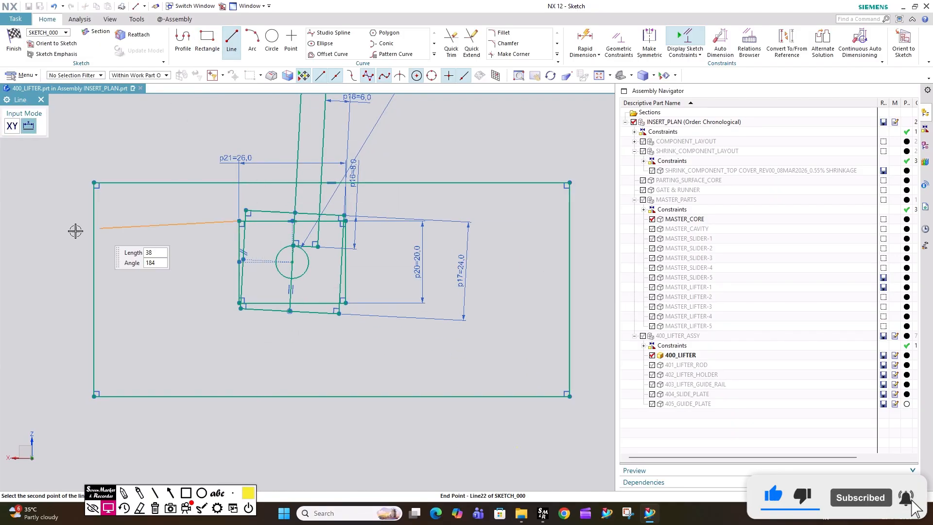
{"action": "left_click", "coordinate": [10, 224]}
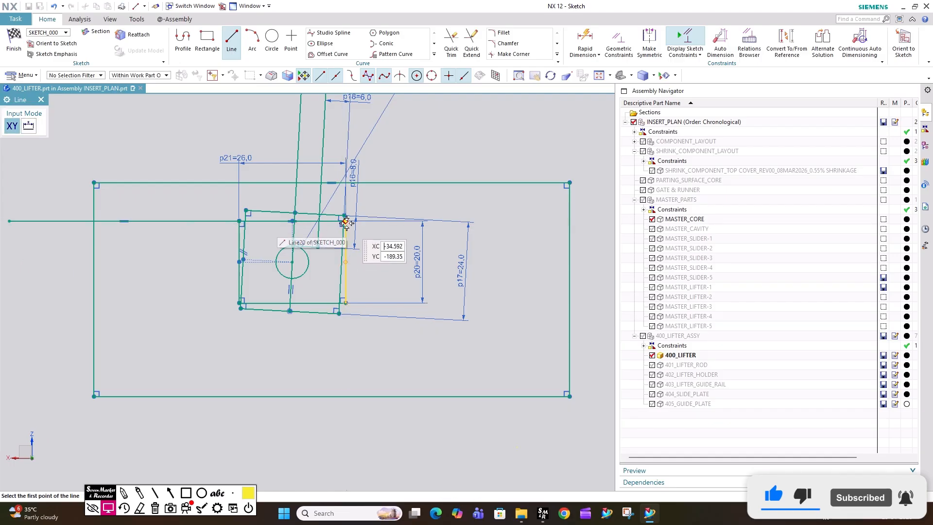
{"action": "left_click", "coordinate": [346, 222]}
{"action": "left_click", "coordinate": [595, 221]}
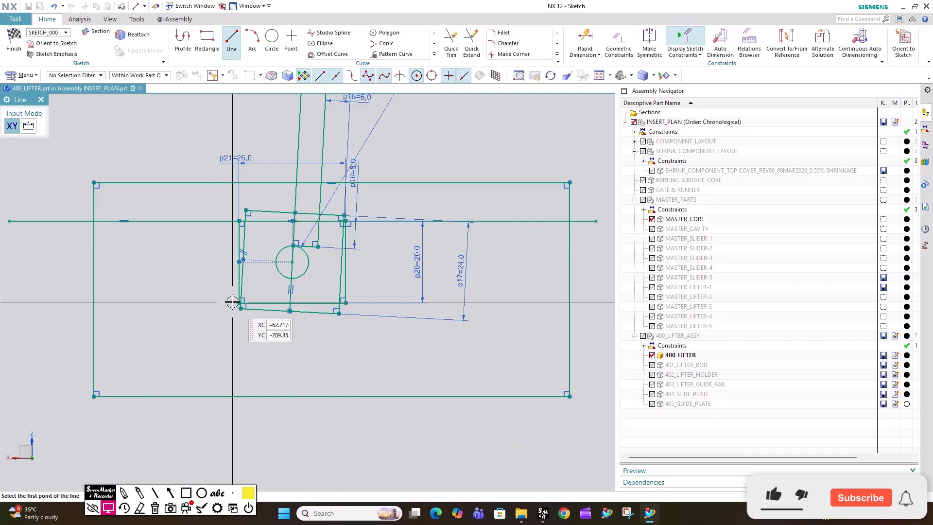
{"action": "left_click", "coordinate": [239, 302]}
{"action": "left_click", "coordinate": [56, 301]}
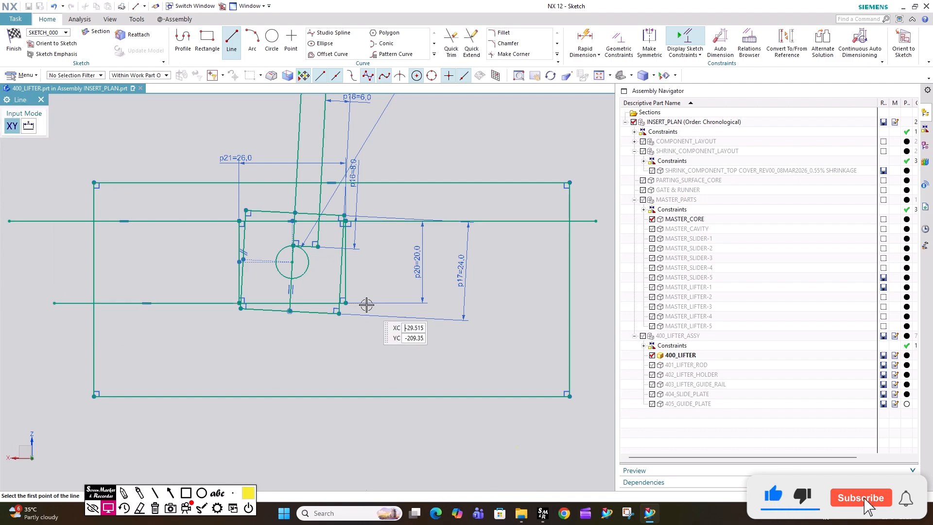
{"action": "left_click", "coordinate": [345, 303]}
{"action": "scroll", "coordinate": [344, 306], "scroll_direction": "down", "scroll_amount": 1}
{"action": "left_click", "coordinate": [577, 311]}
{"action": "key", "text": "Escape"}
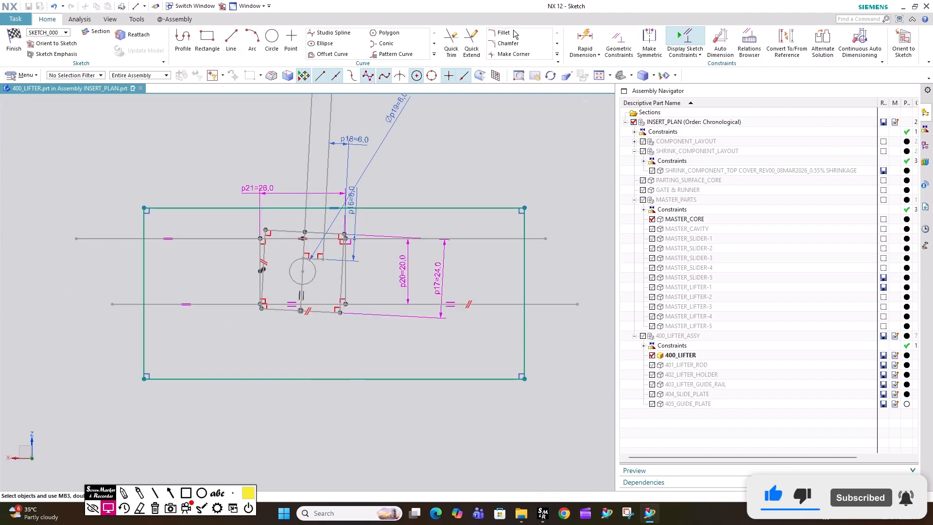
Delete the conflicting parallel constraint on the lower-right horizontal line.
{"action": "left_click", "coordinate": [452, 41]}
{"action": "key", "text": "Escape"}
{"action": "left_click", "coordinate": [469, 304]}
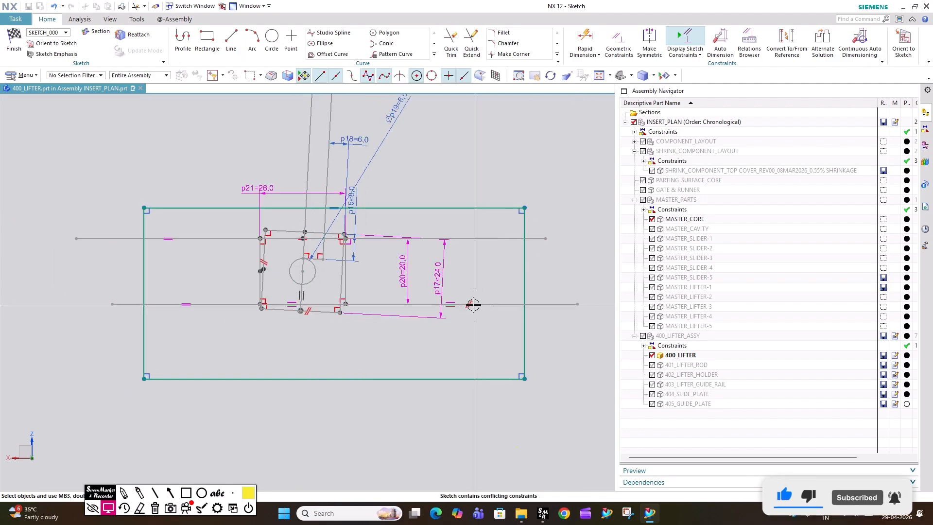
{"action": "key", "text": "Delete"}
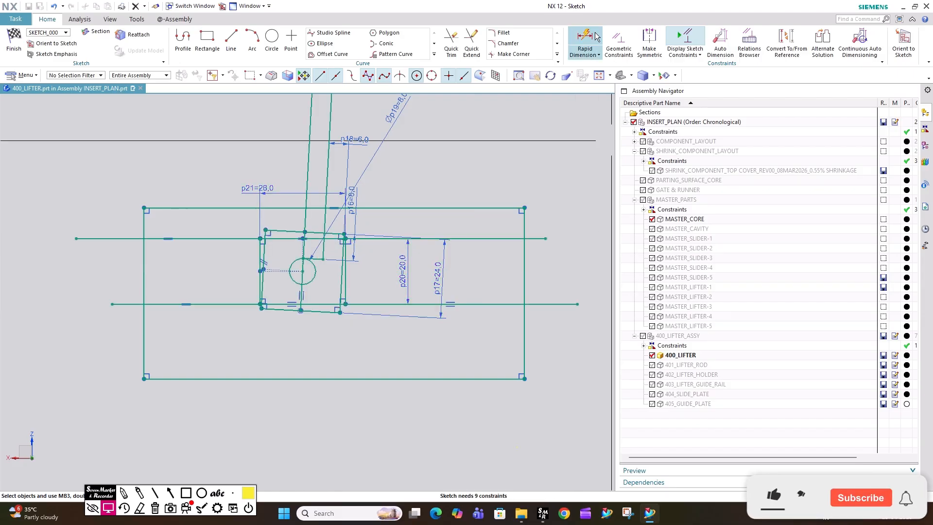
Trim the overhanging ends of the horizontal lines at the large rectangle's left and right edges.
{"action": "left_click", "coordinate": [452, 42]}
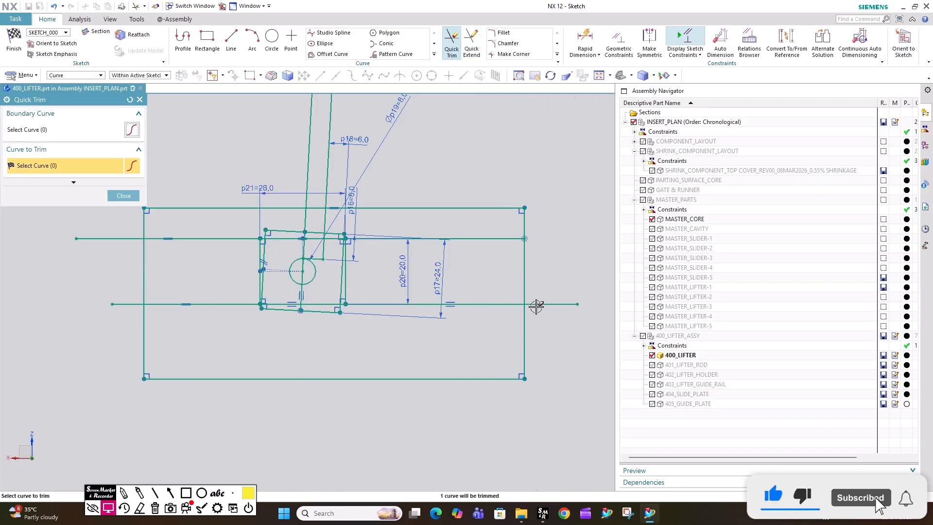
{"action": "scroll", "coordinate": [536, 305], "scroll_direction": "down", "scroll_amount": 3}
{"action": "left_click", "coordinate": [324, 260]}
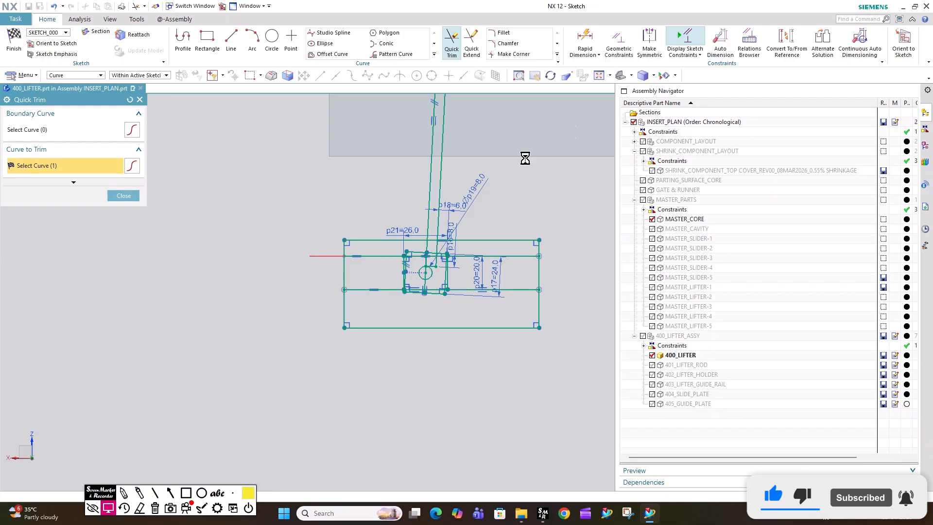
Dimension the distance from the upper horizontal line to the large rectangle's top edge and set it to 12 mm.
{"action": "left_click", "coordinate": [585, 38]}
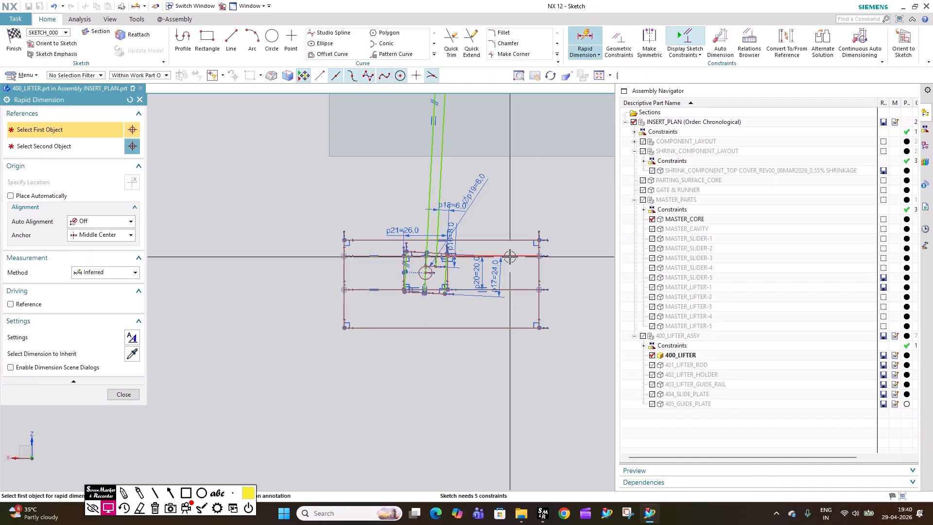
{"action": "left_click", "coordinate": [537, 255]}
{"action": "left_click", "coordinate": [490, 241]}
{"action": "left_click", "coordinate": [504, 205]}
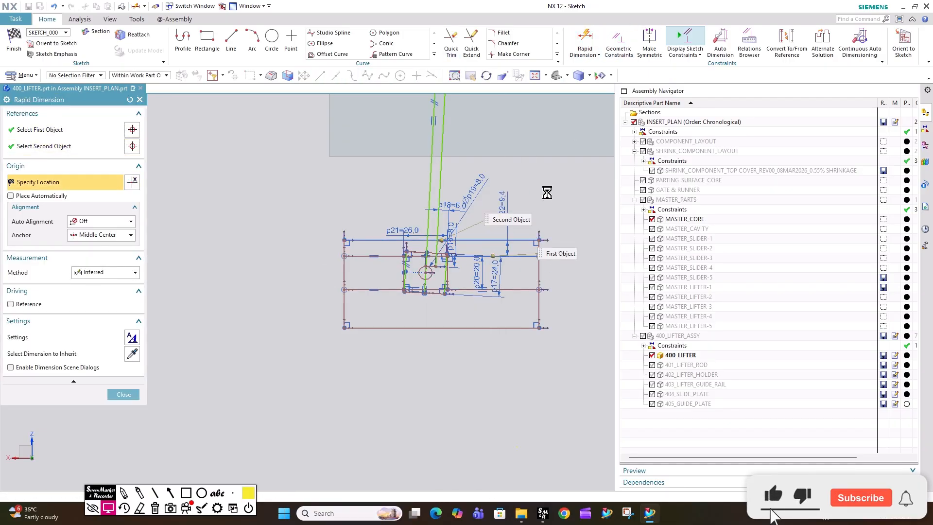
{"action": "key", "text": "Return"}
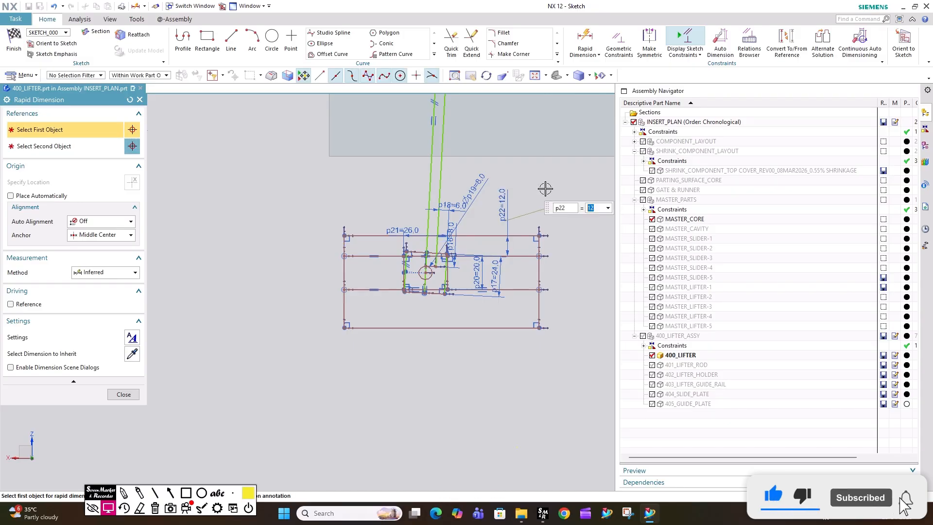
Dimension the distance from the lower horizontal line to the large rectangle's bottom edge and set it to 12 mm.
{"action": "scroll", "coordinate": [510, 263], "scroll_direction": "up", "scroll_amount": 3}
{"action": "left_click", "coordinate": [520, 313]}
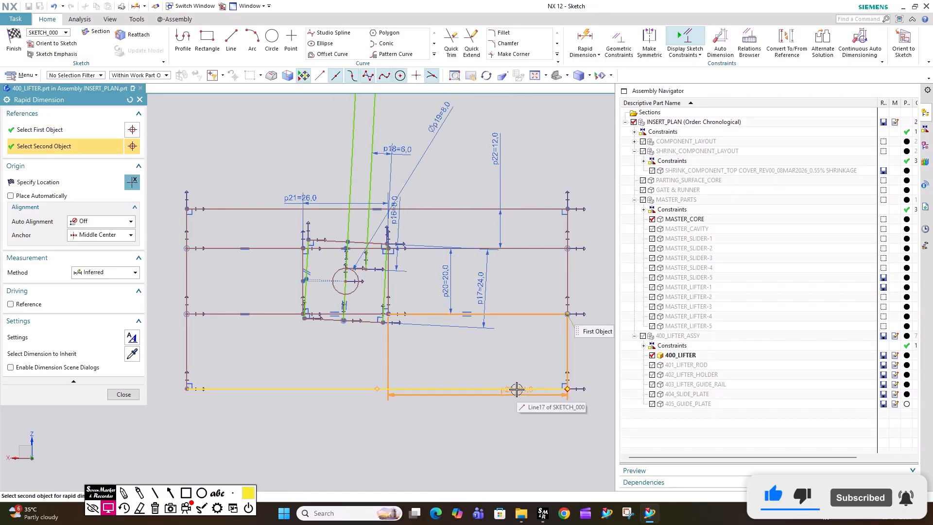
{"action": "left_click", "coordinate": [524, 374]}
{"action": "type", "text": "12"}
{"action": "key", "text": "Return"}
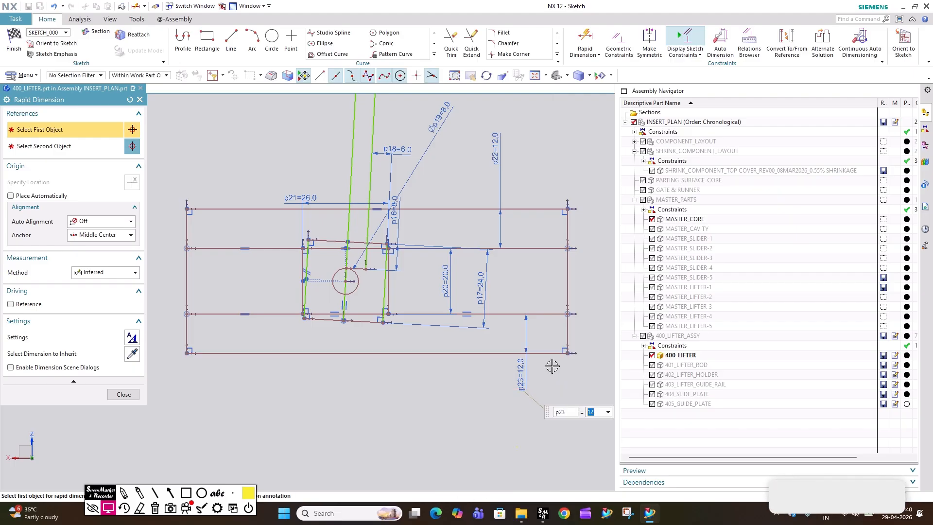
Dimension the gap between the large rectangle's left edge and the smaller horizontal rectangle's left edge as 5 mm.
{"action": "scroll", "coordinate": [180, 233], "scroll_direction": "down", "scroll_amount": 1}
{"action": "middle_click_drag", "start_coordinate": [180, 233], "coordinate": [302, 229], "text": "shift"}
{"action": "left_click", "coordinate": [309, 265]}
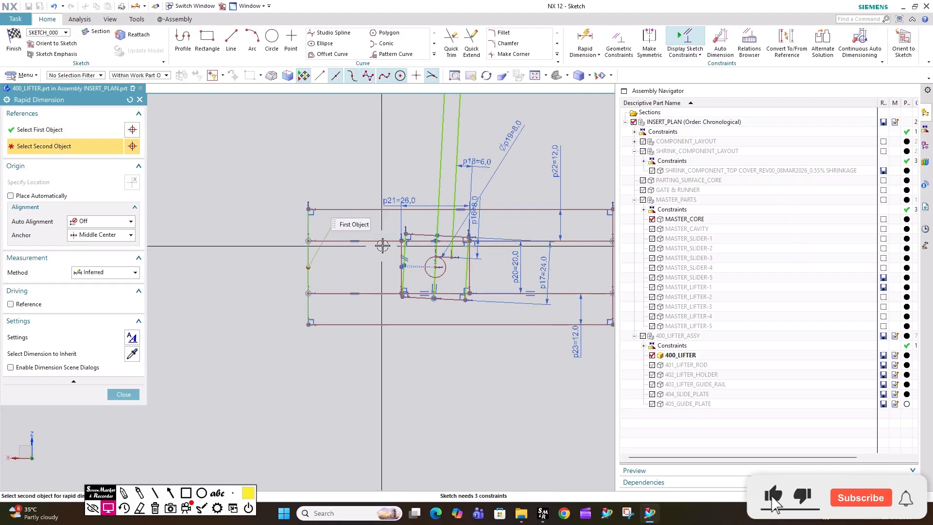
{"action": "left_click", "coordinate": [399, 242]}
{"action": "left_click", "coordinate": [357, 175]}
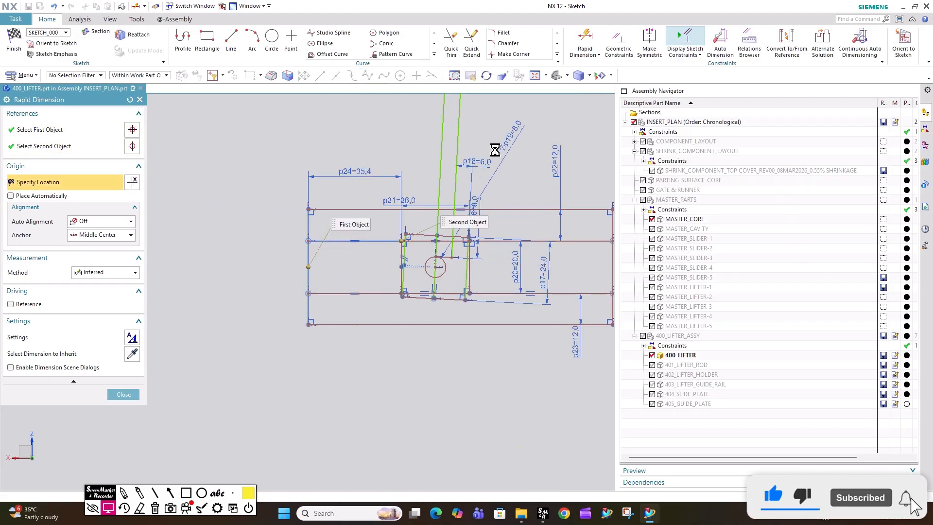
{"action": "type", "text": "5"}
{"action": "key", "text": "Return"}
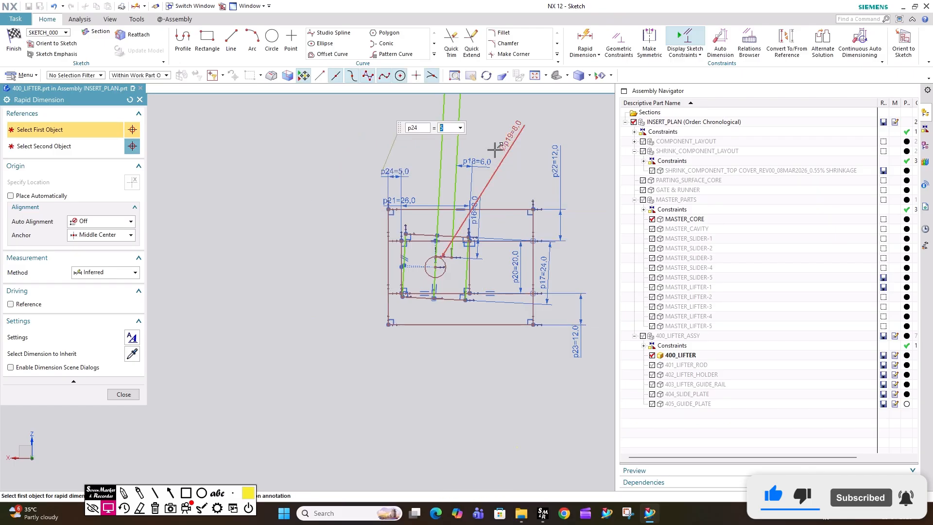
{"action": "scroll", "coordinate": [508, 195], "scroll_direction": "down", "scroll_amount": 4}
{"action": "scroll", "coordinate": [449, 208], "scroll_direction": "up", "scroll_amount": 9}
{"action": "scroll", "coordinate": [425, 197], "scroll_direction": "down", "scroll_amount": 4}
{"action": "scroll", "coordinate": [444, 169], "scroll_direction": "up", "scroll_amount": 3}
{"action": "scroll", "coordinate": [445, 169], "scroll_direction": "down", "scroll_amount": 5}
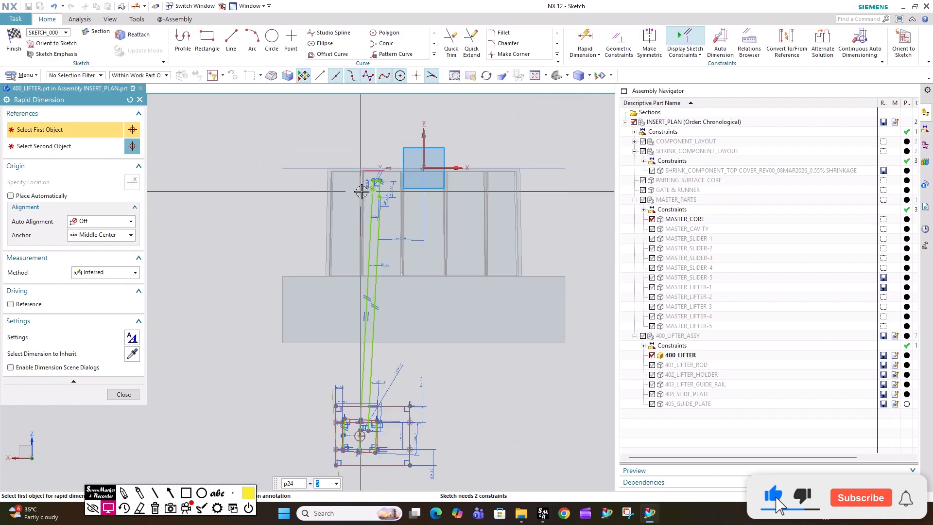
{"action": "key", "text": "Escape"}
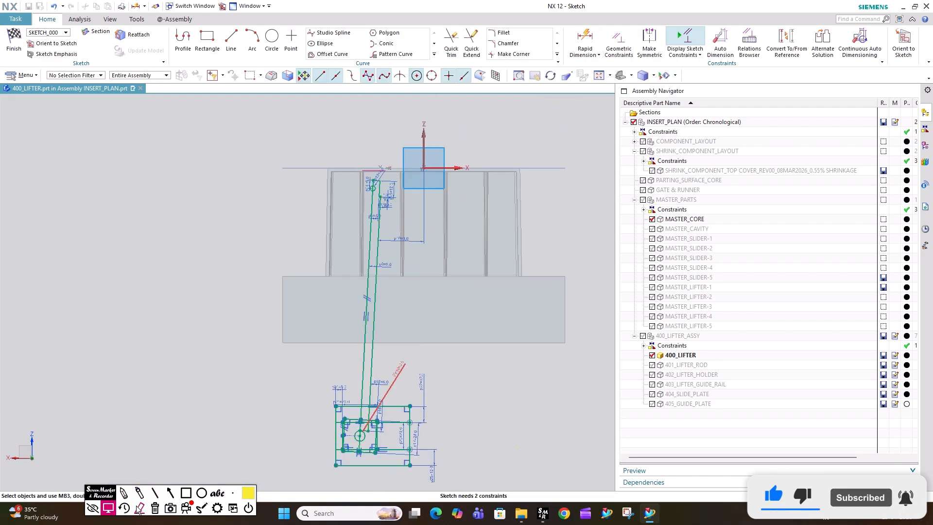
Dimension the large holder rectangle's overall width along its lower edge and set it to 40 mm.
{"action": "left_click", "coordinate": [123, 493]}
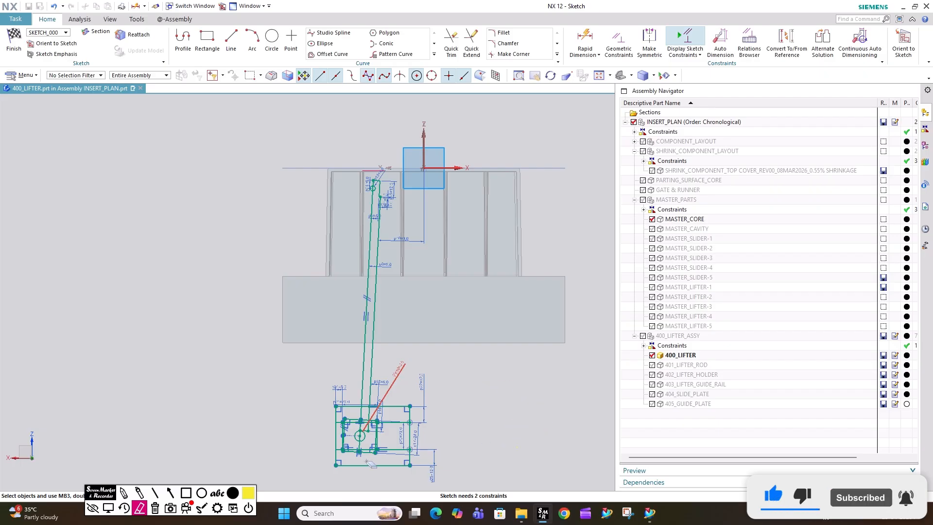
{"action": "scroll", "coordinate": [362, 452], "scroll_direction": "up", "scroll_amount": 7}
{"action": "scroll", "coordinate": [271, 242], "scroll_direction": "down", "scroll_amount": 4}
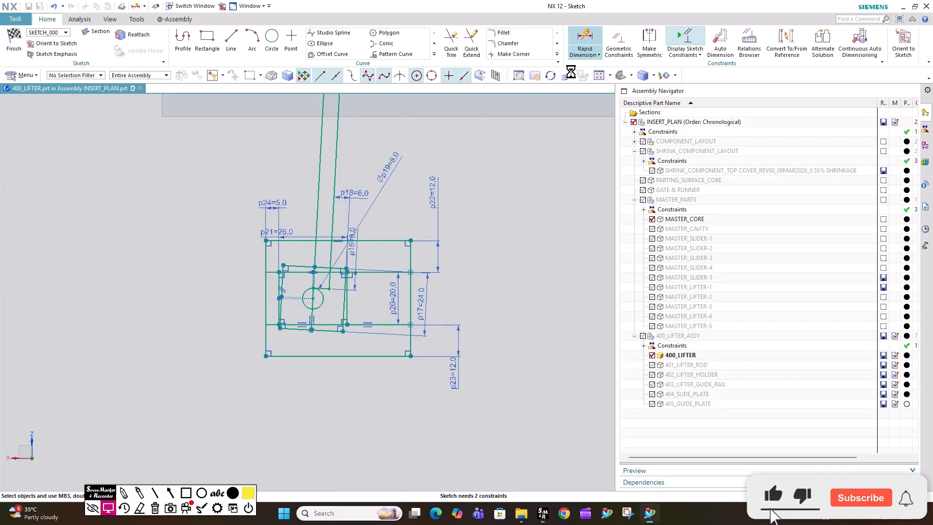
{"action": "left_click", "coordinate": [323, 356]}
{"action": "left_click", "coordinate": [397, 399]}
{"action": "type", "text": "50"}
{"action": "key", "text": "Return"}
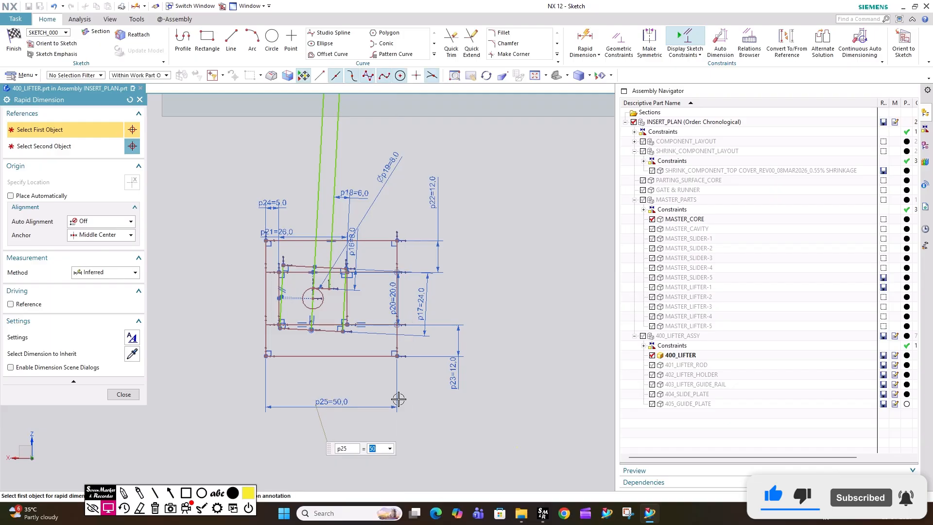
{"action": "scroll", "coordinate": [340, 320], "scroll_direction": "up", "scroll_amount": 4}
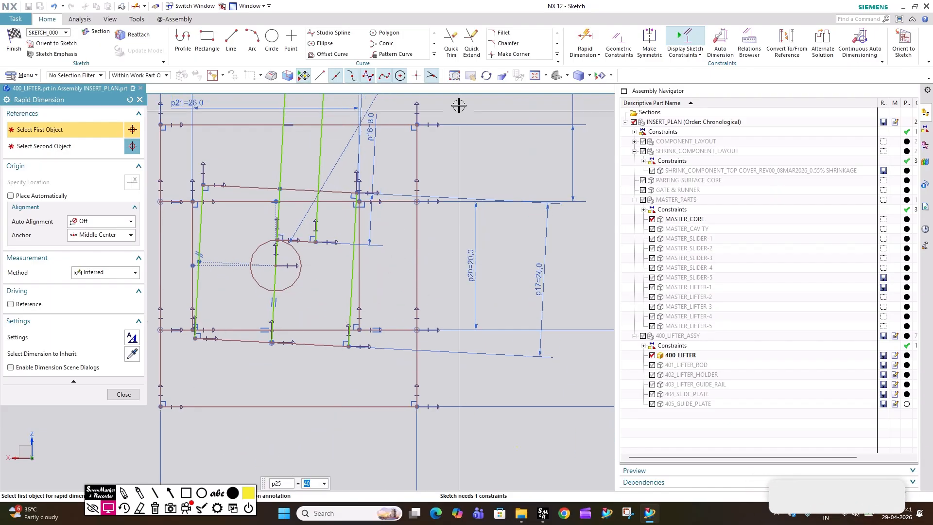
{"action": "left_click", "coordinate": [333, 55]}
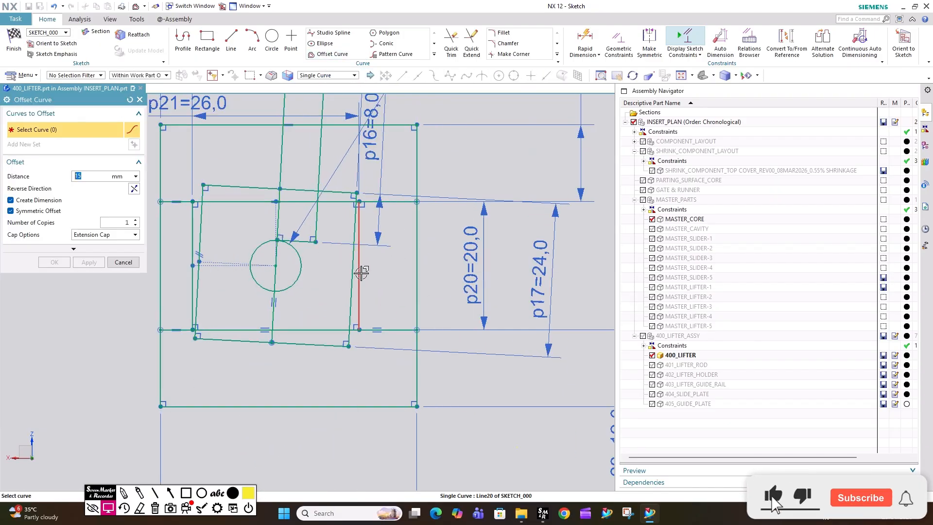
{"action": "left_click", "coordinate": [359, 271]}
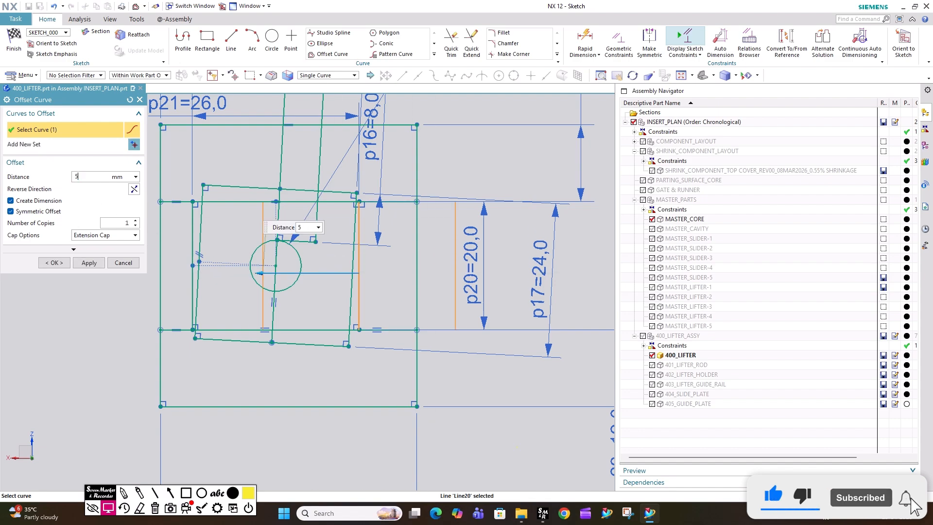
{"action": "key", "text": "Escape"}
{"action": "scroll", "coordinate": [335, 171], "scroll_direction": "down", "scroll_amount": 5}
{"action": "scroll", "coordinate": [333, 284], "scroll_direction": "up", "scroll_amount": 3}
{"action": "scroll", "coordinate": [350, 281], "scroll_direction": "down", "scroll_amount": 3}
{"action": "scroll", "coordinate": [344, 285], "scroll_direction": "up", "scroll_amount": 2}
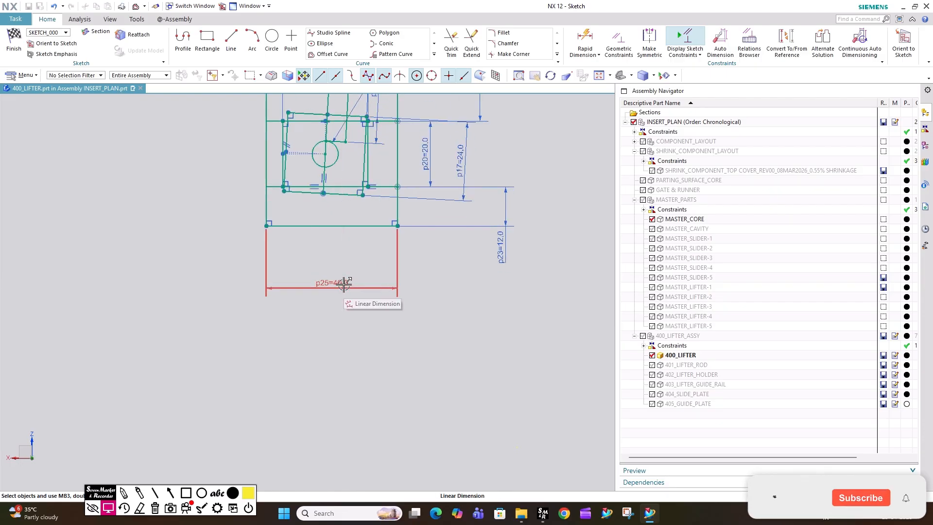
{"action": "scroll", "coordinate": [398, 299], "scroll_direction": "down", "scroll_amount": 3}
{"action": "scroll", "coordinate": [437, 295], "scroll_direction": "up", "scroll_amount": 3}
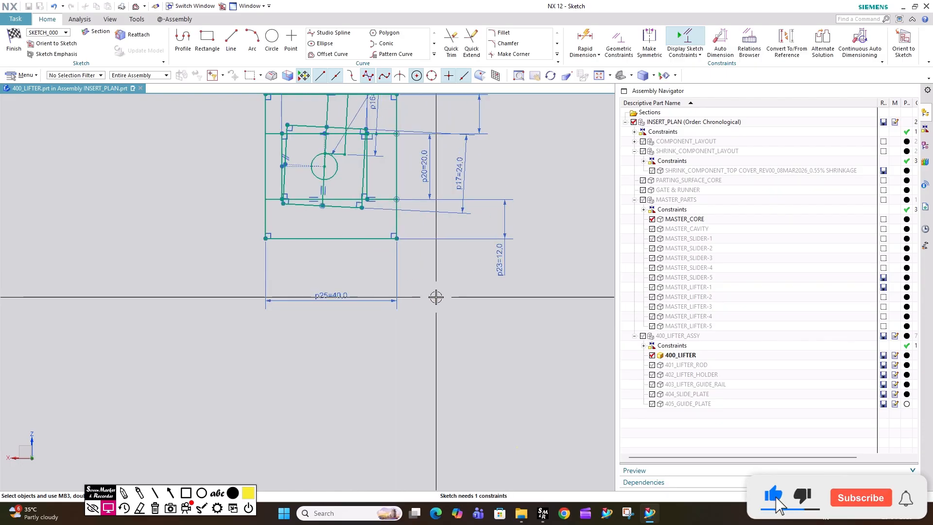
{"action": "scroll", "coordinate": [443, 246], "scroll_direction": "down", "scroll_amount": 2}
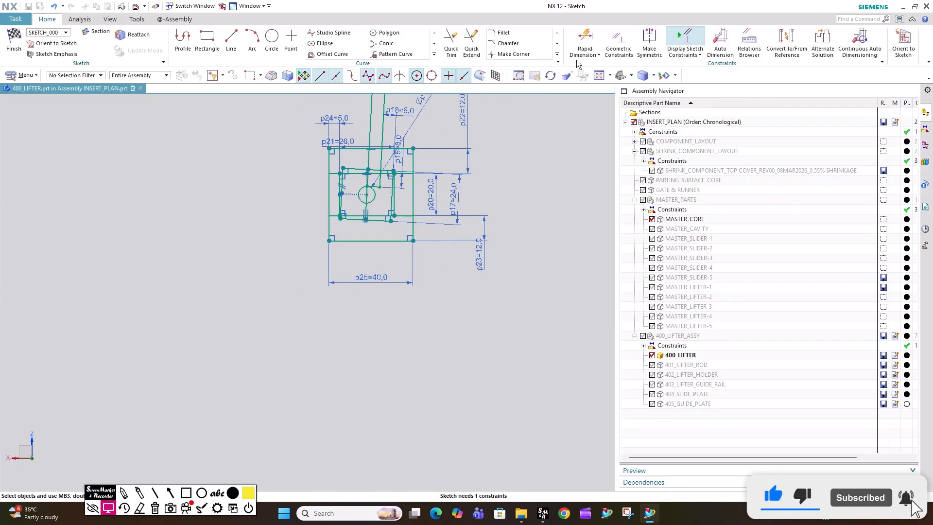
{"action": "left_click", "coordinate": [583, 39]}
{"action": "scroll", "coordinate": [408, 285], "scroll_direction": "down", "scroll_amount": 3}
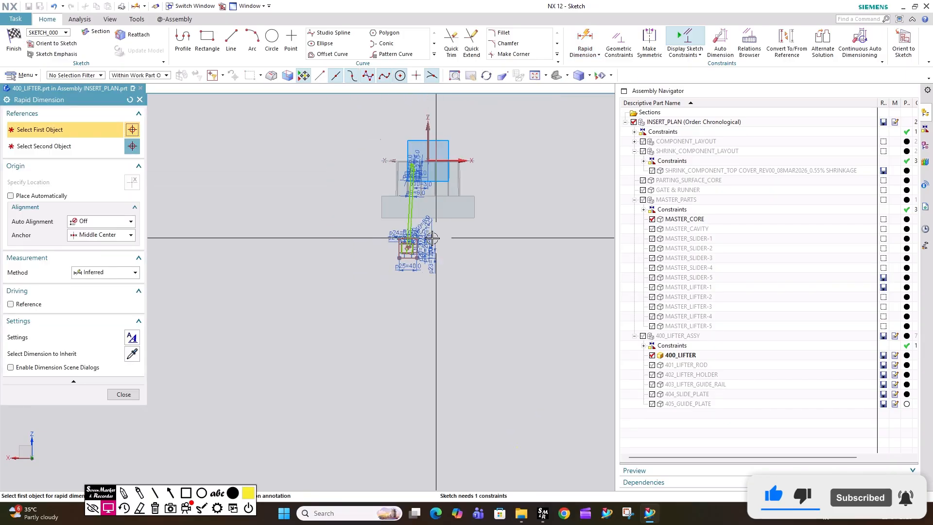
{"action": "key", "text": "Escape"}
Move the large rectangle with its enclosed end block downward, lengthening the rod below the core.
{"action": "scroll", "coordinate": [417, 244], "scroll_direction": "up", "scroll_amount": 5}
{"action": "scroll", "coordinate": [406, 281], "scroll_direction": "down", "scroll_amount": 3}
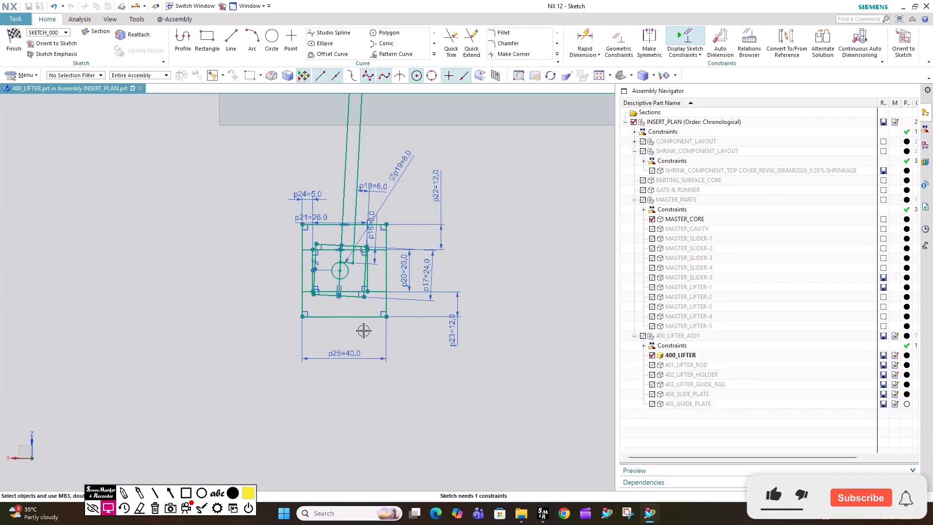
{"action": "left_click_drag", "start_coordinate": [359, 319], "coordinate": [353, 415]}
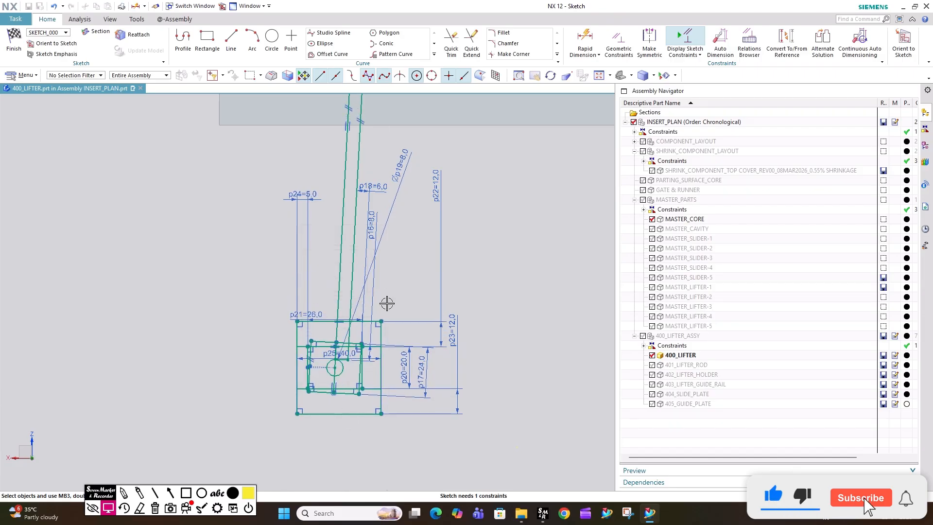
{"action": "scroll", "coordinate": [371, 280], "scroll_direction": "down", "scroll_amount": 3}
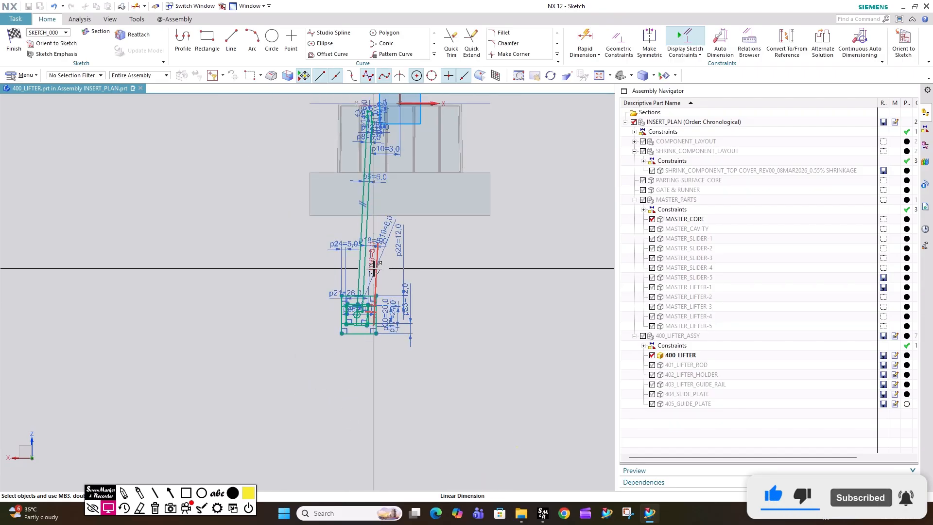
{"action": "scroll", "coordinate": [372, 309], "scroll_direction": "up", "scroll_amount": 2}
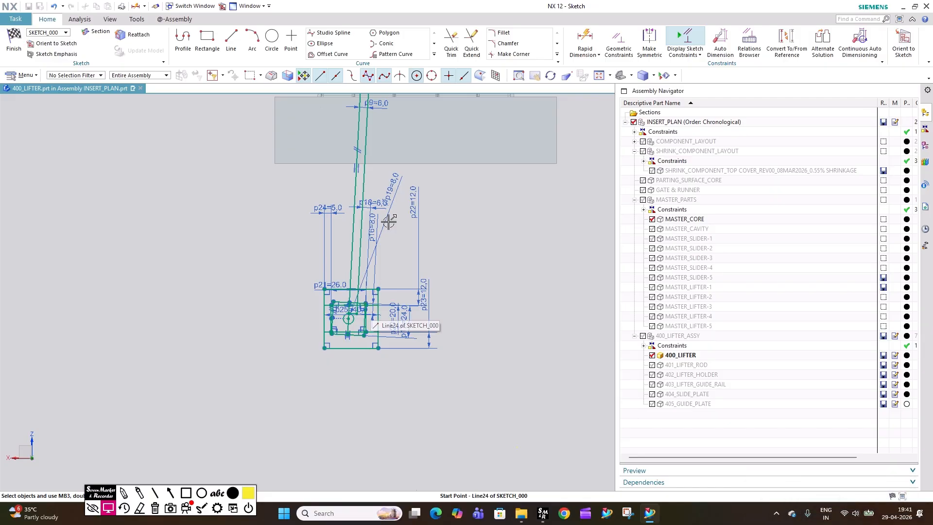
{"action": "left_click", "coordinate": [585, 41]}
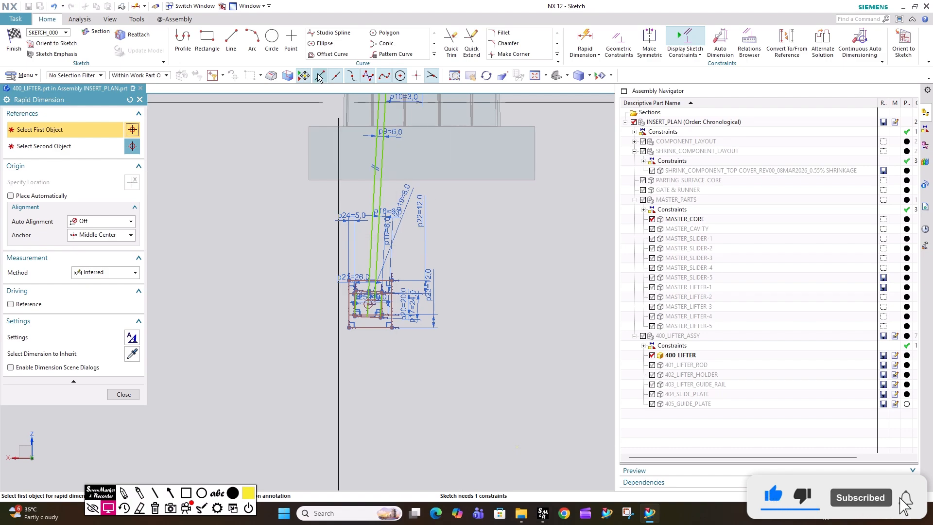
{"action": "scroll", "coordinate": [421, 157], "scroll_direction": "down", "scroll_amount": 3}
{"action": "scroll", "coordinate": [461, 132], "scroll_direction": "up", "scroll_amount": 3}
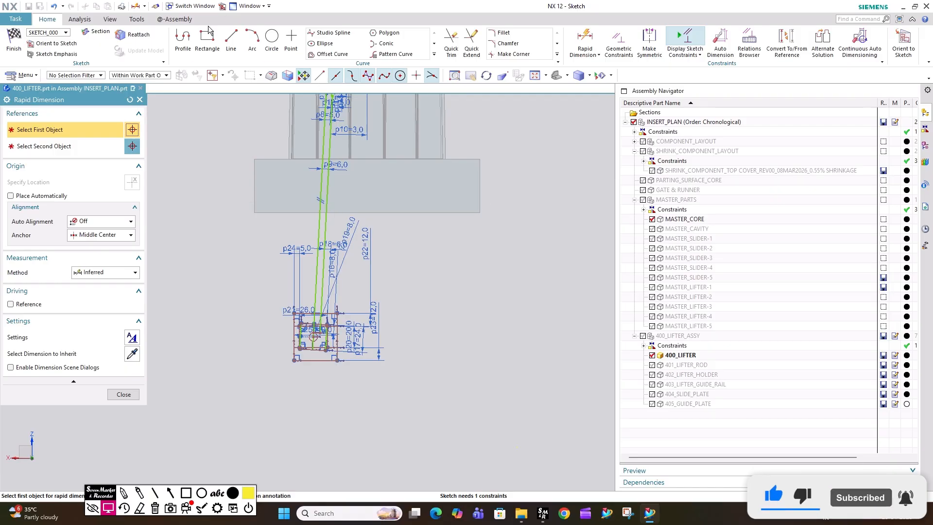
Draw a long horizontal line between the core and the holder rectangle, and dimension it 146 mm below the sketch's X axis.
{"action": "left_click", "coordinate": [232, 42]}
{"action": "left_click", "coordinate": [227, 239]}
{"action": "left_click", "coordinate": [512, 239]}
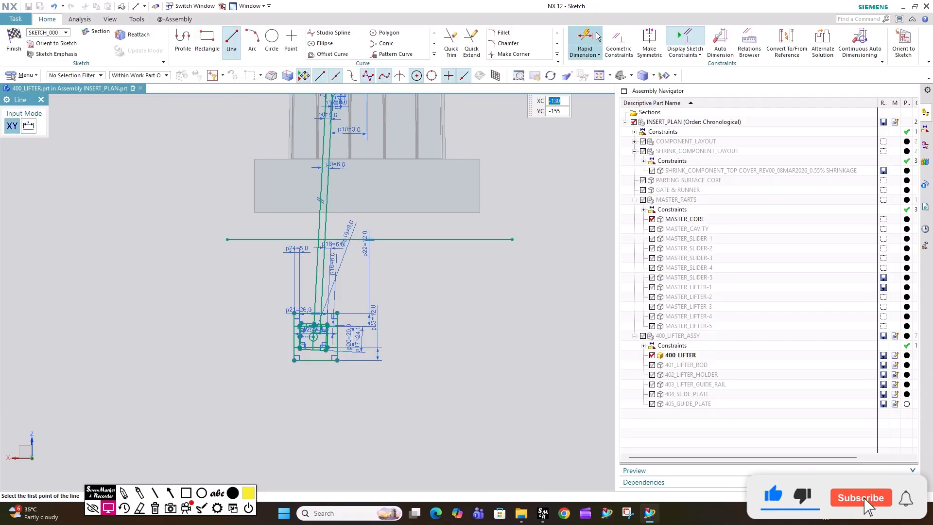
{"action": "left_click", "coordinate": [598, 38]}
{"action": "left_click", "coordinate": [481, 239]}
{"action": "scroll", "coordinate": [452, 246], "scroll_direction": "up", "scroll_amount": 3}
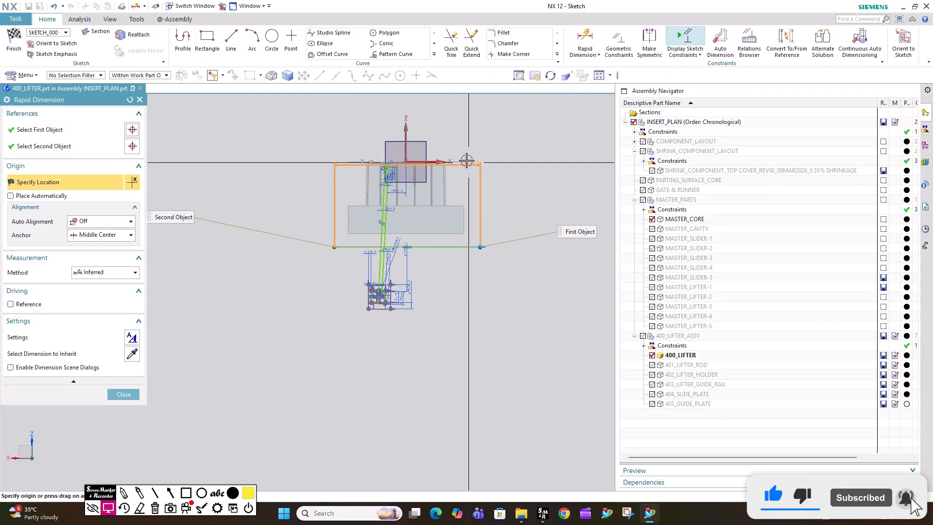
{"action": "left_click", "coordinate": [442, 162]}
{"action": "left_click", "coordinate": [483, 192]}
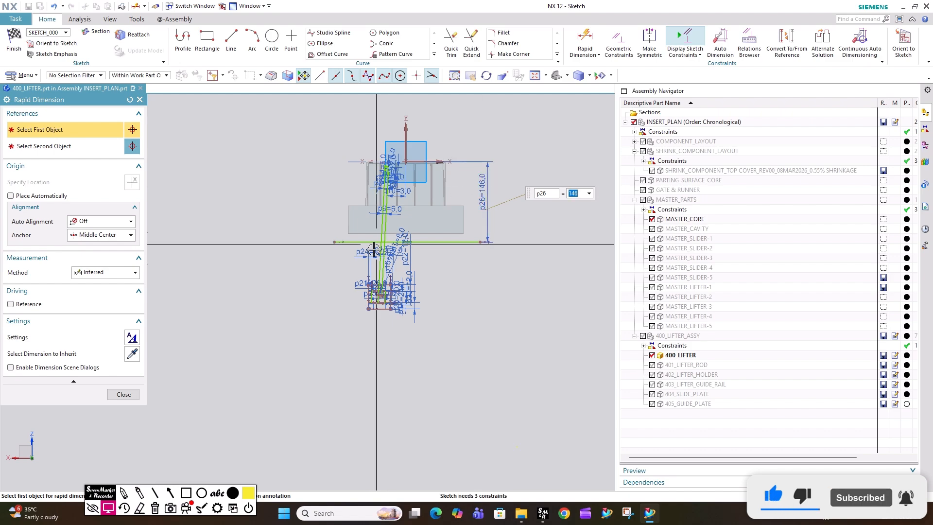
Draw a second long horizontal line just below the first one and dimension the gap between them as 20 mm.
{"action": "scroll", "coordinate": [381, 291], "scroll_direction": "up", "scroll_amount": 4}
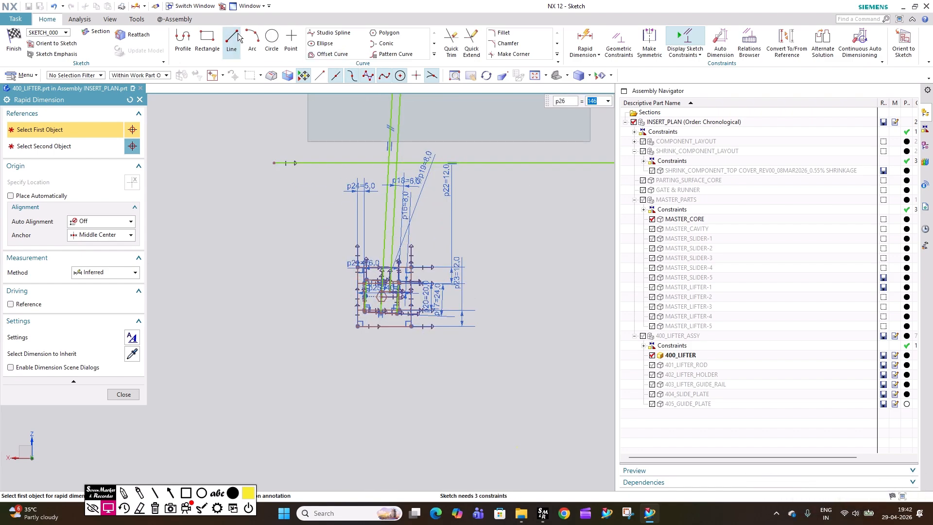
{"action": "left_click", "coordinate": [231, 39]}
{"action": "left_click", "coordinate": [270, 189]}
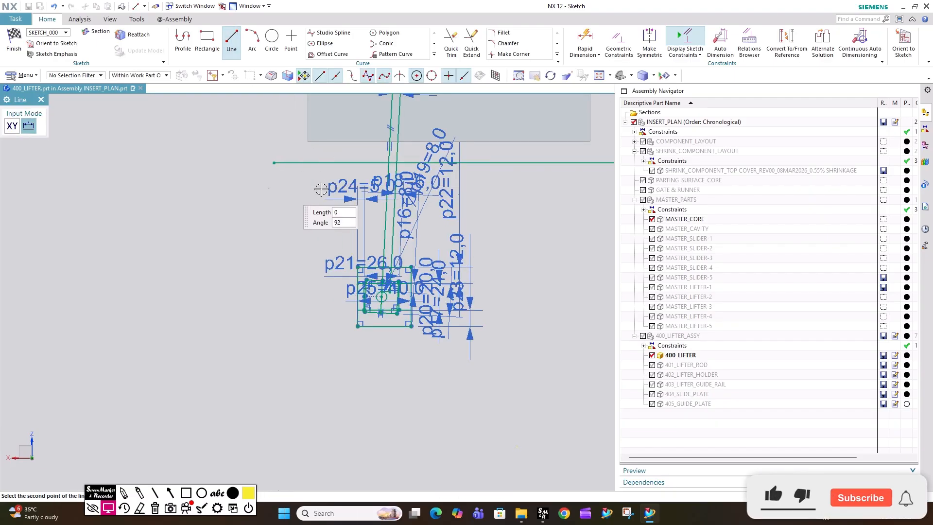
{"action": "left_click", "coordinate": [567, 191]}
{"action": "left_click", "coordinate": [585, 42]}
{"action": "left_click", "coordinate": [524, 188]}
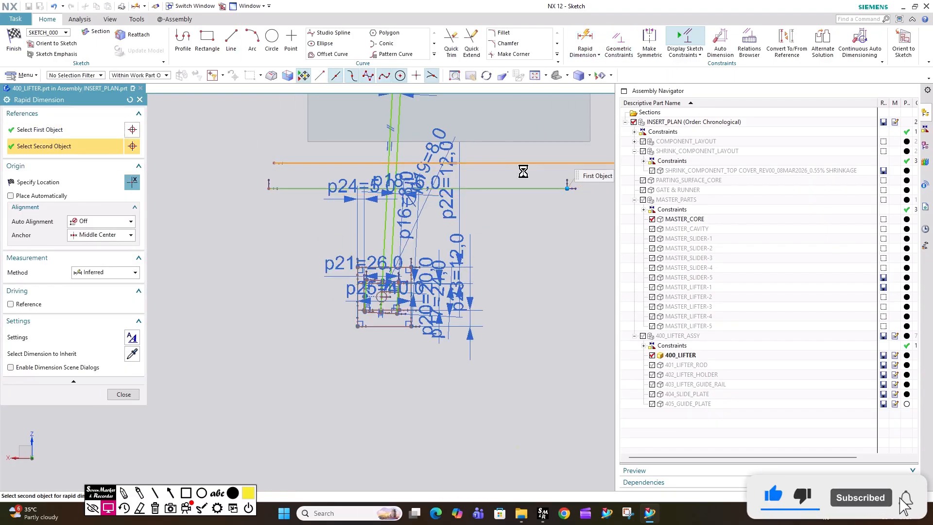
{"action": "left_click", "coordinate": [525, 164]}
{"action": "left_click", "coordinate": [524, 171]}
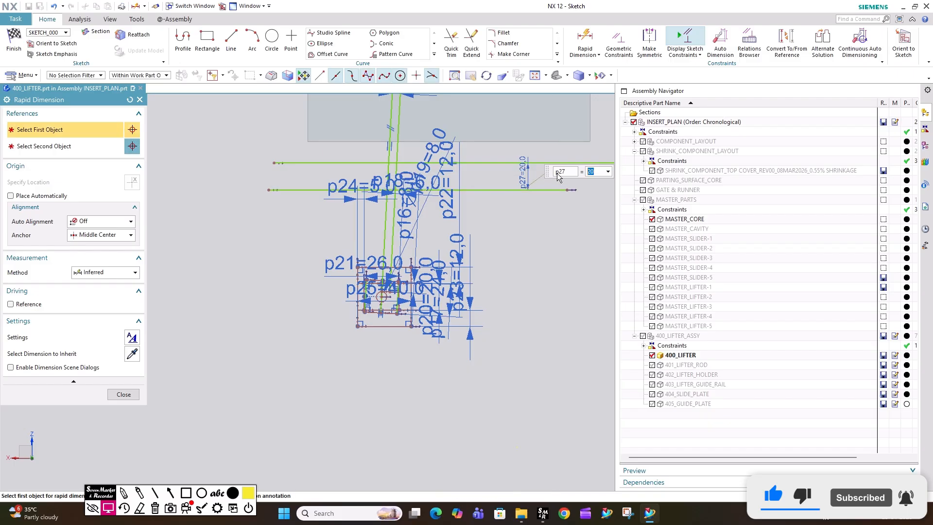
Offset the lower of the two horizontal lines 15 mm downward with Symmetric Offset turned off.
{"action": "left_click", "coordinate": [328, 54]}
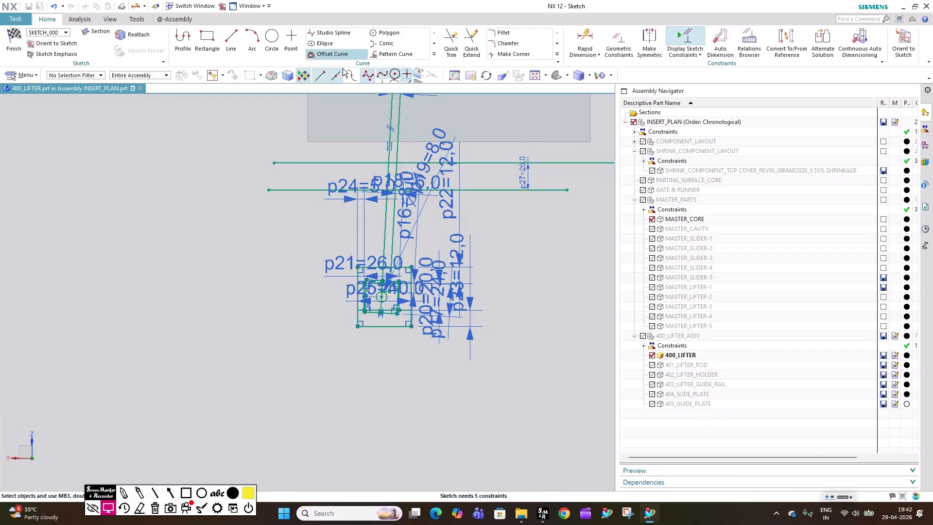
{"action": "left_click", "coordinate": [484, 190]}
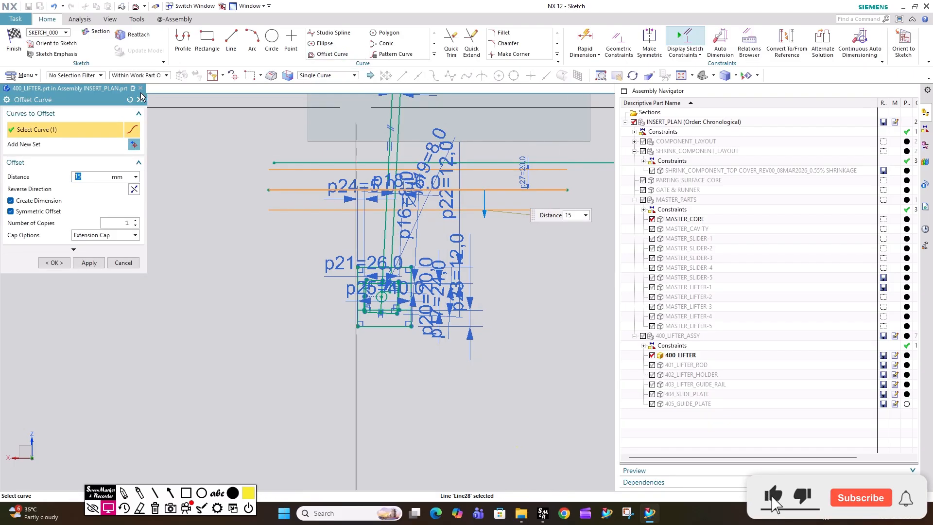
{"action": "left_click", "coordinate": [19, 213]}
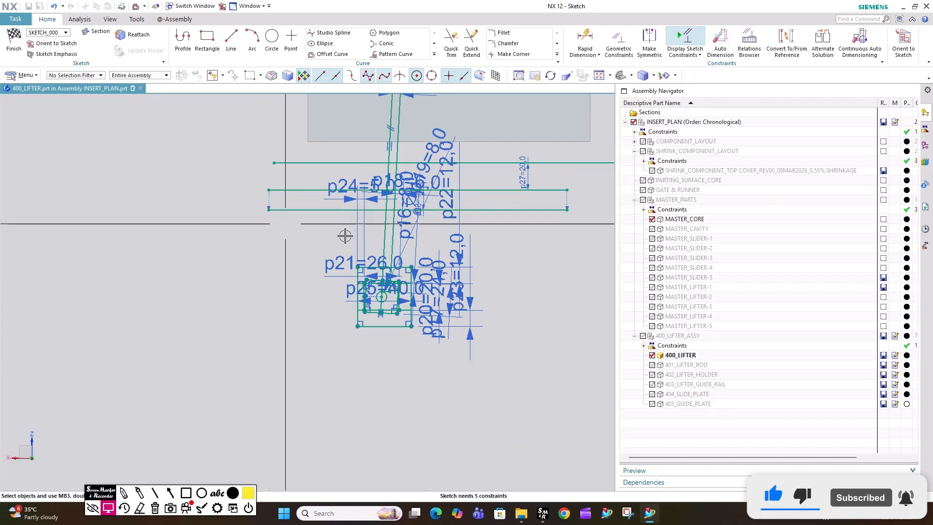
Try to change the distance of the line offset to 100 mm.
{"action": "double_click", "coordinate": [508, 211]}
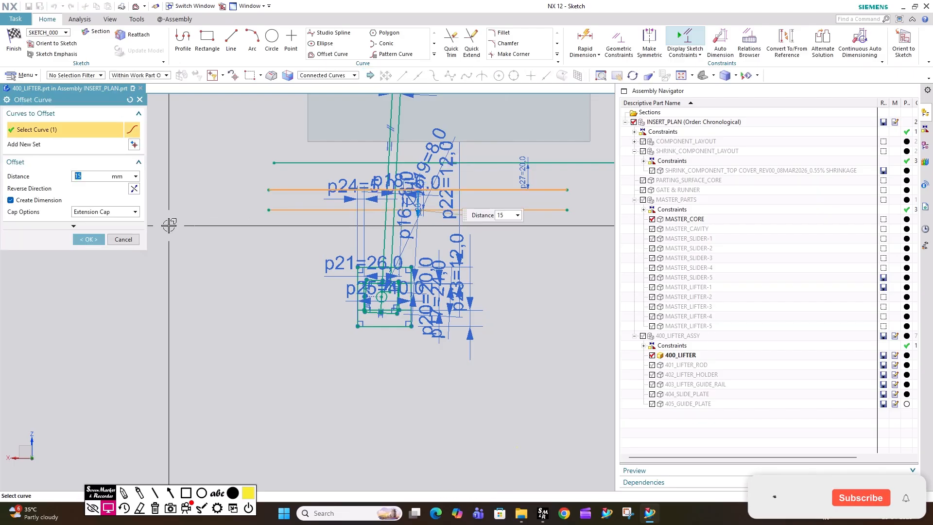
{"action": "type", "text": "100"}
{"action": "key", "text": "Return"}
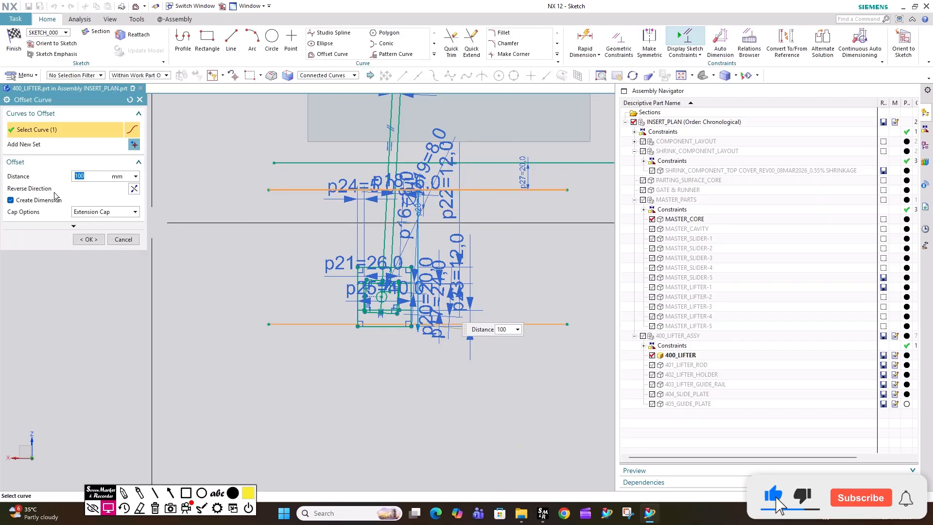
{"action": "scroll", "coordinate": [435, 304], "scroll_direction": "down", "scroll_amount": 1}
{"action": "middle_click", "coordinate": [371, 325]}
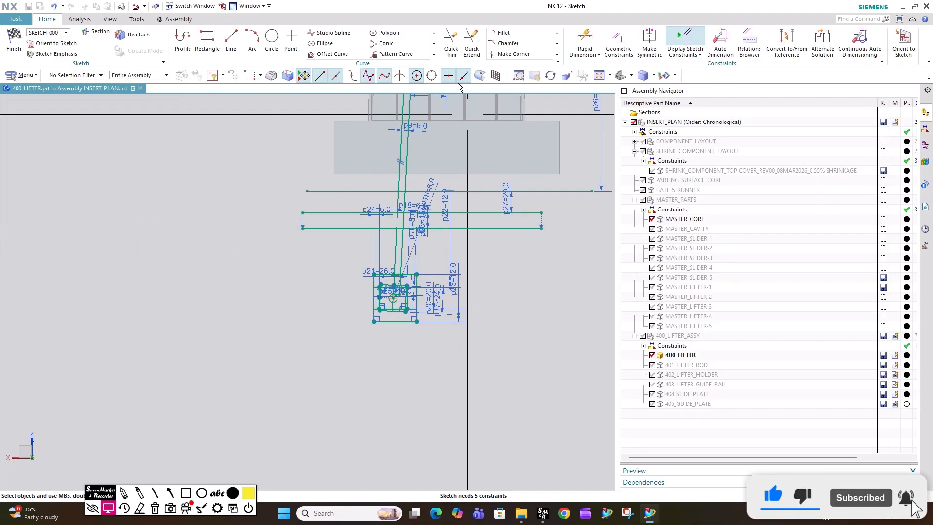
Edit the offset of the lower horizontal line and set its distance to 100 mm.
{"action": "double_click", "coordinate": [477, 230]}
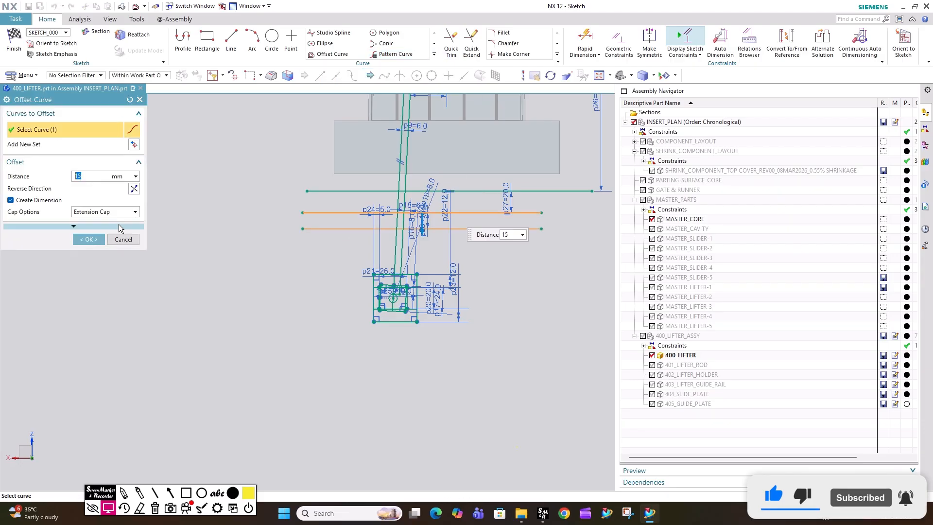
{"action": "type", "text": "100"}
{"action": "key", "text": "Return"}
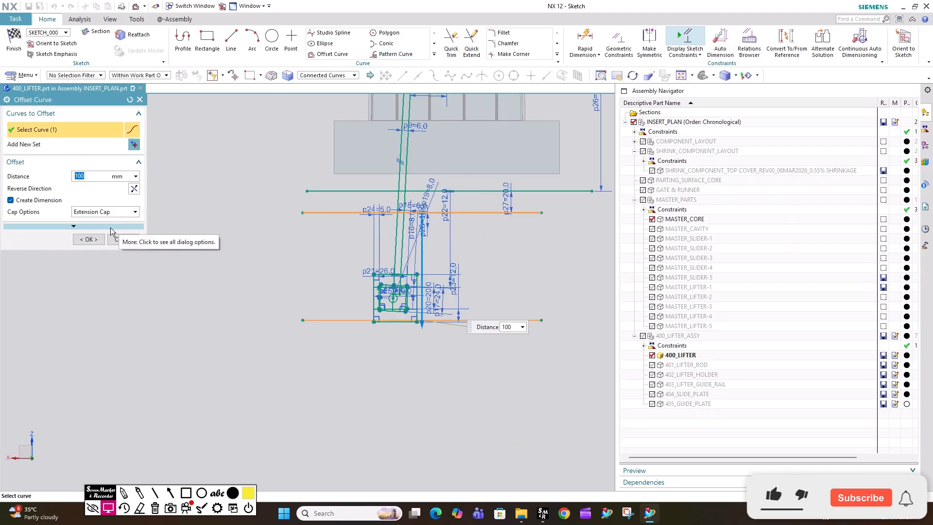
{"action": "scroll", "coordinate": [420, 354], "scroll_direction": "up", "scroll_amount": 3}
{"action": "left_click", "coordinate": [575, 285]}
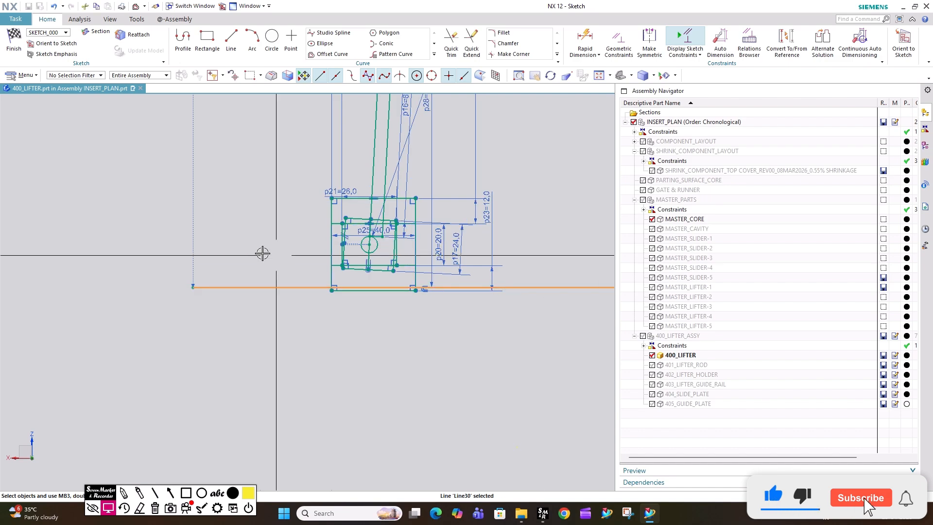
Draw two more long horizontal lines, one below the other, beneath the 100 mm offset line.
{"action": "scroll", "coordinate": [168, 233], "scroll_direction": "down", "scroll_amount": 3}
{"action": "scroll", "coordinate": [342, 272], "scroll_direction": "up", "scroll_amount": 1}
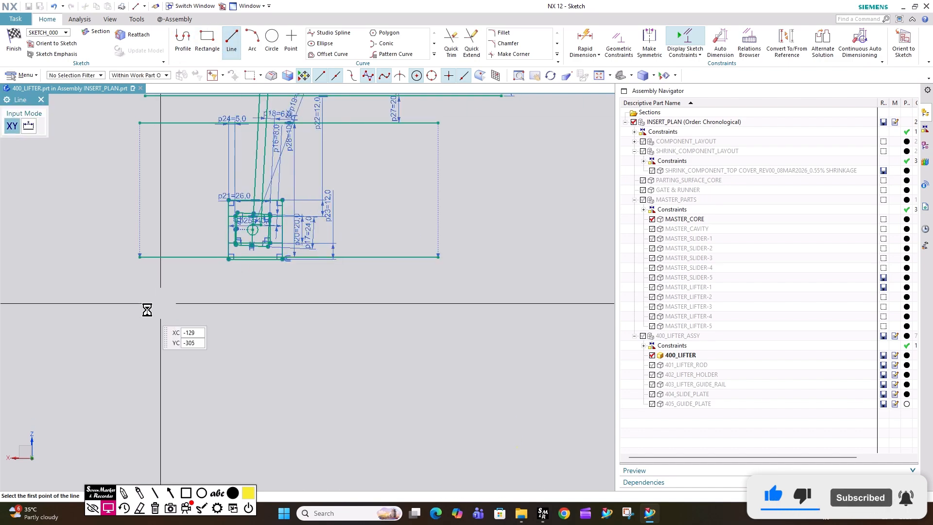
{"action": "left_click", "coordinate": [130, 283]}
{"action": "left_click", "coordinate": [456, 282]}
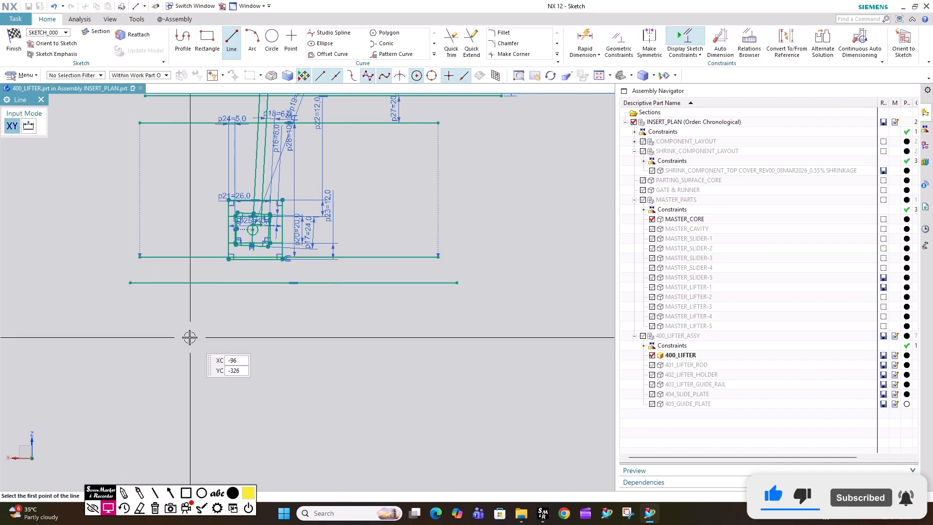
{"action": "left_click", "coordinate": [130, 330]}
{"action": "left_click", "coordinate": [503, 330]}
{"action": "left_click", "coordinate": [585, 42]}
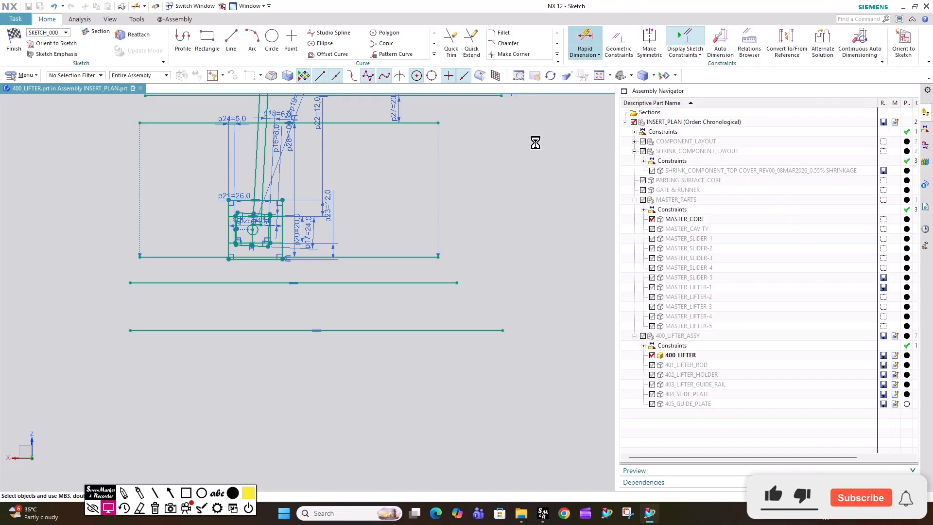
Dimension the upper of the two newly drawn horizontal lines 30 mm below the 100 mm offset line.
{"action": "left_click", "coordinate": [389, 257]}
{"action": "left_click", "coordinate": [386, 282]}
{"action": "left_click", "coordinate": [498, 217]}
{"action": "type", "text": "30"}
{"action": "key", "text": "Return"}
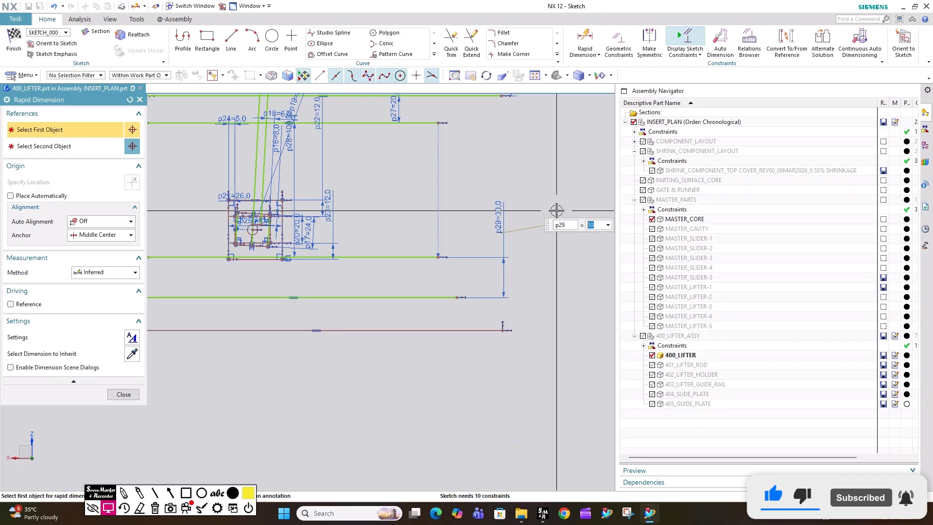
Set the vertical spacing between the two lowest horizontal lines to 36 mm.
{"action": "left_click", "coordinate": [456, 296]}
{"action": "left_click", "coordinate": [445, 330]}
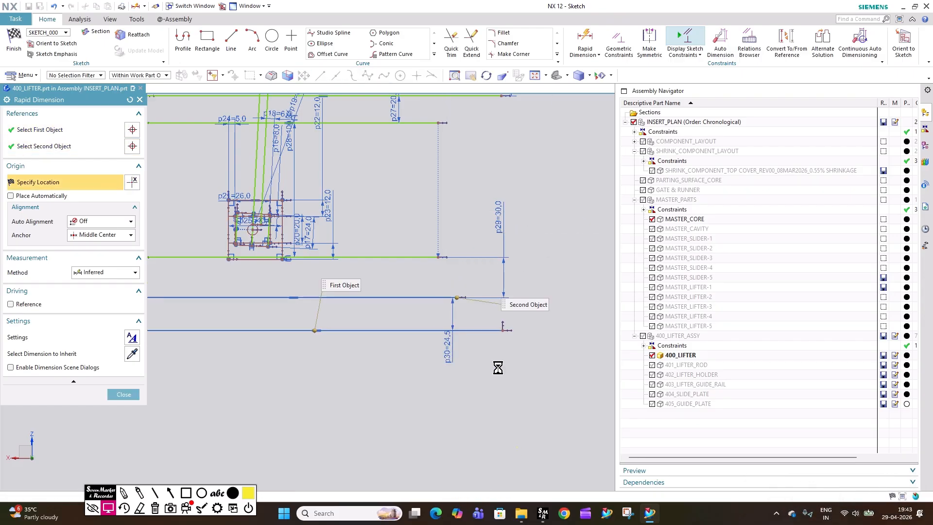
{"action": "left_click", "coordinate": [518, 371]}
{"action": "type", "text": "36"}
{"action": "key", "text": "Return"}
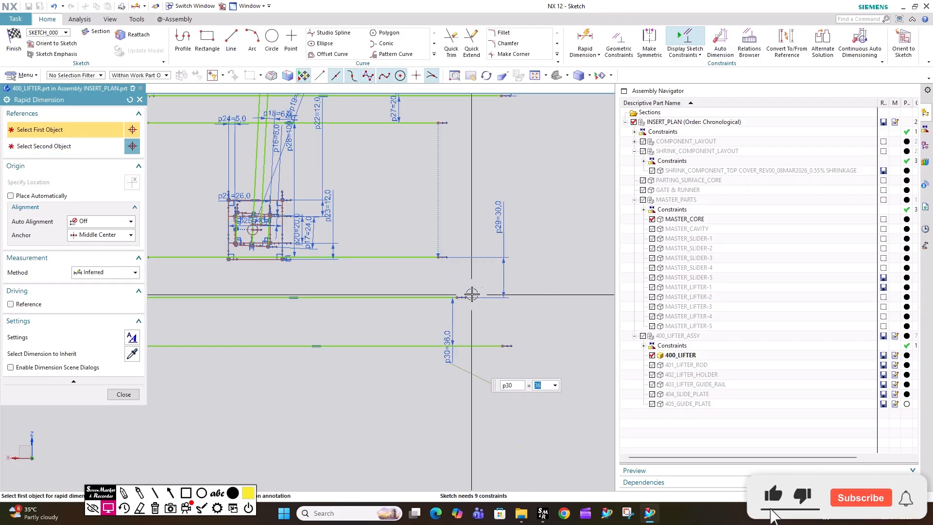
Dimension the vertical distance from the sketch's horizontal axis to the upper of the two lowest lines.
{"action": "scroll", "coordinate": [475, 299], "scroll_direction": "down", "scroll_amount": 4}
{"action": "left_click", "coordinate": [584, 37]}
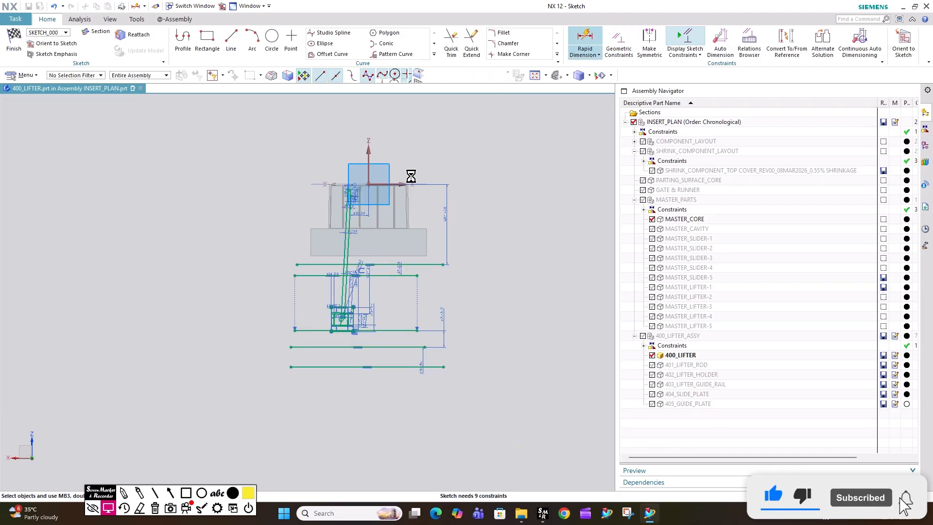
{"action": "left_click", "coordinate": [399, 184]}
{"action": "left_click", "coordinate": [414, 348]}
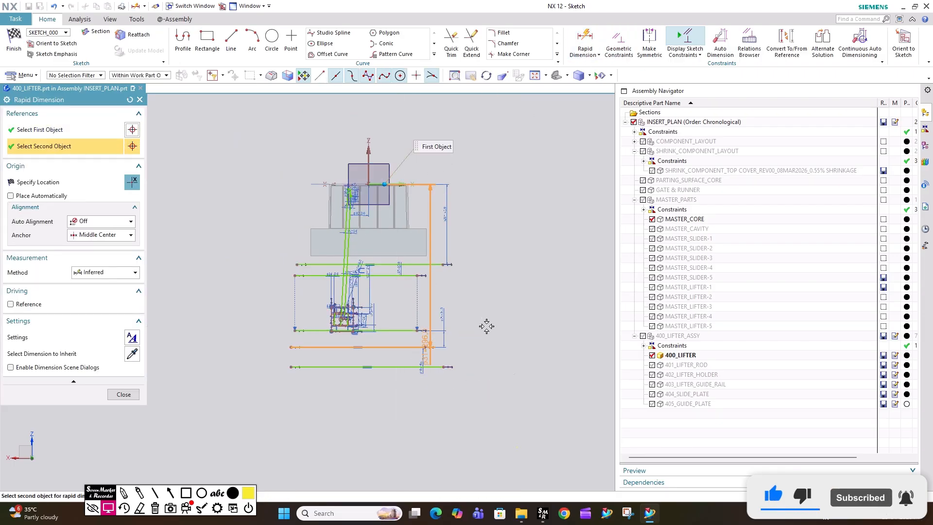
{"action": "left_click", "coordinate": [535, 343]}
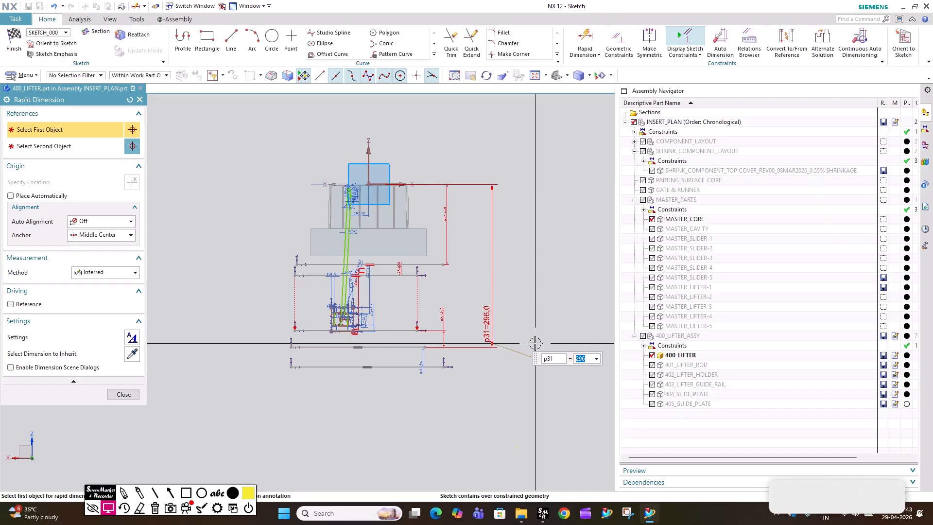
{"action": "key", "text": "Escape"}
Delete the long horizontal reference lines beneath the core.
{"action": "scroll", "coordinate": [413, 335], "scroll_direction": "up", "scroll_amount": 3}
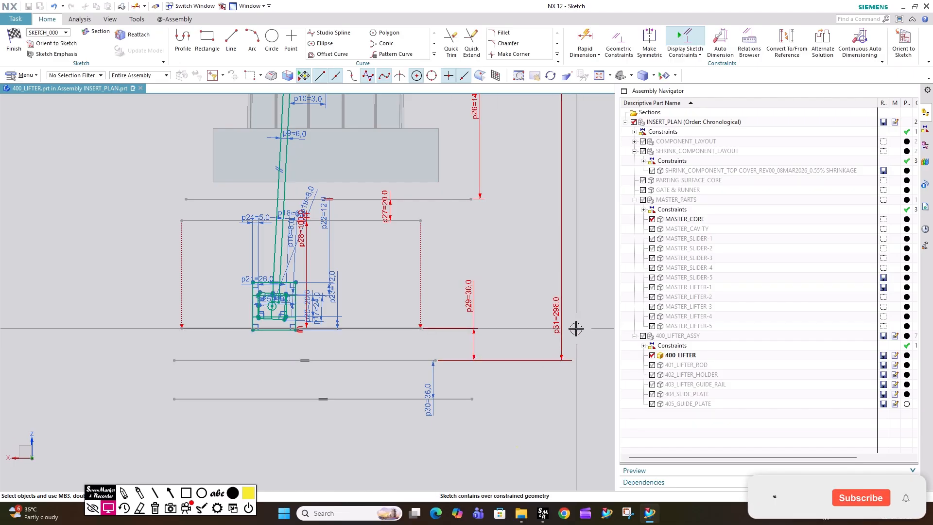
{"action": "left_click", "coordinate": [377, 220]}
{"action": "left_click", "coordinate": [379, 199]}
{"action": "key", "text": "Delete"}
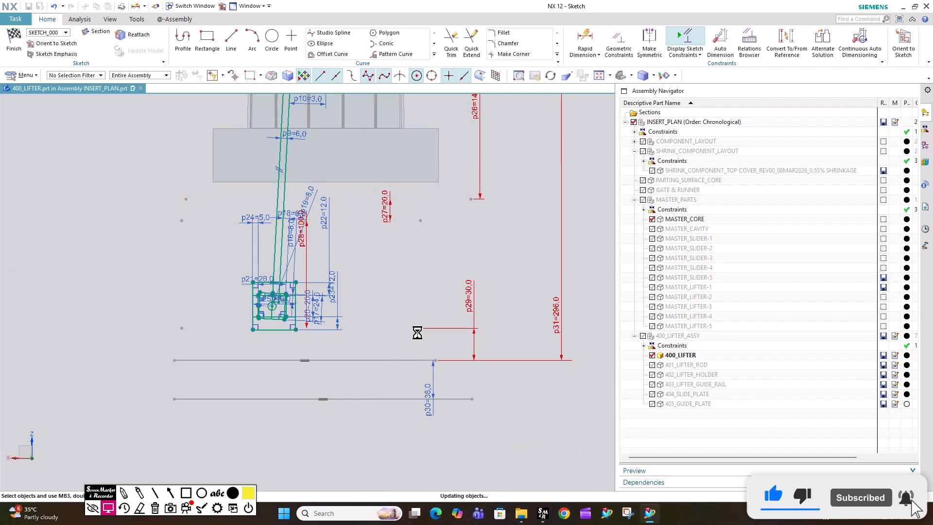
Dimension the bottom of the outer holder rectangle 296 mm below the sketch's horizontal axis.
{"action": "scroll", "coordinate": [406, 377], "scroll_direction": "down", "scroll_amount": 4}
{"action": "left_click", "coordinate": [585, 41]}
{"action": "scroll", "coordinate": [345, 218], "scroll_direction": "up", "scroll_amount": 5}
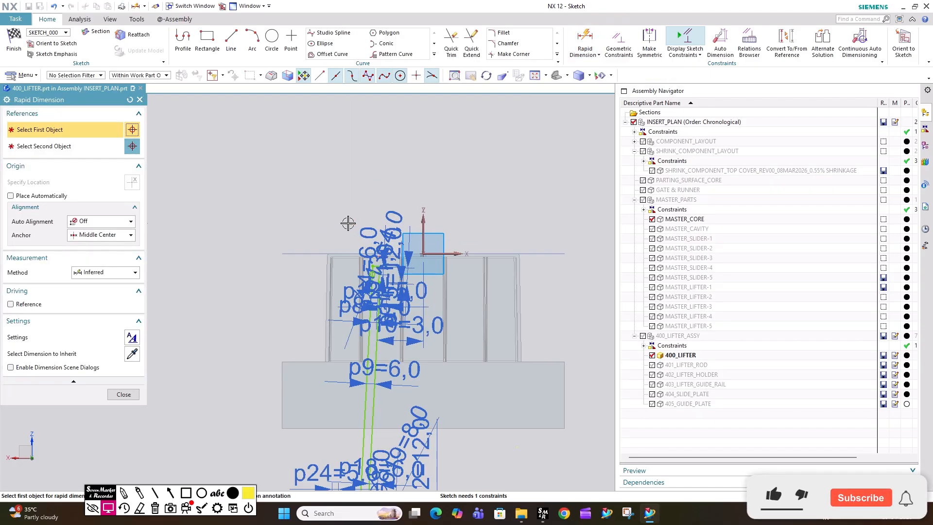
{"action": "scroll", "coordinate": [491, 247], "scroll_direction": "up", "scroll_amount": 3}
{"action": "left_click", "coordinate": [397, 258]}
{"action": "scroll", "coordinate": [414, 197], "scroll_direction": "down", "scroll_amount": 8}
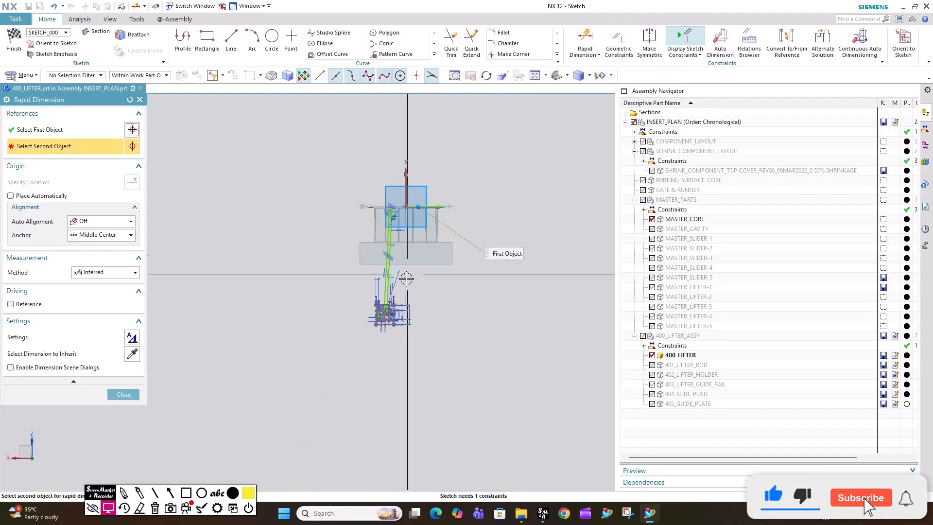
{"action": "scroll", "coordinate": [401, 310], "scroll_direction": "up", "scroll_amount": 6}
{"action": "left_click", "coordinate": [374, 365]}
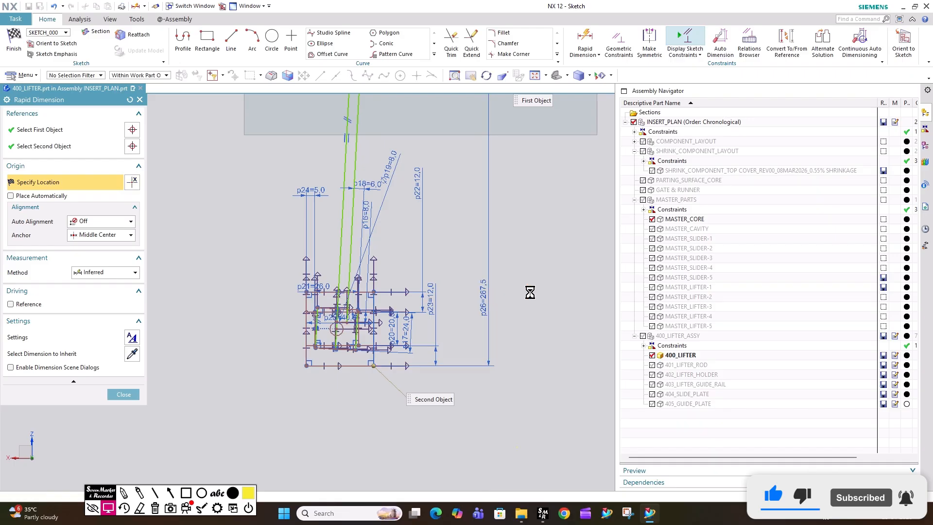
{"action": "left_click", "coordinate": [496, 295]}
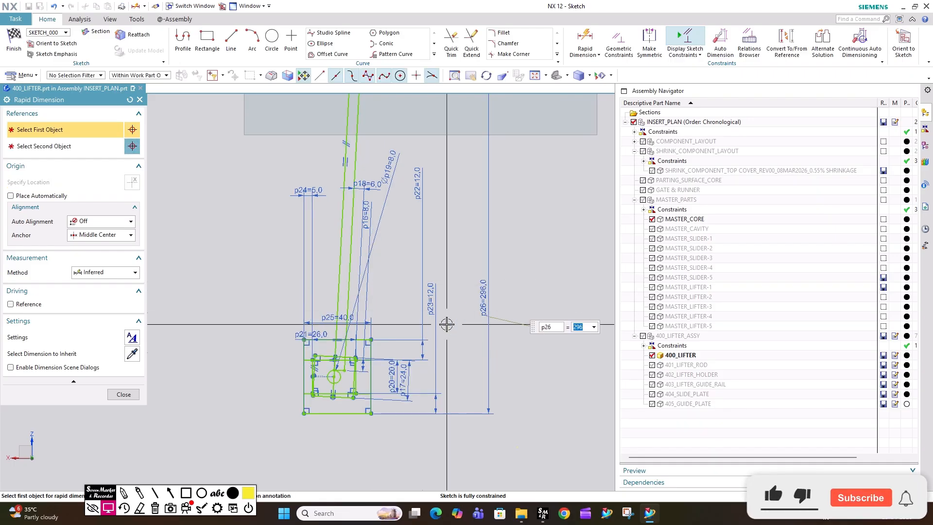
{"action": "scroll", "coordinate": [456, 312], "scroll_direction": "up", "scroll_amount": 3}
{"action": "key", "text": "Escape"}
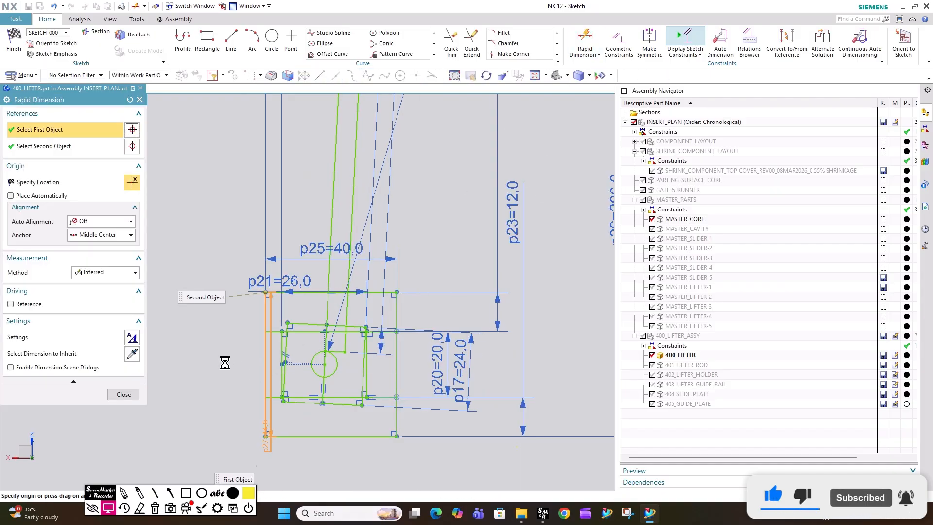
{"action": "scroll", "coordinate": [225, 362], "scroll_direction": "up", "scroll_amount": 3}
{"action": "scroll", "coordinate": [233, 338], "scroll_direction": "down", "scroll_amount": 2}
{"action": "left_click", "coordinate": [235, 338]}
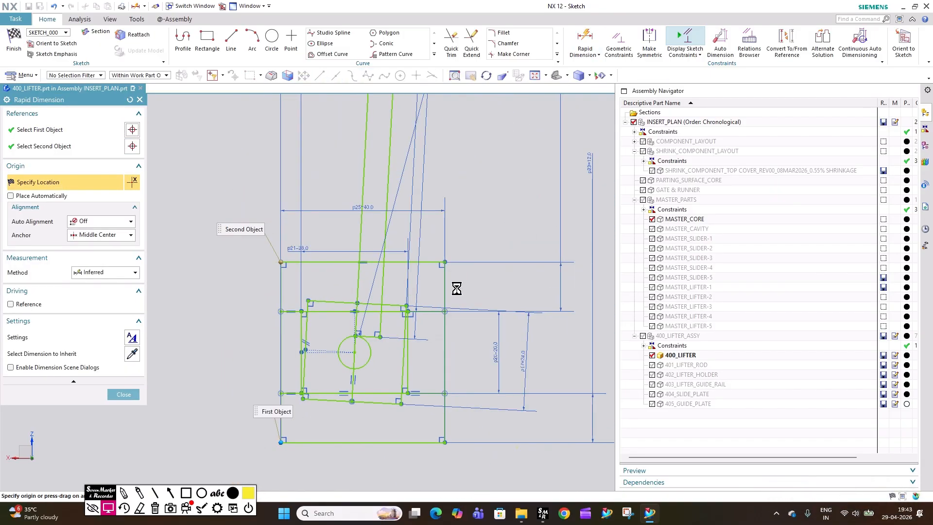
{"action": "key", "text": "Escape"}
Move the holder's upper 12 mm height dimension and the tilted end block's 24 mm dimension closer to their geometry.
{"action": "left_click_drag", "start_coordinate": [552, 263], "coordinate": [462, 267]}
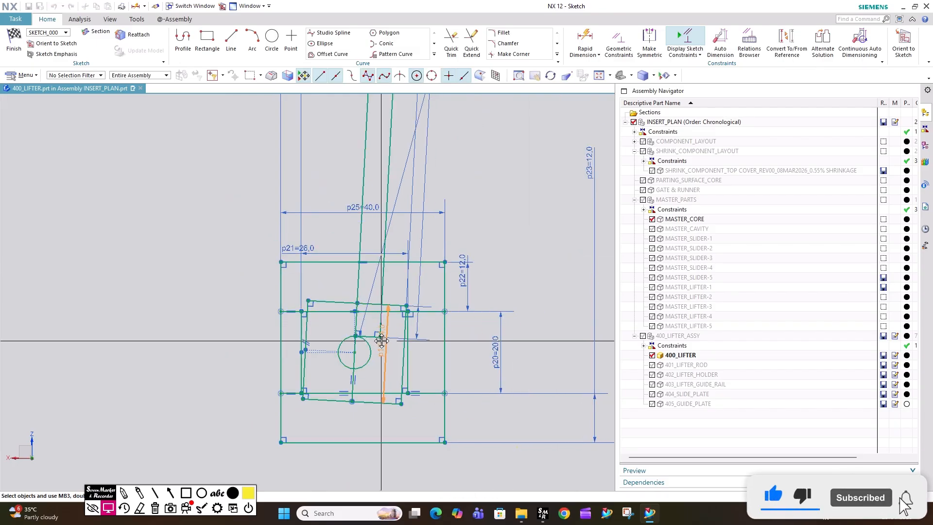
{"action": "scroll", "coordinate": [427, 353], "scroll_direction": "up", "scroll_amount": 4}
{"action": "scroll", "coordinate": [399, 320], "scroll_direction": "down", "scroll_amount": 6}
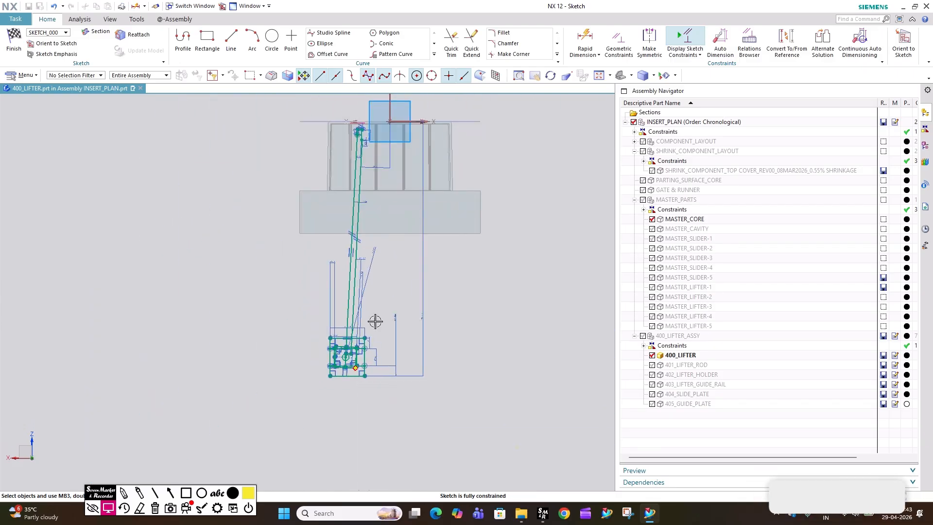
{"action": "scroll", "coordinate": [385, 205], "scroll_direction": "up", "scroll_amount": 2}
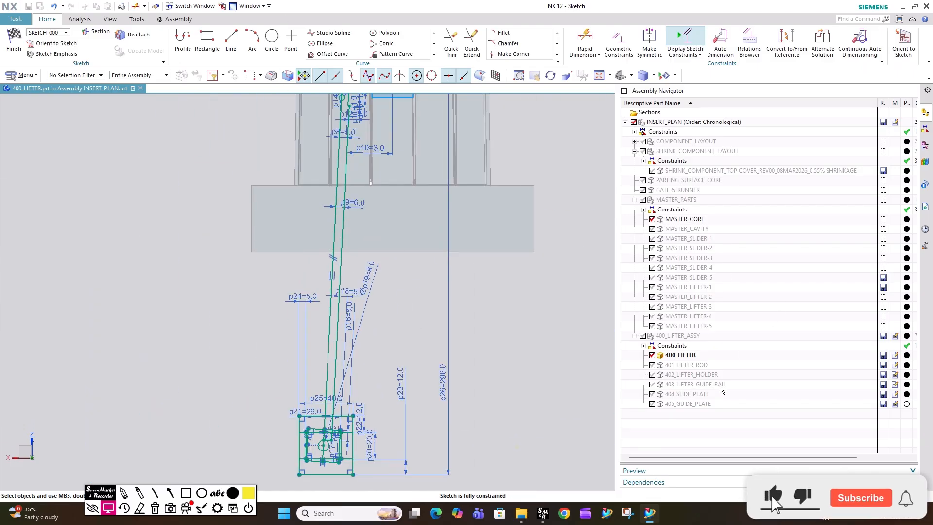
Review the components from 401_LIFTER_ROD to 405_GUIDE_PLATE against the lifter sketch, from the holder rectangles up to the rod's upper end.
{"action": "left_click", "coordinate": [669, 368]}
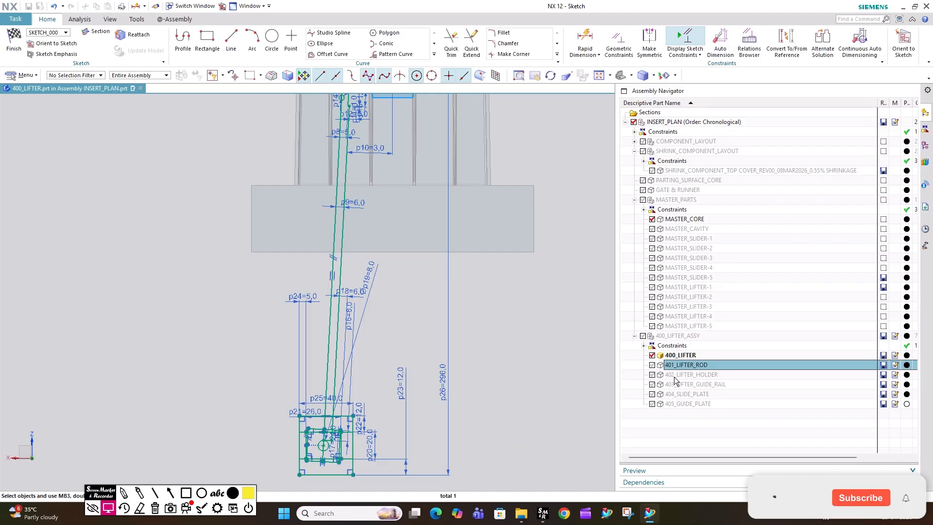
{"action": "left_click", "coordinate": [675, 378]}
{"action": "scroll", "coordinate": [549, 392], "scroll_direction": "up", "scroll_amount": 2}
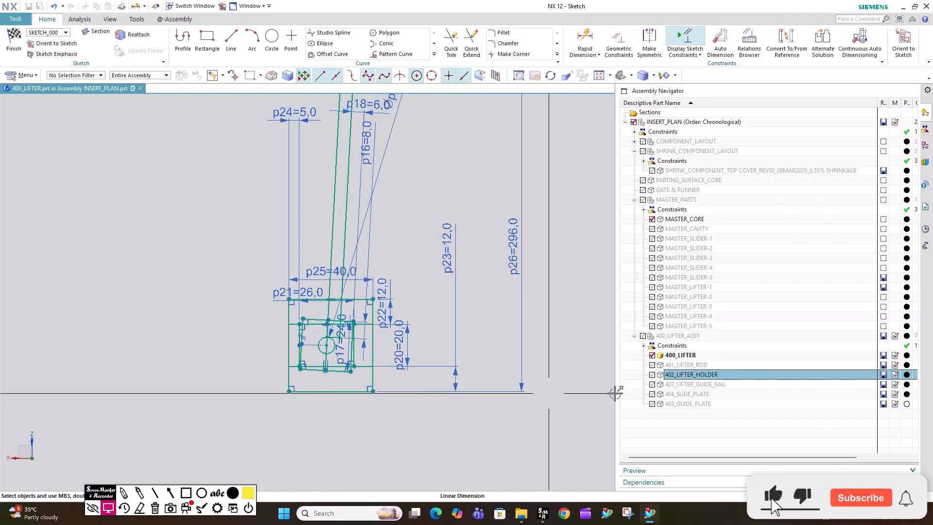
{"action": "left_click", "coordinate": [707, 384]}
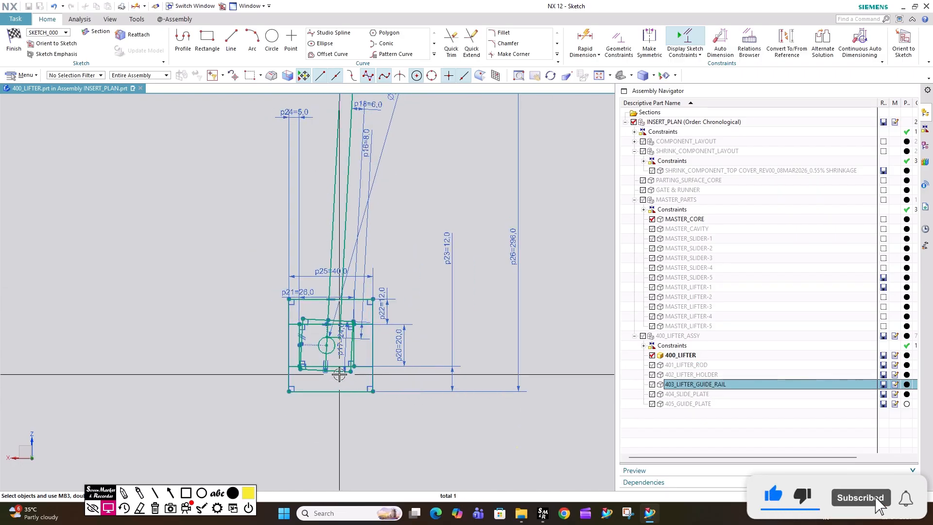
{"action": "left_click", "coordinate": [695, 394]}
{"action": "left_click", "coordinate": [693, 405]}
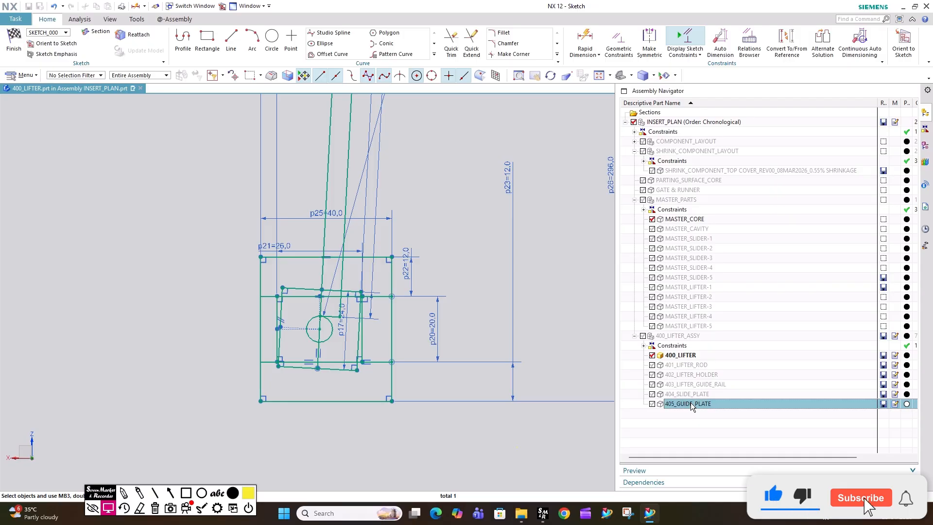
{"action": "scroll", "coordinate": [475, 355], "scroll_direction": "down", "scroll_amount": 4}
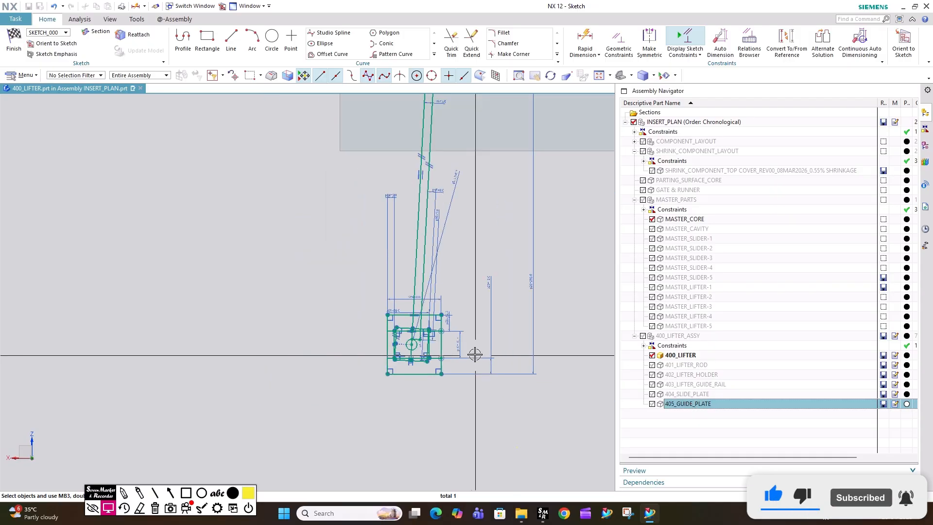
{"action": "scroll", "coordinate": [444, 170], "scroll_direction": "up", "scroll_amount": 6}
{"action": "scroll", "coordinate": [445, 169], "scroll_direction": "down", "scroll_amount": 4}
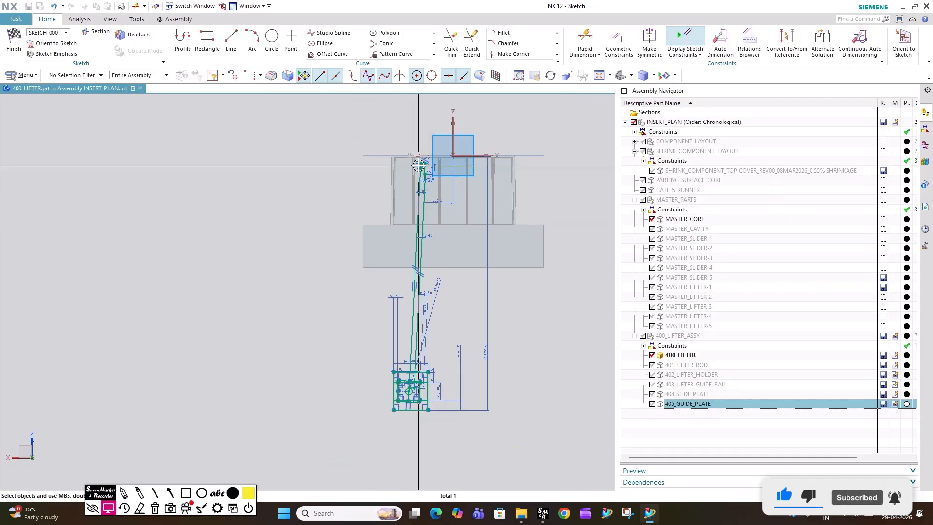
{"action": "scroll", "coordinate": [427, 154], "scroll_direction": "up", "scroll_amount": 3}
{"action": "scroll", "coordinate": [427, 153], "scroll_direction": "up", "scroll_amount": 2}
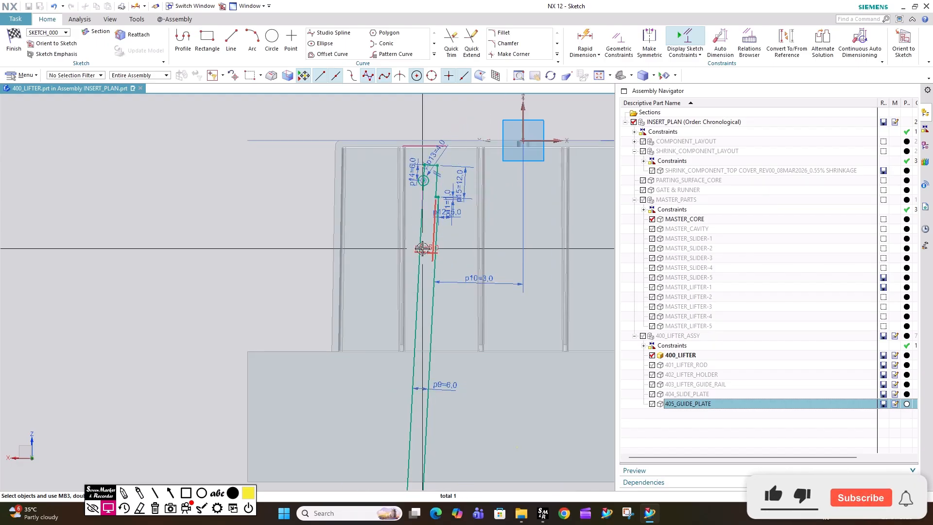
{"action": "scroll", "coordinate": [420, 234], "scroll_direction": "down", "scroll_amount": 3}
{"action": "scroll", "coordinate": [429, 339], "scroll_direction": "up", "scroll_amount": 3}
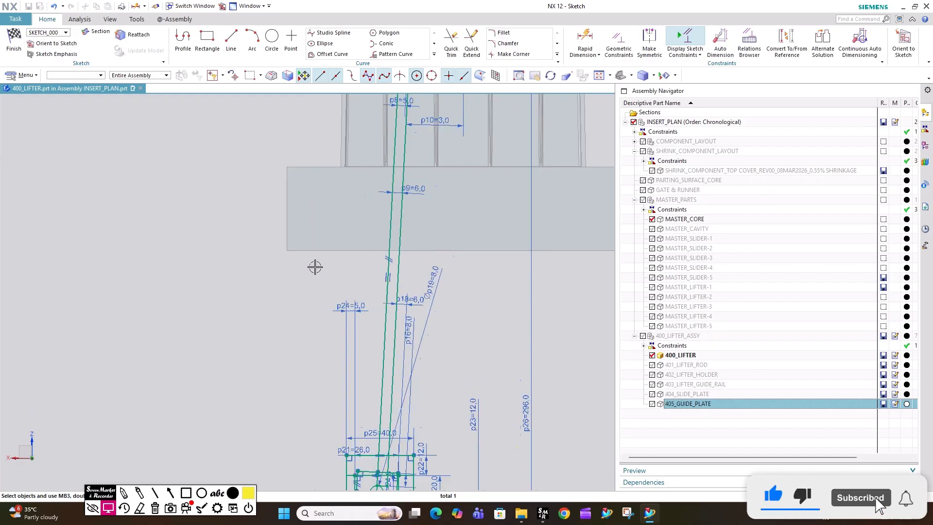
Sketch a horizontal rectangle about 23.5 mm high across the angled lifter rod, just below the master core.
{"action": "left_click", "coordinate": [205, 41]}
{"action": "left_click", "coordinate": [312, 264]}
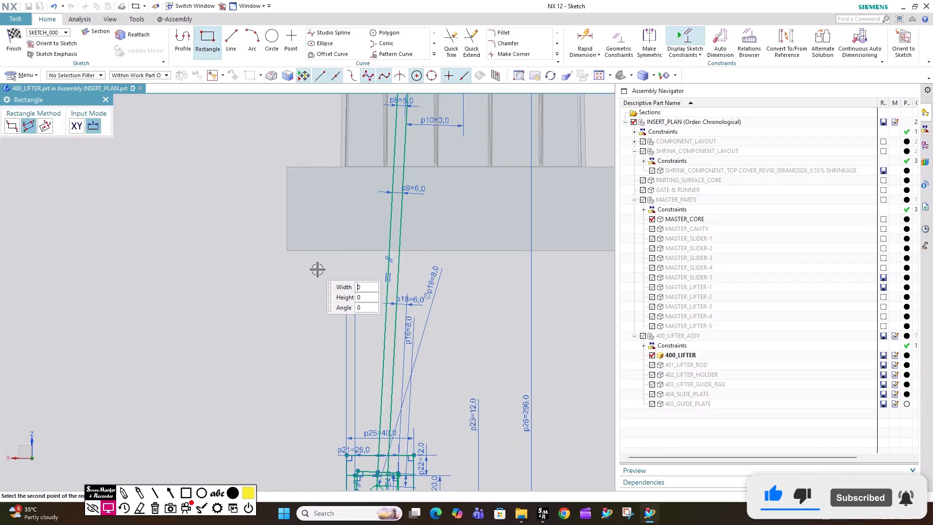
{"action": "left_click", "coordinate": [475, 265]}
{"action": "left_click", "coordinate": [475, 304]}
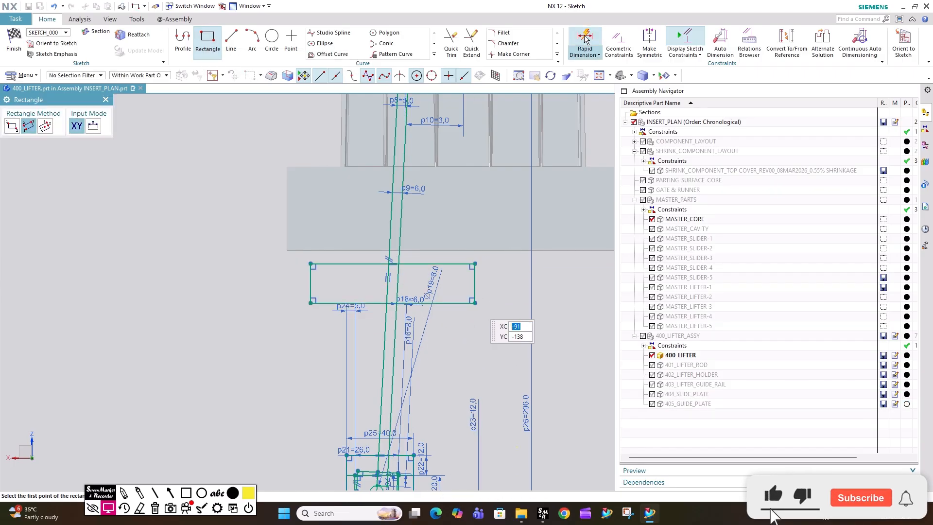
Dimension the rectangle's lower edge from the horizontal sketch axis and set the distance to 146 mm.
{"action": "left_click", "coordinate": [585, 39]}
{"action": "scroll", "coordinate": [532, 194], "scroll_direction": "down", "scroll_amount": 4}
{"action": "scroll", "coordinate": [486, 149], "scroll_direction": "up", "scroll_amount": 2}
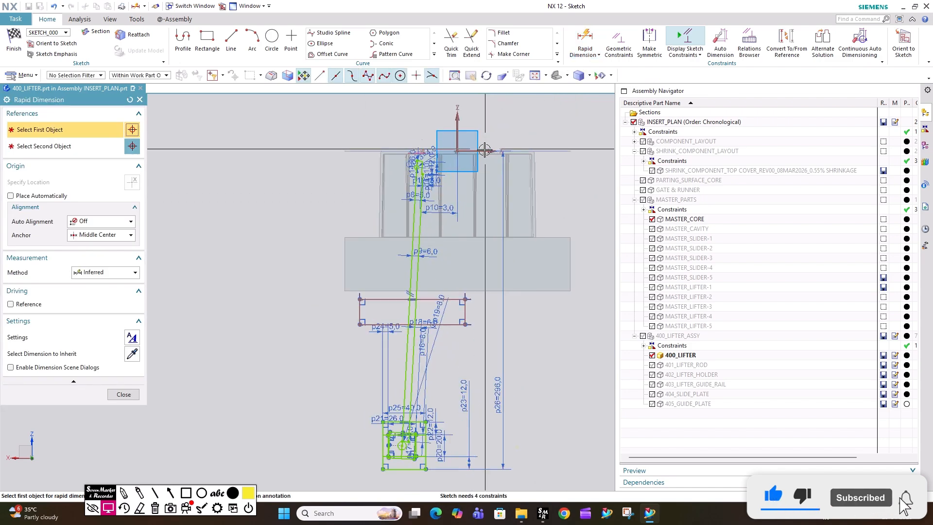
{"action": "left_click", "coordinate": [489, 150]}
{"action": "left_click", "coordinate": [465, 324]}
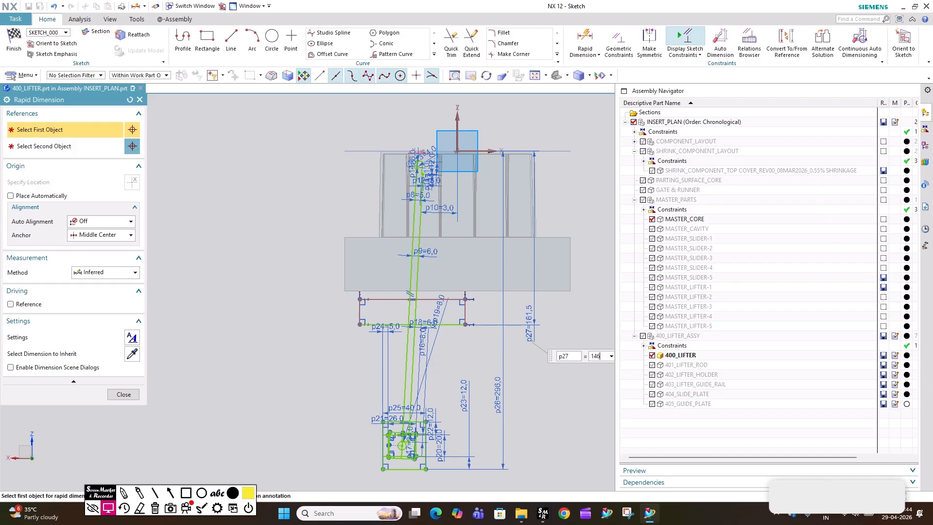
Dimension the rectangle's height and set it to 20 mm.
{"action": "scroll", "coordinate": [493, 292], "scroll_direction": "up", "scroll_amount": 3}
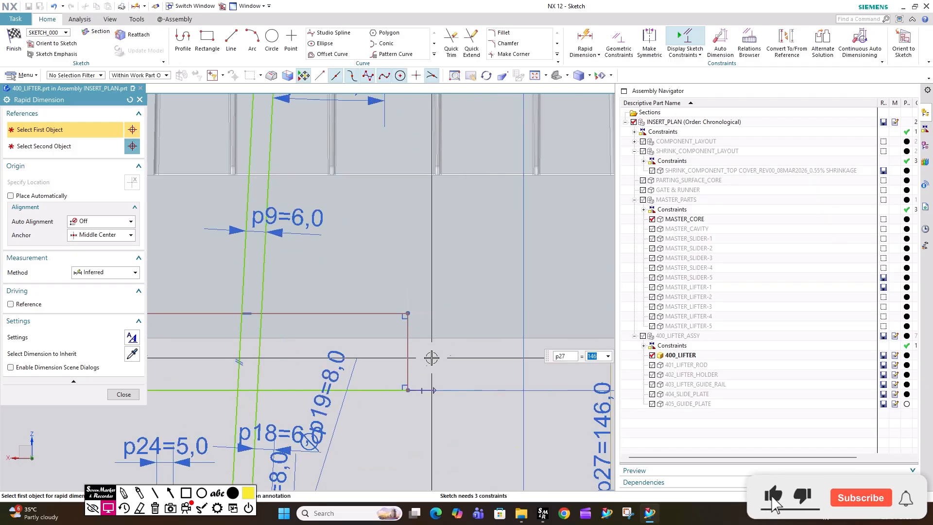
{"action": "left_click", "coordinate": [446, 368]}
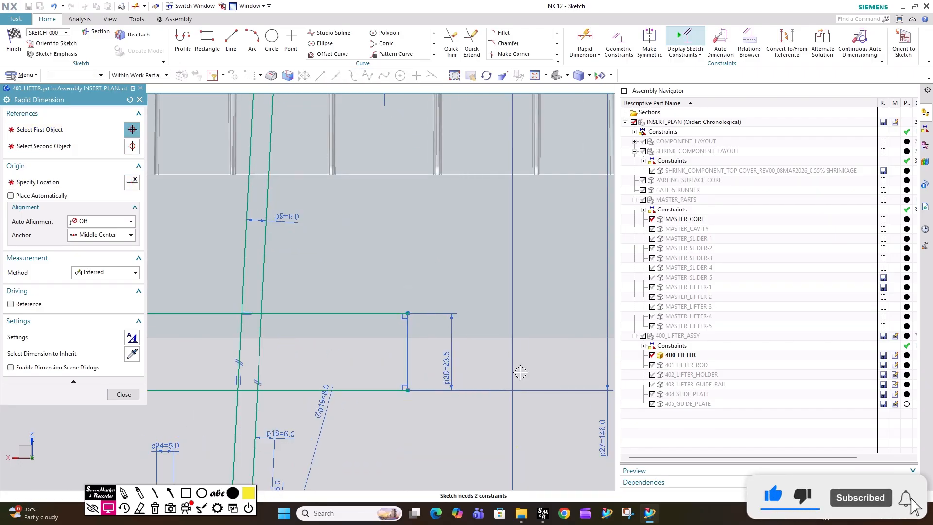
{"action": "scroll", "coordinate": [532, 287], "scroll_direction": "down", "scroll_amount": 3}
{"action": "scroll", "coordinate": [396, 344], "scroll_direction": "up", "scroll_amount": 2}
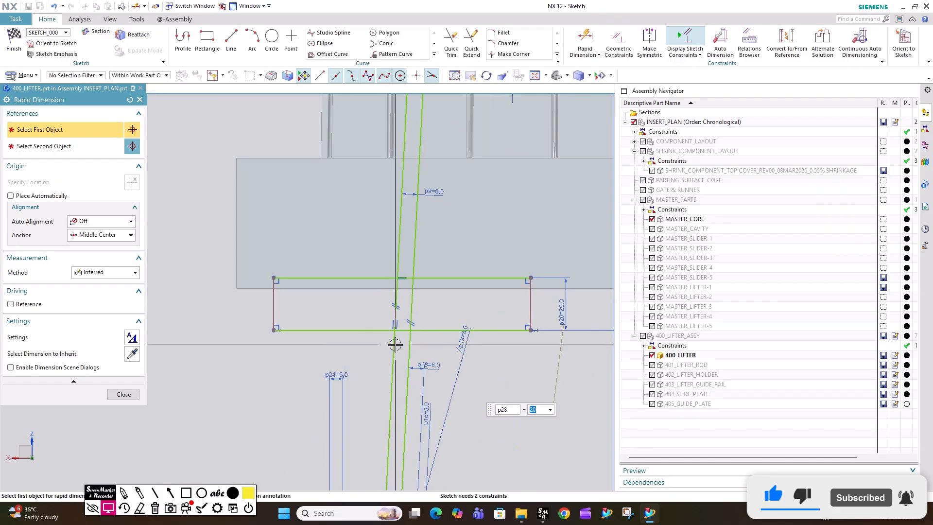
Draw a vertical line near each end of the rectangle and trim both where they extend past its upper edge.
{"action": "left_click", "coordinate": [232, 39]}
{"action": "left_click", "coordinate": [302, 330]}
{"action": "left_click", "coordinate": [299, 229]}
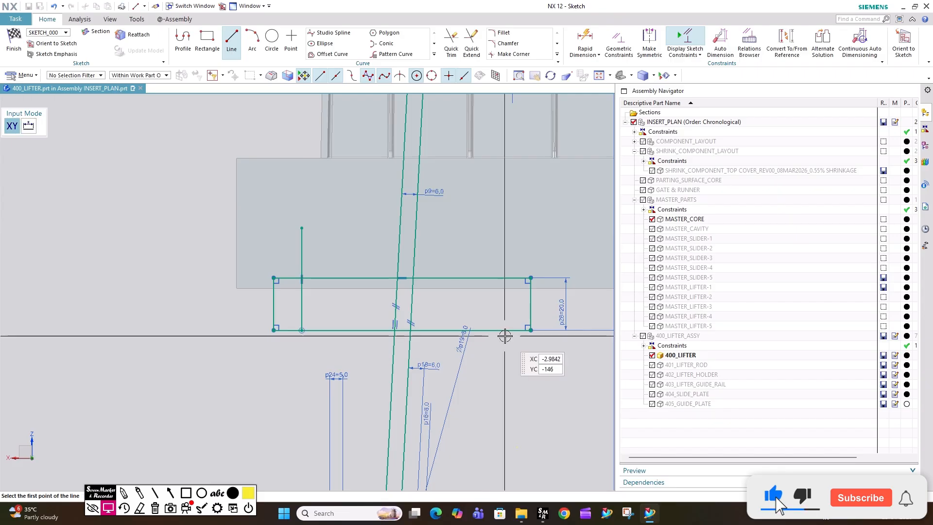
{"action": "left_click", "coordinate": [501, 331]}
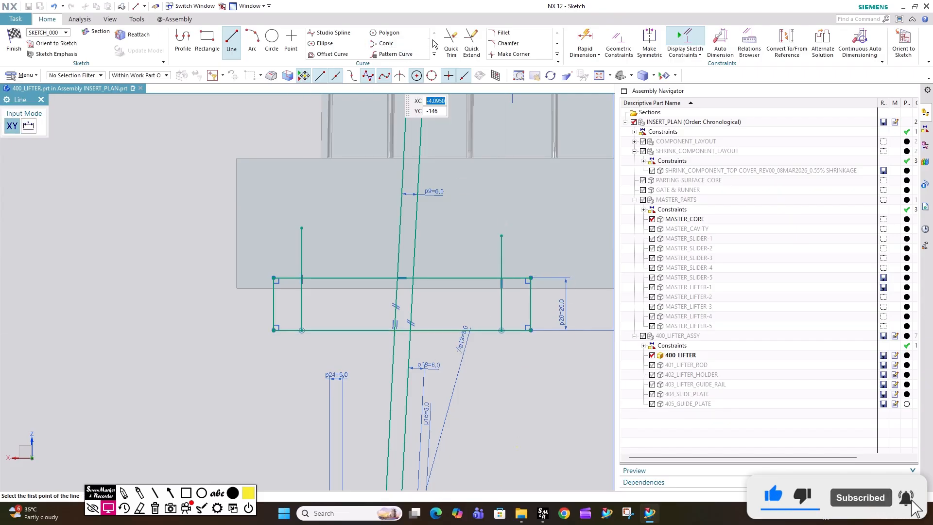
{"action": "left_click", "coordinate": [451, 43]}
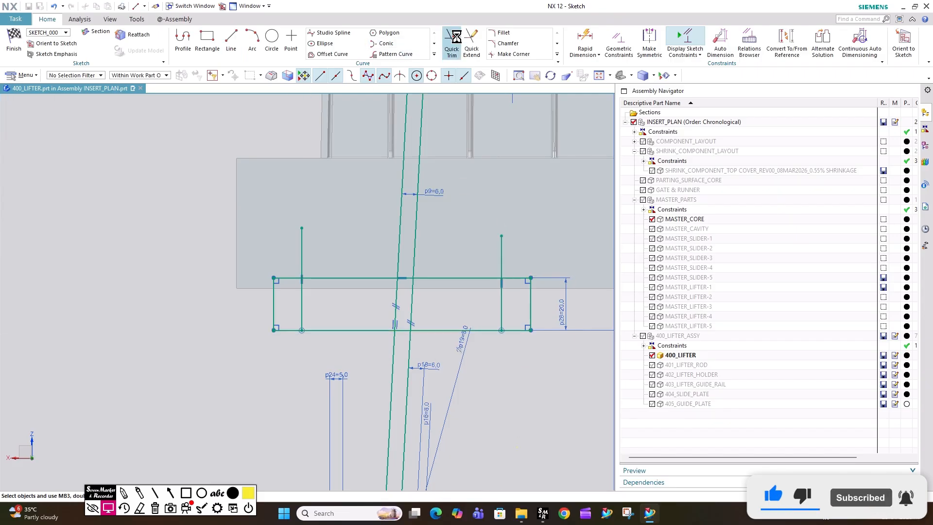
{"action": "left_click", "coordinate": [501, 255]}
{"action": "key", "text": "d"}
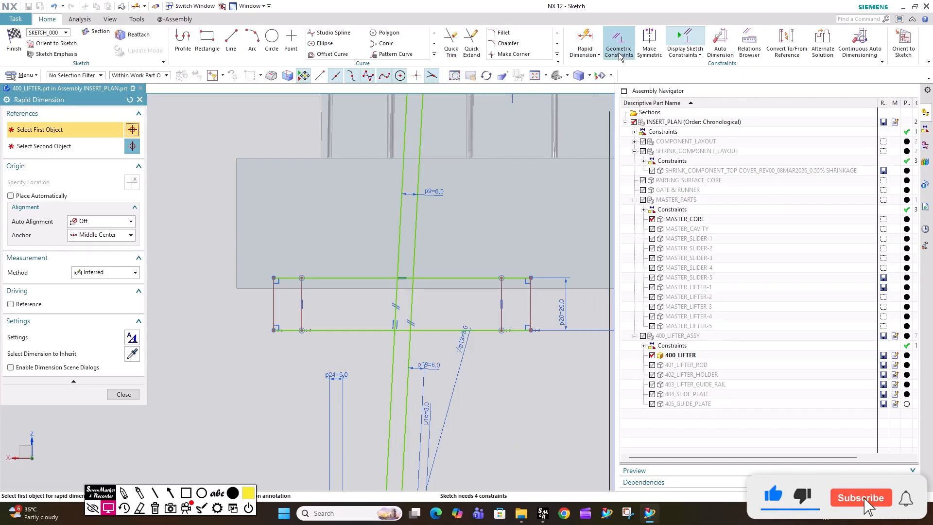
Dimension the right inner vertical line 7 mm from the rectangle's right edge.
{"action": "left_click", "coordinate": [590, 39]}
{"action": "scroll", "coordinate": [530, 299], "scroll_direction": "up", "scroll_amount": 1}
{"action": "left_click", "coordinate": [530, 303]}
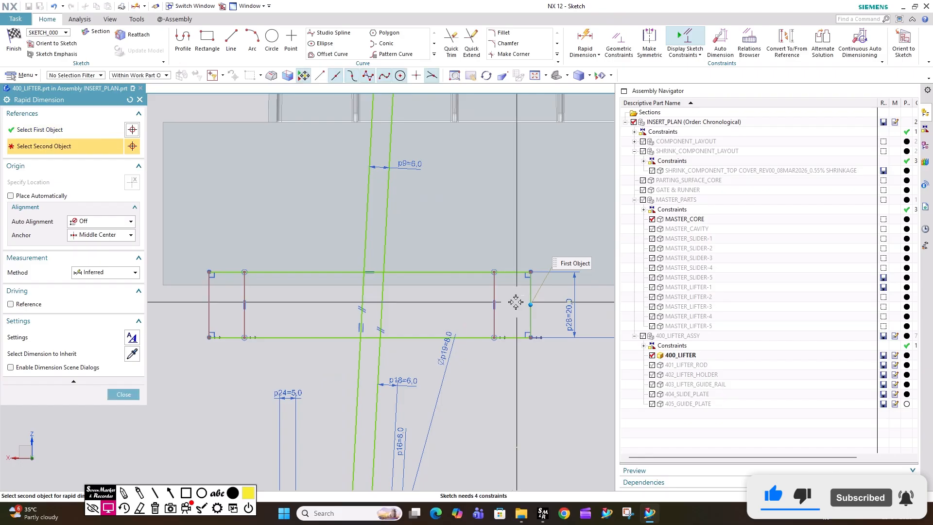
{"action": "left_click", "coordinate": [567, 391]}
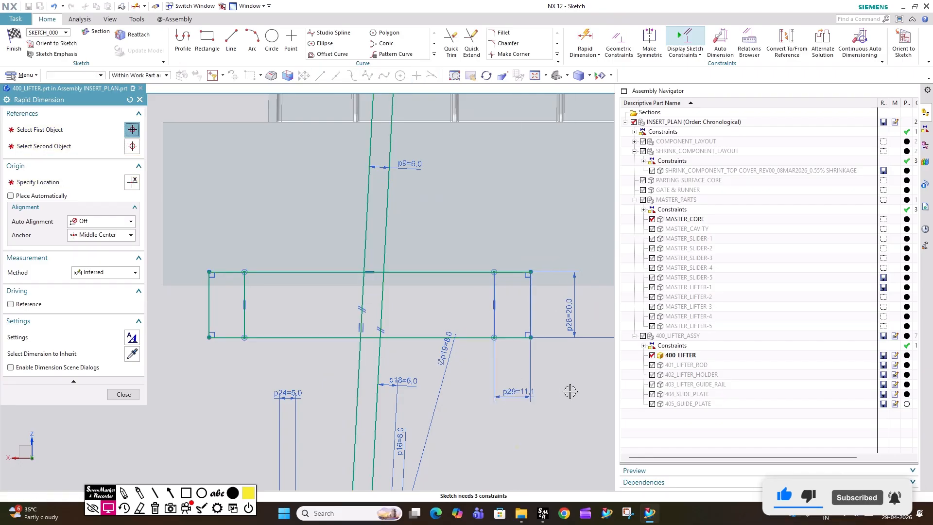
{"action": "type", "text": "7"}
{"action": "key", "text": "Return"}
Dimension the left inner vertical line 7 mm from the rectangle's left edge.
{"action": "left_click", "coordinate": [209, 305]}
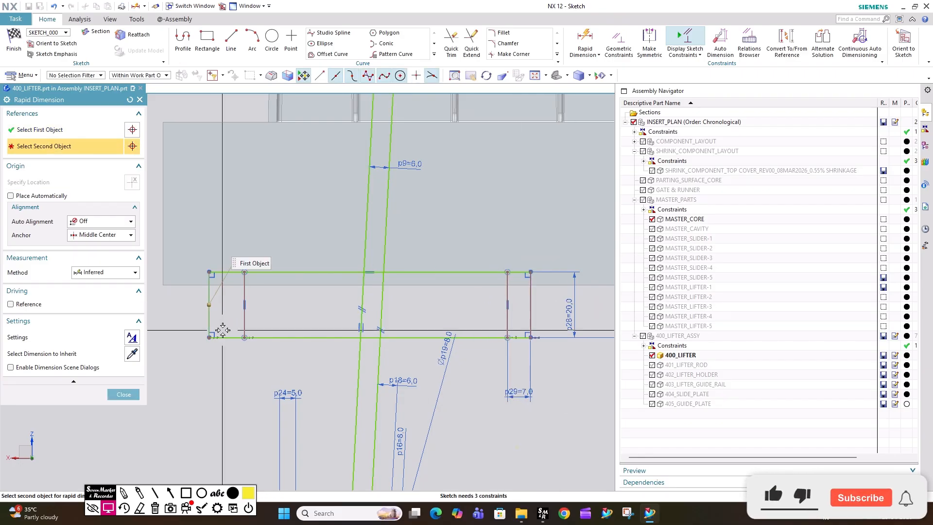
{"action": "left_click", "coordinate": [242, 322]}
{"action": "left_click", "coordinate": [282, 372]}
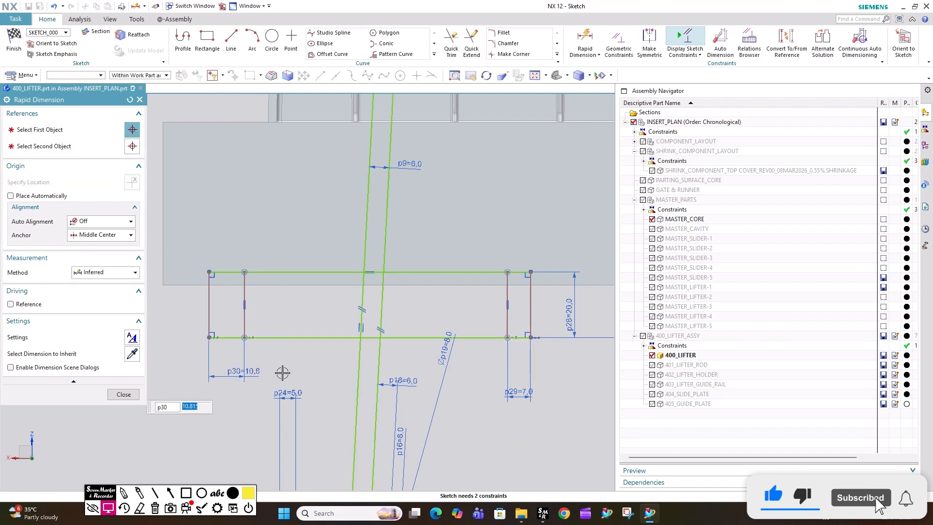
{"action": "type", "text": "7"}
{"action": "key", "text": "Return"}
Dimension the rectangle's left edge from the vertical sketch axis and set the distance to 75 mm.
{"action": "scroll", "coordinate": [362, 374], "scroll_direction": "down", "scroll_amount": 6}
{"action": "left_click", "coordinate": [582, 45]}
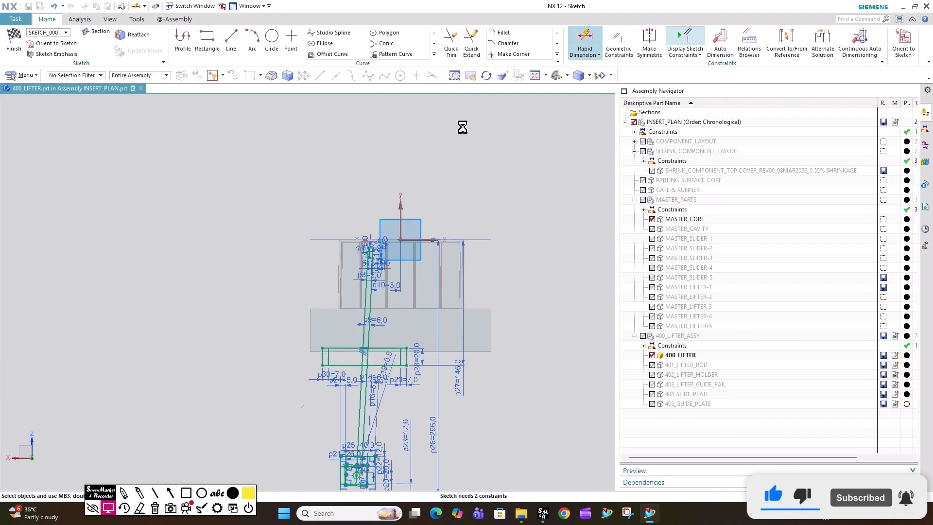
{"action": "left_click", "coordinate": [400, 212]}
{"action": "scroll", "coordinate": [344, 348], "scroll_direction": "up", "scroll_amount": 3}
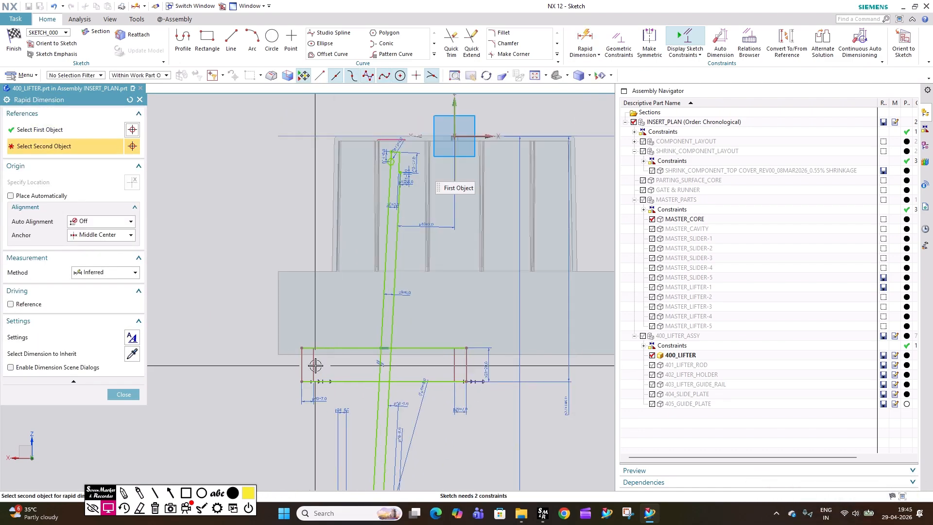
{"action": "left_click", "coordinate": [302, 377]}
{"action": "left_click", "coordinate": [317, 308]}
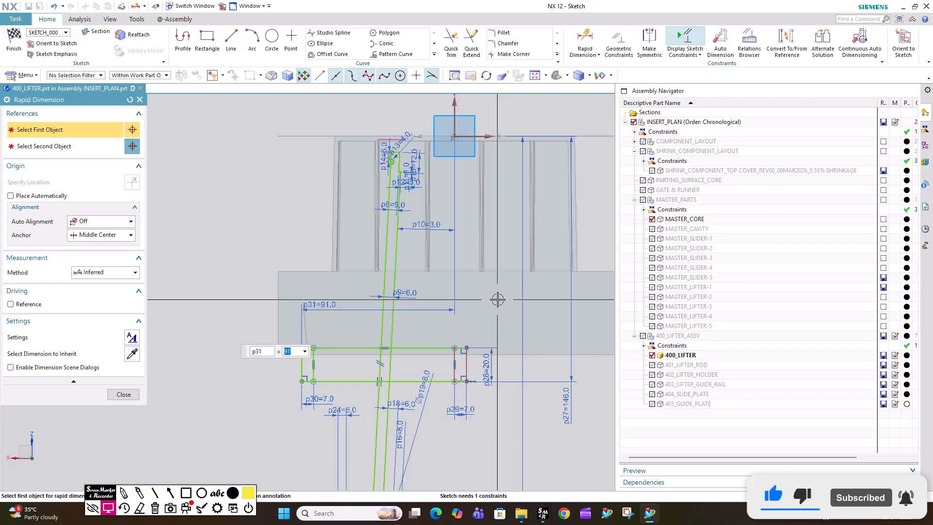
{"action": "type", "text": "80"}
{"action": "key", "text": "Return"}
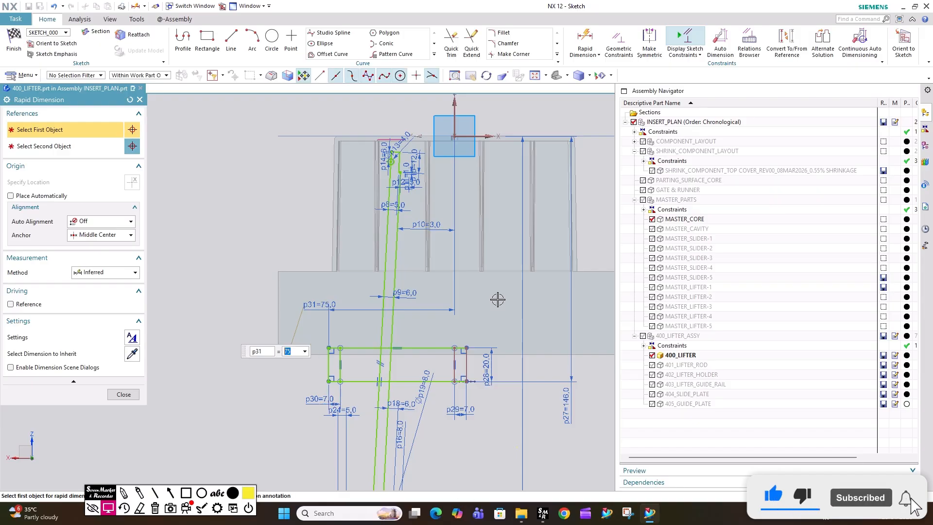
Dimension the rectangle's width along its lower edge, set it to 65 mm, and end dimensioning.
{"action": "left_click", "coordinate": [362, 382]}
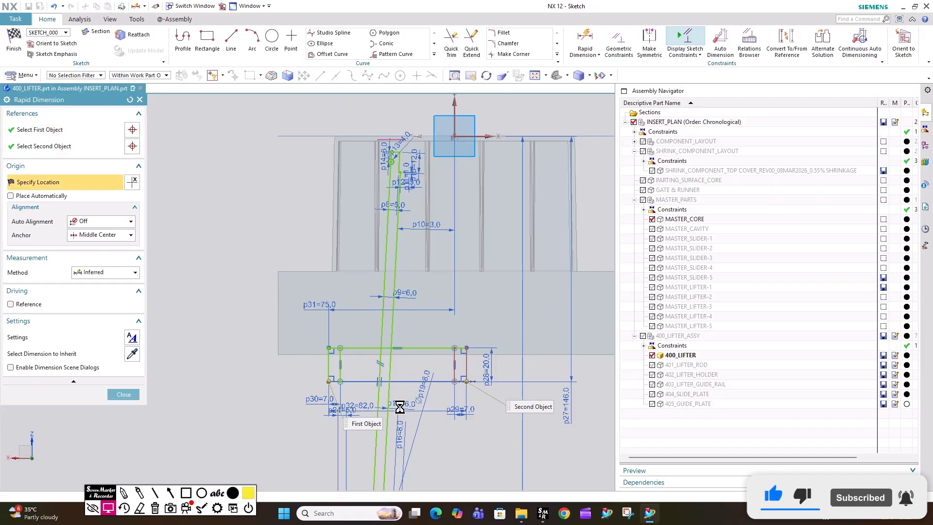
{"action": "left_click", "coordinate": [355, 407]}
{"action": "type", "text": "70"}
{"action": "key", "text": "Return"}
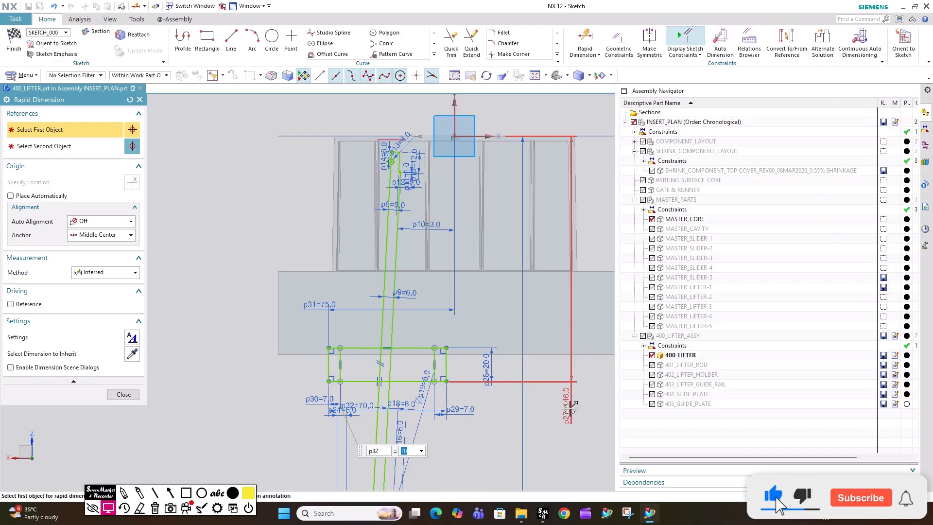
{"action": "key", "text": "Return"}
{"action": "scroll", "coordinate": [339, 300], "scroll_direction": "down", "scroll_amount": 5}
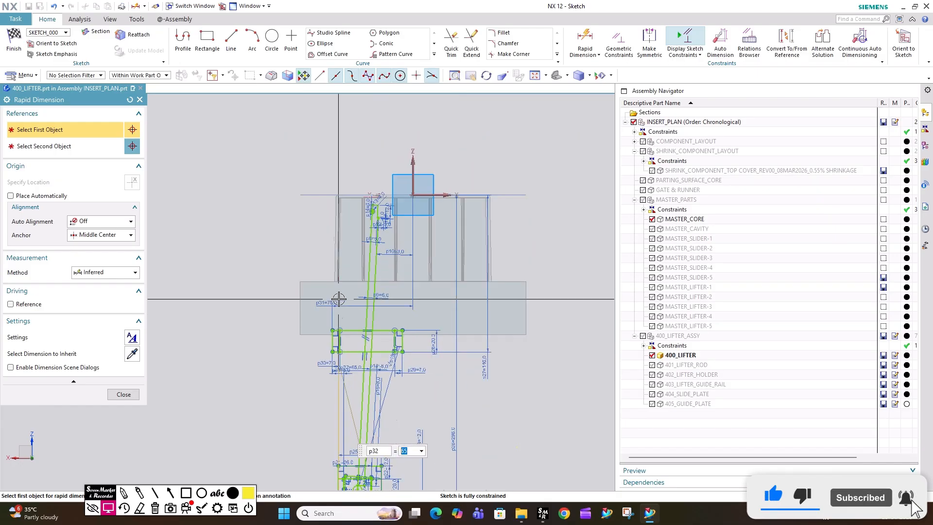
{"action": "scroll", "coordinate": [312, 420], "scroll_direction": "up", "scroll_amount": 4}
{"action": "scroll", "coordinate": [489, 287], "scroll_direction": "down", "scroll_amount": 4}
{"action": "scroll", "coordinate": [460, 194], "scroll_direction": "up", "scroll_amount": 5}
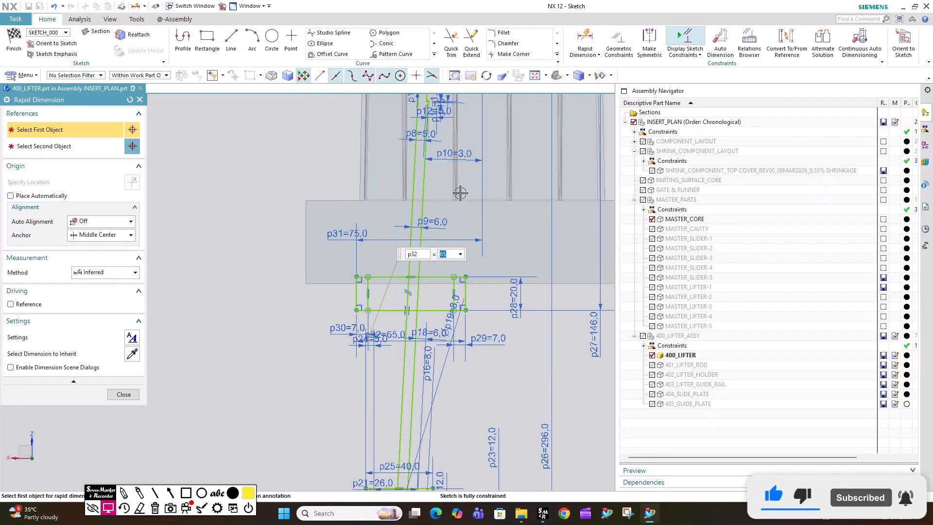
{"action": "key", "text": "Escape"}
Hide the MASTER_CORE component to expose the lifter head and its sketch profile.
{"action": "scroll", "coordinate": [388, 247], "scroll_direction": "down", "scroll_amount": 4}
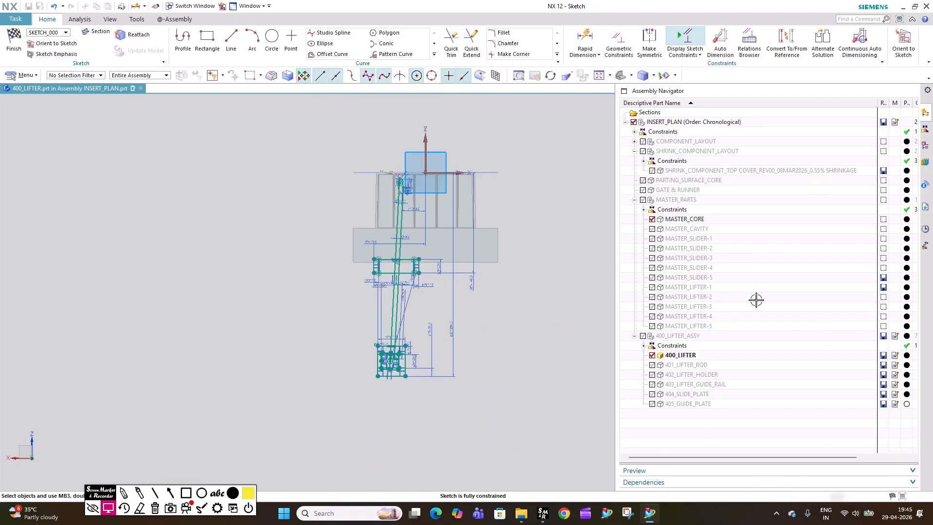
{"action": "left_click", "coordinate": [653, 219]}
{"action": "scroll", "coordinate": [401, 184], "scroll_direction": "up", "scroll_amount": 6}
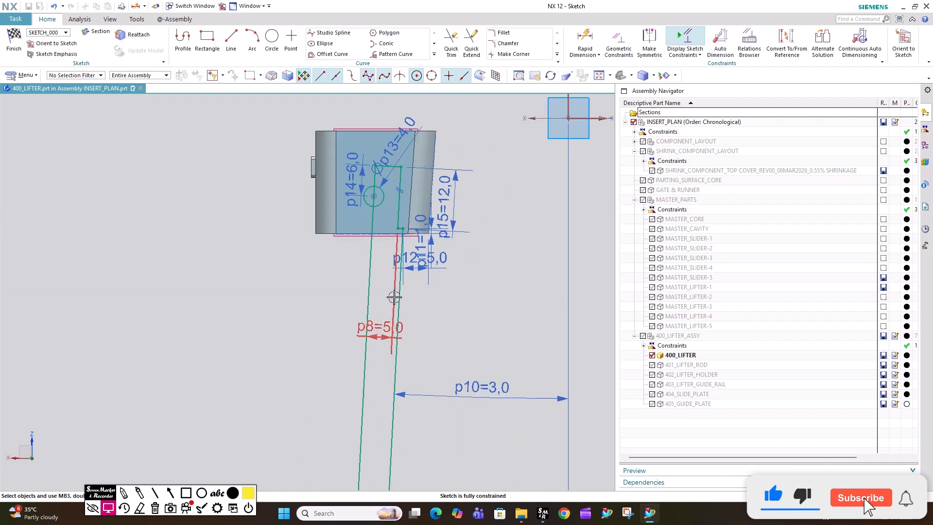
{"action": "scroll", "coordinate": [398, 261], "scroll_direction": "up", "scroll_amount": 4}
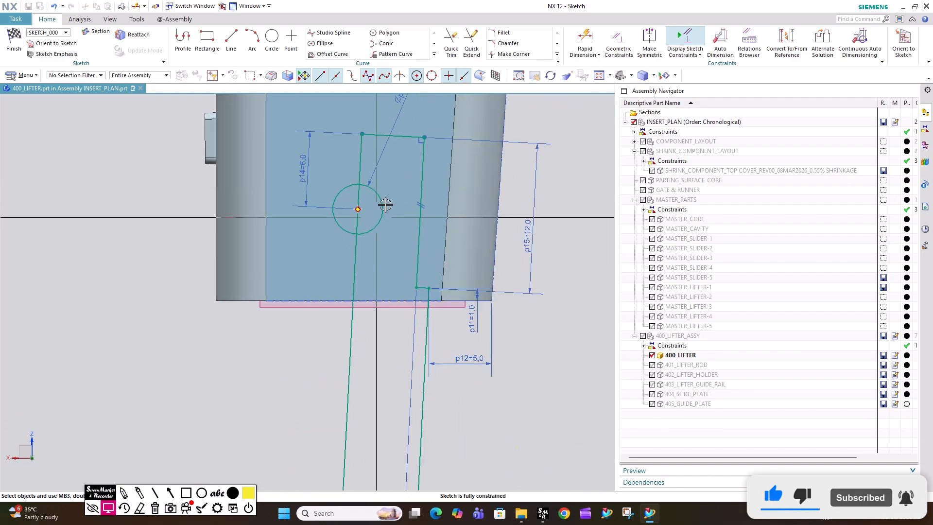
Examine the sketch along the rod, including the new rectangle and the nested profiles around the rod's lower end.
{"action": "scroll", "coordinate": [387, 237], "scroll_direction": "down", "scroll_amount": 9}
{"action": "scroll", "coordinate": [387, 325], "scroll_direction": "up", "scroll_amount": 4}
{"action": "scroll", "coordinate": [369, 195], "scroll_direction": "down", "scroll_amount": 4}
{"action": "scroll", "coordinate": [316, 281], "scroll_direction": "up", "scroll_amount": 5}
{"action": "scroll", "coordinate": [294, 246], "scroll_direction": "down", "scroll_amount": 3}
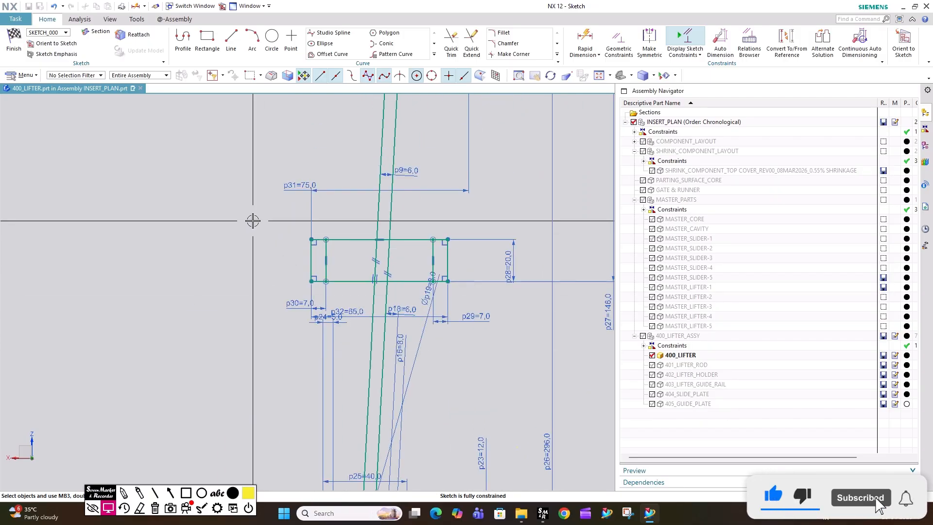
{"action": "scroll", "coordinate": [376, 257], "scroll_direction": "down", "scroll_amount": 5}
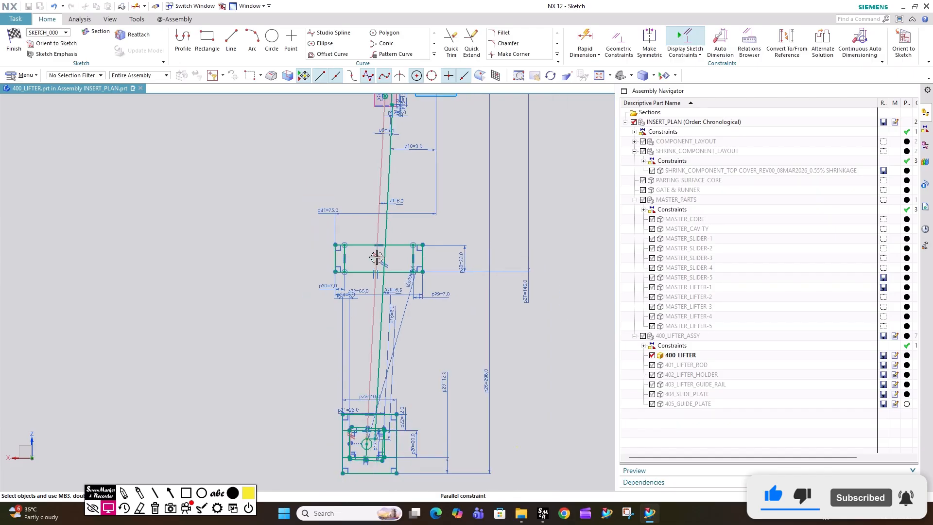
{"action": "scroll", "coordinate": [379, 281], "scroll_direction": "up", "scroll_amount": 3}
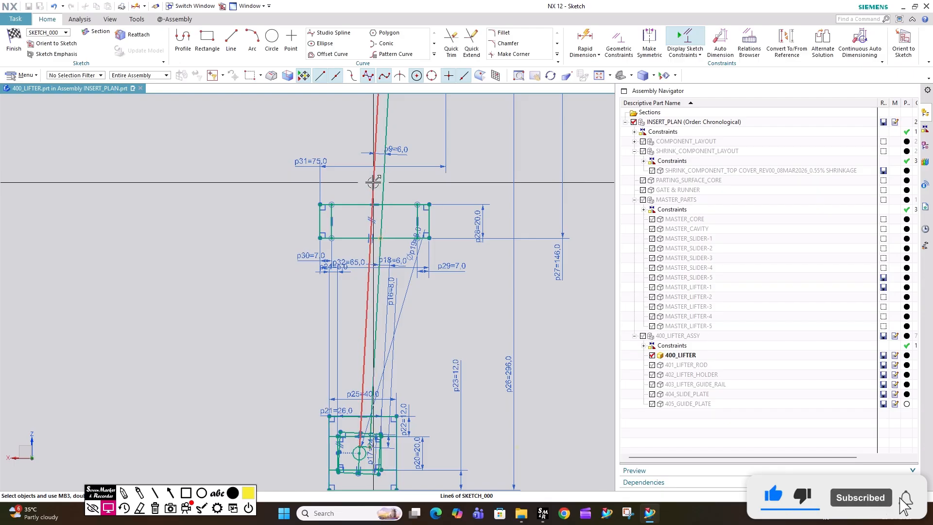
{"action": "scroll", "coordinate": [374, 183], "scroll_direction": "down", "scroll_amount": 2}
{"action": "scroll", "coordinate": [335, 415], "scroll_direction": "up", "scroll_amount": 4}
{"action": "scroll", "coordinate": [463, 243], "scroll_direction": "up", "scroll_amount": 3}
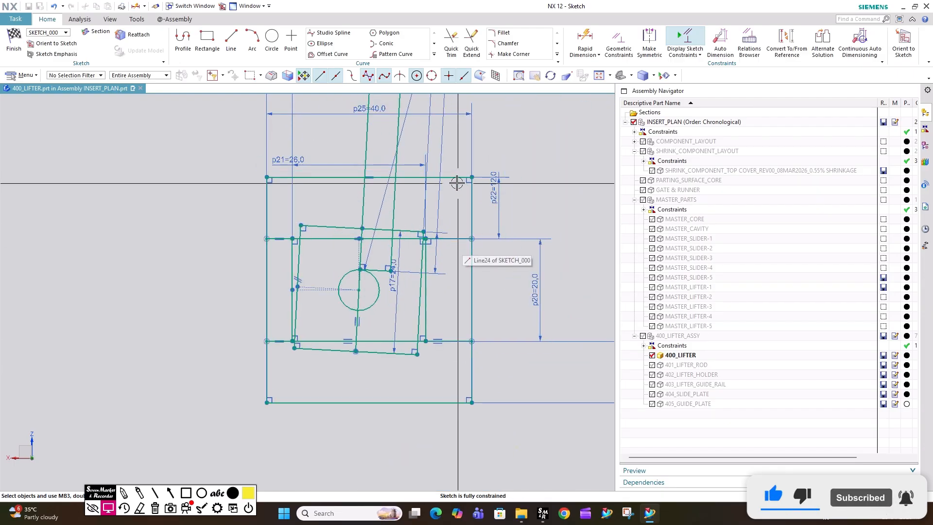
{"action": "left_click", "coordinate": [470, 199]}
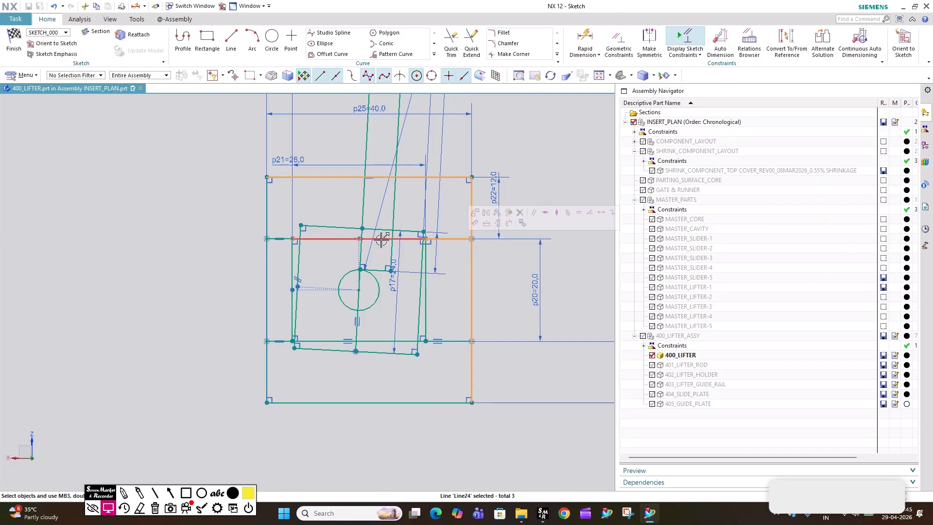
{"action": "left_click", "coordinate": [297, 240]}
{"action": "left_click", "coordinate": [280, 238]}
{"action": "key", "text": "Escape"}
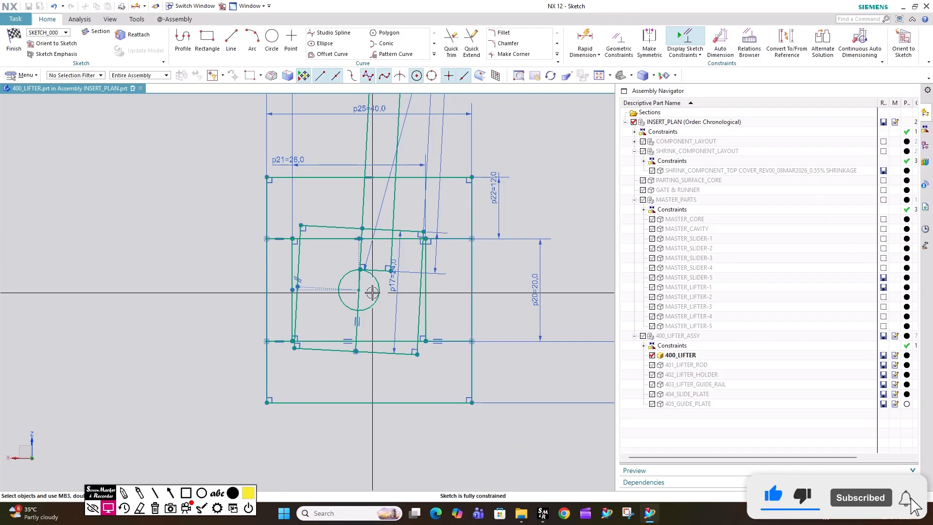
{"action": "scroll", "coordinate": [388, 336], "scroll_direction": "up", "scroll_amount": 2}
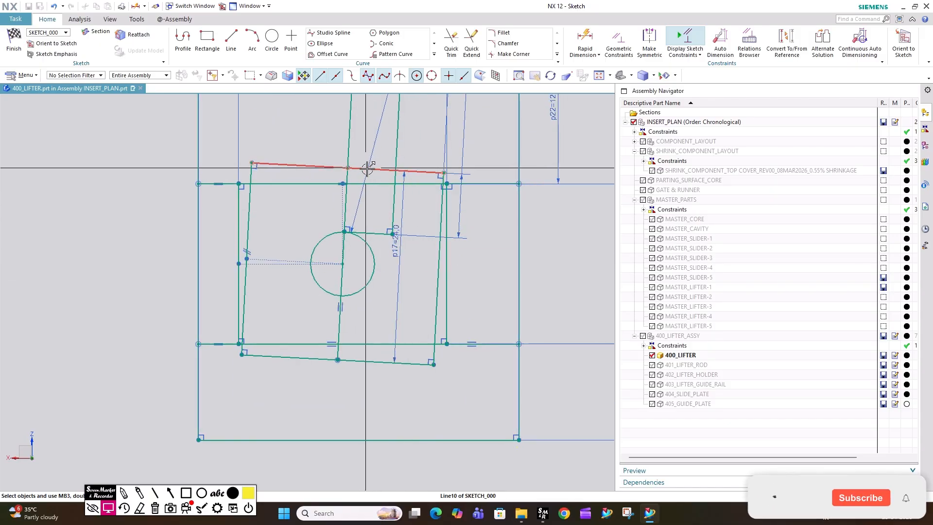
Finish the lifter sketch and return to modeling.
{"action": "left_click", "coordinate": [13, 46]}
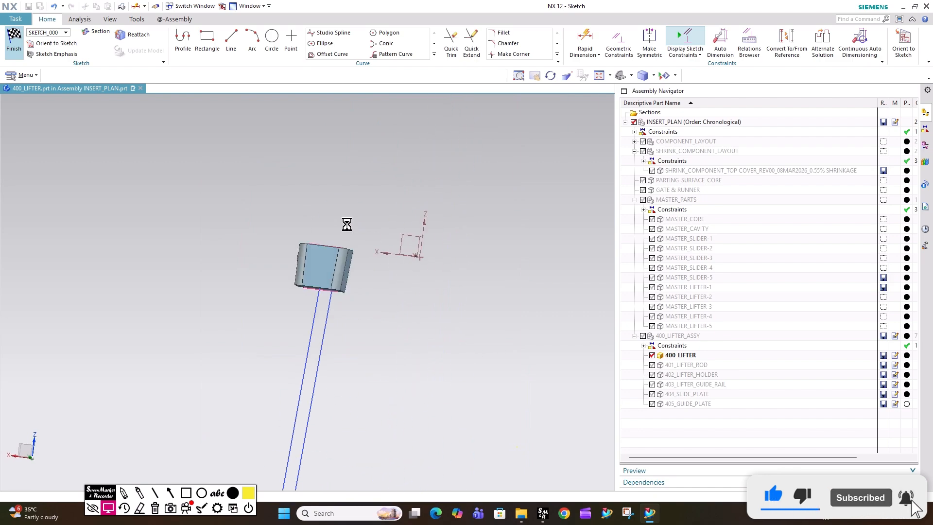
{"action": "scroll", "coordinate": [358, 249], "scroll_direction": "down", "scroll_amount": 1}
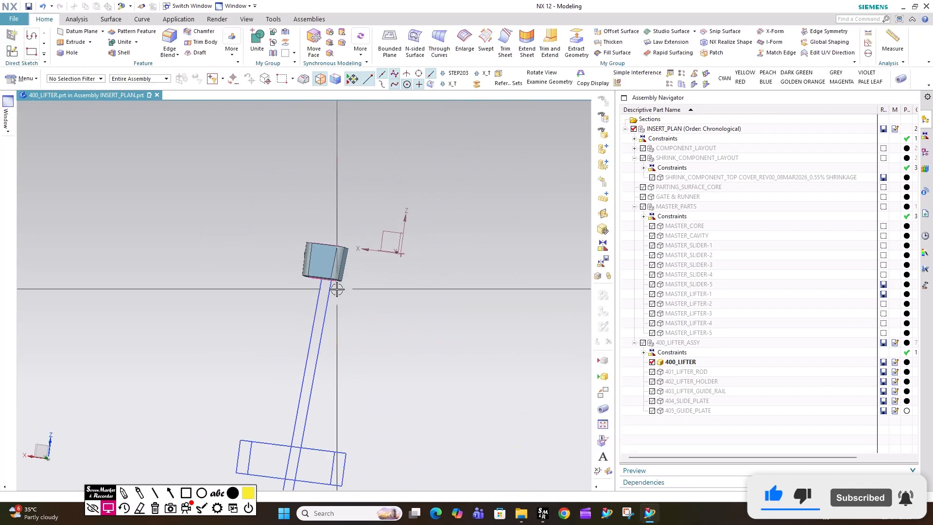
Revolve the rod's head profile 360° about its centre line and subtract it from the lifter body.
{"action": "scroll", "coordinate": [338, 278], "scroll_direction": "up", "scroll_amount": 2}
{"action": "right_click_drag", "start_coordinate": [420, 287], "coordinate": [432, 296]}
{"action": "left_click", "coordinate": [432, 296]}
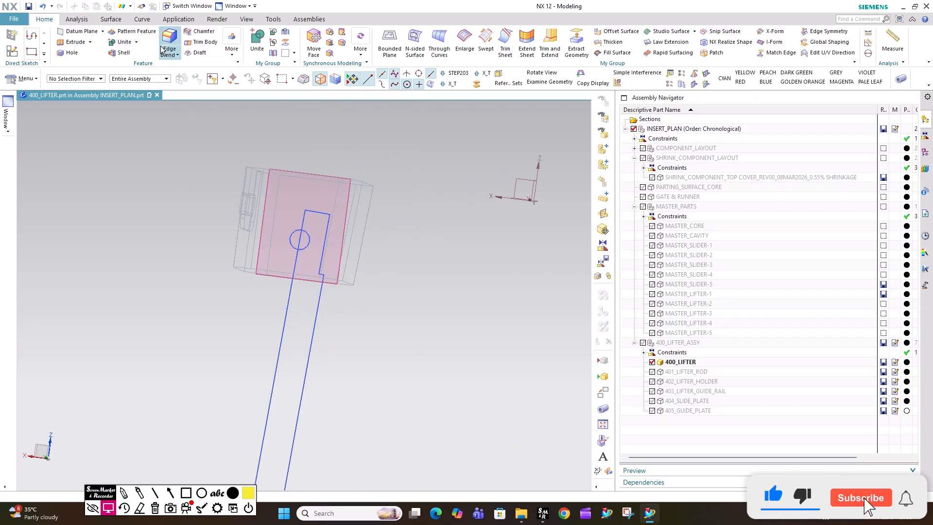
{"action": "left_click", "coordinate": [87, 45]}
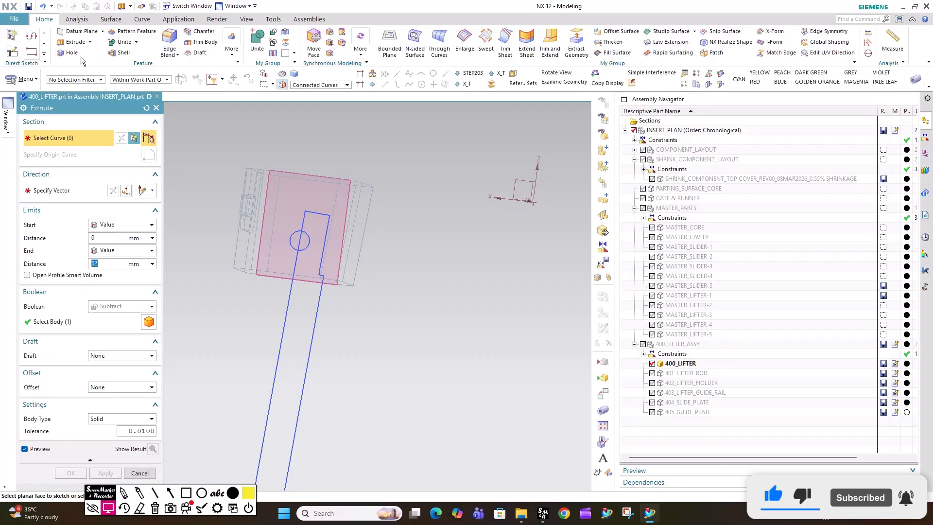
{"action": "key", "text": "Escape"}
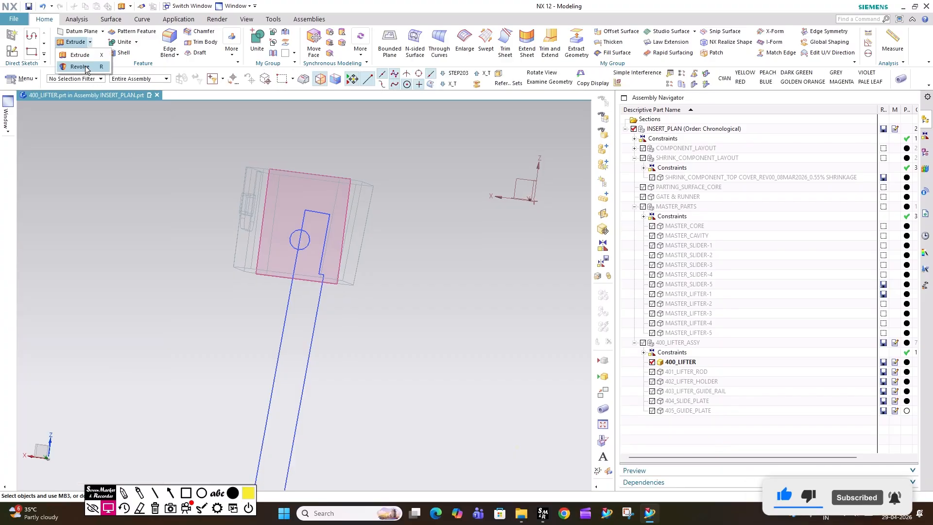
{"action": "left_click", "coordinate": [80, 67]}
{"action": "left_click", "coordinate": [308, 86]}
{"action": "left_click", "coordinate": [311, 101]}
{"action": "left_click", "coordinate": [288, 301]}
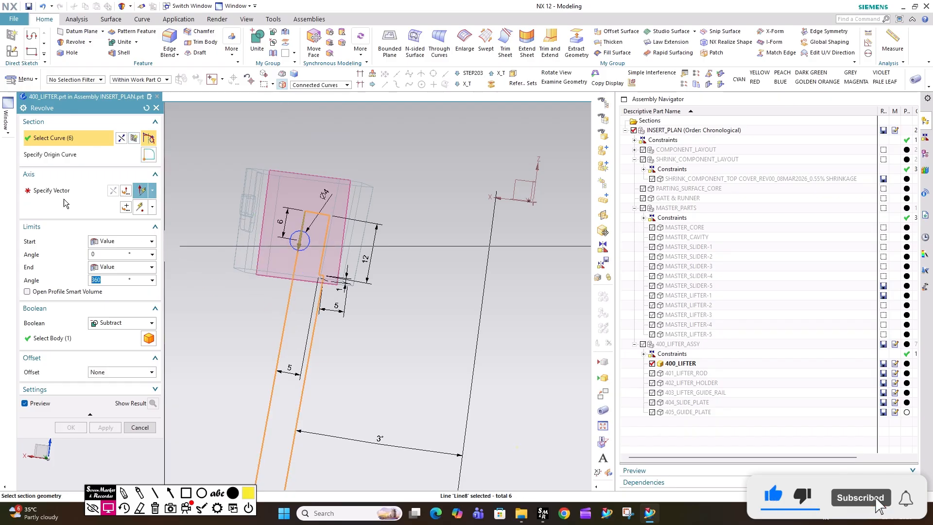
{"action": "middle_click", "coordinate": [313, 326]}
{"action": "left_click", "coordinate": [287, 320]}
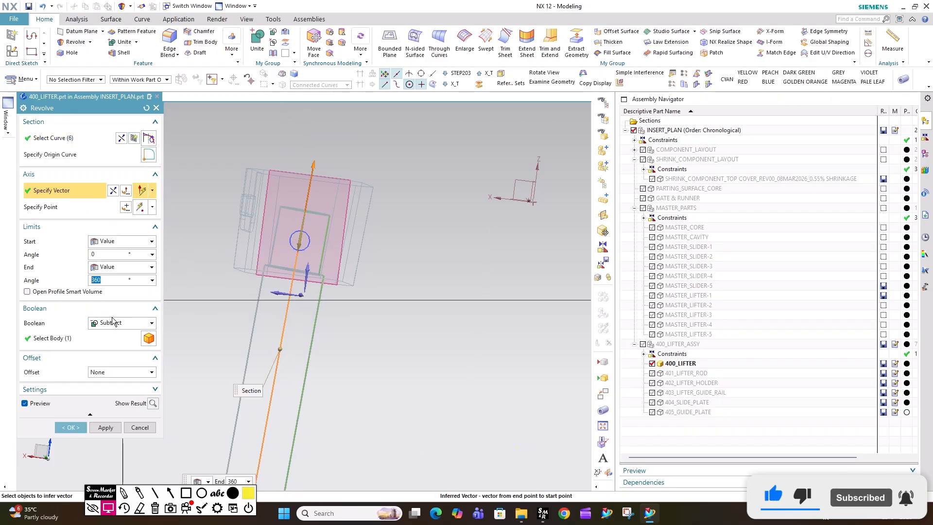
{"action": "left_click", "coordinate": [69, 430]}
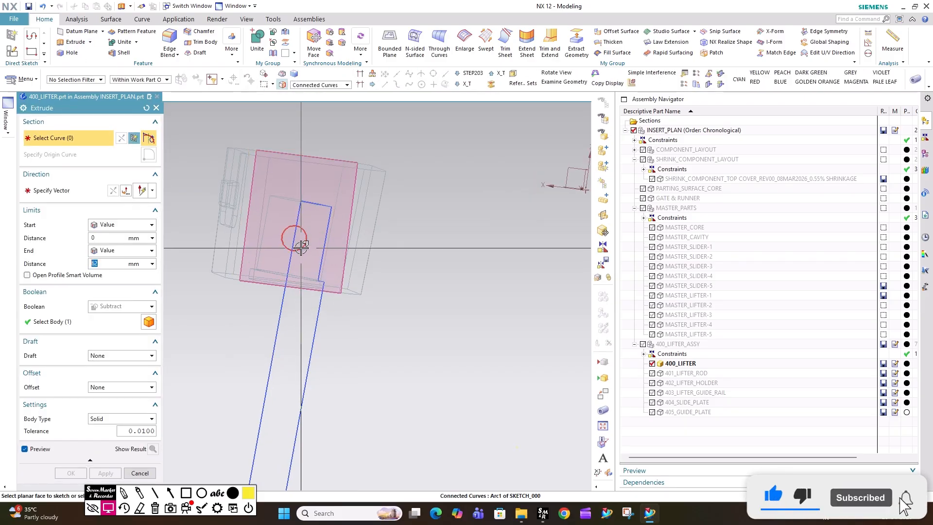
Extrude the small circle in the lifter head symmetrically with a 62 mm distance, subtracting it from the lifter.
{"action": "left_click", "coordinate": [121, 226]}
{"action": "left_click", "coordinate": [168, 237]}
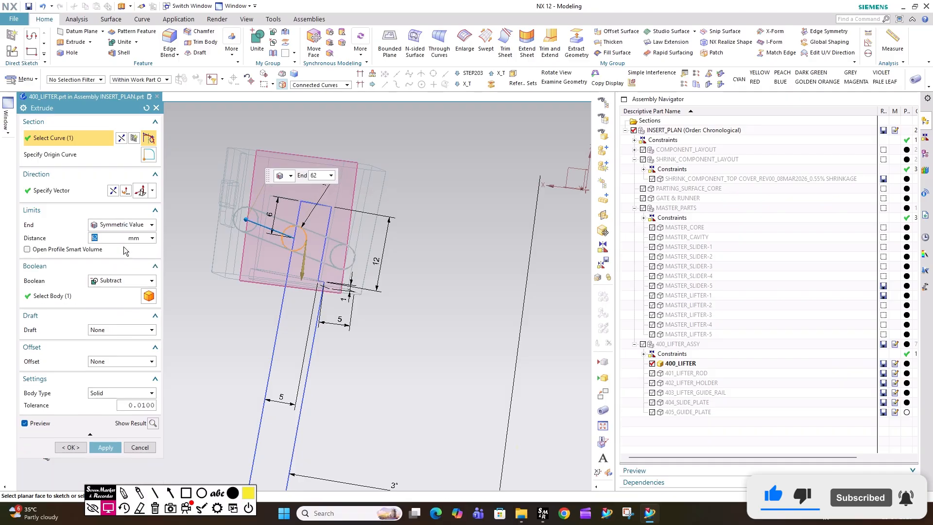
{"action": "middle_click", "coordinate": [442, 223]}
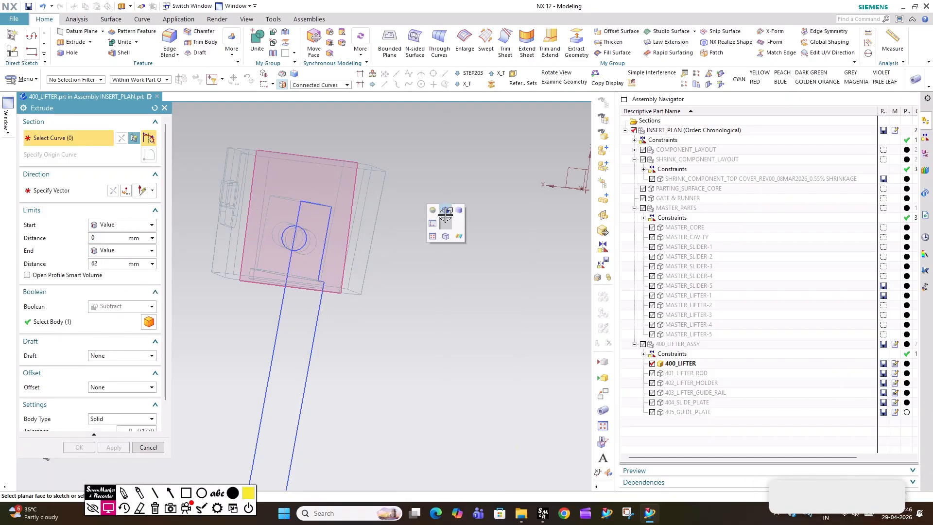
{"action": "middle_click_drag", "start_coordinate": [341, 228], "coordinate": [413, 228]}
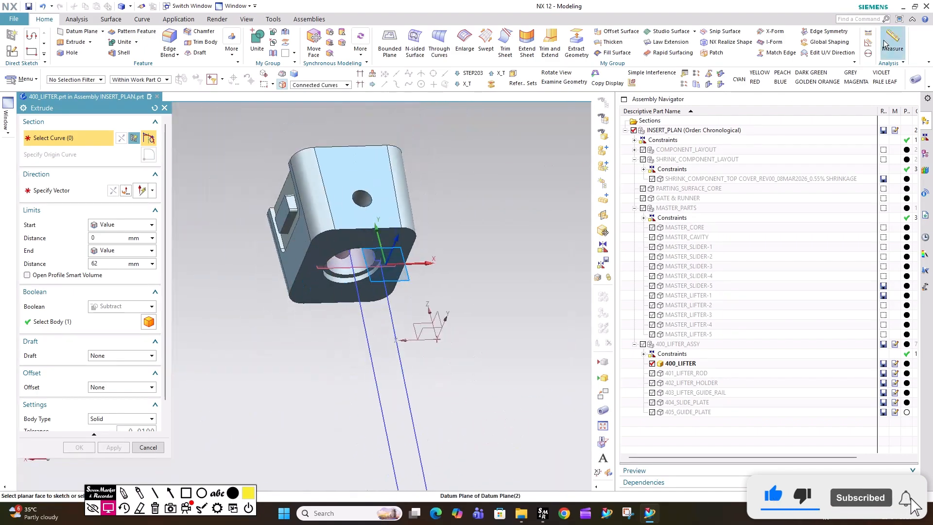
{"action": "key", "text": "Escape"}
Measure at the stepped bore in the lifter's underside and inspect the cut from below.
{"action": "left_click", "coordinate": [869, 43]}
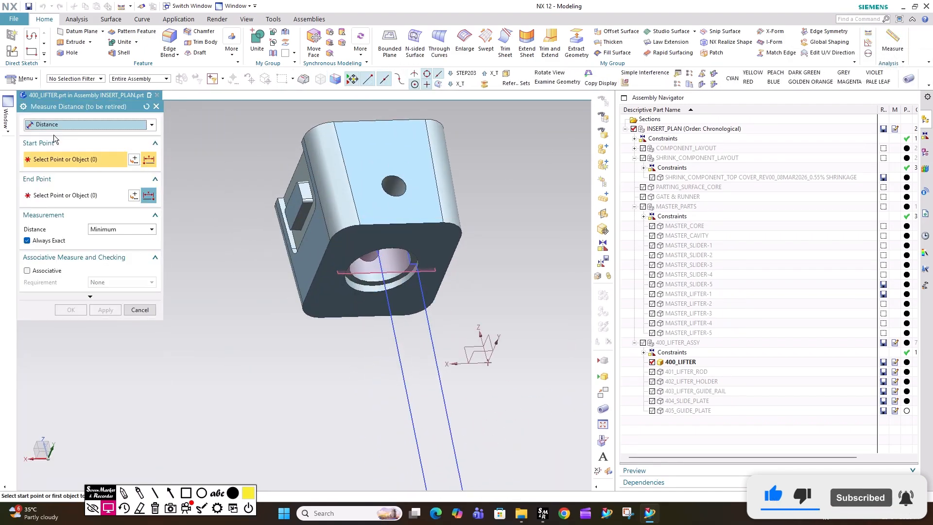
{"action": "scroll", "coordinate": [352, 259], "scroll_direction": "up", "scroll_amount": 3}
{"action": "left_click", "coordinate": [315, 272]}
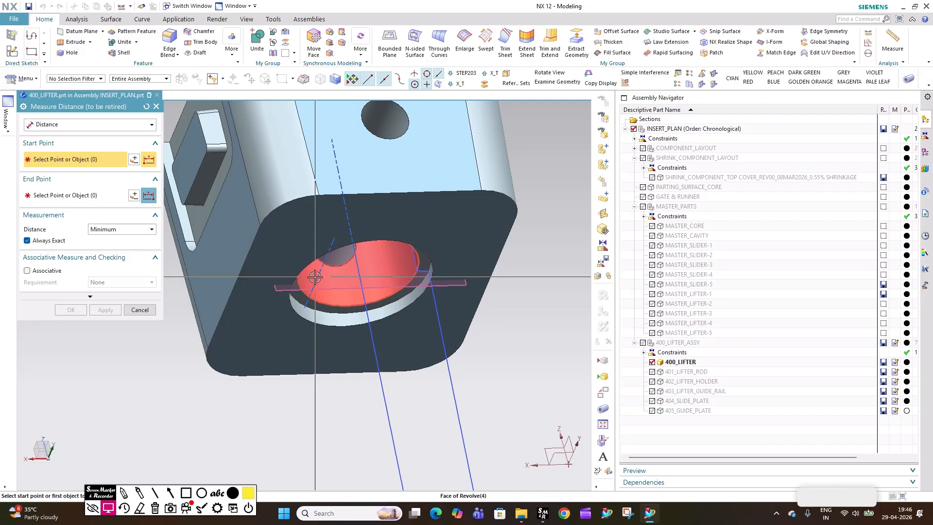
{"action": "left_click", "coordinate": [212, 196]}
{"action": "middle_click_drag", "start_coordinate": [320, 223], "coordinate": [454, 194]}
{"action": "middle_click", "coordinate": [417, 183]}
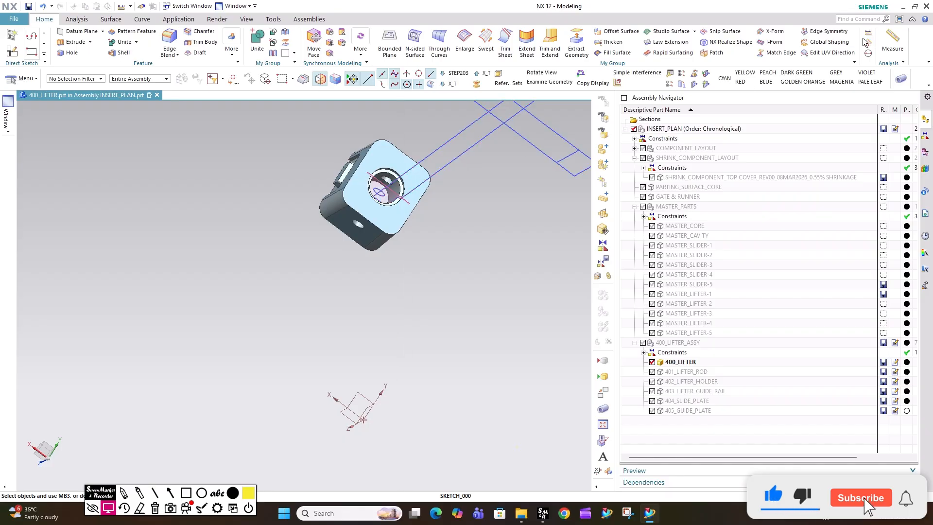
Make 401_LIFTER_ROD the work part and link the lifter layout sketch into it with the WAVE Geometry Linker.
{"action": "middle_click_drag", "start_coordinate": [400, 187], "coordinate": [745, 401]}
{"action": "double_click", "coordinate": [688, 372]}
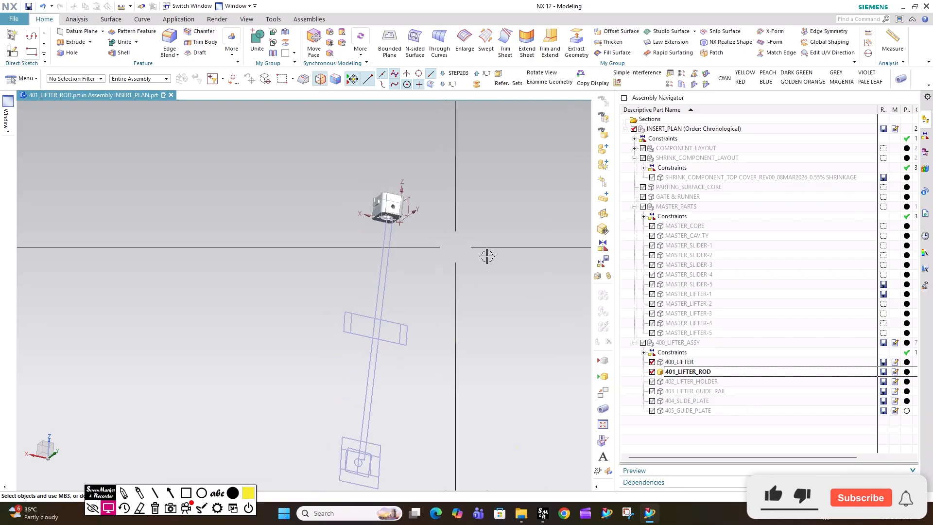
{"action": "left_click", "coordinate": [73, 126]}
{"action": "left_click", "coordinate": [53, 165]}
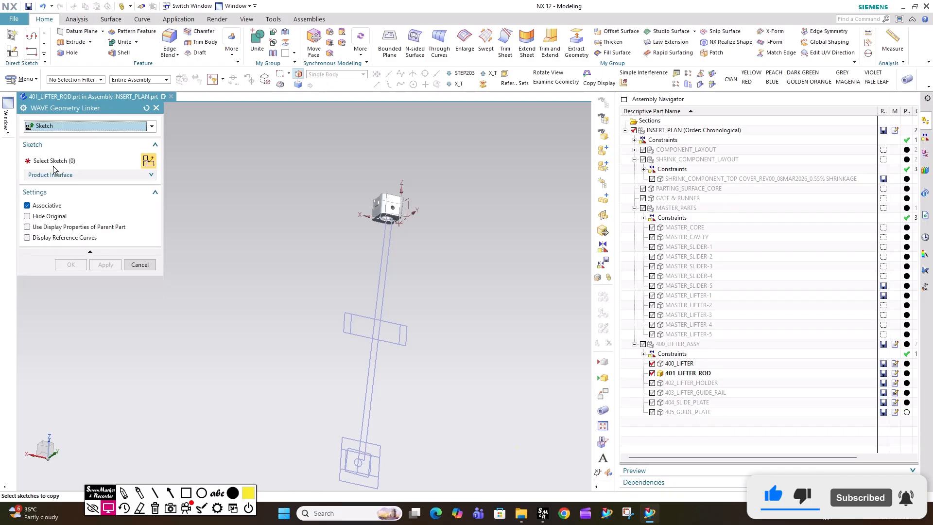
{"action": "left_click", "coordinate": [396, 287]}
{"action": "middle_click", "coordinate": [395, 287]}
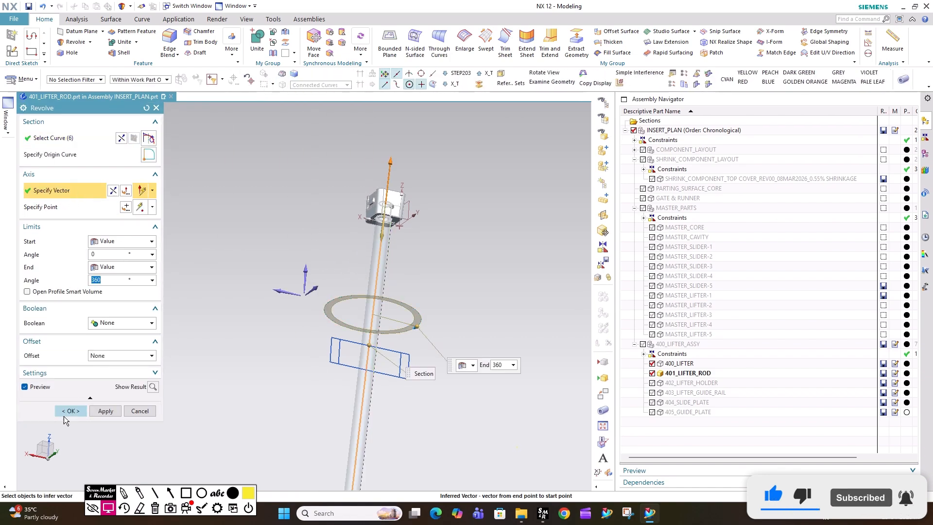
Revolve the linked rod profile 360° about its centre line with Boolean set to None.
{"action": "left_click", "coordinate": [69, 411]}
{"action": "scroll", "coordinate": [410, 217], "scroll_direction": "up", "scroll_amount": 5}
{"action": "middle_click_drag", "start_coordinate": [411, 219], "coordinate": [366, 194]}
{"action": "left_click", "coordinate": [478, 209]}
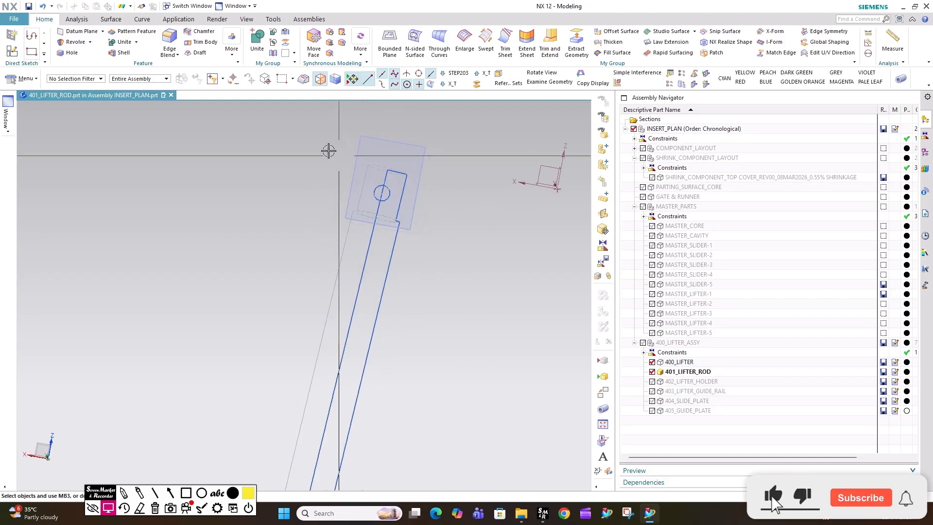
Extrude the pin circle near the rod's upper end symmetrically with a 62 mm distance, subtracting it from the rod.
{"action": "left_click", "coordinate": [79, 48]}
{"action": "scroll", "coordinate": [385, 197], "scroll_direction": "up", "scroll_amount": 1}
{"action": "key", "text": "Escape"}
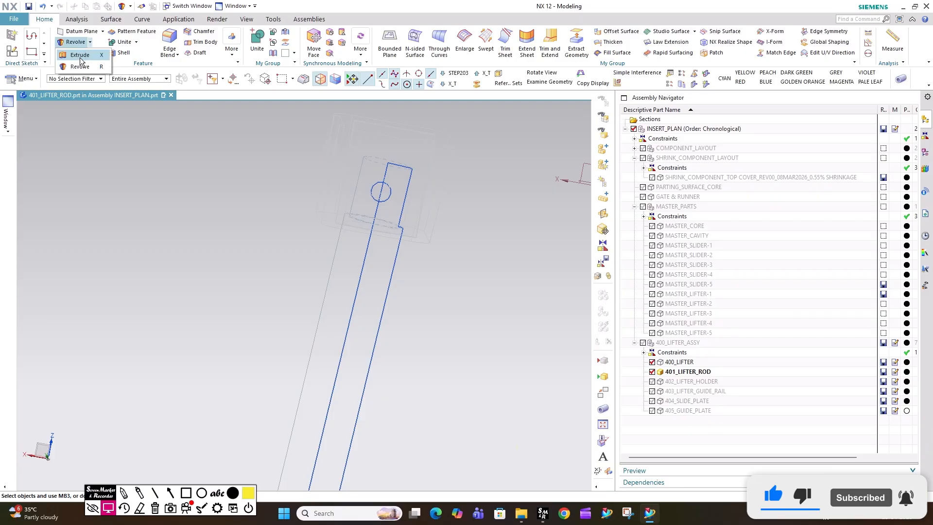
{"action": "left_click", "coordinate": [80, 56]}
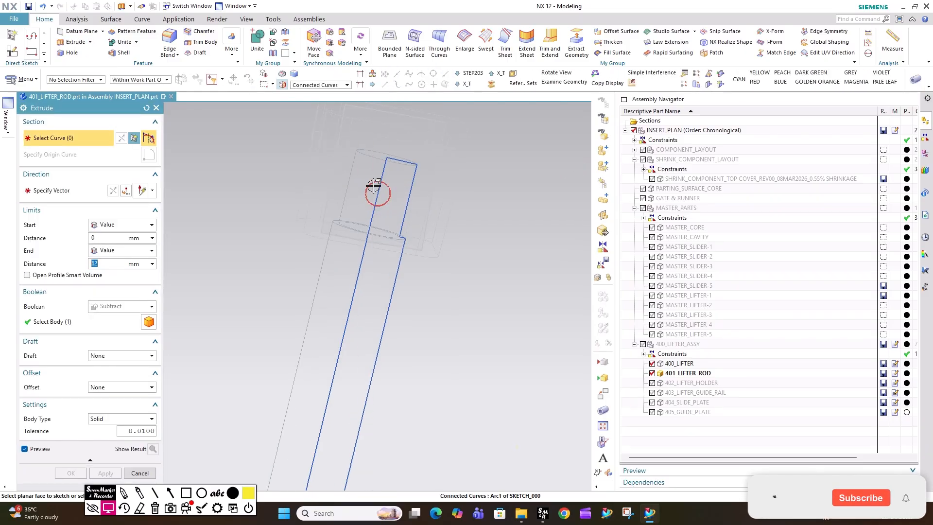
{"action": "left_click", "coordinate": [374, 186]}
{"action": "left_click", "coordinate": [123, 224]}
{"action": "left_click", "coordinate": [124, 243]}
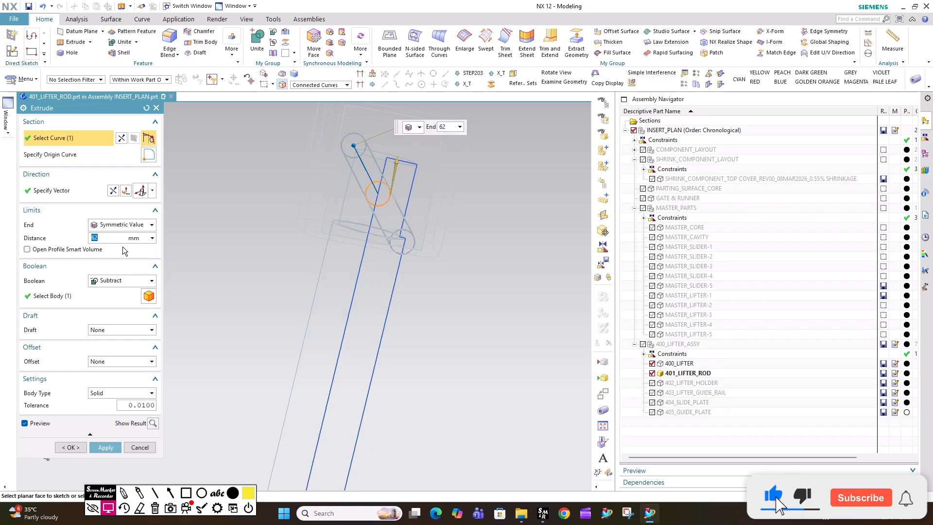
{"action": "right_click_drag", "start_coordinate": [529, 222], "coordinate": [529, 221]}
Add an M6 x 1.0 threaded hole at the centre of the rod's lower end face, with 9 mm thread depth and 18 mm depth.
{"action": "scroll", "coordinate": [395, 176], "scroll_direction": "down", "scroll_amount": 8}
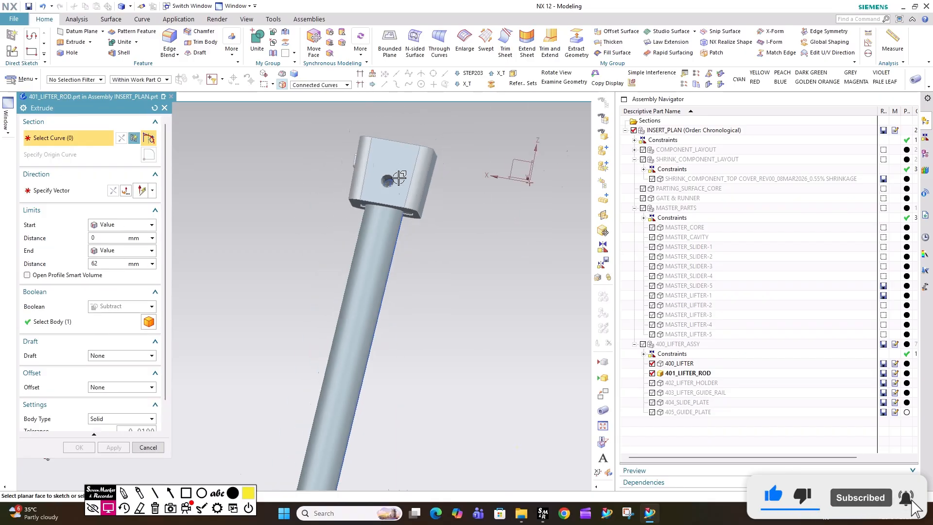
{"action": "middle_click_drag", "start_coordinate": [338, 298], "coordinate": [333, 321]}
{"action": "scroll", "coordinate": [331, 401], "scroll_direction": "up", "scroll_amount": 4}
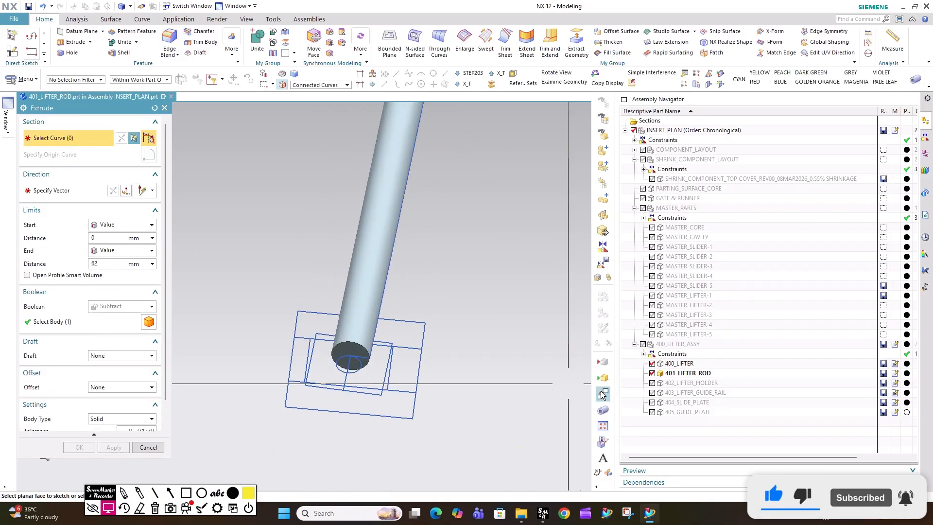
{"action": "scroll", "coordinate": [356, 344], "scroll_direction": "up", "scroll_amount": 3}
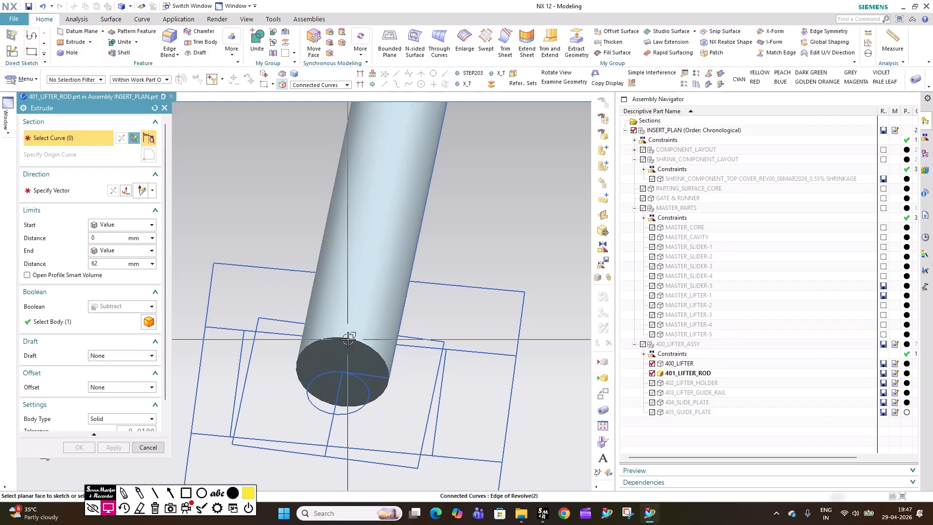
{"action": "left_click", "coordinate": [65, 53]}
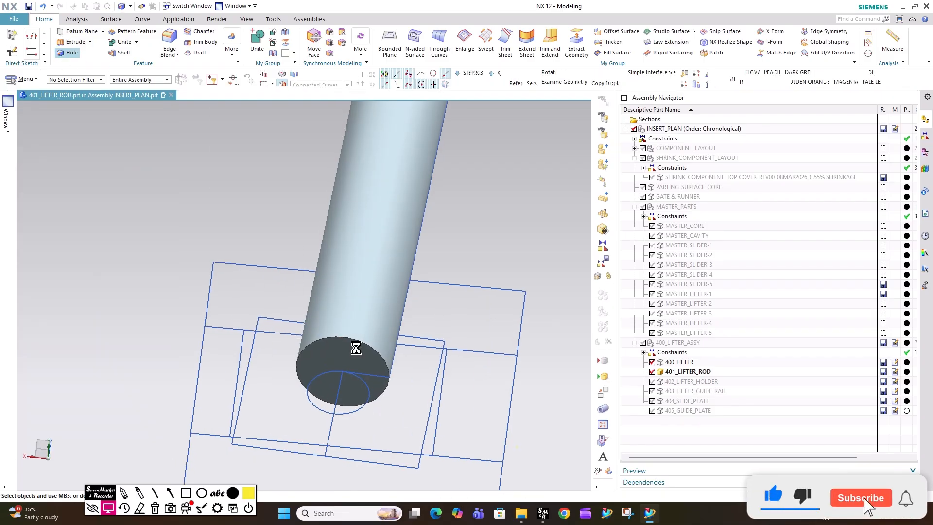
{"action": "left_click", "coordinate": [321, 369]}
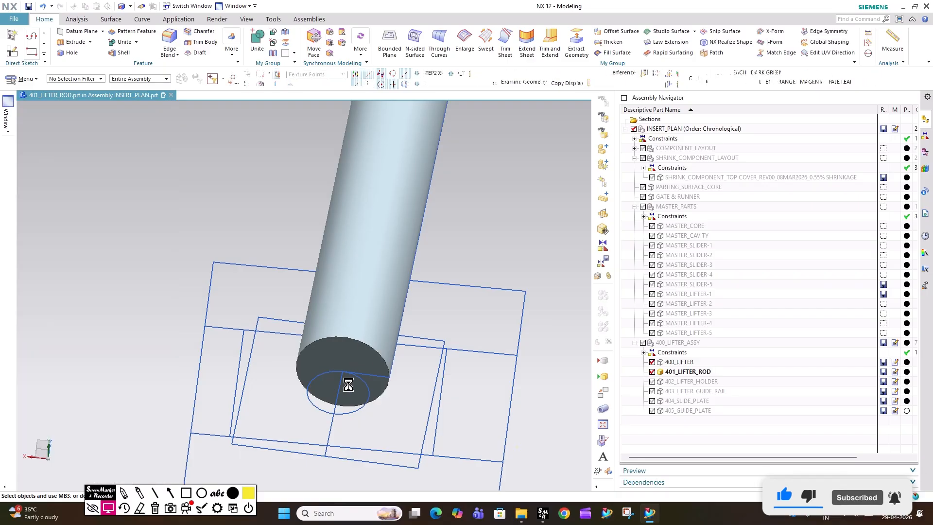
{"action": "left_click", "coordinate": [315, 348]}
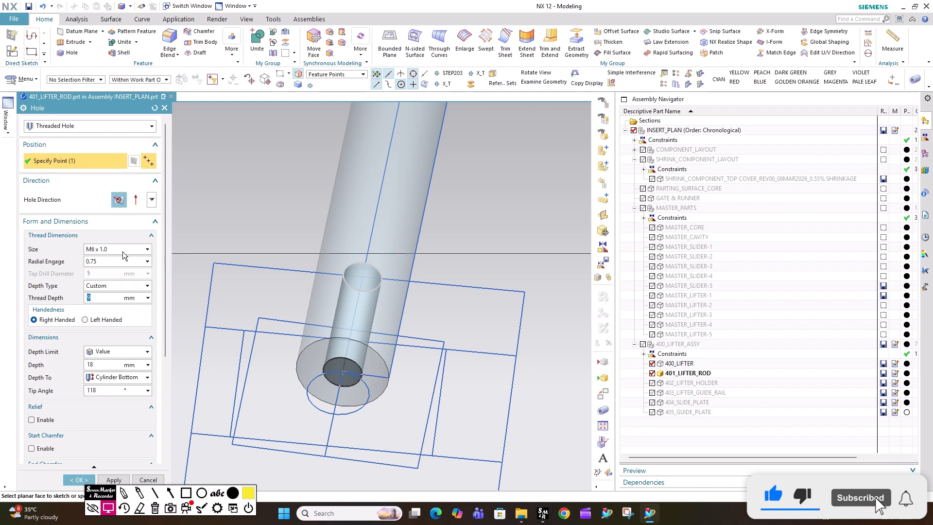
{"action": "left_click", "coordinate": [70, 479]}
Save all modified parts of the assembly.
{"action": "left_click", "coordinate": [7, 21]}
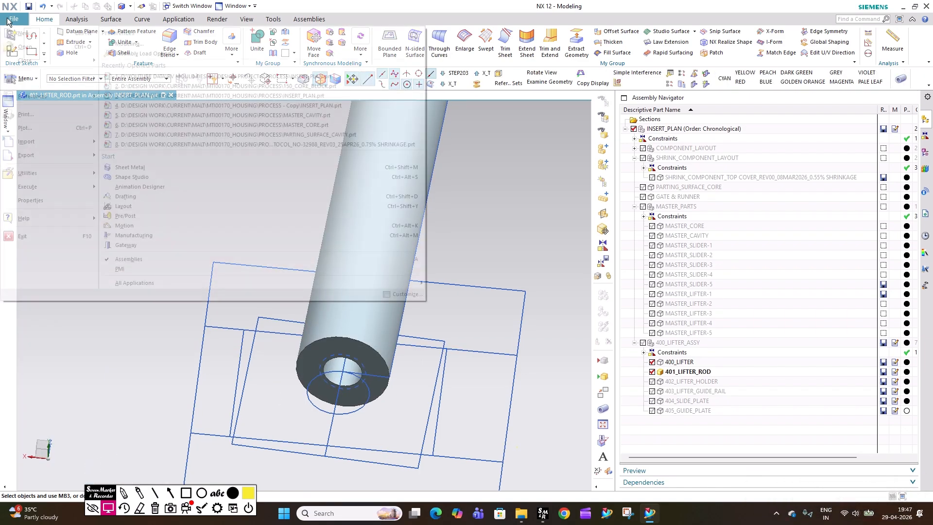
{"action": "mouse_move", "coordinate": [21, 80]}
{"action": "left_click", "coordinate": [142, 112]}
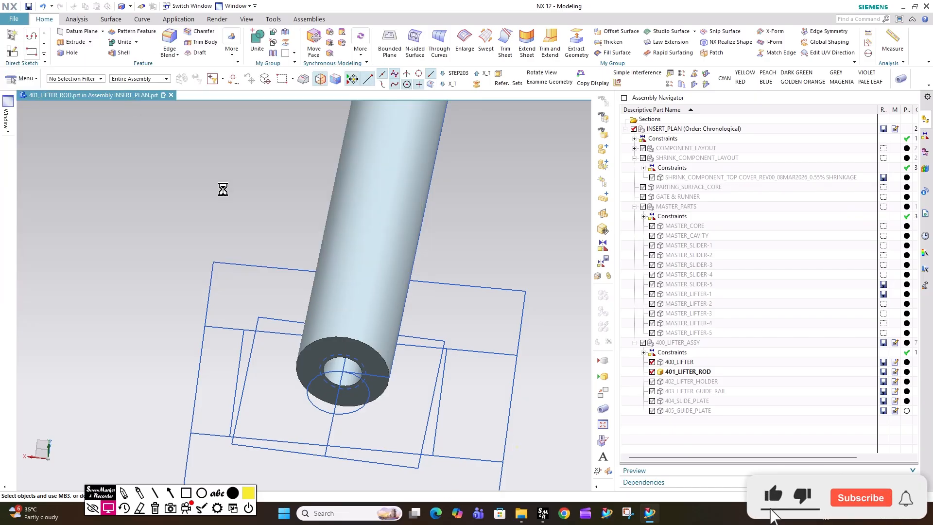
Examine the rod along its length and where it enters the underside of the lifter.
{"action": "scroll", "coordinate": [369, 344], "scroll_direction": "down", "scroll_amount": 9}
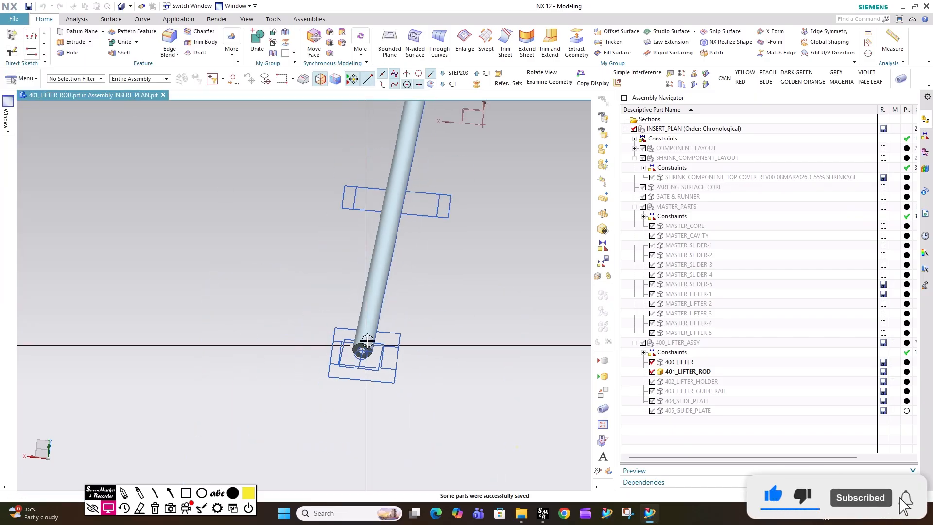
{"action": "scroll", "coordinate": [410, 127], "scroll_direction": "up", "scroll_amount": 6}
{"action": "middle_click_drag", "start_coordinate": [376, 208], "coordinate": [308, 310]}
{"action": "scroll", "coordinate": [308, 310], "scroll_direction": "up", "scroll_amount": 3}
{"action": "scroll", "coordinate": [321, 344], "scroll_direction": "down", "scroll_amount": 7}
{"action": "scroll", "coordinate": [347, 151], "scroll_direction": "up", "scroll_amount": 5}
{"action": "middle_click_drag", "start_coordinate": [343, 143], "coordinate": [409, 173]}
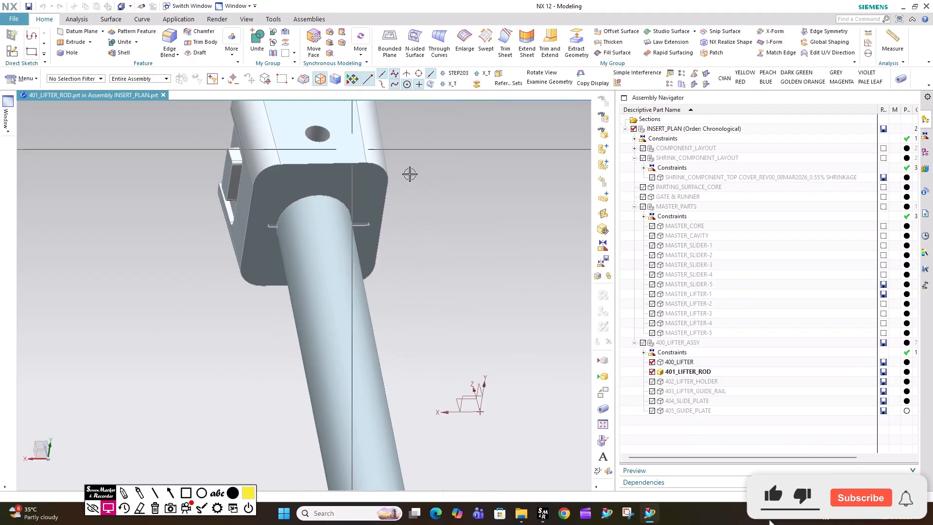
Make 400_LIFTER the work part and start an Extrude section sketch on the ledge face inside its stepped bore.
{"action": "double_click", "coordinate": [662, 363]}
{"action": "scroll", "coordinate": [373, 318], "scroll_direction": "down", "scroll_amount": 3}
{"action": "scroll", "coordinate": [346, 231], "scroll_direction": "up", "scroll_amount": 2}
{"action": "middle_click_drag", "start_coordinate": [347, 232], "coordinate": [339, 265]}
{"action": "scroll", "coordinate": [344, 311], "scroll_direction": "up", "scroll_amount": 3}
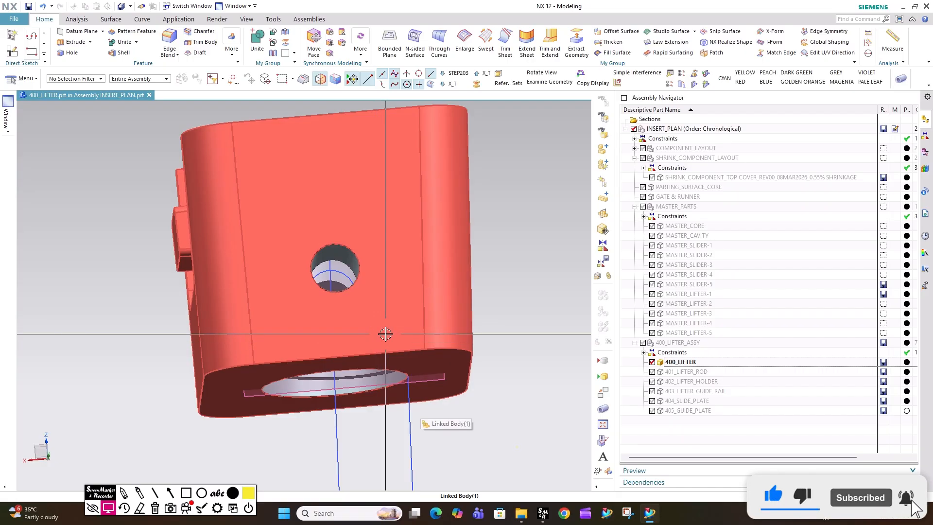
{"action": "middle_click_drag", "start_coordinate": [362, 331], "coordinate": [270, 223]}
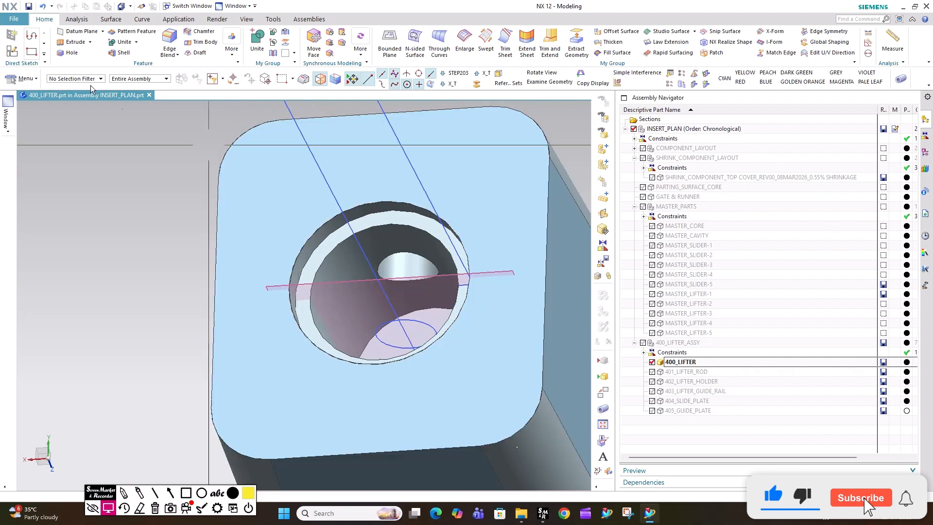
{"action": "left_click", "coordinate": [68, 43]}
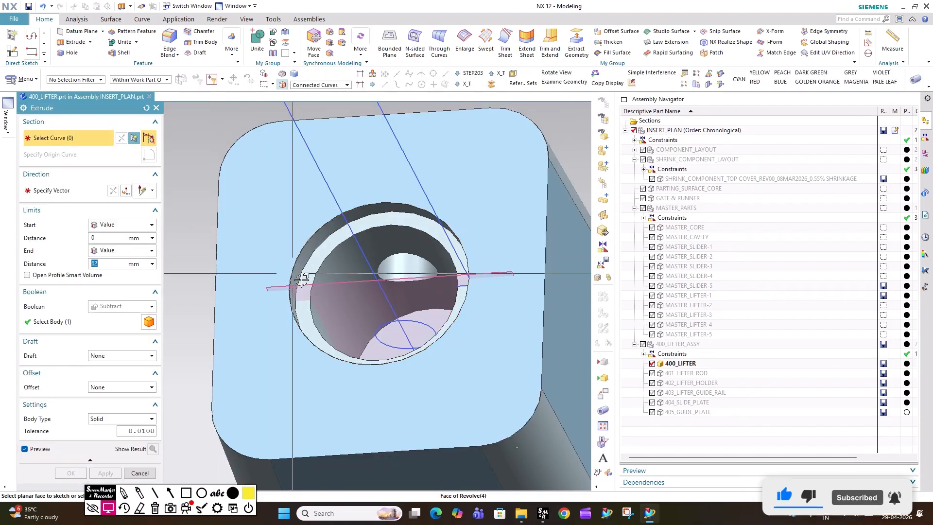
{"action": "left_click", "coordinate": [321, 265]}
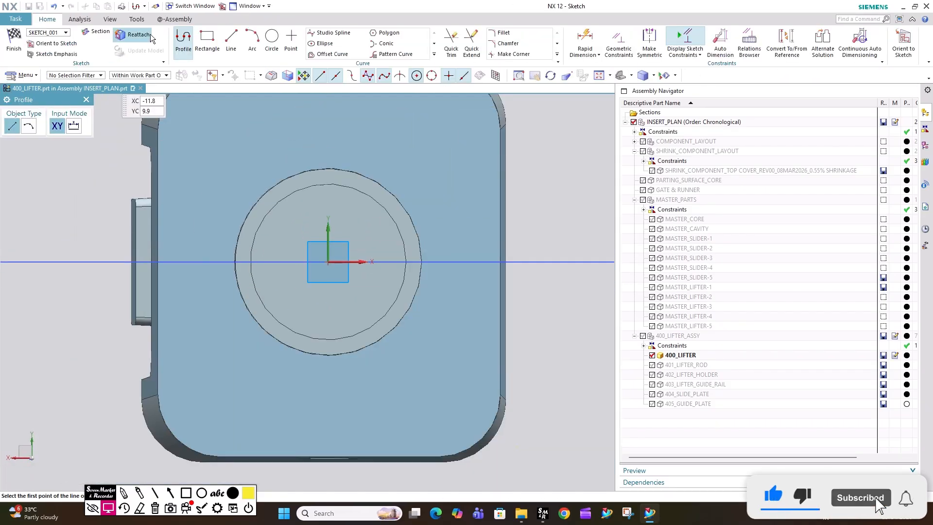
{"action": "left_click", "coordinate": [212, 39]}
{"action": "left_click", "coordinate": [224, 176]}
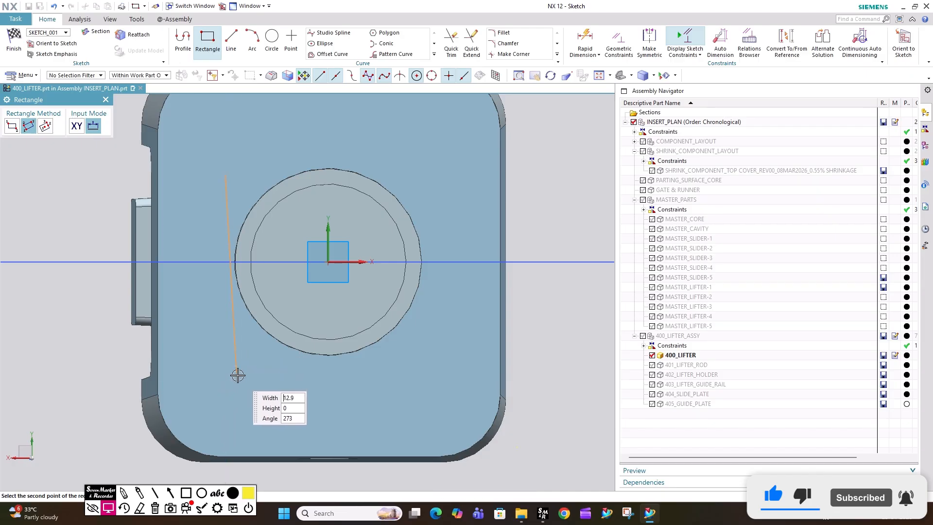
{"action": "key", "text": "Escape"}
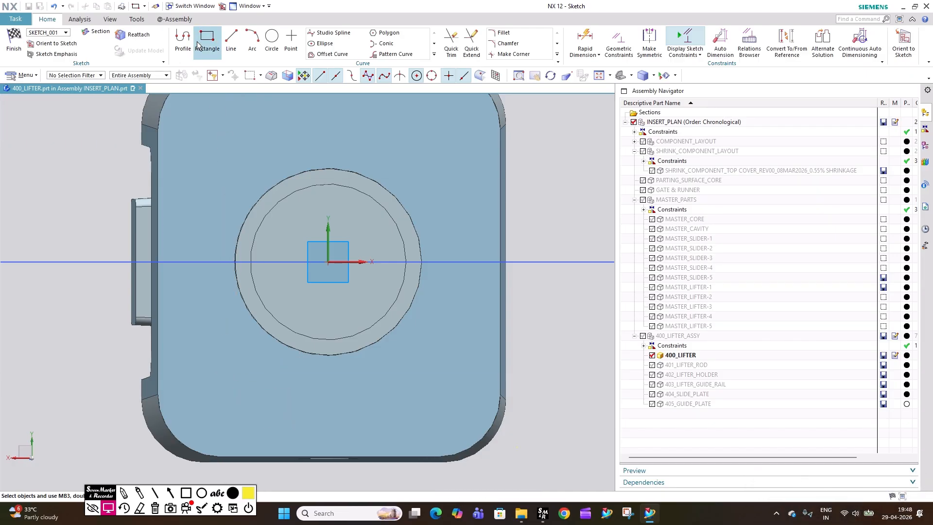
Sketch a narrow upright rectangle about 1.2 by 10.6 mm across the bore's side edge and centre it on the horizontal axis.
{"action": "left_click", "coordinate": [204, 42]}
{"action": "left_click", "coordinate": [226, 171]}
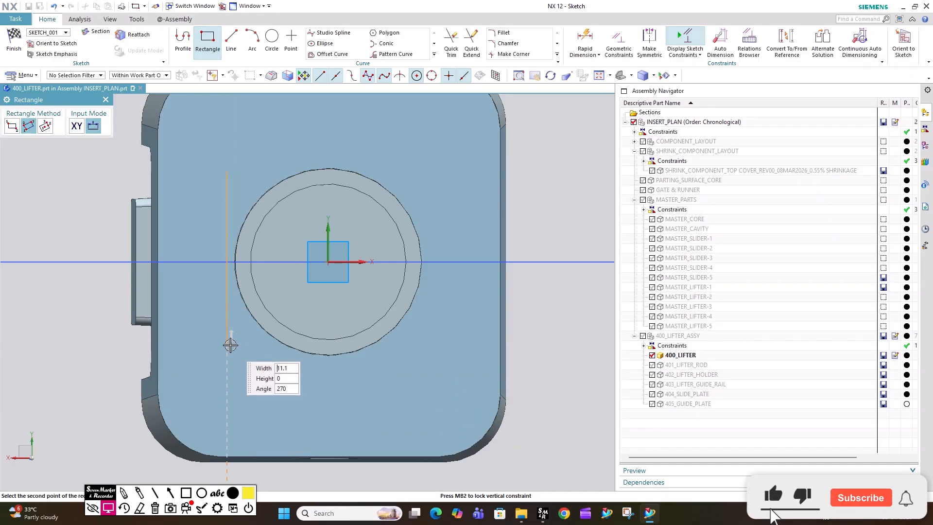
{"action": "left_click", "coordinate": [619, 43]}
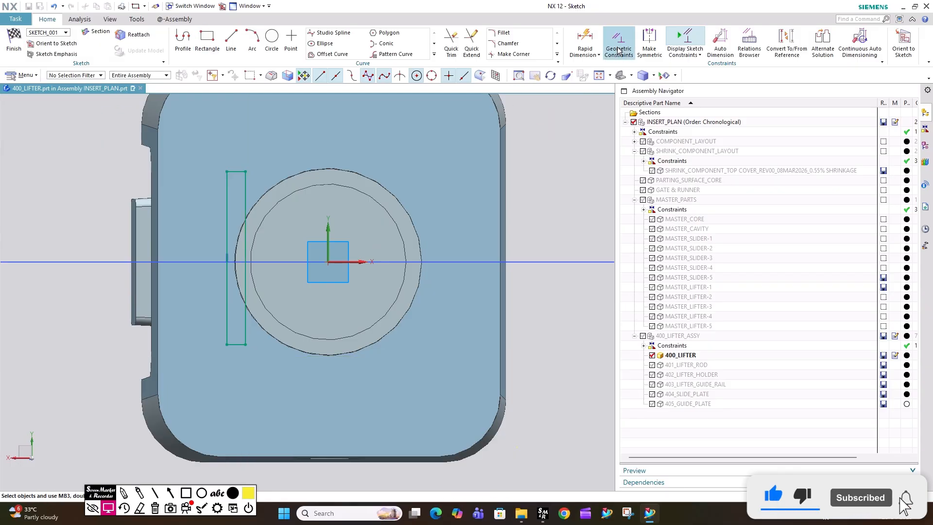
{"action": "left_click", "coordinate": [248, 196]}
{"action": "left_click", "coordinate": [313, 175]}
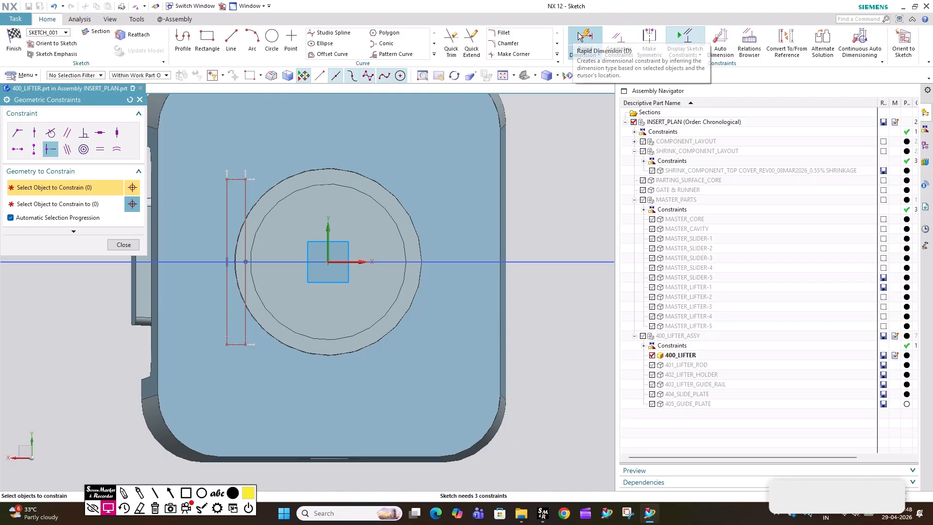
Dimension the rectangle's inner edge 5.5 mm from the bore centre and set its height to 8 mm.
{"action": "left_click", "coordinate": [578, 36]}
{"action": "left_click", "coordinate": [245, 201]}
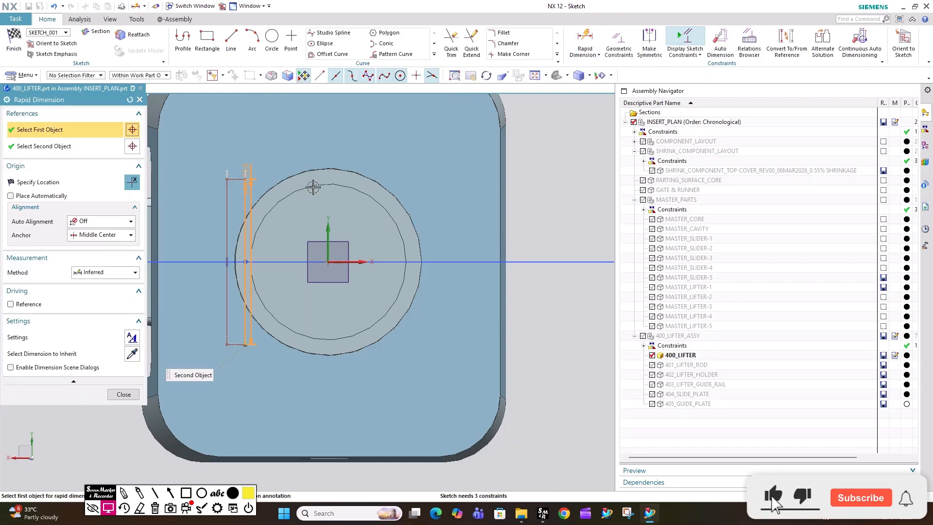
{"action": "left_click", "coordinate": [309, 220]}
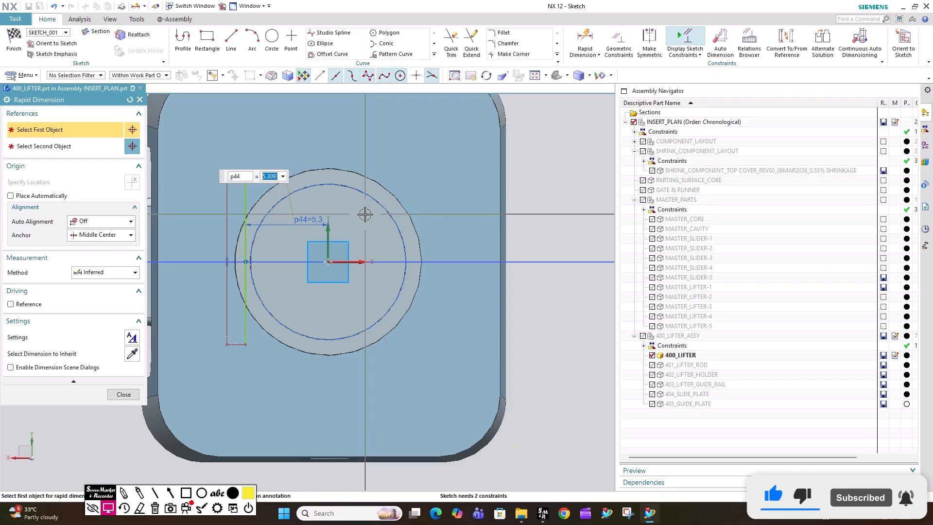
{"action": "key", "text": "Return"}
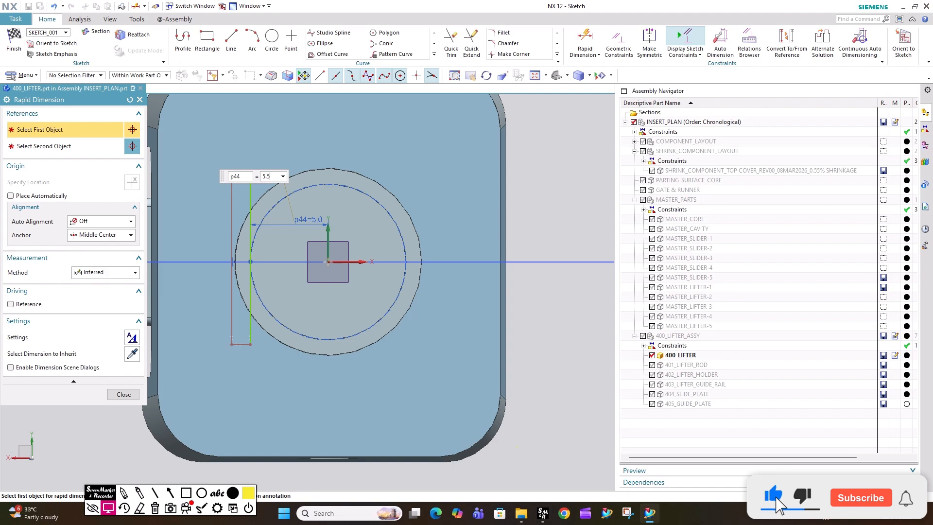
{"action": "scroll", "coordinate": [191, 167], "scroll_direction": "up", "scroll_amount": 4}
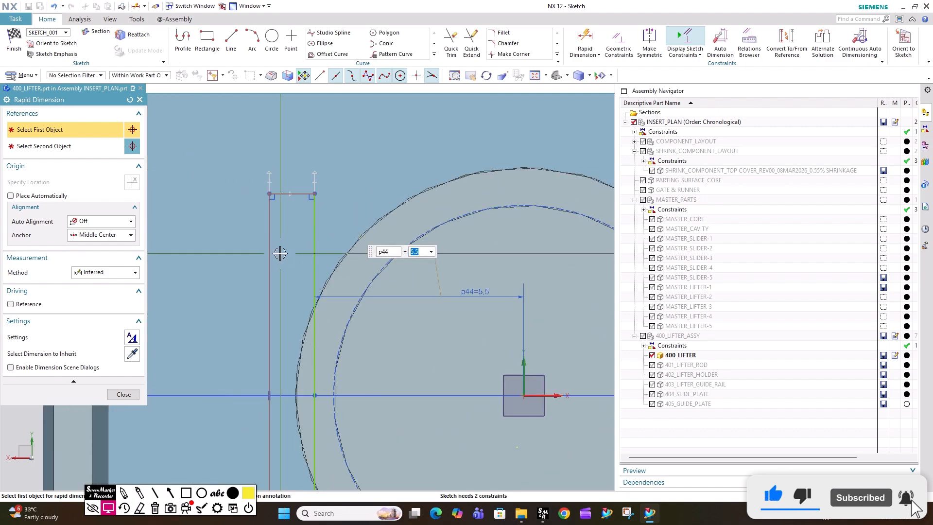
{"action": "left_click", "coordinate": [261, 276]}
{"action": "left_click", "coordinate": [237, 318]}
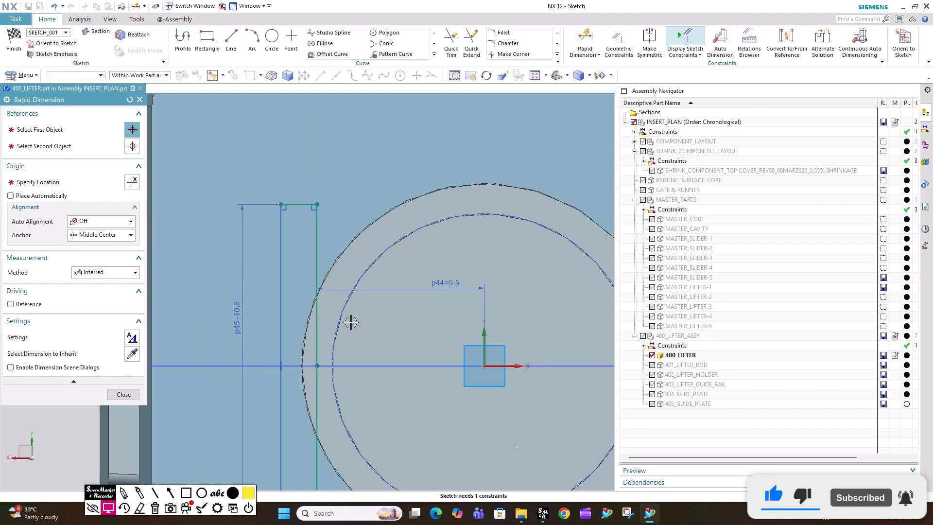
{"action": "type", "text": "5"}
{"action": "key", "text": "Return"}
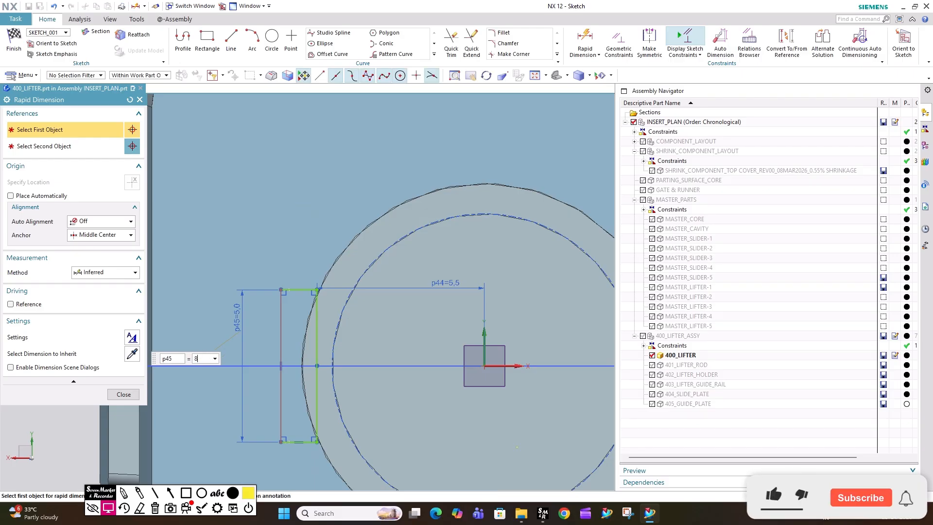
Dimension the rectangle's width as 2 mm and finish the section sketch.
{"action": "scroll", "coordinate": [306, 268], "scroll_direction": "up", "scroll_amount": 2}
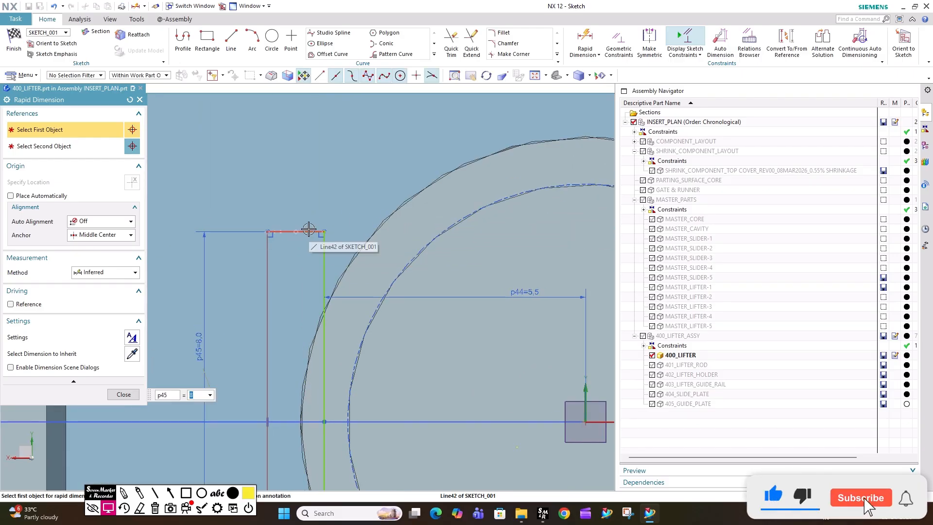
{"action": "left_click", "coordinate": [309, 228]}
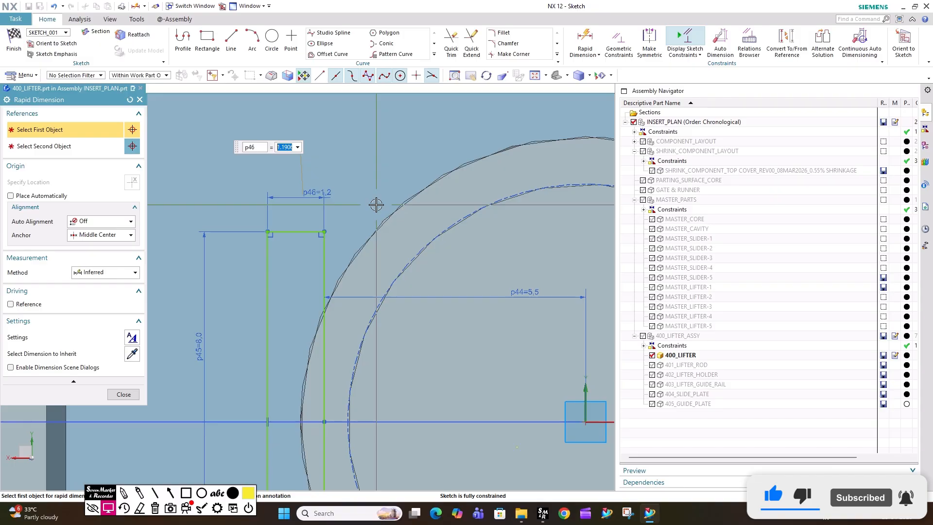
{"action": "key", "text": "Return"}
{"action": "type", "text": "2"}
{"action": "key", "text": "Return"}
{"action": "left_click", "coordinate": [22, 42]}
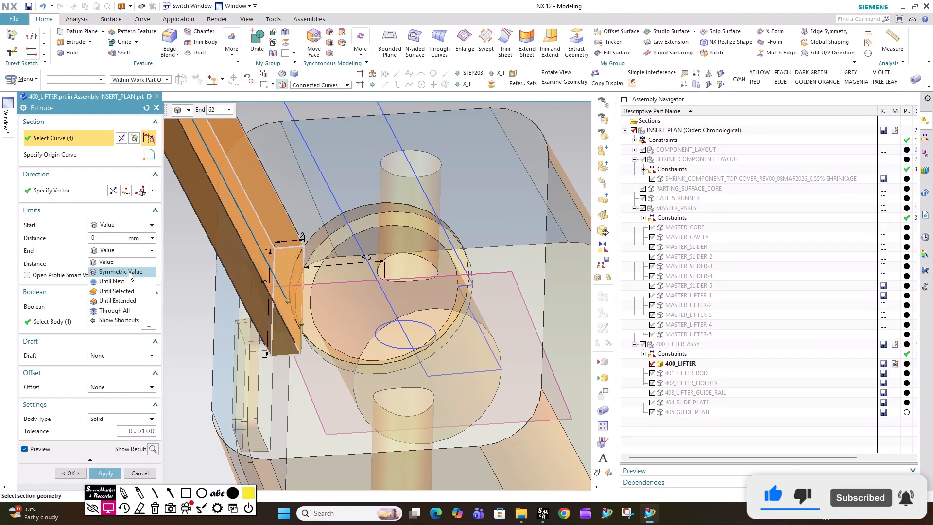
Extrude the rectangle until extended to the lifter's end face around the bore and unite it with the body.
{"action": "left_click", "coordinate": [118, 301]}
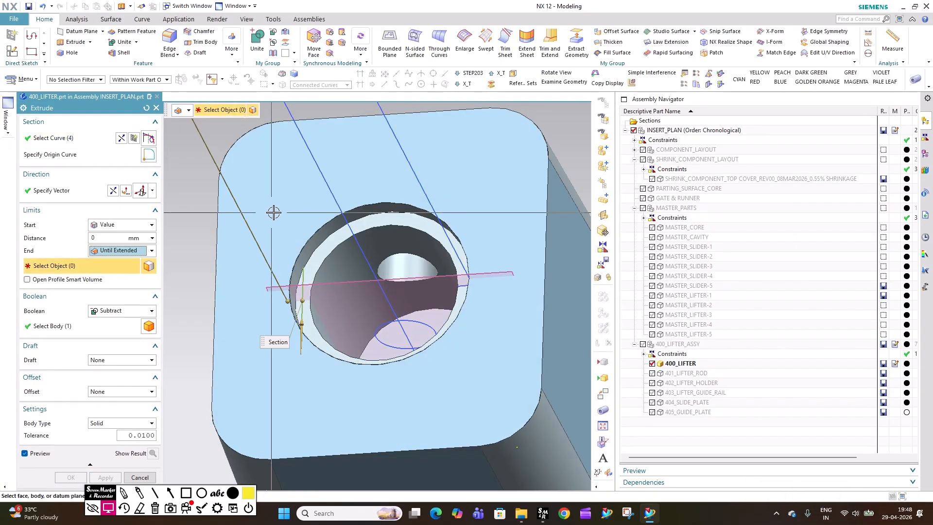
{"action": "left_click", "coordinate": [311, 211]}
{"action": "left_click", "coordinate": [124, 311]}
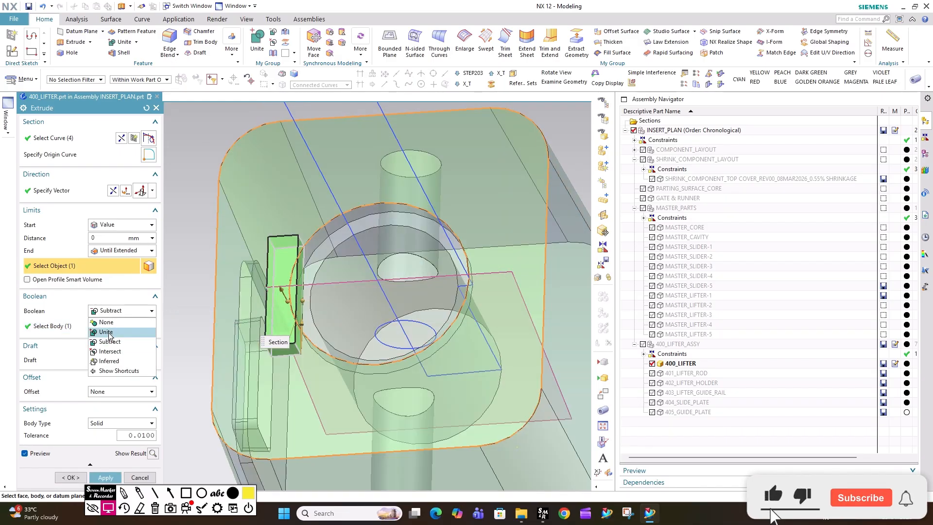
{"action": "left_click", "coordinate": [109, 333]}
{"action": "middle_click", "coordinate": [268, 283]}
{"action": "key", "text": "Escape"}
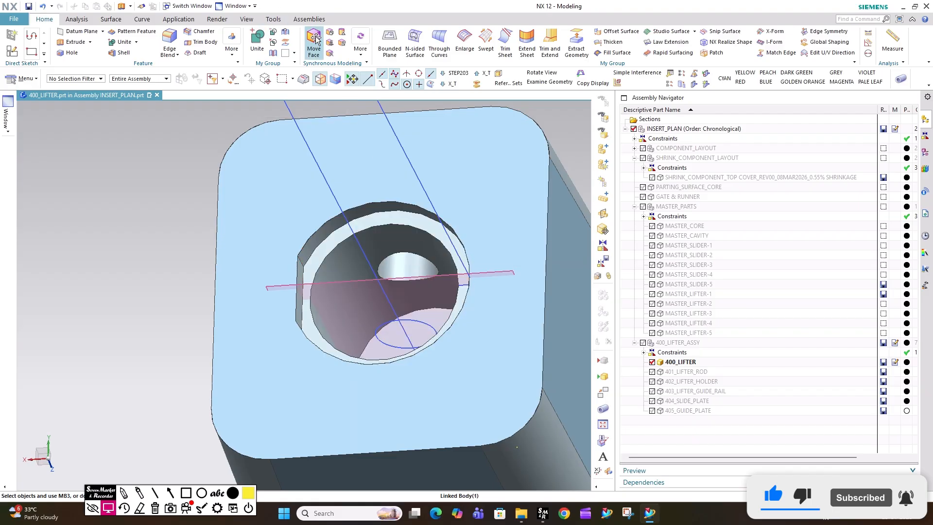
Offset the cylindrical wall of the larger bore step by 0.5 mm with Offset Region.
{"action": "left_click", "coordinate": [330, 35]}
{"action": "left_click", "coordinate": [311, 238]}
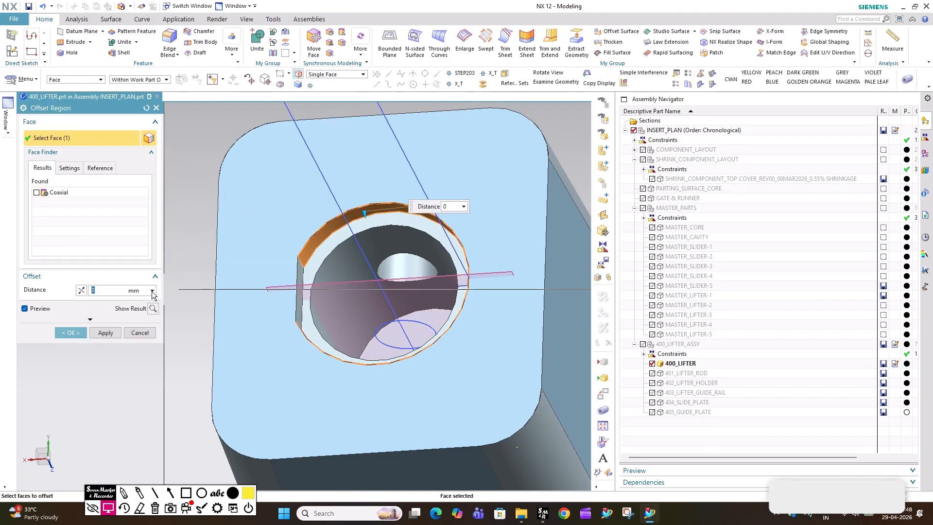
{"action": "type", "text": "."}
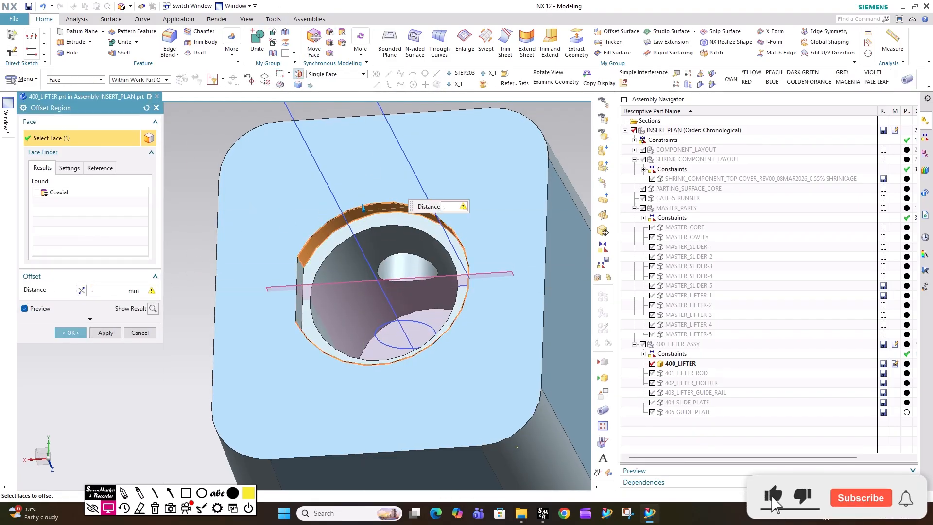
{"action": "type", "text": "5"}
{"action": "key", "text": "Return"}
{"action": "middle_click", "coordinate": [60, 293]}
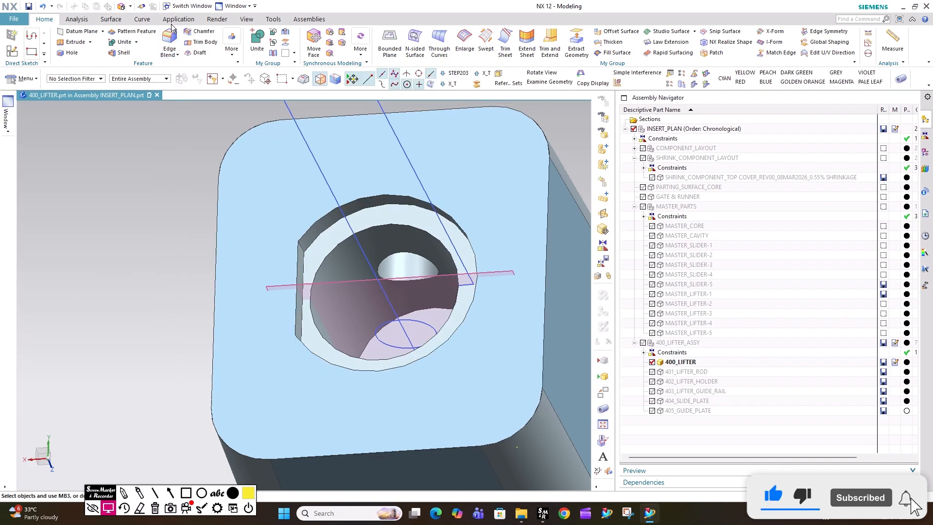
Apply an Edge Blend to the corner edges where the new flat meets the bore wall.
{"action": "scroll", "coordinate": [298, 287], "scroll_direction": "down", "scroll_amount": 2}
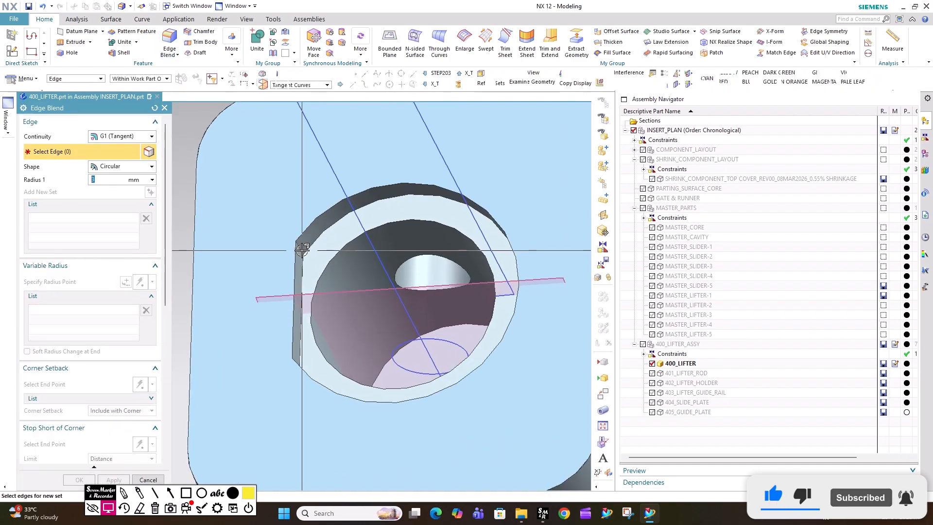
{"action": "left_click", "coordinate": [295, 277]}
{"action": "middle_click_drag", "start_coordinate": [295, 324], "coordinate": [258, 439]}
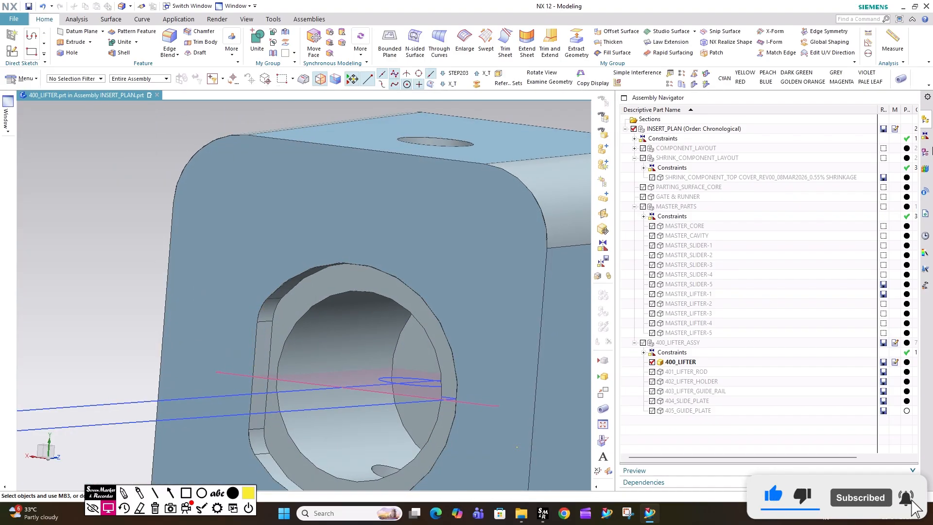
Make the internal rectangle sketch of the flat's extrude external in 400_LIFTER.
{"action": "left_click", "coordinate": [925, 154]}
{"action": "left_click", "coordinate": [669, 216]}
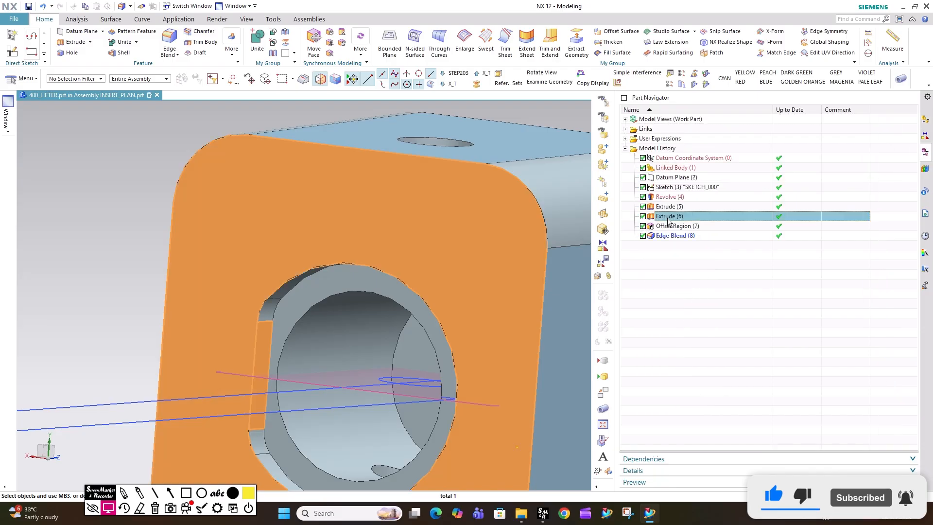
{"action": "right_click", "coordinate": [669, 216]}
{"action": "left_click", "coordinate": [778, 267]}
{"action": "scroll", "coordinate": [365, 246], "scroll_direction": "down", "scroll_amount": 3}
{"action": "middle_click_drag", "start_coordinate": [357, 330], "coordinate": [380, 260]}
Make 401_LIFTER_ROD the work part, link the lifter's rectangle sketch into it with WAVE Geometry Linker, and display the rod.
{"action": "left_click", "coordinate": [925, 119]}
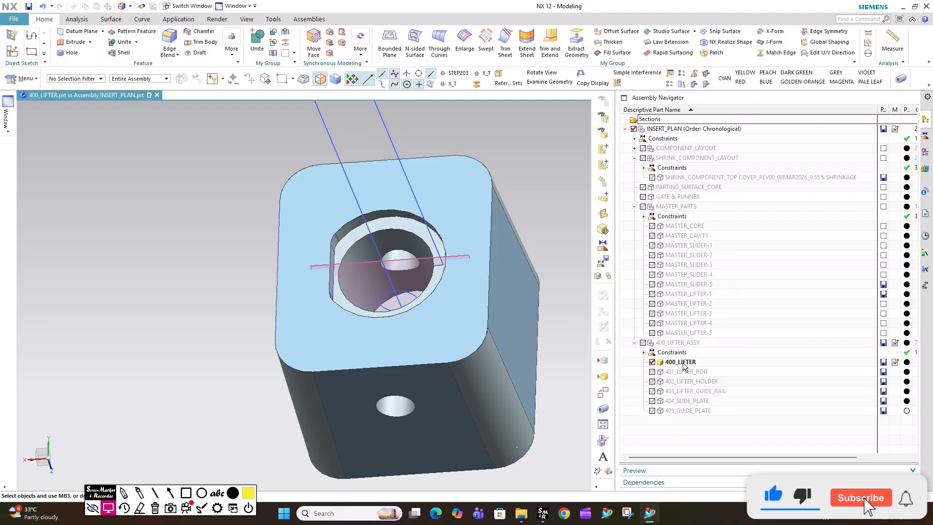
{"action": "double_click", "coordinate": [656, 372]}
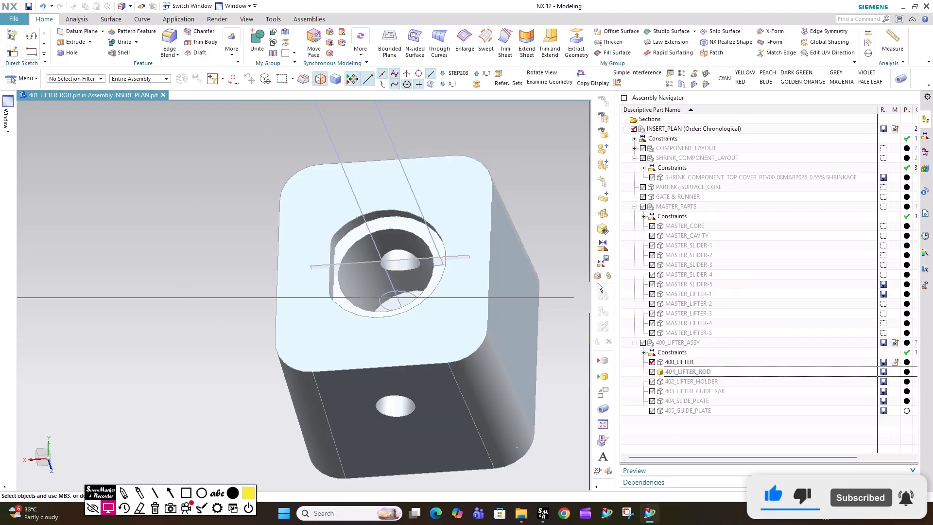
{"action": "right_click", "coordinate": [680, 362]}
{"action": "key", "text": "Escape"}
{"action": "scroll", "coordinate": [376, 269], "scroll_direction": "up", "scroll_amount": 4}
{"action": "key", "text": "Escape"}
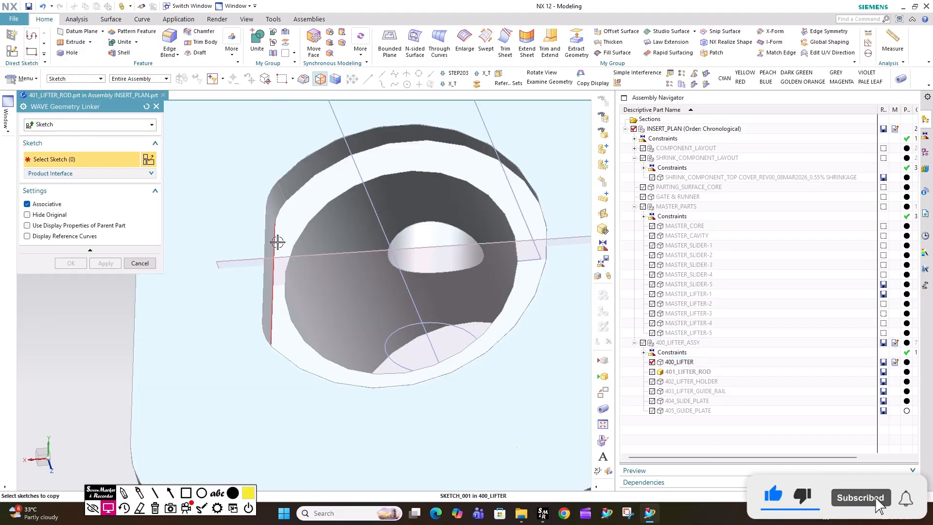
{"action": "left_click", "coordinate": [652, 372]}
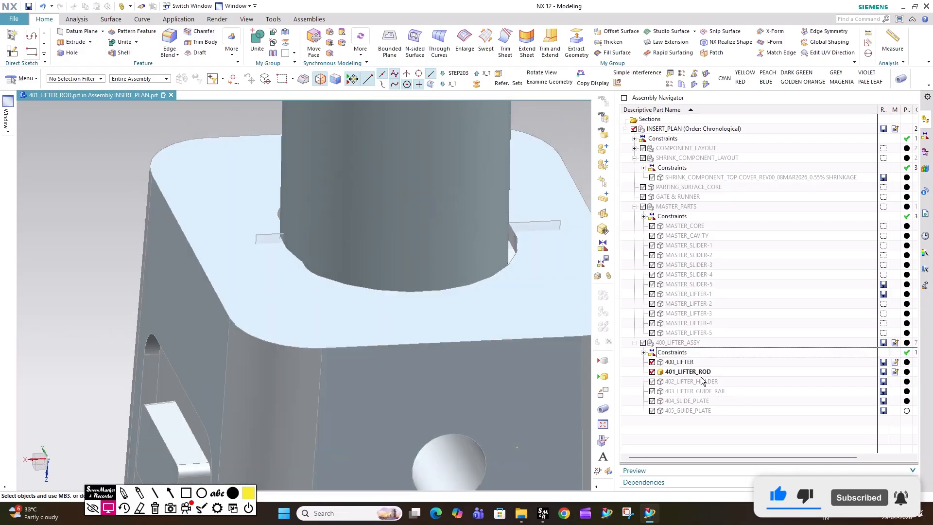
Hide 400_LIFTER and extrude the linked rectangle 3 mm up along the rod, subtracting it to cut a flat.
{"action": "left_click", "coordinate": [652, 362]}
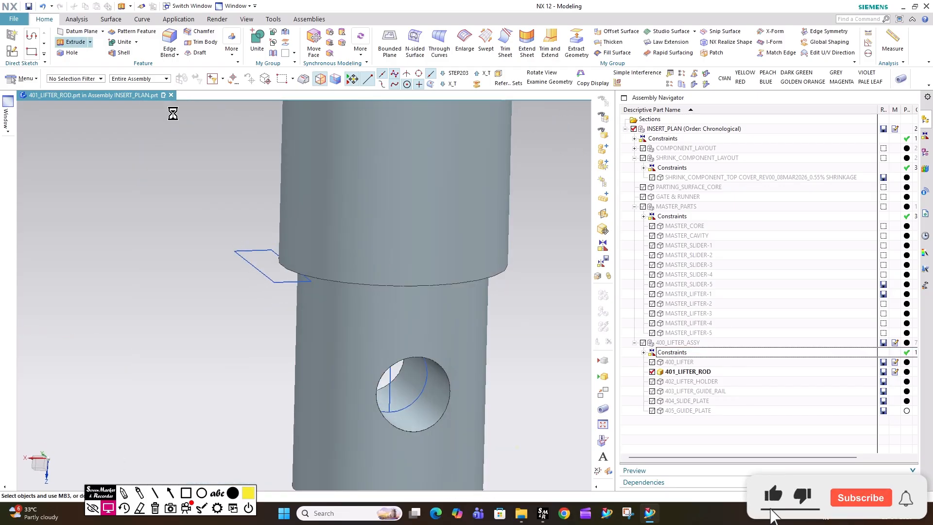
{"action": "left_click", "coordinate": [256, 250]}
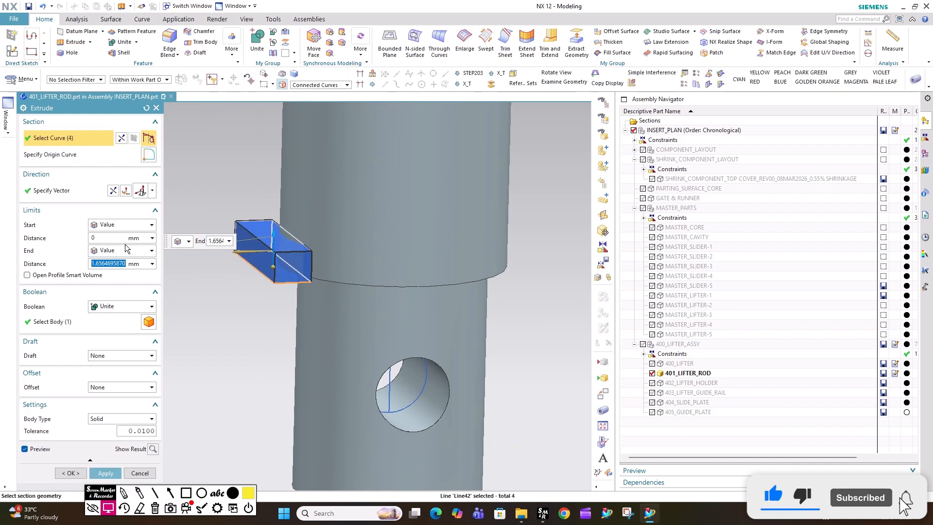
{"action": "type", "text": "3"}
{"action": "key", "text": "Return"}
{"action": "left_click", "coordinate": [113, 310]}
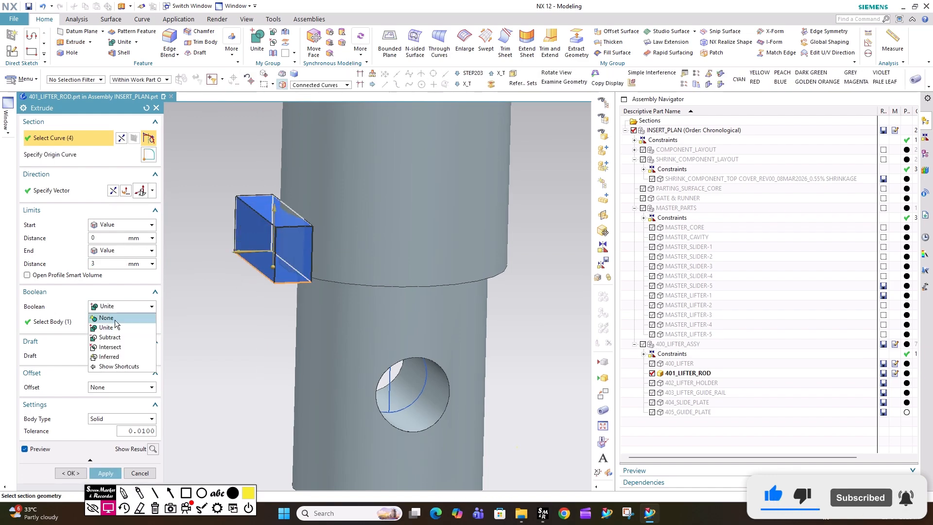
{"action": "left_click", "coordinate": [117, 338]}
{"action": "middle_click_drag", "start_coordinate": [384, 253], "coordinate": [384, 209]}
Show 400_LIFTER around the rod to examine how the flat fits the bore, and hide it again.
{"action": "left_click", "coordinate": [652, 364]}
{"action": "mouse_move", "coordinate": [440, 340]}
{"action": "middle_mouse_down"}
{"action": "mouse_move", "coordinate": [466, 348]}
{"action": "mouse_move", "coordinate": [448, 351]}
{"action": "middle_mouse_up"}
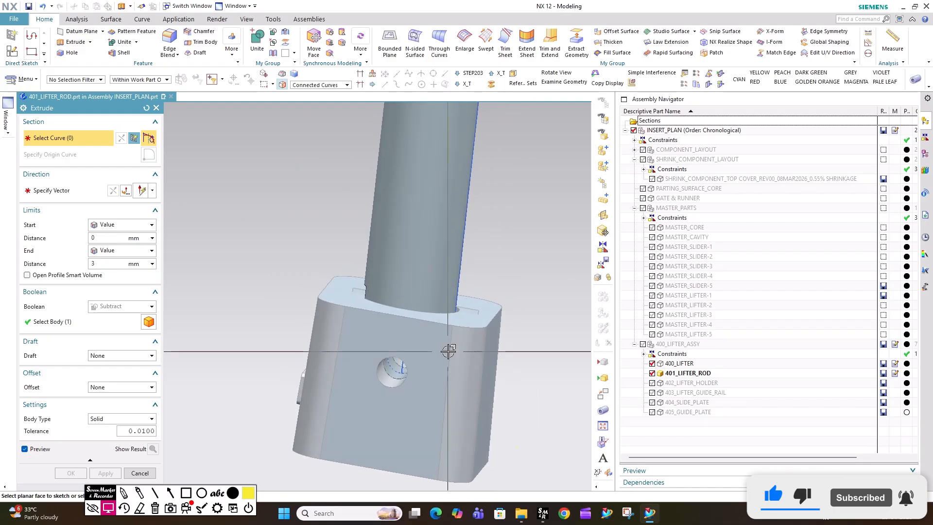
{"action": "scroll", "coordinate": [388, 376], "scroll_direction": "up", "scroll_amount": 3}
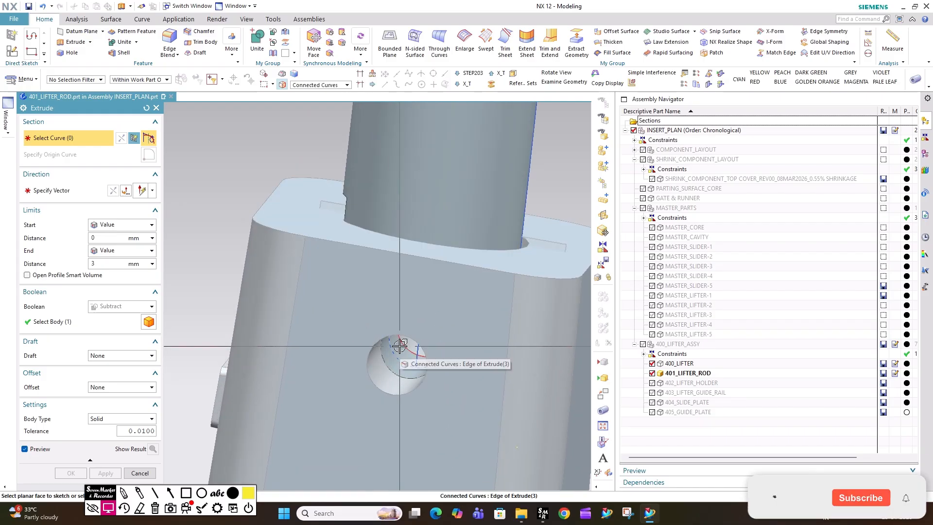
{"action": "key", "text": "Escape"}
{"action": "key", "text": "ctrl+z"}
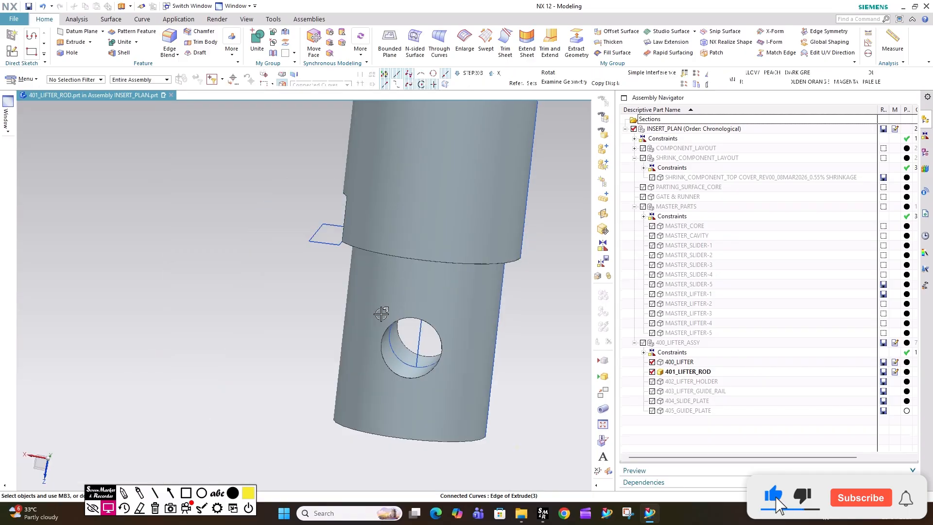
Hide 401_LIFTER_ROD and display 402_LIFTER_HOLDER in the assembly.
{"action": "scroll", "coordinate": [386, 390], "scroll_direction": "down", "scroll_amount": 3}
{"action": "scroll", "coordinate": [422, 147], "scroll_direction": "up", "scroll_amount": 6}
{"action": "scroll", "coordinate": [362, 178], "scroll_direction": "up", "scroll_amount": 3}
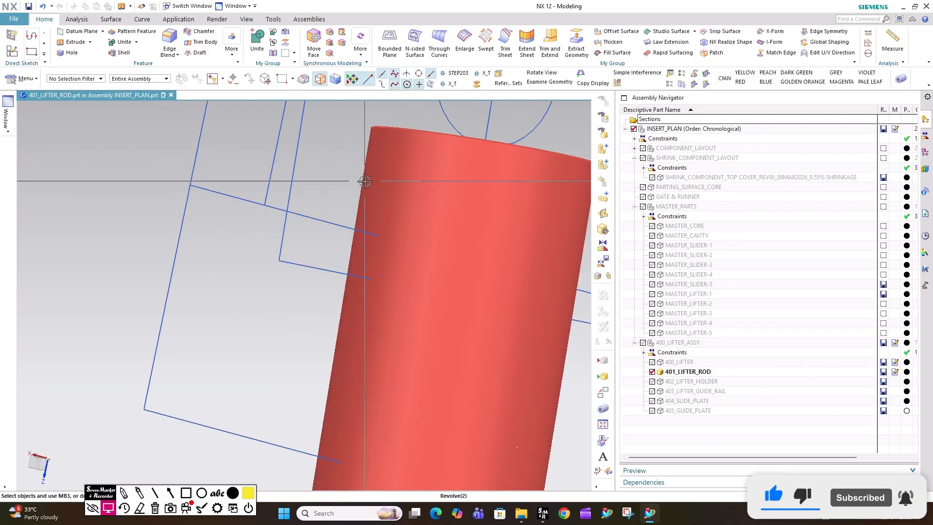
{"action": "scroll", "coordinate": [394, 236], "scroll_direction": "down", "scroll_amount": 3}
{"action": "middle_click_drag", "start_coordinate": [394, 236], "coordinate": [438, 165]}
{"action": "scroll", "coordinate": [363, 262], "scroll_direction": "down", "scroll_amount": 2}
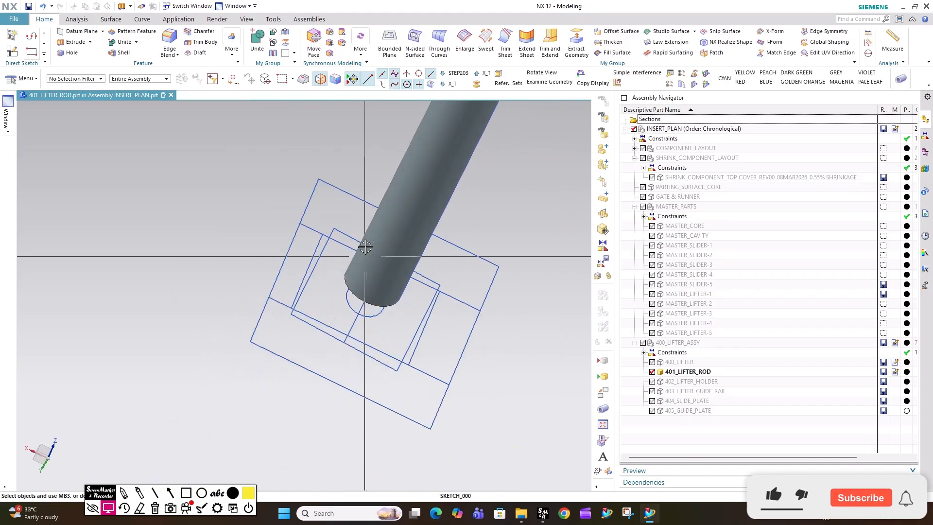
{"action": "middle_click_drag", "start_coordinate": [374, 265], "coordinate": [532, 327]}
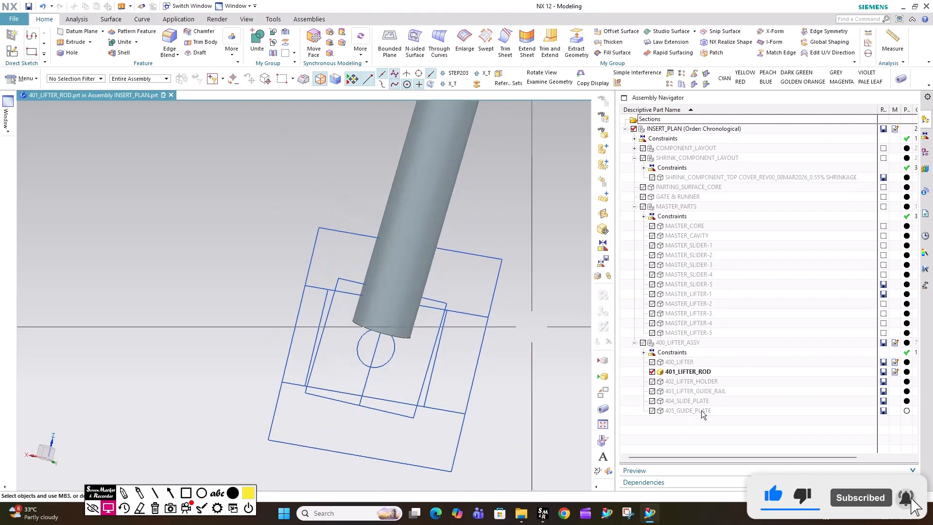
{"action": "left_click", "coordinate": [653, 373]}
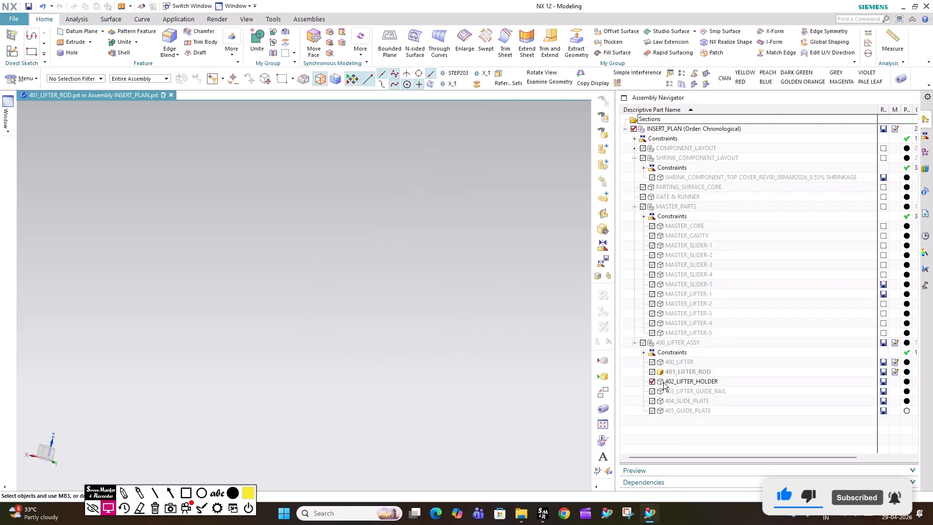
Make 402_LIFTER_HOLDER the work part and link the layout sketch from 400_LIFTER into it.
{"action": "double_click", "coordinate": [686, 381]}
{"action": "scroll", "coordinate": [444, 314], "scroll_direction": "down", "scroll_amount": 3}
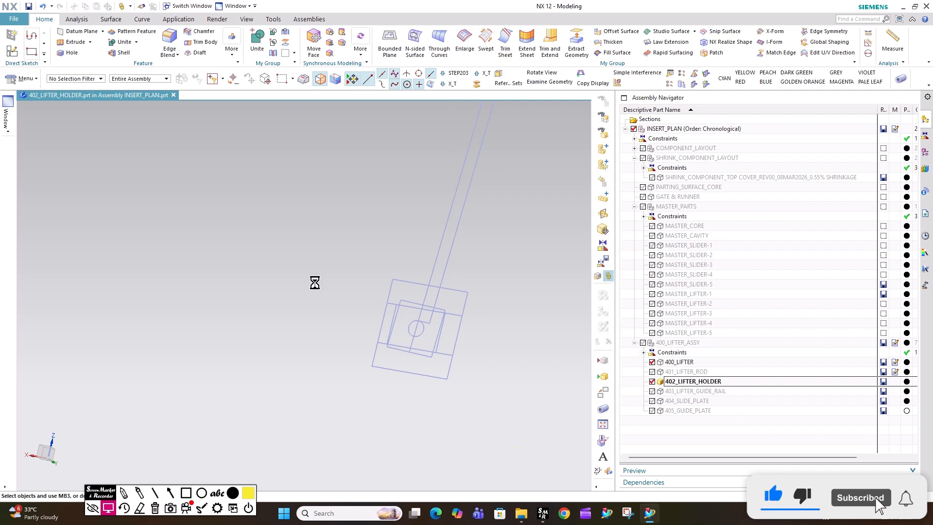
{"action": "left_click", "coordinate": [431, 277]}
{"action": "middle_click", "coordinate": [402, 225]}
Extrude the linked sketch's inner four-sided profile by a symmetric 12 mm as a separate solid block with no Boolean.
{"action": "left_click", "coordinate": [74, 42]}
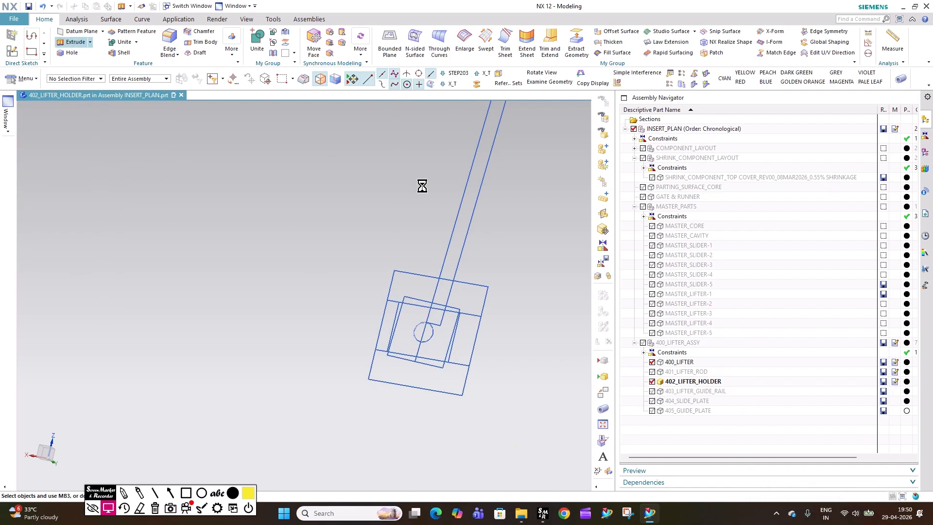
{"action": "scroll", "coordinate": [413, 291], "scroll_direction": "up", "scroll_amount": 3}
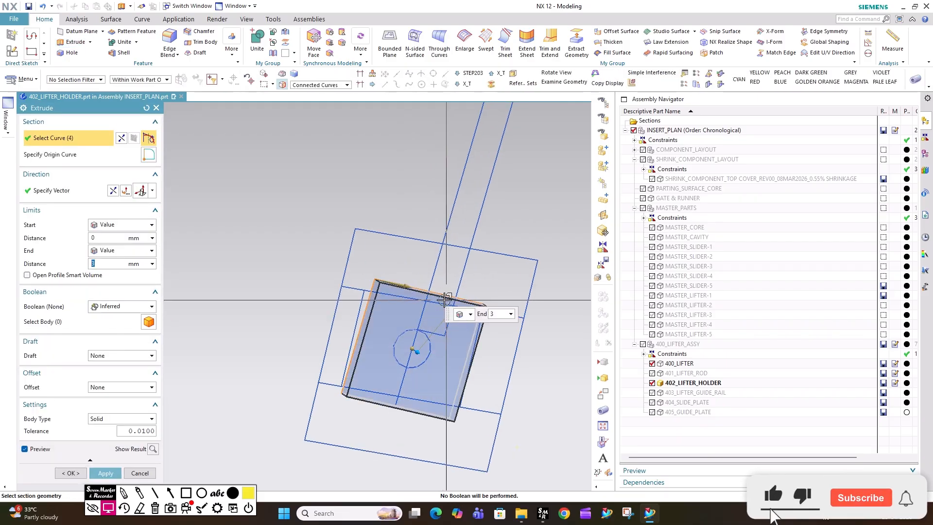
{"action": "middle_click_drag", "start_coordinate": [412, 293], "coordinate": [384, 331]}
{"action": "left_click", "coordinate": [125, 224]}
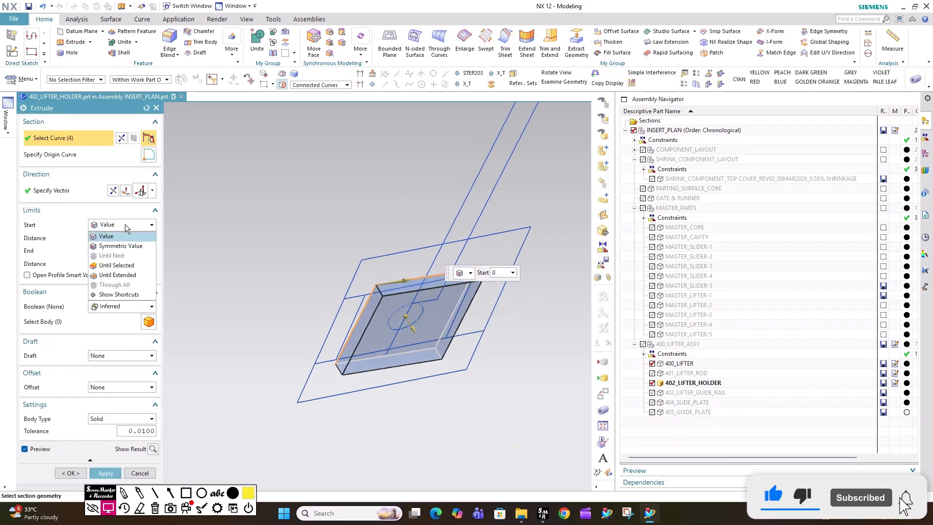
{"action": "left_click", "coordinate": [120, 248]}
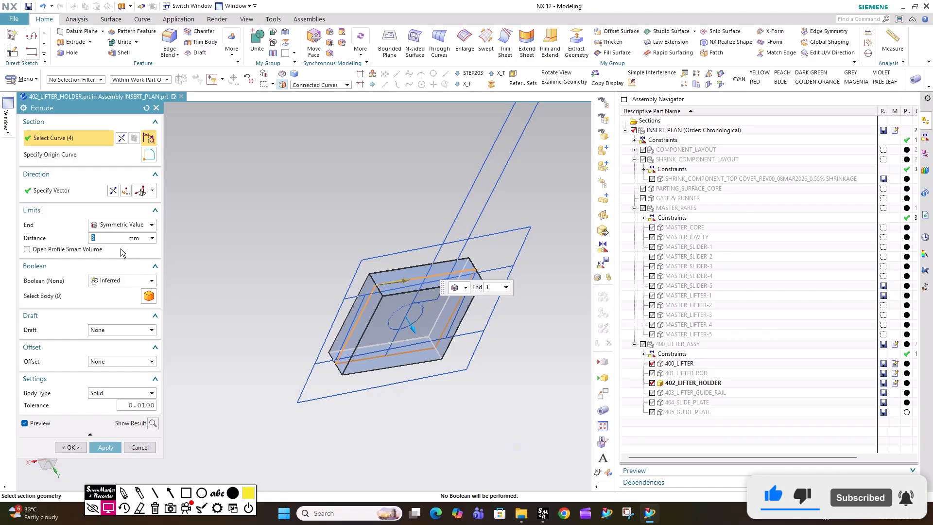
{"action": "type", "text": "6"}
{"action": "key", "text": "Return"}
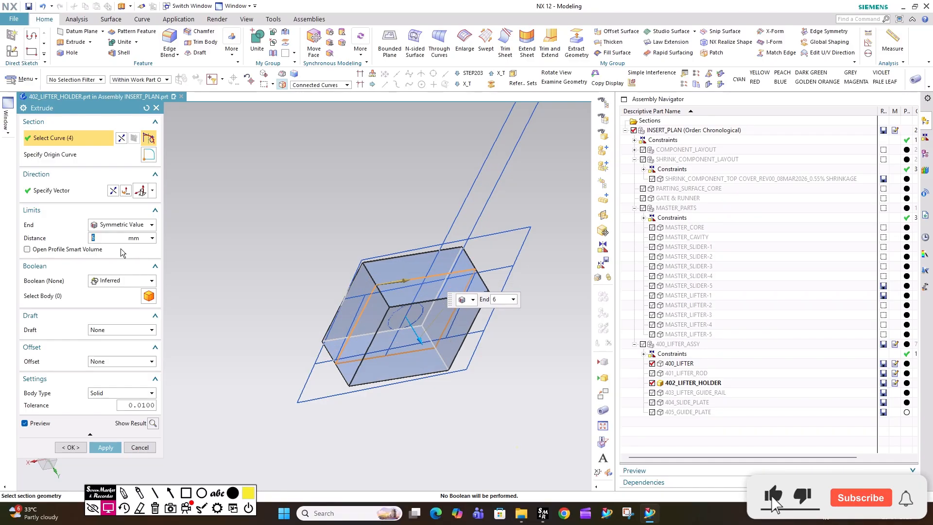
{"action": "type", "text": "1"}
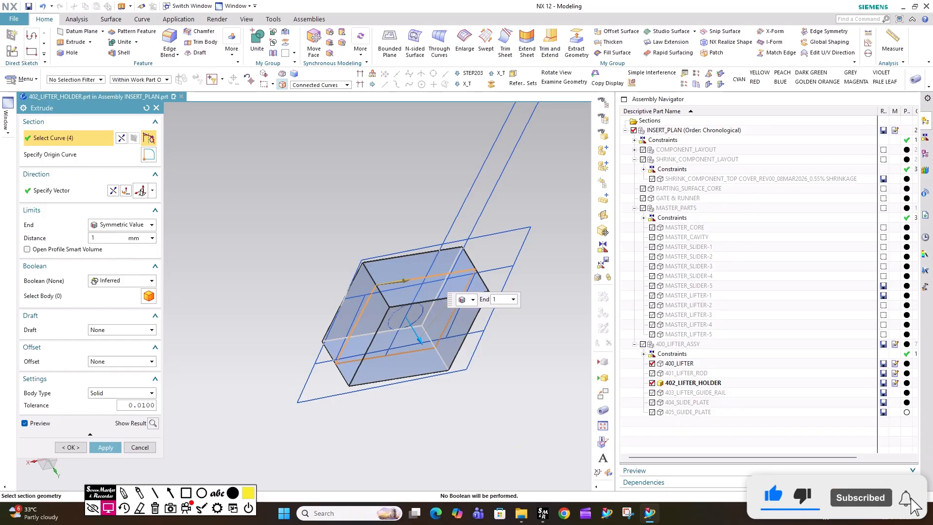
{"action": "type", "text": "2"}
{"action": "key", "text": "Return"}
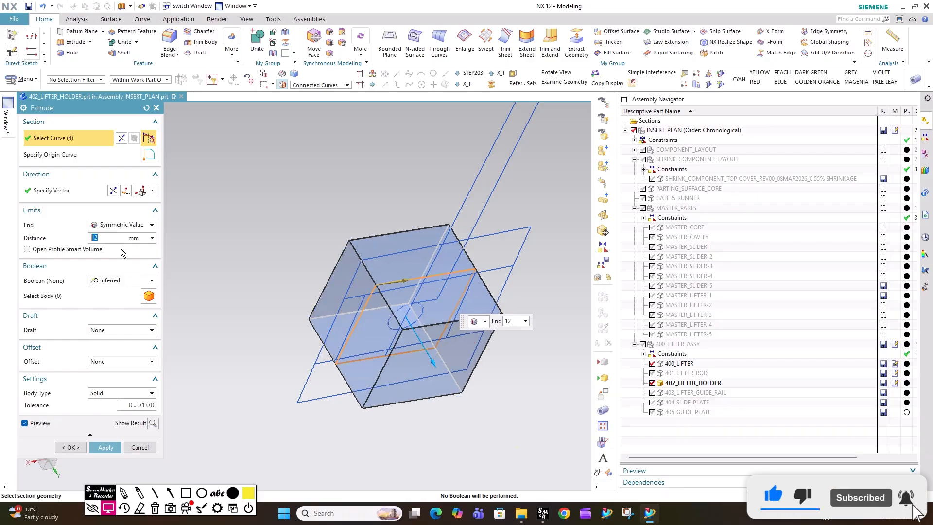
{"action": "left_click", "coordinate": [105, 286]}
{"action": "left_click", "coordinate": [104, 295]}
{"action": "middle_click", "coordinate": [178, 293]}
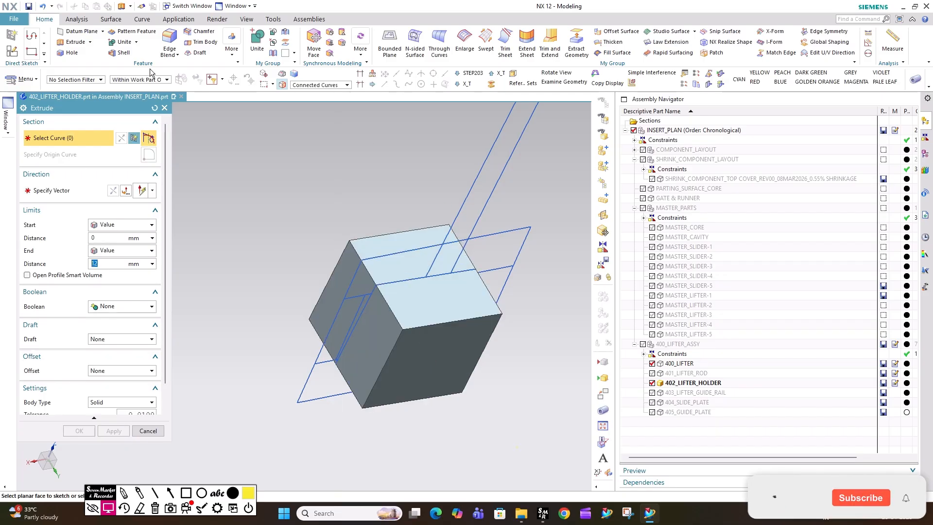
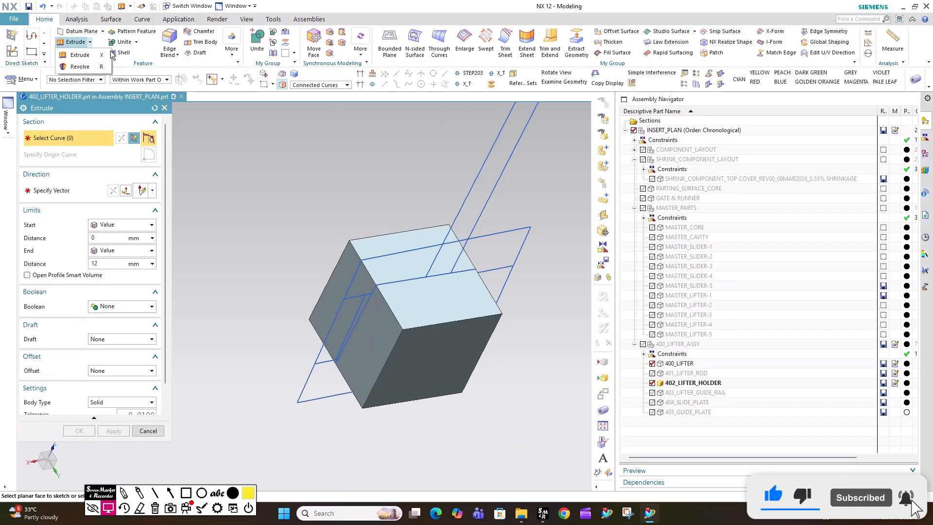
Revolve the rod profile 360° about its centre line and subtract it from the holder block.
{"action": "left_click", "coordinate": [89, 69]}
{"action": "left_click", "coordinate": [465, 202]}
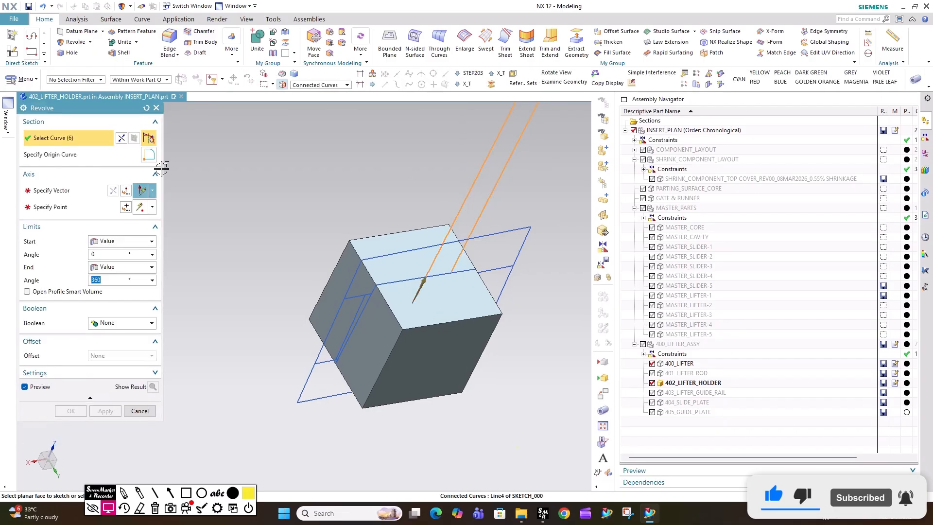
{"action": "left_click", "coordinate": [471, 188]}
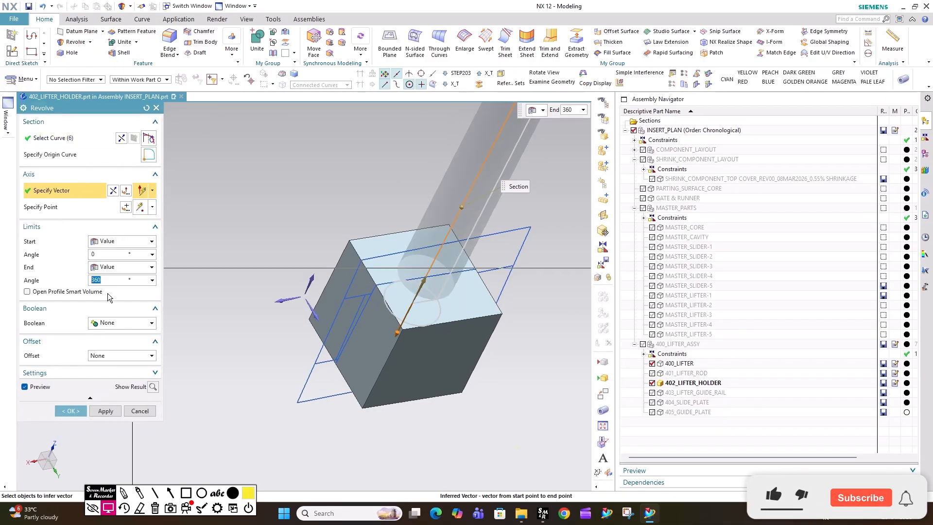
{"action": "left_click", "coordinate": [108, 355]}
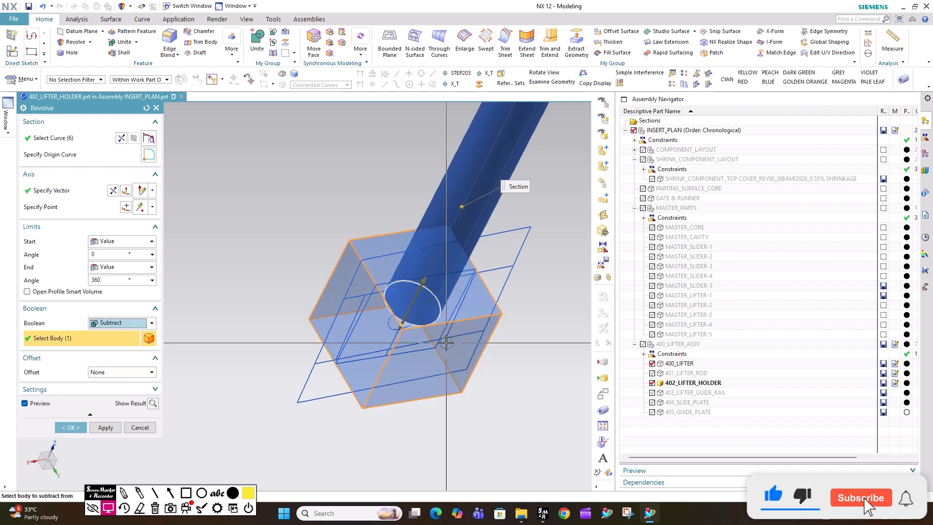
{"action": "left_click", "coordinate": [70, 421]}
{"action": "mouse_move", "coordinate": [413, 253]}
{"action": "middle_mouse_down"}
{"action": "mouse_move", "coordinate": [434, 227]}
{"action": "mouse_move", "coordinate": [414, 292]}
{"action": "mouse_move", "coordinate": [427, 222]}
{"action": "mouse_move", "coordinate": [396, 258]}
{"action": "middle_mouse_up"}
{"action": "left_click", "coordinate": [71, 53]}
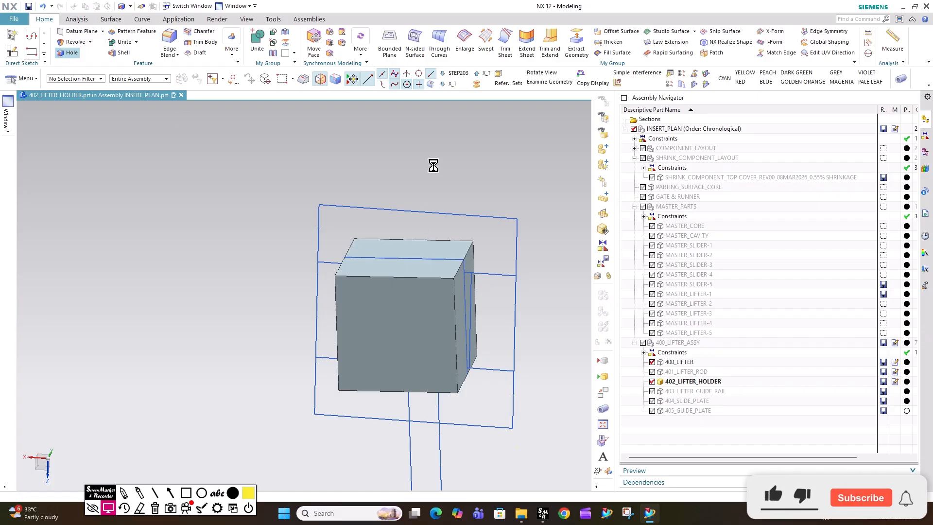
{"action": "middle_click_drag", "start_coordinate": [424, 292], "coordinate": [550, 231]}
{"action": "key", "text": "Escape"}
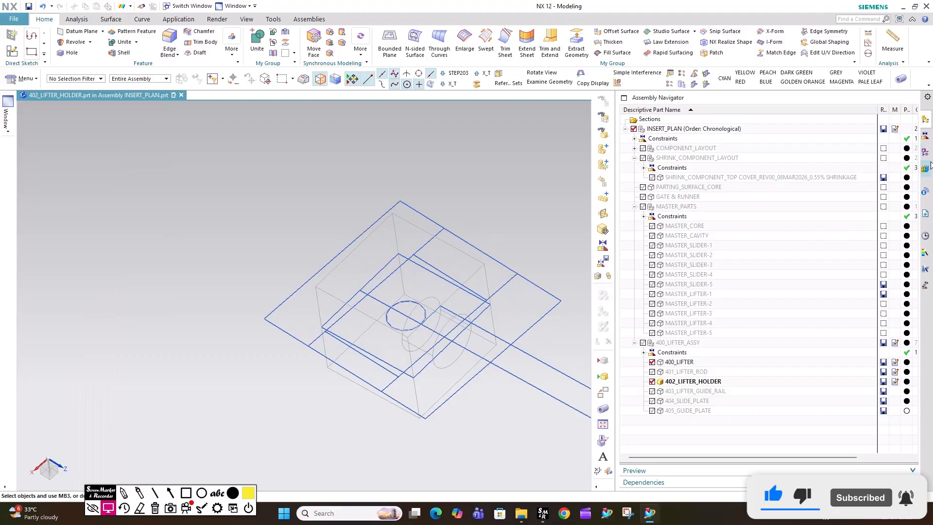
Roll the holder's model history back by making Extrude (2) the current feature.
{"action": "left_click", "coordinate": [924, 152]}
{"action": "right_click", "coordinate": [677, 170]}
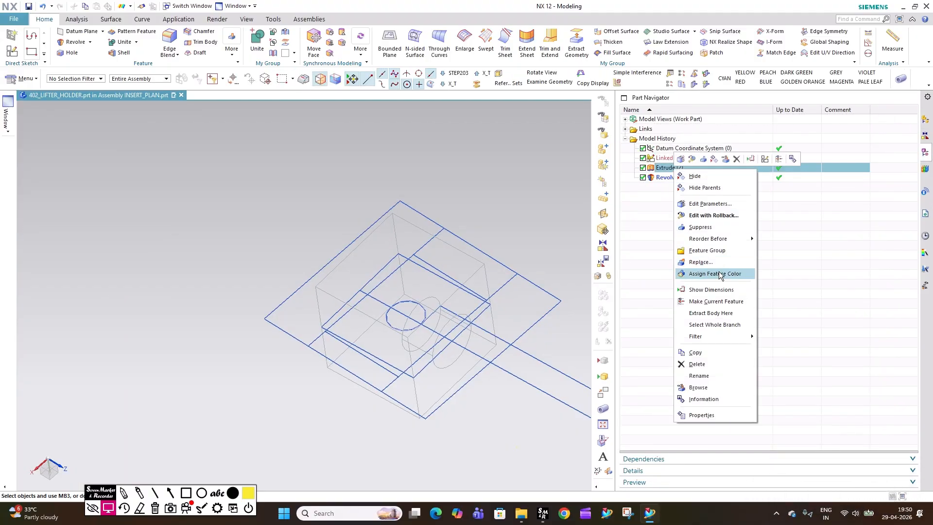
{"action": "left_click", "coordinate": [689, 302]}
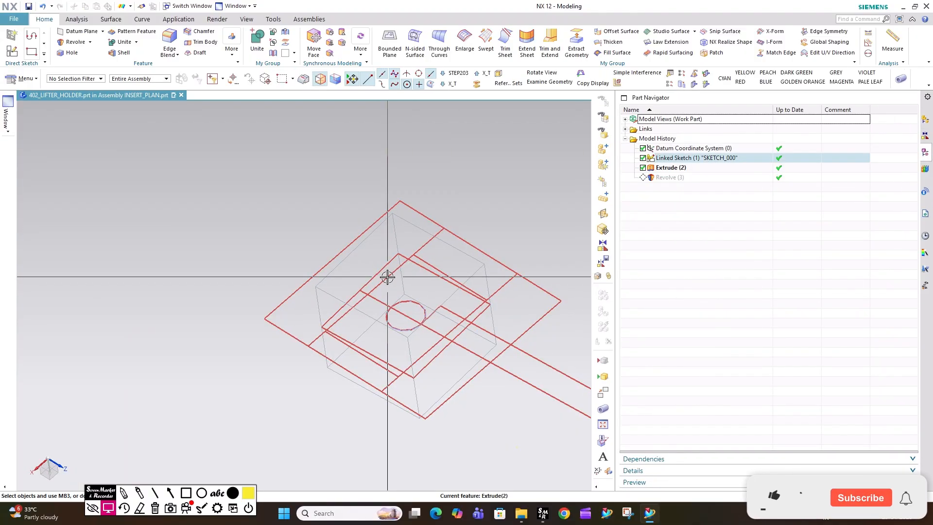
Extrude the sketch's small circle by a symmetric 16.8 mm and unite it with the block to form side pins.
{"action": "left_click", "coordinate": [90, 42]}
{"action": "left_click", "coordinate": [78, 55]}
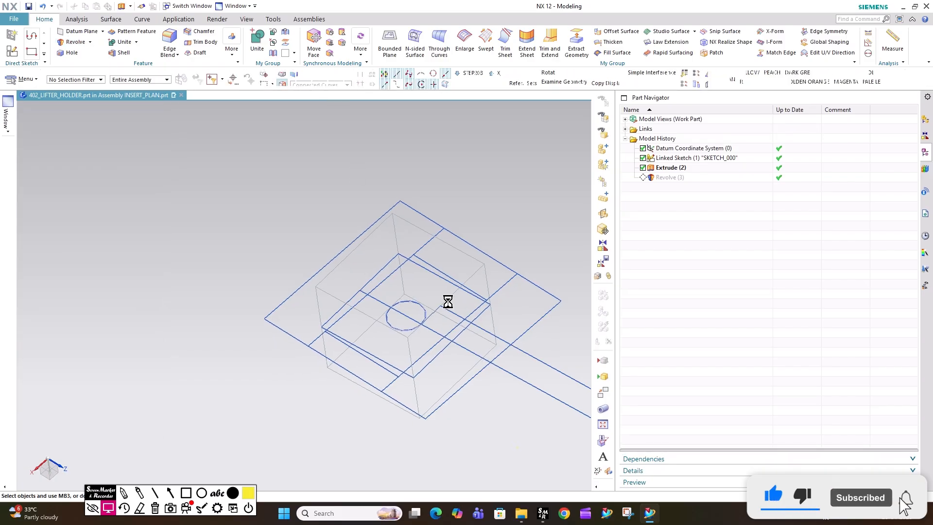
{"action": "left_click", "coordinate": [414, 303]}
{"action": "left_click", "coordinate": [130, 224]}
{"action": "left_click", "coordinate": [120, 246]}
{"action": "type", "text": "17"}
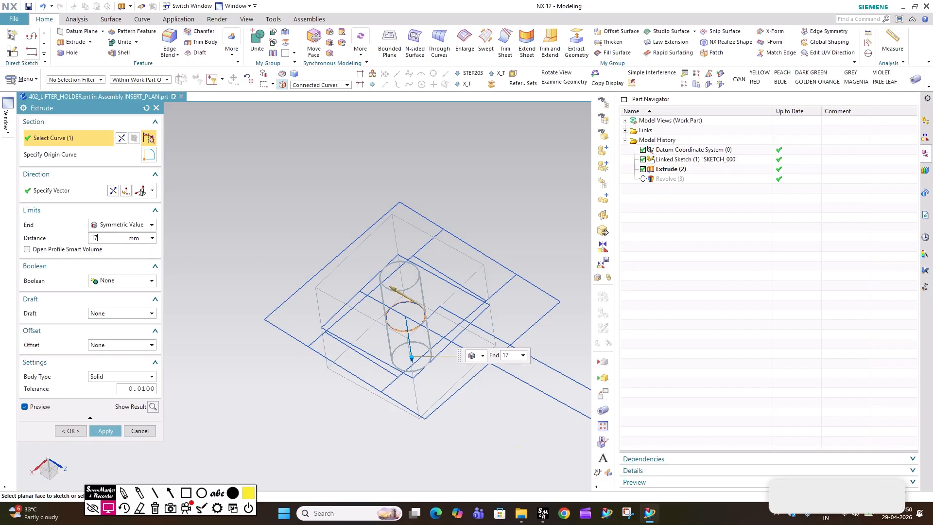
{"action": "left_click", "coordinate": [117, 281]}
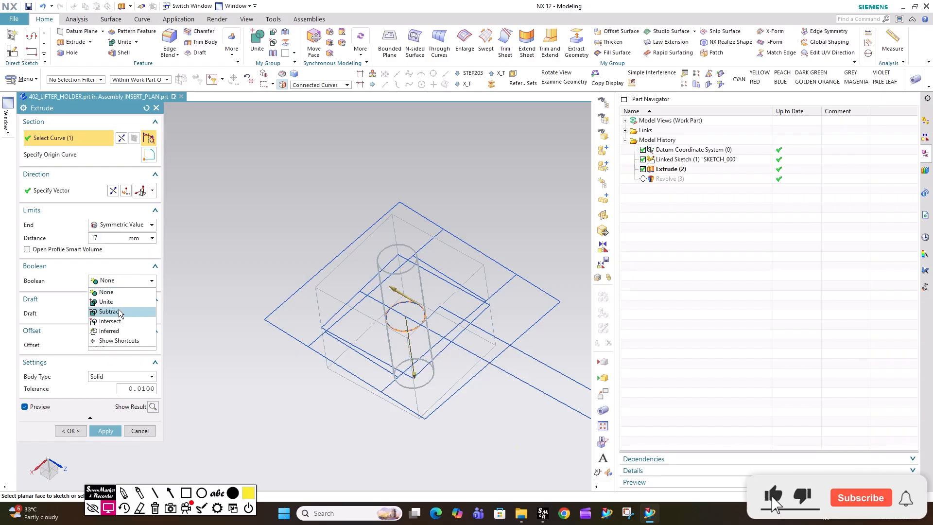
{"action": "left_click", "coordinate": [102, 238]}
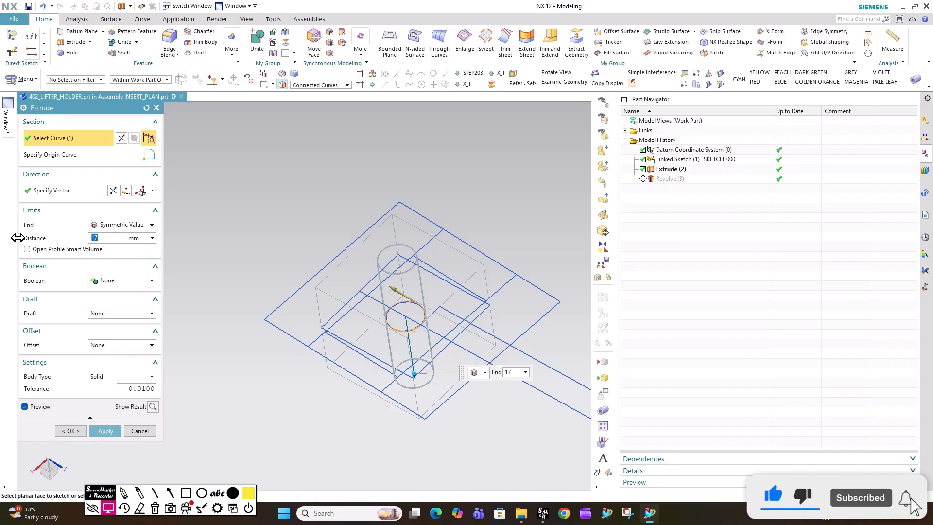
{"action": "type", "text": "16.8"}
{"action": "key", "text": "Return"}
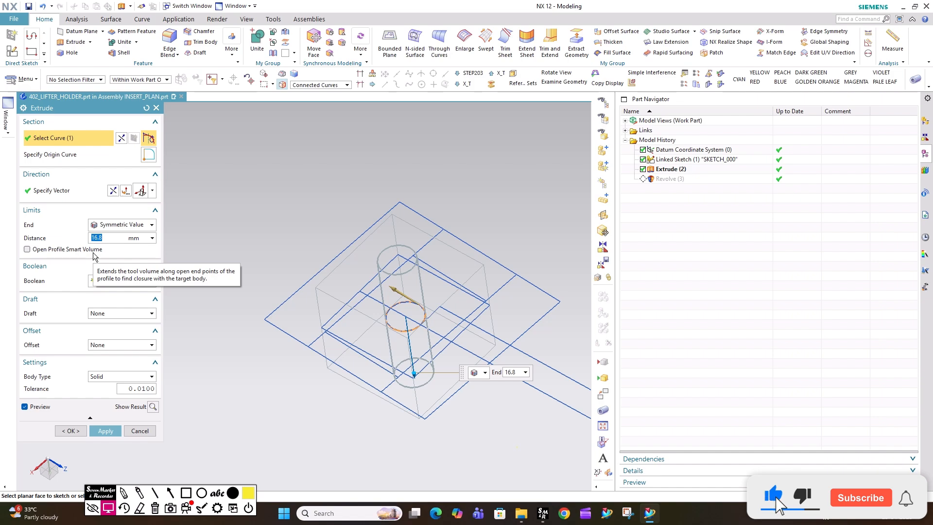
{"action": "left_click", "coordinate": [112, 281]}
{"action": "left_click", "coordinate": [106, 302]}
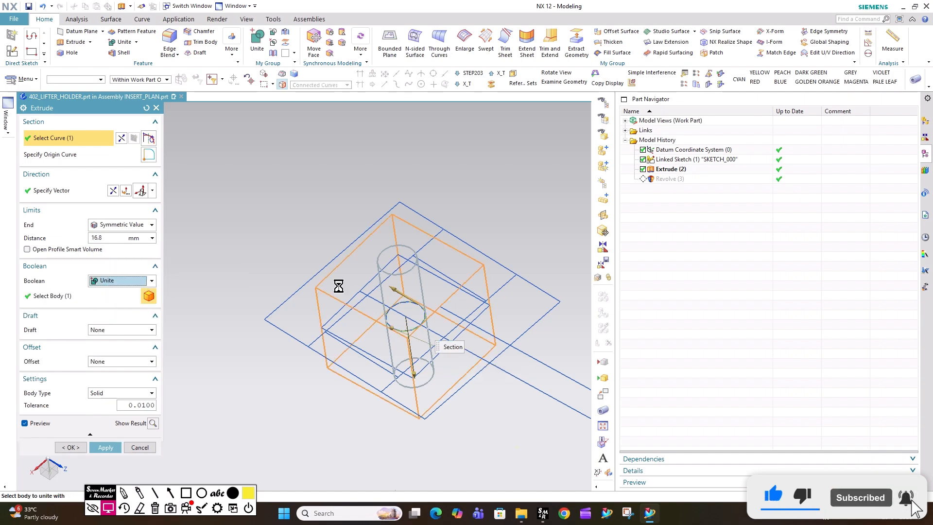
{"action": "middle_click", "coordinate": [520, 197]}
{"action": "left_click", "coordinate": [520, 188]}
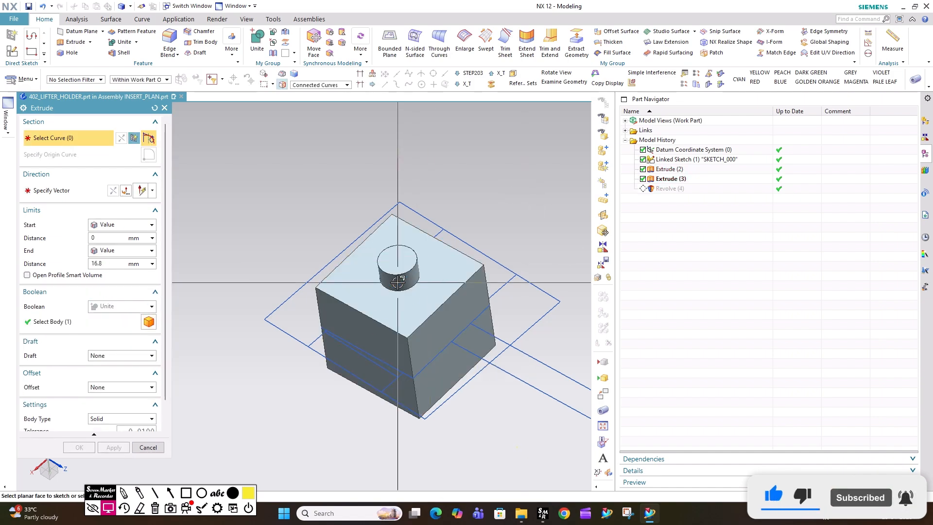
Measure how far the pin's end face projects from the block's side face, and close the open commands.
{"action": "left_click", "coordinate": [871, 35]}
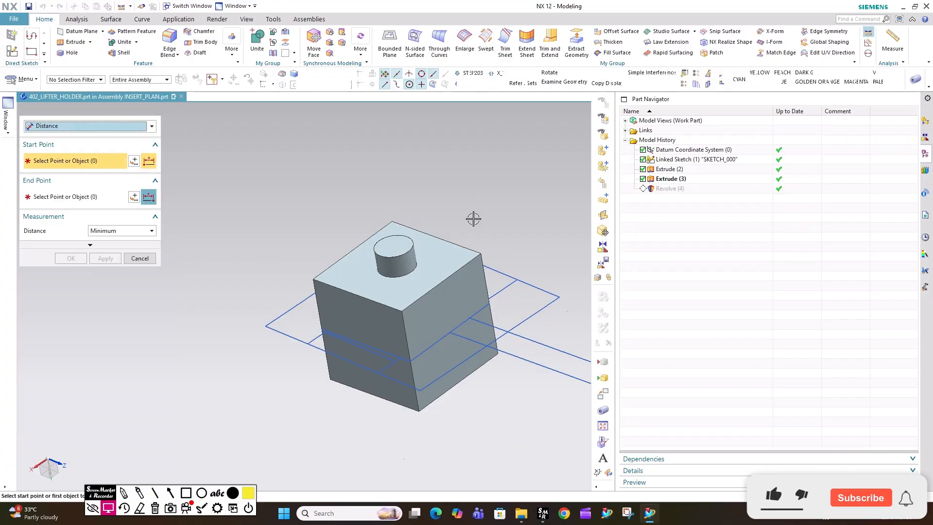
{"action": "scroll", "coordinate": [469, 221], "scroll_direction": "up", "scroll_amount": 2}
{"action": "left_click", "coordinate": [352, 262]}
{"action": "left_click", "coordinate": [413, 310]}
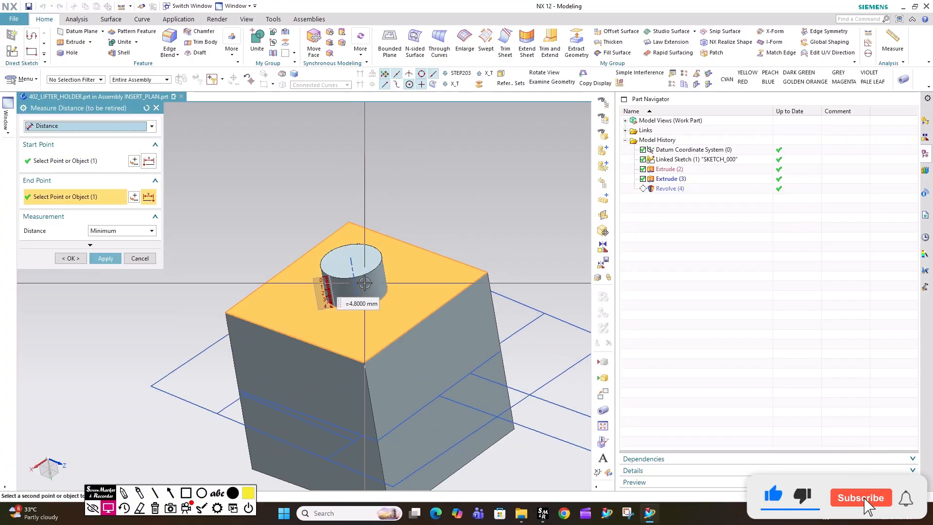
{"action": "middle_click_drag", "start_coordinate": [364, 277], "coordinate": [361, 255]}
{"action": "key", "text": "Escape"}
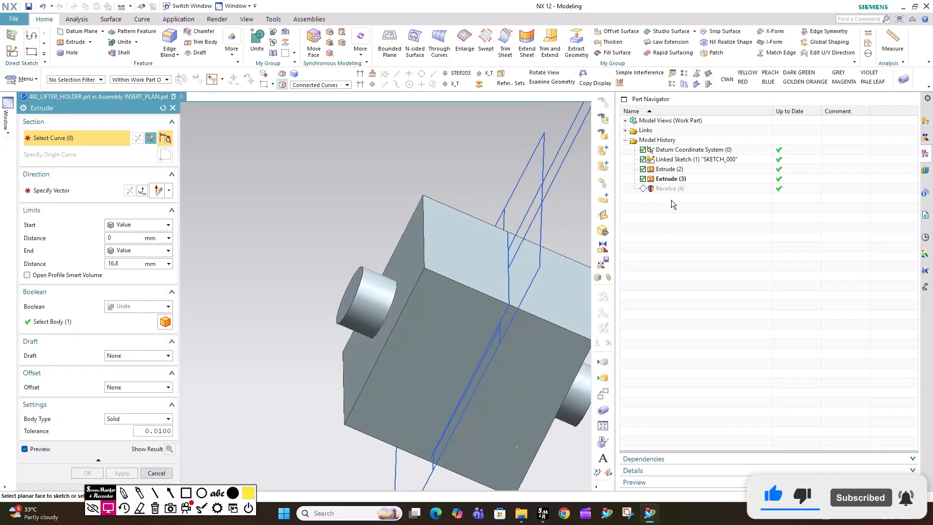
{"action": "key", "text": "Escape"}
Make the rod-bore revolve the current feature again so the full model history is active.
{"action": "right_click", "coordinate": [670, 190]}
{"action": "left_click", "coordinate": [703, 228]}
{"action": "middle_click_drag", "start_coordinate": [475, 299], "coordinate": [490, 193]}
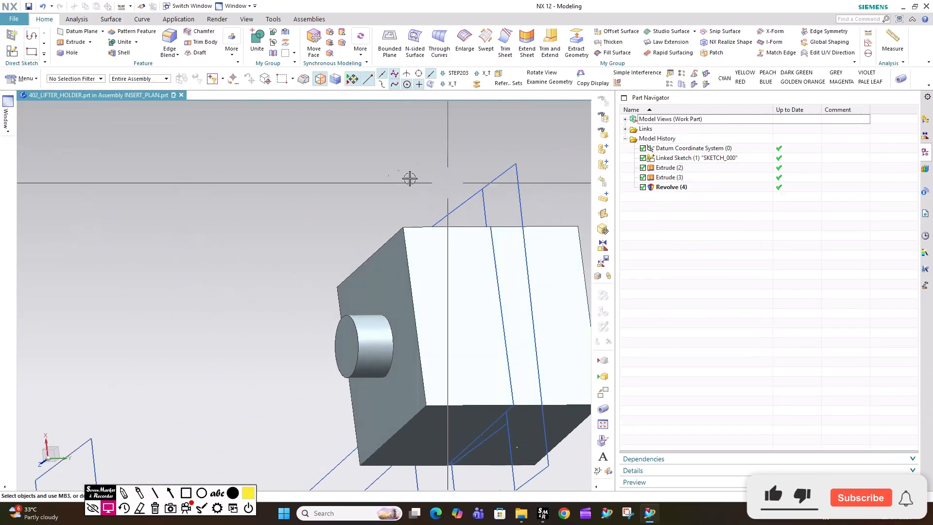
Add a counterbored M6 socket head screw clearance hole to the block at the end of the rod's centre line.
{"action": "left_click", "coordinate": [319, 180]}
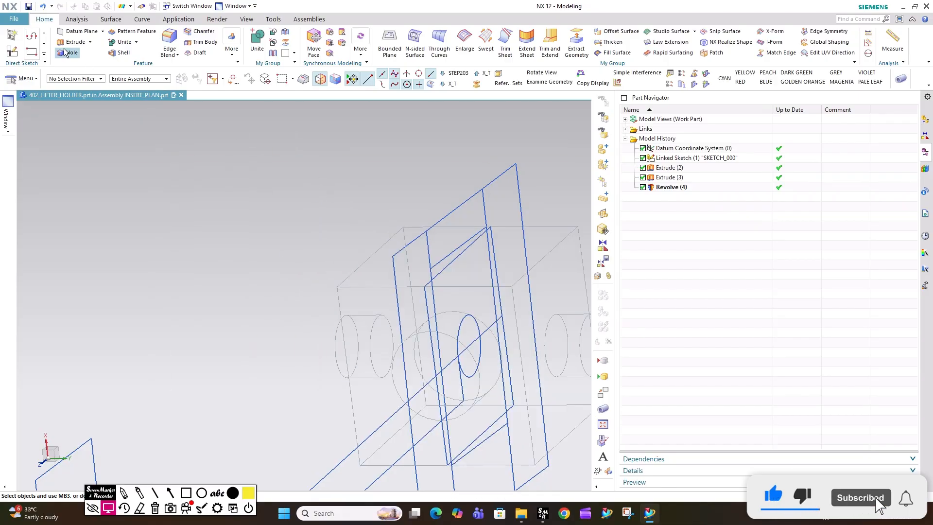
{"action": "left_click", "coordinate": [502, 317]}
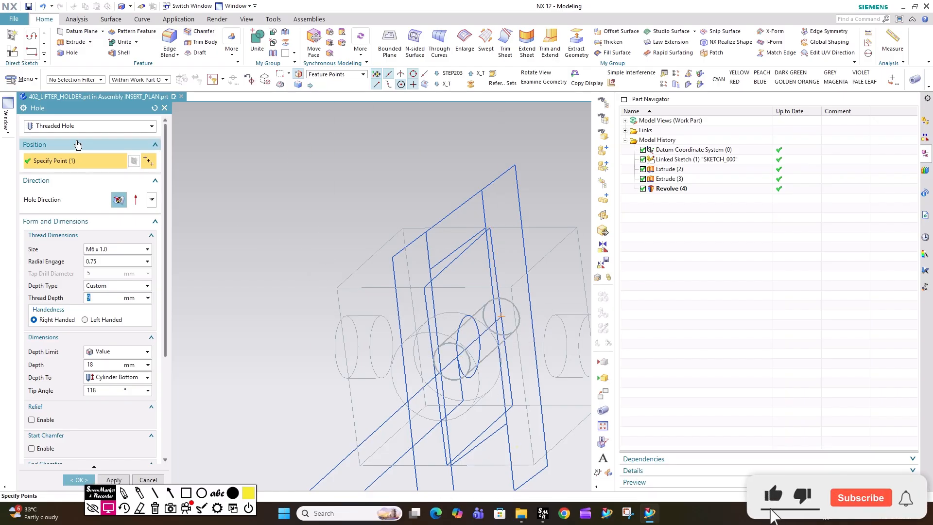
{"action": "left_click", "coordinate": [68, 126]}
{"action": "left_click", "coordinate": [58, 157]}
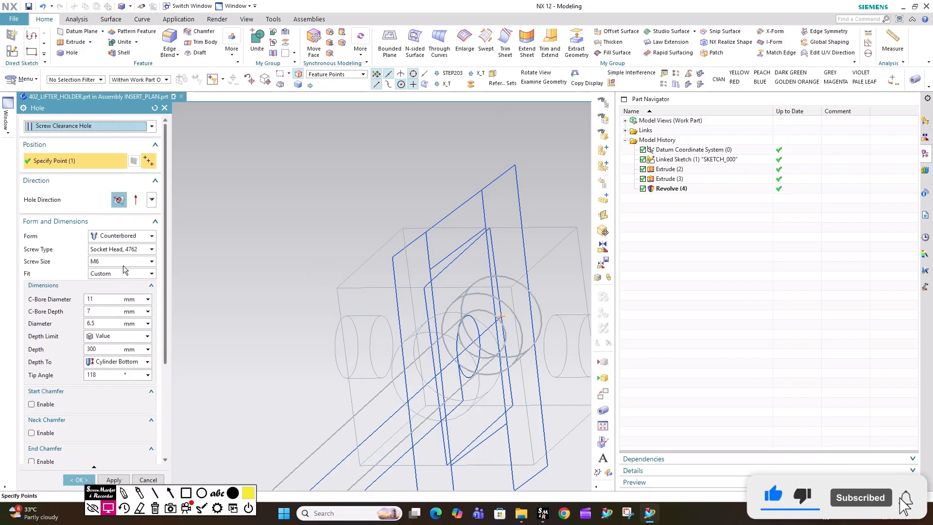
{"action": "middle_click", "coordinate": [126, 290]}
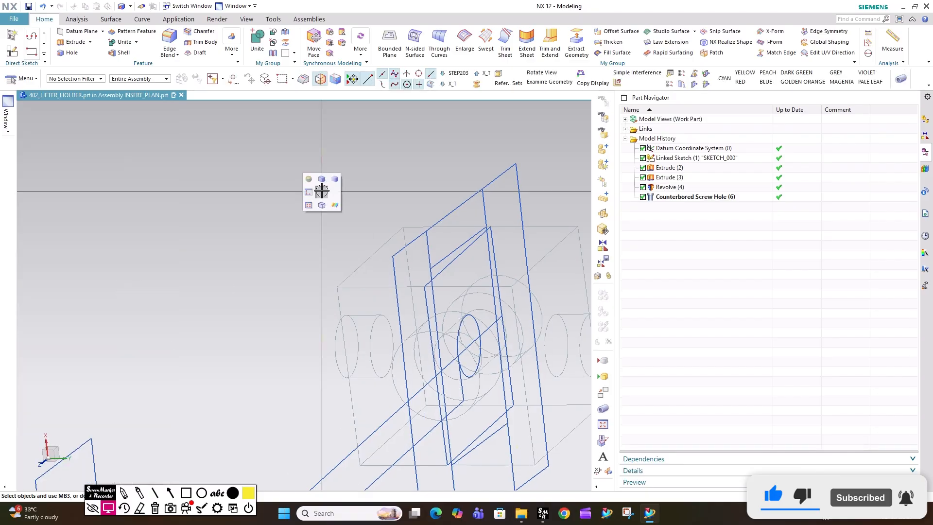
Shade the holder and display 401_LIFTER_ROD in the assembly to view it seated in the bore.
{"action": "mouse_move", "coordinate": [323, 190]}
{"action": "middle_mouse_down"}
{"action": "mouse_move", "coordinate": [387, 229]}
{"action": "mouse_move", "coordinate": [363, 202]}
{"action": "mouse_move", "coordinate": [372, 415]}
{"action": "mouse_move", "coordinate": [930, 179]}
{"action": "middle_mouse_up"}
{"action": "left_click", "coordinate": [923, 119]}
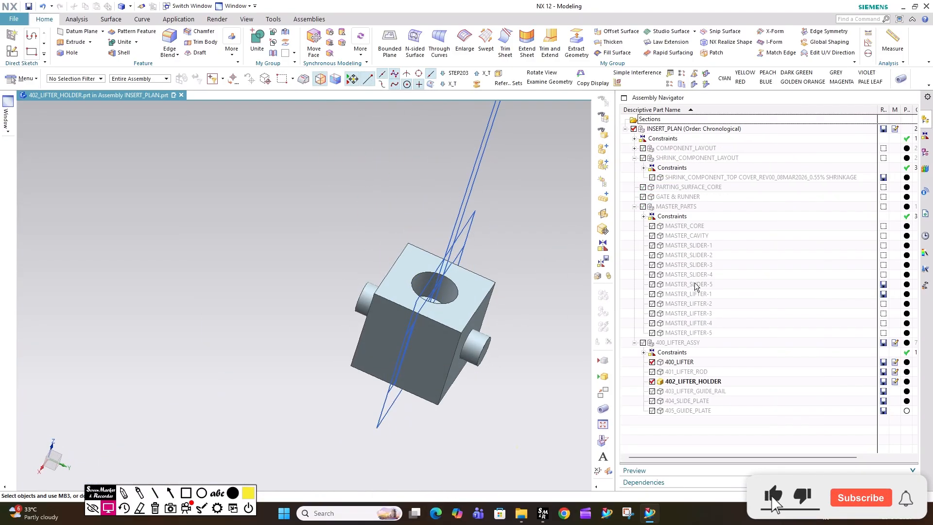
{"action": "left_click", "coordinate": [652, 371]}
{"action": "middle_click_drag", "start_coordinate": [402, 284], "coordinate": [428, 297]}
Chamfer the holder block's four edges that run parallel to the side pins by 4 mm.
{"action": "left_click", "coordinate": [396, 293]}
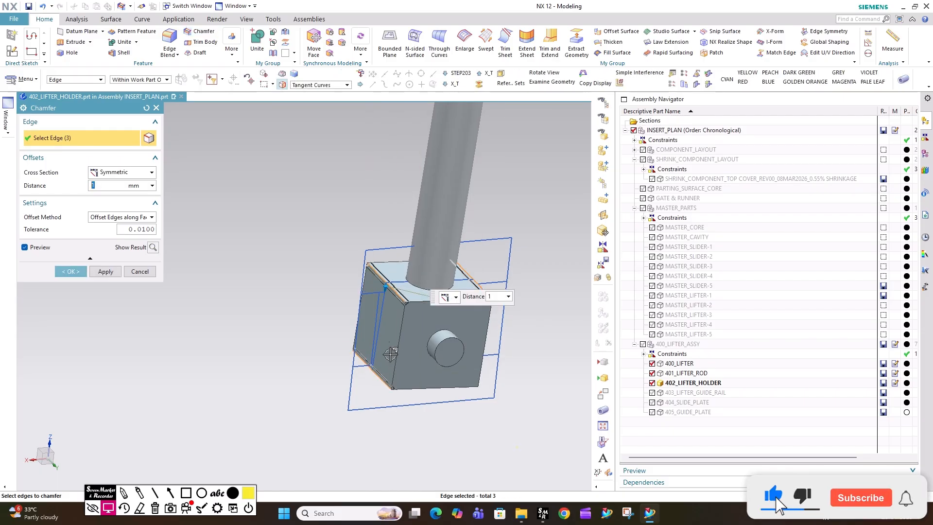
{"action": "middle_click_drag", "start_coordinate": [394, 358], "coordinate": [411, 344]}
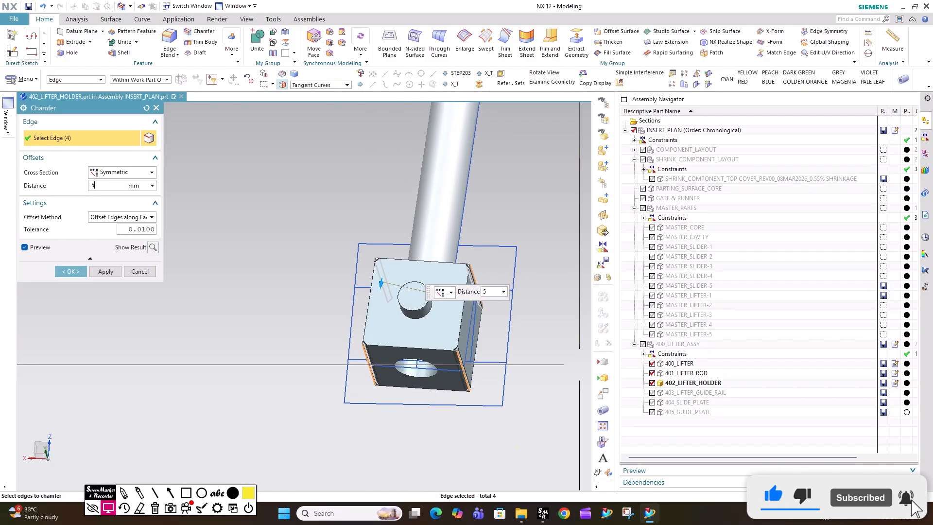
{"action": "key", "text": "Return"}
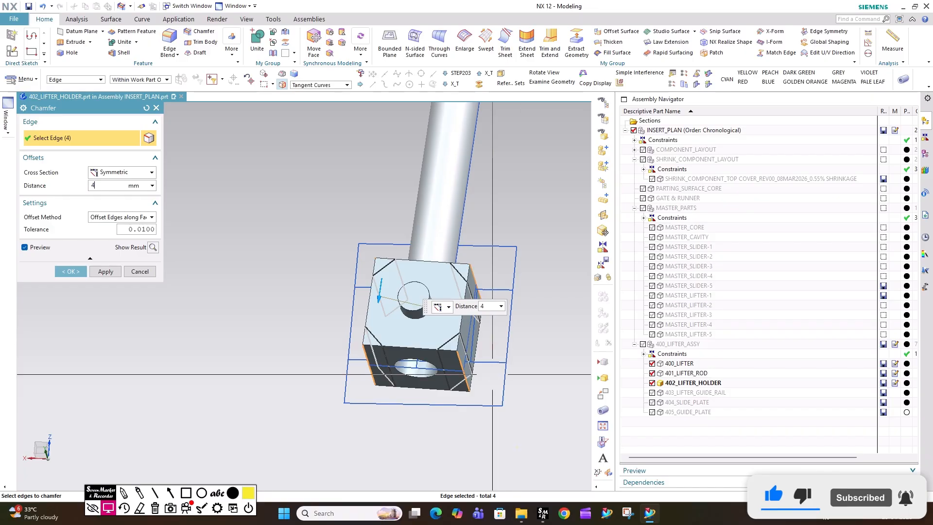
{"action": "type", "text": "4"}
{"action": "key", "text": "Return"}
{"action": "left_click", "coordinate": [103, 270]}
Add a 0.5 mm symmetric chamfer around the outlines of both pin-side faces of the block.
{"action": "scroll", "coordinate": [409, 288], "scroll_direction": "up", "scroll_amount": 3}
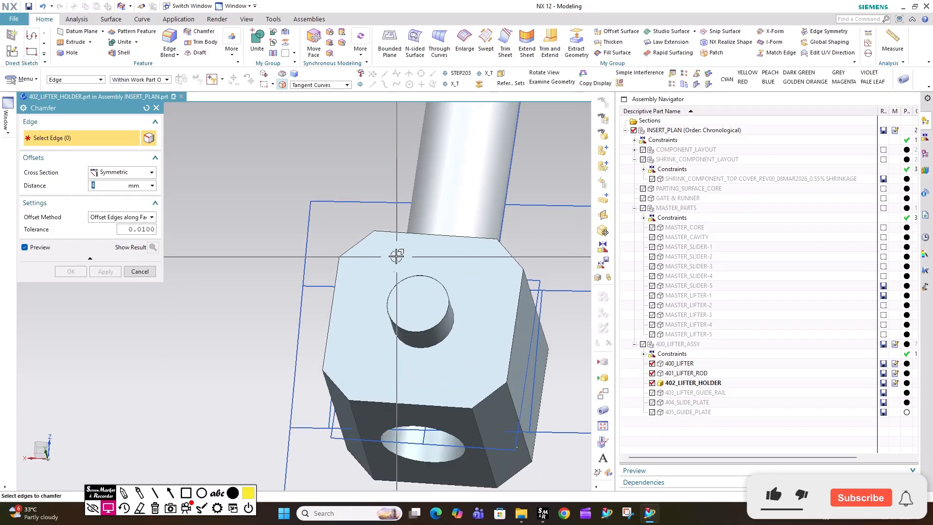
{"action": "left_click", "coordinate": [363, 245]}
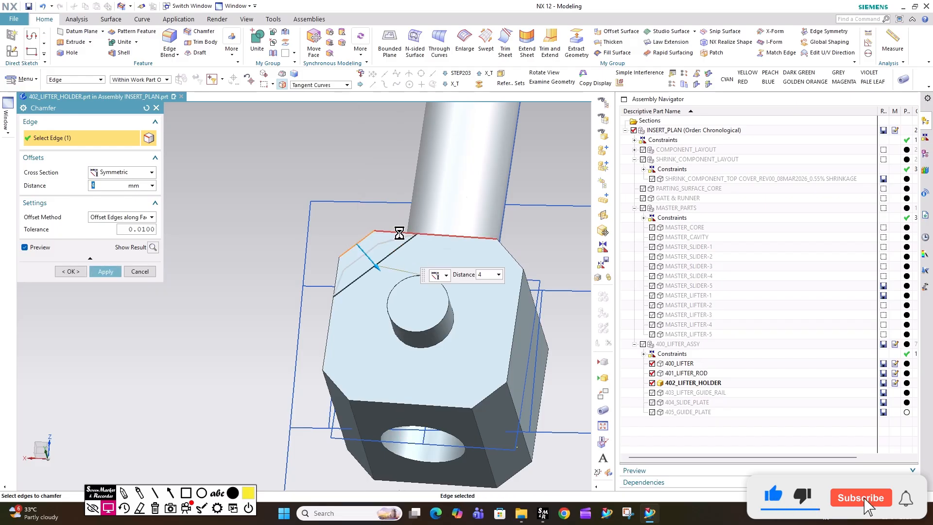
{"action": "left_click", "coordinate": [419, 236]}
{"action": "type", "text": ".5"}
{"action": "key", "text": "Return"}
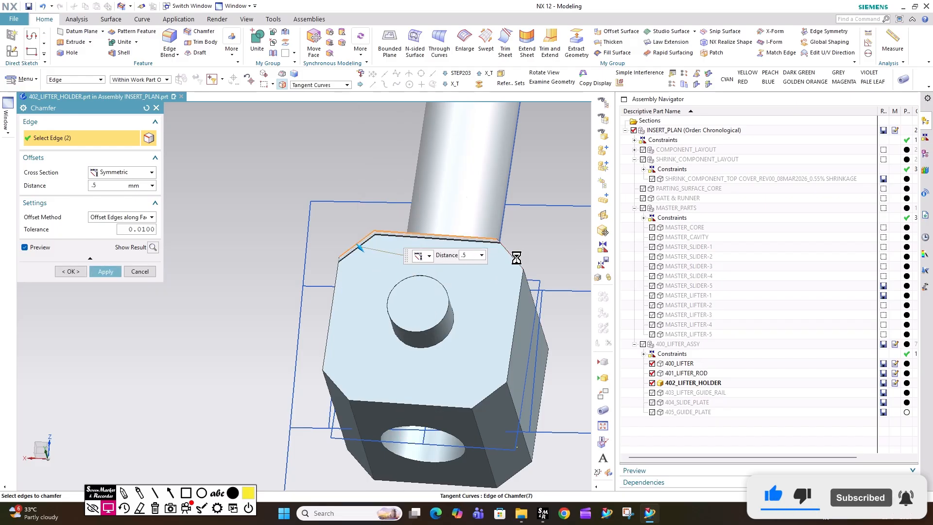
{"action": "left_click", "coordinate": [458, 407]}
{"action": "left_click", "coordinate": [336, 385]}
{"action": "left_click", "coordinate": [333, 336]}
{"action": "middle_click_drag", "start_coordinate": [333, 336], "coordinate": [398, 321]}
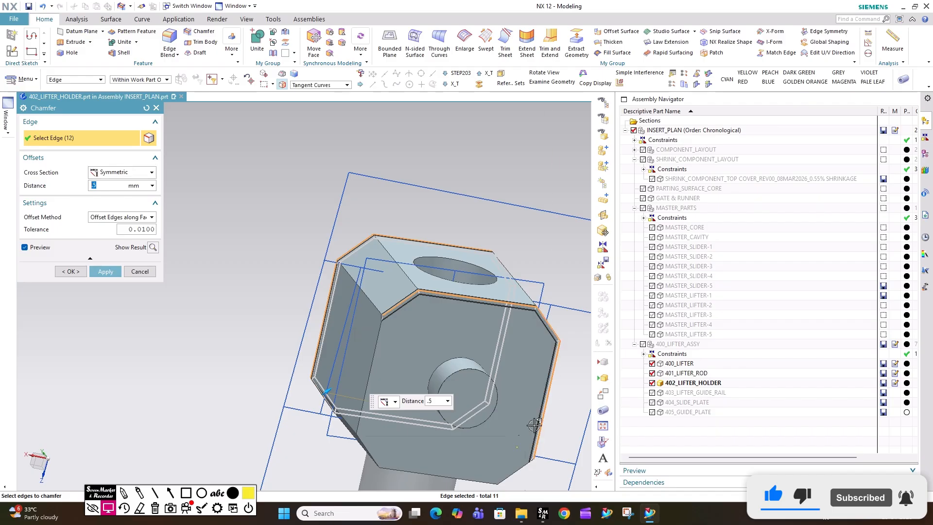
{"action": "left_click", "coordinate": [482, 484]}
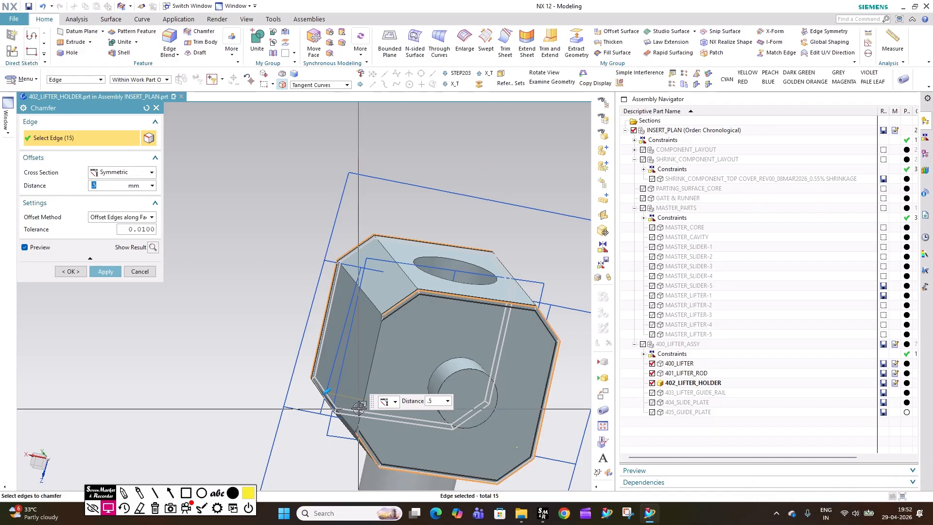
{"action": "left_click", "coordinate": [62, 273]}
Edit the 0.5 mm chamfer to include the outer end edges of both side pins.
{"action": "middle_click_drag", "start_coordinate": [354, 305], "coordinate": [396, 431]}
{"action": "scroll", "coordinate": [456, 284], "scroll_direction": "up", "scroll_amount": 3}
{"action": "double_click", "coordinate": [446, 276]}
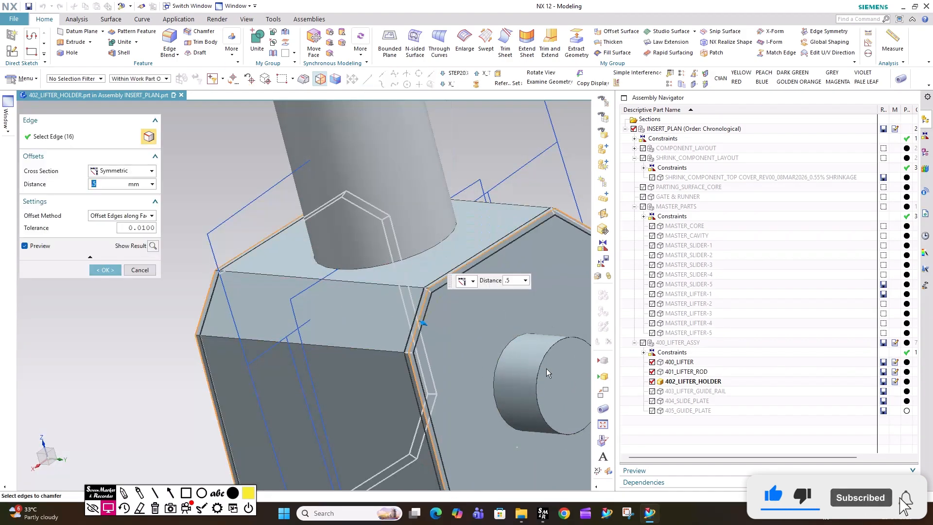
{"action": "left_click", "coordinate": [544, 369]}
{"action": "scroll", "coordinate": [393, 294], "scroll_direction": "down", "scroll_amount": 1}
{"action": "scroll", "coordinate": [393, 294], "scroll_direction": "down", "scroll_amount": 3}
{"action": "mouse_move", "coordinate": [394, 294]}
{"action": "middle_mouse_down"}
{"action": "mouse_move", "coordinate": [447, 291]}
{"action": "mouse_move", "coordinate": [380, 288]}
{"action": "middle_mouse_up"}
{"action": "left_click", "coordinate": [335, 311]}
{"action": "left_click", "coordinate": [105, 271]}
Examine how the holder, rod and lifter fit together along the rod's full length.
{"action": "scroll", "coordinate": [380, 288], "scroll_direction": "down", "scroll_amount": 5}
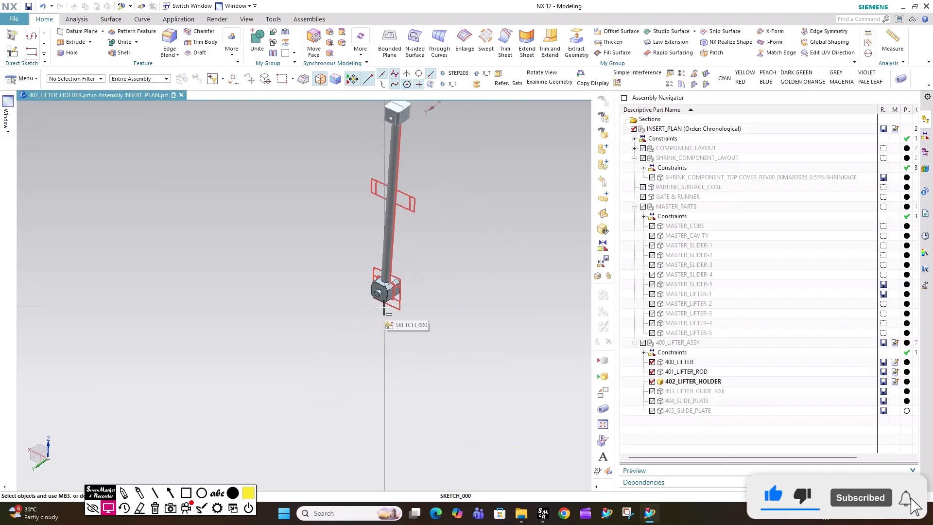
{"action": "scroll", "coordinate": [383, 307], "scroll_direction": "up", "scroll_amount": 6}
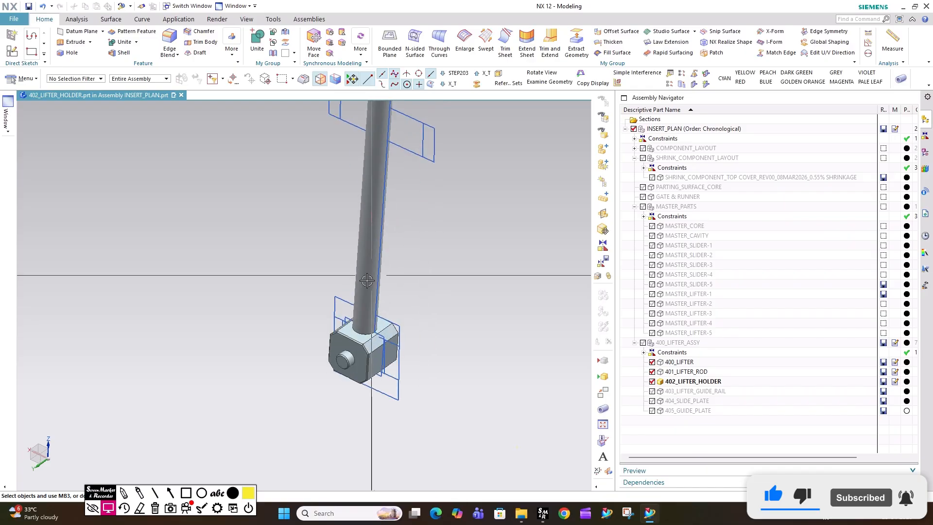
{"action": "scroll", "coordinate": [368, 417], "scroll_direction": "down", "scroll_amount": 5}
{"action": "scroll", "coordinate": [385, 390], "scroll_direction": "up", "scroll_amount": 2}
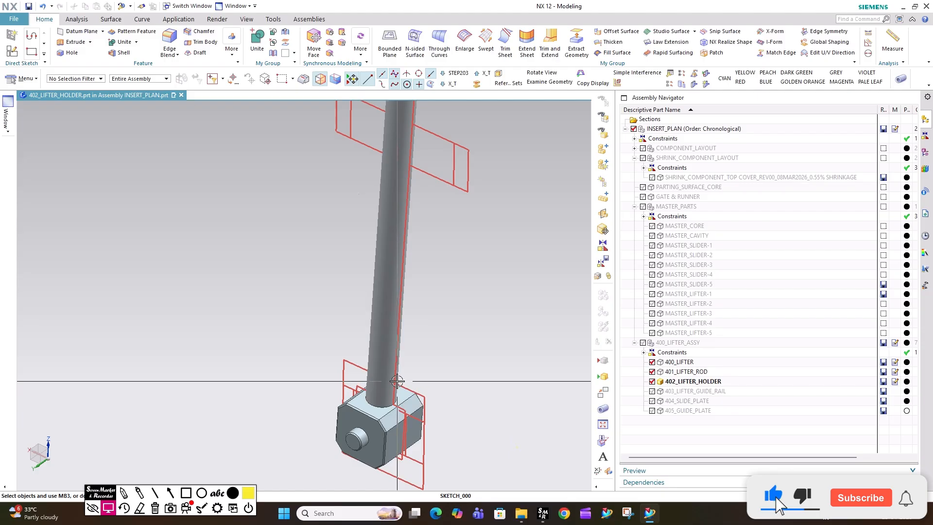
{"action": "scroll", "coordinate": [397, 380], "scroll_direction": "down", "scroll_amount": 2}
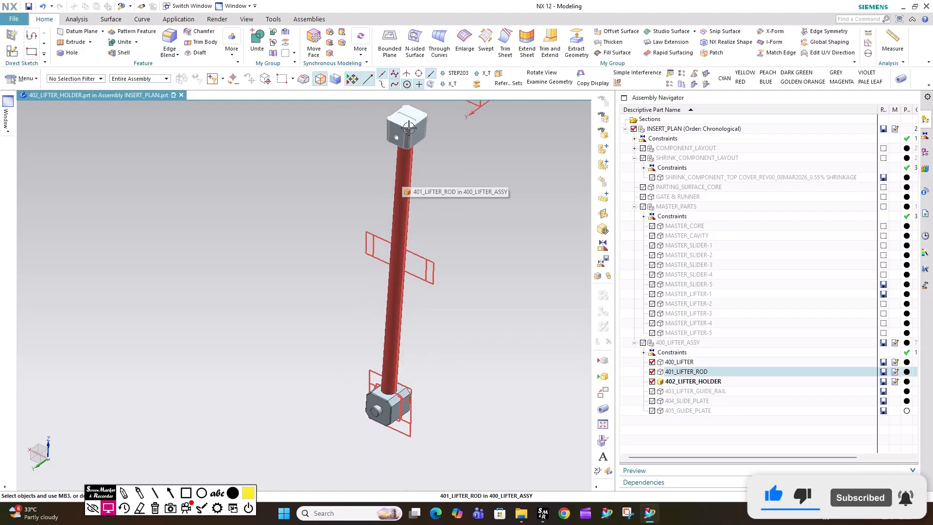
{"action": "scroll", "coordinate": [409, 139], "scroll_direction": "up", "scroll_amount": 4}
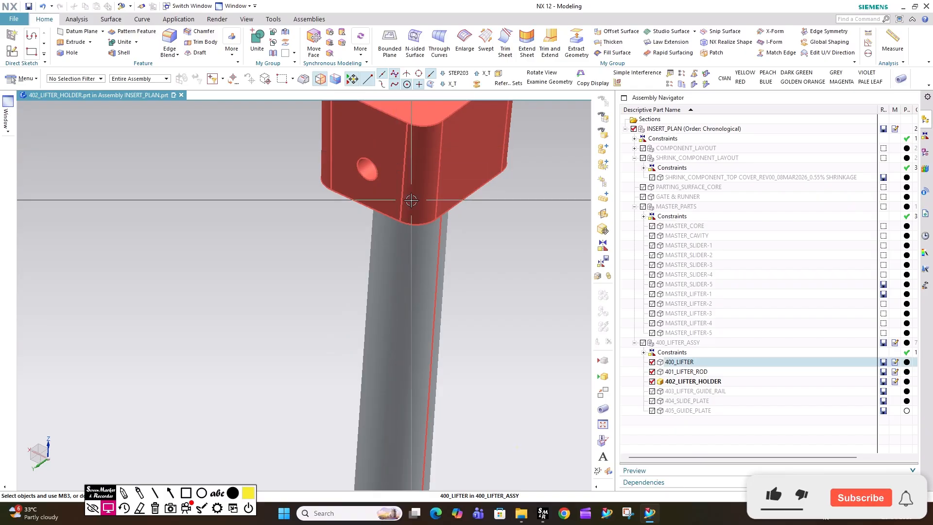
{"action": "scroll", "coordinate": [411, 200], "scroll_direction": "down", "scroll_amount": 5}
{"action": "scroll", "coordinate": [373, 433], "scroll_direction": "up", "scroll_amount": 3}
Hide 400_LIFTER and 401_LIFTER_ROD, and start an Extrude section sketch on the block face where the rod enters.
{"action": "left_click", "coordinate": [652, 371]}
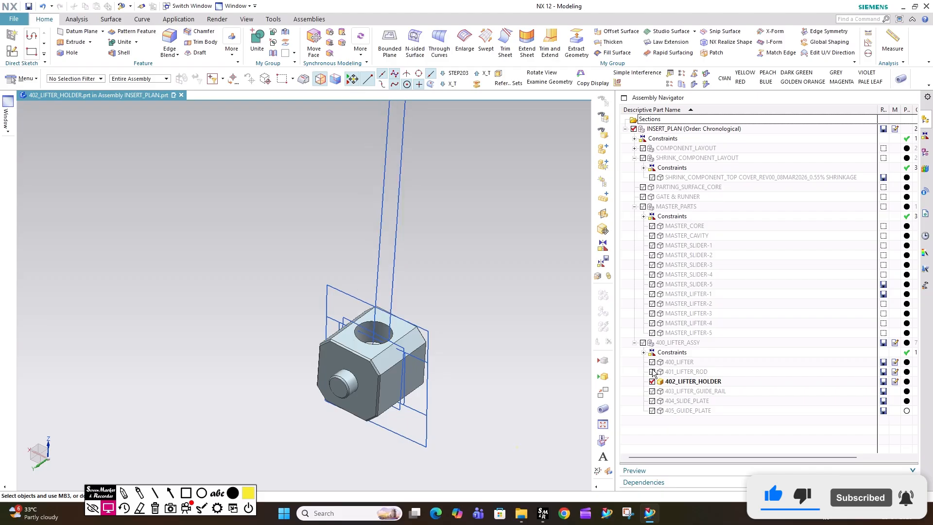
{"action": "scroll", "coordinate": [389, 341], "scroll_direction": "up", "scroll_amount": 5}
{"action": "middle_click_drag", "start_coordinate": [407, 333], "coordinate": [369, 340]}
{"action": "left_click", "coordinate": [73, 42]}
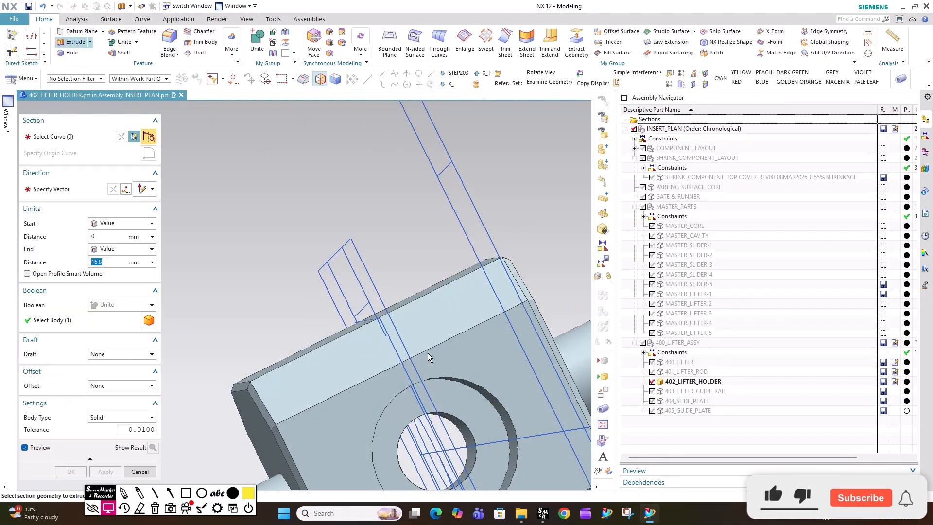
{"action": "left_click", "coordinate": [438, 365]}
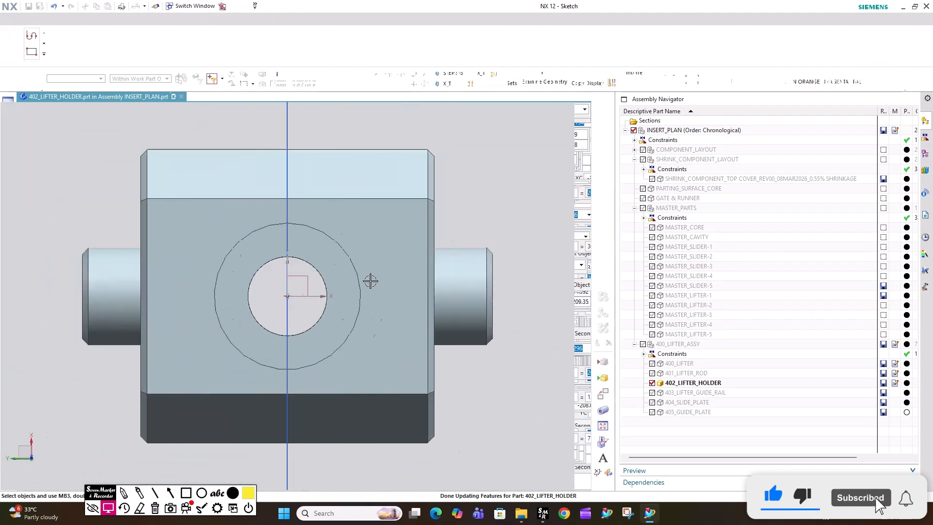
Sketch a rectangle about 11.8 by 1.5 mm across the bore's edge and constrain its long side's midpoint to the vertical centre line.
{"action": "key", "text": "r"}
{"action": "left_click", "coordinate": [206, 195]}
{"action": "left_click", "coordinate": [400, 203]}
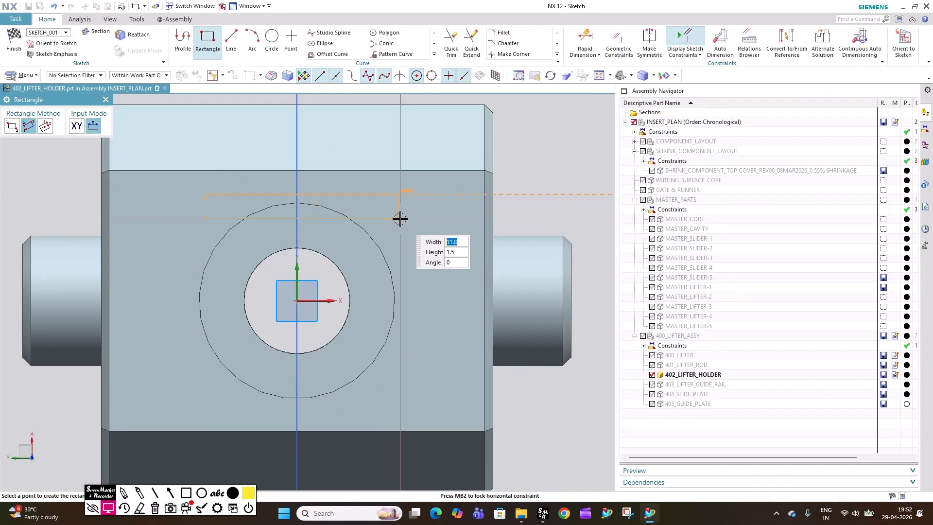
{"action": "left_click", "coordinate": [400, 218]}
{"action": "key", "text": "Escape"}
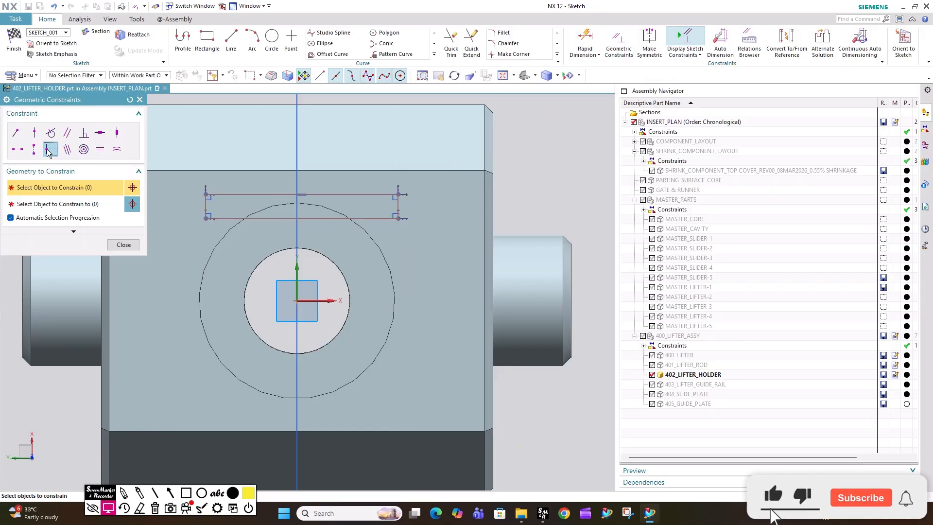
{"action": "left_click", "coordinate": [319, 219]}
{"action": "left_click", "coordinate": [356, 221]}
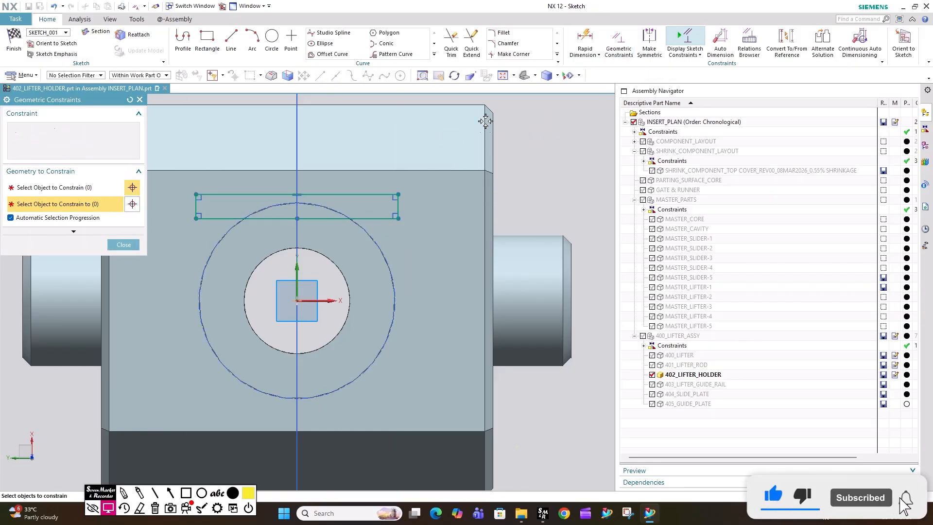
Dimension the rectangle's inner long edge at 5 mm from the bore centre.
{"action": "left_click", "coordinate": [579, 40]}
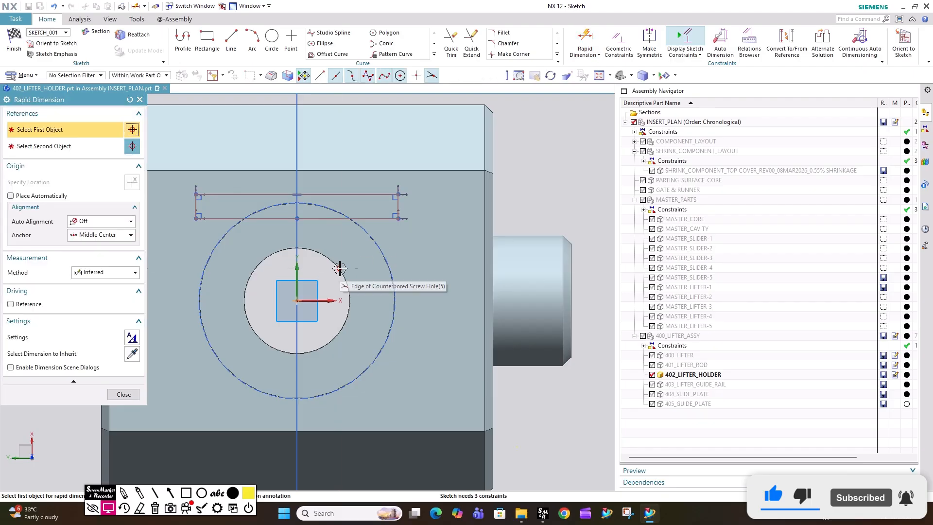
{"action": "left_click", "coordinate": [306, 218]}
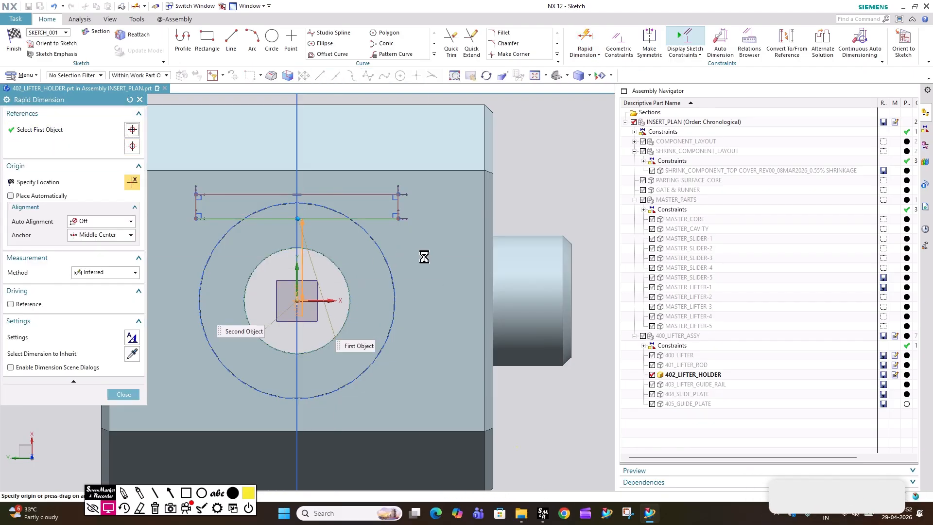
{"action": "left_click", "coordinate": [447, 274]}
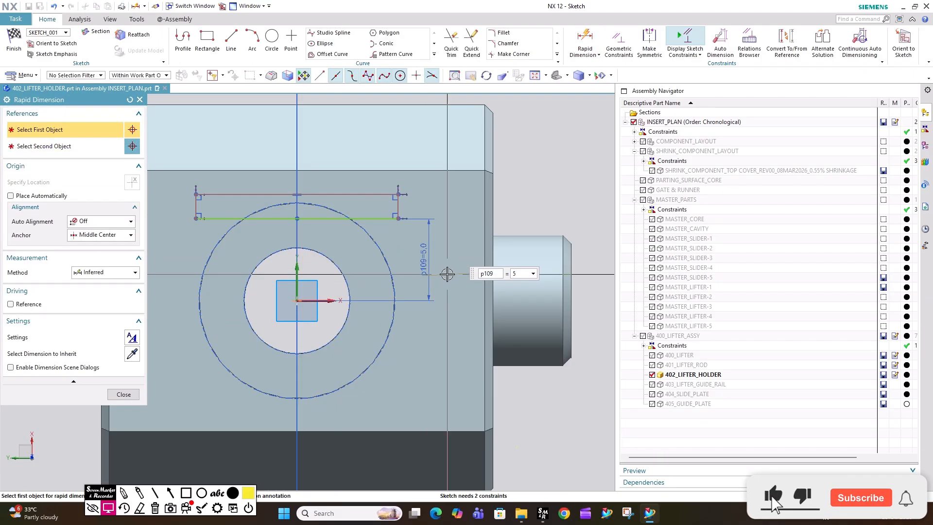
{"action": "scroll", "coordinate": [466, 276], "scroll_direction": "down", "scroll_amount": 1}
{"action": "scroll", "coordinate": [424, 199], "scroll_direction": "up", "scroll_amount": 2}
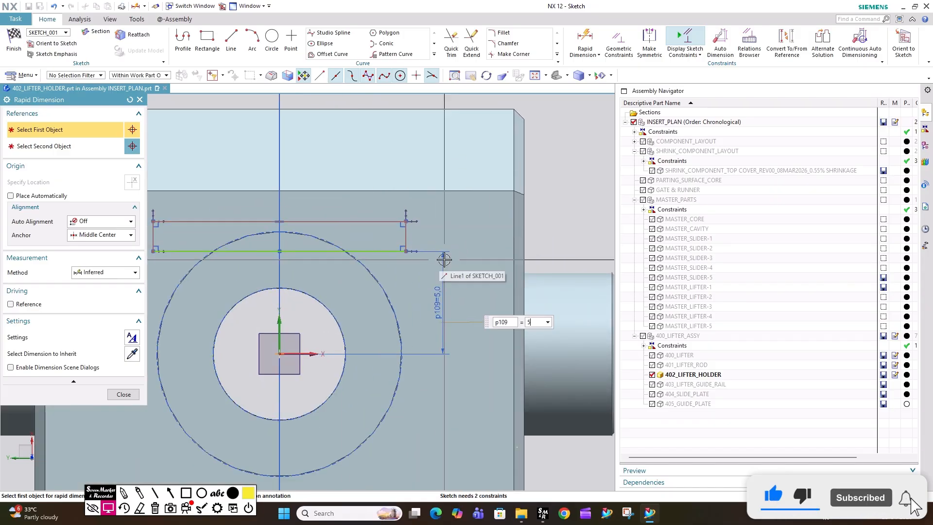
{"action": "scroll", "coordinate": [428, 253], "scroll_direction": "up", "scroll_amount": 3}
{"action": "scroll", "coordinate": [414, 245], "scroll_direction": "down", "scroll_amount": 5}
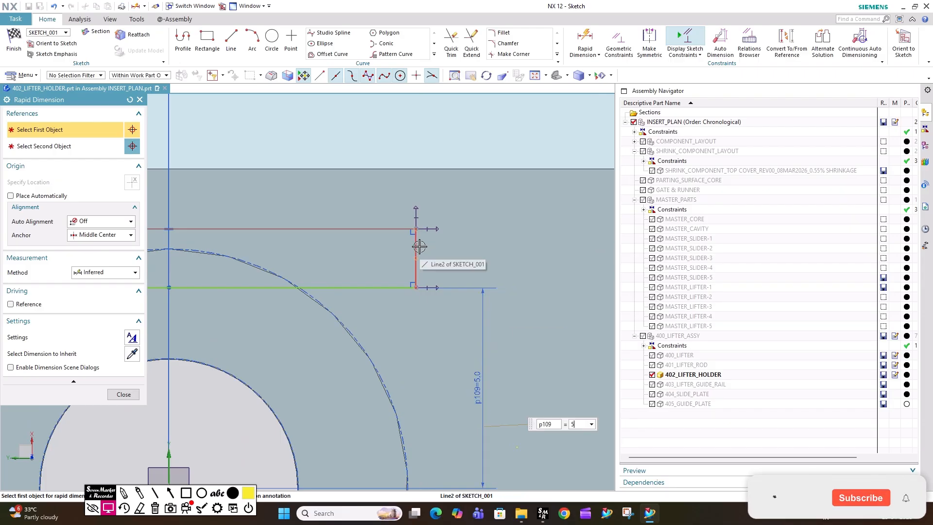
Dimension the rectangle 2 mm high and 8 mm wide, and finish the sketch.
{"action": "left_click", "coordinate": [424, 259]}
{"action": "left_click", "coordinate": [533, 255]}
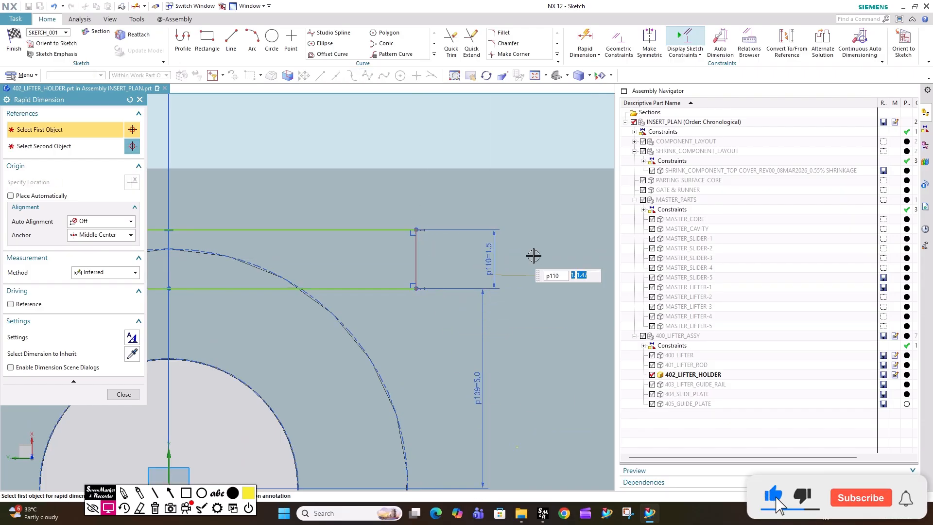
{"action": "type", "text": "2"}
{"action": "key", "text": "Return"}
{"action": "scroll", "coordinate": [459, 252], "scroll_direction": "up", "scroll_amount": 3}
{"action": "left_click", "coordinate": [435, 258]}
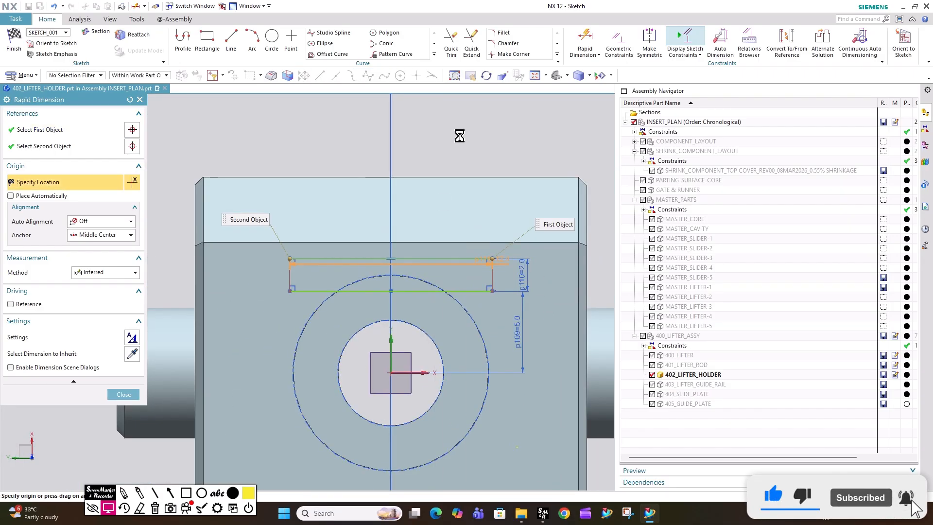
{"action": "left_click", "coordinate": [521, 139]}
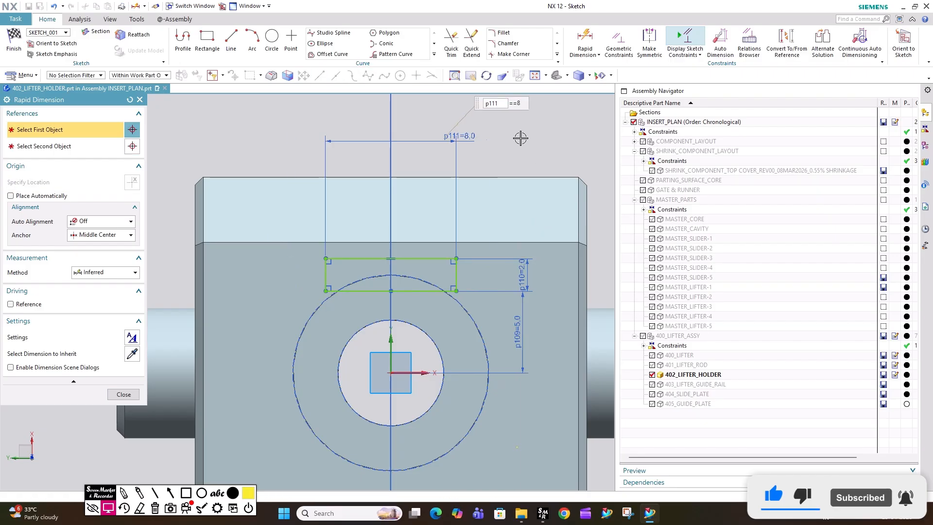
{"action": "type", "text": "8"}
{"action": "key", "text": "Return"}
{"action": "left_click", "coordinate": [15, 56]}
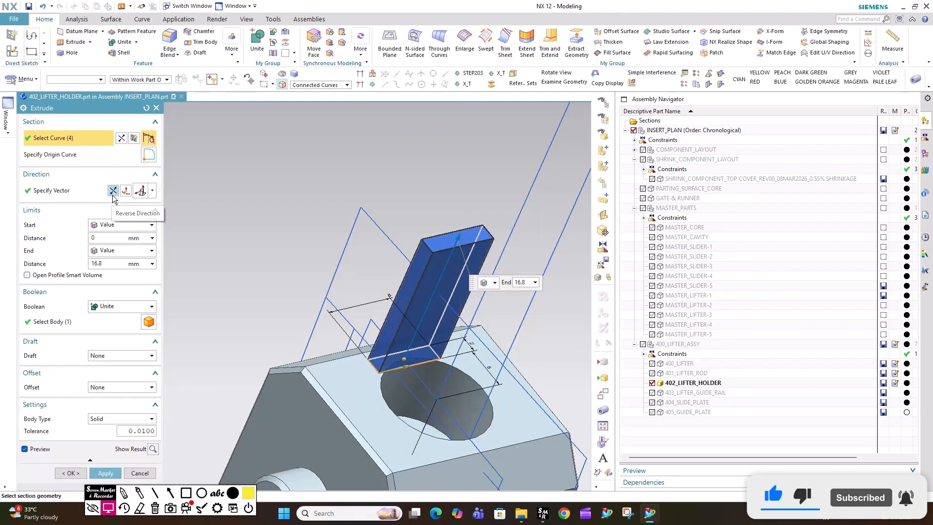
Extrude the rectangle as a cut into the block down to the bore's floor, forming a flat relief in the bore wall.
{"action": "scroll", "coordinate": [125, 251], "scroll_direction": "down", "scroll_amount": 2}
{"action": "left_click", "coordinate": [126, 251]}
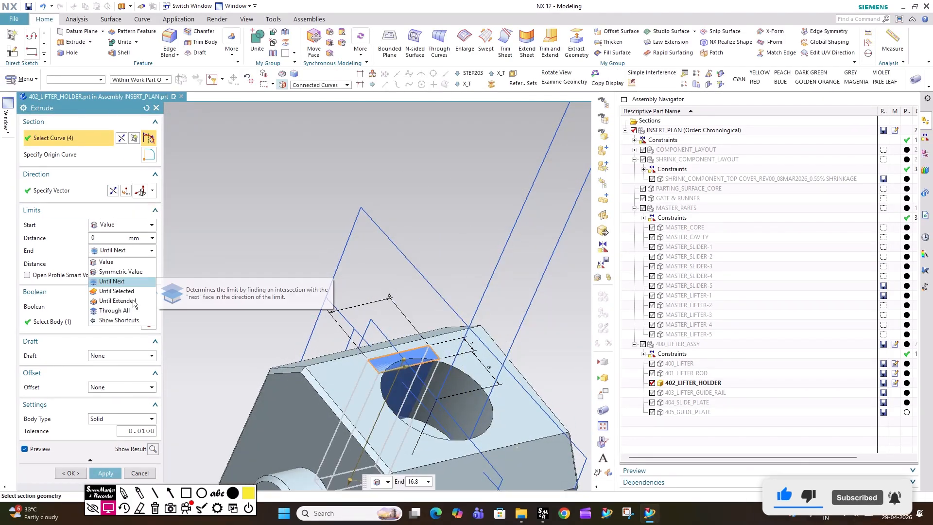
{"action": "left_click", "coordinate": [129, 304]}
{"action": "scroll", "coordinate": [413, 369], "scroll_direction": "up", "scroll_amount": 2}
{"action": "left_click", "coordinate": [277, 364]}
{"action": "left_click", "coordinate": [147, 108]}
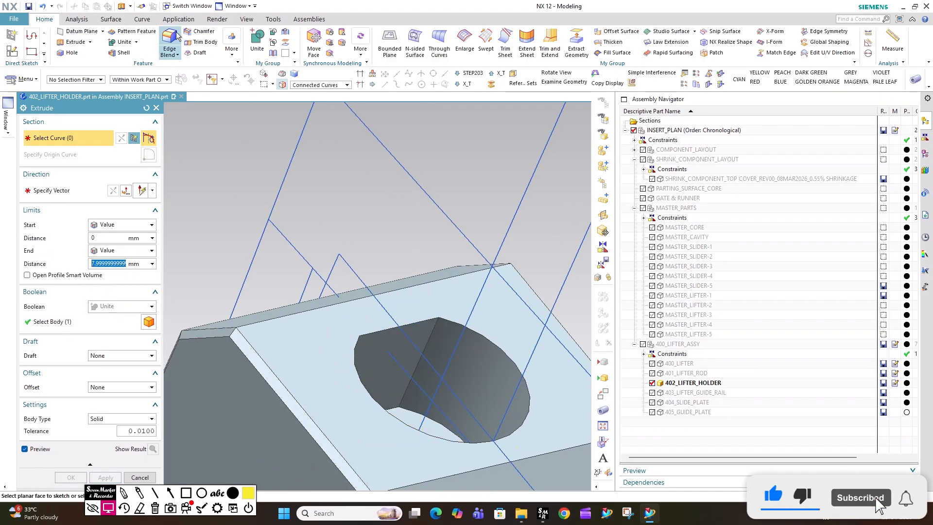
Blend the two inner corner edges of the bore's flat relief with a 2 mm radius.
{"action": "left_click", "coordinate": [178, 36]}
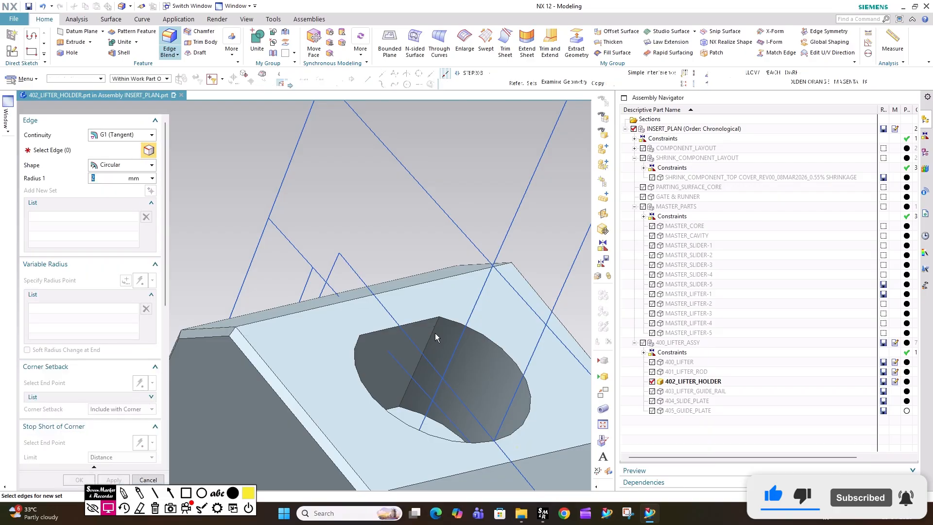
{"action": "left_click", "coordinate": [436, 333]}
{"action": "middle_click_drag", "start_coordinate": [436, 333], "coordinate": [311, 337]}
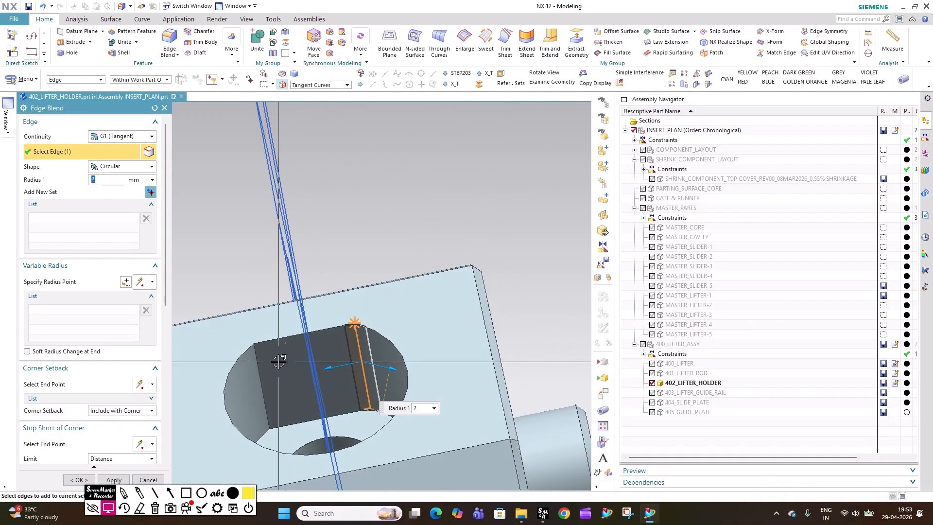
{"action": "left_click", "coordinate": [307, 336]}
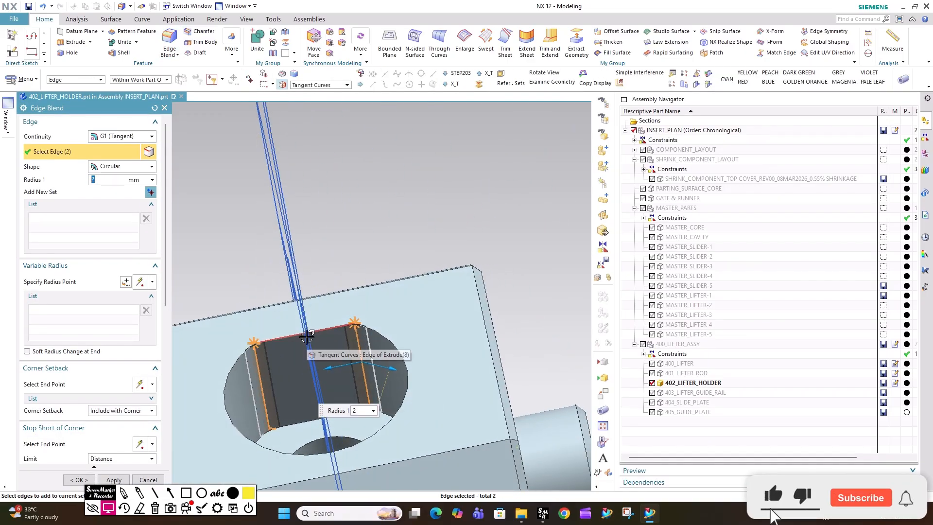
{"action": "left_click", "coordinate": [79, 480]}
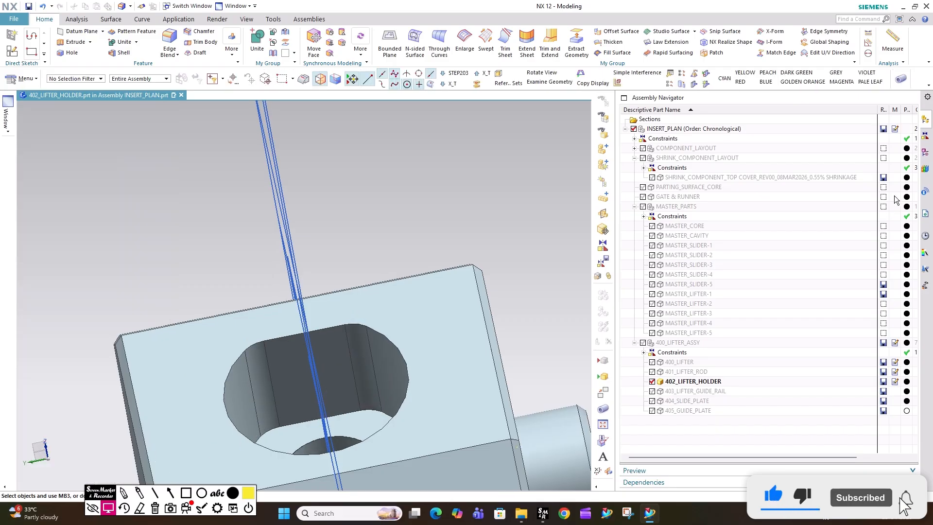
Make the sketch of the relief cut external to its Extrude feature in 402_LIFTER_HOLDER.
{"action": "left_click", "coordinate": [926, 154]}
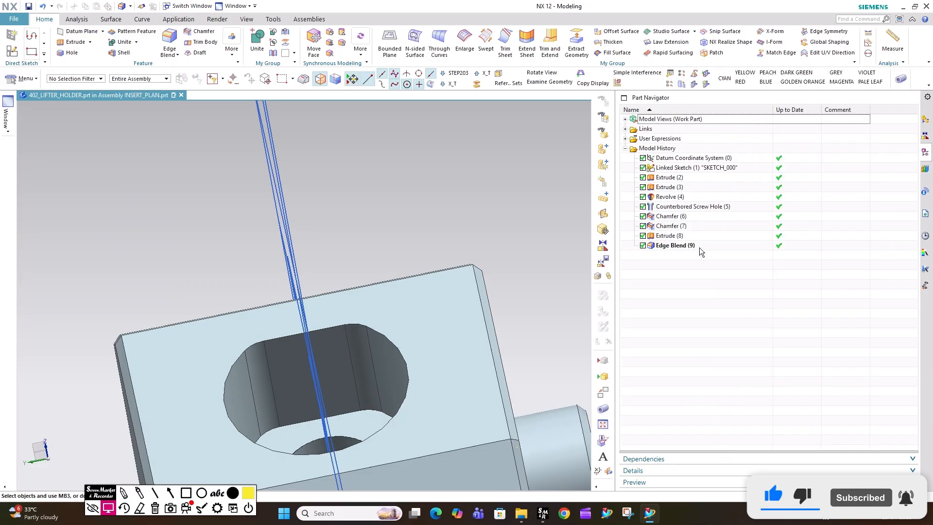
{"action": "right_click", "coordinate": [676, 238]}
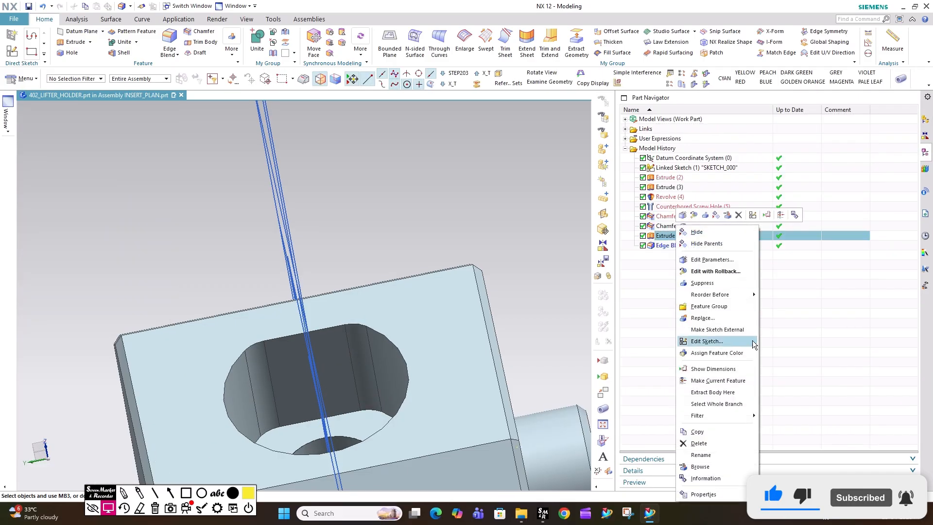
{"action": "left_click", "coordinate": [725, 328]}
{"action": "scroll", "coordinate": [330, 331], "scroll_direction": "down", "scroll_amount": 4}
{"action": "middle_click_drag", "start_coordinate": [331, 330], "coordinate": [361, 335]}
Make 401_LIFTER_ROD the work part and display 402_LIFTER_HOLDER together with it.
{"action": "left_click", "coordinate": [925, 121]}
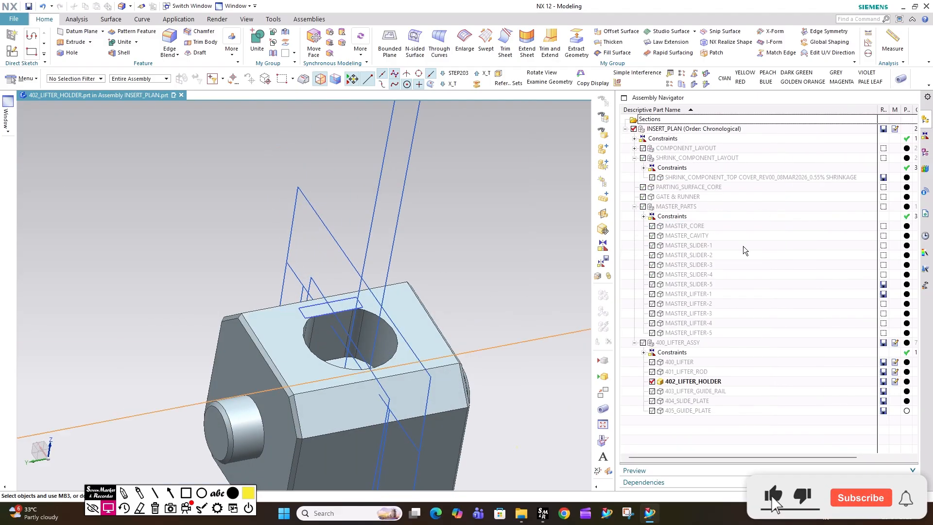
{"action": "left_click", "coordinate": [651, 380]}
{"action": "double_click", "coordinate": [679, 372]}
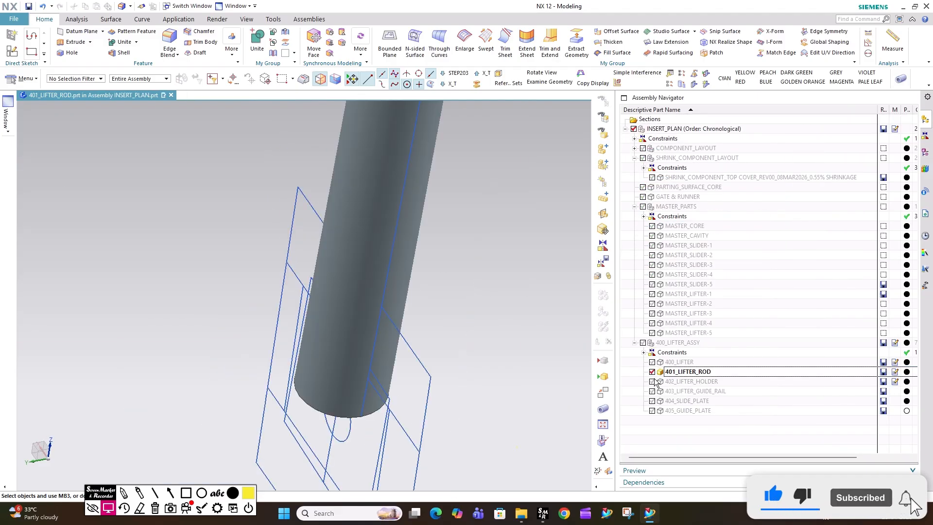
{"action": "left_click", "coordinate": [652, 380]}
{"action": "middle_click_drag", "start_coordinate": [431, 385], "coordinate": [476, 381]}
Link the holder's relief rectangle sketch into 401_LIFTER_ROD with the WAVE Geometry Linker.
{"action": "left_click", "coordinate": [609, 276]}
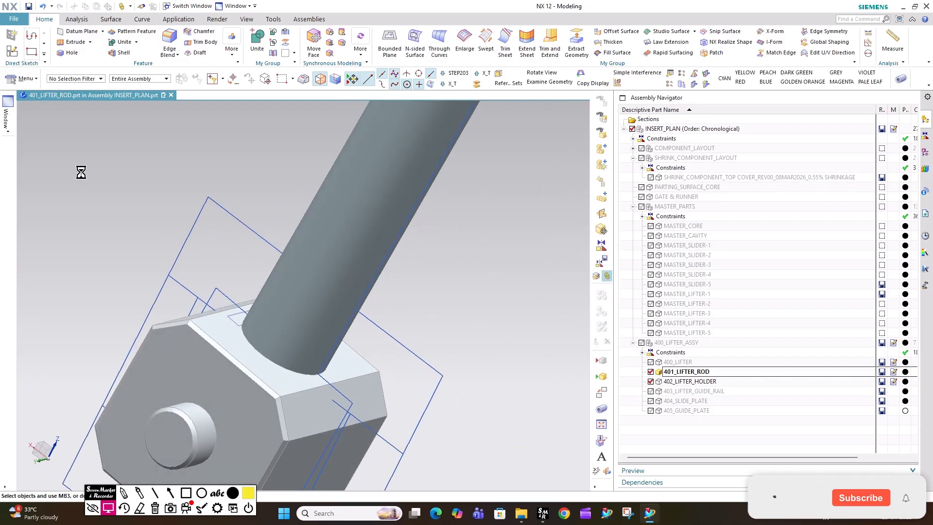
{"action": "left_click", "coordinate": [221, 305]}
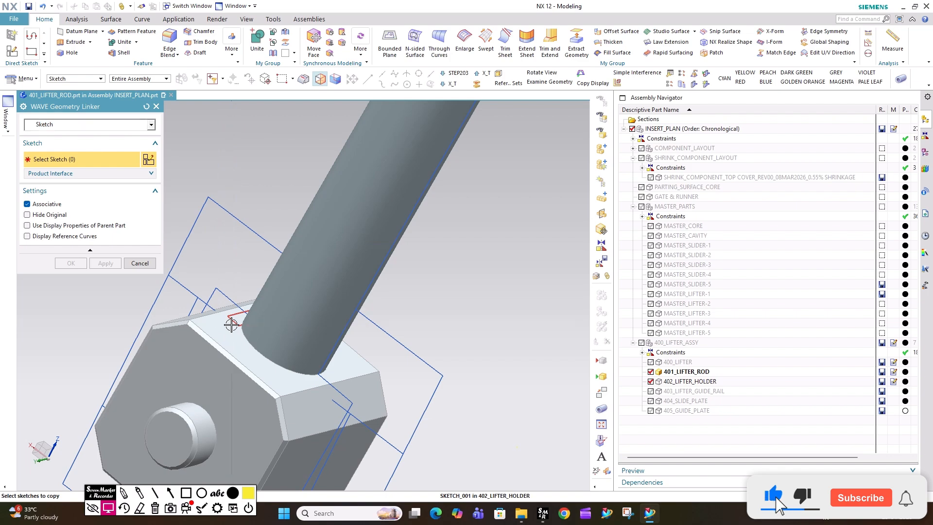
{"action": "middle_click", "coordinate": [222, 251]}
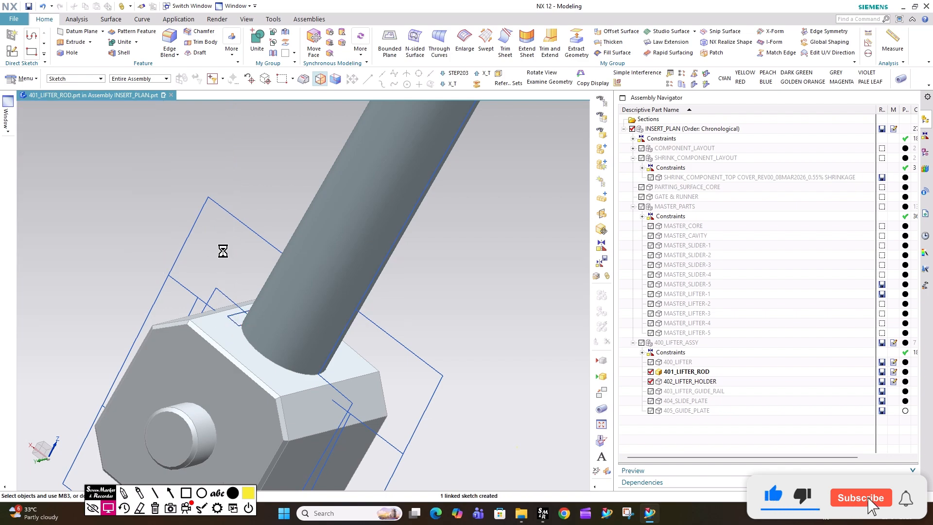
Extrude the linked rectangle down along the rod from -2 to 10 mm, subtracting it to cut a flat on the rod's lower end.
{"action": "left_click", "coordinate": [74, 42]}
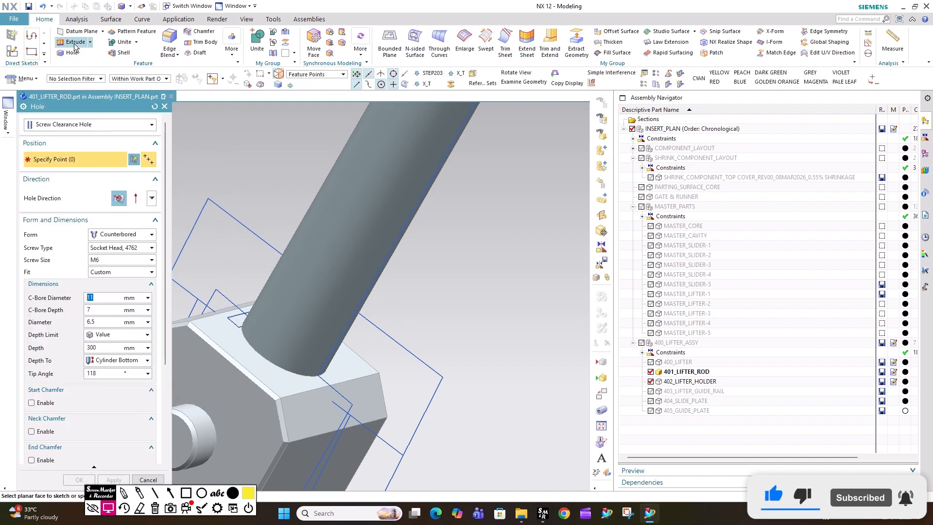
{"action": "left_click", "coordinate": [232, 314]}
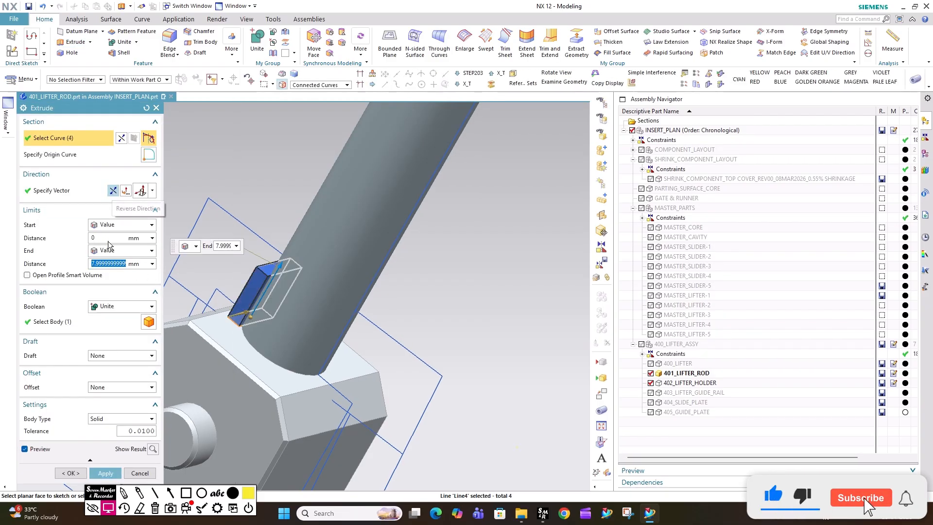
{"action": "left_click", "coordinate": [121, 262]}
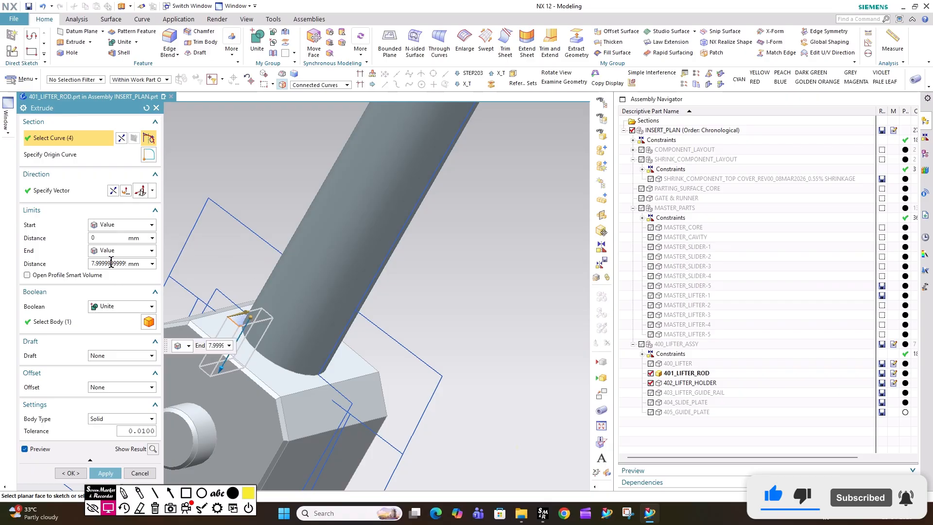
{"action": "left_click", "coordinate": [104, 238]}
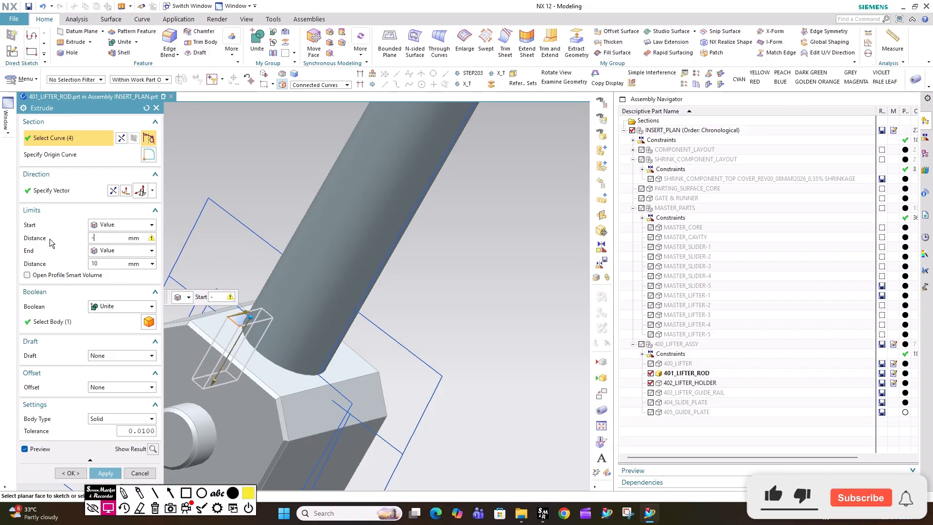
{"action": "left_click", "coordinate": [109, 307]}
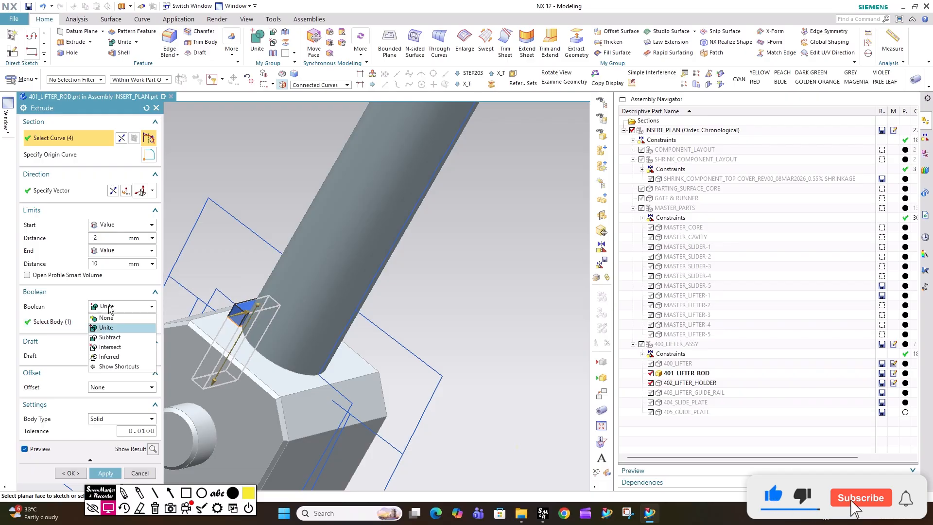
{"action": "left_click", "coordinate": [102, 338]}
{"action": "middle_click", "coordinate": [318, 297]}
{"action": "middle_click_drag", "start_coordinate": [311, 290], "coordinate": [339, 289]}
{"action": "scroll", "coordinate": [340, 297], "scroll_direction": "down", "scroll_amount": 6}
{"action": "key", "text": "Escape"}
{"action": "scroll", "coordinate": [358, 327], "scroll_direction": "up", "scroll_amount": 6}
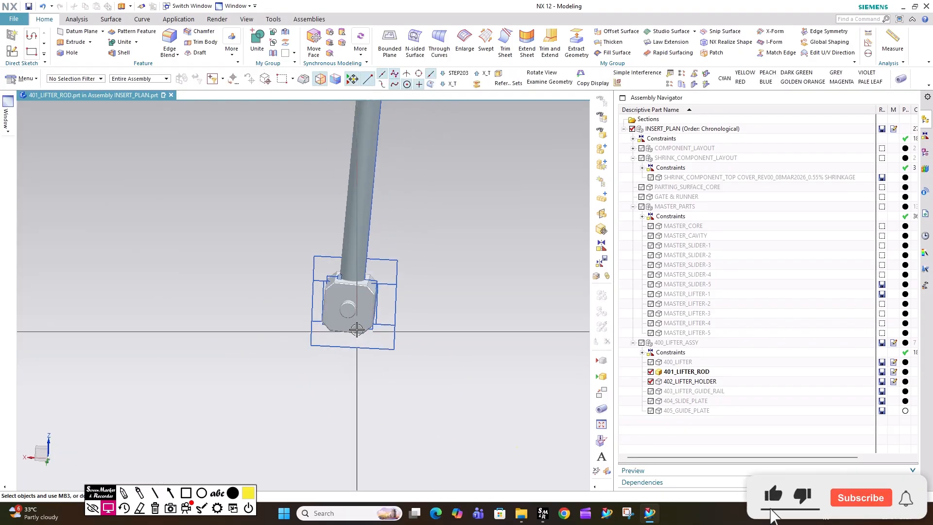
{"action": "middle_click_drag", "start_coordinate": [365, 187], "coordinate": [638, 321]}
Hide 402_LIFTER_HOLDER and 401_LIFTER_ROD, and show 400_LIFTER with its layout sketch.
{"action": "left_click", "coordinate": [651, 381]}
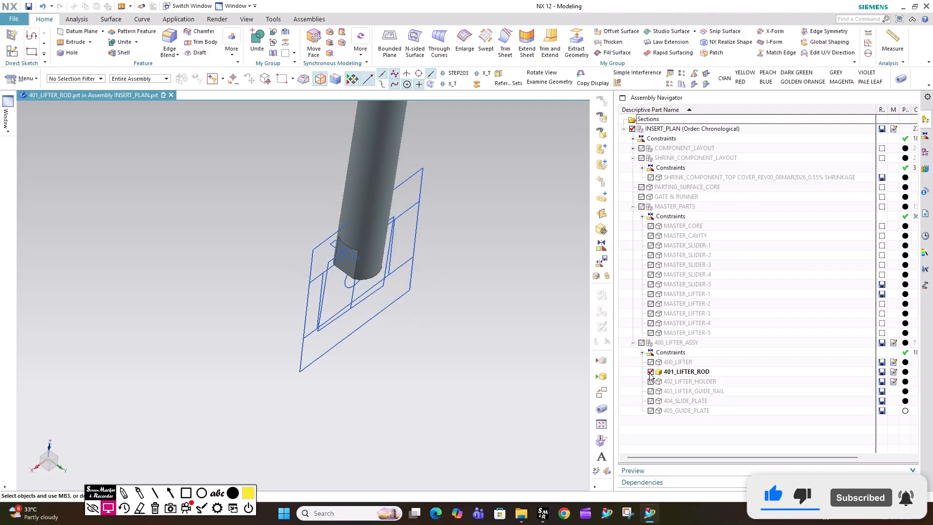
{"action": "left_click", "coordinate": [651, 372]}
{"action": "left_click", "coordinate": [650, 362]}
Make 403_LIFTER_GUIDE_RAIL the work part and link the lifter layout sketch into it.
{"action": "double_click", "coordinate": [664, 391]}
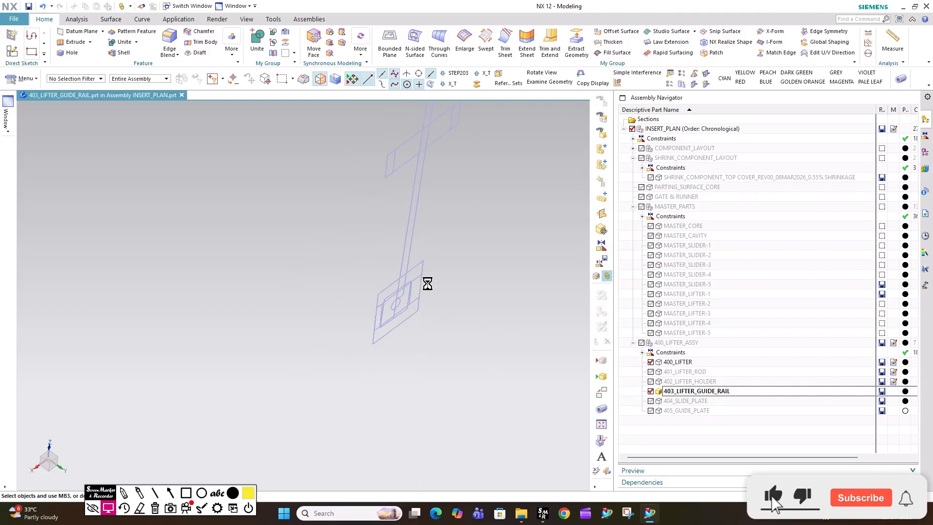
{"action": "left_click", "coordinate": [406, 276]}
{"action": "middle_click", "coordinate": [407, 276]}
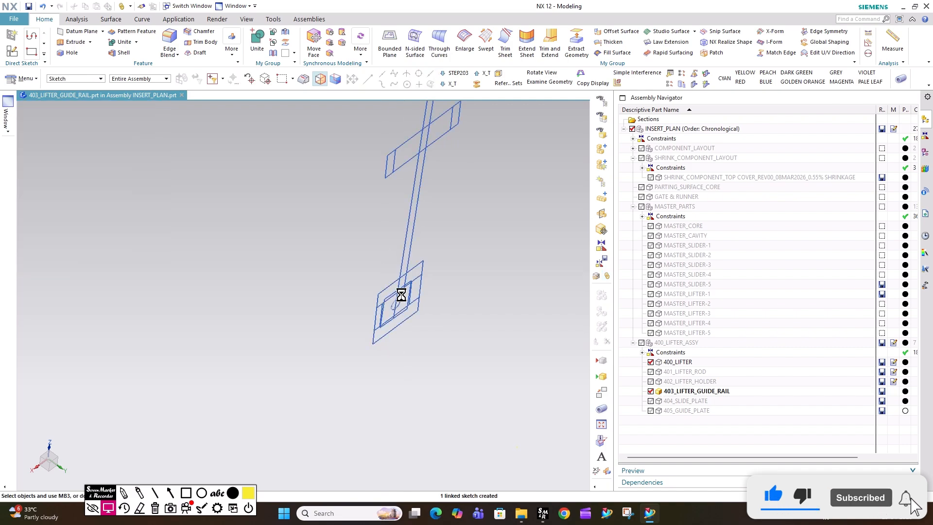
{"action": "scroll", "coordinate": [415, 302], "scroll_direction": "up", "scroll_amount": 3}
Hide 403_LIFTER_GUIDE_RAIL, make 404_SLIDE_PLATE the work part, and link the lifter layout sketch into it.
{"action": "left_click", "coordinate": [650, 392]}
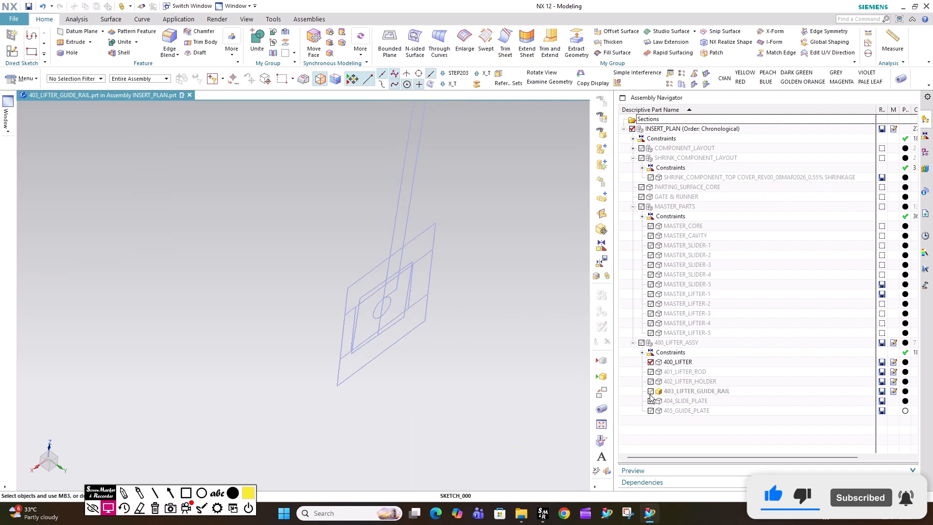
{"action": "double_click", "coordinate": [685, 401]}
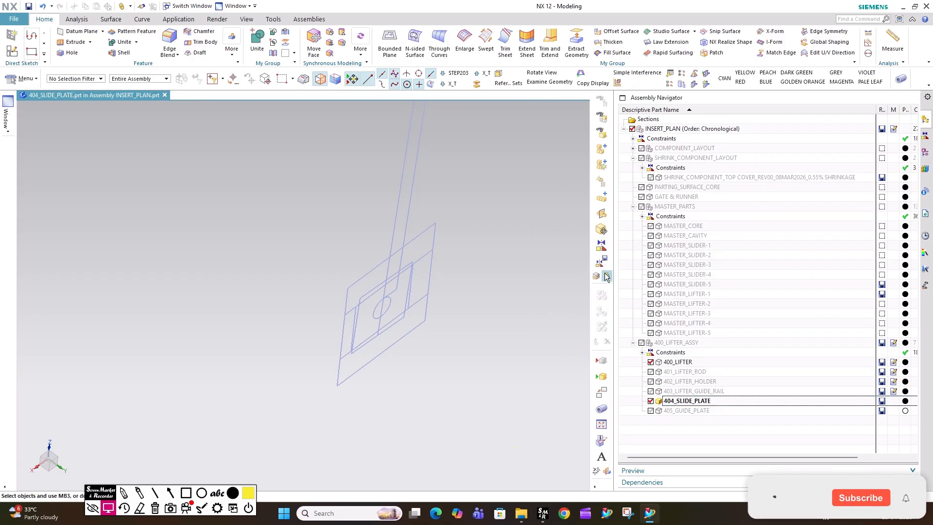
{"action": "left_click", "coordinate": [376, 265]}
{"action": "middle_click", "coordinate": [356, 226]}
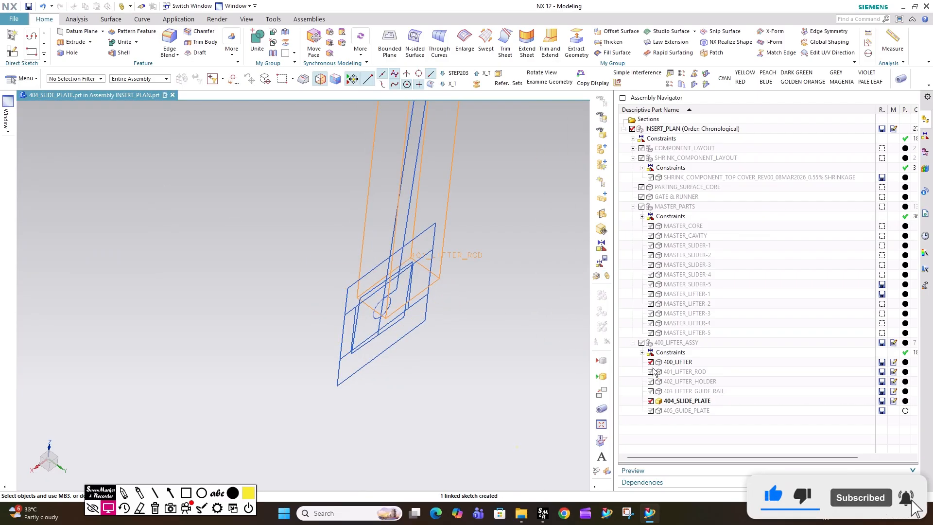
Display 402_LIFTER_HOLDER and inspect its outer faces with the selection filter set to Face.
{"action": "left_click", "coordinate": [651, 382]}
{"action": "scroll", "coordinate": [424, 340], "scroll_direction": "up", "scroll_amount": 4}
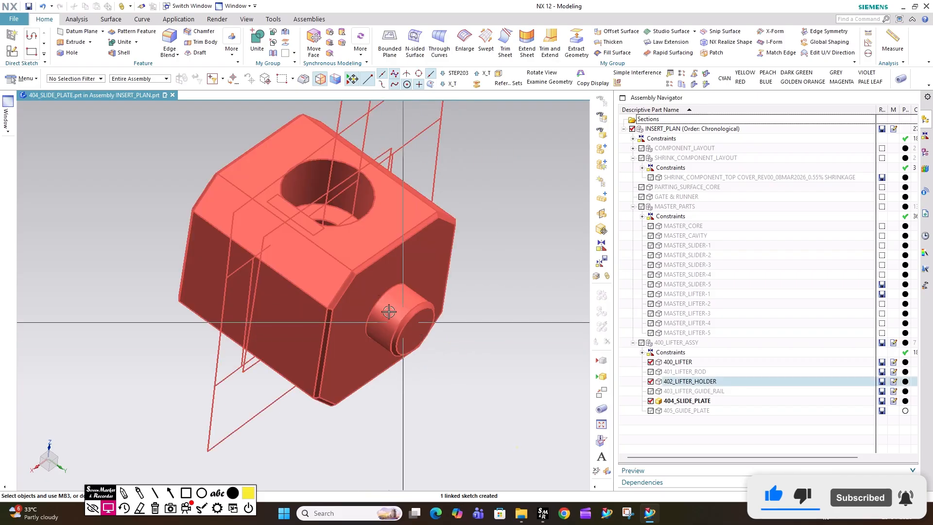
{"action": "left_click", "coordinate": [68, 79]}
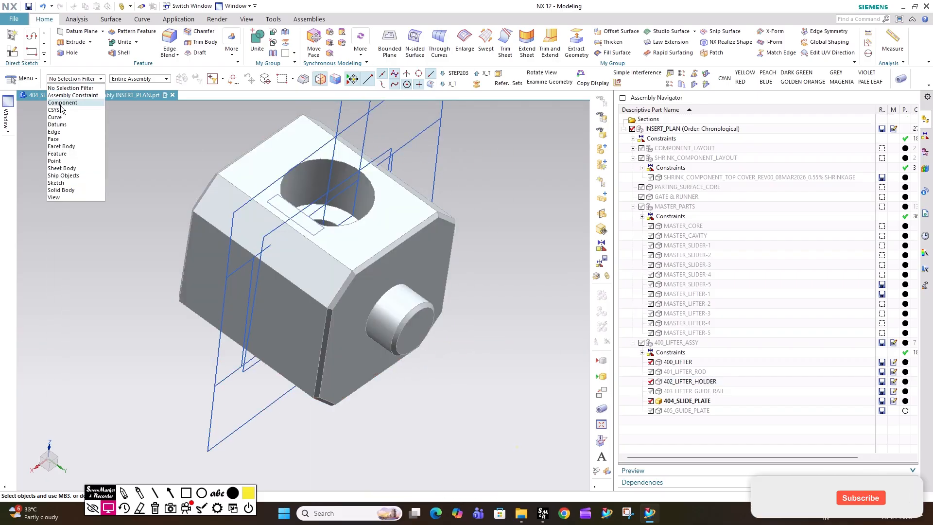
{"action": "left_click", "coordinate": [63, 139]}
{"action": "left_click", "coordinate": [330, 262]}
{"action": "scroll", "coordinate": [354, 267], "scroll_direction": "down", "scroll_amount": 5}
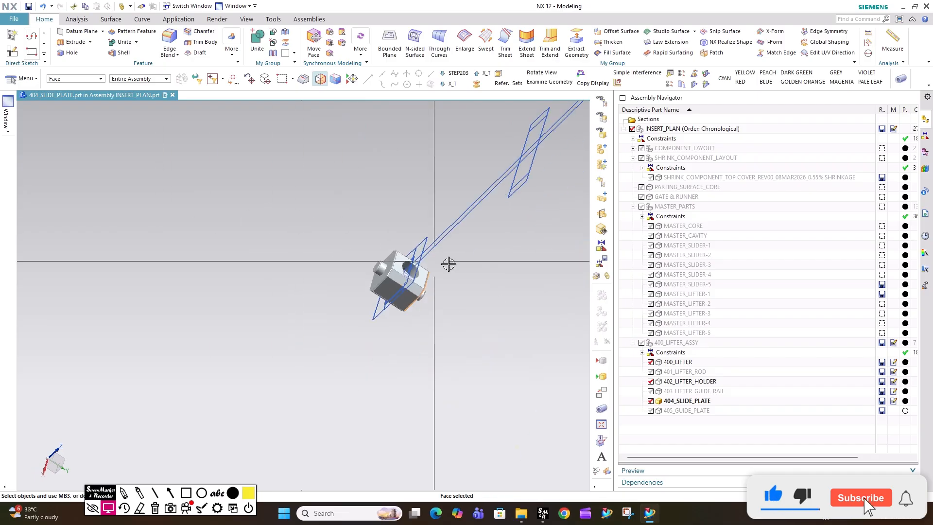
{"action": "scroll", "coordinate": [428, 268], "scroll_direction": "up", "scroll_amount": 5}
{"action": "left_click", "coordinate": [319, 256]}
{"action": "key", "text": "Escape"}
Measure the distance between the lifter holder's two opposite faces that carry the pins.
{"action": "middle_click_drag", "start_coordinate": [386, 271], "coordinate": [523, 219]}
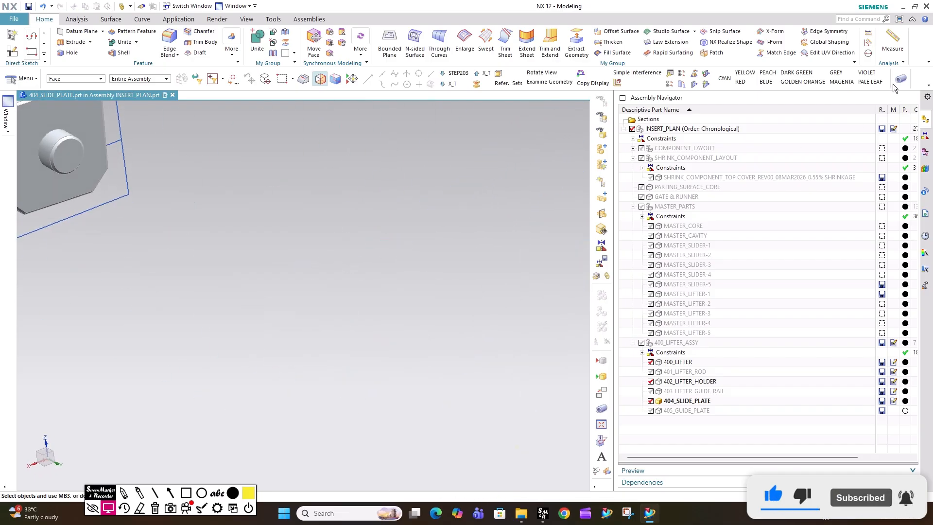
{"action": "left_click", "coordinate": [868, 34]}
{"action": "scroll", "coordinate": [539, 258], "scroll_direction": "down", "scroll_amount": 6}
{"action": "scroll", "coordinate": [440, 224], "scroll_direction": "up", "scroll_amount": 5}
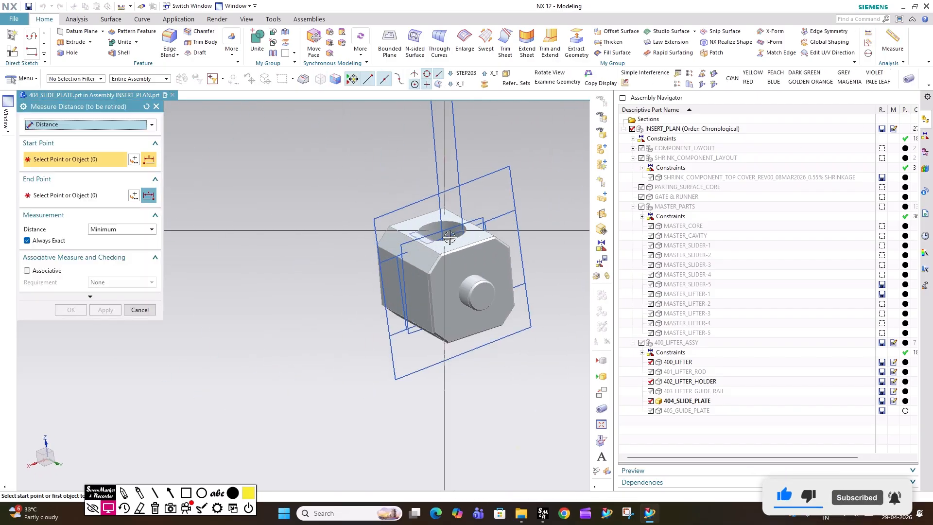
{"action": "left_click", "coordinate": [472, 264]}
{"action": "middle_click_drag", "start_coordinate": [429, 249], "coordinate": [534, 302]}
{"action": "left_click", "coordinate": [506, 283]}
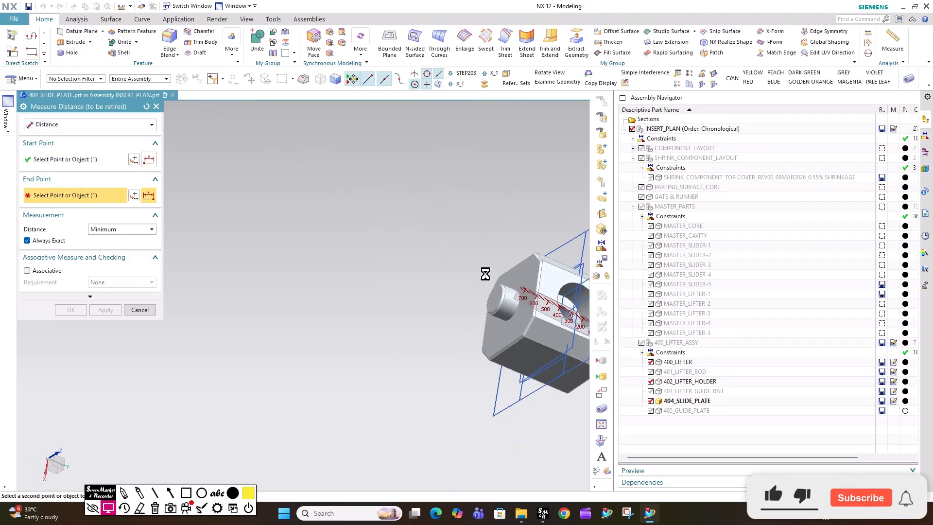
{"action": "scroll", "coordinate": [413, 265], "scroll_direction": "down", "scroll_amount": 3}
{"action": "middle_click_drag", "start_coordinate": [479, 289], "coordinate": [446, 262]}
{"action": "scroll", "coordinate": [382, 181], "scroll_direction": "up", "scroll_amount": 3}
{"action": "key", "text": "Escape"}
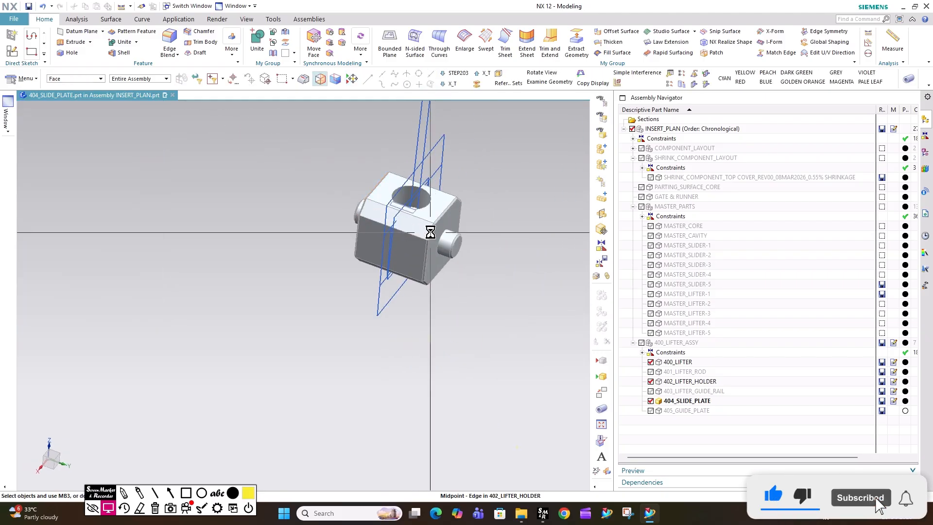
Hide 402_LIFTER_HOLDER, 401_LIFTER_ROD and 400_LIFTER so that only 404_SLIDE_PLATE stays displayed.
{"action": "scroll", "coordinate": [405, 202], "scroll_direction": "up", "scroll_amount": 4}
{"action": "scroll", "coordinate": [389, 186], "scroll_direction": "down", "scroll_amount": 2}
{"action": "middle_click_drag", "start_coordinate": [450, 238], "coordinate": [381, 187]}
{"action": "scroll", "coordinate": [540, 338], "scroll_direction": "down", "scroll_amount": 3}
{"action": "left_click", "coordinate": [651, 381]}
{"action": "left_click", "coordinate": [651, 371]}
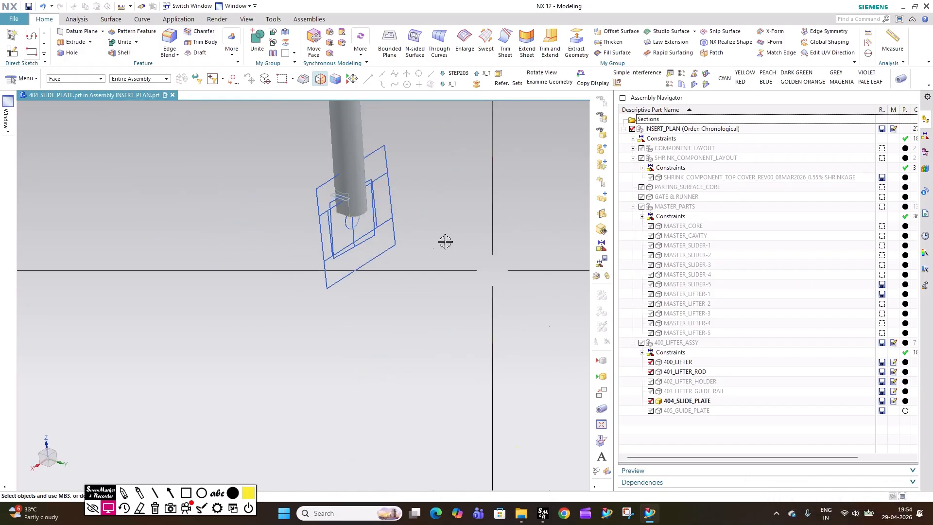
{"action": "left_click", "coordinate": [649, 371]}
{"action": "left_click", "coordinate": [650, 362]}
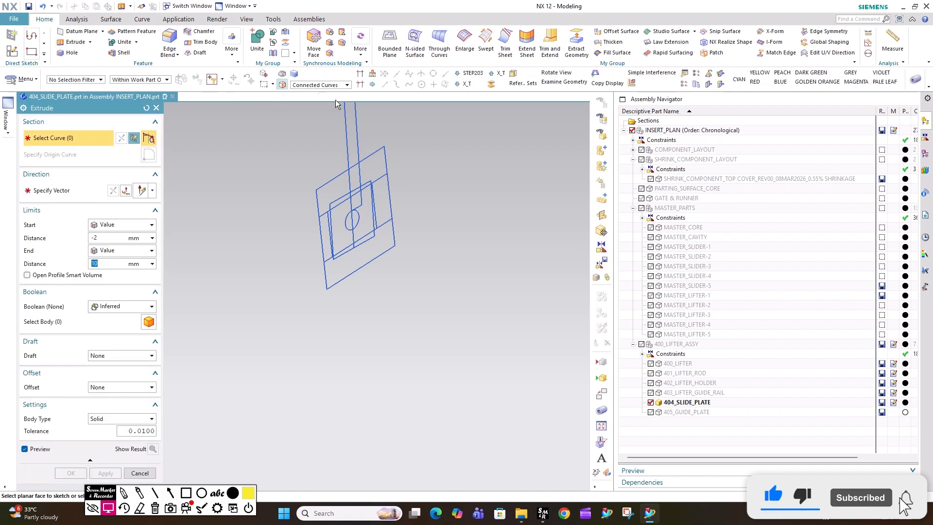
Set up an Extrude of the inner rectangular outline of the layout sketch in 404_SLIDE_PLATE with a start distance of 12 mm.
{"action": "scroll", "coordinate": [342, 195], "scroll_direction": "up", "scroll_amount": 3}
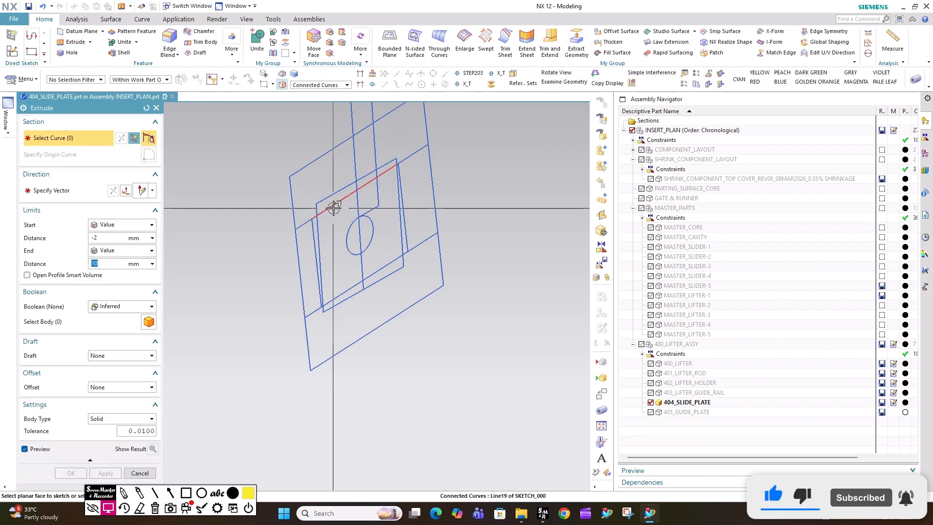
{"action": "left_click", "coordinate": [334, 207]}
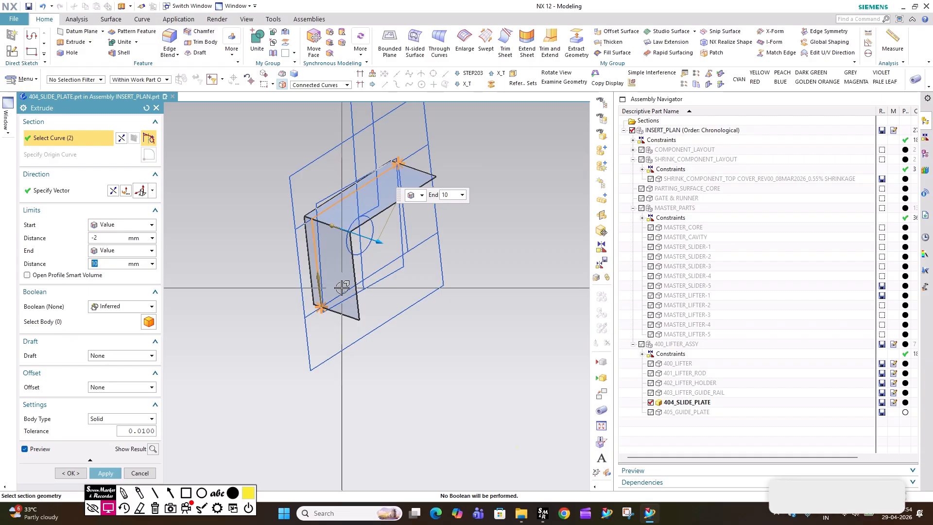
{"action": "left_click", "coordinate": [367, 281]}
{"action": "left_click", "coordinate": [399, 240]}
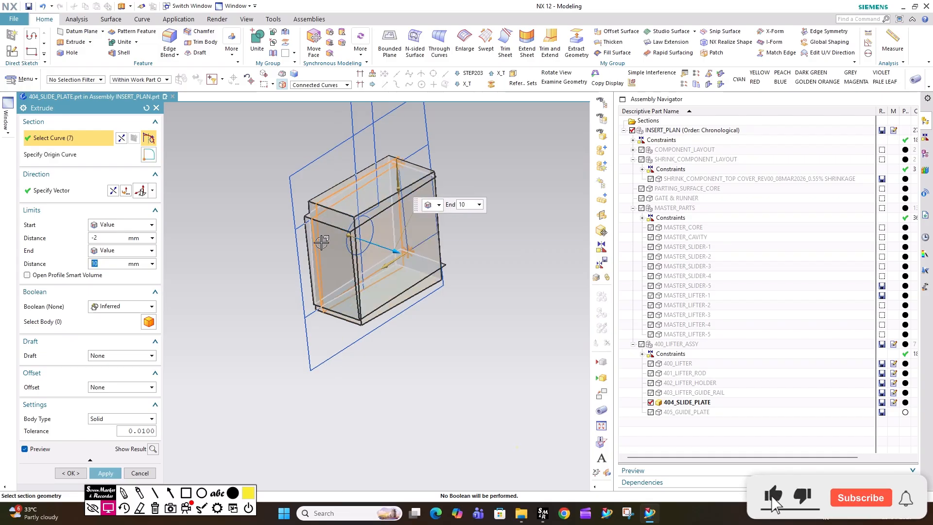
{"action": "left_click", "coordinate": [108, 238]}
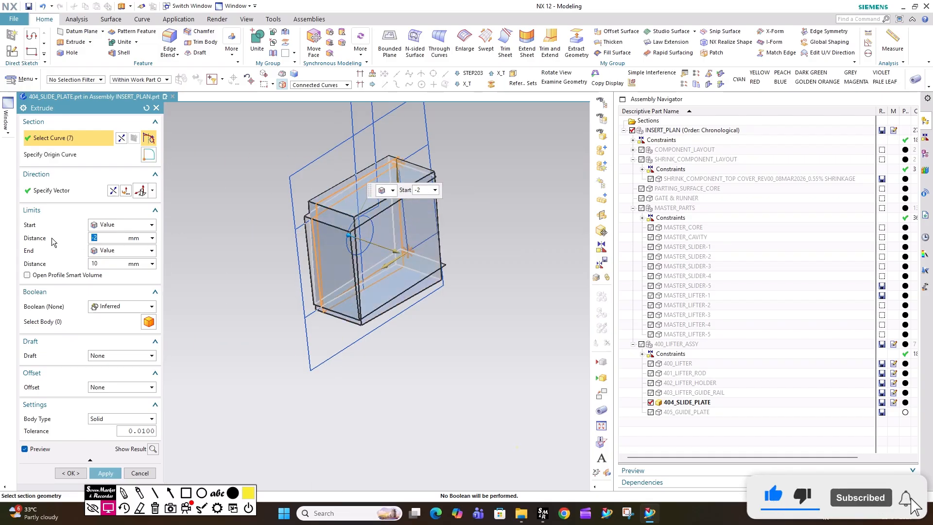
{"action": "type", "text": "12"}
{"action": "key", "text": "Return"}
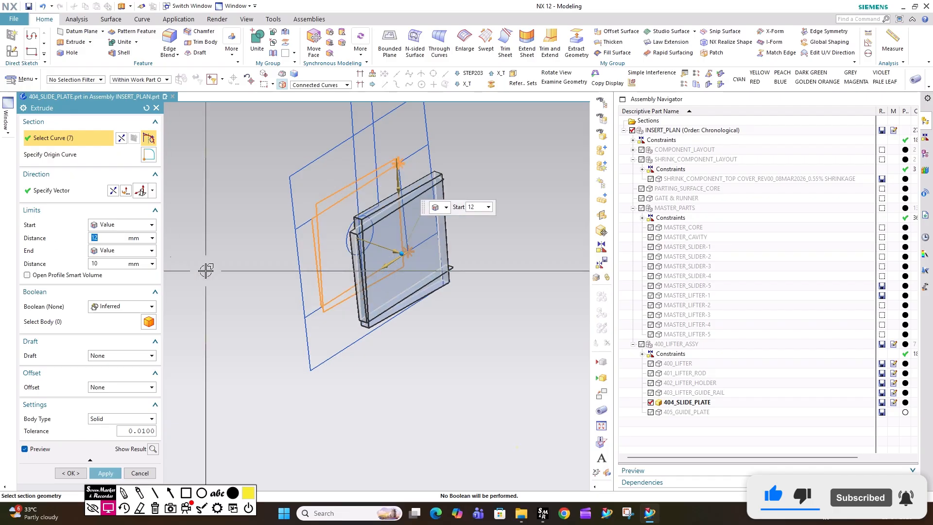
Correct the extrude section by removing the surplus inner outline curves, keeping a single closed rectangle of four lines.
{"action": "middle_click_drag", "start_coordinate": [335, 231], "coordinate": [344, 206]}
{"action": "left_click", "coordinate": [333, 197], "text": "shift"}
{"action": "scroll", "coordinate": [396, 170], "scroll_direction": "up", "scroll_amount": 3}
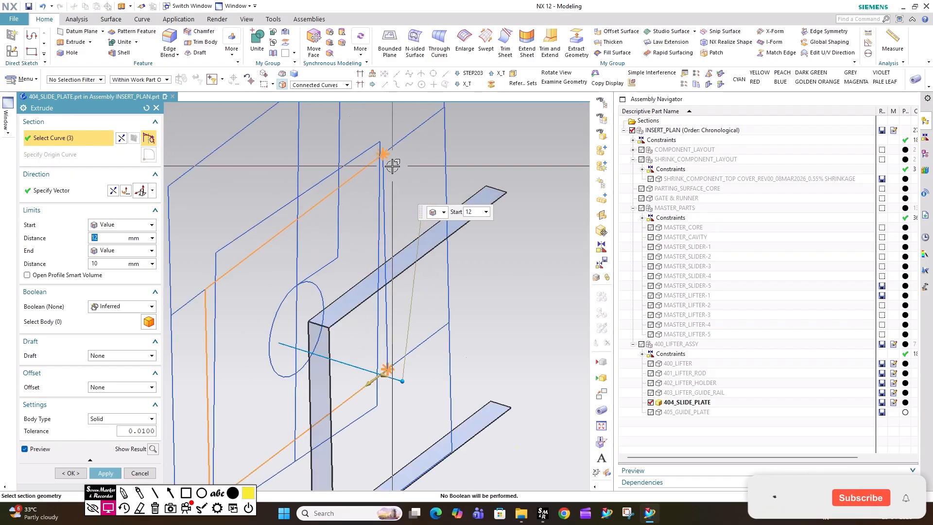
{"action": "left_click", "coordinate": [385, 183]}
{"action": "scroll", "coordinate": [377, 176], "scroll_direction": "down", "scroll_amount": 3}
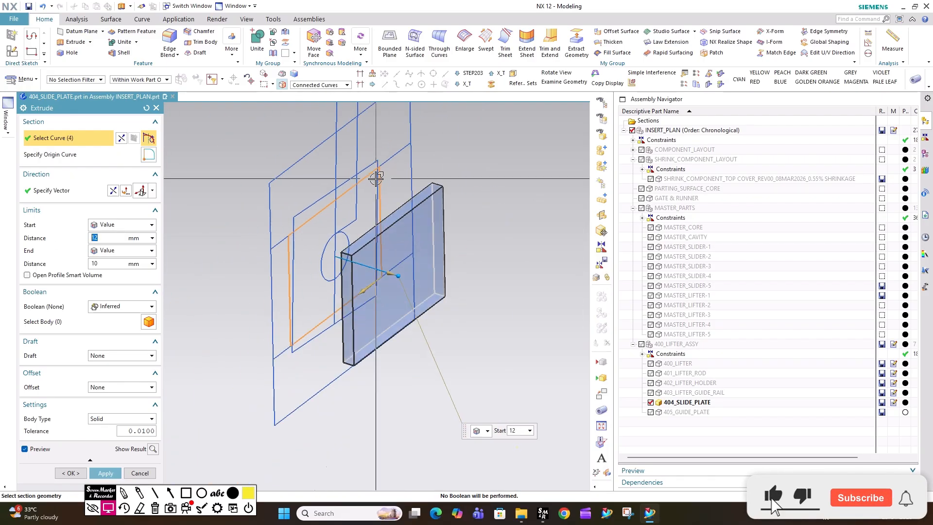
Add the circle to the slide plate's extrude section and extrude it to an end distance of 17 mm with Boolean None.
{"action": "left_click", "coordinate": [96, 266]}
{"action": "left_click", "coordinate": [345, 235]}
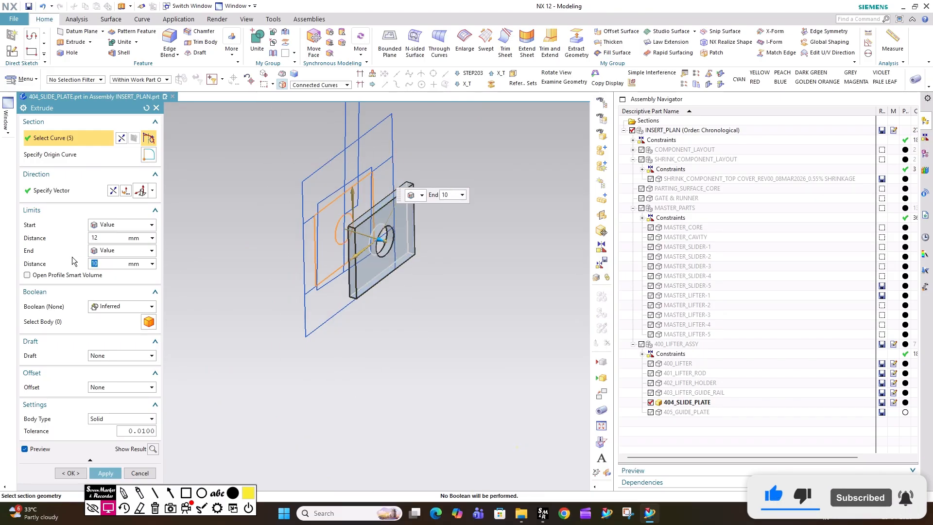
{"action": "type", "text": "17"}
{"action": "key", "text": "Return"}
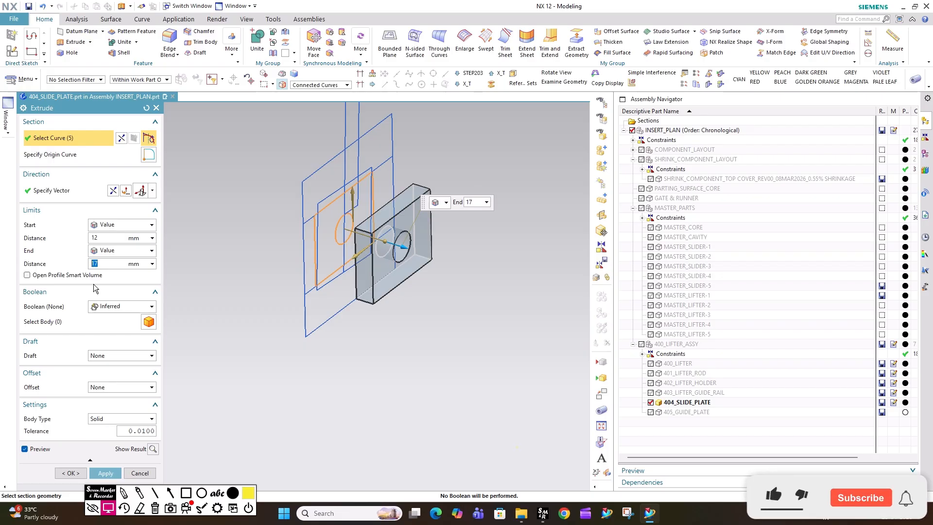
{"action": "left_click", "coordinate": [107, 307]}
{"action": "left_click", "coordinate": [108, 320]}
{"action": "middle_click", "coordinate": [377, 251]}
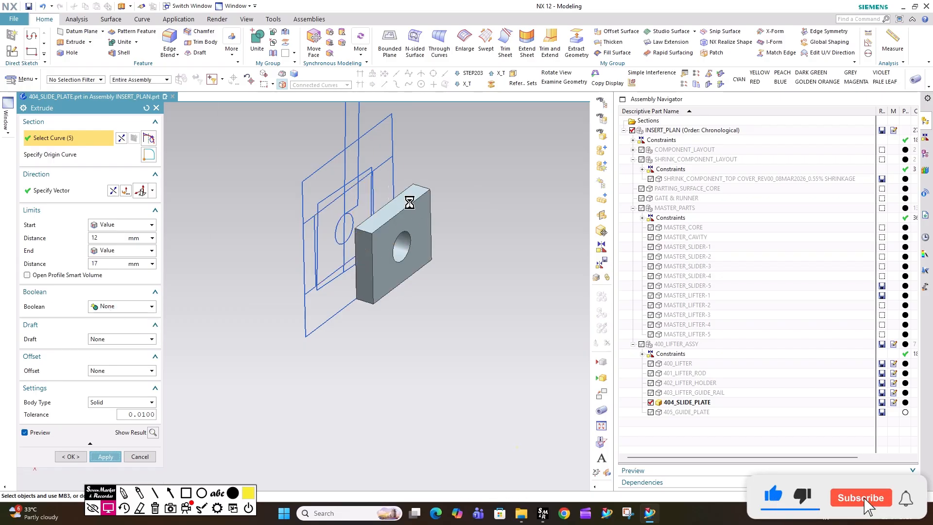
Set up a symmetric 0.2 mm chamfer on the first outer edges of 404_SLIDE_PLATE.
{"action": "left_click", "coordinate": [175, 39]}
{"action": "left_click", "coordinate": [196, 31]}
{"action": "scroll", "coordinate": [359, 215], "scroll_direction": "up", "scroll_amount": 2}
{"action": "left_click", "coordinate": [362, 216]}
{"action": "type", "text": ".2"}
{"action": "scroll", "coordinate": [382, 222], "scroll_direction": "up", "scroll_amount": 1}
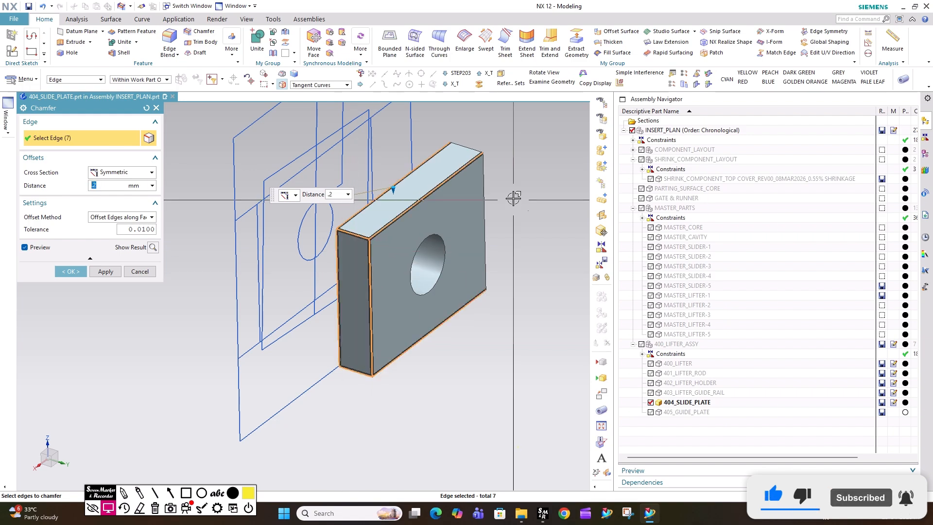
Add the plate's remaining outer edges and both hole rims to the chamfer selection and complete the chamfer.
{"action": "left_click", "coordinate": [466, 145]}
{"action": "middle_click_drag", "start_coordinate": [478, 158], "coordinate": [414, 270]}
{"action": "left_click", "coordinate": [534, 242]}
{"action": "middle_click_drag", "start_coordinate": [513, 273], "coordinate": [514, 253]}
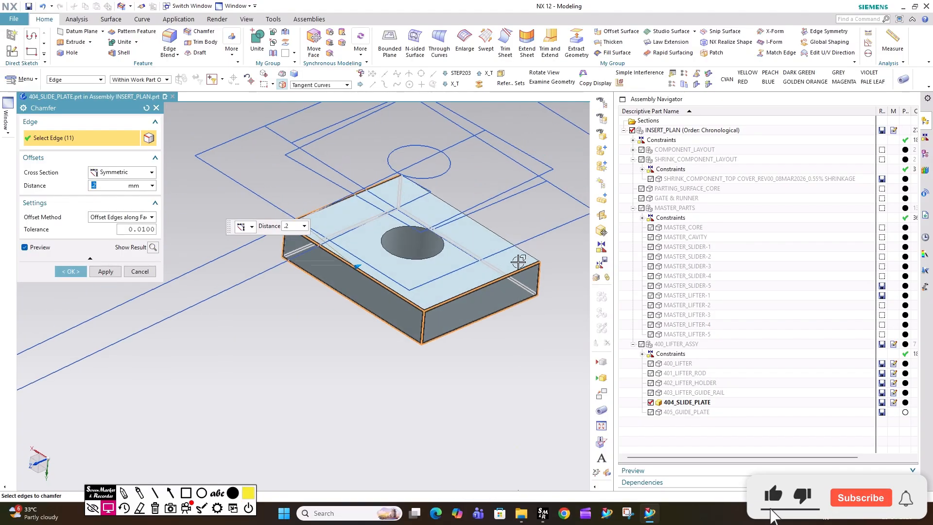
{"action": "left_click", "coordinate": [514, 251]}
{"action": "middle_click_drag", "start_coordinate": [434, 268], "coordinate": [490, 192]}
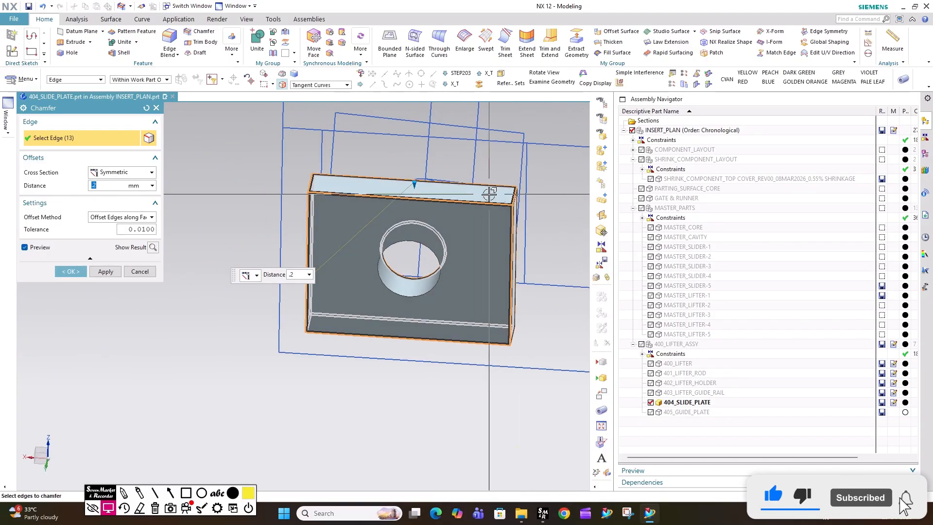
{"action": "left_click", "coordinate": [431, 291]}
{"action": "left_click", "coordinate": [70, 271]}
{"action": "middle_click_drag", "start_coordinate": [311, 160], "coordinate": [487, 234]}
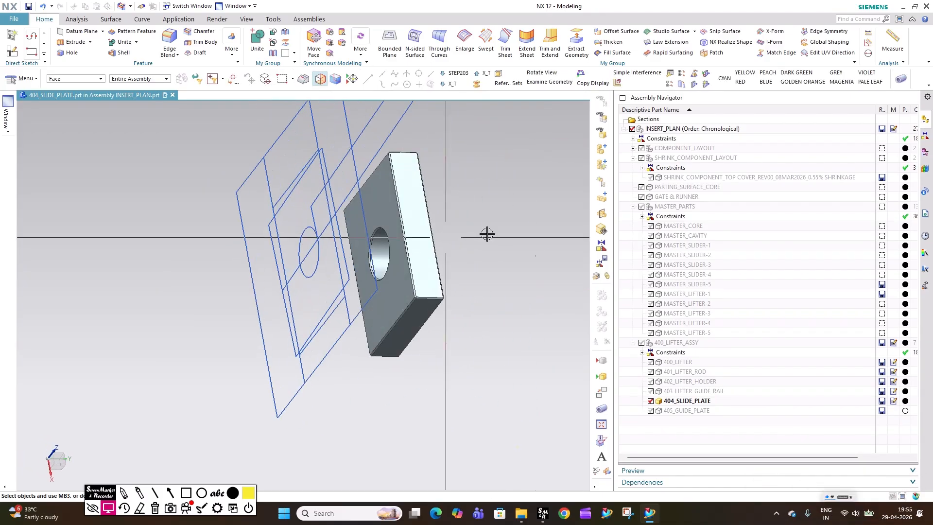
Make 400_LIFTER_ASSY the work part and display 402_LIFTER_HOLDER with the slide plate, with 403_LIFTER_GUIDE_RAIL hidden.
{"action": "double_click", "coordinate": [677, 342]}
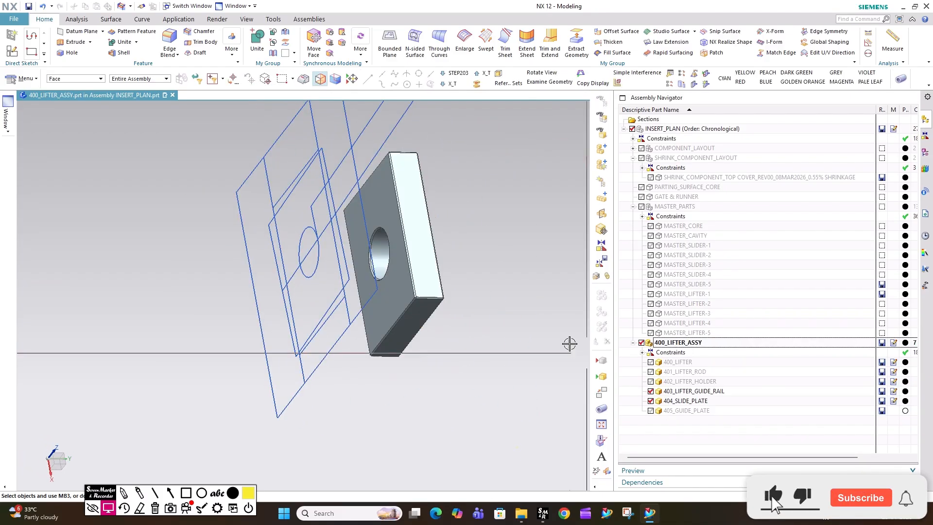
{"action": "left_click", "coordinate": [650, 382]}
{"action": "middle_click_drag", "start_coordinate": [311, 242], "coordinate": [515, 340]}
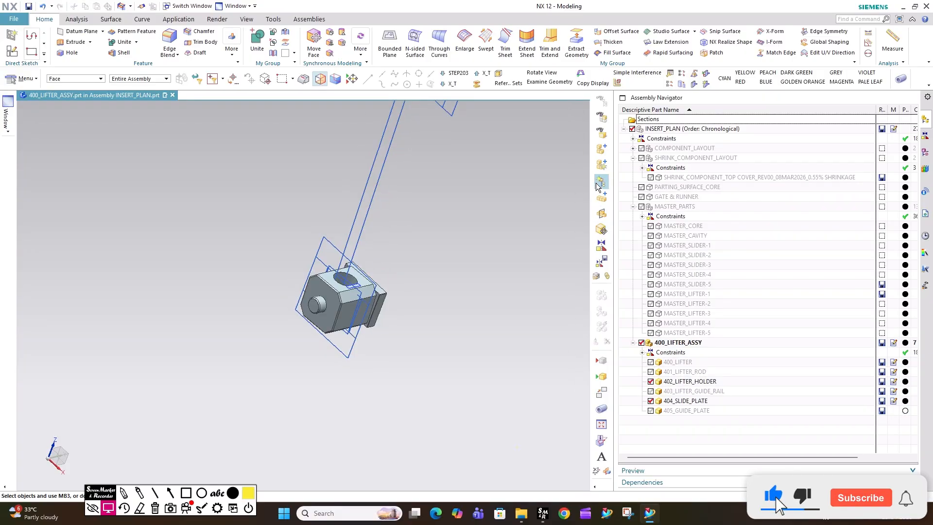
Add a second instance of 404_SLIDE_PLATE to the lifter assembly with placement by constraints.
{"action": "scroll", "coordinate": [384, 298], "scroll_direction": "up", "scroll_amount": 1}
{"action": "left_click", "coordinate": [384, 298]}
{"action": "scroll", "coordinate": [79, 434], "scroll_direction": "down", "scroll_amount": 3}
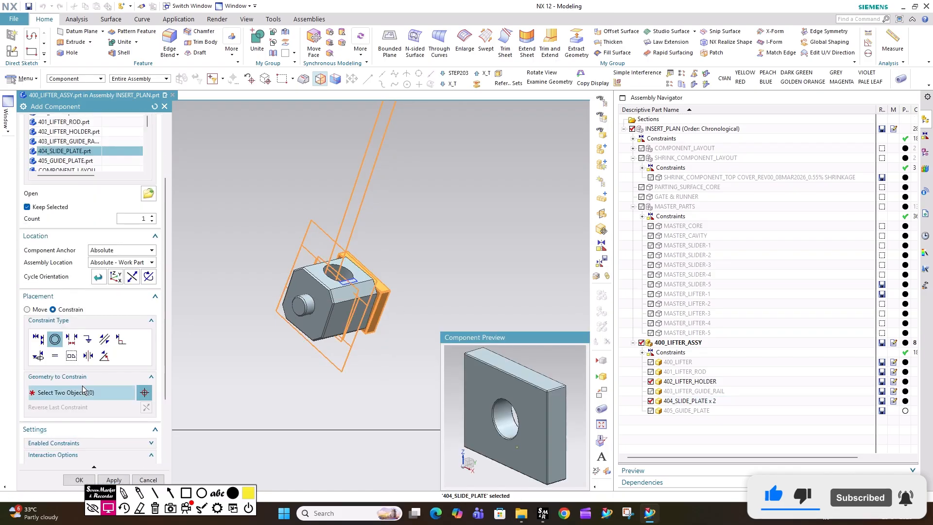
{"action": "left_click", "coordinate": [74, 392]}
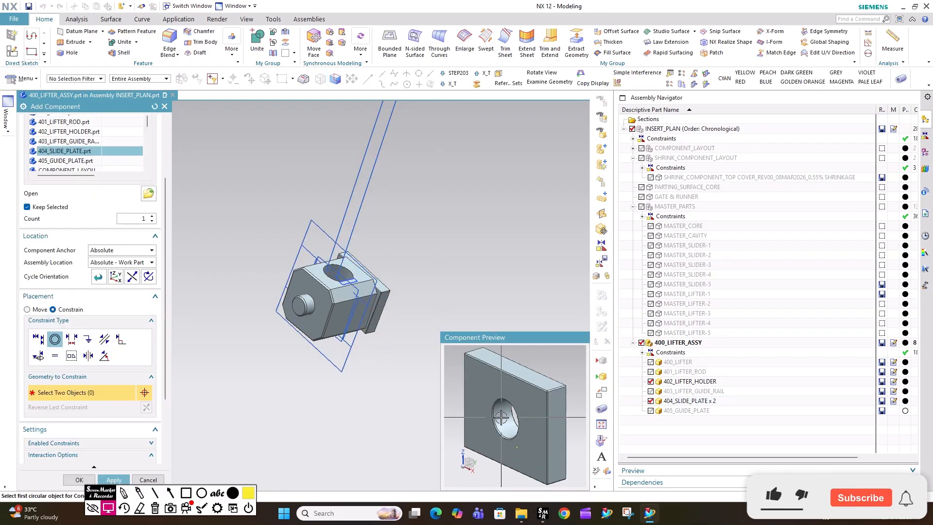
{"action": "scroll", "coordinate": [500, 409], "scroll_direction": "up", "scroll_amount": 2}
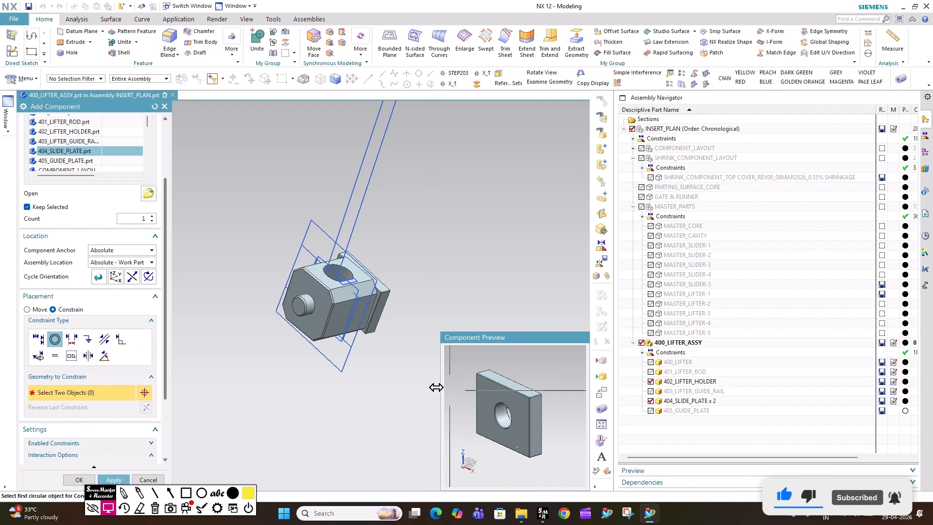
{"action": "scroll", "coordinate": [106, 365], "scroll_direction": "down", "scroll_amount": 3}
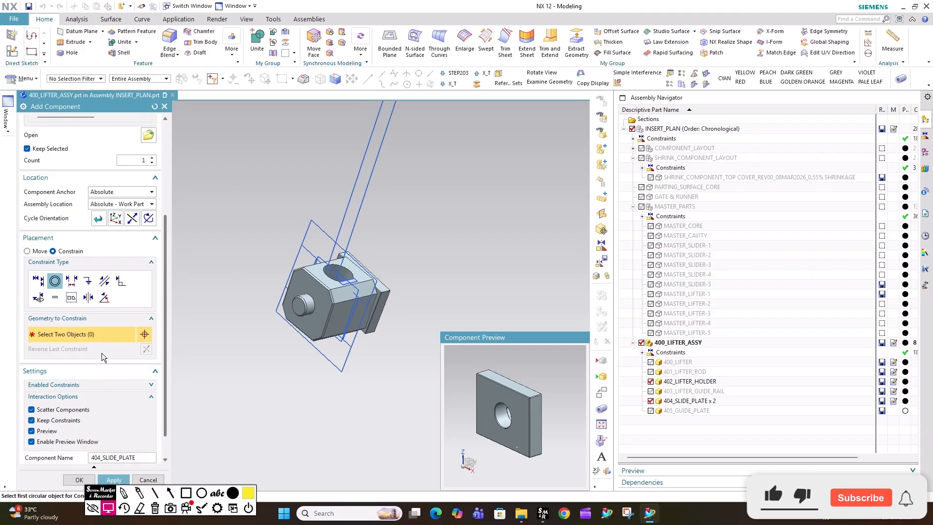
Constrain the new slide plate with Touch/Align, matching its hole to the holder's free pin and its face to the holder's pin face.
{"action": "left_click", "coordinate": [38, 285]}
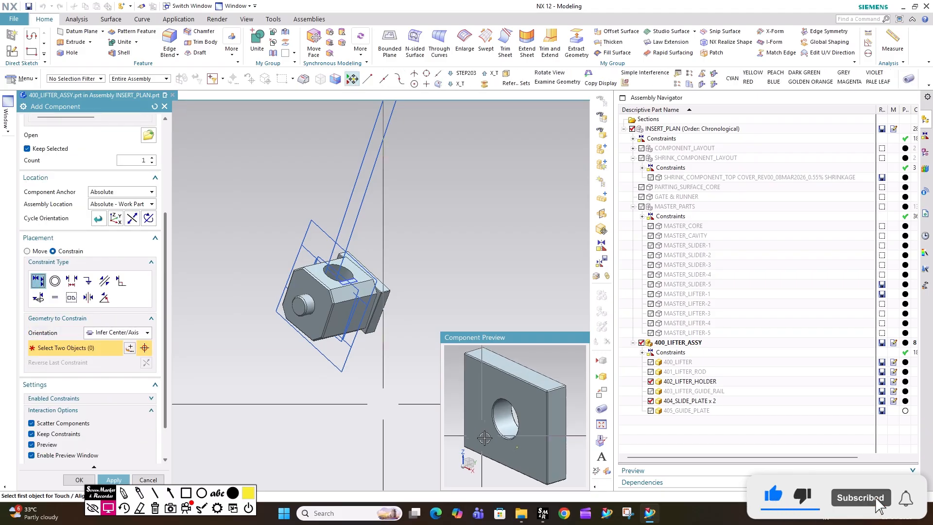
{"action": "left_click", "coordinate": [506, 417]}
{"action": "scroll", "coordinate": [302, 307], "scroll_direction": "up", "scroll_amount": 3}
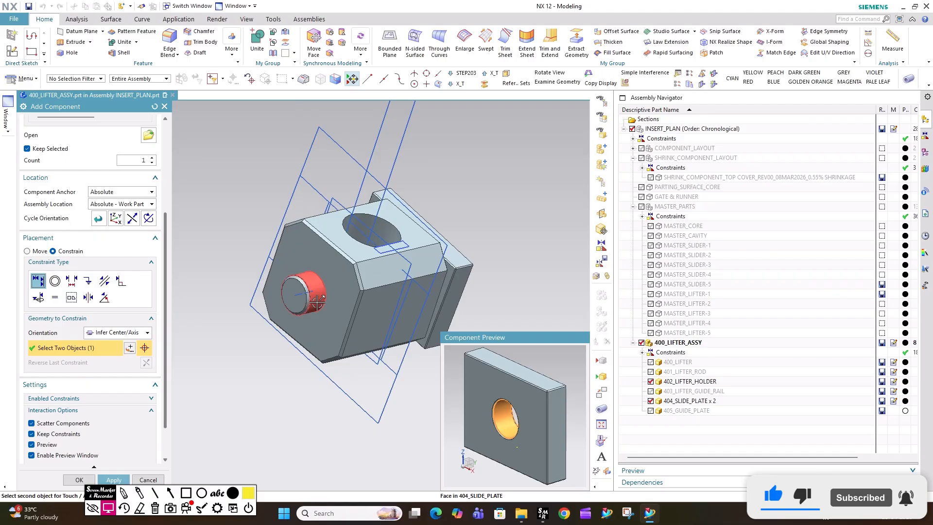
{"action": "left_click", "coordinate": [501, 384]}
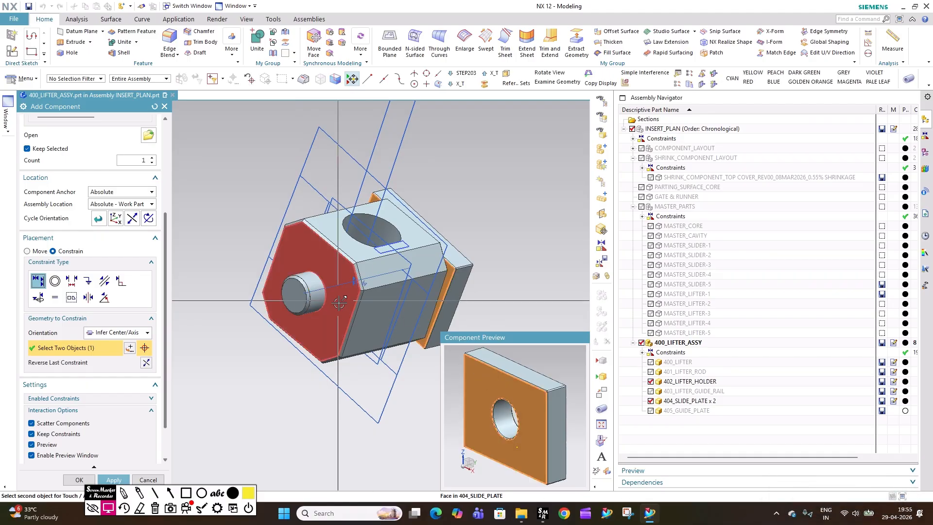
{"action": "left_click", "coordinate": [339, 302]}
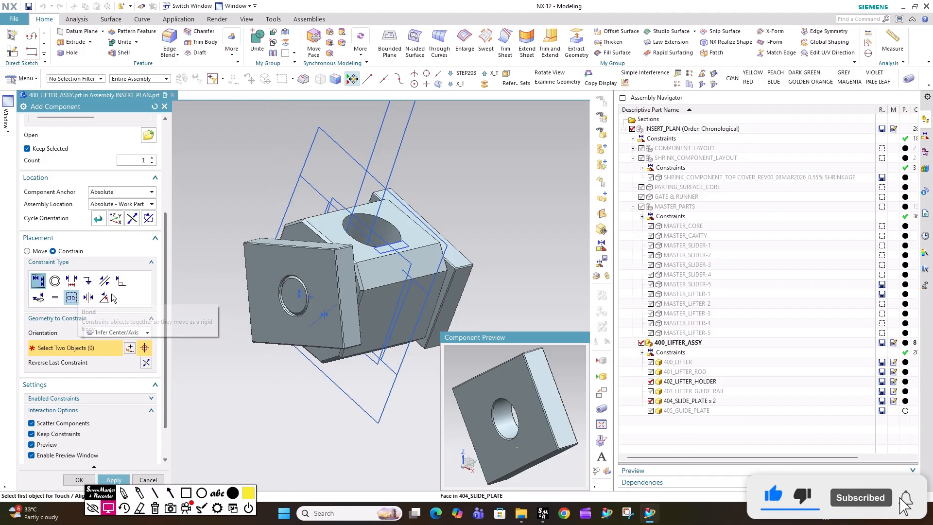
Align the new slide plate's upper side face with that of the existing slide plate and finish adding the component.
{"action": "left_click", "coordinate": [309, 244]}
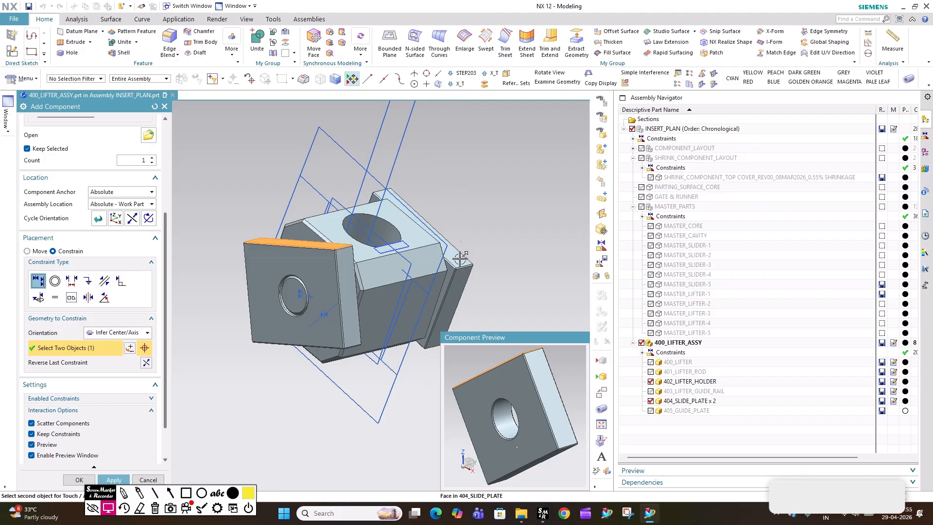
{"action": "left_click", "coordinate": [459, 261]}
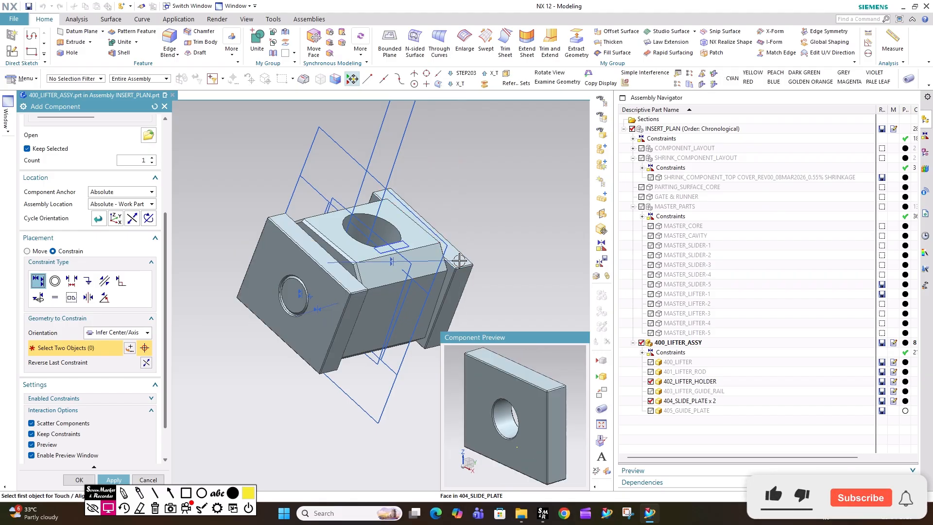
{"action": "left_click", "coordinate": [80, 480]}
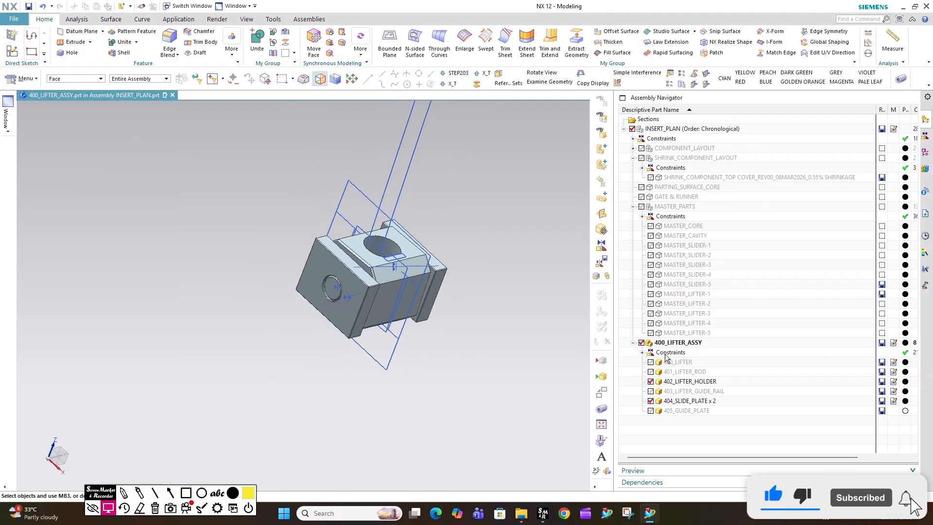
Display 401_LIFTER_ROD and 400_LIFTER together with the holder and slide plates, and inspect the assembly around the holder.
{"action": "left_click", "coordinate": [712, 371]}
{"action": "mouse_move", "coordinate": [368, 285]}
{"action": "middle_mouse_down"}
{"action": "mouse_move", "coordinate": [264, 257]}
{"action": "mouse_move", "coordinate": [270, 280]}
{"action": "mouse_move", "coordinate": [374, 291]}
{"action": "middle_mouse_up"}
{"action": "scroll", "coordinate": [269, 280], "scroll_direction": "down", "scroll_amount": 2}
{"action": "left_click", "coordinate": [651, 371]}
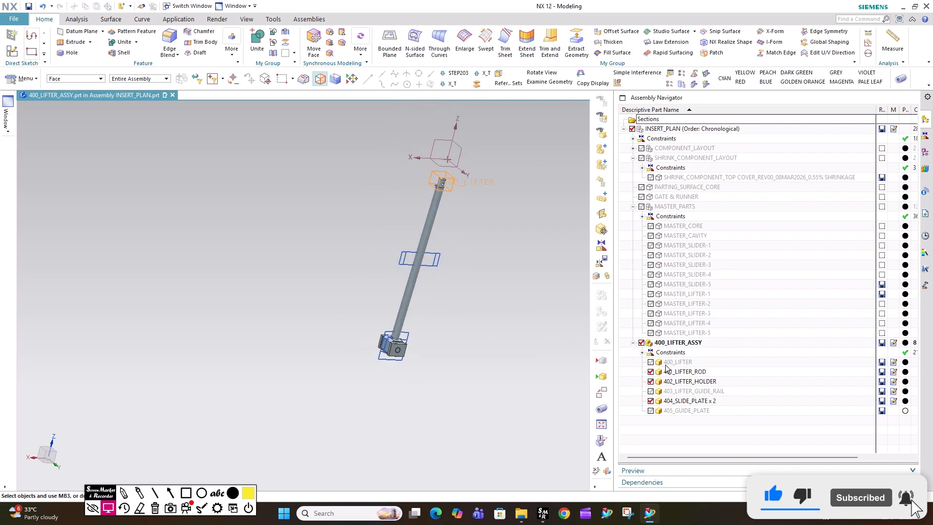
{"action": "middle_click_drag", "start_coordinate": [434, 263], "coordinate": [398, 234]}
{"action": "scroll", "coordinate": [398, 233], "scroll_direction": "up", "scroll_amount": 3}
{"action": "scroll", "coordinate": [443, 160], "scroll_direction": "up", "scroll_amount": 2}
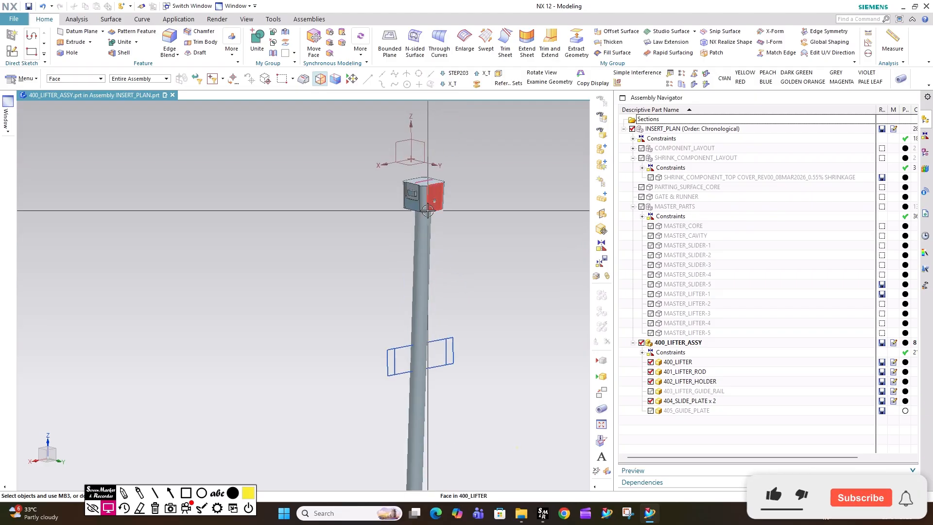
{"action": "scroll", "coordinate": [423, 253], "scroll_direction": "down", "scroll_amount": 3}
{"action": "scroll", "coordinate": [404, 340], "scroll_direction": "up", "scroll_amount": 4}
{"action": "scroll", "coordinate": [404, 340], "scroll_direction": "up", "scroll_amount": 5}
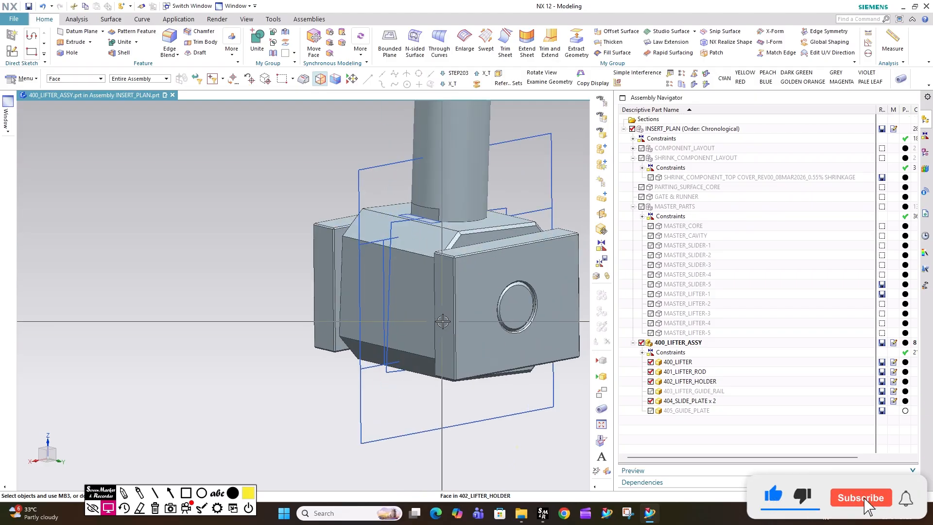
{"action": "key", "text": "Escape"}
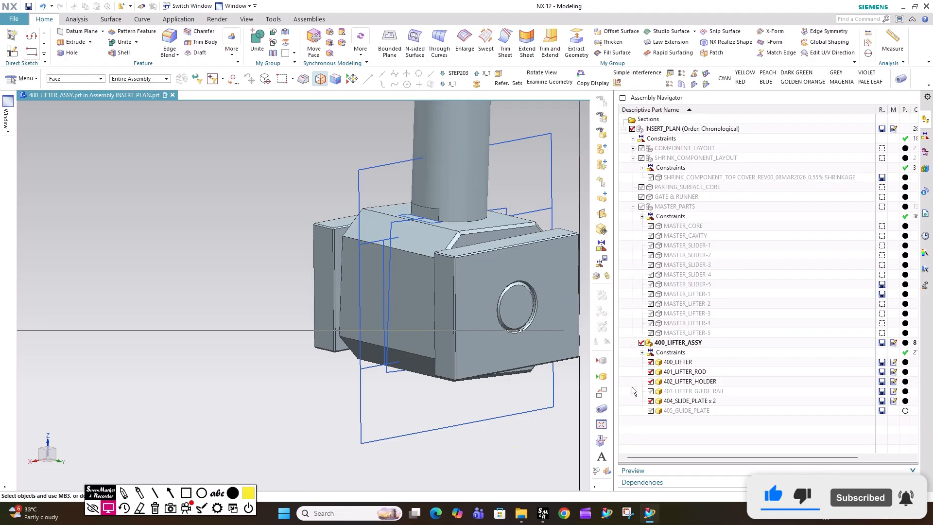
Make 403_LIFTER_GUIDE_RAIL the work part and display it with the other lifter components.
{"action": "double_click", "coordinate": [655, 396]}
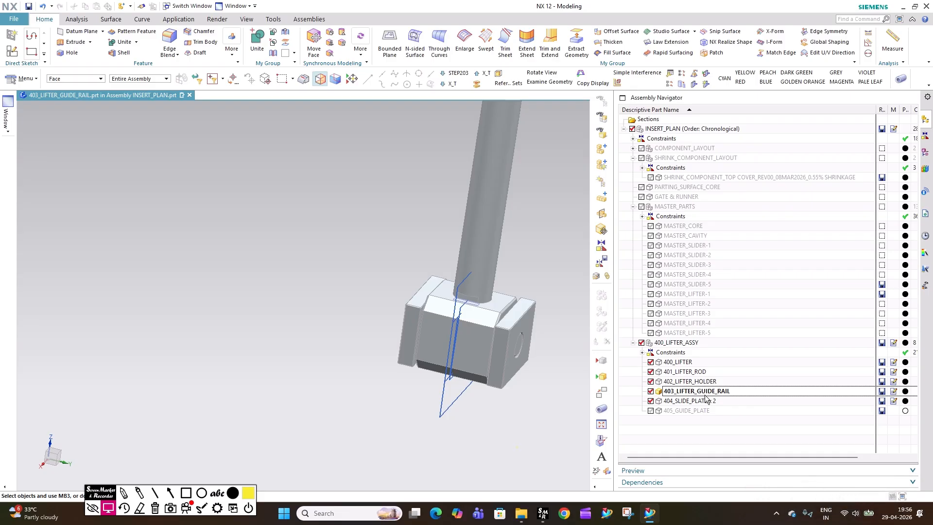
{"action": "middle_click_drag", "start_coordinate": [563, 408], "coordinate": [469, 356]}
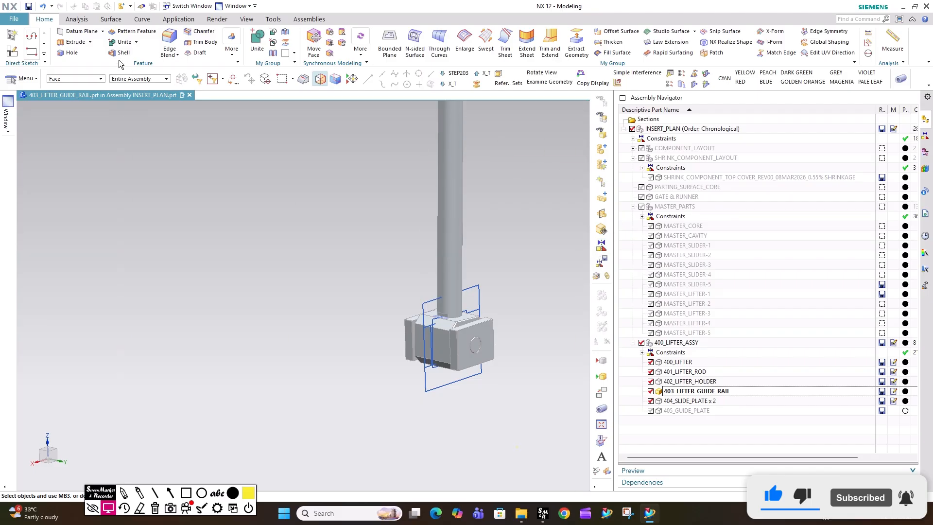
{"action": "key", "text": "Escape"}
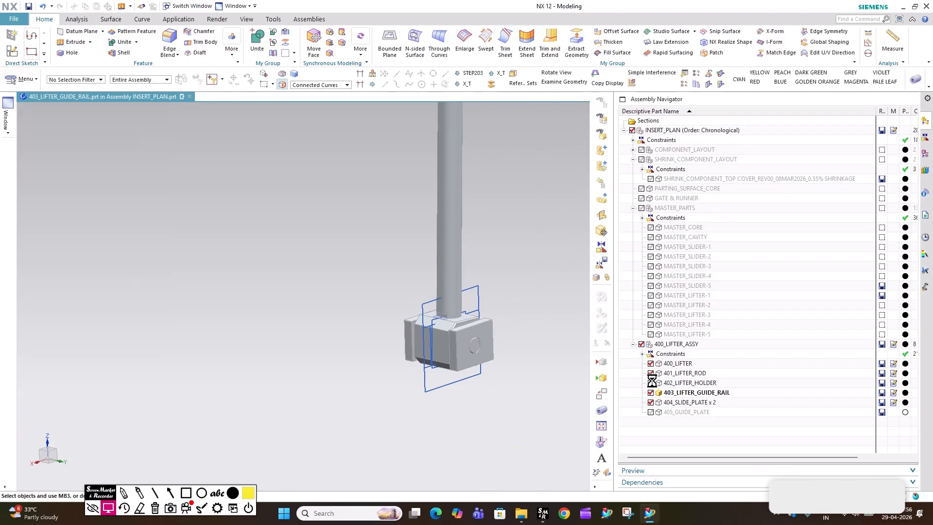
{"action": "scroll", "coordinate": [437, 311], "scroll_direction": "up", "scroll_amount": 3}
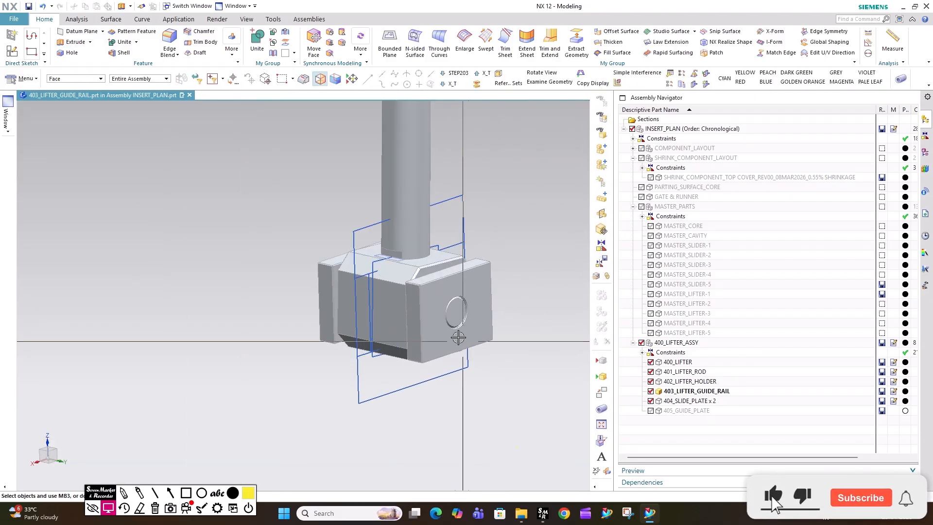
{"action": "middle_click_drag", "start_coordinate": [438, 313], "coordinate": [459, 310]}
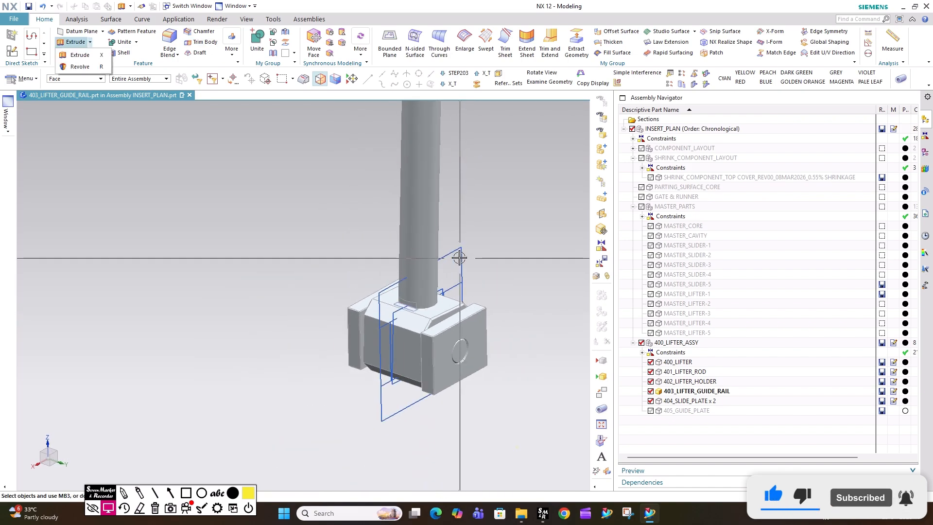
Start extruding the outer rectangular guide rail profile and set the start distance to 12.5 mm.
{"action": "key", "text": "x"}
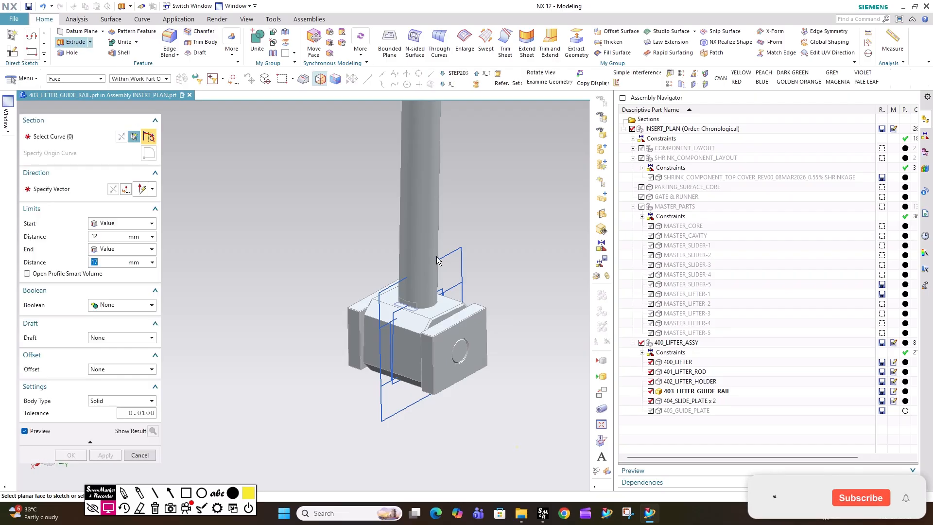
{"action": "left_click", "coordinate": [445, 257]}
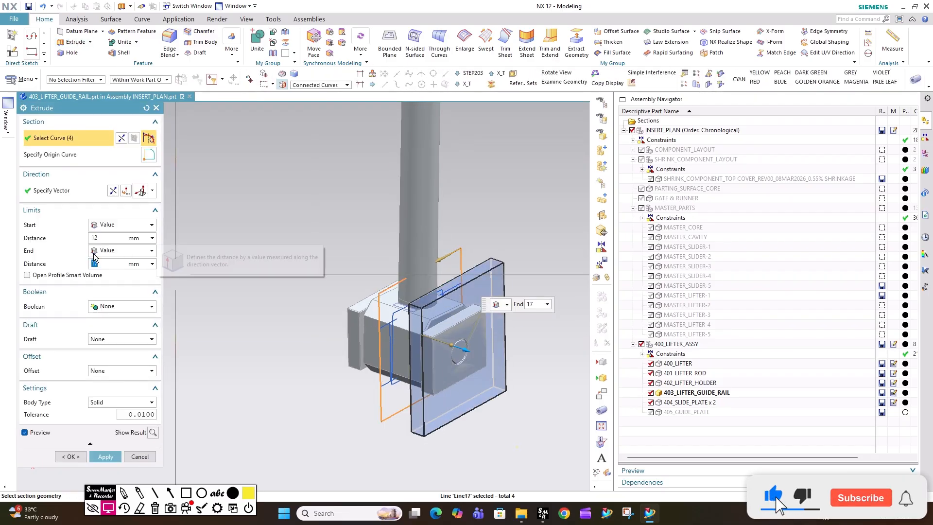
{"action": "middle_click_drag", "start_coordinate": [452, 316], "coordinate": [462, 329]}
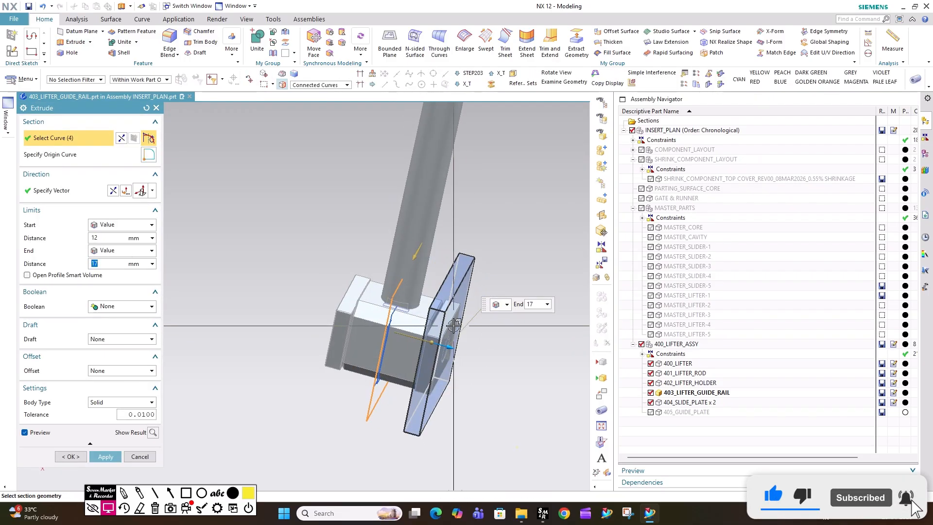
{"action": "scroll", "coordinate": [462, 329], "scroll_direction": "up", "scroll_amount": 3}
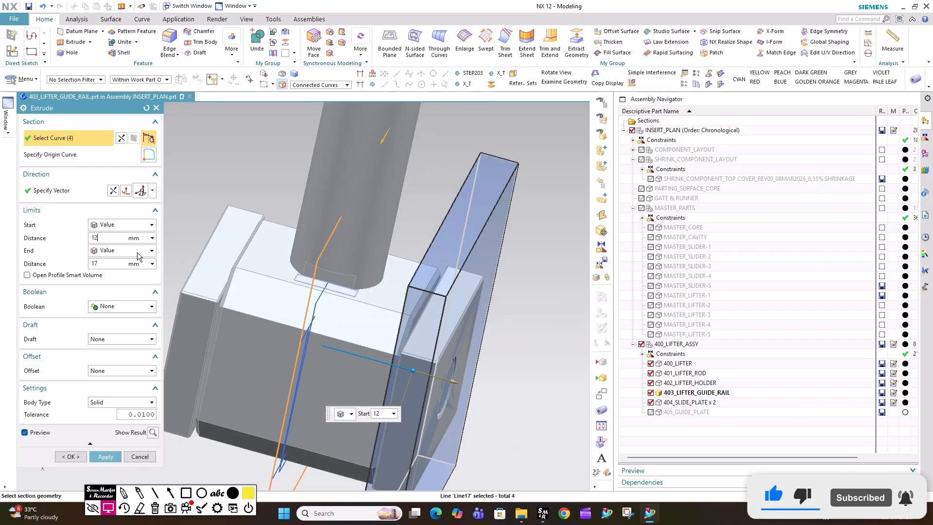
{"action": "type", "text": ".5"}
{"action": "key", "text": "Return"}
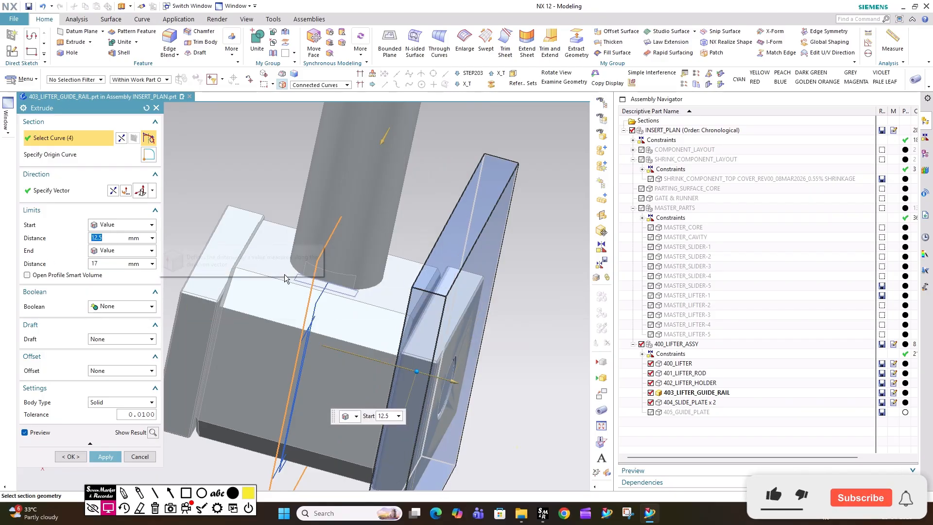
Set the rail extrusion's end distance to 12.5+15 mm and create the solid block.
{"action": "scroll", "coordinate": [279, 277], "scroll_direction": "down", "scroll_amount": 2}
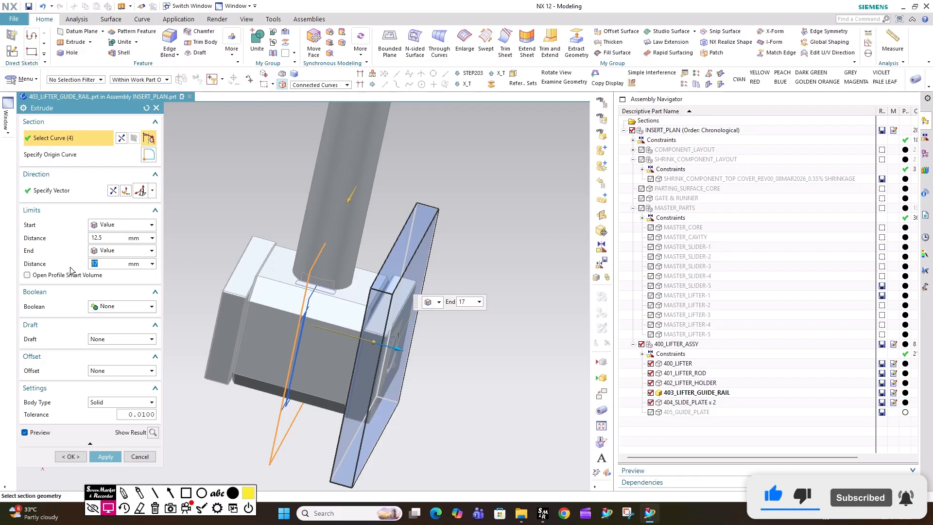
{"action": "type", "text": ".5+13"}
{"action": "key", "text": "Return"}
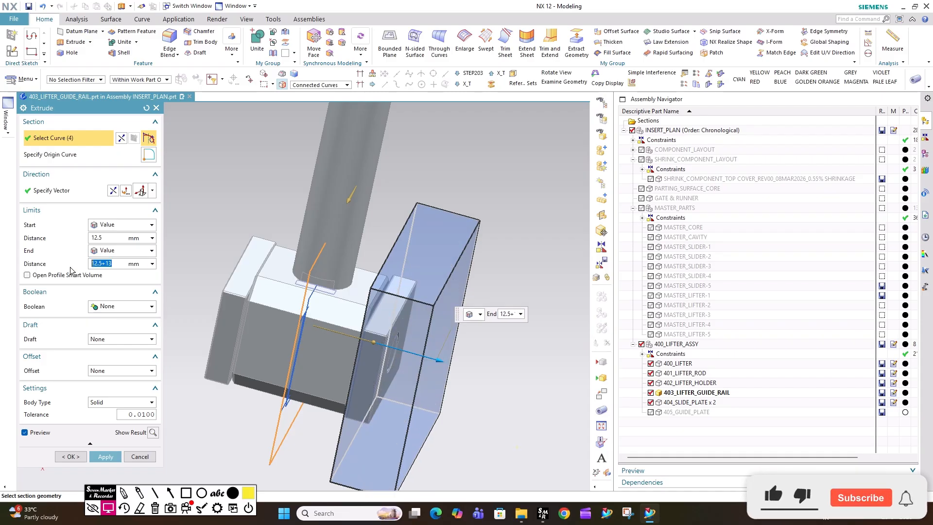
{"action": "middle_click_drag", "start_coordinate": [437, 327], "coordinate": [413, 328]}
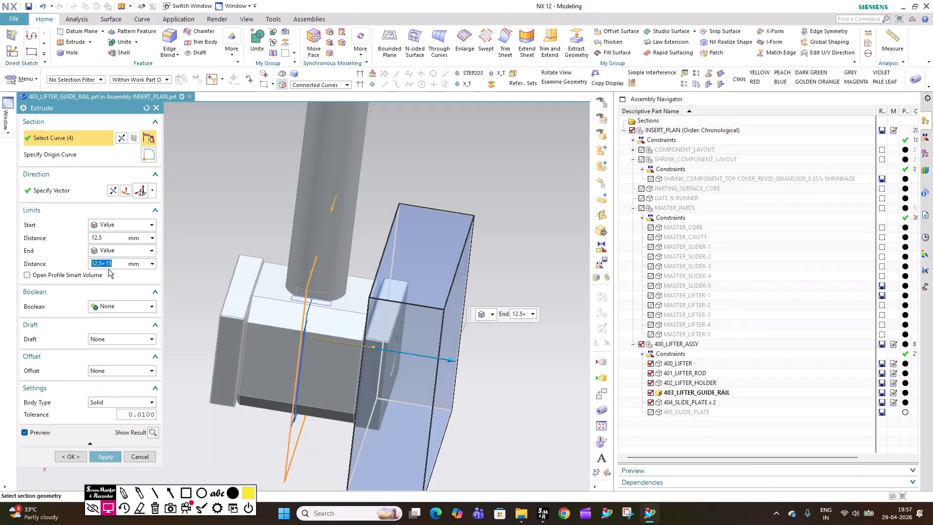
{"action": "left_click", "coordinate": [105, 457]}
{"action": "middle_click_drag", "start_coordinate": [389, 283], "coordinate": [411, 282]}
{"action": "scroll", "coordinate": [412, 284], "scroll_direction": "down", "scroll_amount": 2}
{"action": "key", "text": "Escape"}
Display only 403_LIFTER_GUIDE_RAIL and select the middle rectangular pocket profile for extrusion, using Single Curve with Stop at Intersection.
{"action": "left_click", "coordinate": [641, 343]}
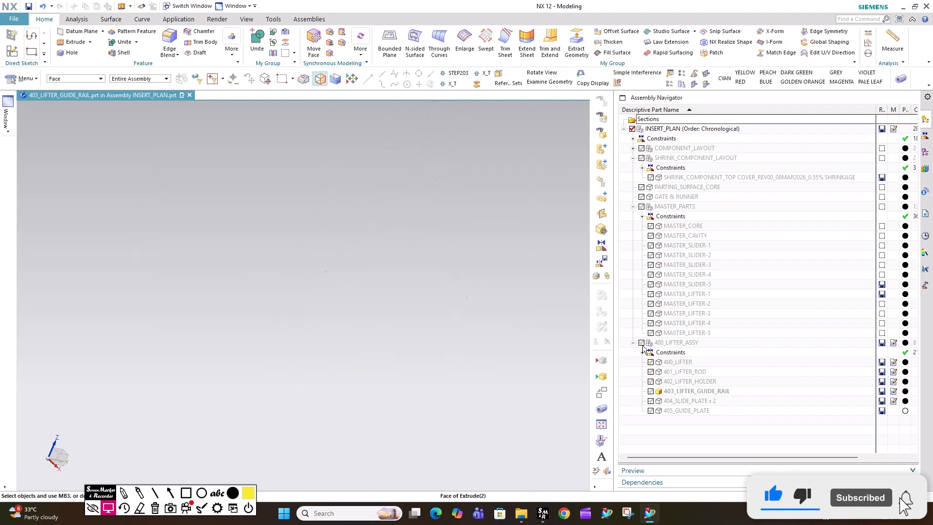
{"action": "left_click", "coordinate": [651, 392]}
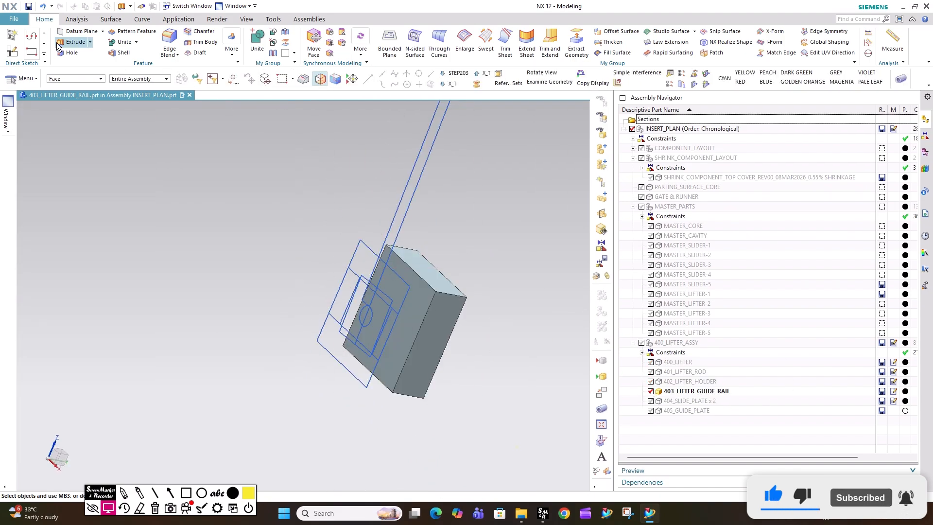
{"action": "left_click", "coordinate": [321, 86]}
{"action": "left_click", "coordinate": [316, 94]}
{"action": "scroll", "coordinate": [363, 321], "scroll_direction": "up", "scroll_amount": 2}
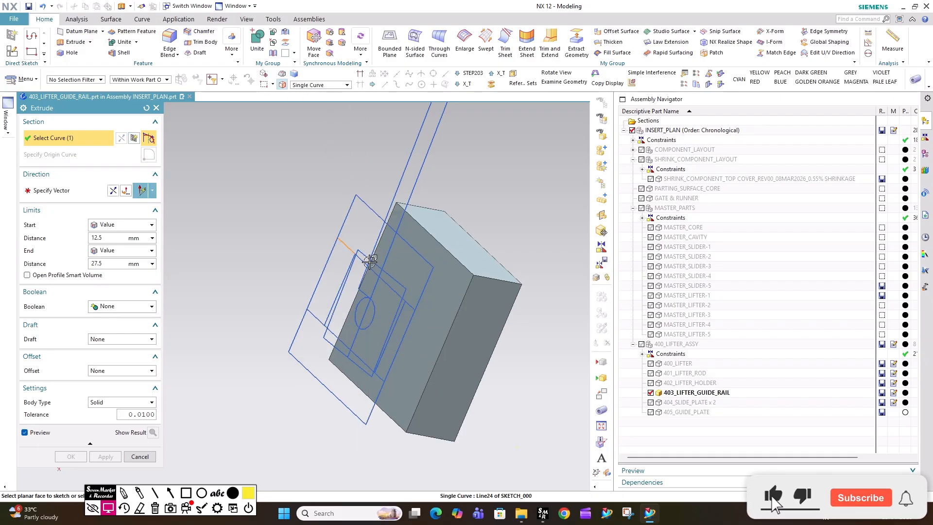
{"action": "scroll", "coordinate": [366, 262], "scroll_direction": "up", "scroll_amount": 2}
{"action": "left_click", "coordinate": [368, 263]}
{"action": "left_click", "coordinate": [434, 328]}
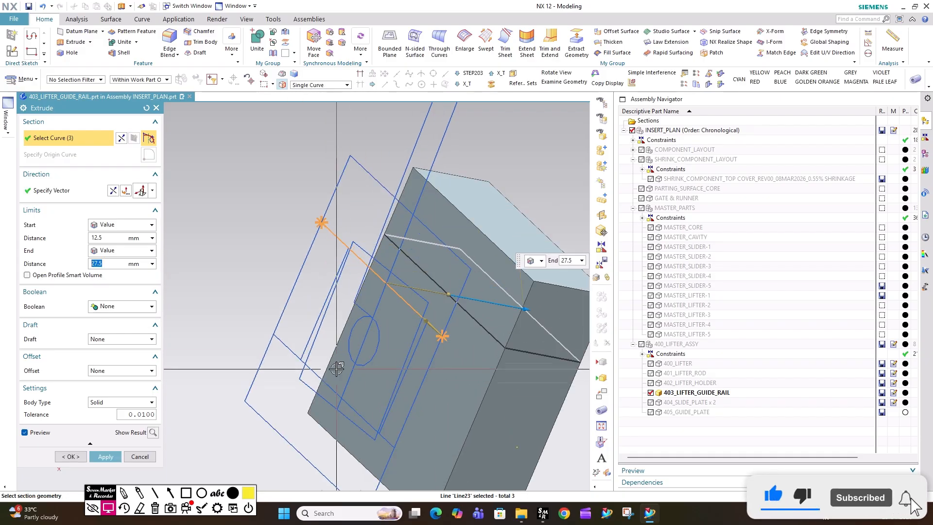
{"action": "left_click", "coordinate": [282, 348]}
{"action": "left_click", "coordinate": [362, 405]}
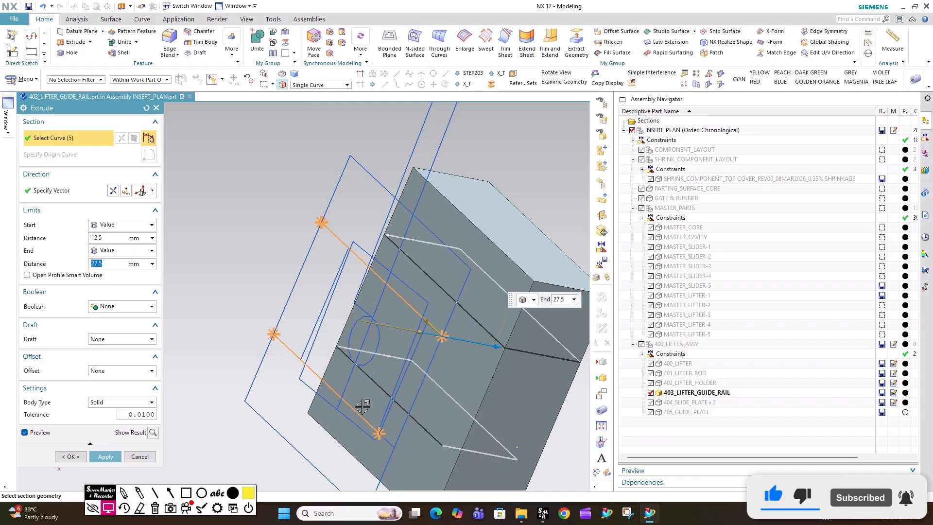
{"action": "left_click", "coordinate": [384, 445]}
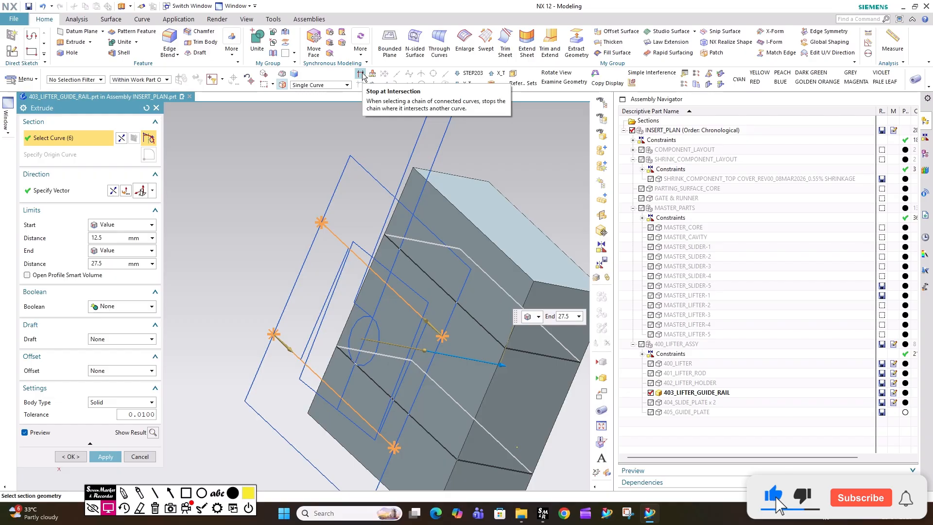
{"action": "left_click", "coordinate": [313, 243]}
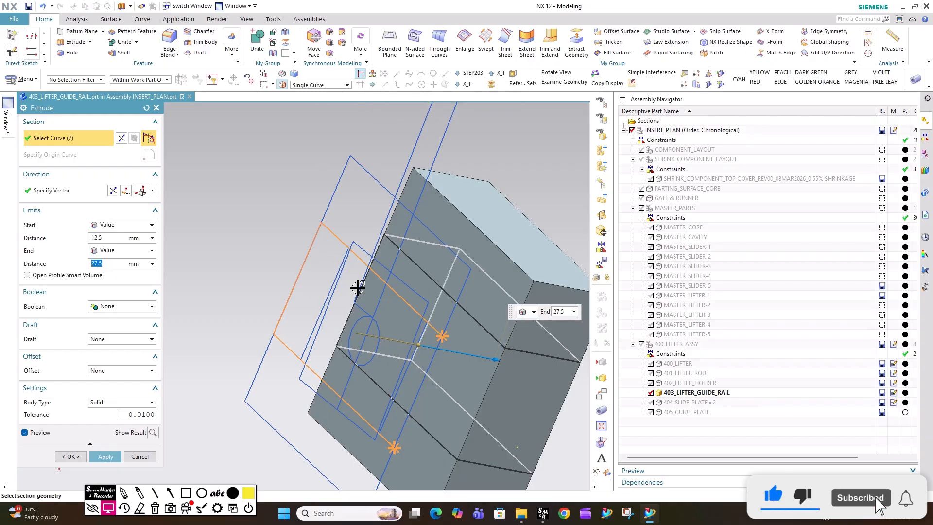
{"action": "left_click", "coordinate": [423, 383]}
Extrude the pocket profile from 0 to 17 mm and subtract it from the guide rail block.
{"action": "scroll", "coordinate": [423, 383], "scroll_direction": "down", "scroll_amount": 3}
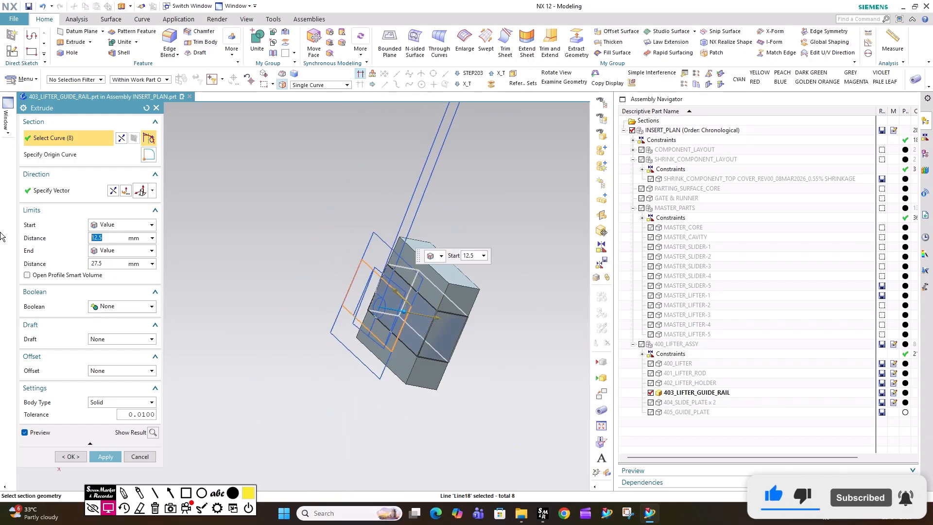
{"action": "type", "text": "0"}
{"action": "key", "text": "Return"}
{"action": "left_click", "coordinate": [114, 262]}
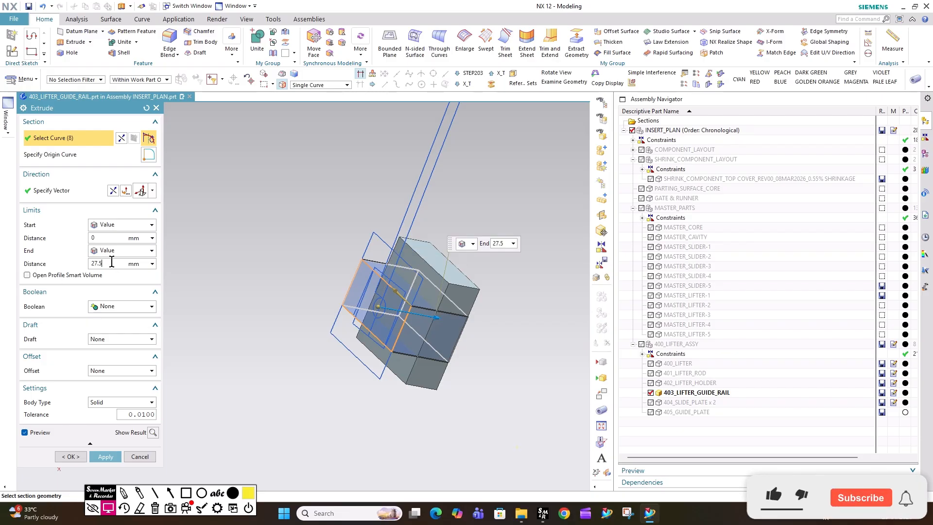
{"action": "type", "text": "17"}
{"action": "key", "text": "Return"}
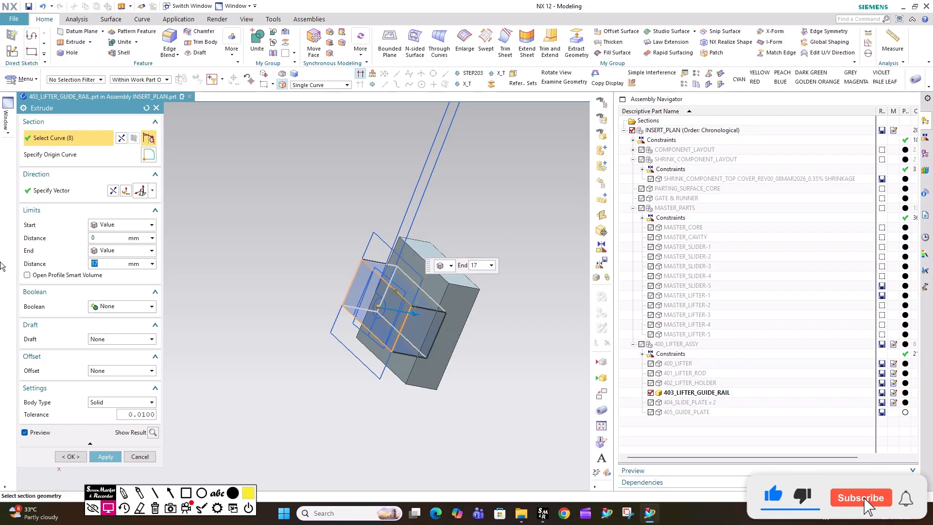
{"action": "left_click", "coordinate": [145, 310]}
{"action": "left_click", "coordinate": [108, 338]}
{"action": "middle_click", "coordinate": [441, 330]}
{"action": "middle_click_drag", "start_coordinate": [433, 338], "coordinate": [426, 318]}
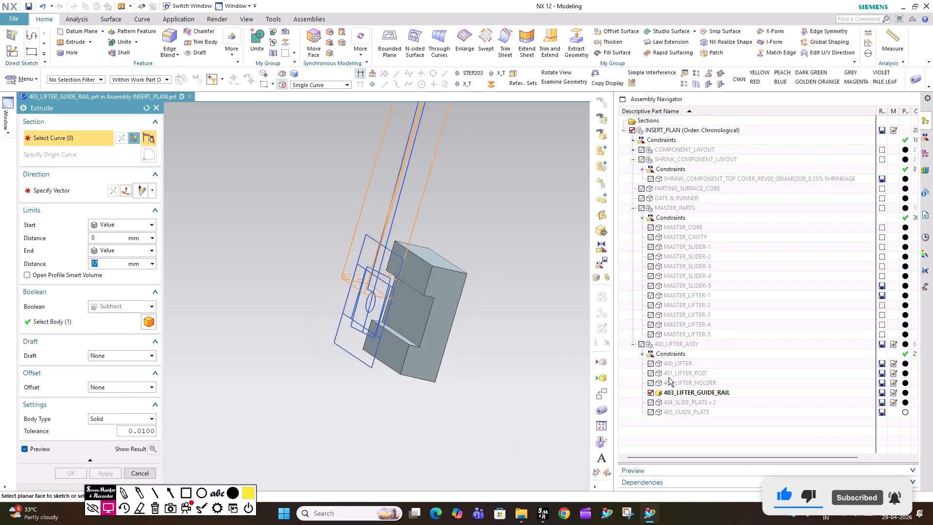
{"action": "key", "text": "Escape"}
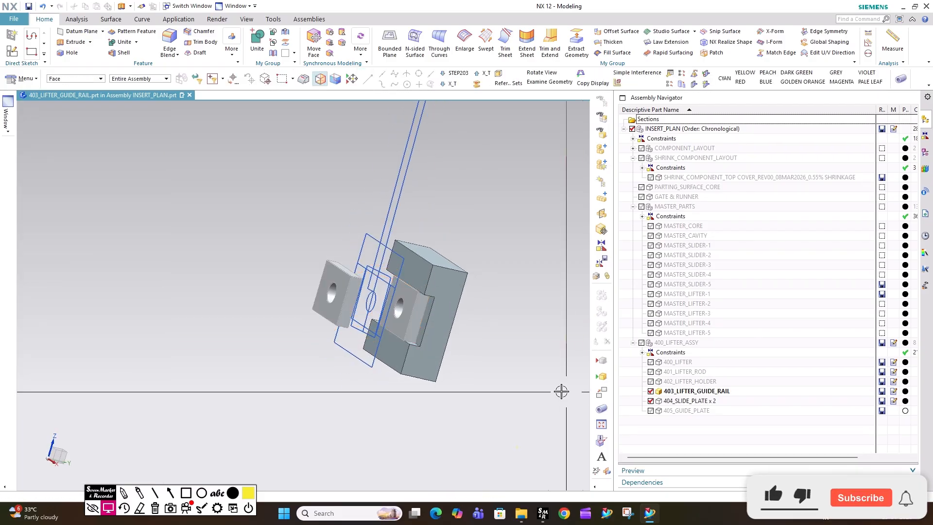
Examine how the slide plate fits in the guide rail's pocket, including the clearance around its edges.
{"action": "scroll", "coordinate": [436, 323], "scroll_direction": "up", "scroll_amount": 4}
{"action": "middle_click_drag", "start_coordinate": [413, 312], "coordinate": [420, 291]}
{"action": "scroll", "coordinate": [420, 291], "scroll_direction": "up", "scroll_amount": 5}
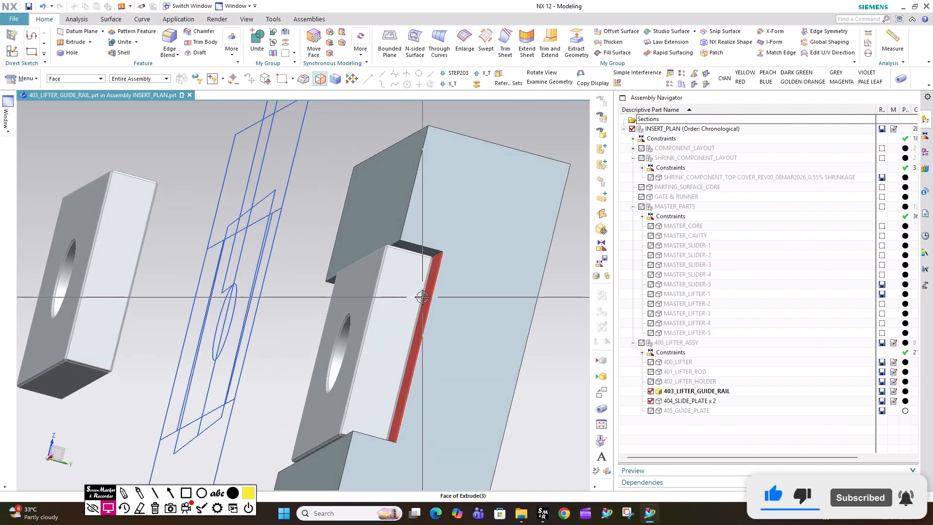
{"action": "middle_click_drag", "start_coordinate": [424, 306], "coordinate": [353, 459]}
{"action": "left_click", "coordinate": [359, 443]}
{"action": "key", "text": "Escape"}
{"action": "scroll", "coordinate": [400, 348], "scroll_direction": "down", "scroll_amount": 4}
{"action": "middle_click_drag", "start_coordinate": [399, 343], "coordinate": [438, 357]}
{"action": "scroll", "coordinate": [454, 357], "scroll_direction": "up", "scroll_amount": 6}
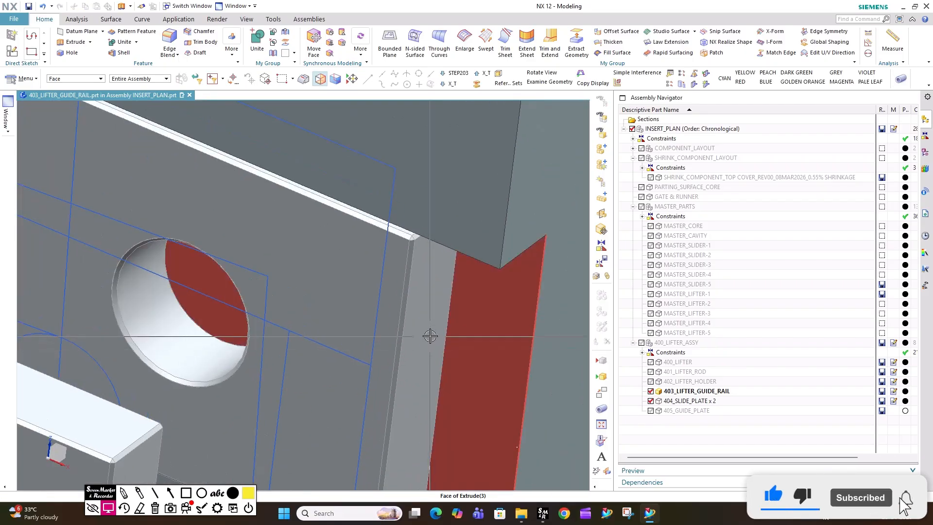
{"action": "left_click", "coordinate": [430, 335]}
{"action": "scroll", "coordinate": [436, 269], "scroll_direction": "down", "scroll_amount": 3}
{"action": "scroll", "coordinate": [436, 269], "scroll_direction": "down", "scroll_amount": 2}
{"action": "mouse_move", "coordinate": [389, 261]}
{"action": "middle_mouse_down"}
{"action": "mouse_move", "coordinate": [389, 236]}
{"action": "mouse_move", "coordinate": [408, 258]}
{"action": "mouse_move", "coordinate": [420, 255]}
{"action": "mouse_move", "coordinate": [372, 260]}
{"action": "mouse_move", "coordinate": [385, 261]}
{"action": "middle_mouse_up"}
{"action": "scroll", "coordinate": [415, 270], "scroll_direction": "up", "scroll_amount": 3}
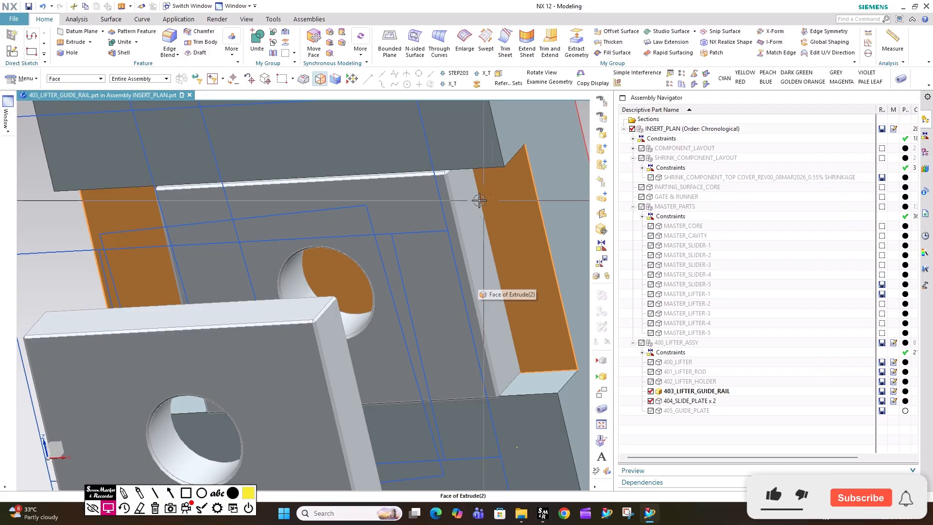
{"action": "scroll", "coordinate": [440, 235], "scroll_direction": "down", "scroll_amount": 6}
{"action": "middle_click_drag", "start_coordinate": [438, 237], "coordinate": [460, 212]}
{"action": "scroll", "coordinate": [461, 213], "scroll_direction": "down", "scroll_amount": 5}
{"action": "scroll", "coordinate": [438, 180], "scroll_direction": "up", "scroll_amount": 5}
{"action": "key", "text": "Escape"}
Display 400_LIFTER and link its datum into the guide rail with the WAVE Geometry Linker.
{"action": "left_click", "coordinate": [651, 362]}
{"action": "scroll", "coordinate": [308, 344], "scroll_direction": "down", "scroll_amount": 8}
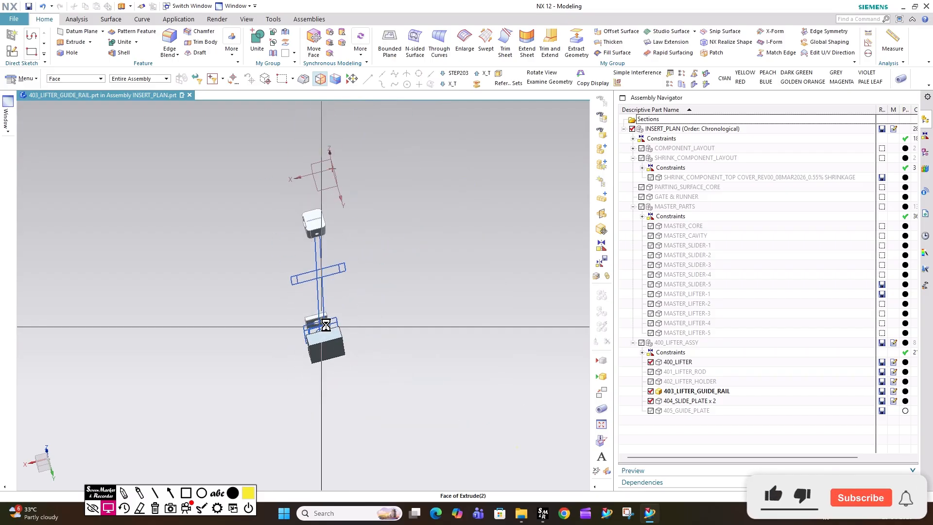
{"action": "middle_click_drag", "start_coordinate": [322, 325], "coordinate": [533, 333]}
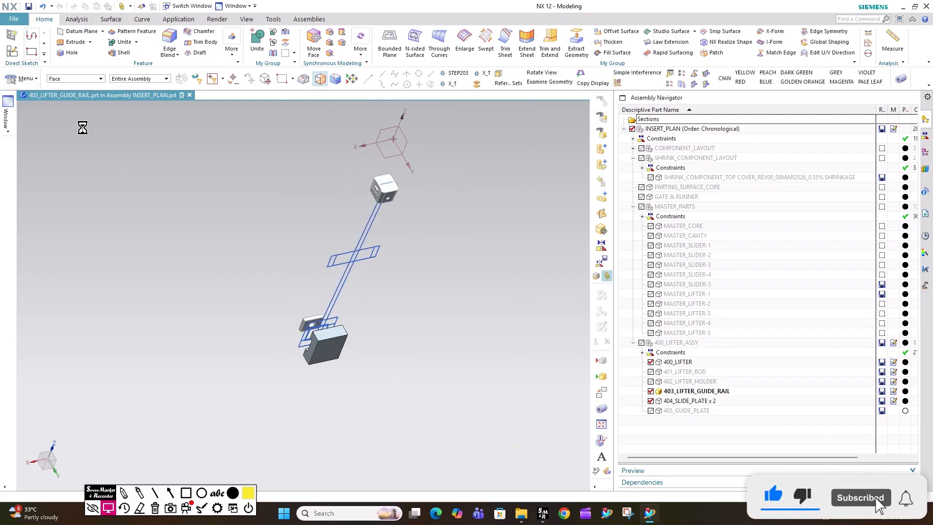
{"action": "left_click", "coordinate": [62, 125]}
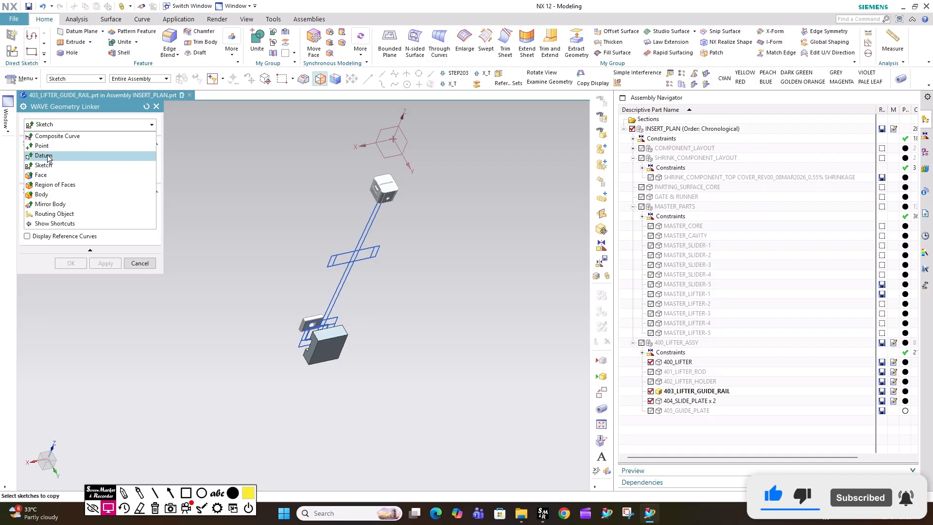
{"action": "left_click", "coordinate": [48, 157]}
{"action": "scroll", "coordinate": [382, 188], "scroll_direction": "up", "scroll_amount": 3}
{"action": "left_click", "coordinate": [386, 179]}
{"action": "middle_click", "coordinate": [310, 141]}
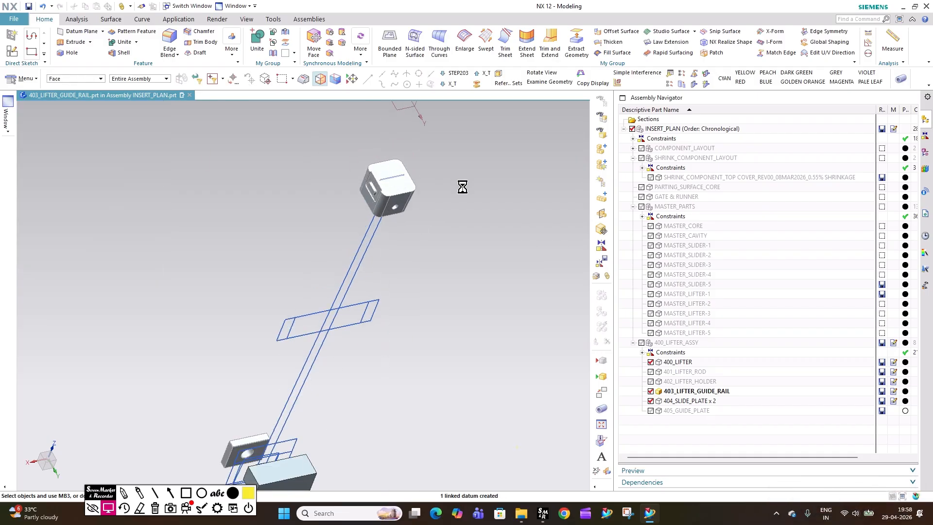
Hide 400_LIFTER and the slide plates, and start a hole position sketch on the guide rail's top face.
{"action": "left_click", "coordinate": [651, 362]}
{"action": "left_click", "coordinate": [650, 402]}
{"action": "scroll", "coordinate": [386, 259], "scroll_direction": "down", "scroll_amount": 4}
{"action": "scroll", "coordinate": [329, 358], "scroll_direction": "up", "scroll_amount": 5}
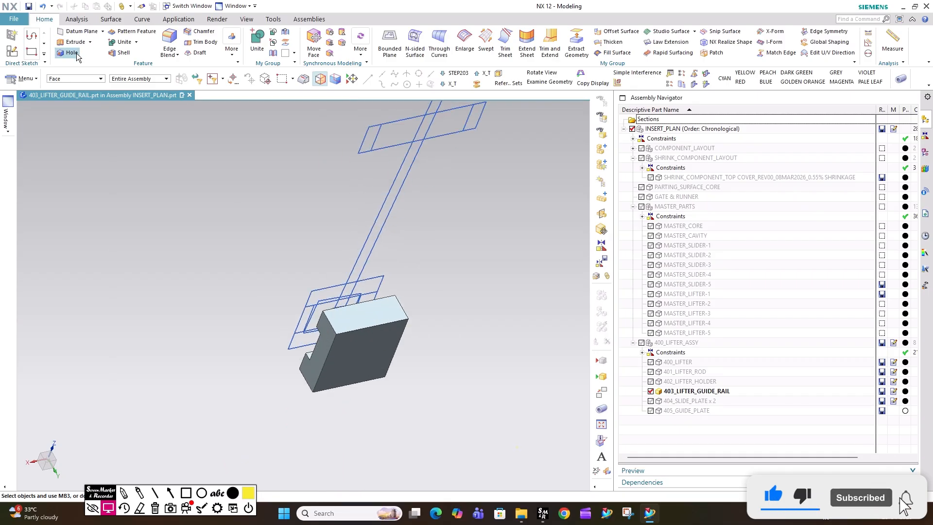
{"action": "left_click", "coordinate": [374, 317]}
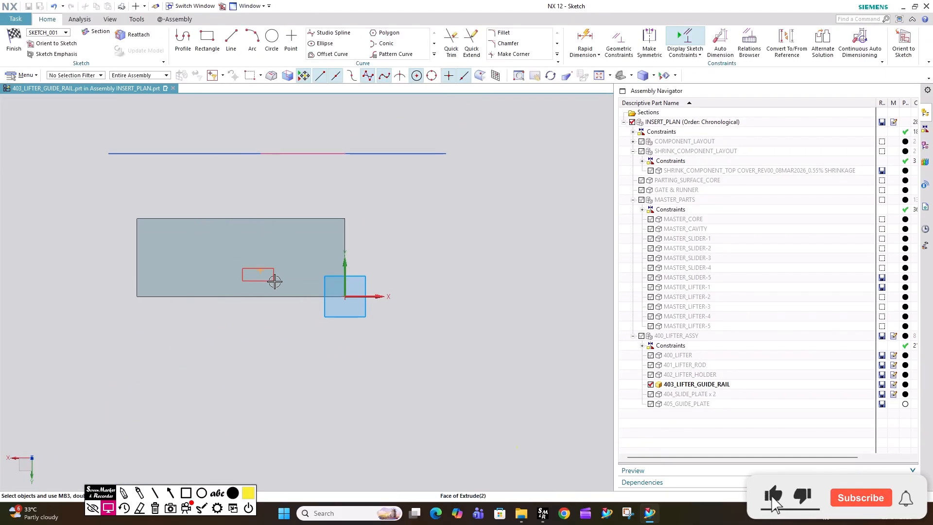
{"action": "mouse_move", "coordinate": [270, 152]}
{"action": "middle_mouse_down"}
{"action": "mouse_move", "coordinate": [288, 219]}
{"action": "mouse_move", "coordinate": [295, 118]}
{"action": "middle_mouse_up"}
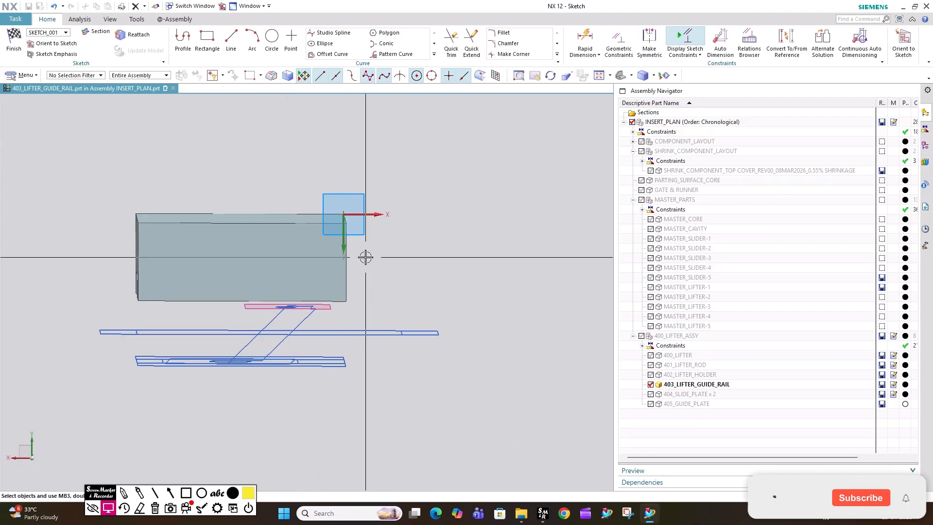
{"action": "key", "text": "F8"}
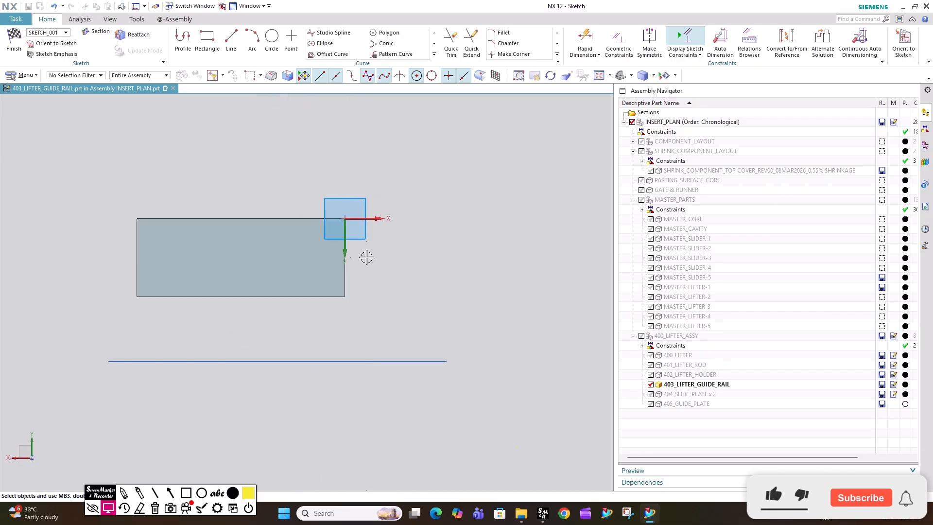
Sketch a horizontal line on the guide rail's face and dimension each end 8 mm from its adjacent short edge.
{"action": "left_click", "coordinate": [235, 34]}
{"action": "left_click", "coordinate": [163, 247]}
{"action": "left_click", "coordinate": [309, 246]}
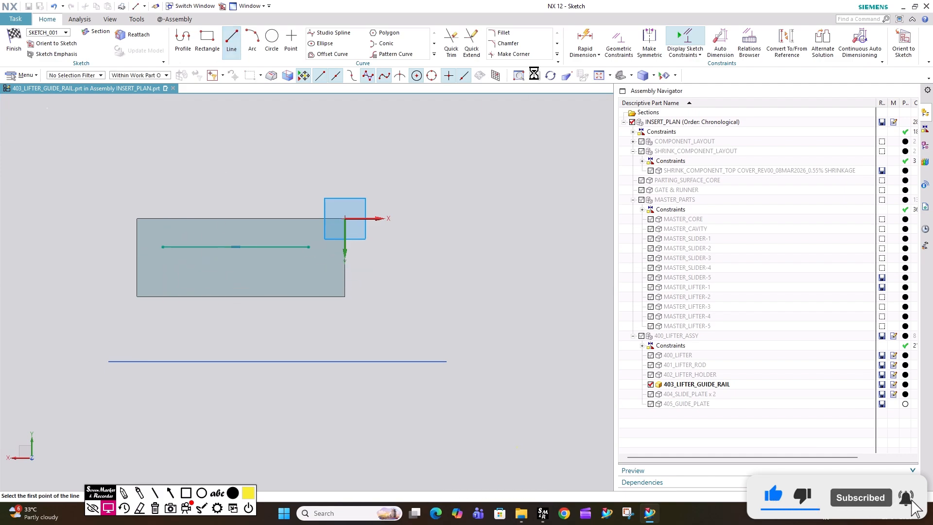
{"action": "left_click", "coordinate": [585, 39]}
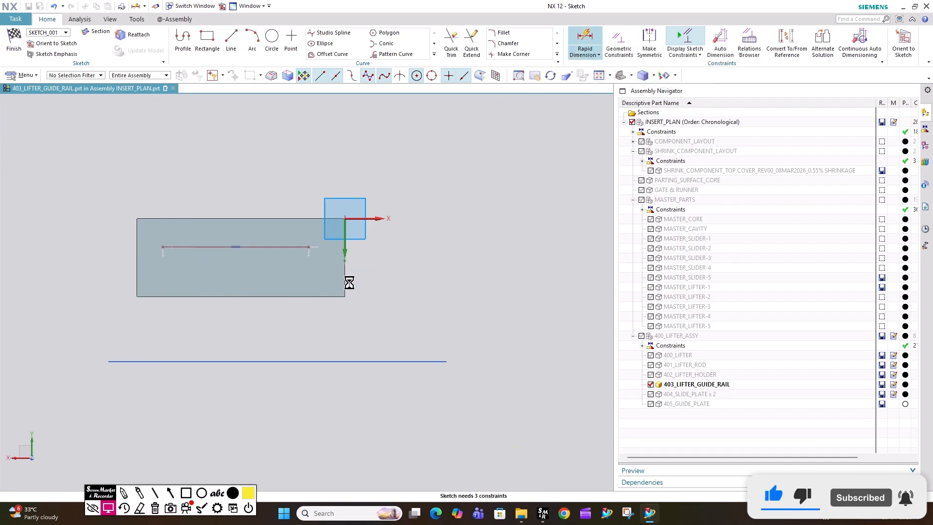
{"action": "left_click", "coordinate": [308, 246]}
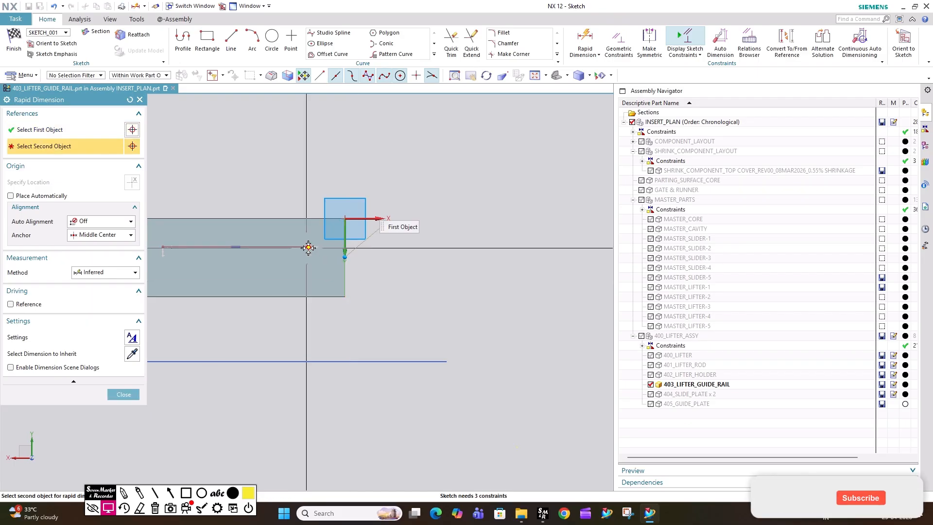
{"action": "left_click", "coordinate": [306, 155]}
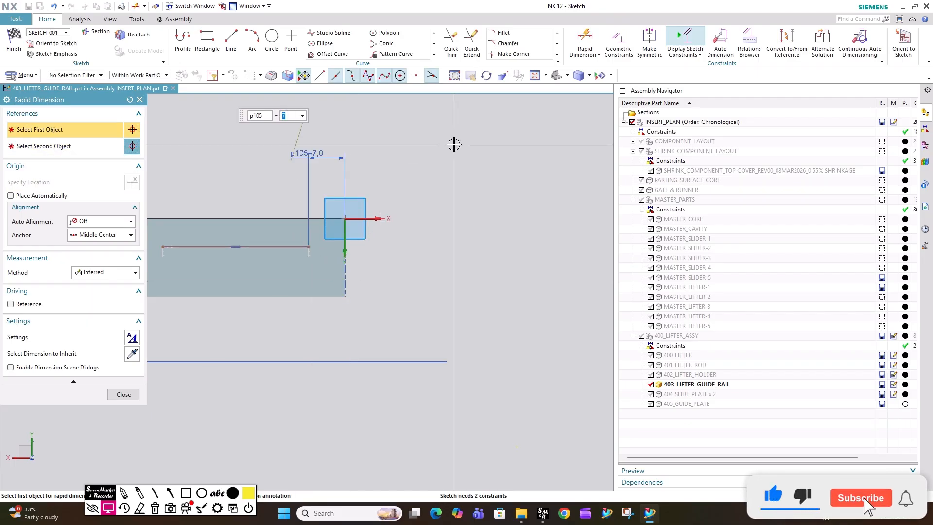
{"action": "key", "text": "Return"}
{"action": "middle_click_drag", "start_coordinate": [291, 195], "coordinate": [467, 186], "text": "shift"}
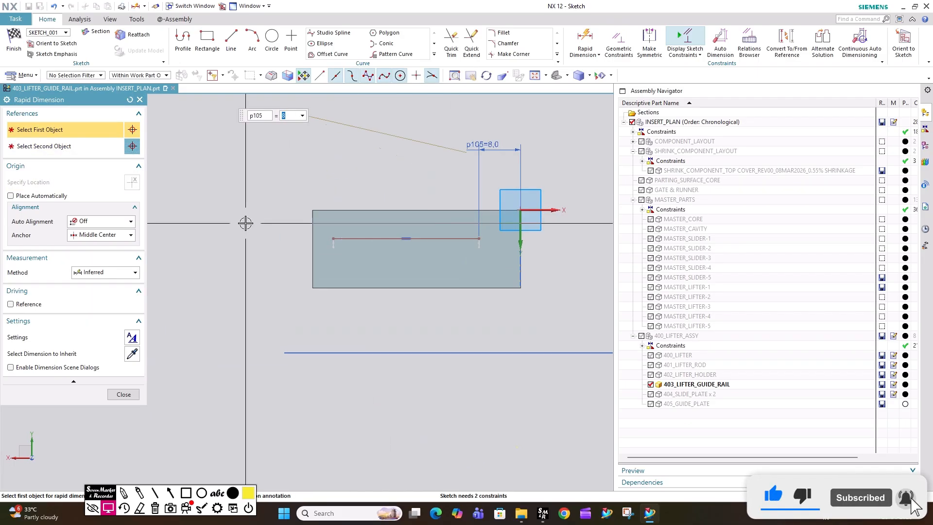
{"action": "left_click", "coordinate": [312, 227]}
{"action": "left_click", "coordinate": [330, 239]}
{"action": "left_click", "coordinate": [313, 154]}
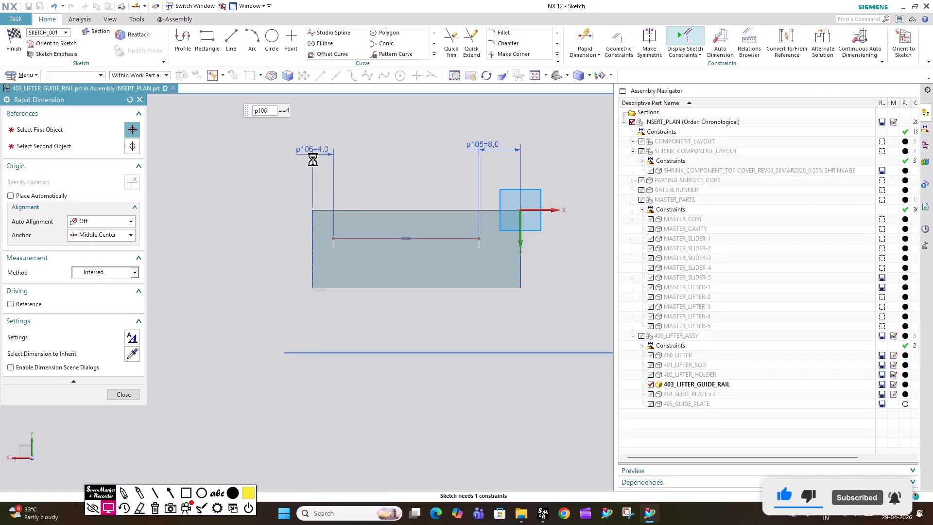
Dimension the line 7.5 mm from the face's long edge and finish the sketch.
{"action": "left_click", "coordinate": [413, 210]}
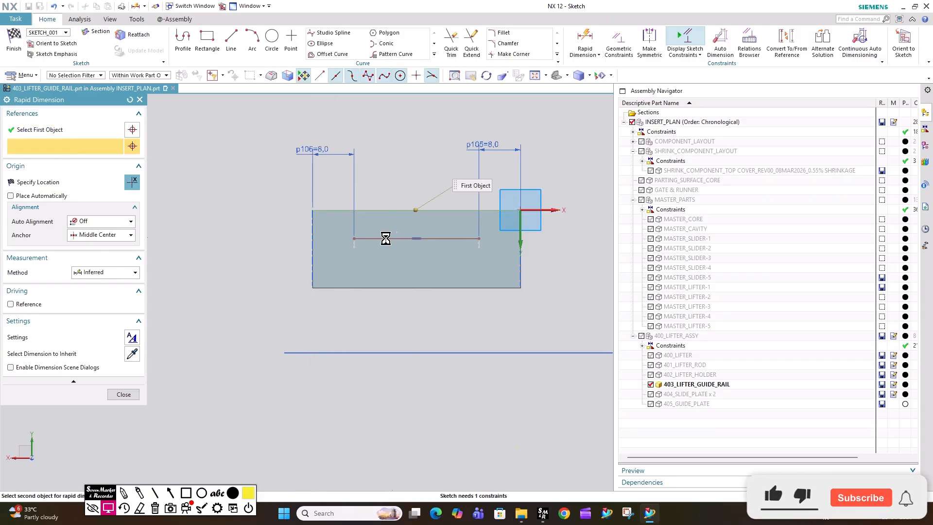
{"action": "left_click", "coordinate": [391, 239]}
{"action": "left_click", "coordinate": [291, 227]}
{"action": "type", "text": "7"}
{"action": "key", "text": "Return"}
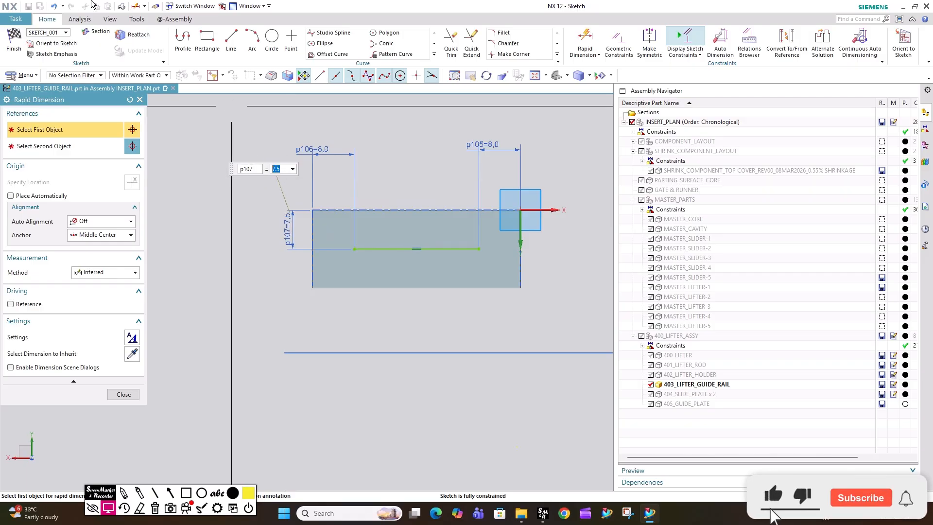
{"action": "left_click", "coordinate": [13, 39]}
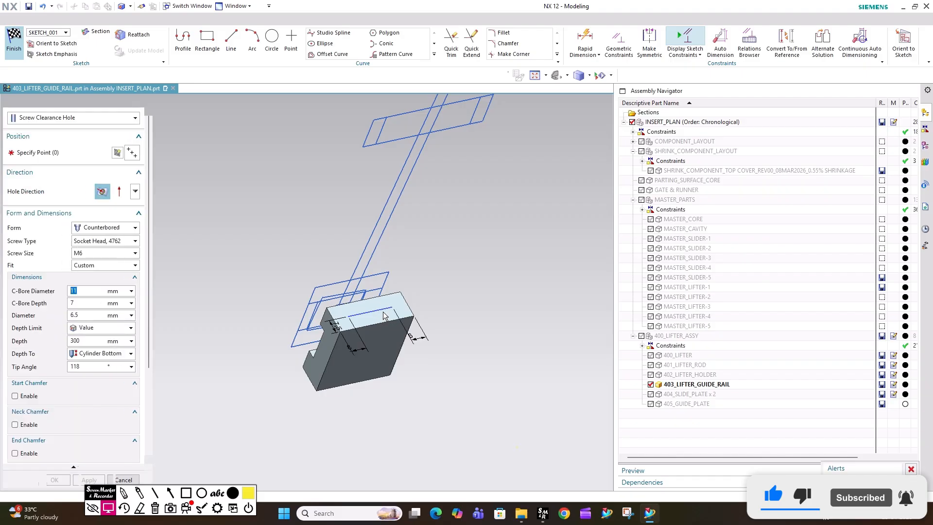
Reopen the hole position sketch and reattach it to the opposite end face of the guide rail.
{"action": "mouse_move", "coordinate": [392, 277]}
{"action": "middle_mouse_down"}
{"action": "mouse_move", "coordinate": [448, 244]}
{"action": "mouse_move", "coordinate": [483, 246]}
{"action": "mouse_move", "coordinate": [481, 192]}
{"action": "mouse_move", "coordinate": [388, 204]}
{"action": "middle_mouse_up"}
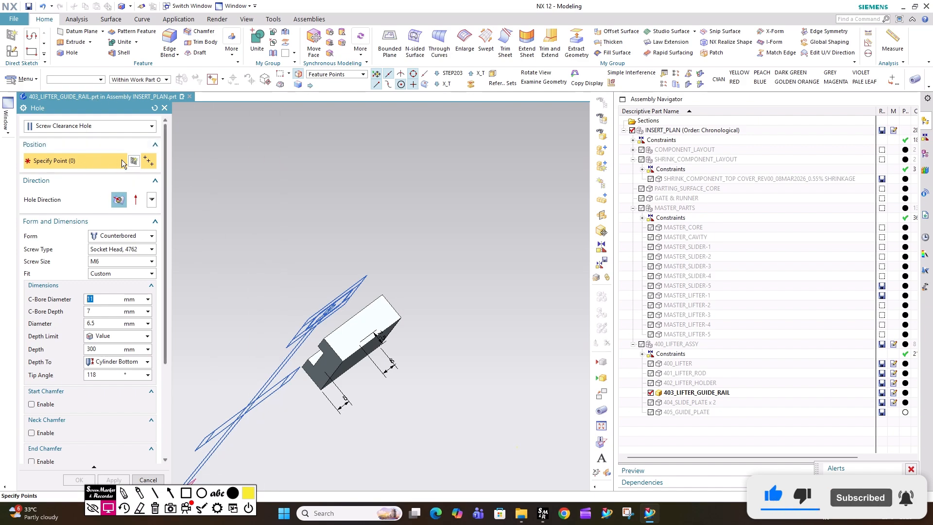
{"action": "left_click", "coordinate": [133, 161]}
{"action": "scroll", "coordinate": [209, 267], "scroll_direction": "down", "scroll_amount": 3}
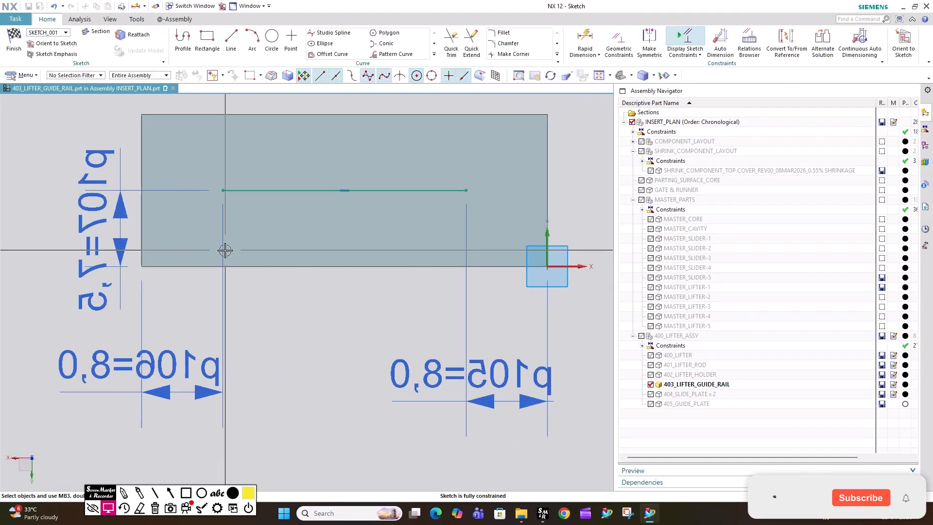
{"action": "mouse_move", "coordinate": [306, 202]}
{"action": "middle_mouse_down"}
{"action": "mouse_move", "coordinate": [307, 285]}
{"action": "mouse_move", "coordinate": [273, 266]}
{"action": "middle_mouse_up"}
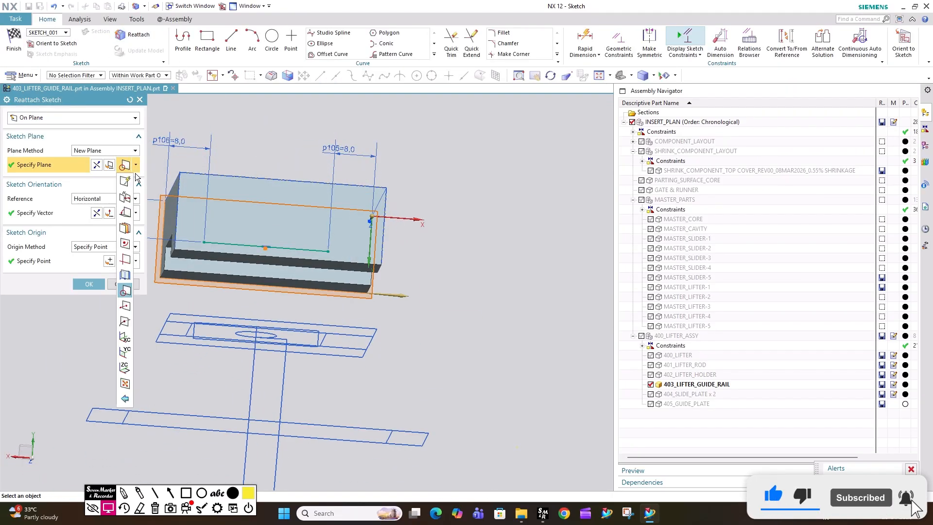
{"action": "left_click", "coordinate": [265, 183]}
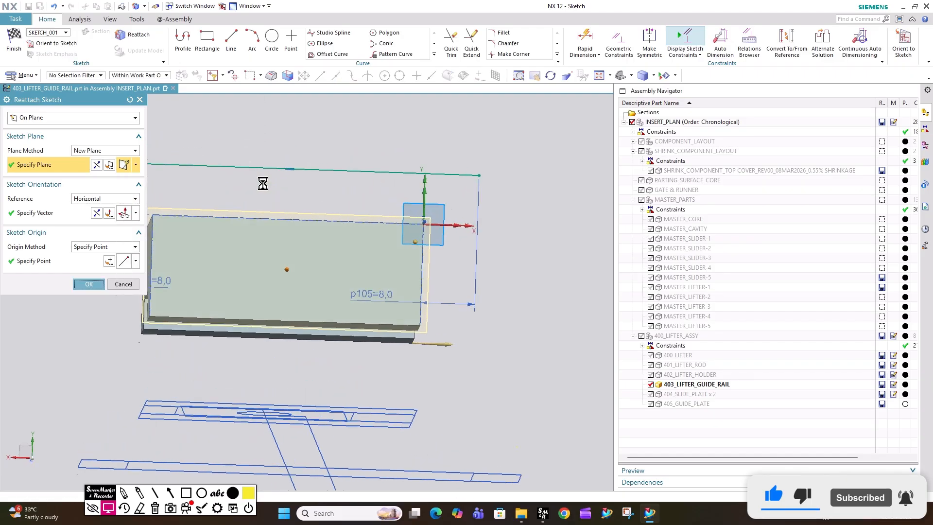
{"action": "scroll", "coordinate": [262, 184], "scroll_direction": "down", "scroll_amount": 3}
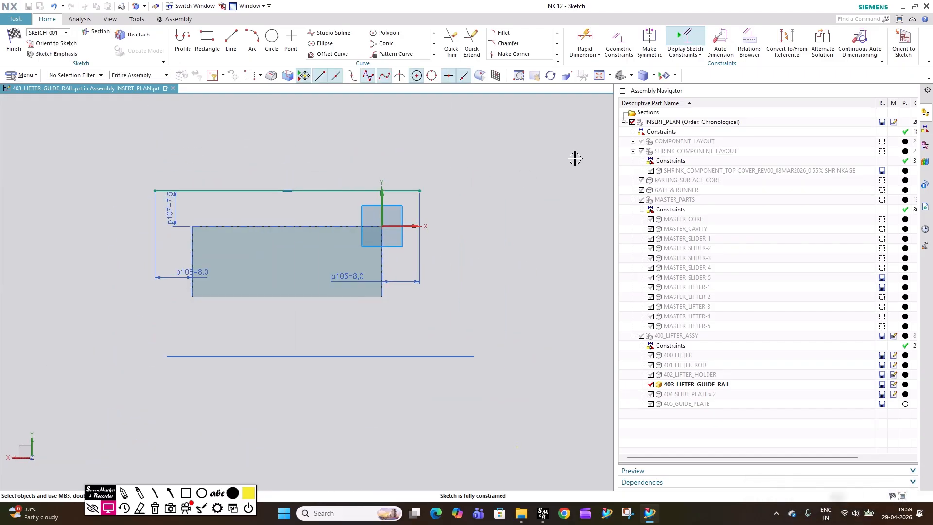
Flip the sketch dimensions with Alternate Solution so the line lies within the new face, and finish the sketch.
{"action": "left_click", "coordinate": [822, 39]}
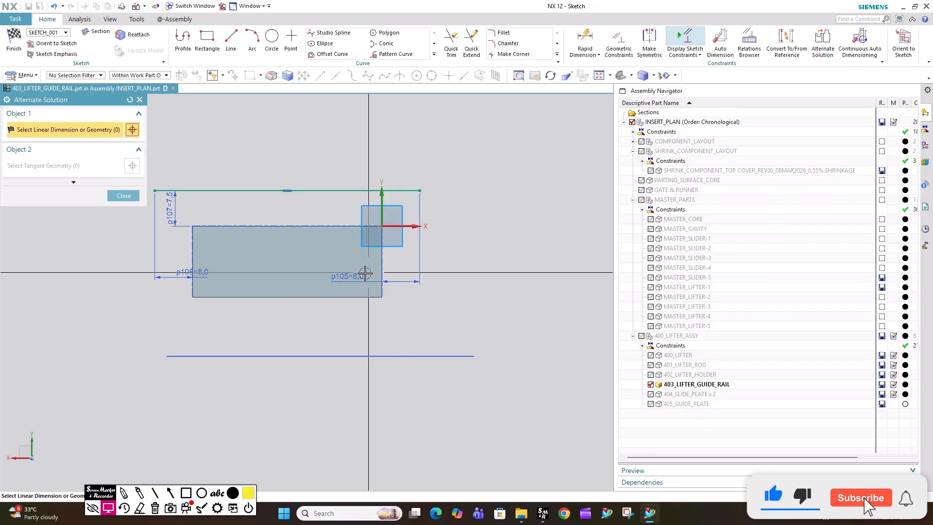
{"action": "left_click", "coordinate": [185, 277]}
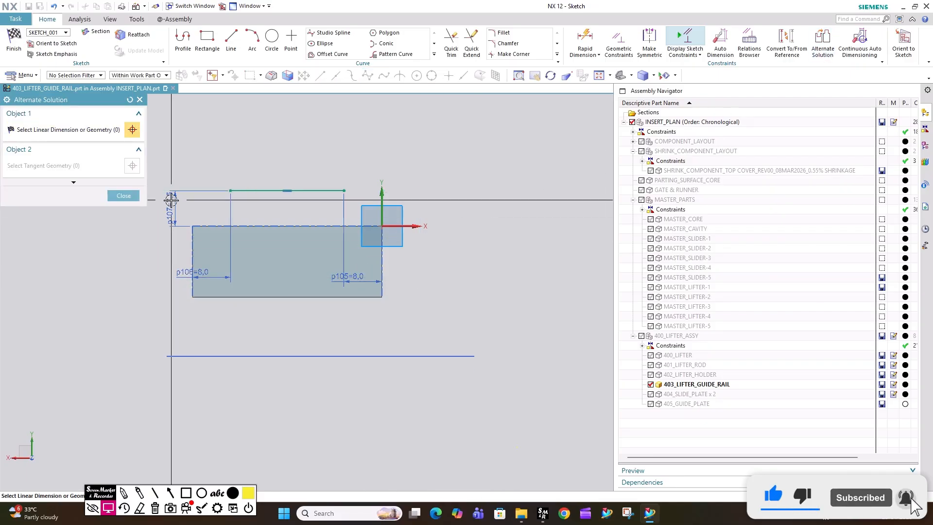
{"action": "left_click", "coordinate": [13, 43]}
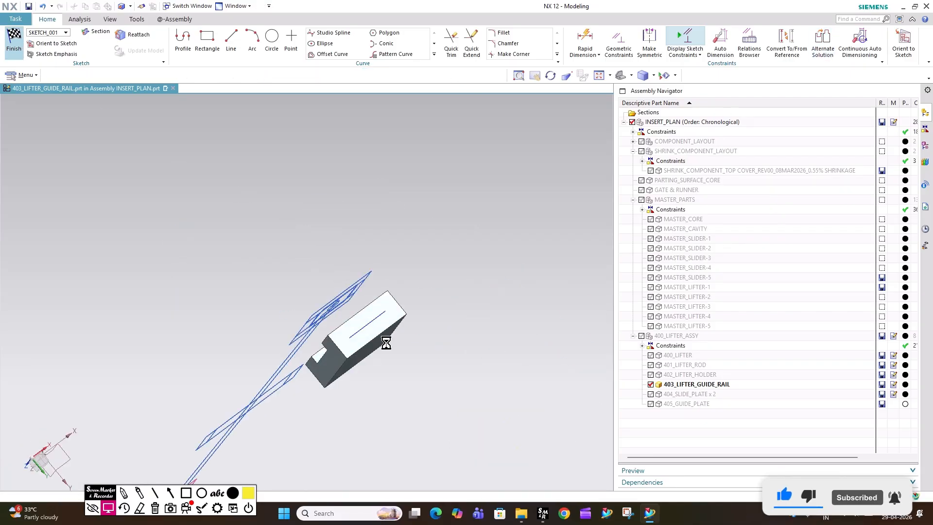
{"action": "key", "text": "ctrl+q"}
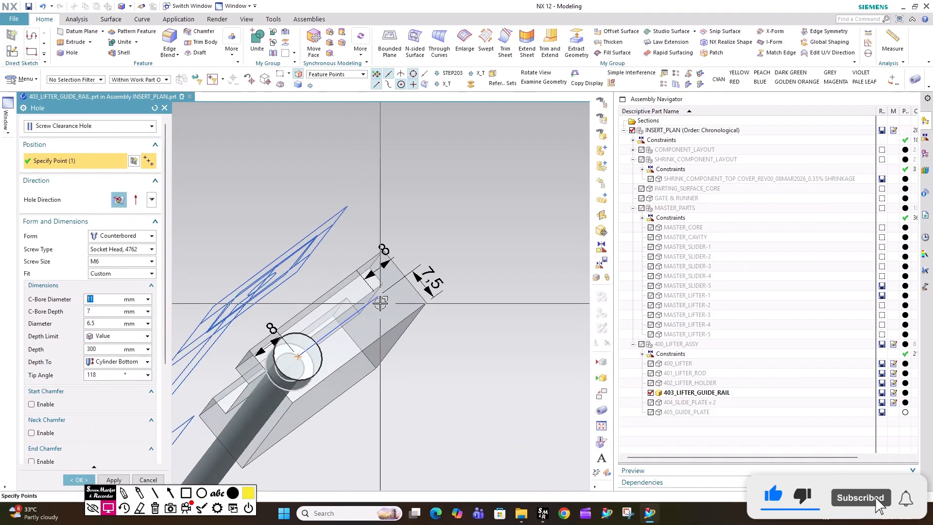
Create M6 x 1.0 threaded holes at both line endpoints, 18 mm deep with a 9 mm thread depth.
{"action": "left_click", "coordinate": [54, 127]}
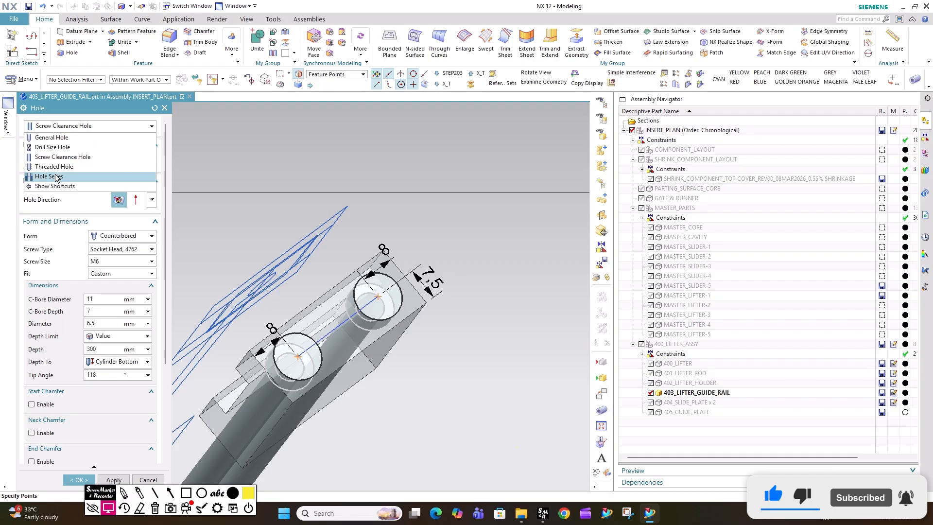
{"action": "left_click", "coordinate": [53, 166]}
{"action": "left_click", "coordinate": [111, 249]}
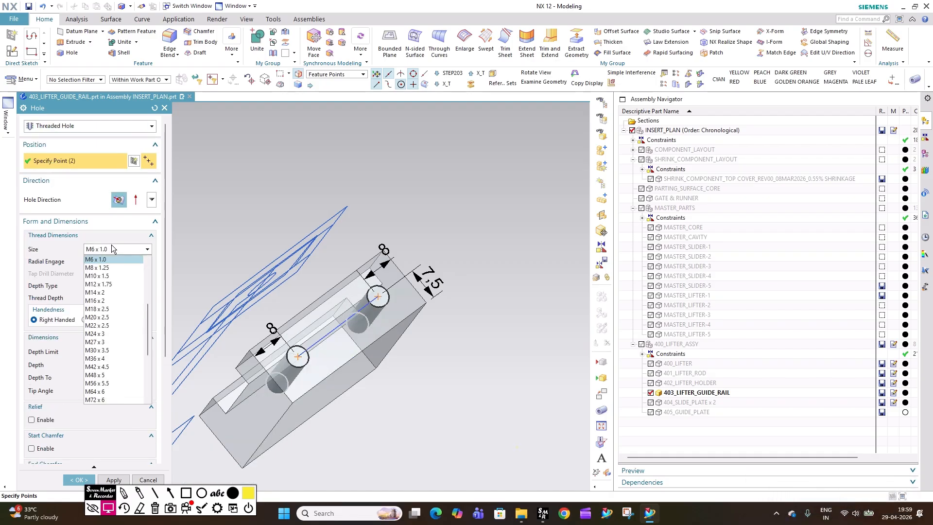
{"action": "left_click", "coordinate": [111, 248]}
{"action": "middle_click", "coordinate": [308, 294]}
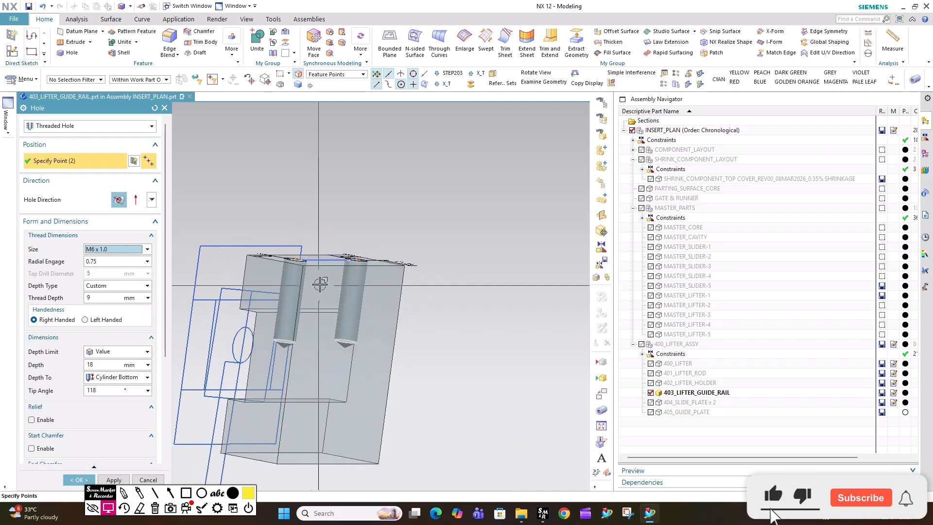
{"action": "middle_click_drag", "start_coordinate": [304, 292], "coordinate": [392, 285]}
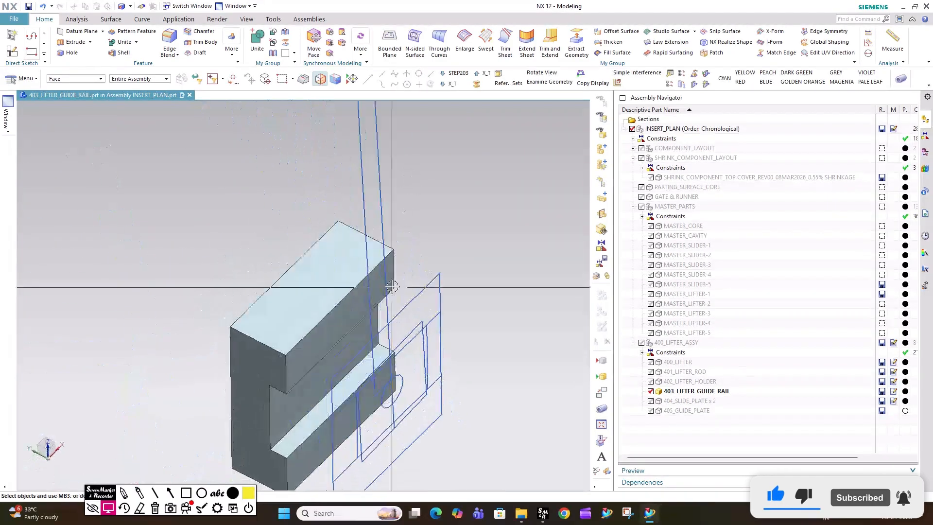
Chamfer the two long corner edges on the side opposite the pocket with a symmetric 4.5 mm distance.
{"action": "left_click", "coordinate": [199, 31]}
{"action": "scroll", "coordinate": [291, 291], "scroll_direction": "up", "scroll_amount": 3}
{"action": "left_click", "coordinate": [247, 321]}
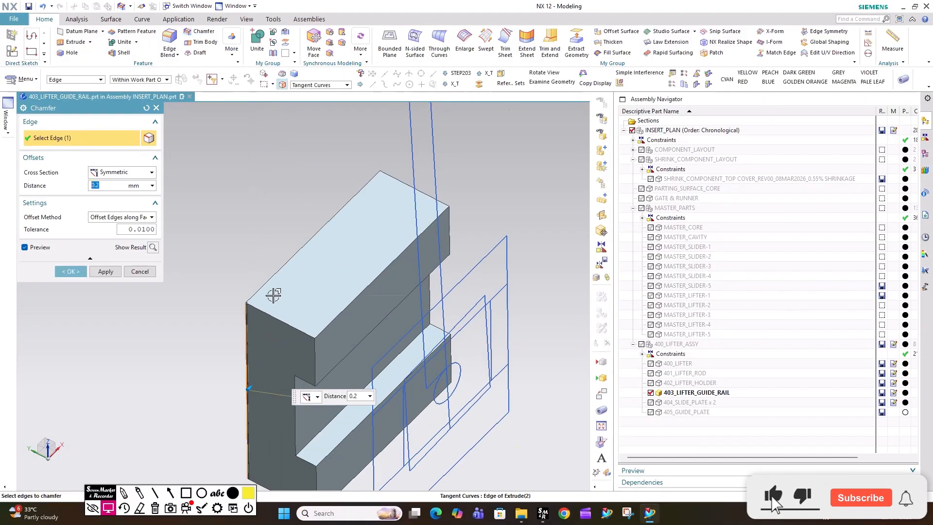
{"action": "middle_click_drag", "start_coordinate": [312, 282], "coordinate": [415, 252]}
{"action": "left_click", "coordinate": [466, 243]}
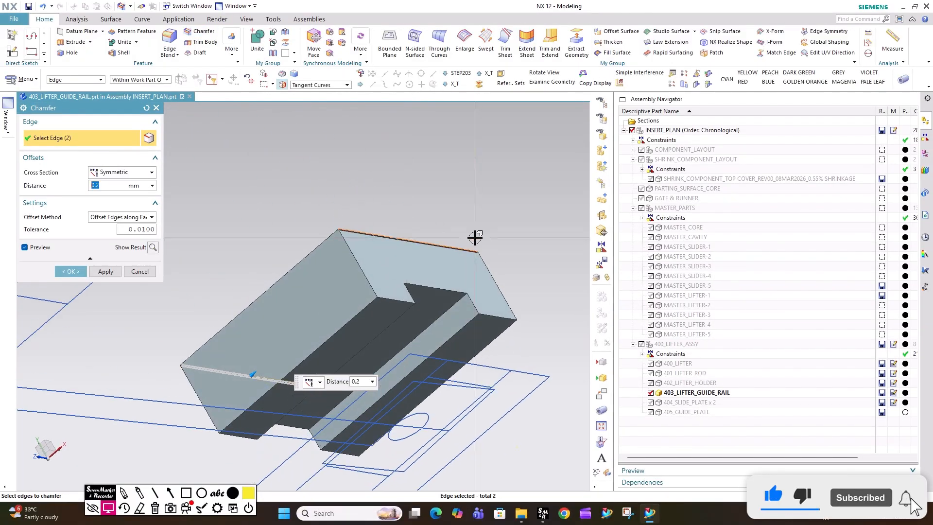
{"action": "type", "text": "4"}
{"action": "key", "text": "Return"}
{"action": "type", "text": ".5"}
{"action": "key", "text": "Return"}
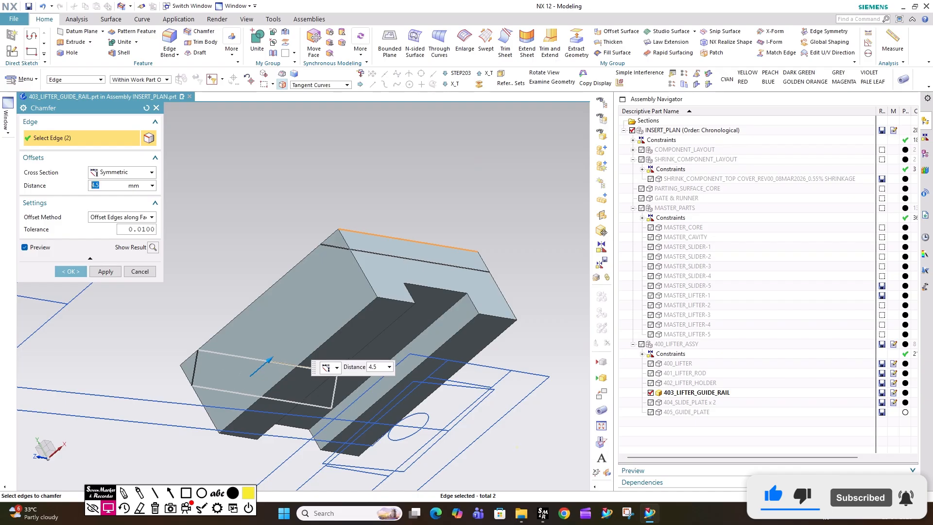
{"action": "left_click", "coordinate": [105, 272]}
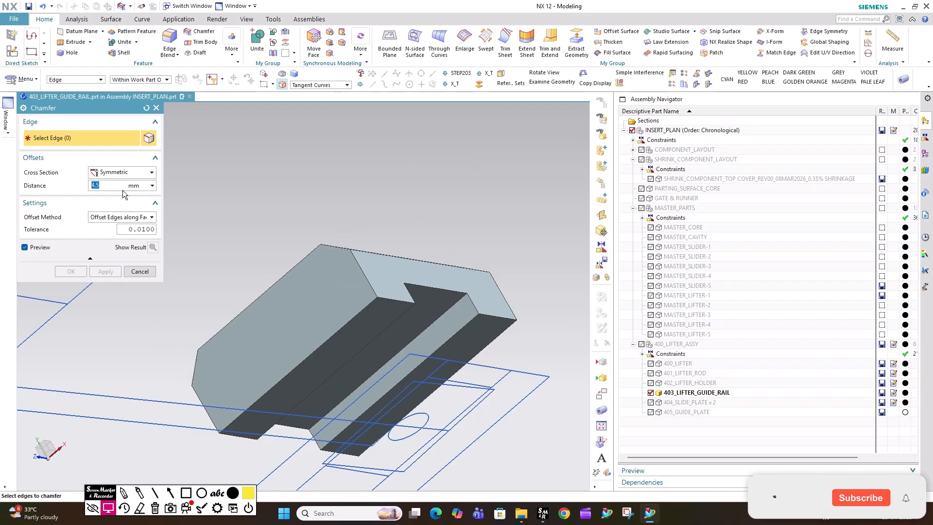
Chamfer the guide rail's end-face outlines and pocket edges with a symmetric 0.5 mm distance.
{"action": "middle_click_drag", "start_coordinate": [365, 235], "coordinate": [346, 282]}
{"action": "scroll", "coordinate": [346, 282], "scroll_direction": "down", "scroll_amount": 3}
{"action": "scroll", "coordinate": [346, 282], "scroll_direction": "up", "scroll_amount": 4}
{"action": "left_click", "coordinate": [385, 260]}
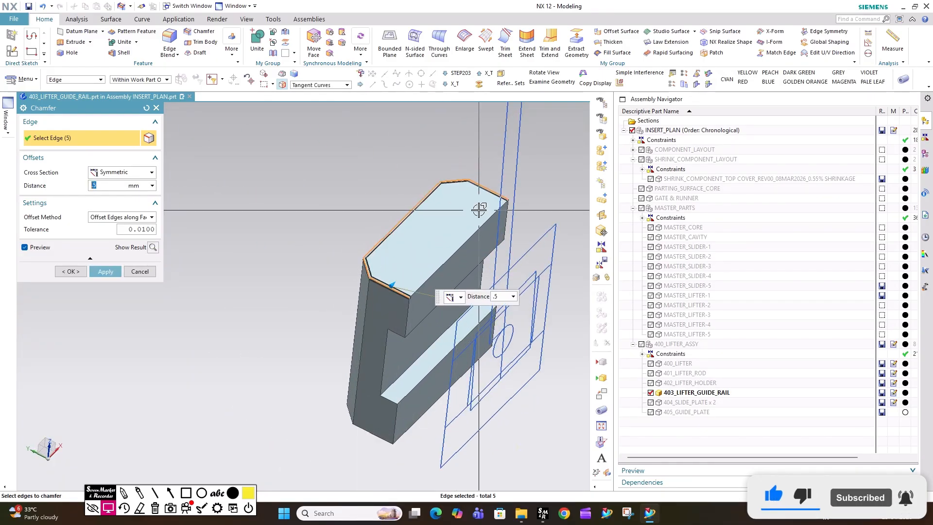
{"action": "left_click", "coordinate": [450, 257]}
{"action": "left_click", "coordinate": [399, 326]}
{"action": "left_click", "coordinate": [391, 335]}
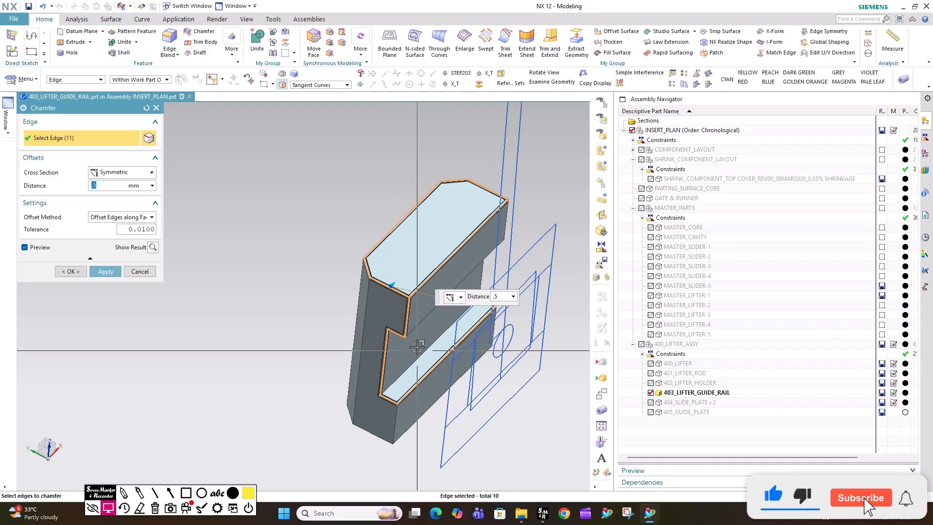
{"action": "left_click", "coordinate": [432, 315]}
{"action": "scroll", "coordinate": [408, 339], "scroll_direction": "down", "scroll_amount": 3}
{"action": "middle_click_drag", "start_coordinate": [401, 362], "coordinate": [343, 332]}
{"action": "scroll", "coordinate": [400, 317], "scroll_direction": "up", "scroll_amount": 6}
{"action": "left_click", "coordinate": [369, 309]}
{"action": "left_click", "coordinate": [456, 405]}
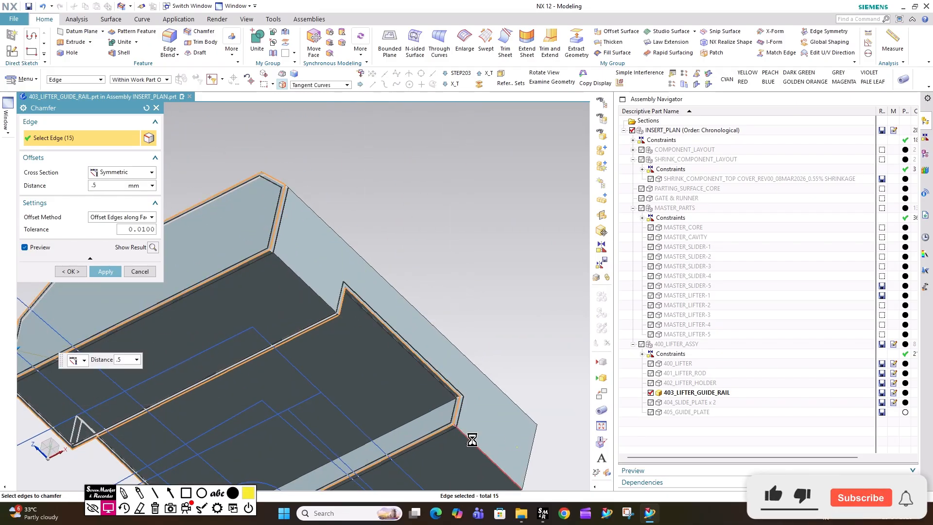
{"action": "scroll", "coordinate": [508, 457], "scroll_direction": "down", "scroll_amount": 2}
{"action": "scroll", "coordinate": [457, 418], "scroll_direction": "up", "scroll_amount": 1}
{"action": "left_click", "coordinate": [443, 398]}
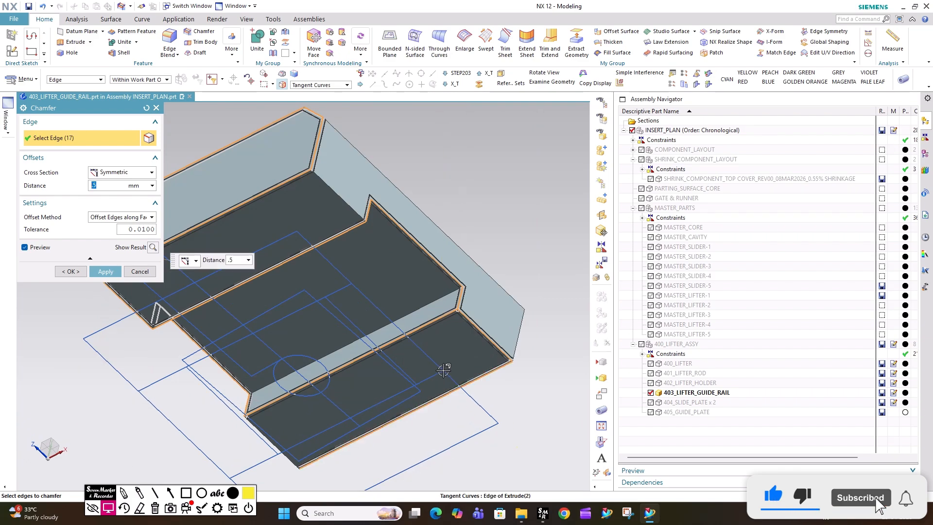
{"action": "scroll", "coordinate": [444, 370], "scroll_direction": "up", "scroll_amount": 1}
{"action": "middle_click_drag", "start_coordinate": [443, 370], "coordinate": [380, 396]}
{"action": "left_click", "coordinate": [457, 360]}
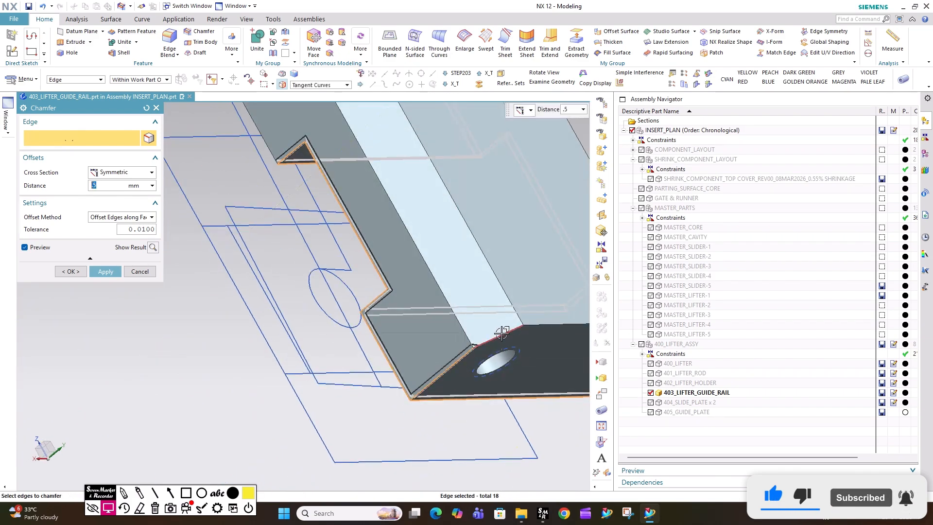
{"action": "left_click", "coordinate": [500, 333]}
{"action": "left_click", "coordinate": [541, 323]}
{"action": "scroll", "coordinate": [263, 341], "scroll_direction": "down", "scroll_amount": 1}
{"action": "scroll", "coordinate": [263, 341], "scroll_direction": "down", "scroll_amount": 2}
{"action": "left_click", "coordinate": [406, 337]}
{"action": "scroll", "coordinate": [406, 337], "scroll_direction": "up", "scroll_amount": 2}
{"action": "left_click", "coordinate": [389, 339]}
{"action": "scroll", "coordinate": [390, 340], "scroll_direction": "down", "scroll_amount": 2}
{"action": "middle_click_drag", "start_coordinate": [411, 358], "coordinate": [437, 359]}
{"action": "left_click", "coordinate": [73, 273]}
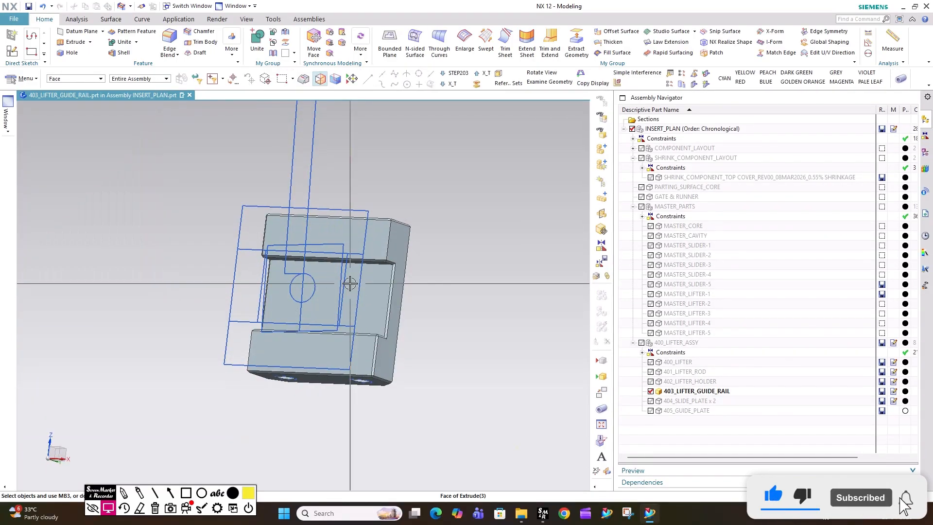
{"action": "middle_click_drag", "start_coordinate": [350, 283], "coordinate": [253, 306]}
{"action": "scroll", "coordinate": [352, 243], "scroll_direction": "up", "scroll_amount": 3}
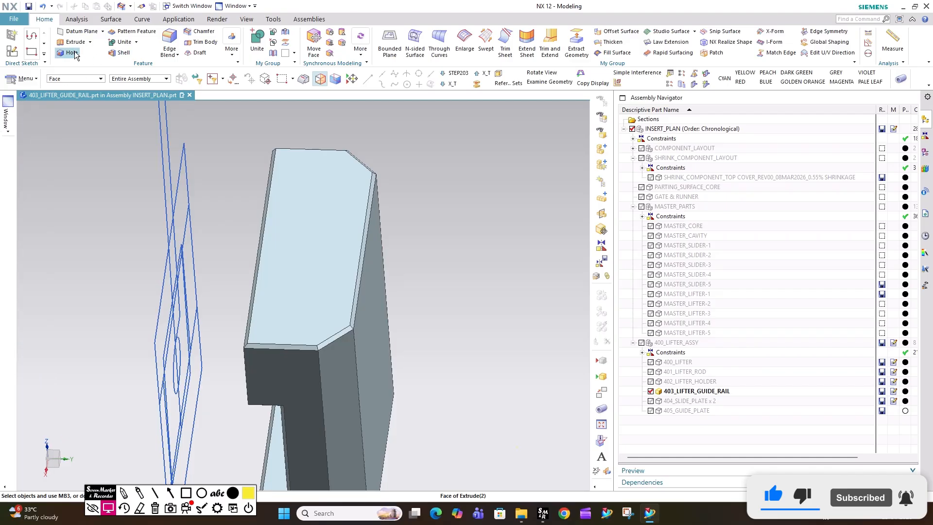
{"action": "scroll", "coordinate": [408, 223], "scroll_direction": "down", "scroll_amount": 5}
{"action": "middle_click_drag", "start_coordinate": [404, 225], "coordinate": [440, 204]}
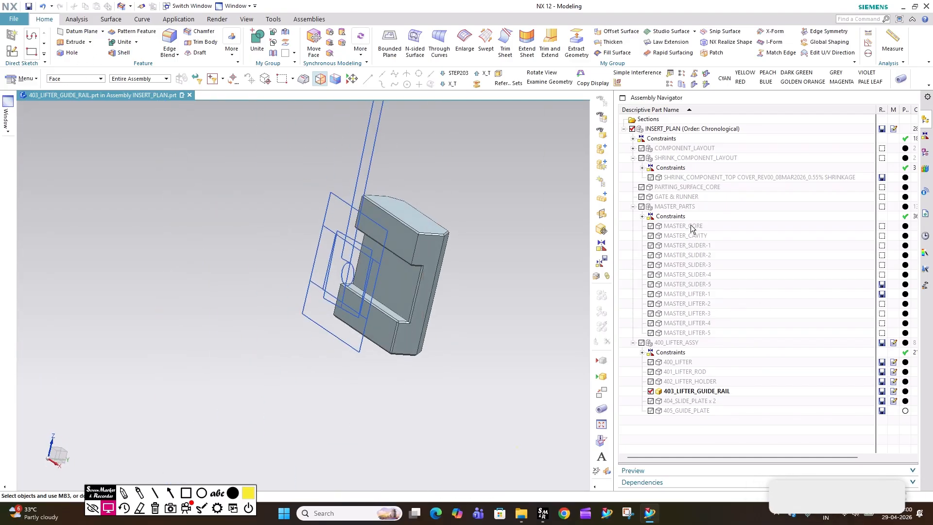
{"action": "scroll", "coordinate": [448, 265], "scroll_direction": "down", "scroll_amount": 3}
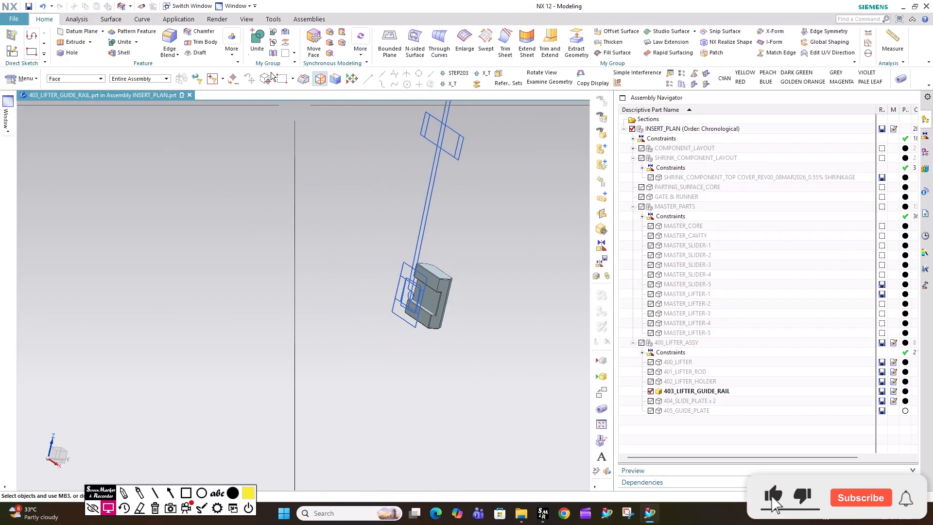
Mirror the guide rail body across the datum coordinate system plane to create the opposite rail on the other side of the rod sketch.
{"action": "left_click", "coordinate": [232, 48]}
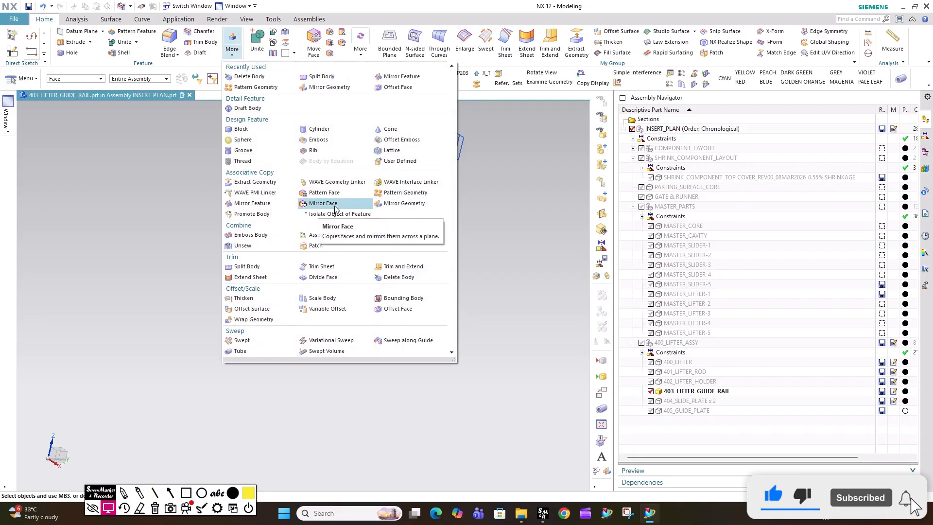
{"action": "left_click", "coordinate": [377, 204]}
{"action": "left_click", "coordinate": [435, 297]}
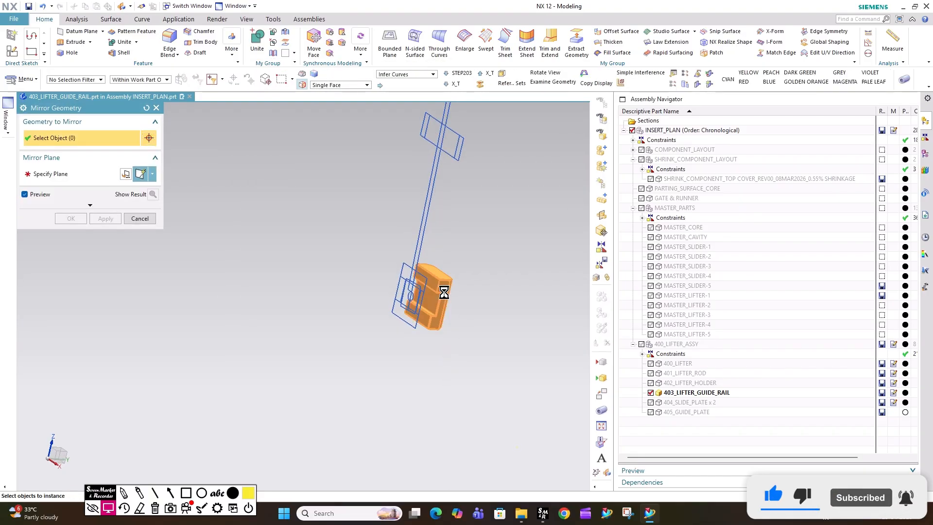
{"action": "left_click", "coordinate": [50, 174]}
{"action": "scroll", "coordinate": [416, 398], "scroll_direction": "down", "scroll_amount": 4}
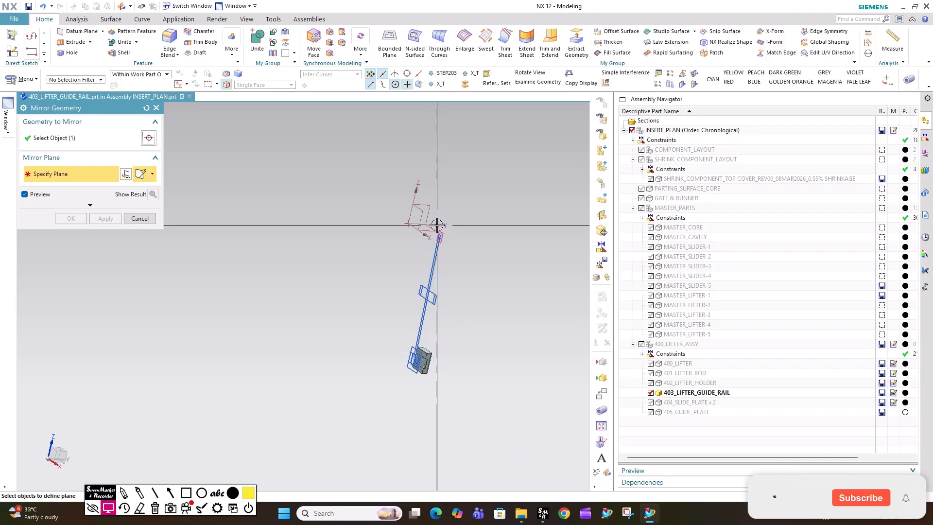
{"action": "left_click", "coordinate": [439, 232]}
{"action": "middle_click", "coordinate": [467, 389]}
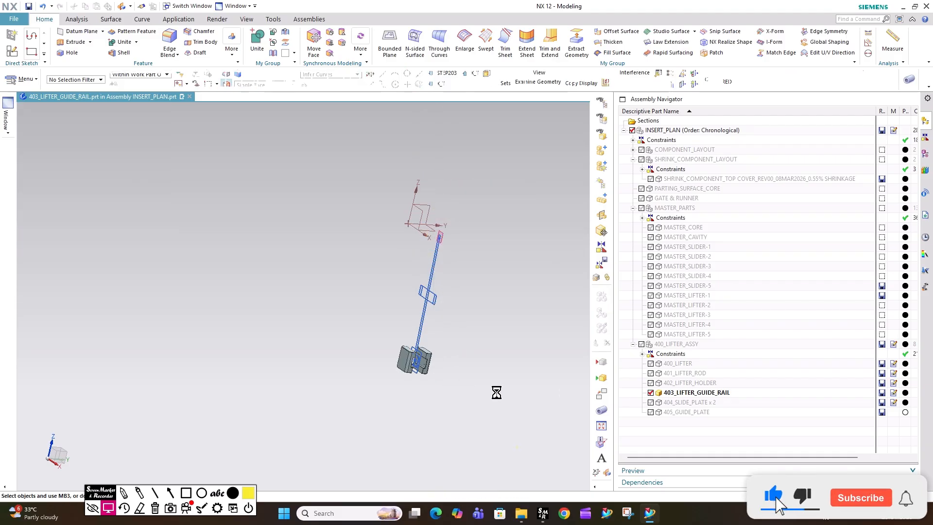
Make 400_LIFTER_ASSY the work part and show the 404_SLIDE_PLATE x 2 component.
{"action": "double_click", "coordinate": [677, 342]}
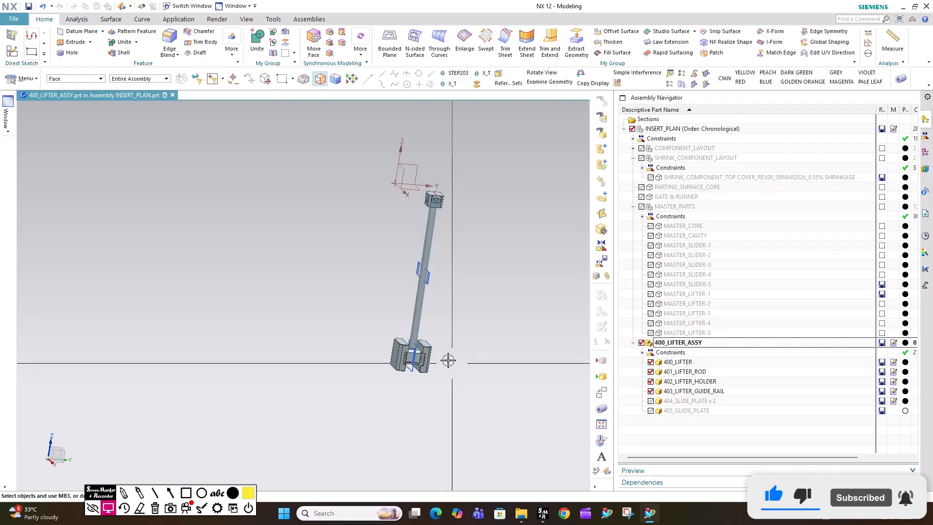
{"action": "scroll", "coordinate": [454, 365], "scroll_direction": "up", "scroll_amount": 5}
{"action": "left_click", "coordinate": [650, 401]}
{"action": "middle_click_drag", "start_coordinate": [406, 348], "coordinate": [367, 405]}
{"action": "scroll", "coordinate": [369, 413], "scroll_direction": "down", "scroll_amount": 2}
{"action": "scroll", "coordinate": [387, 312], "scroll_direction": "up", "scroll_amount": 1}
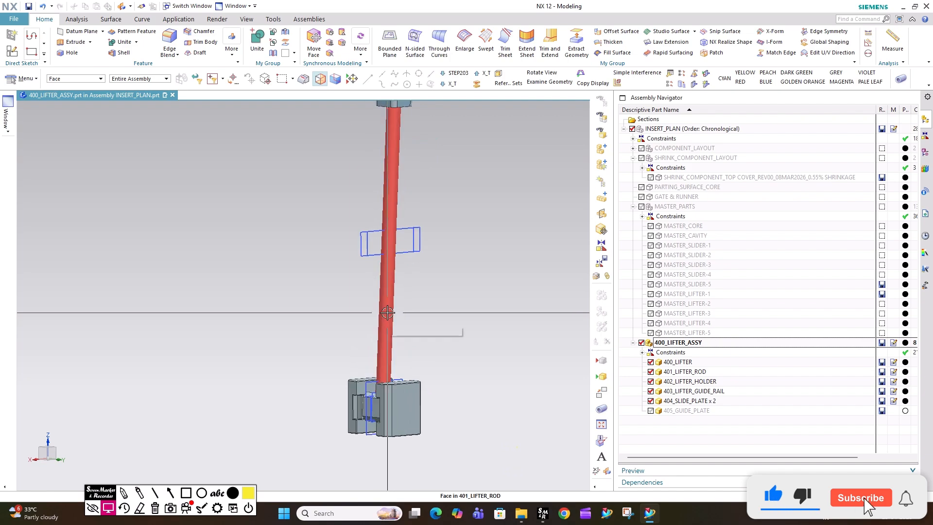
Make 405_GUIDE_PLATE the work part, hide the other lifter assembly components and show only 400_LIFTER with it.
{"action": "double_click", "coordinate": [699, 412]}
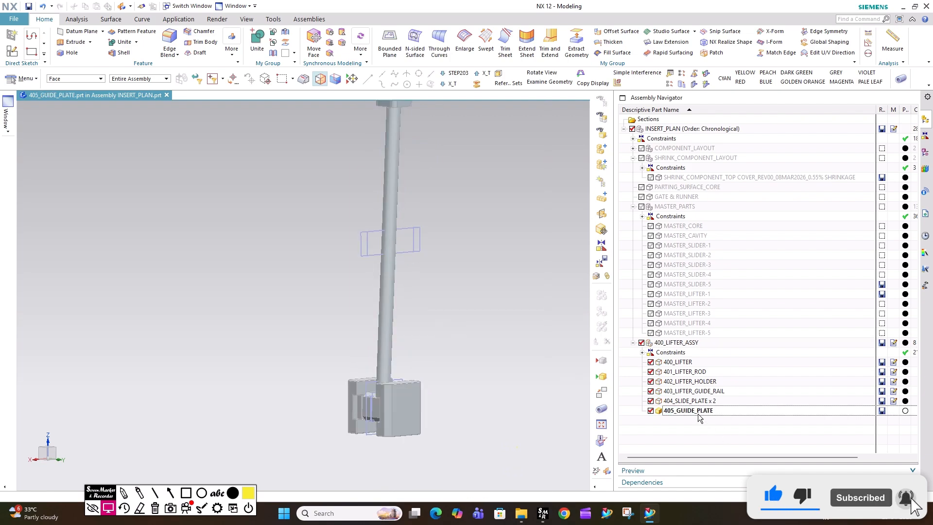
{"action": "left_click", "coordinate": [642, 343]}
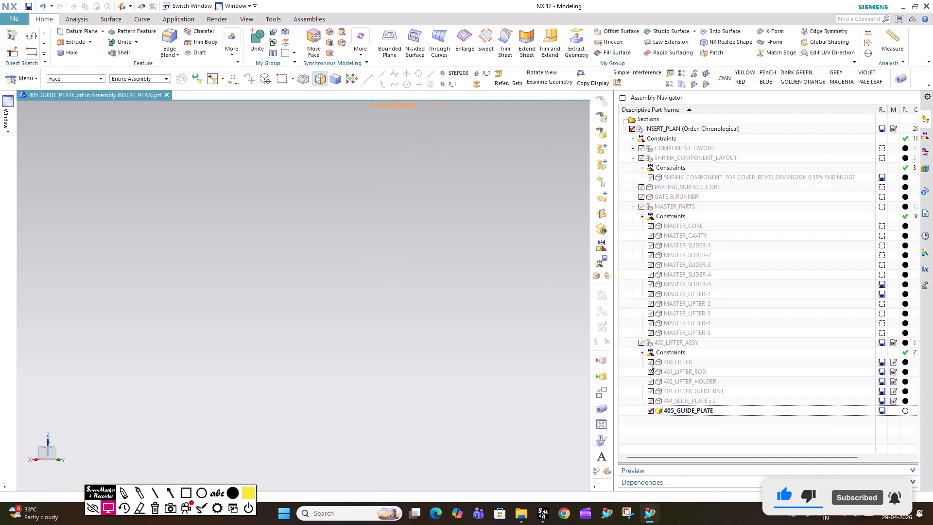
{"action": "left_click", "coordinate": [650, 362]}
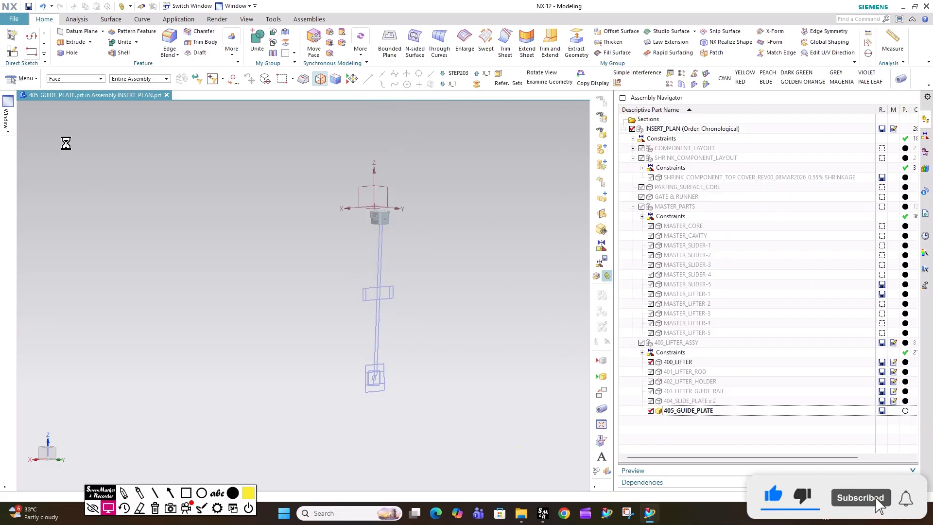
Link the lifter layout sketch into the guide plate with the WAVE Geometry Linker's Sketch type.
{"action": "left_click", "coordinate": [108, 127]}
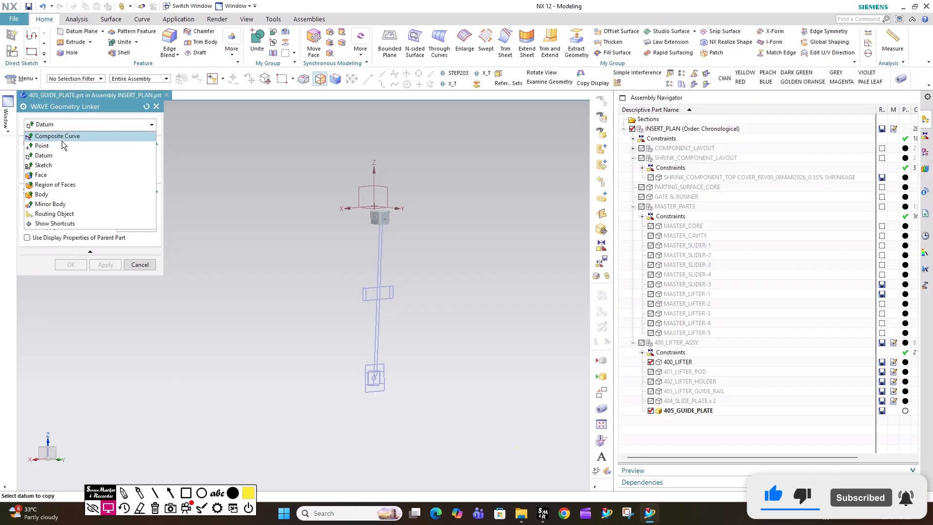
{"action": "left_click", "coordinate": [51, 168]}
{"action": "left_click", "coordinate": [384, 298]}
{"action": "middle_click", "coordinate": [414, 269]}
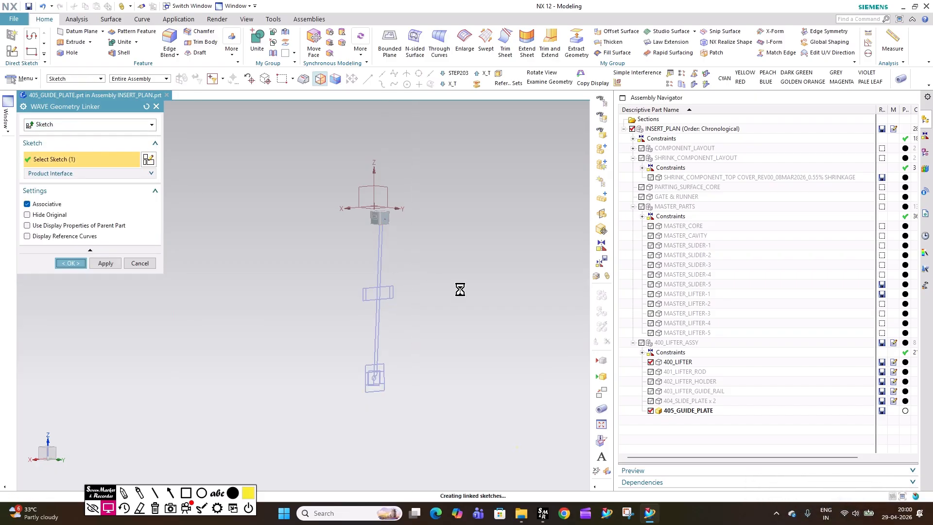
Extrude the connected rectangular outline at the middle of the rod sketch with a symmetric distance of 12 mm.
{"action": "scroll", "coordinate": [389, 305], "scroll_direction": "up", "scroll_amount": 1}
{"action": "left_click", "coordinate": [370, 285]}
{"action": "scroll", "coordinate": [381, 292], "scroll_direction": "up", "scroll_amount": 4}
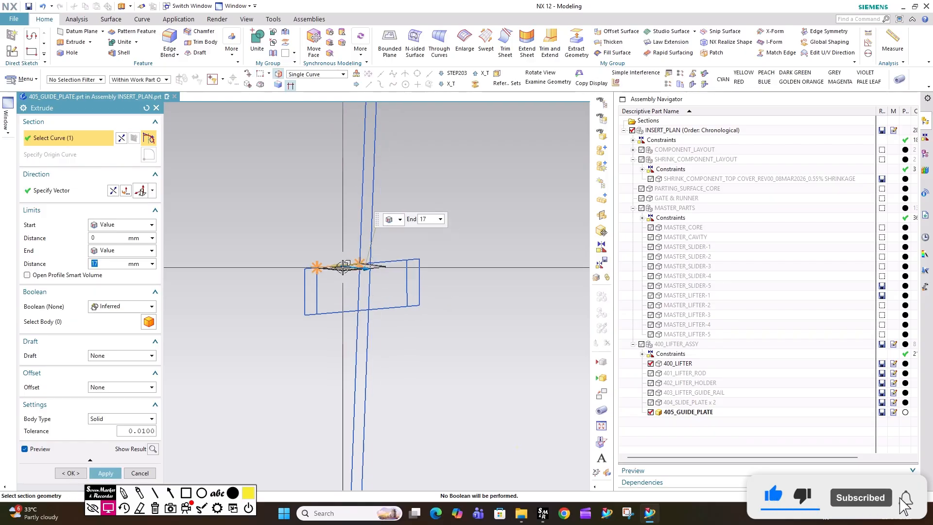
{"action": "left_click", "coordinate": [343, 265], "text": "shift"}
{"action": "left_click", "coordinate": [315, 74]}
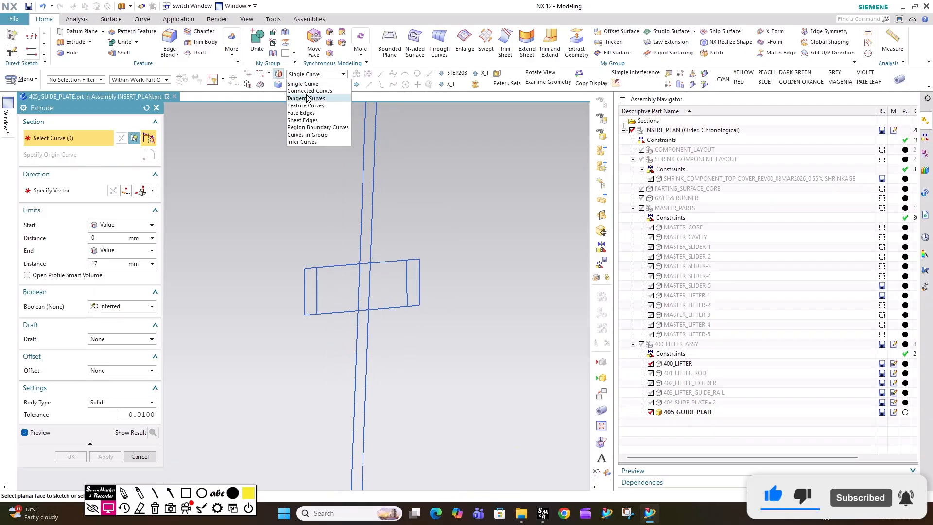
{"action": "left_click", "coordinate": [311, 90]}
{"action": "left_click", "coordinate": [386, 266]}
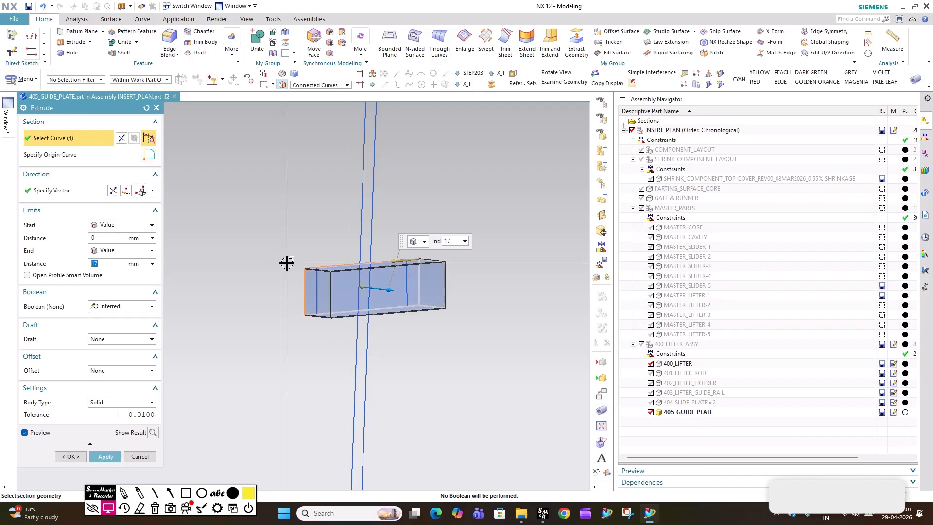
{"action": "left_click", "coordinate": [123, 225]}
{"action": "left_click", "coordinate": [122, 246]}
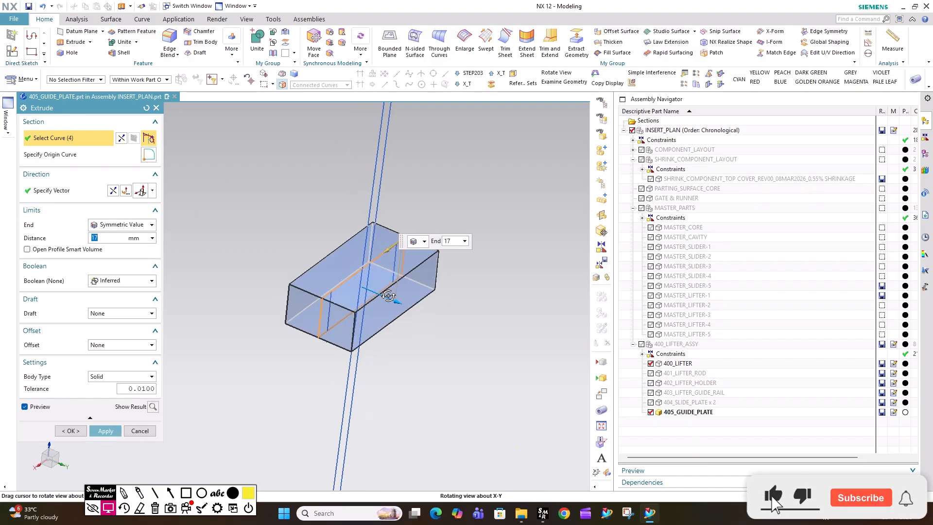
{"action": "double_click", "coordinate": [111, 238]}
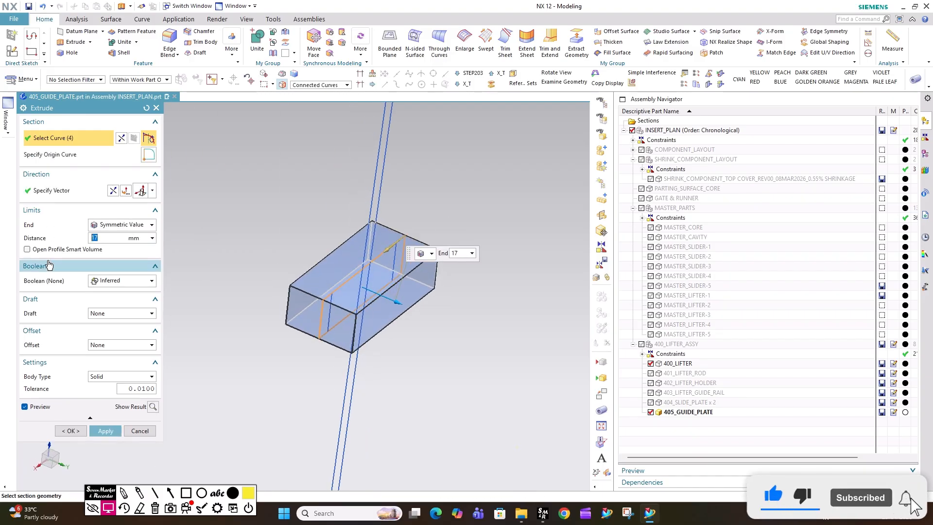
{"action": "type", "text": "12"}
{"action": "key", "text": "Return"}
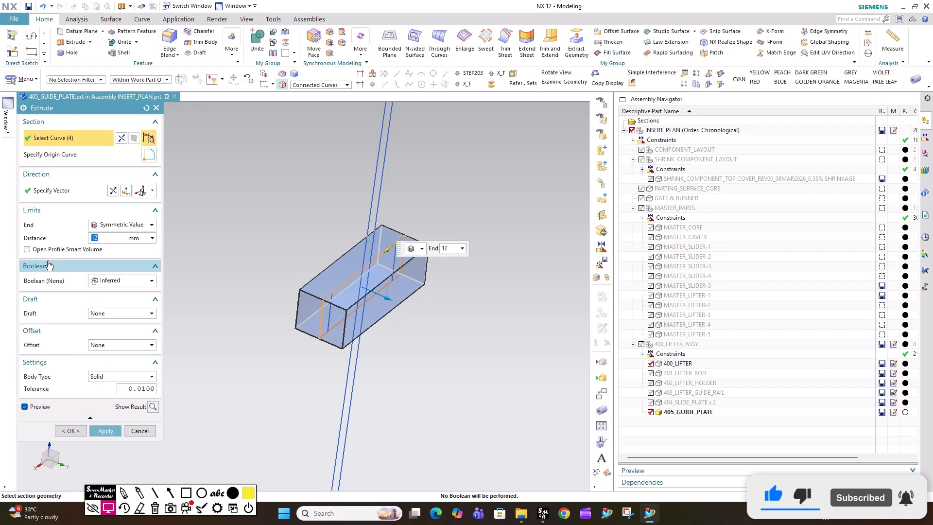
{"action": "left_click", "coordinate": [81, 432]}
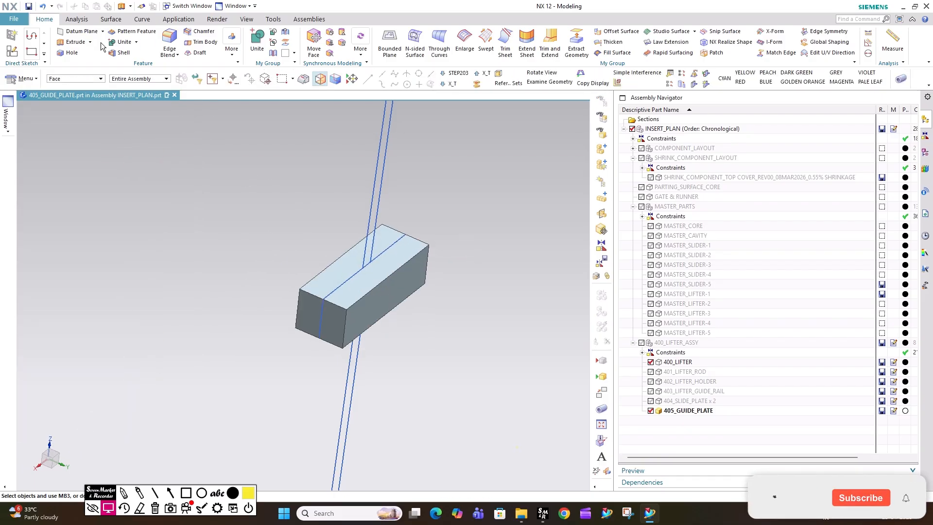
Cut the rod hole through the guide plate by revolving the rod profile 360° about its long axis line with Subtract.
{"action": "left_click", "coordinate": [76, 66]}
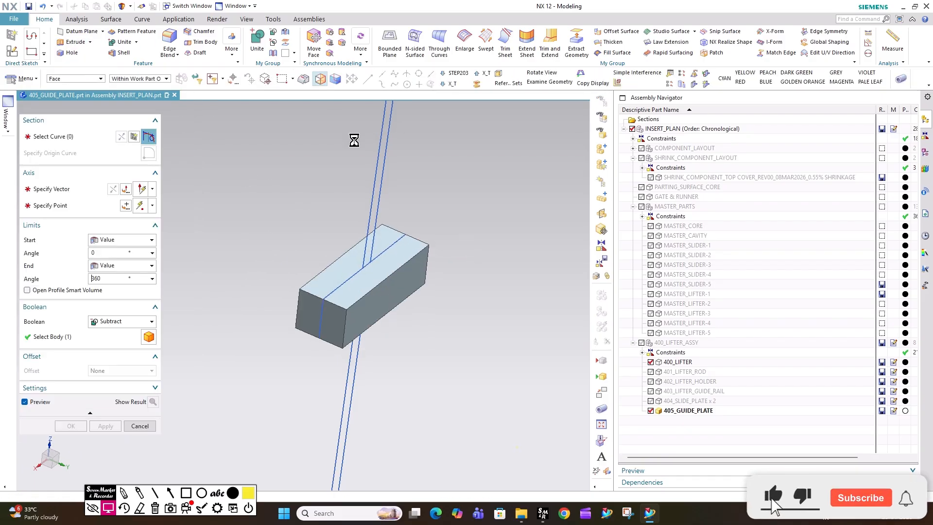
{"action": "left_click", "coordinate": [379, 158]}
{"action": "left_click", "coordinate": [93, 193]}
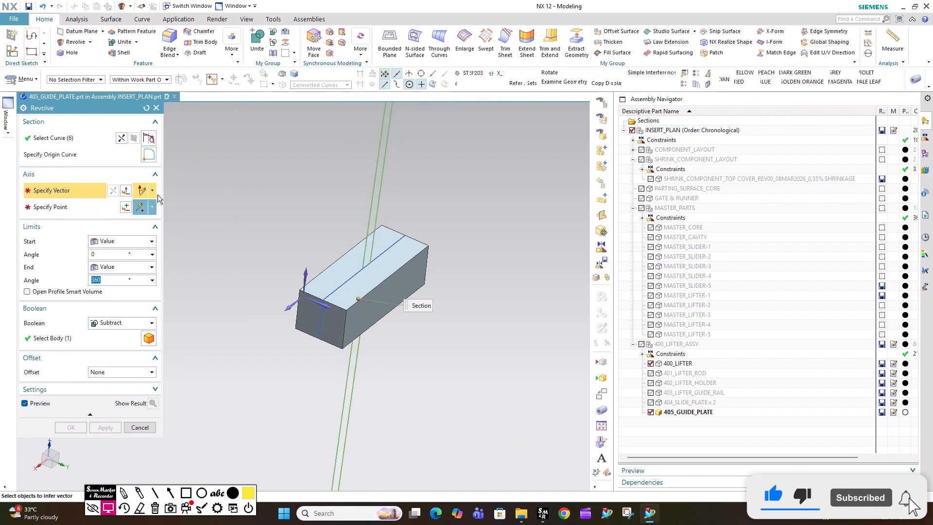
{"action": "left_click", "coordinate": [370, 188]}
{"action": "left_click", "coordinate": [71, 428]}
Create M6 counterbored screw clearance holes at both sketch line endpoints, with 11 mm counterbore diameter, 7 mm counterbore depth and 6.5 mm hole diameter.
{"action": "middle_click_drag", "start_coordinate": [358, 290], "coordinate": [288, 193]}
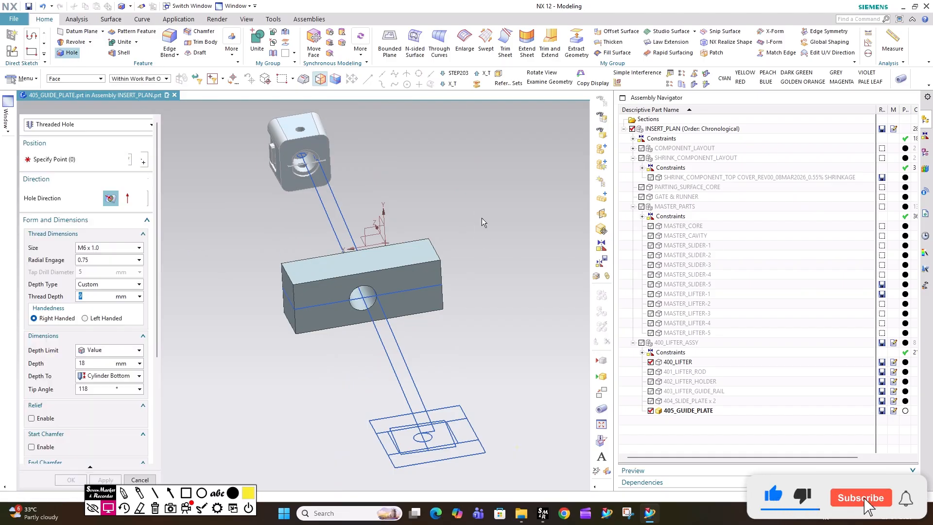
{"action": "left_click", "coordinate": [494, 228]}
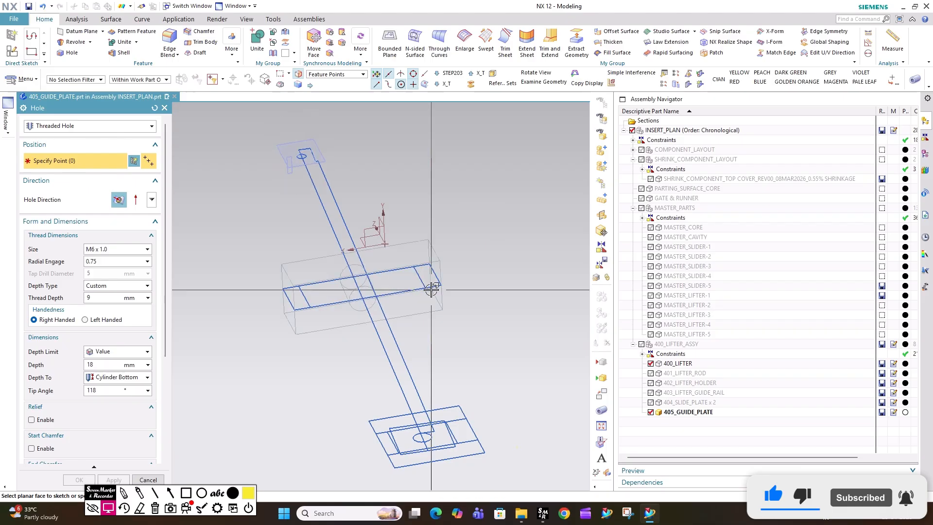
{"action": "left_click", "coordinate": [423, 287]}
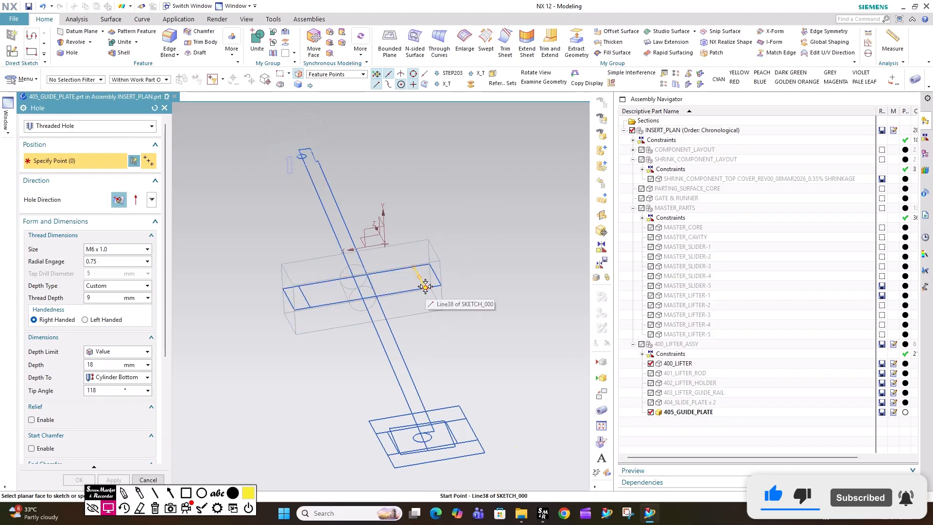
{"action": "left_click", "coordinate": [306, 303]}
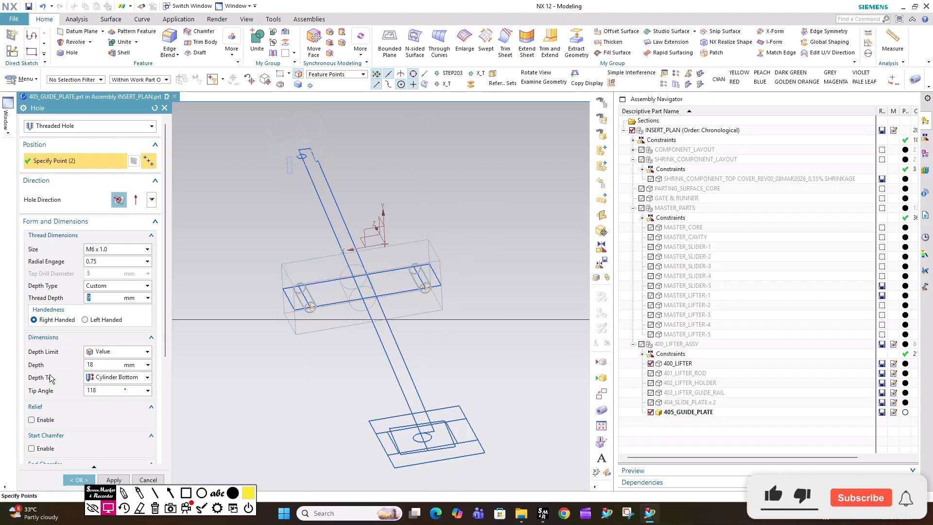
{"action": "left_click", "coordinate": [88, 126]}
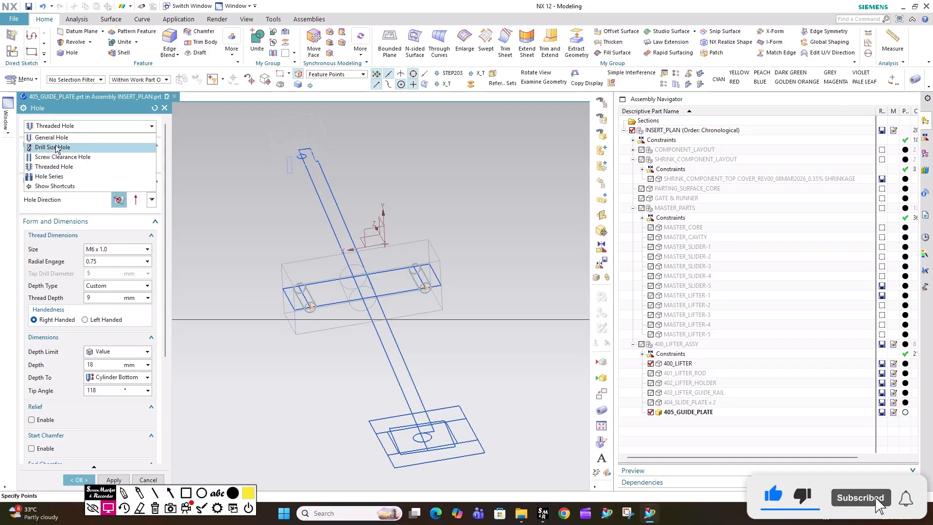
{"action": "left_click", "coordinate": [53, 153]}
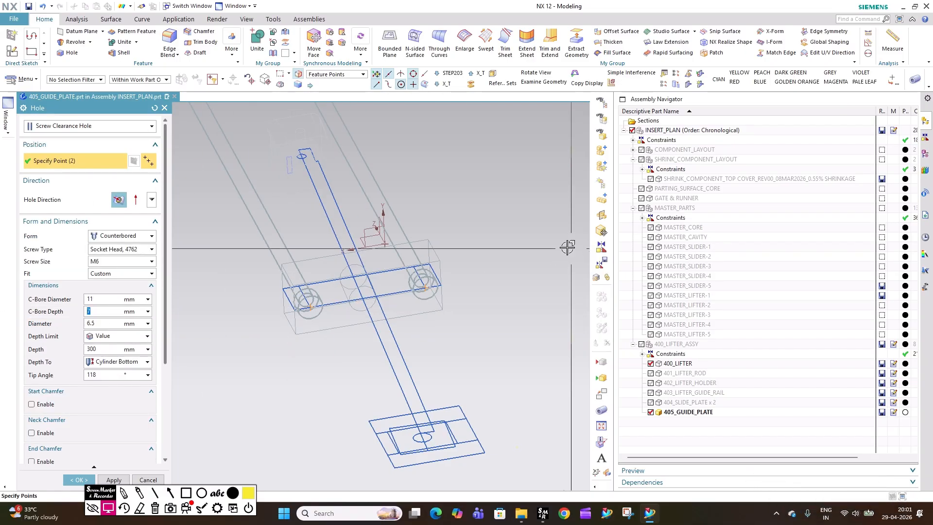
{"action": "left_click", "coordinate": [80, 478]}
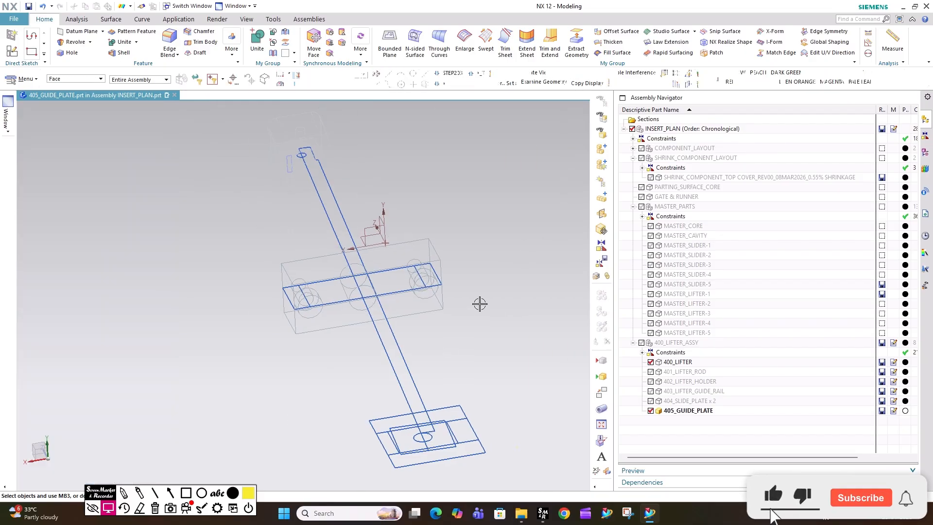
Chamfer the guide plate's four corner edges running between the two hole faces with a symmetric 4.5 mm distance.
{"action": "middle_click_drag", "start_coordinate": [392, 292], "coordinate": [427, 347]}
{"action": "scroll", "coordinate": [382, 309], "scroll_direction": "up", "scroll_amount": 4}
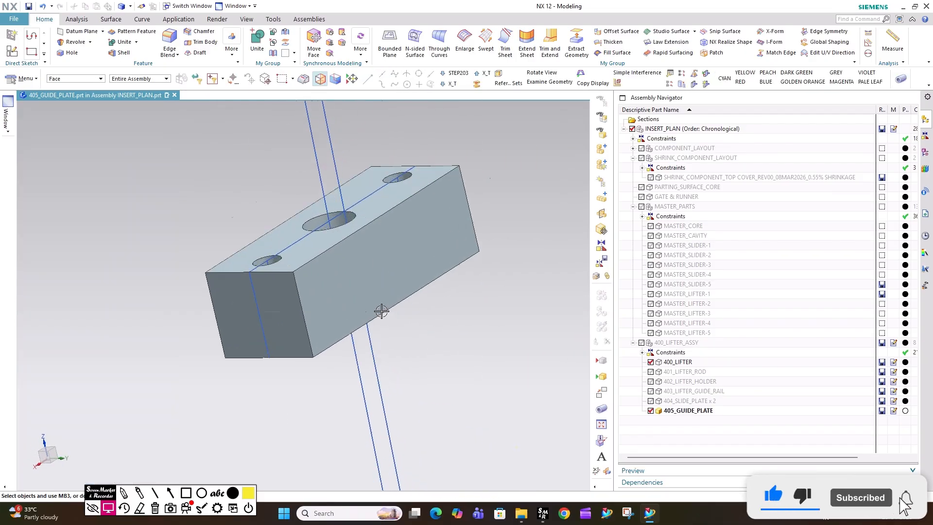
{"action": "left_click", "coordinate": [190, 34]}
{"action": "left_click", "coordinate": [170, 298]}
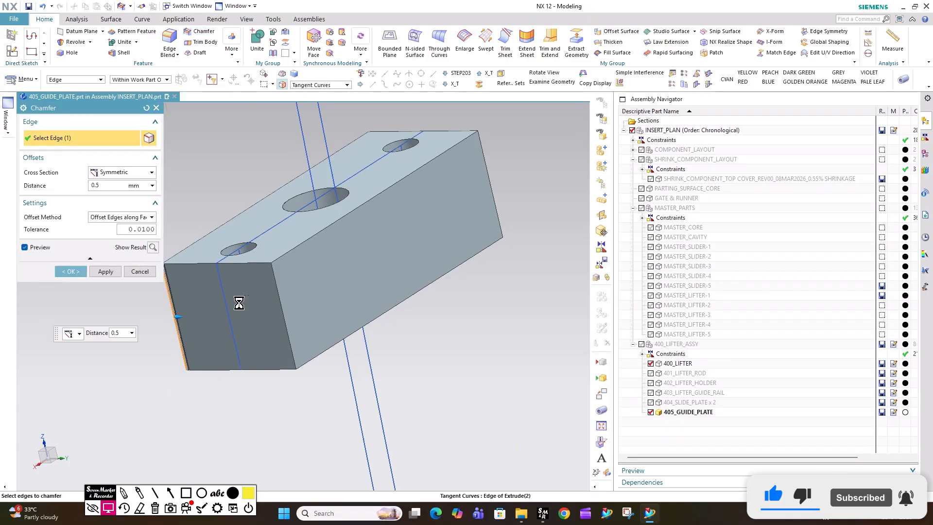
{"action": "left_click", "coordinate": [275, 305]}
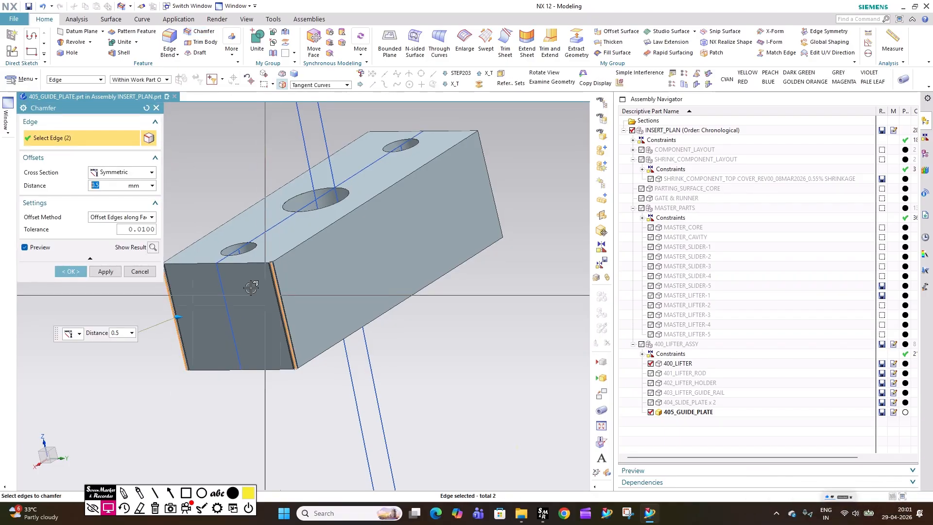
{"action": "double_click", "coordinate": [96, 185]}
{"action": "type", "text": "4"}
{"action": "key", "text": "Return"}
{"action": "type", "text": "."}
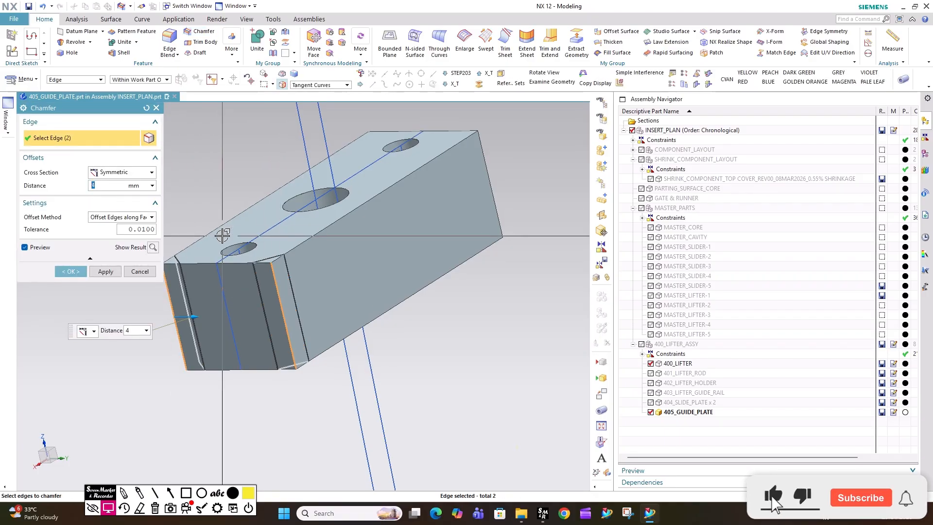
{"action": "type", "text": "5"}
{"action": "key", "text": "Return"}
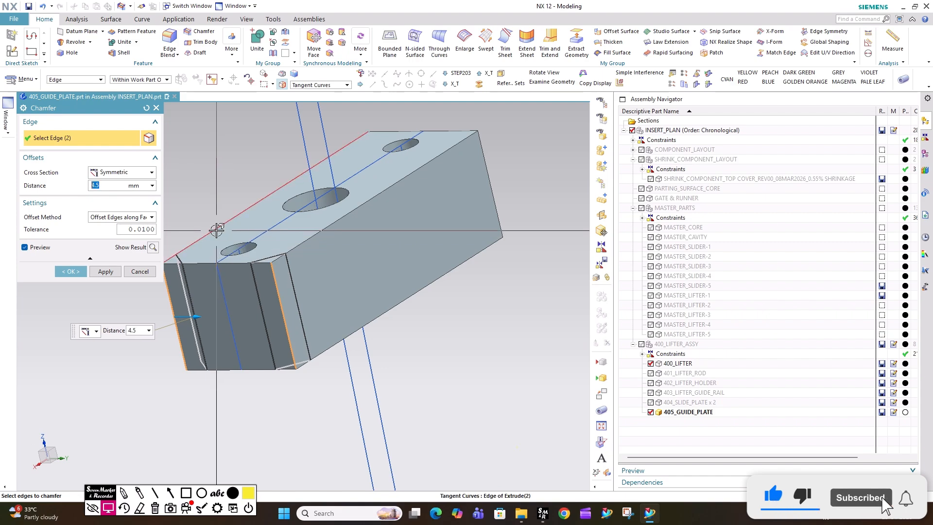
{"action": "left_click", "coordinate": [492, 182]}
{"action": "middle_click_drag", "start_coordinate": [435, 252], "coordinate": [292, 268]}
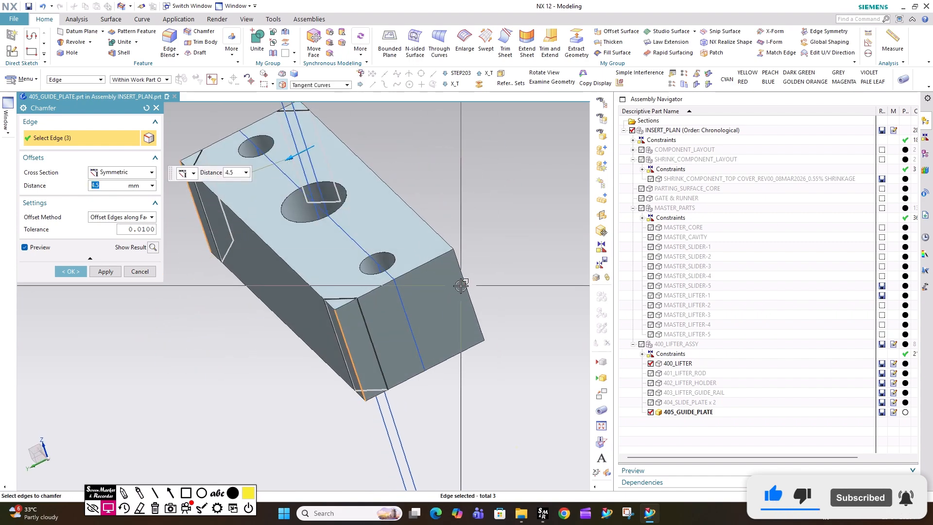
{"action": "left_click", "coordinate": [105, 271]}
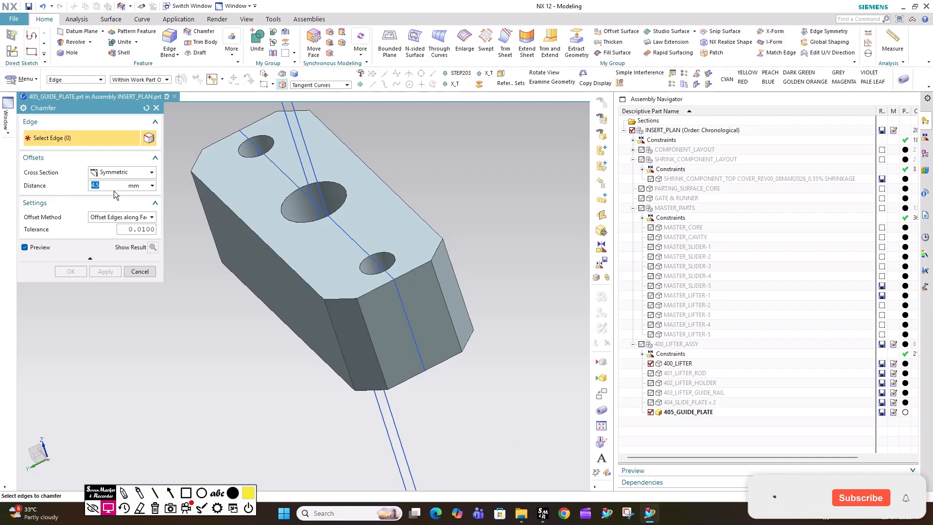
Chamfer the outer perimeter edges of both hole faces of the guide plate with a symmetric 0.5 mm distance.
{"action": "type", "text": ".5"}
{"action": "left_click", "coordinate": [342, 297]}
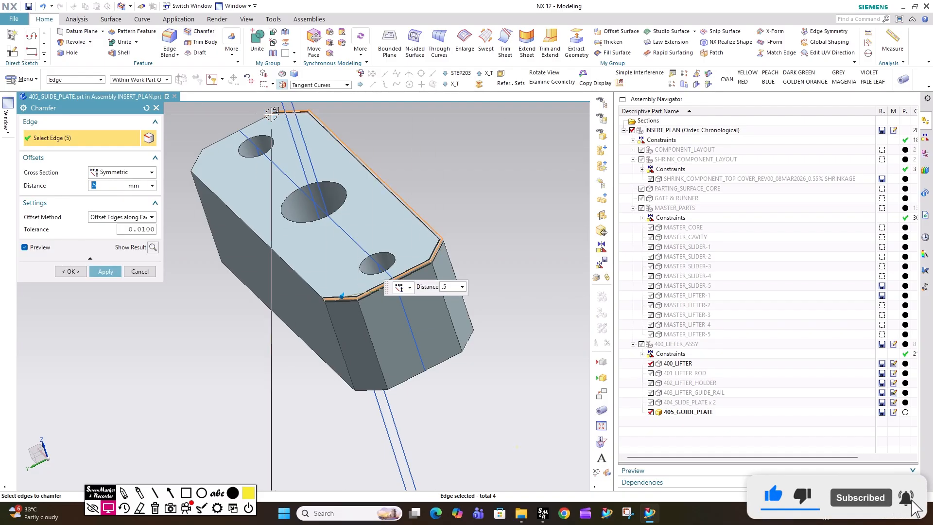
{"action": "left_click", "coordinate": [203, 178]}
{"action": "middle_click_drag", "start_coordinate": [308, 265], "coordinate": [389, 126]}
{"action": "scroll", "coordinate": [388, 126], "scroll_direction": "up", "scroll_amount": 3}
{"action": "left_click", "coordinate": [384, 144]}
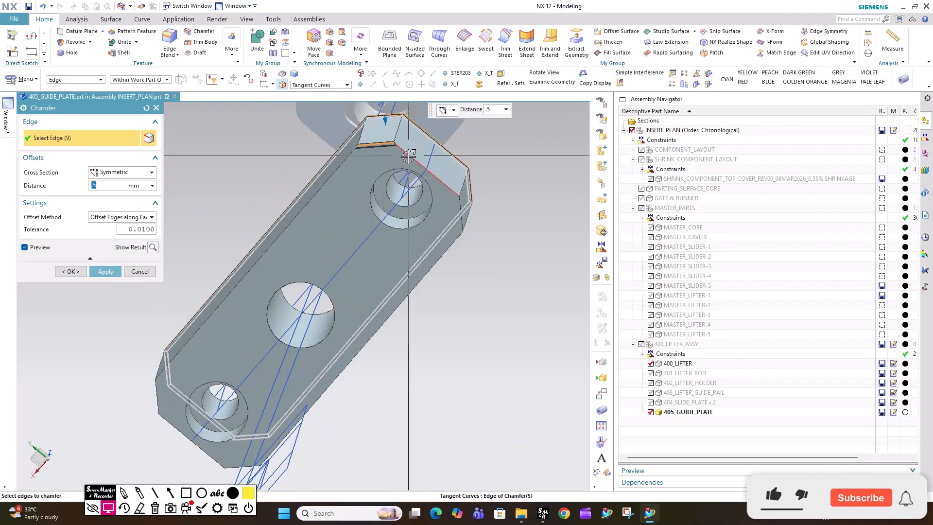
{"action": "left_click", "coordinate": [460, 218]}
{"action": "left_click", "coordinate": [431, 254]}
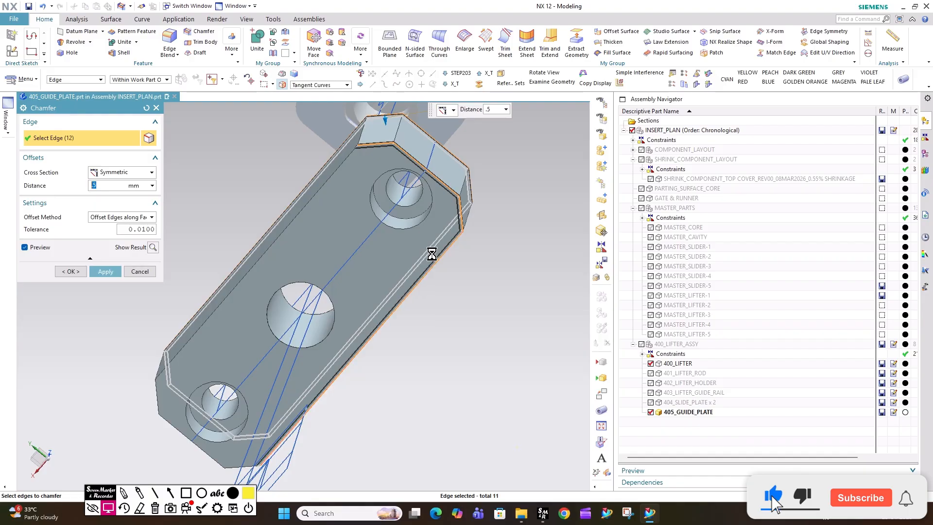
{"action": "left_click", "coordinate": [321, 193]}
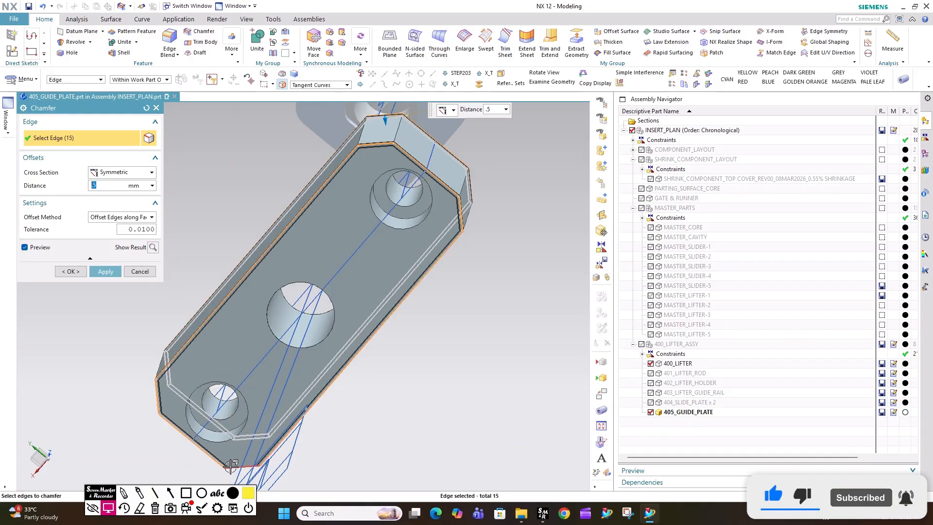
{"action": "left_click", "coordinate": [71, 271]}
Make INSERT_PLAN the work part and switch components 400_LIFTER through 405_GUIDE_PLATE to the MODEL reference set.
{"action": "middle_click_drag", "start_coordinate": [233, 277], "coordinate": [305, 330]}
{"action": "key", "text": "F8"}
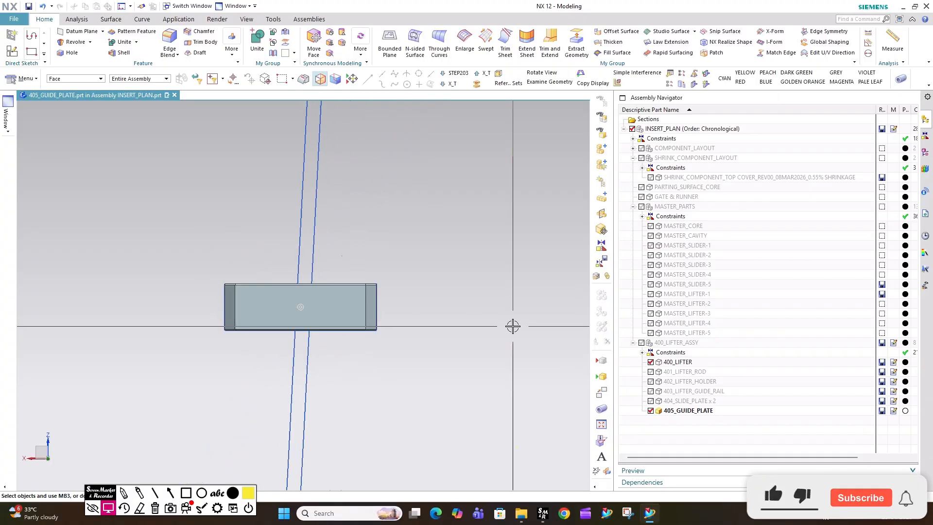
{"action": "scroll", "coordinate": [512, 325], "scroll_direction": "down", "scroll_amount": 5}
{"action": "double_click", "coordinate": [682, 128]}
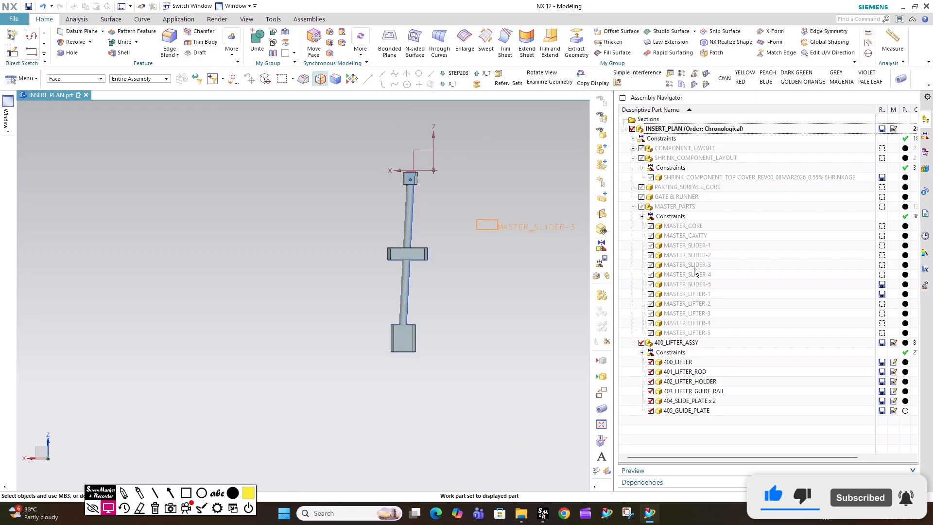
{"action": "left_click", "coordinate": [679, 362]}
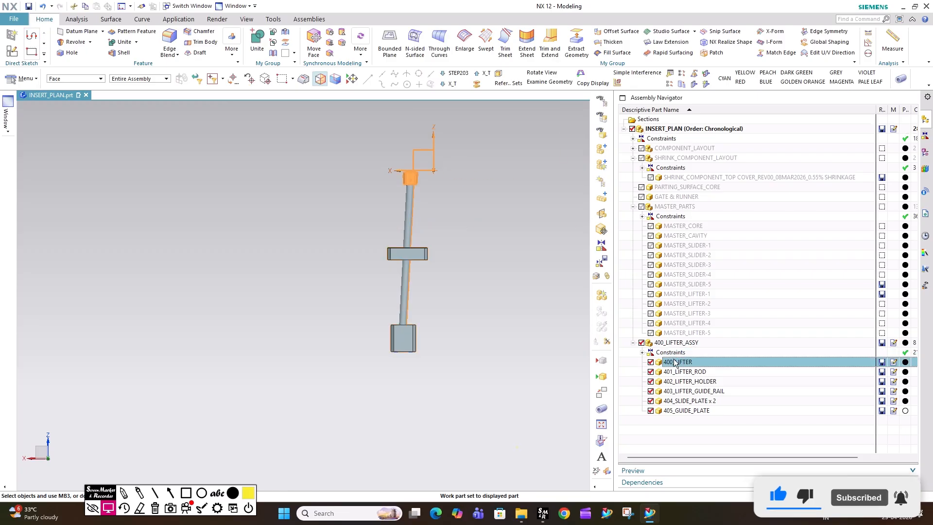
{"action": "left_click", "coordinate": [674, 410], "text": "shift"}
{"action": "right_click", "coordinate": [674, 411]}
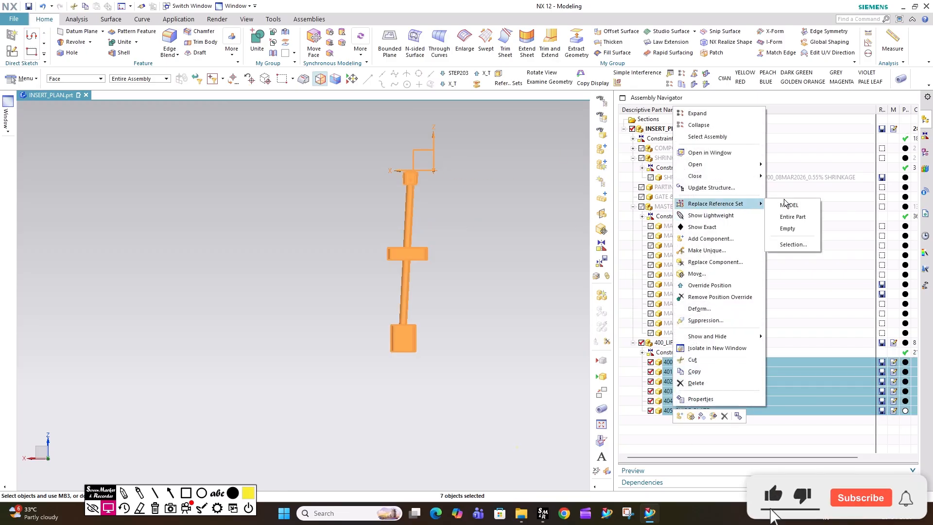
{"action": "left_click", "coordinate": [787, 204]}
Clear the face selection filter and hide the 403_LIFTER_GUIDE_RAIL component to expose the lifter holder.
{"action": "scroll", "coordinate": [389, 313], "scroll_direction": "up", "scroll_amount": 8}
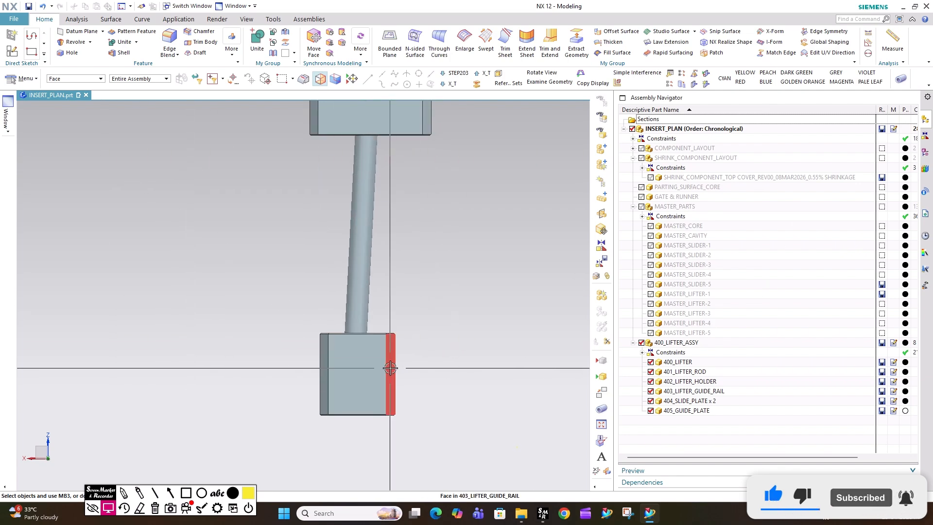
{"action": "left_click", "coordinate": [195, 81]}
{"action": "left_click", "coordinate": [375, 377]}
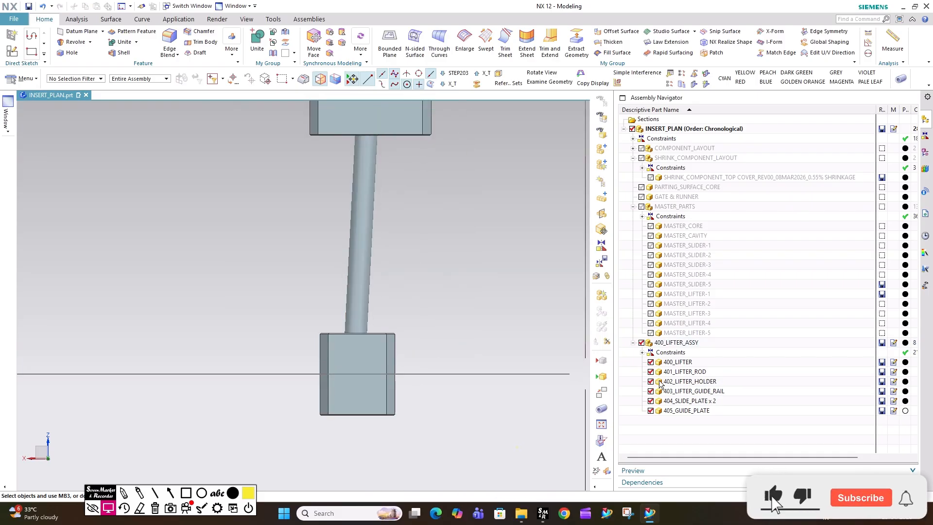
{"action": "left_click", "coordinate": [652, 391]}
{"action": "scroll", "coordinate": [317, 281], "scroll_direction": "down", "scroll_amount": 5}
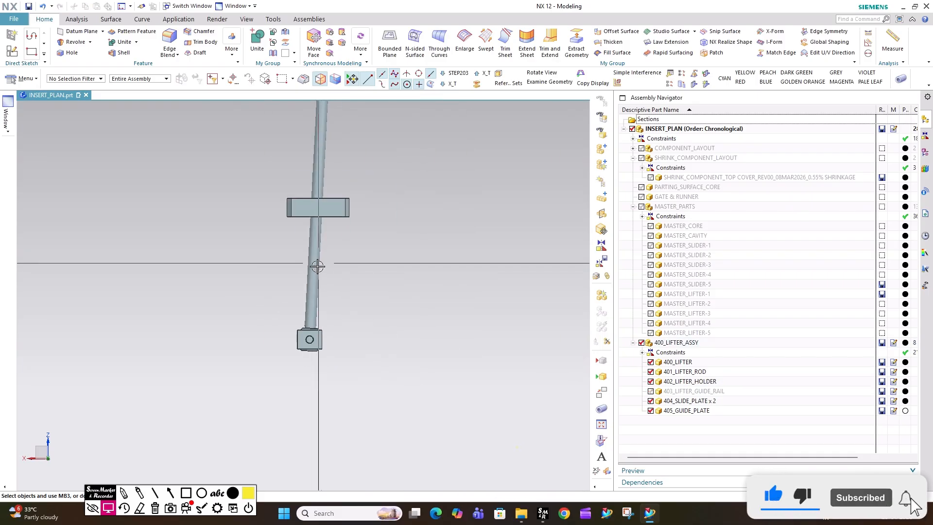
{"action": "scroll", "coordinate": [303, 255], "scroll_direction": "up", "scroll_amount": 4}
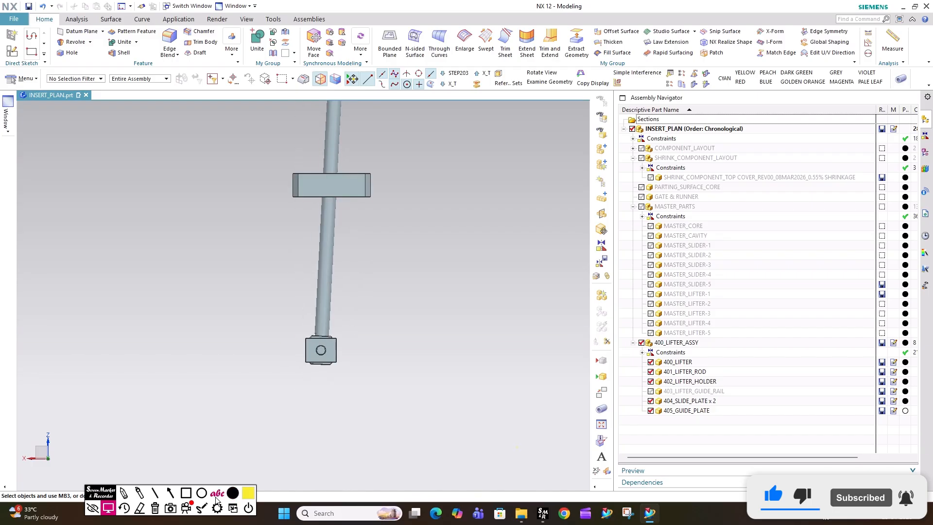
{"action": "left_click", "coordinate": [139, 508]}
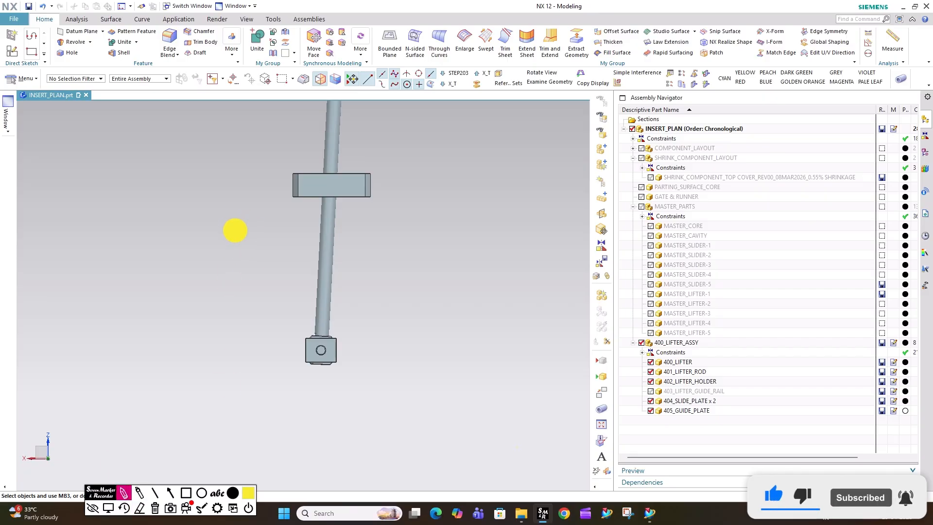
{"action": "left_click", "coordinate": [108, 508]}
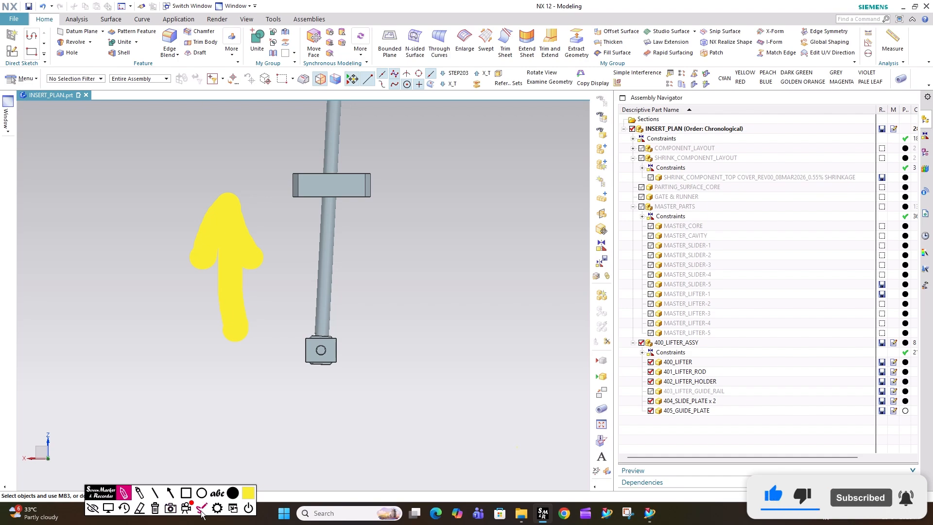
{"action": "scroll", "coordinate": [329, 313], "scroll_direction": "down", "scroll_amount": 8}
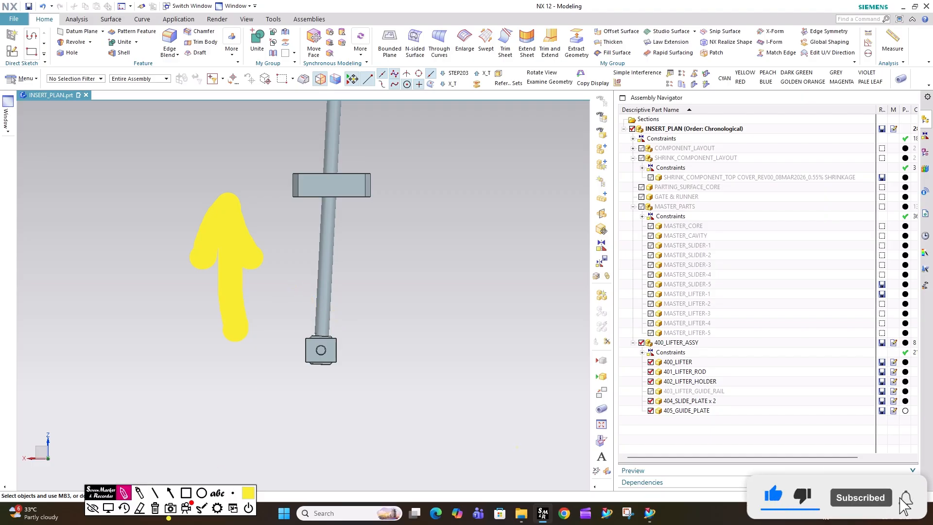
{"action": "left_click", "coordinate": [139, 508]}
{"action": "left_click", "coordinate": [241, 232]}
{"action": "left_click", "coordinate": [241, 232]}
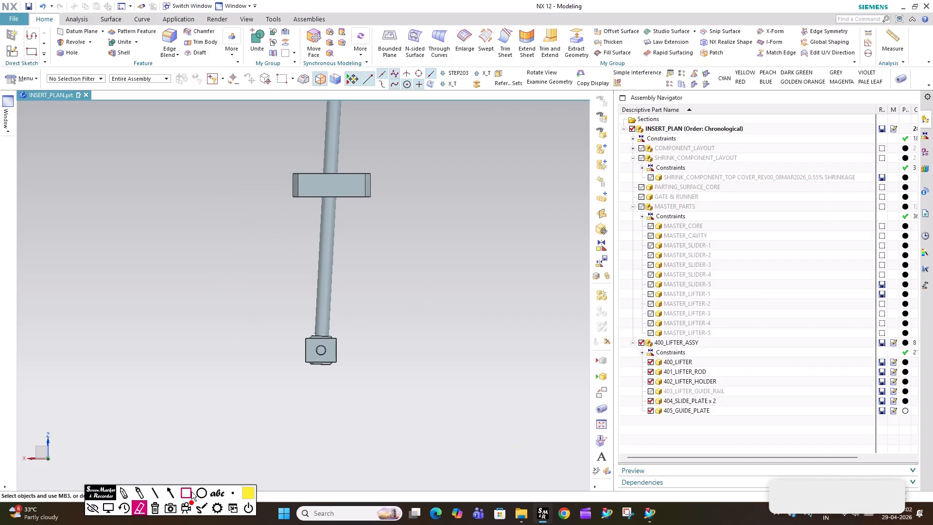
Mark the lifter's motion in thin yellow pen with upward arrows beside and along the rod, a box around the holder and a sideways arrow.
{"action": "left_click_drag", "start_coordinate": [239, 226], "coordinate": [233, 320]}
{"action": "left_click_drag", "start_coordinate": [238, 226], "coordinate": [211, 252]}
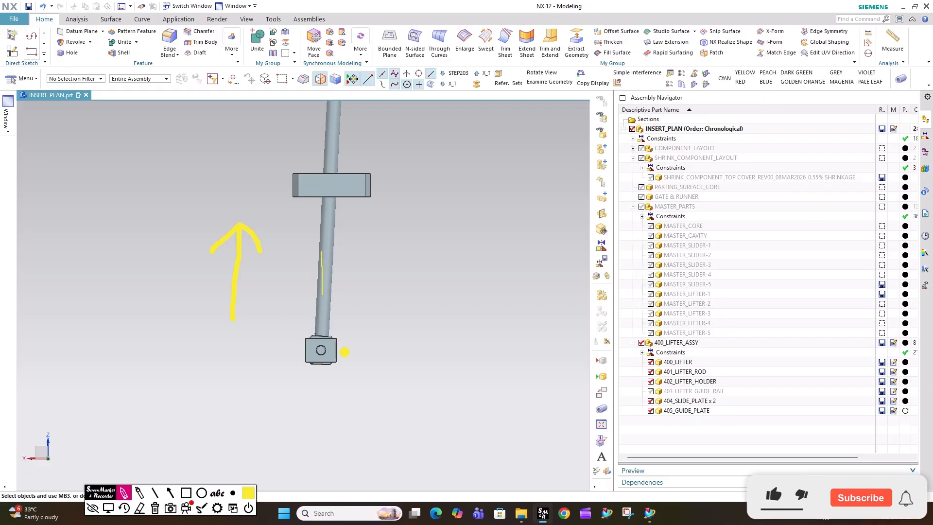
{"action": "mouse_move", "coordinate": [321, 252]}
{"action": "left_mouse_down"}
{"action": "mouse_move", "coordinate": [308, 274]}
{"action": "mouse_move", "coordinate": [334, 273]}
{"action": "left_mouse_up"}
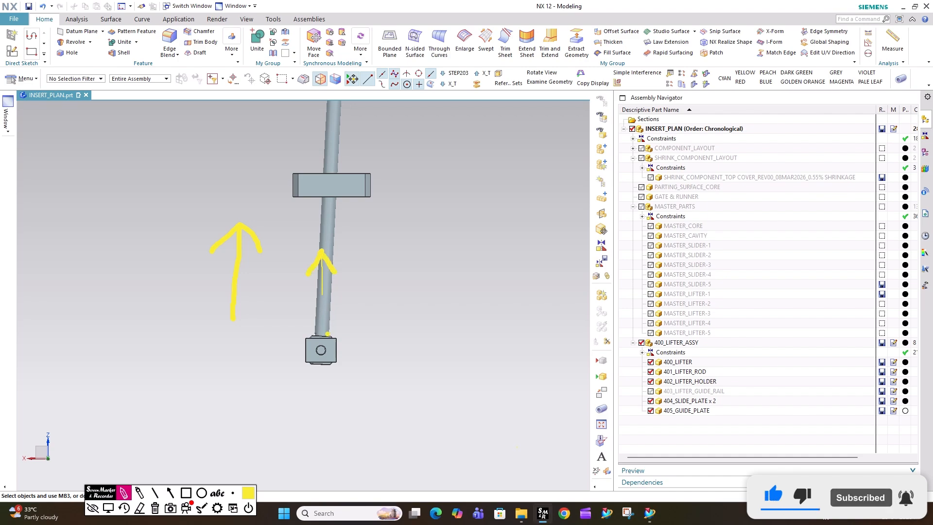
{"action": "mouse_move", "coordinate": [326, 248]}
{"action": "left_mouse_down"}
{"action": "mouse_move", "coordinate": [338, 167]}
{"action": "mouse_move", "coordinate": [344, 191]}
{"action": "left_mouse_up"}
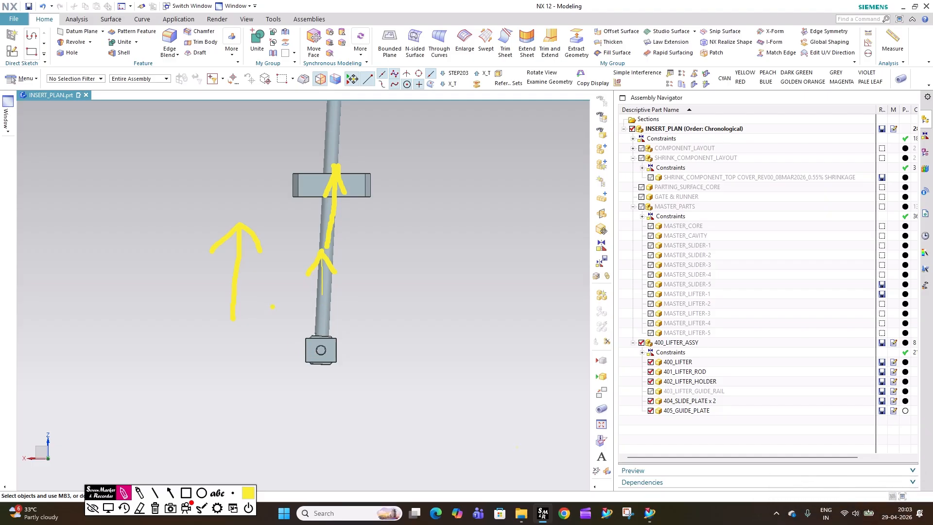
{"action": "left_click_drag", "start_coordinate": [274, 325], "coordinate": [370, 323]}
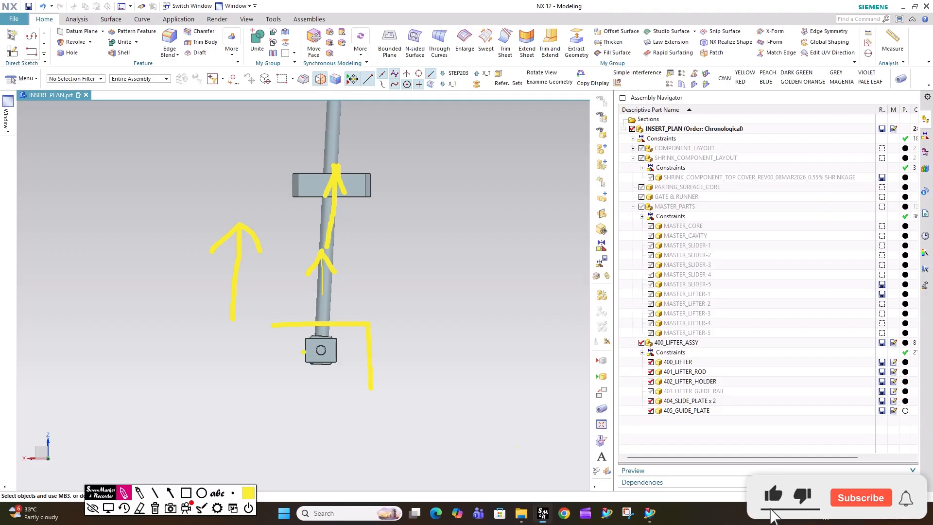
{"action": "mouse_move", "coordinate": [271, 325]}
{"action": "left_mouse_down"}
{"action": "mouse_move", "coordinate": [271, 388]}
{"action": "mouse_move", "coordinate": [419, 389]}
{"action": "left_mouse_up"}
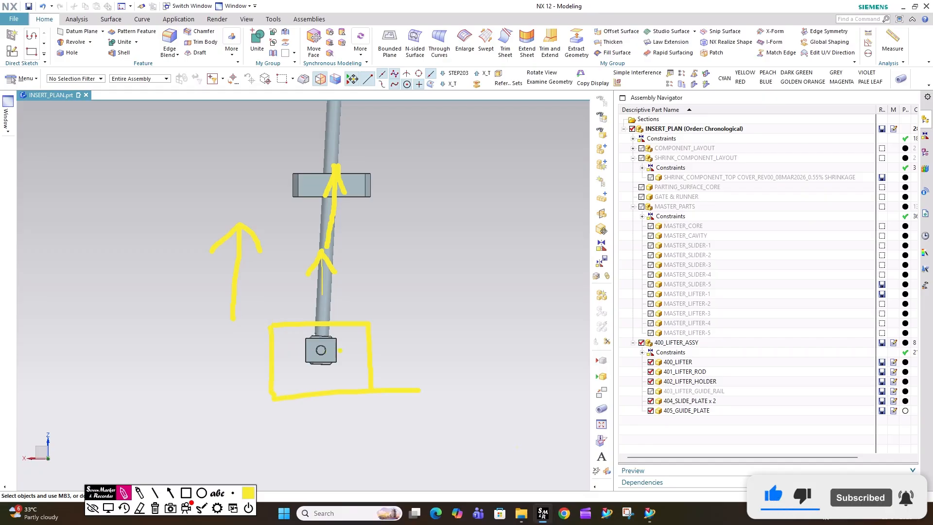
{"action": "mouse_move", "coordinate": [363, 345]}
{"action": "left_mouse_down"}
{"action": "mouse_move", "coordinate": [382, 345]}
{"action": "mouse_move", "coordinate": [359, 351]}
{"action": "left_mouse_up"}
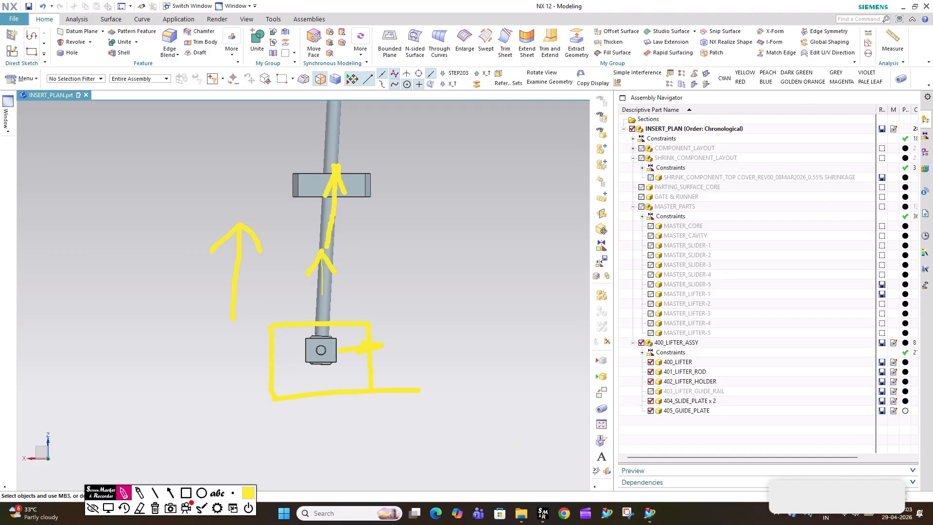
{"action": "left_click", "coordinate": [352, 359]}
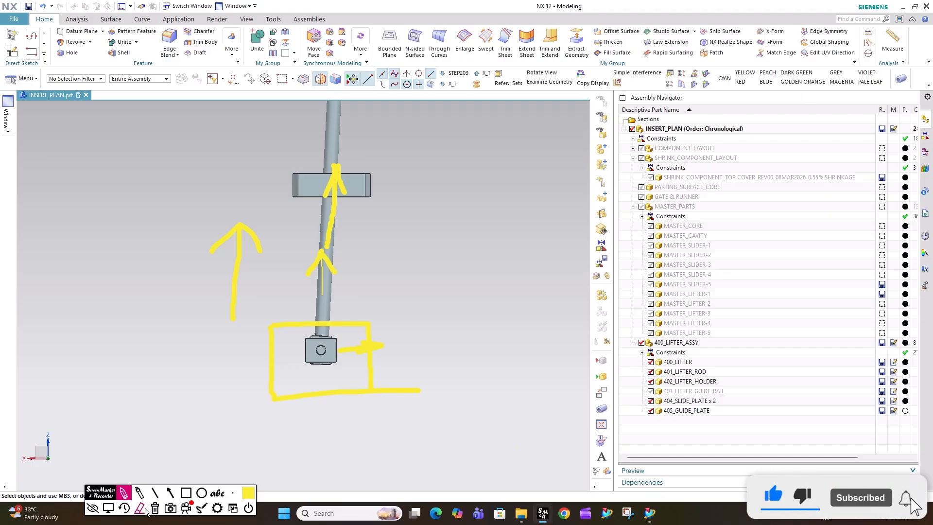
Erase all yellow arrows and the box drawn around the lifter assembly, and leave the screen marker's drawing mode.
{"action": "left_click", "coordinate": [145, 510]}
{"action": "left_click", "coordinate": [366, 347]}
{"action": "left_click", "coordinate": [374, 389]}
{"action": "left_click", "coordinate": [239, 252]}
{"action": "left_click", "coordinate": [250, 233]}
{"action": "left_click", "coordinate": [229, 233]}
{"action": "left_click", "coordinate": [332, 266]}
{"action": "left_click", "coordinate": [316, 262]}
{"action": "left_click", "coordinate": [324, 272]}
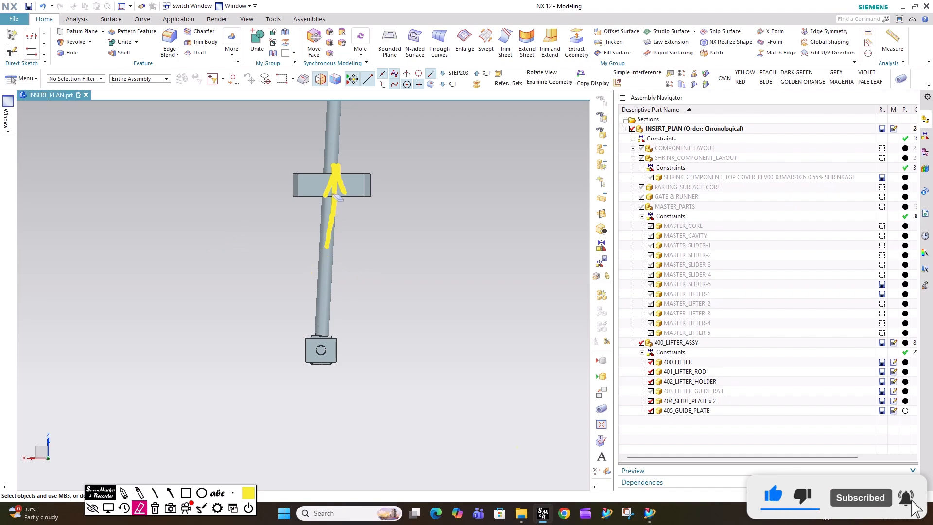
{"action": "left_click", "coordinate": [338, 175]}
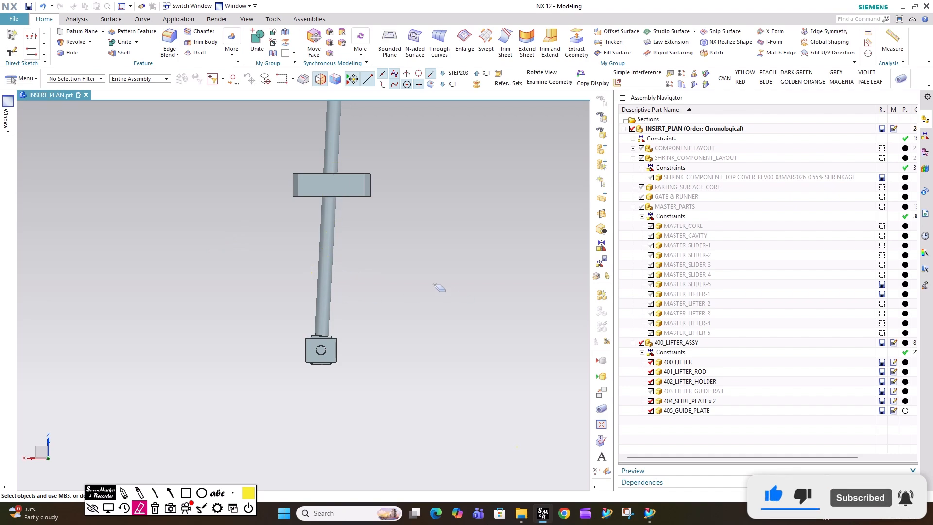
{"action": "key", "text": "Escape"}
Show the 403_LIFTER_GUIDE_RAIL component again in the lifter assembly, viewed at an angle.
{"action": "scroll", "coordinate": [374, 274], "scroll_direction": "down", "scroll_amount": 6}
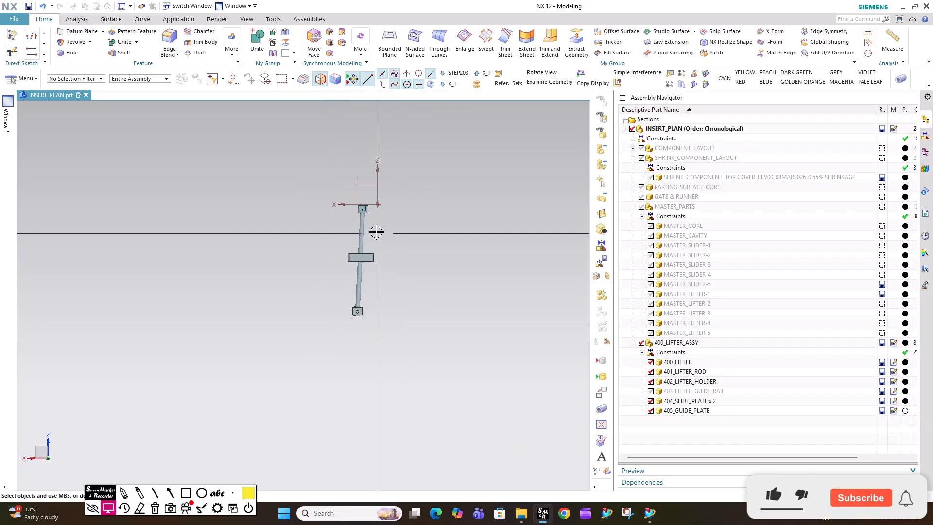
{"action": "scroll", "coordinate": [377, 233], "scroll_direction": "up", "scroll_amount": 5}
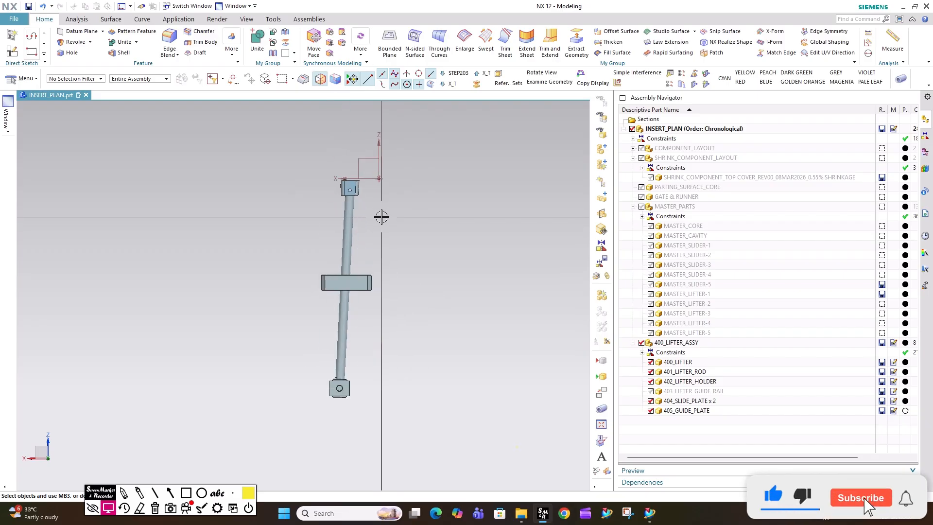
{"action": "scroll", "coordinate": [361, 246], "scroll_direction": "up", "scroll_amount": 3}
{"action": "middle_click_drag", "start_coordinate": [323, 265], "coordinate": [356, 288]}
{"action": "scroll", "coordinate": [354, 283], "scroll_direction": "up", "scroll_amount": 1}
{"action": "scroll", "coordinate": [396, 276], "scroll_direction": "down", "scroll_amount": 6}
{"action": "scroll", "coordinate": [399, 273], "scroll_direction": "up", "scroll_amount": 1}
{"action": "left_click", "coordinate": [650, 391]}
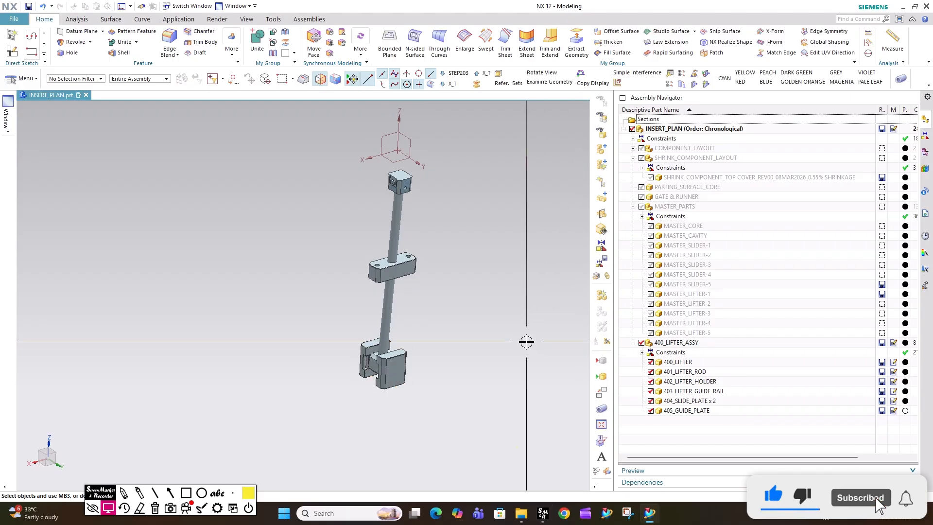